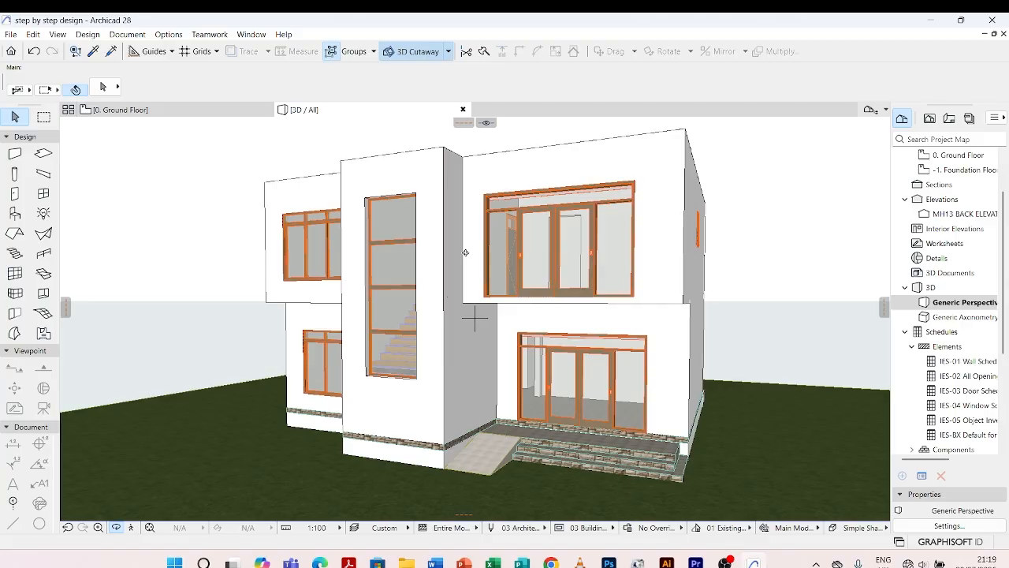
Examine the house's front facade, side wall and entrance steps from several angles in 3D
{"action": "left_click_drag", "start_coordinate": [346, 243], "coordinate": [441, 249]}
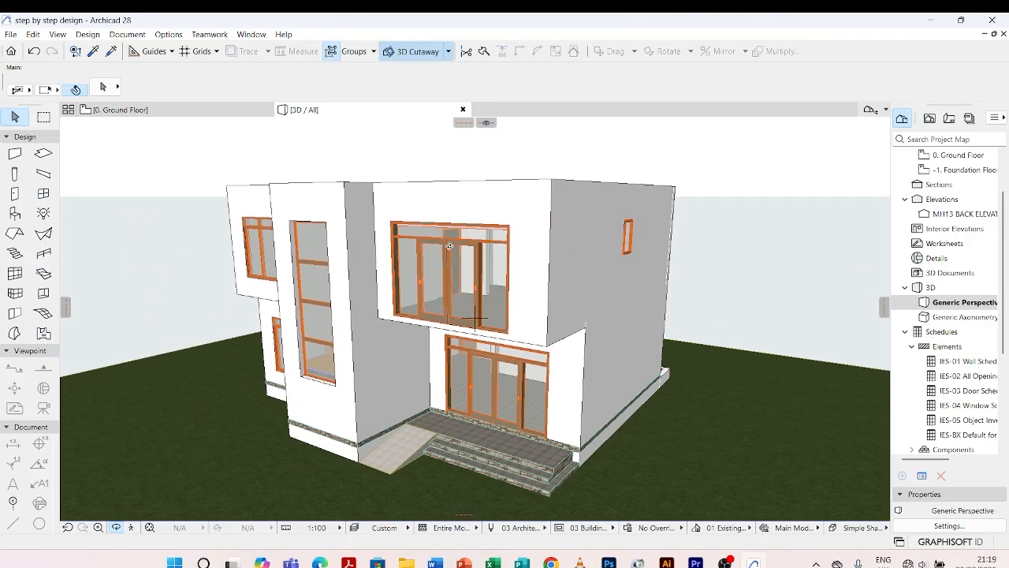
{"action": "left_click_drag", "start_coordinate": [448, 246], "coordinate": [590, 264]}
{"action": "left_click_drag", "start_coordinate": [176, 318], "coordinate": [518, 338]}
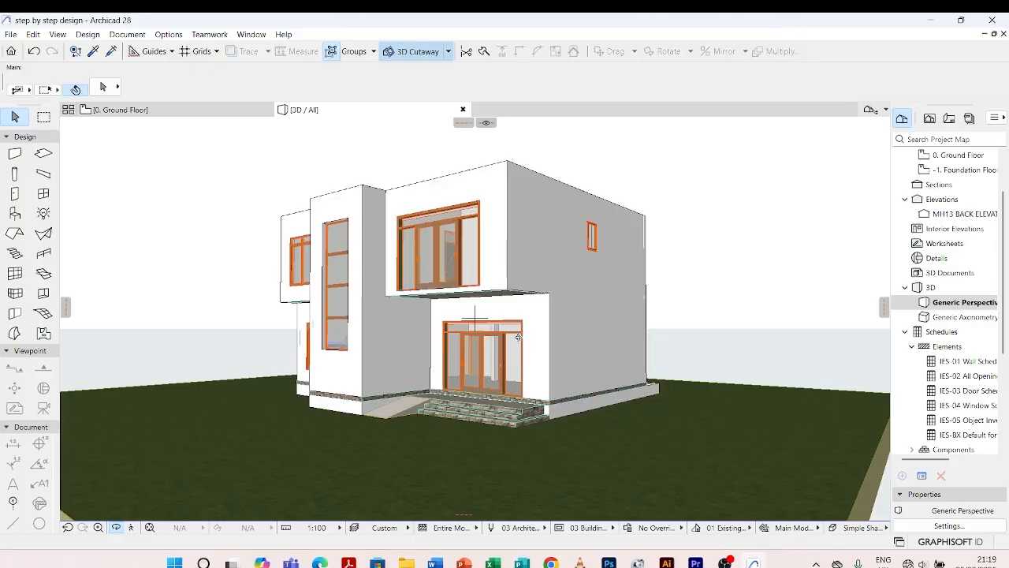
{"action": "left_click_drag", "start_coordinate": [518, 337], "coordinate": [436, 290]}
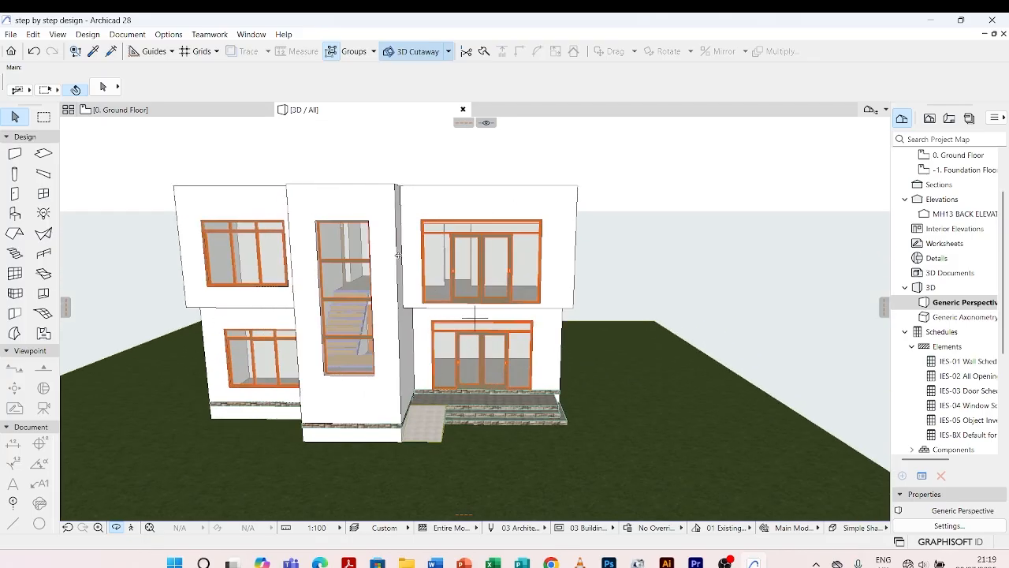
Open the Ground Floor plan with the staircase and the front entrance area in sight
{"action": "mouse_move", "coordinate": [187, 115]}
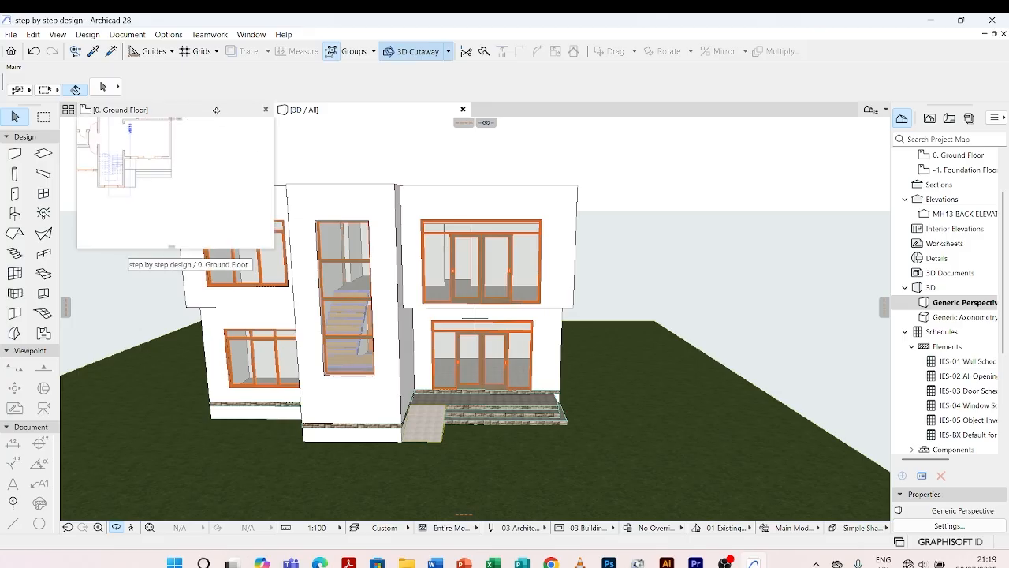
{"action": "left_click", "coordinate": [217, 110]}
{"action": "scroll", "coordinate": [384, 355], "scroll_direction": "down", "scroll_amount": 3}
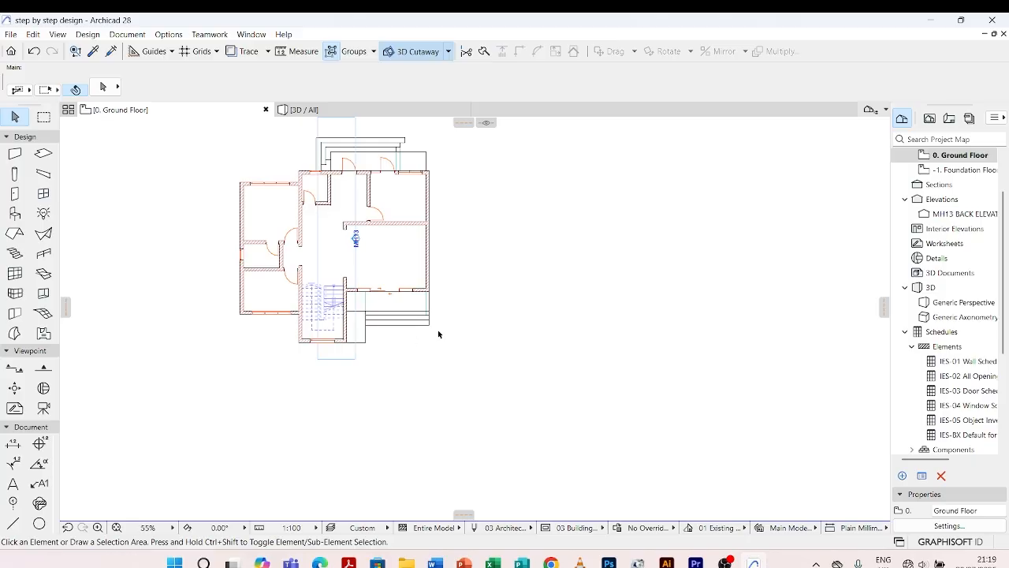
{"action": "scroll", "coordinate": [276, 285], "scroll_direction": "up", "scroll_amount": 3}
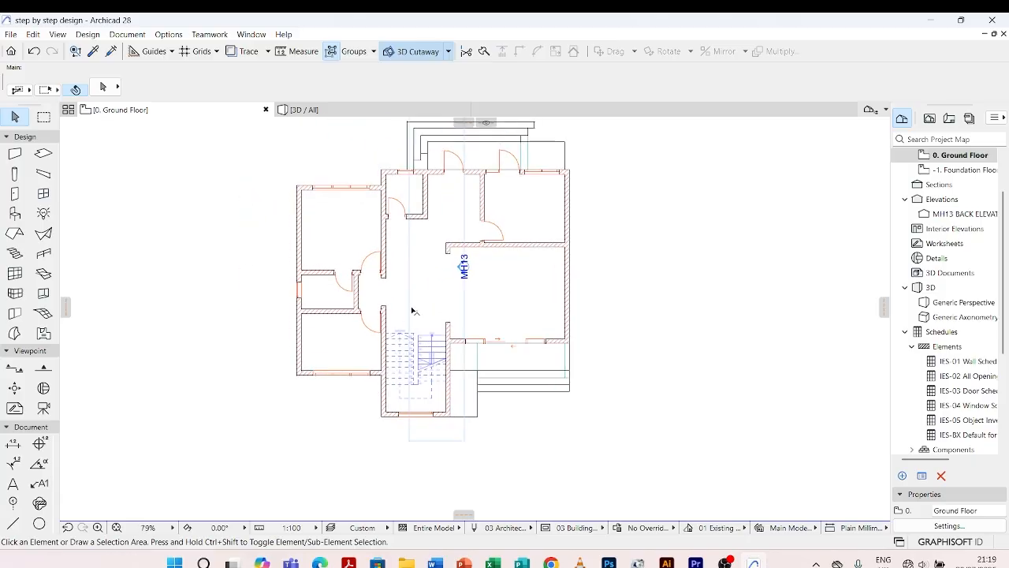
{"action": "scroll", "coordinate": [412, 310], "scroll_direction": "down", "scroll_amount": 2}
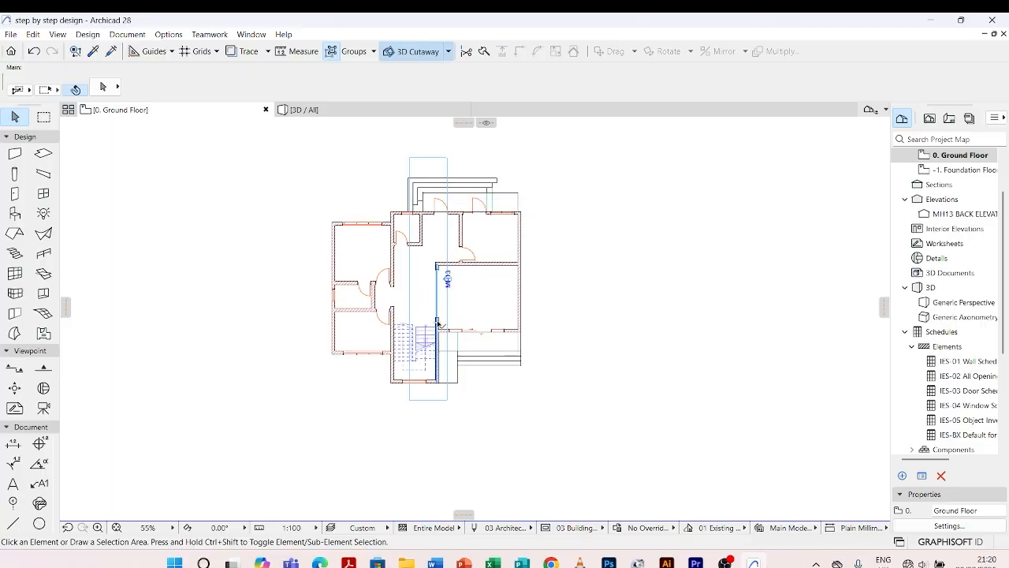
{"action": "scroll", "coordinate": [464, 384], "scroll_direction": "up", "scroll_amount": 2}
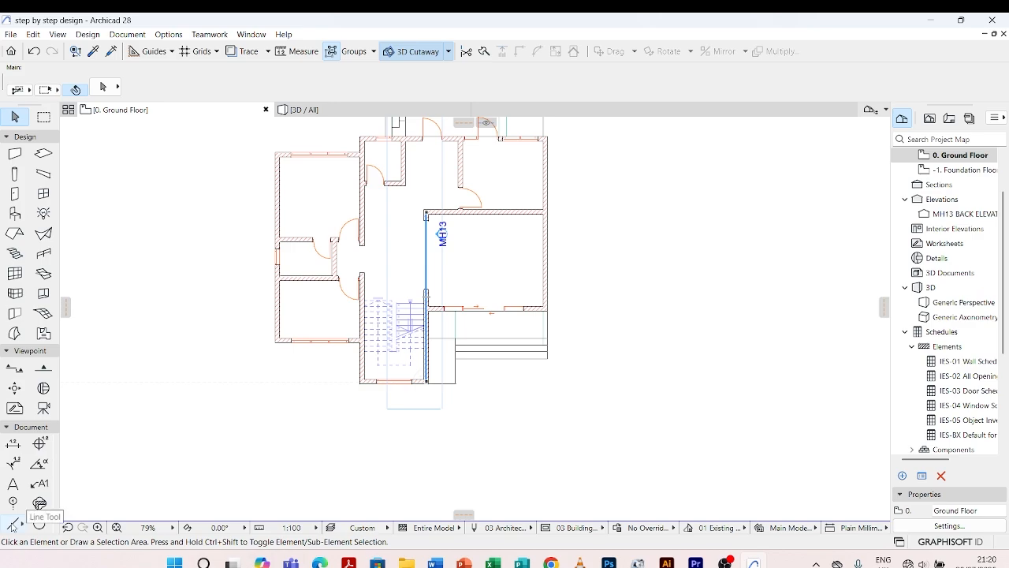
Draw a short vertical reference line just outside the house, beside the outer corner of the front entrance wall
{"action": "left_click", "coordinate": [13, 523]}
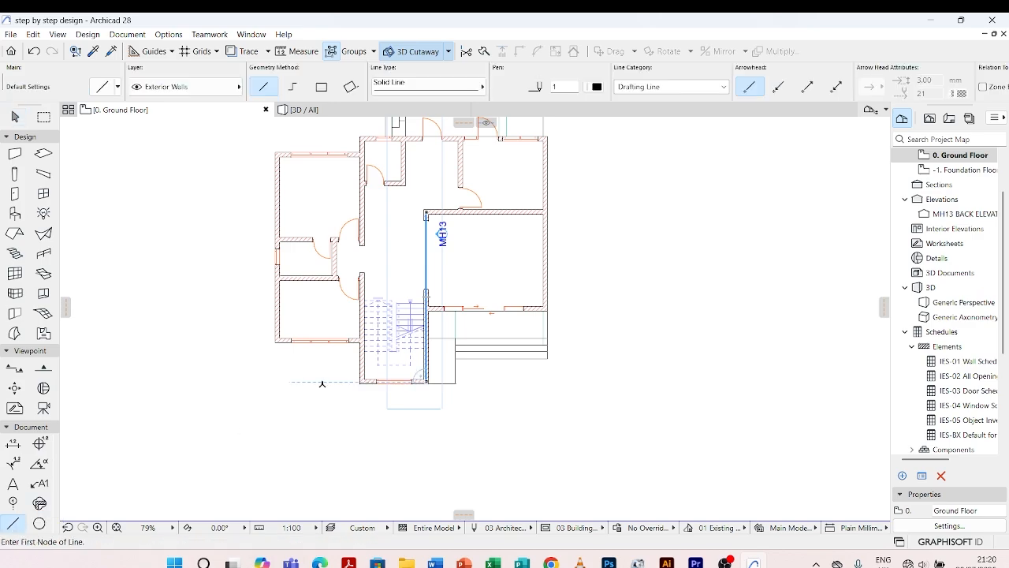
{"action": "scroll", "coordinate": [552, 312], "scroll_direction": "up", "scroll_amount": 5}
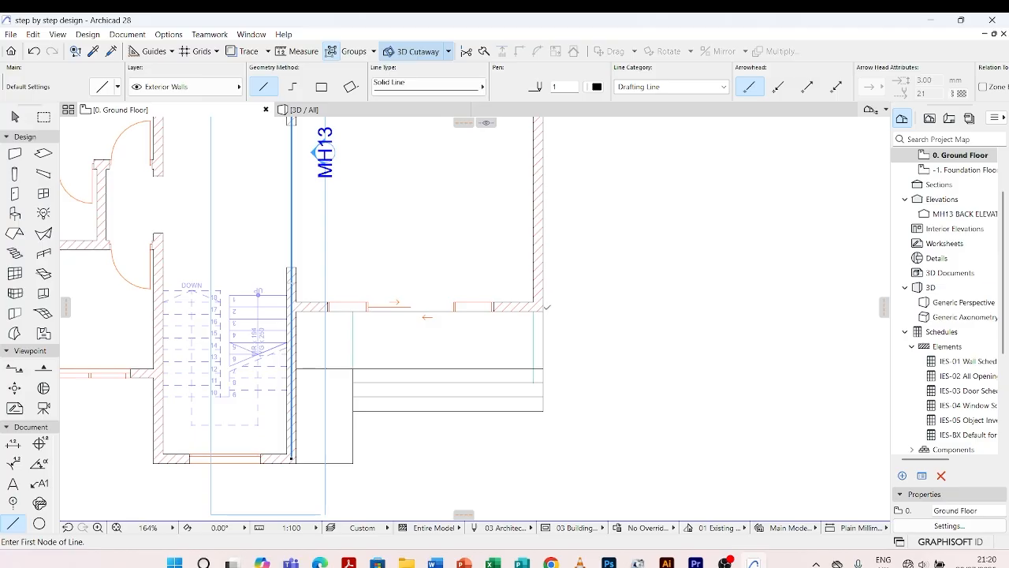
{"action": "left_click", "coordinate": [583, 277]}
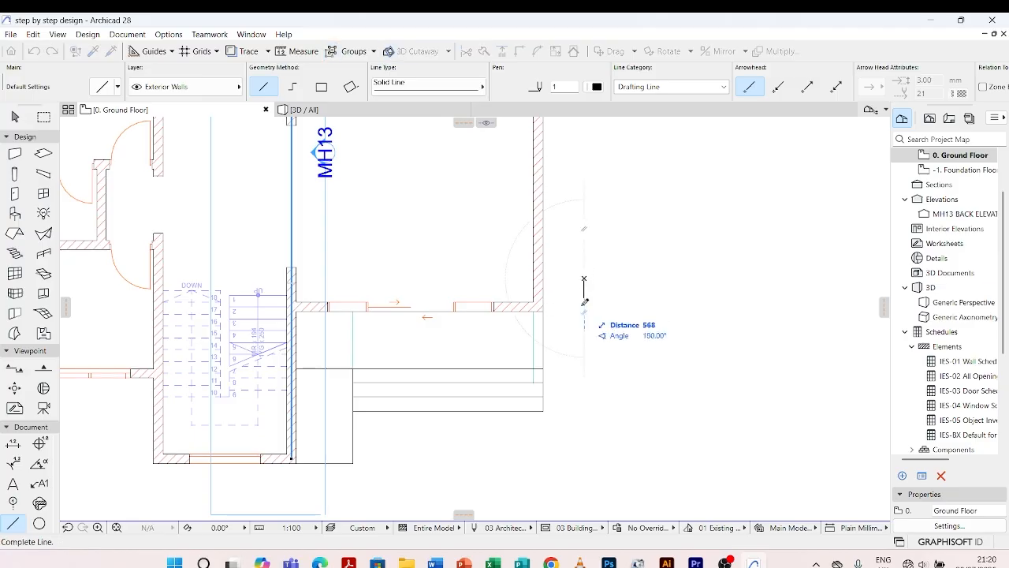
{"action": "left_click", "coordinate": [583, 336]}
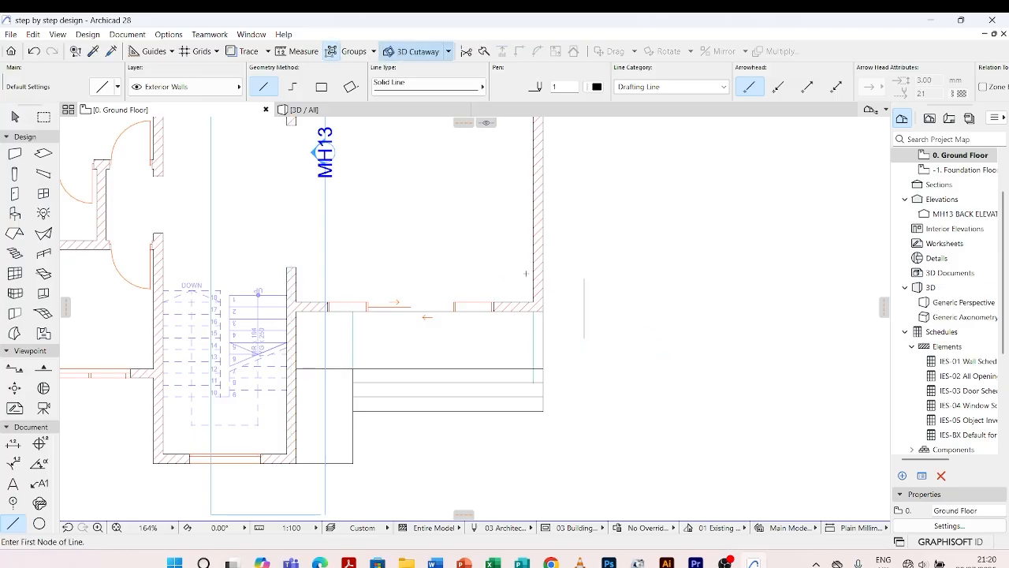
{"action": "key", "text": "w"}
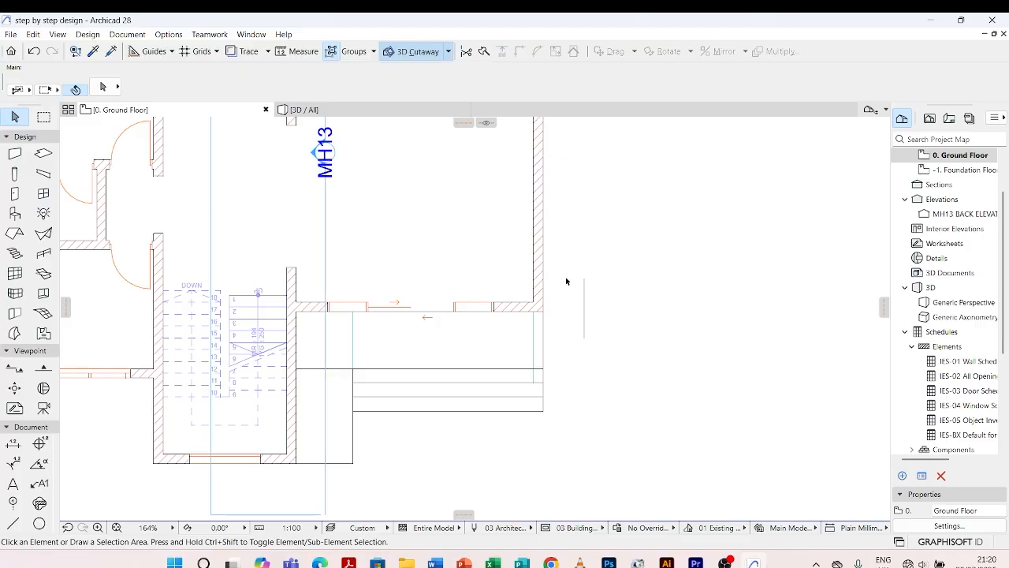
Move the vertical reference line from its midpoint onto the outer face of the side wall at the entrance corner
{"action": "left_click", "coordinate": [585, 282]}
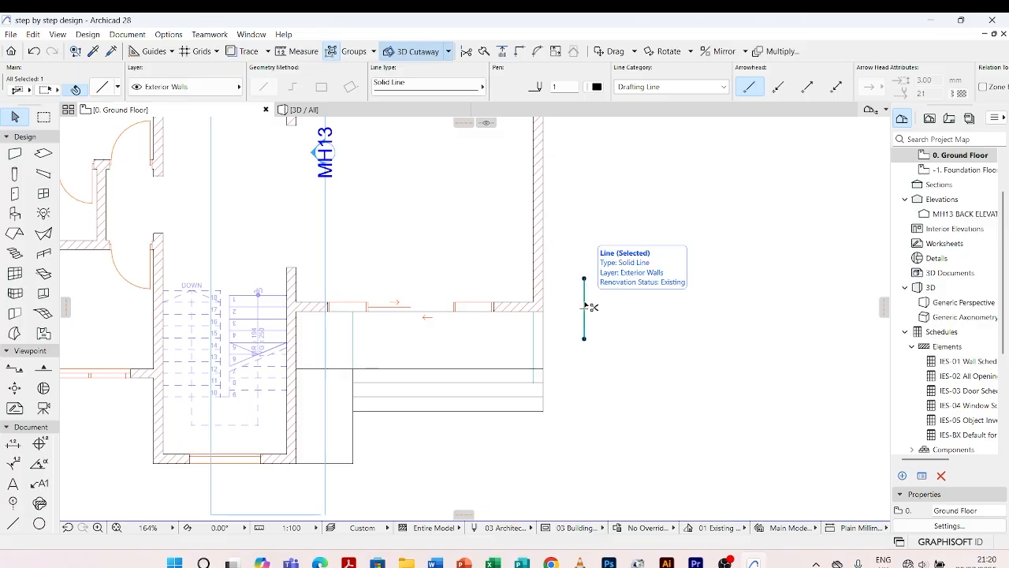
{"action": "key", "text": "ctrl+d"}
{"action": "left_click", "coordinate": [585, 307]}
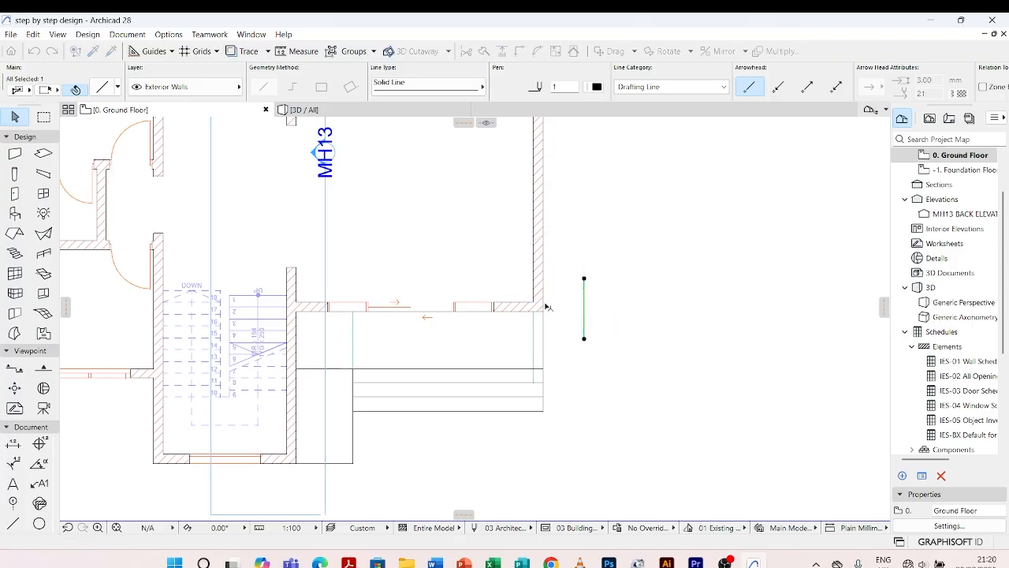
{"action": "left_click", "coordinate": [544, 307]}
Move the vertical reference line 1000 mm horizontally outward from the side wall's outer face
{"action": "key", "text": "ctrl+d"}
{"action": "left_click", "coordinate": [544, 306]}
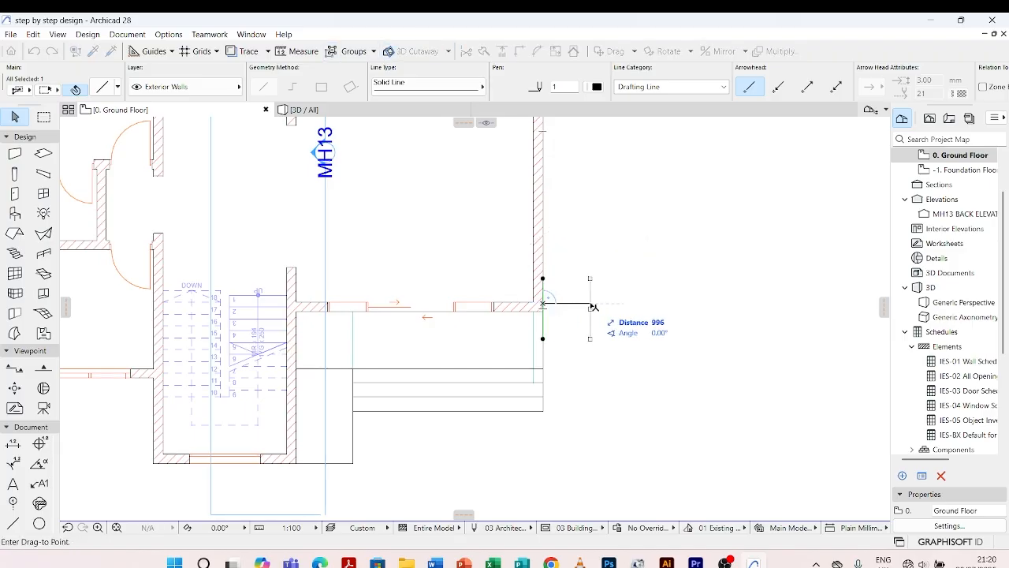
{"action": "type", "text": "1000"}
{"action": "key", "text": "Return"}
{"action": "scroll", "coordinate": [583, 300], "scroll_direction": "down", "scroll_amount": 3}
{"action": "left_click", "coordinate": [495, 397]}
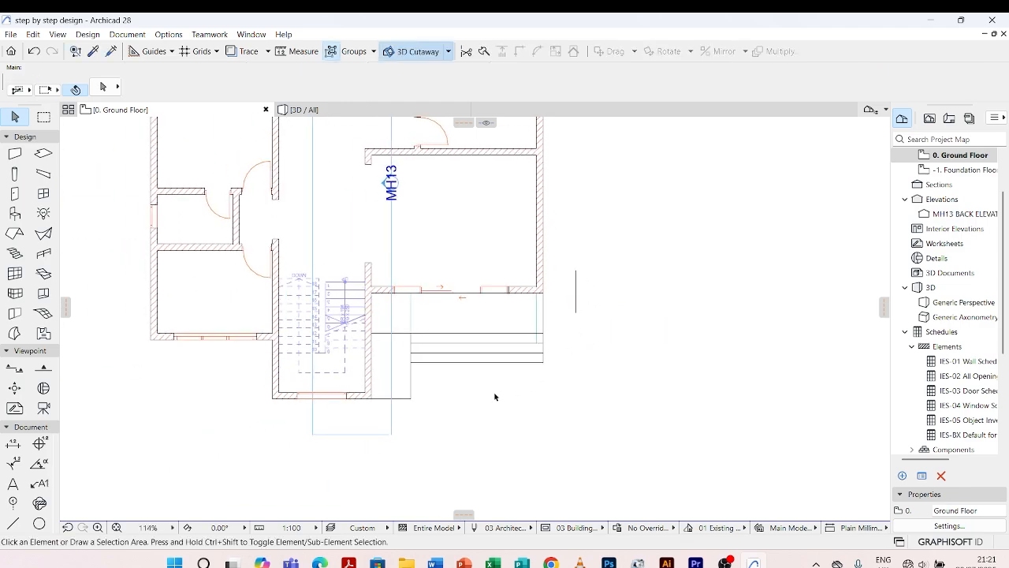
Copy the outermost edge line of the front entrance steps 5000 mm straight outward, away from the house
{"action": "scroll", "coordinate": [483, 395], "scroll_direction": "down", "scroll_amount": 3}
{"action": "scroll", "coordinate": [482, 394], "scroll_direction": "up", "scroll_amount": 3}
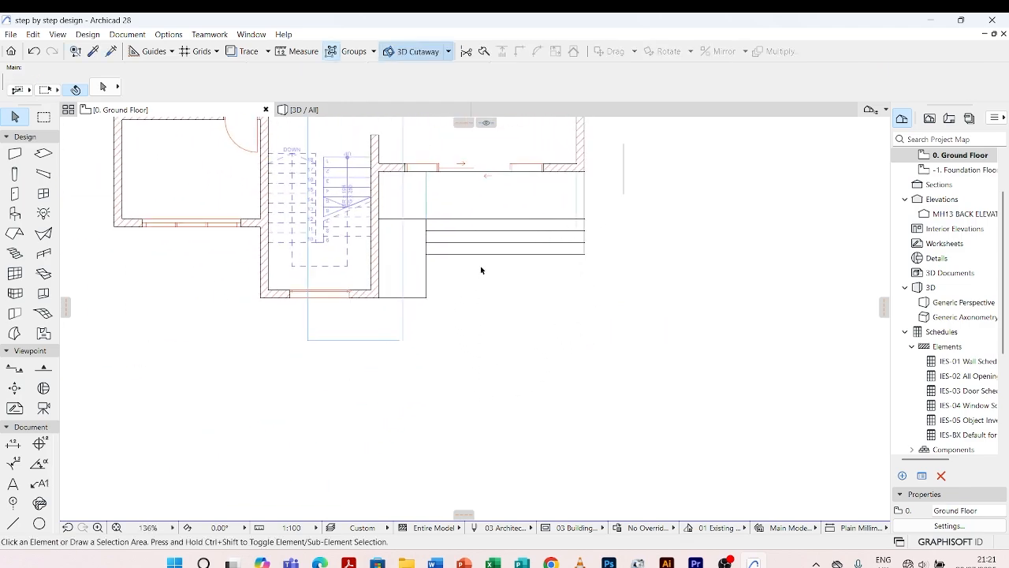
{"action": "scroll", "coordinate": [481, 270], "scroll_direction": "down", "scroll_amount": 1}
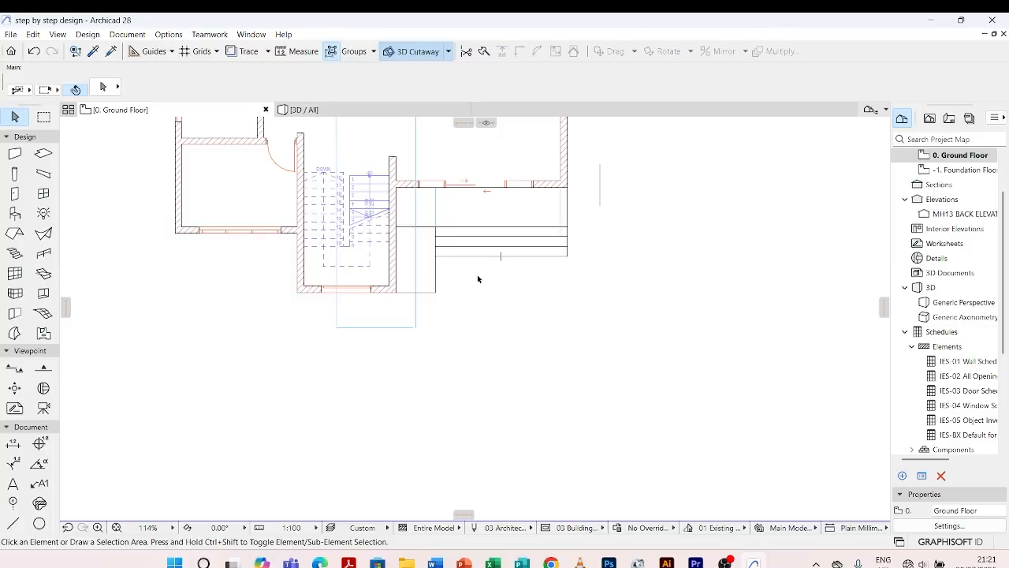
{"action": "left_click_drag", "start_coordinate": [472, 259], "coordinate": [514, 307]}
{"action": "left_click", "coordinate": [520, 257]}
{"action": "scroll", "coordinate": [521, 259], "scroll_direction": "down", "scroll_amount": 1}
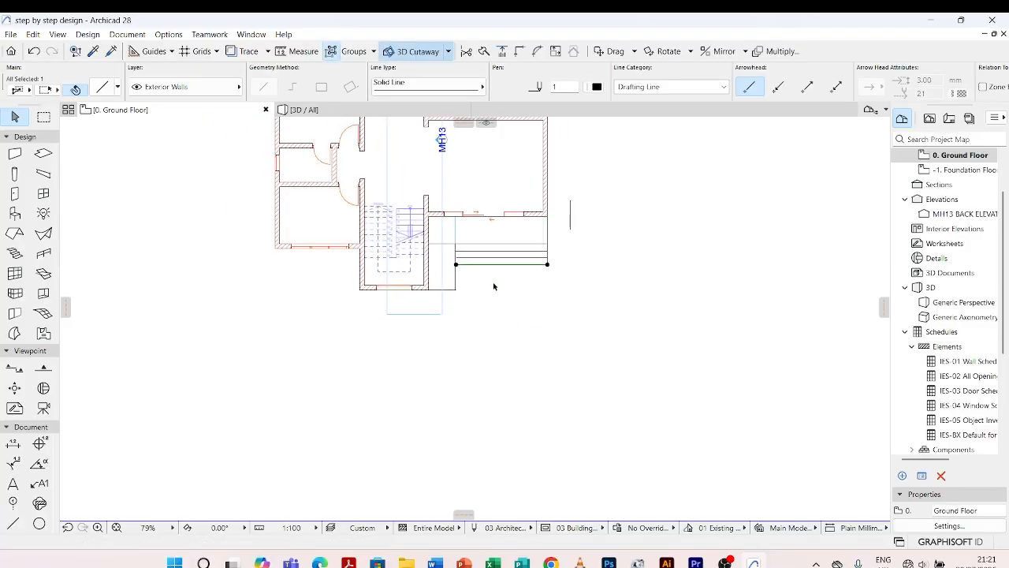
{"action": "scroll", "coordinate": [457, 265], "scroll_direction": "down", "scroll_amount": 1}
{"action": "scroll", "coordinate": [457, 266], "scroll_direction": "up", "scroll_amount": 1}
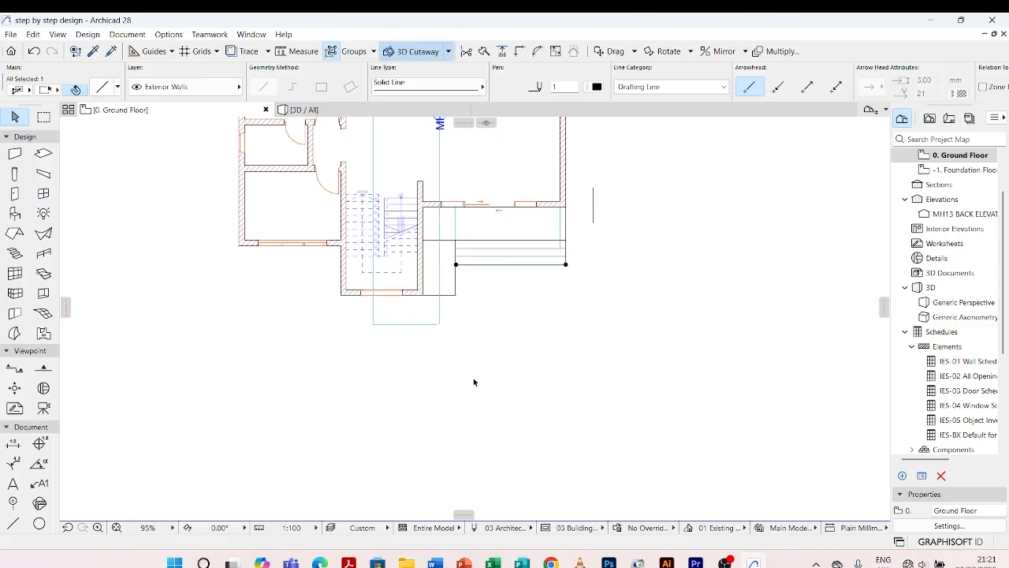
{"action": "key", "text": "ctrl+shift+d"}
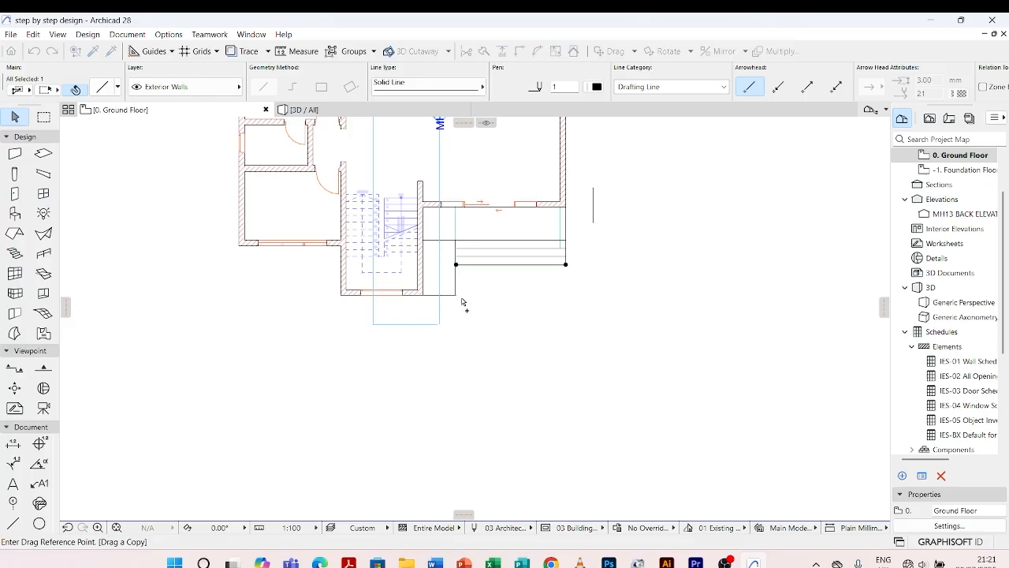
{"action": "left_click", "coordinate": [456, 265]}
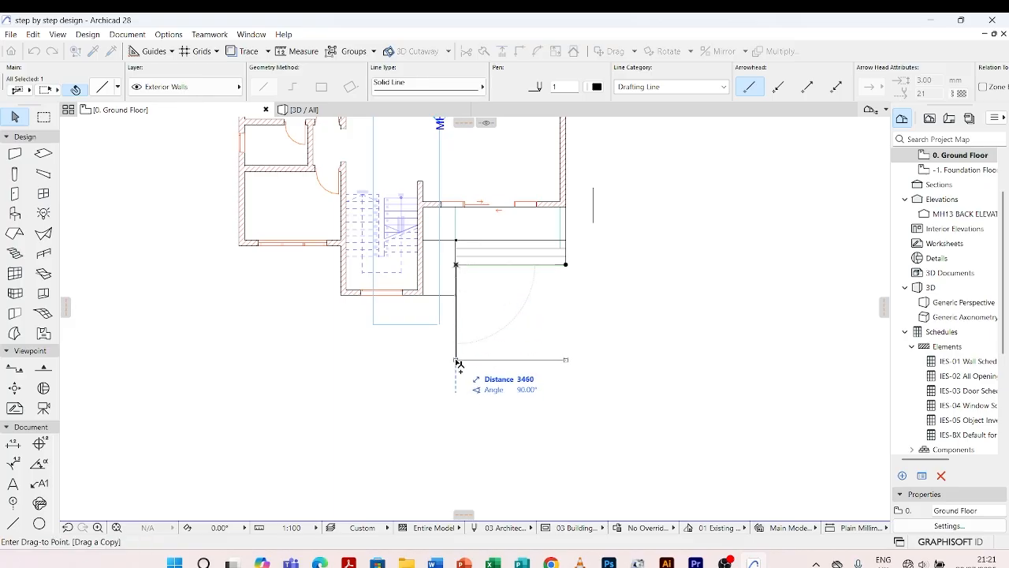
{"action": "type", "text": "55"}
{"action": "type", "text": "000"}
{"action": "key", "text": "Return"}
{"action": "key", "text": "Escape"}
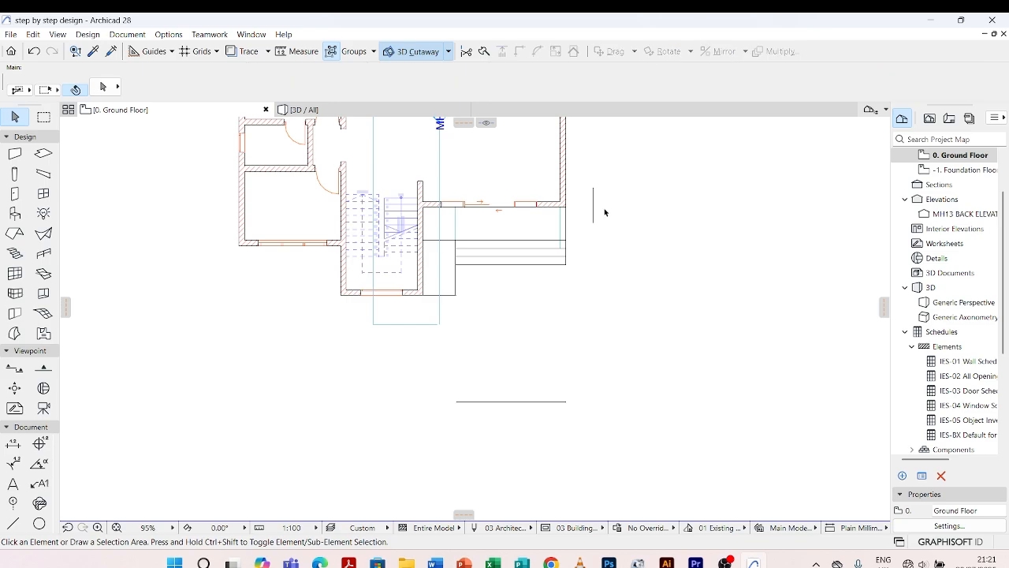
{"action": "scroll", "coordinate": [575, 249], "scroll_direction": "down", "scroll_amount": 2}
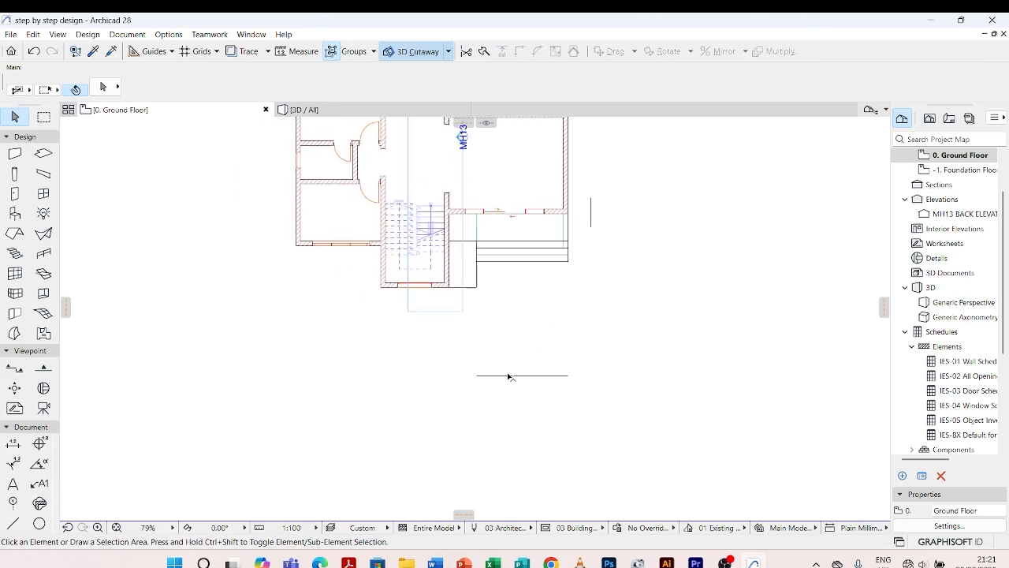
{"action": "left_click", "coordinate": [569, 376]}
{"action": "left_click", "coordinate": [563, 385]}
{"action": "left_click", "coordinate": [566, 376]}
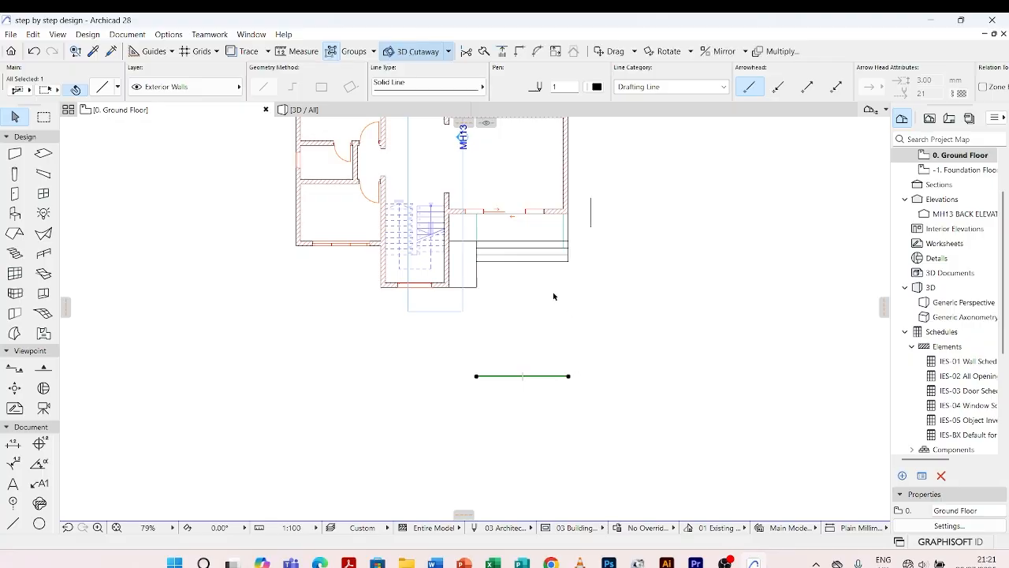
{"action": "left_click", "coordinate": [606, 264]}
Try stretching the front entrance wall's outer end to the vertical reference line, and undo the stretch
{"action": "scroll", "coordinate": [584, 224], "scroll_direction": "up", "scroll_amount": 4}
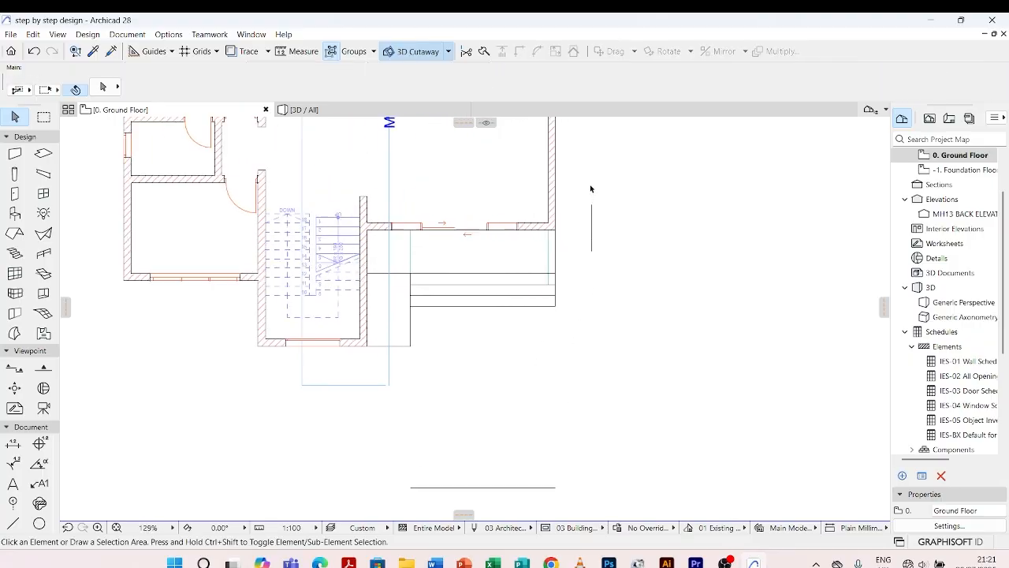
{"action": "scroll", "coordinate": [558, 238], "scroll_direction": "up", "scroll_amount": 3}
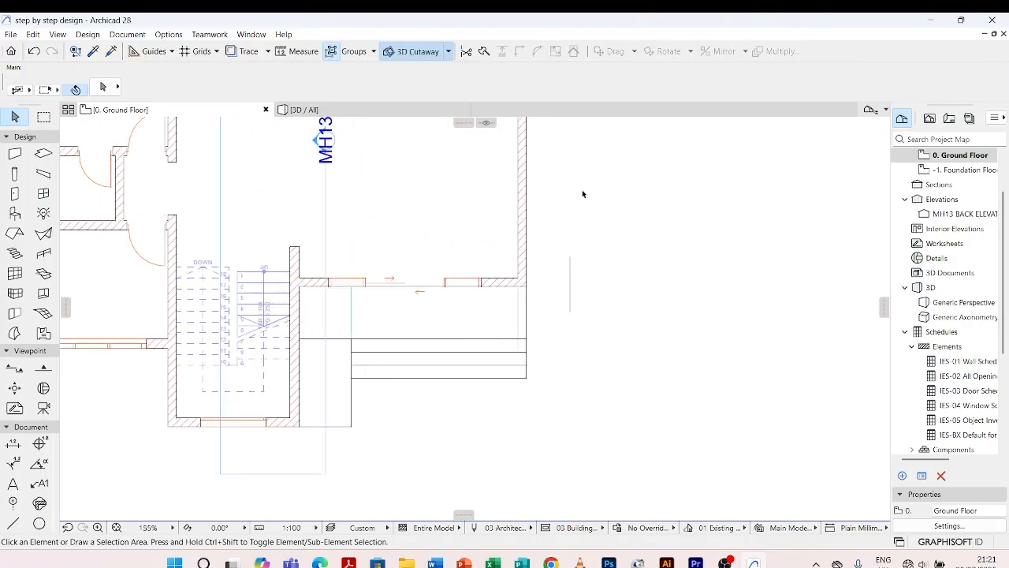
{"action": "left_click", "coordinate": [504, 293]}
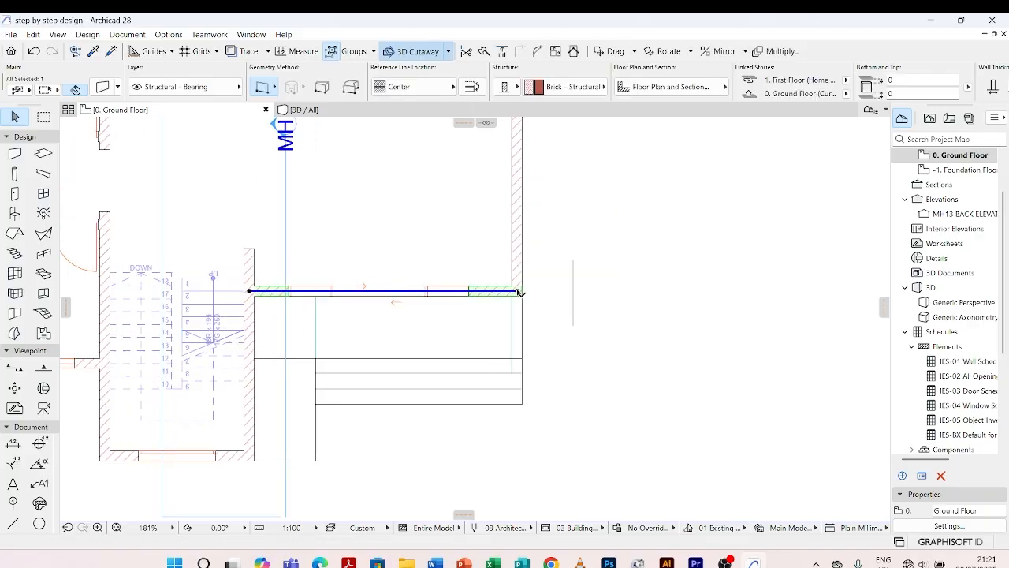
{"action": "scroll", "coordinate": [517, 292], "scroll_direction": "up", "scroll_amount": 3}
{"action": "left_click", "coordinate": [517, 292]}
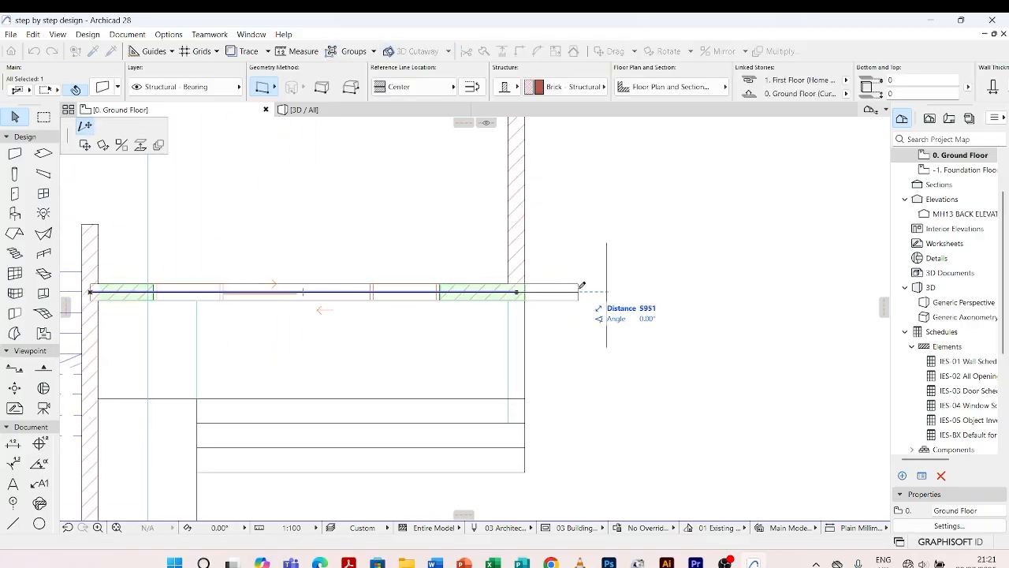
{"action": "left_click", "coordinate": [517, 292]}
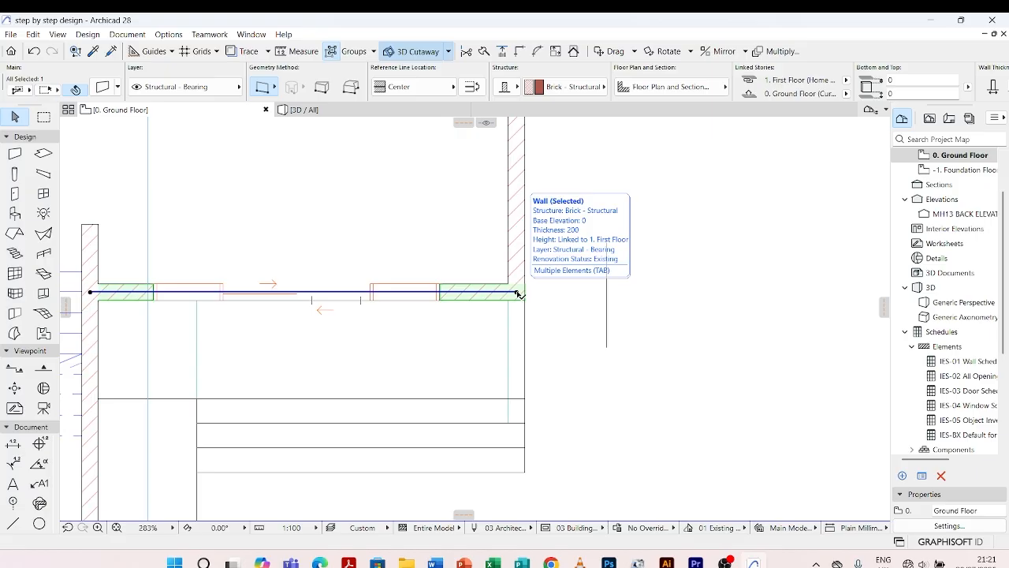
{"action": "left_click", "coordinate": [518, 293]}
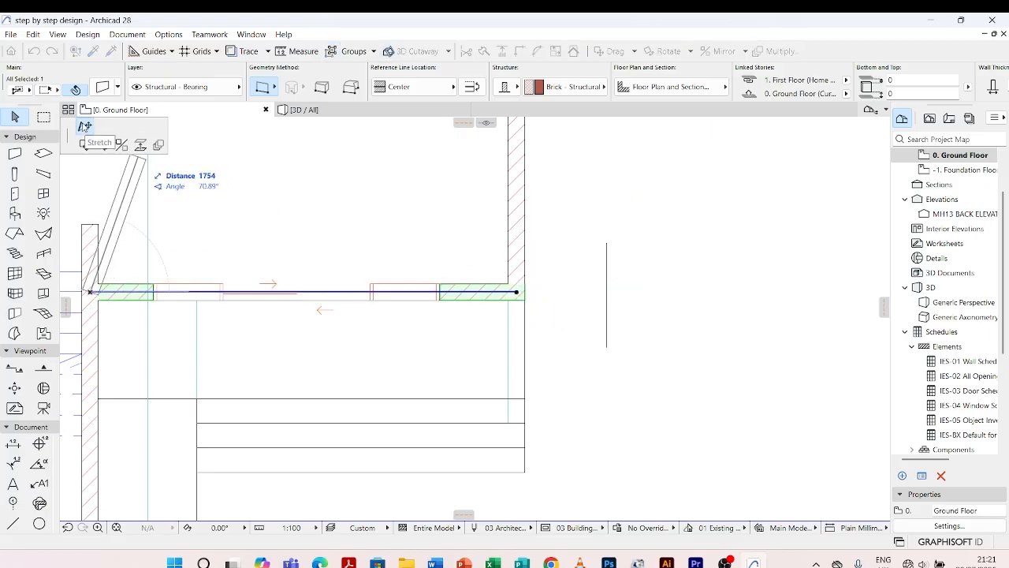
{"action": "left_click", "coordinate": [84, 127]}
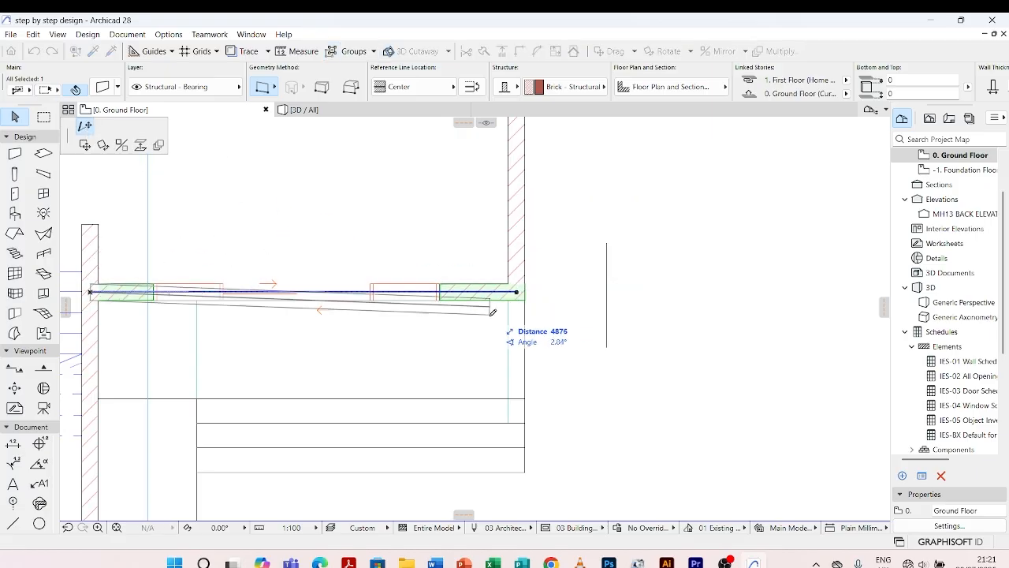
{"action": "left_click", "coordinate": [613, 289]}
{"action": "left_click", "coordinate": [541, 369]}
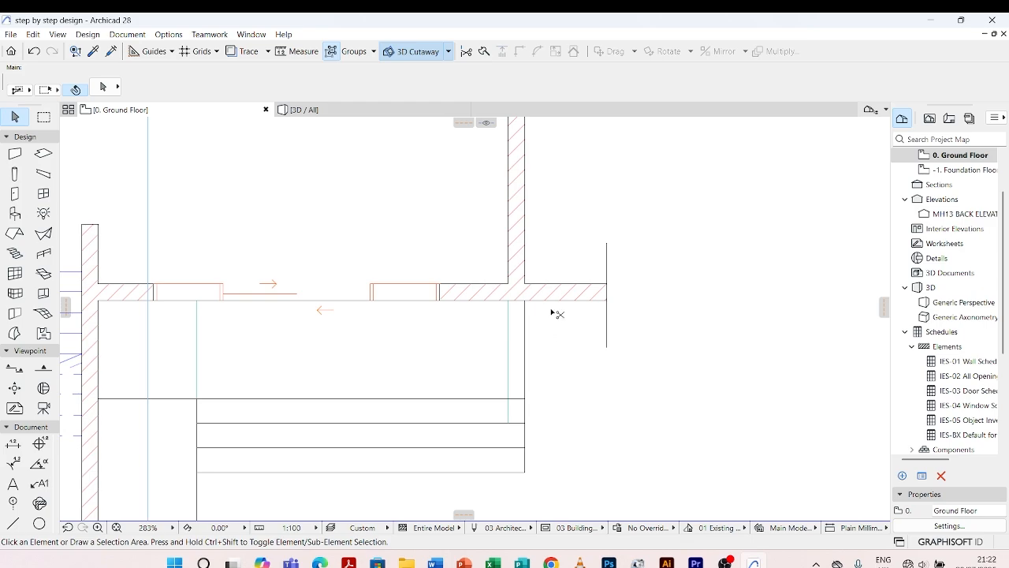
{"action": "key", "text": "ctrl+z"}
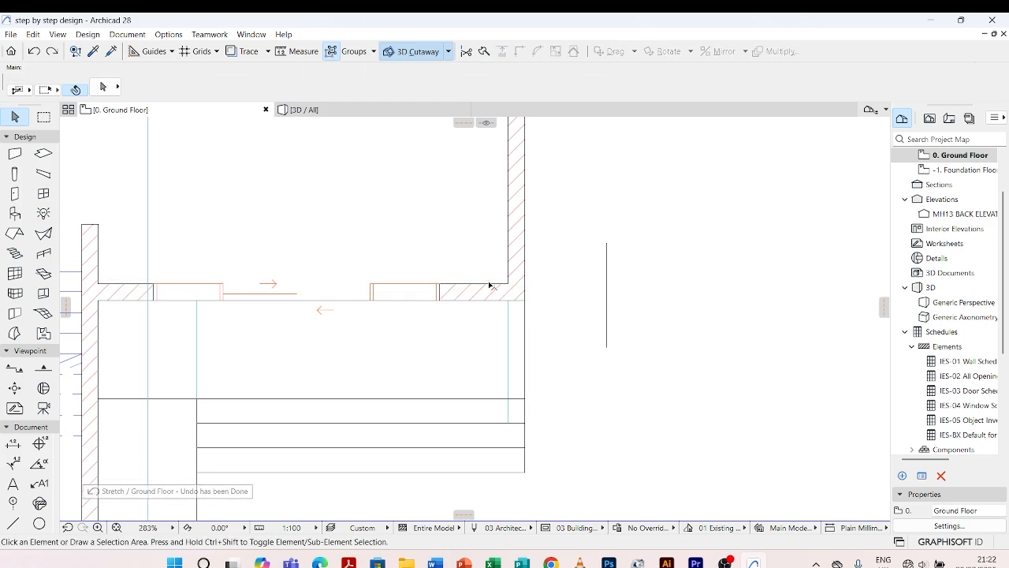
Adjust the front entrance wall's outer end so it reaches the vertical reference line
{"action": "left_click", "coordinate": [492, 288]}
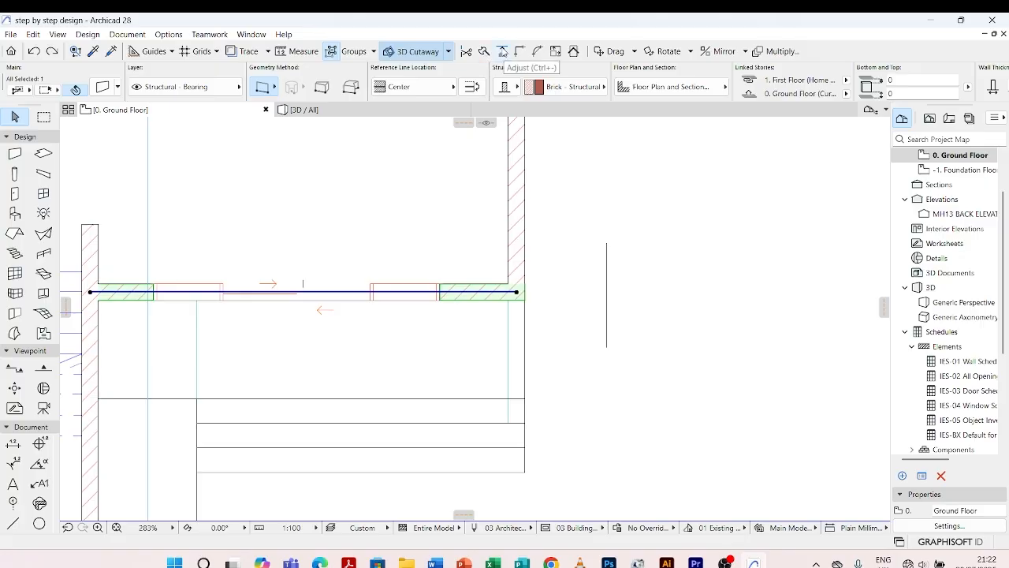
{"action": "left_click", "coordinate": [502, 51]}
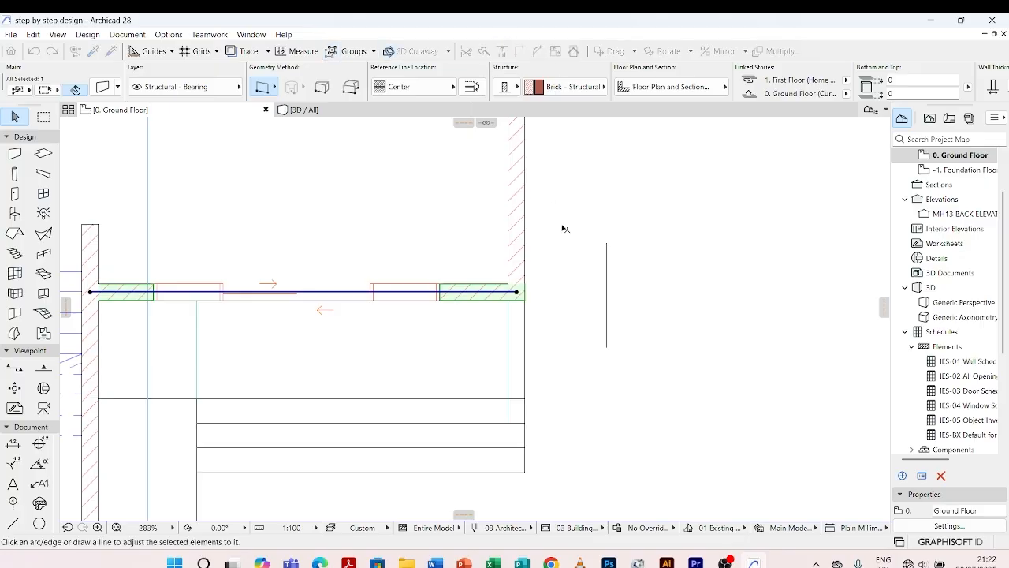
{"action": "left_click", "coordinate": [607, 274]}
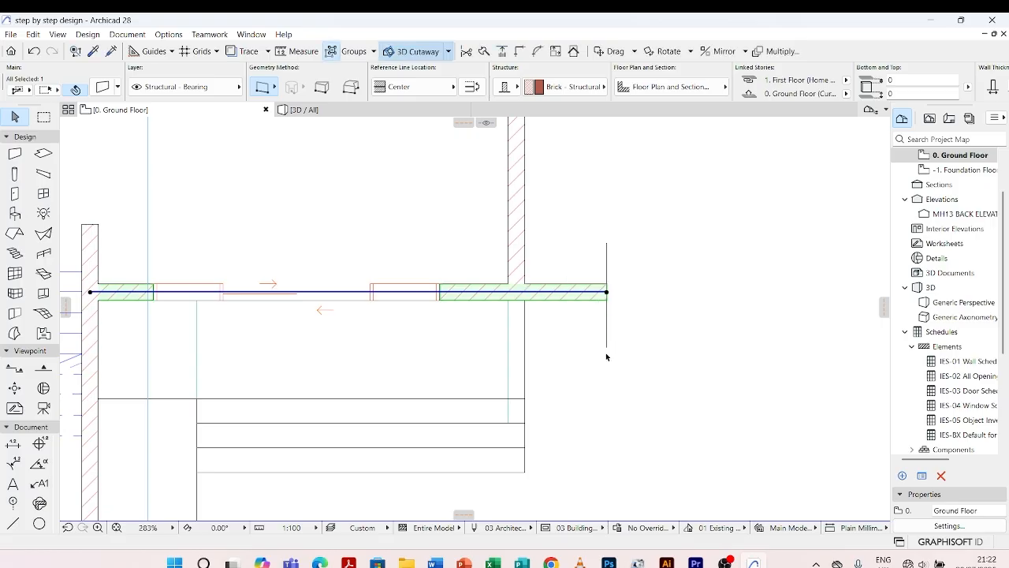
{"action": "left_click", "coordinate": [579, 381]}
{"action": "scroll", "coordinate": [651, 258], "scroll_direction": "down", "scroll_amount": 2}
{"action": "scroll", "coordinate": [623, 274], "scroll_direction": "up", "scroll_amount": 4}
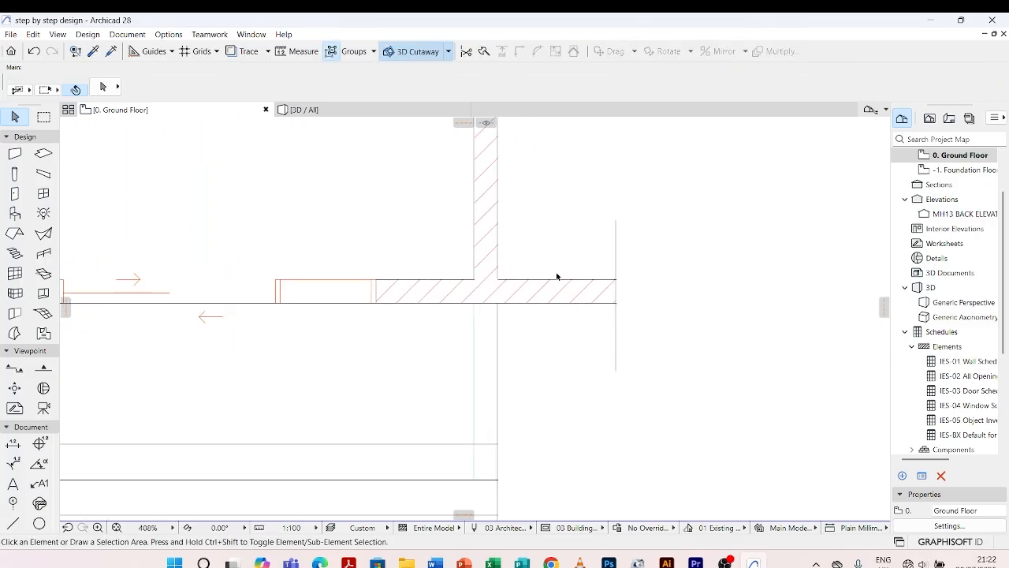
{"action": "scroll", "coordinate": [587, 303], "scroll_direction": "down", "scroll_amount": 4}
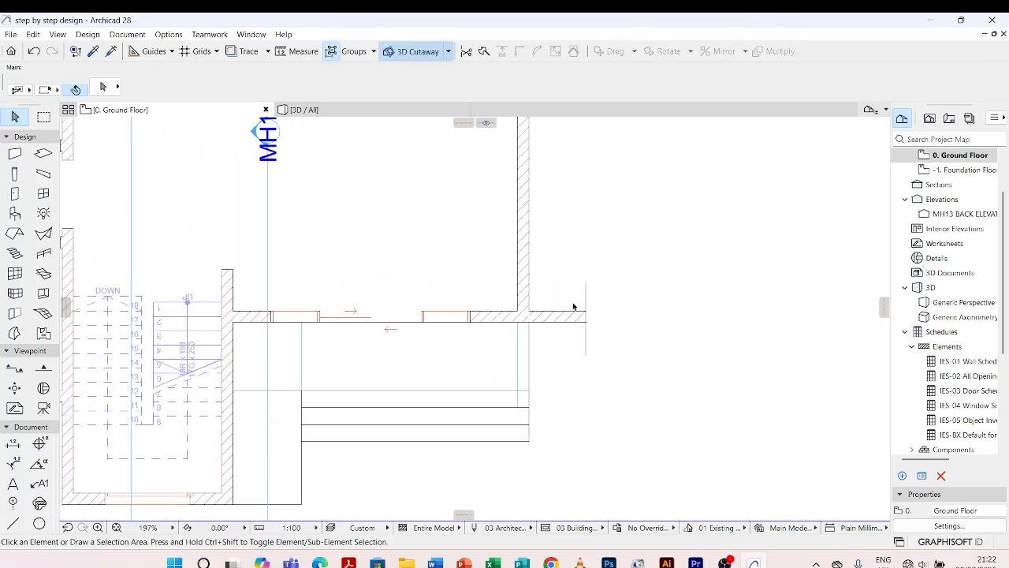
Using the extended wall's settings, draw a vertical wall about 670 mm long and a horizontal wall about 477 mm long beside its outer end
{"action": "left_click", "coordinate": [566, 316]}
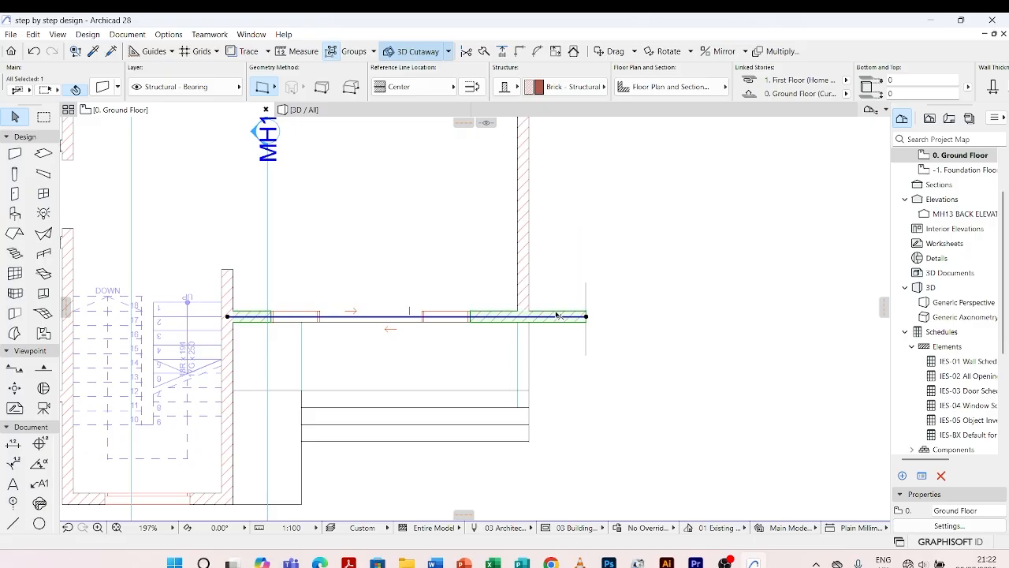
{"action": "key", "text": "Escape"}
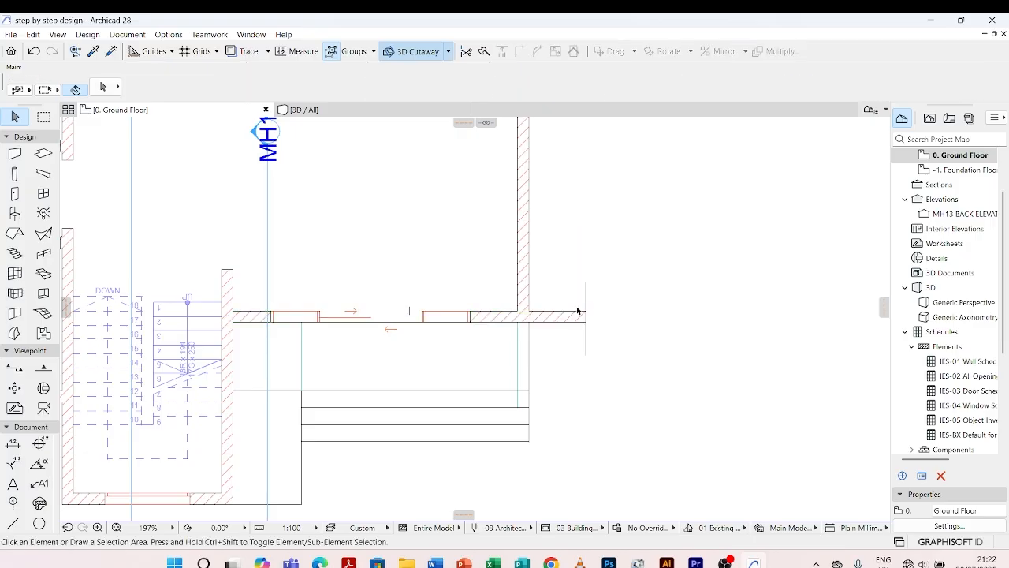
{"action": "left_click", "coordinate": [92, 51]}
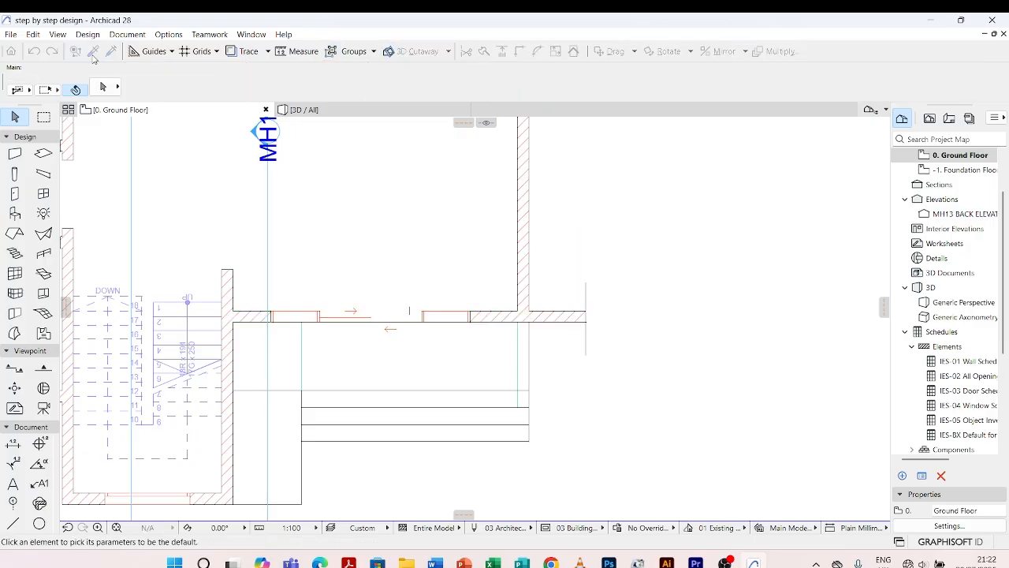
{"action": "left_click", "coordinate": [573, 314]}
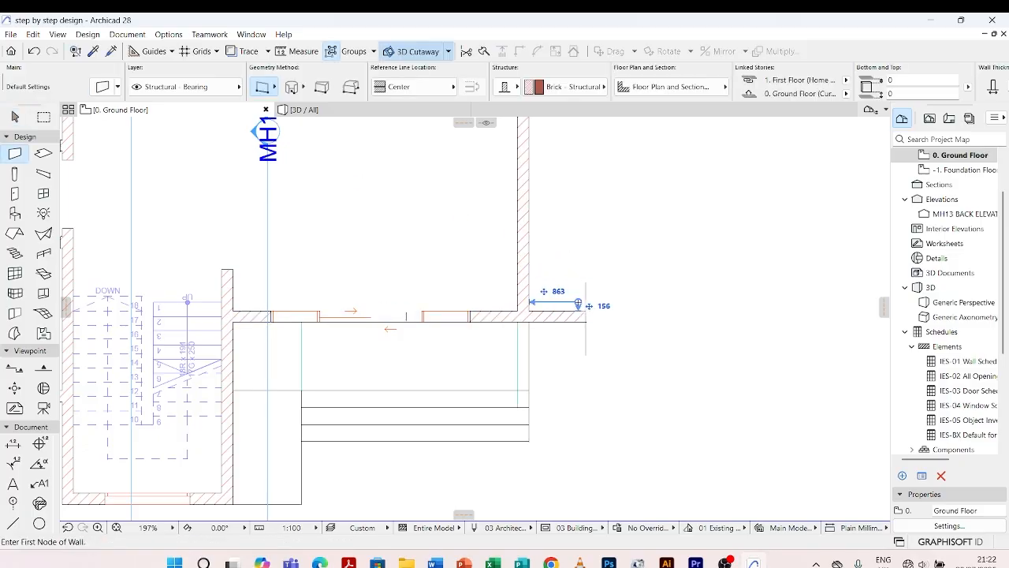
{"action": "left_click", "coordinate": [578, 302]}
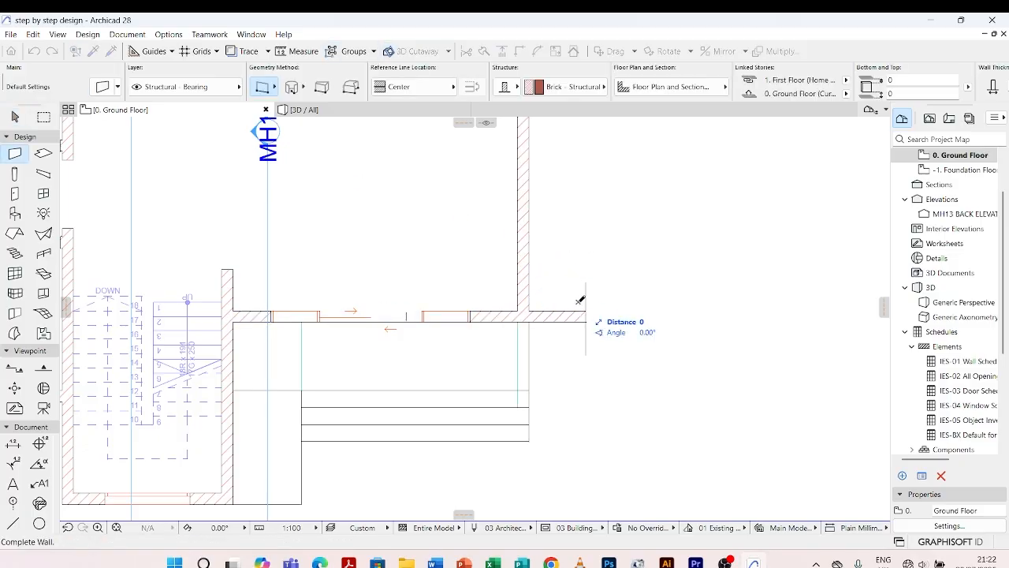
{"action": "left_click", "coordinate": [578, 262]}
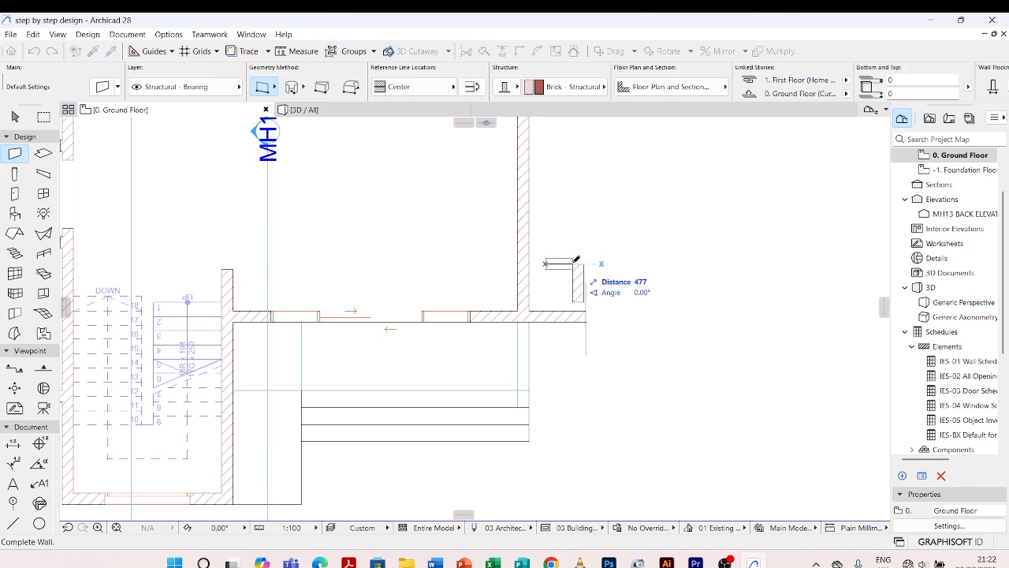
{"action": "double_click", "coordinate": [575, 260]}
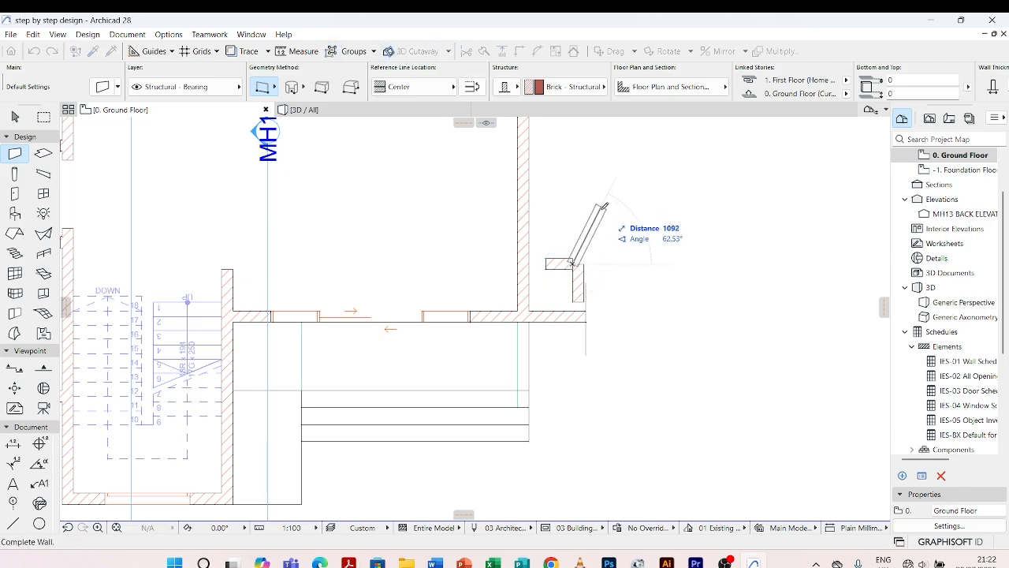
{"action": "key", "text": "Escape"}
{"action": "key", "text": "Escape"}
Set the short vertical wall's thickness to 150 mm
{"action": "scroll", "coordinate": [580, 269], "scroll_direction": "up", "scroll_amount": 4}
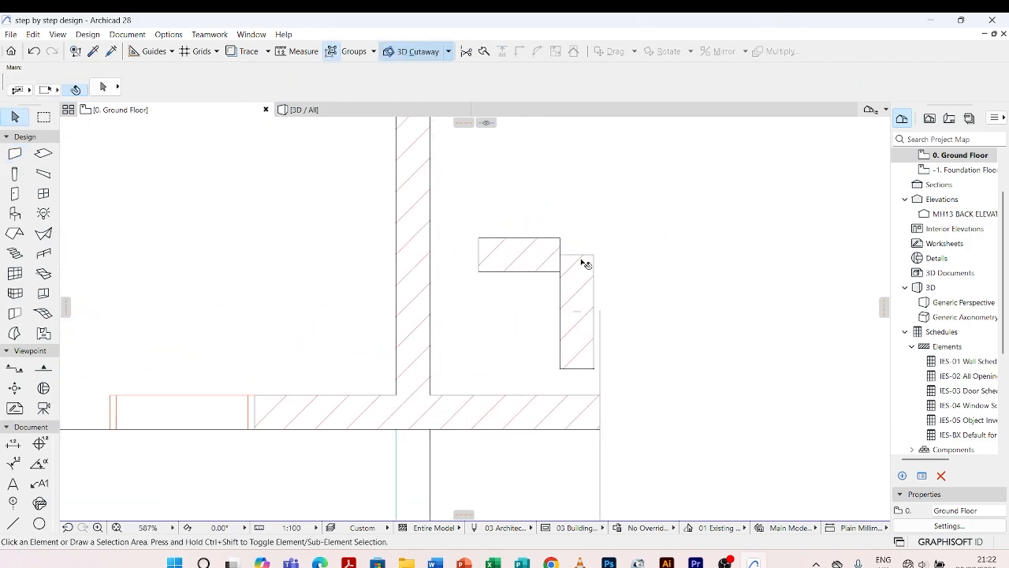
{"action": "left_click", "coordinate": [583, 266]}
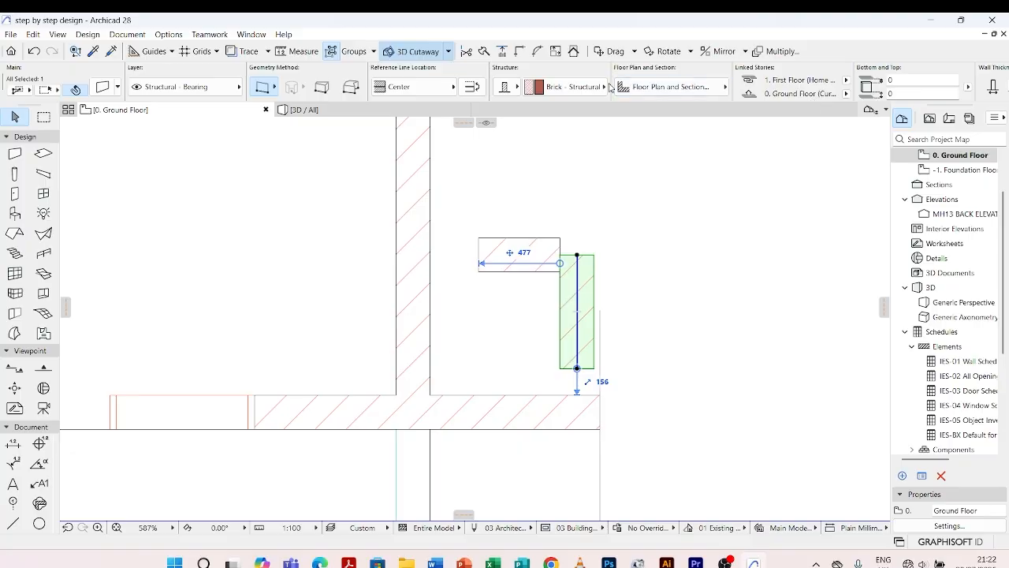
{"action": "scroll", "coordinate": [780, 88], "scroll_direction": "down", "scroll_amount": 2}
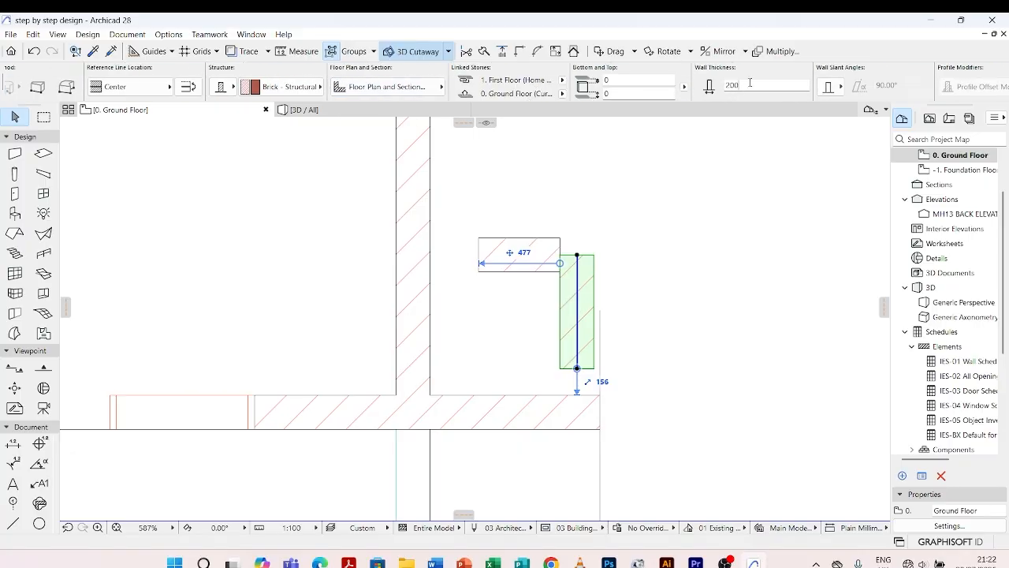
{"action": "left_click", "coordinate": [750, 82]}
{"action": "type", "text": "150"}
{"action": "key", "text": "Return"}
{"action": "left_click", "coordinate": [667, 278]}
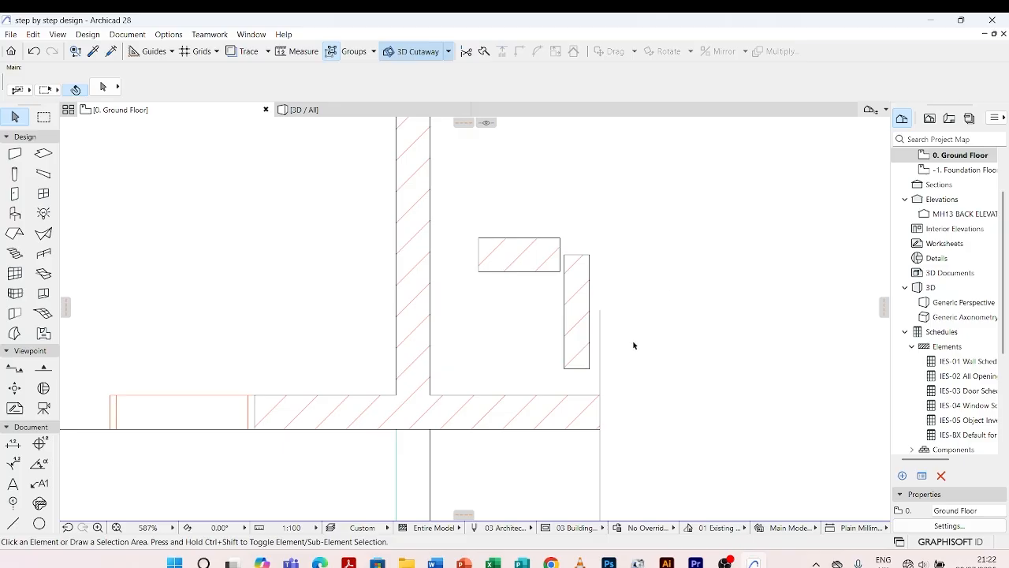
Move the short vertical wall by its lower outer corner onto the upper outer corner of the extended front wall
{"action": "left_click", "coordinate": [565, 356]}
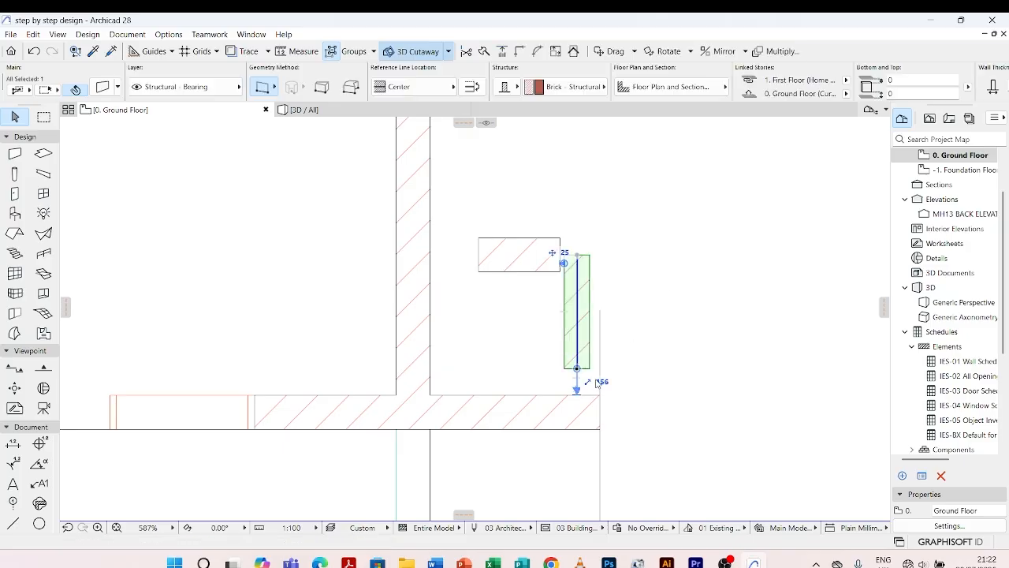
{"action": "key", "text": "ctrl+d"}
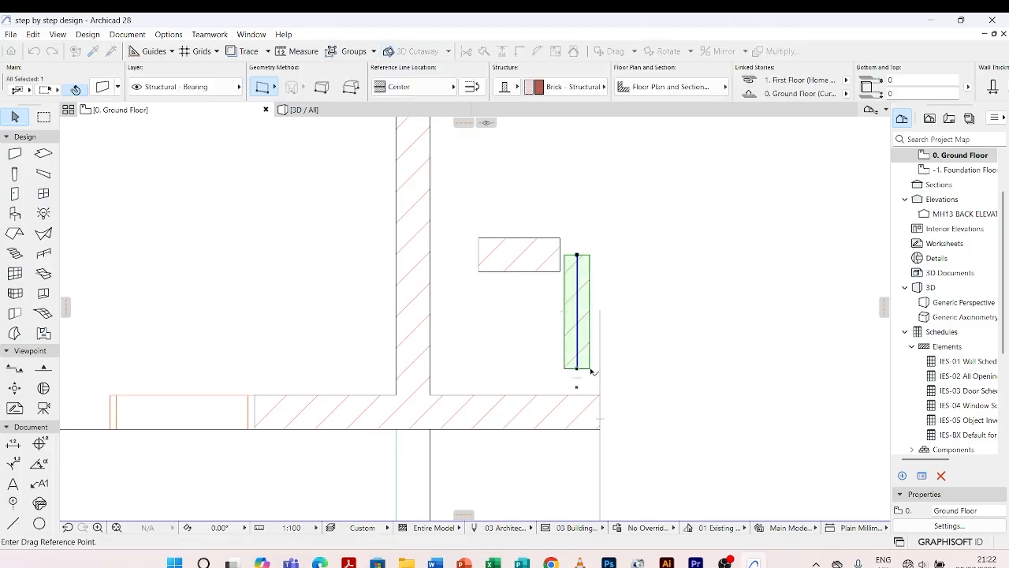
{"action": "left_click", "coordinate": [589, 369]}
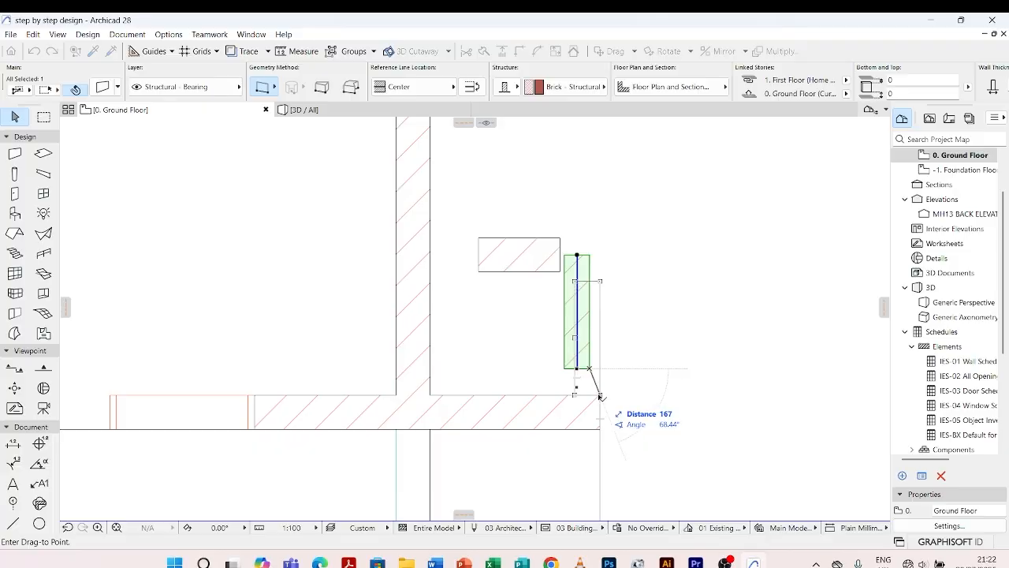
{"action": "left_click", "coordinate": [599, 396]}
{"action": "key", "text": "Escape"}
Intersect the short vertical wall with the extended front wall to join them at the corner
{"action": "left_click", "coordinate": [590, 284]}
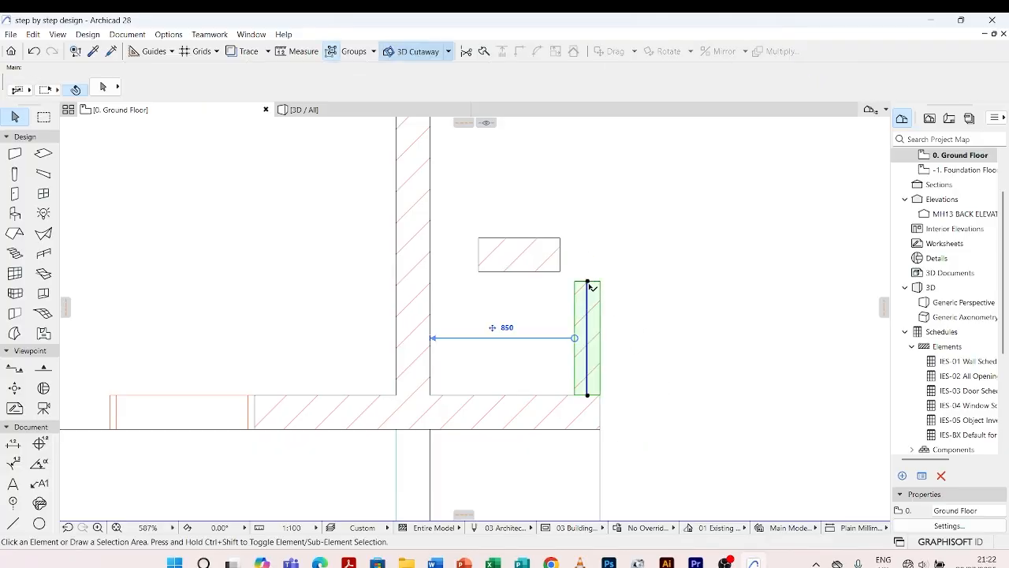
{"action": "left_click", "coordinate": [552, 399], "text": "shift"}
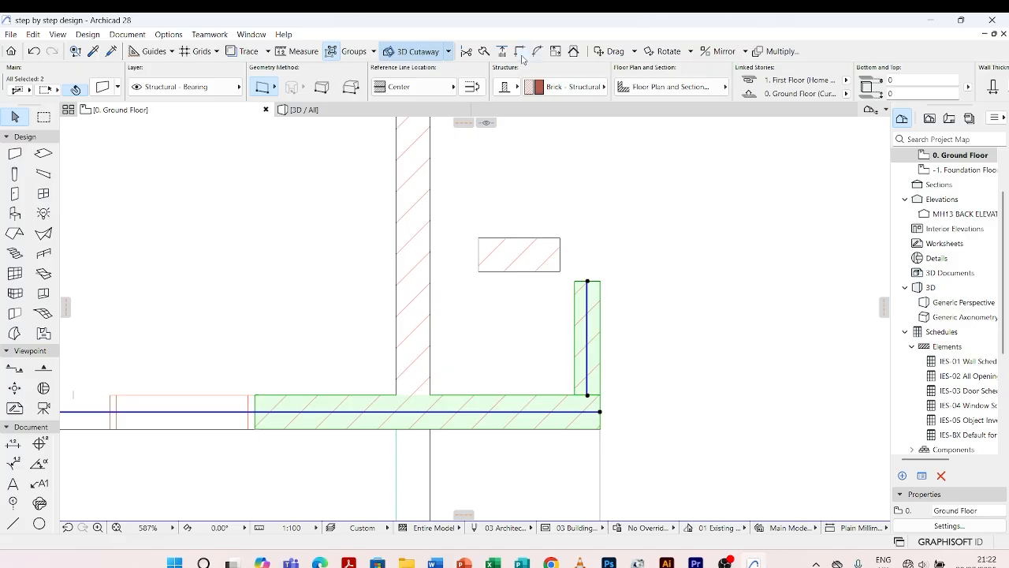
{"action": "left_click", "coordinate": [520, 52]}
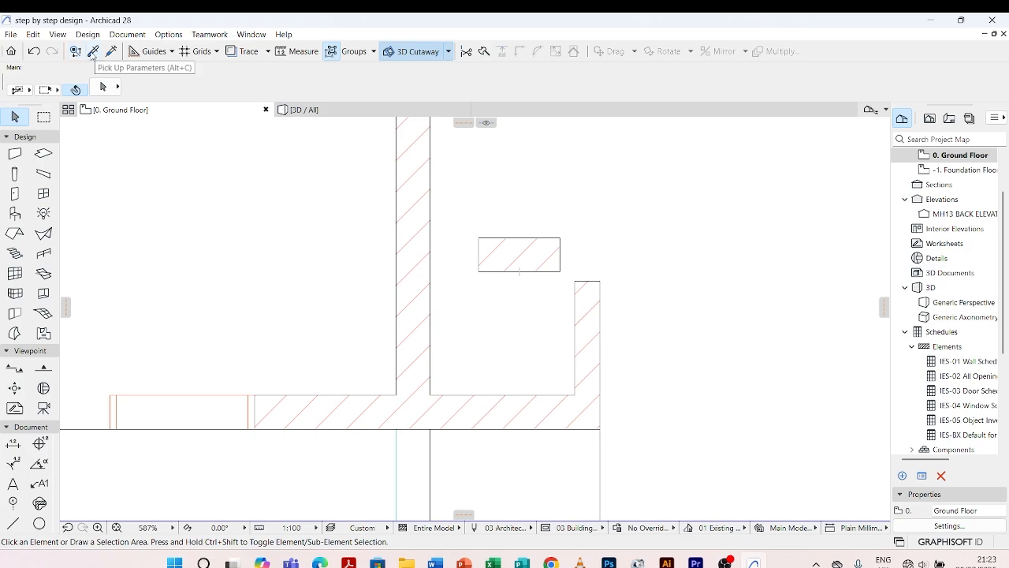
Transfer the 150 mm vertical wall's settings to the short horizontal wall
{"action": "left_click", "coordinate": [93, 52]}
{"action": "left_click", "coordinate": [585, 286]}
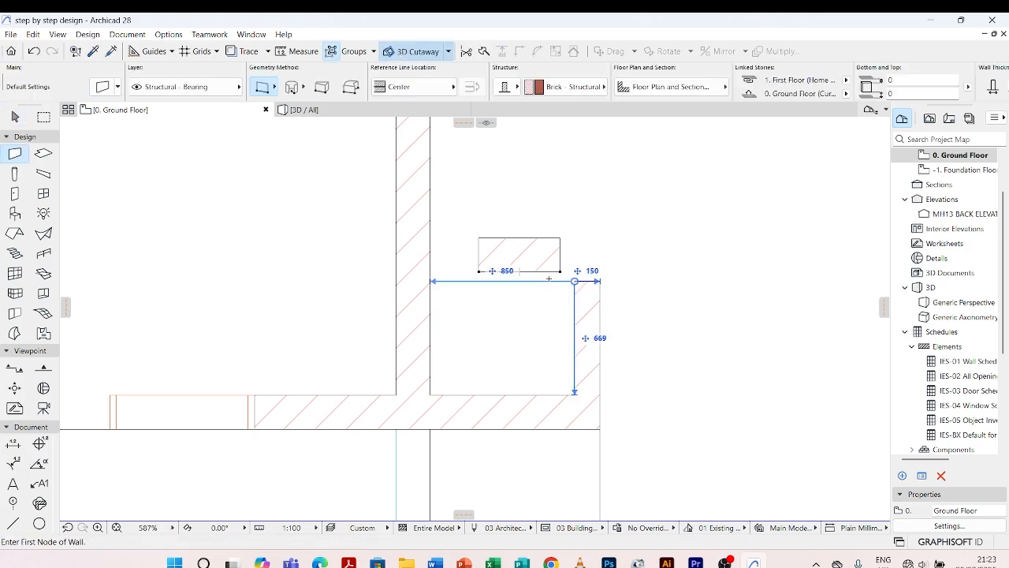
{"action": "left_click", "coordinate": [111, 50]}
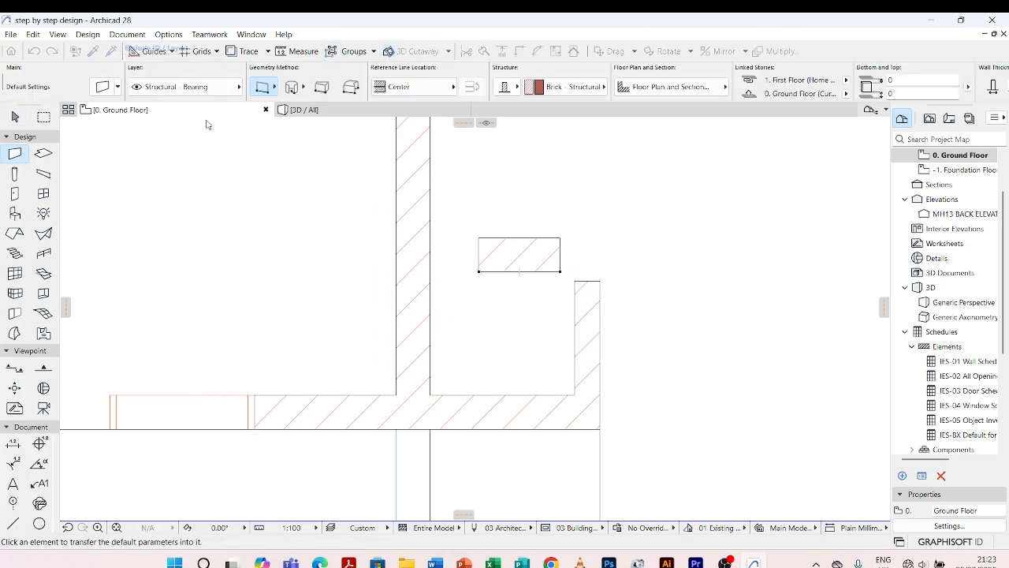
{"action": "left_click", "coordinate": [505, 240]}
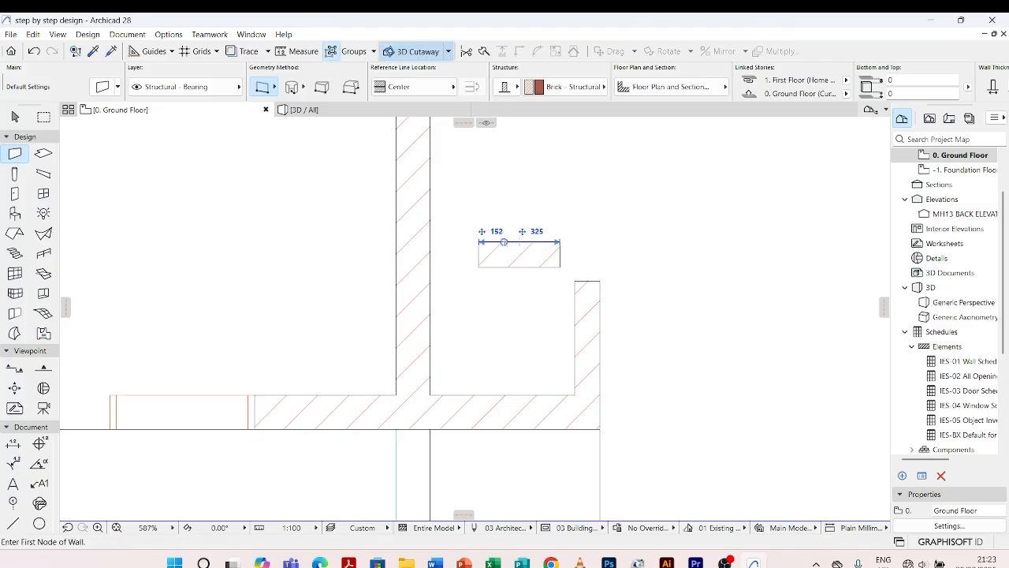
{"action": "key", "text": "Escape"}
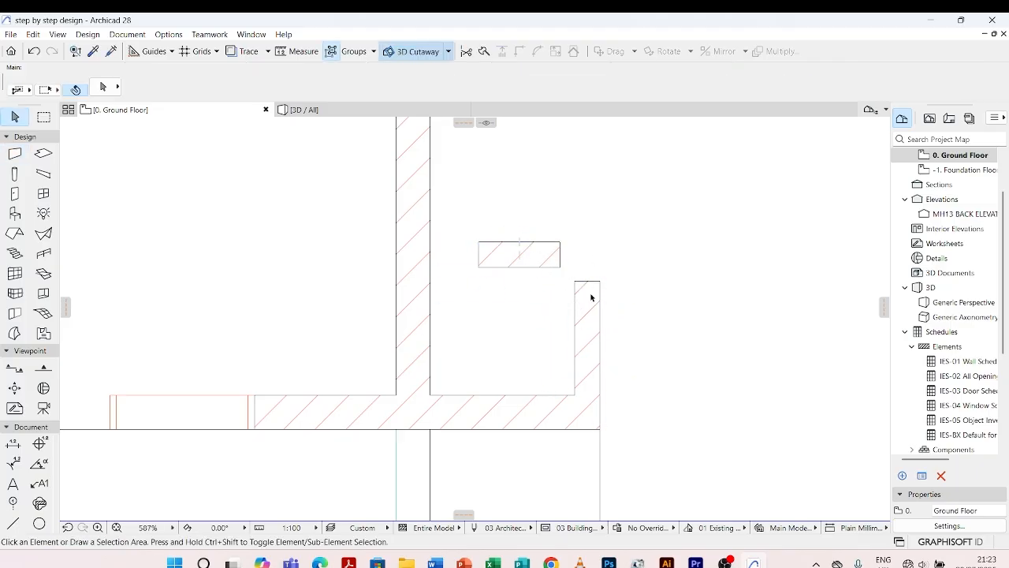
Set the short horizontal wall's distance from the extended front wall to 300 mm
{"action": "left_click", "coordinate": [521, 264]}
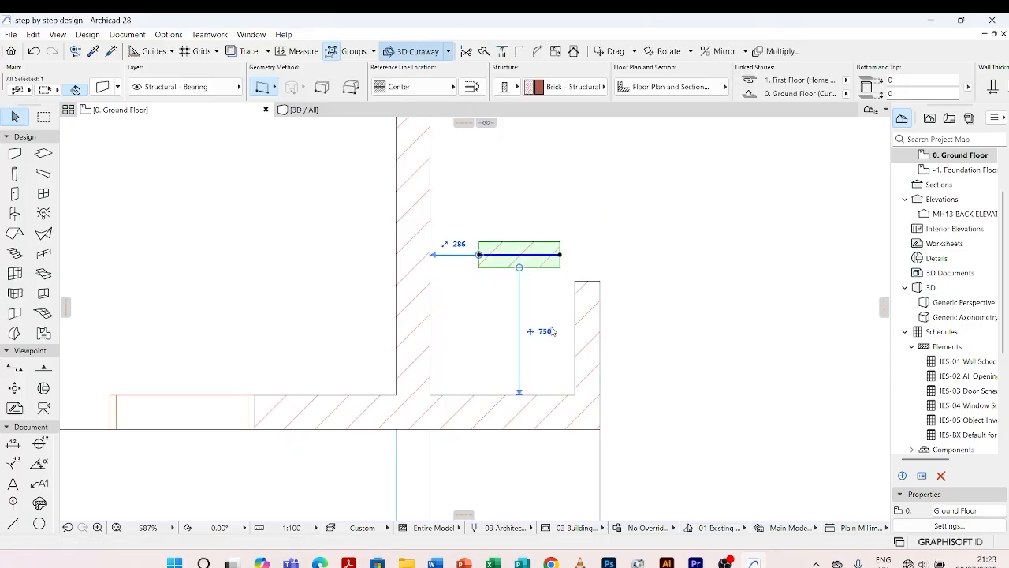
{"action": "left_click", "coordinate": [552, 330]}
{"action": "type", "text": "300"}
{"action": "key", "text": "Return"}
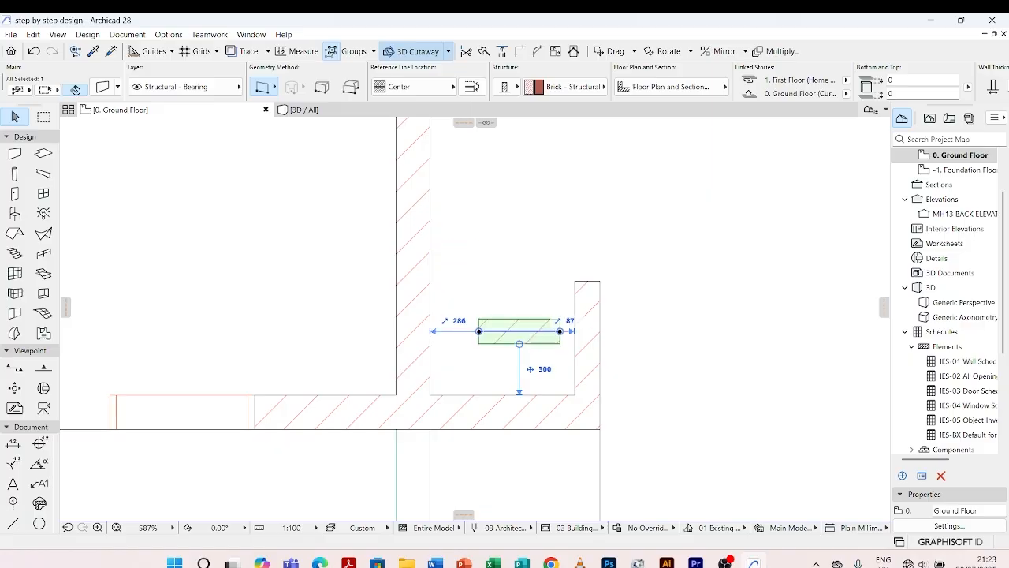
{"action": "left_click", "coordinate": [536, 243]}
Intersect the short horizontal wall with the short vertical wall to form a clean corner
{"action": "scroll", "coordinate": [552, 355], "scroll_direction": "down", "scroll_amount": 2}
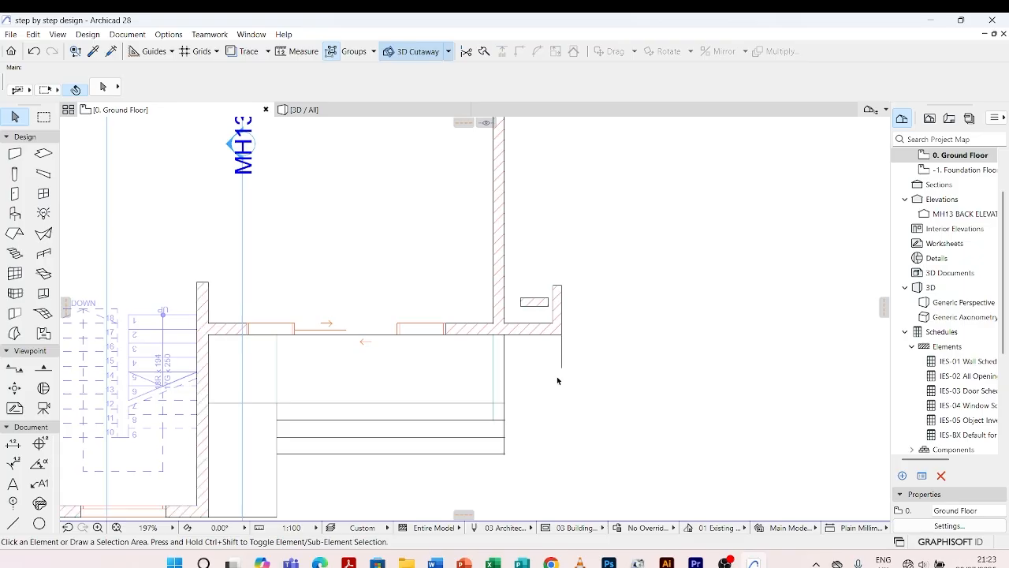
{"action": "scroll", "coordinate": [546, 337], "scroll_direction": "down", "scroll_amount": 4}
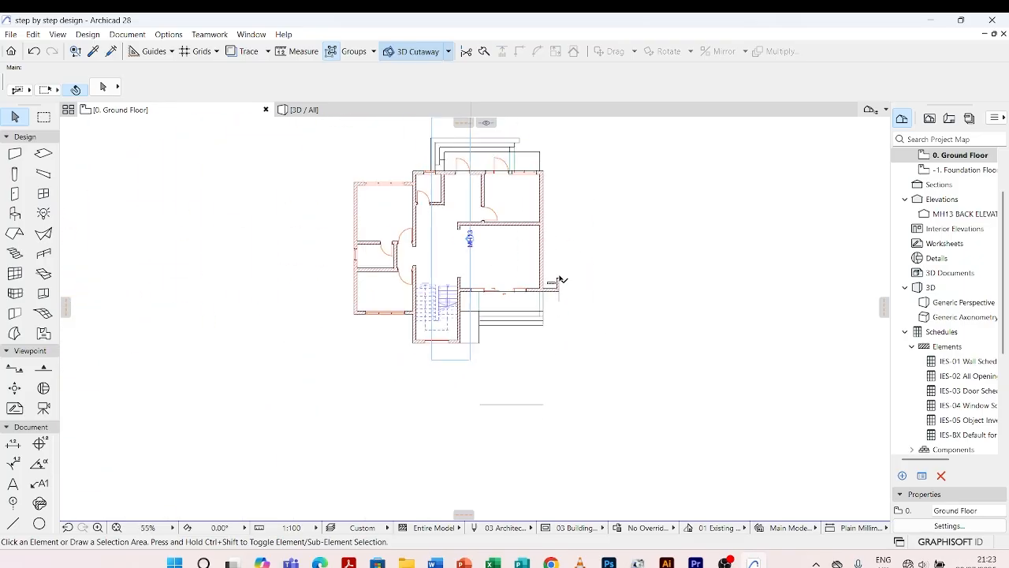
{"action": "scroll", "coordinate": [559, 277], "scroll_direction": "up", "scroll_amount": 3}
{"action": "scroll", "coordinate": [541, 297], "scroll_direction": "up", "scroll_amount": 4}
{"action": "left_click", "coordinate": [541, 296]}
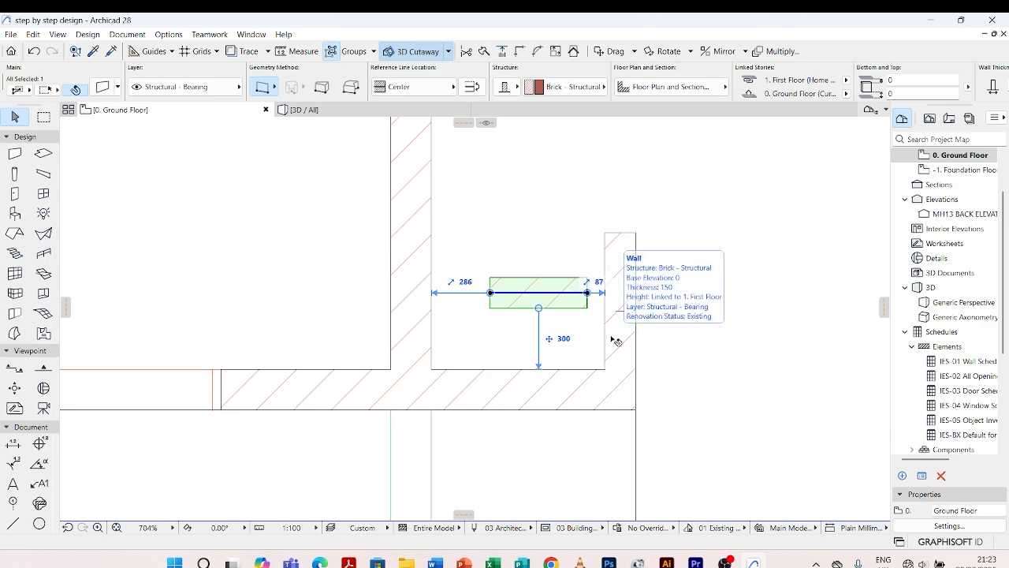
{"action": "left_click", "coordinate": [574, 351]}
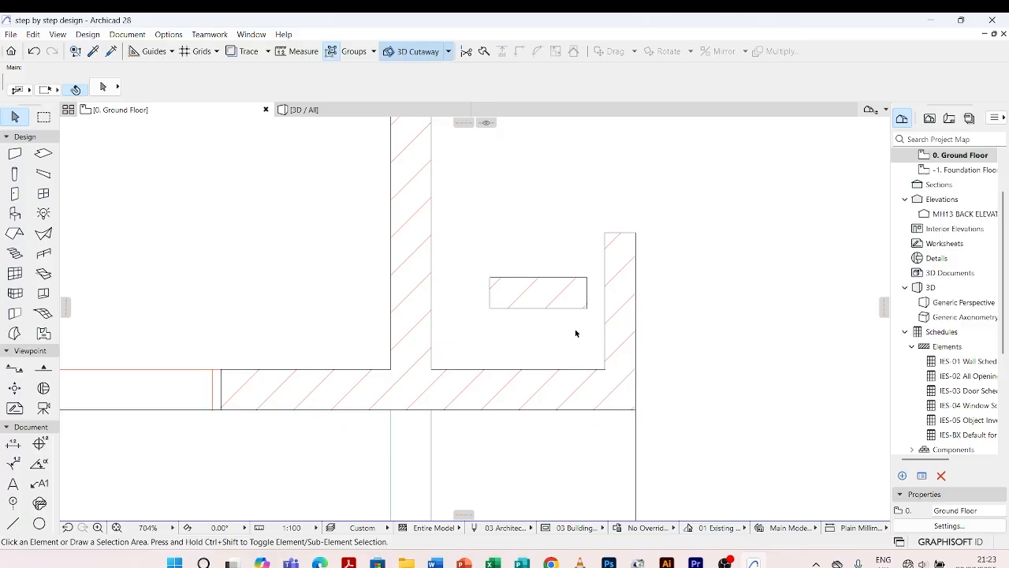
{"action": "left_click", "coordinate": [568, 303]}
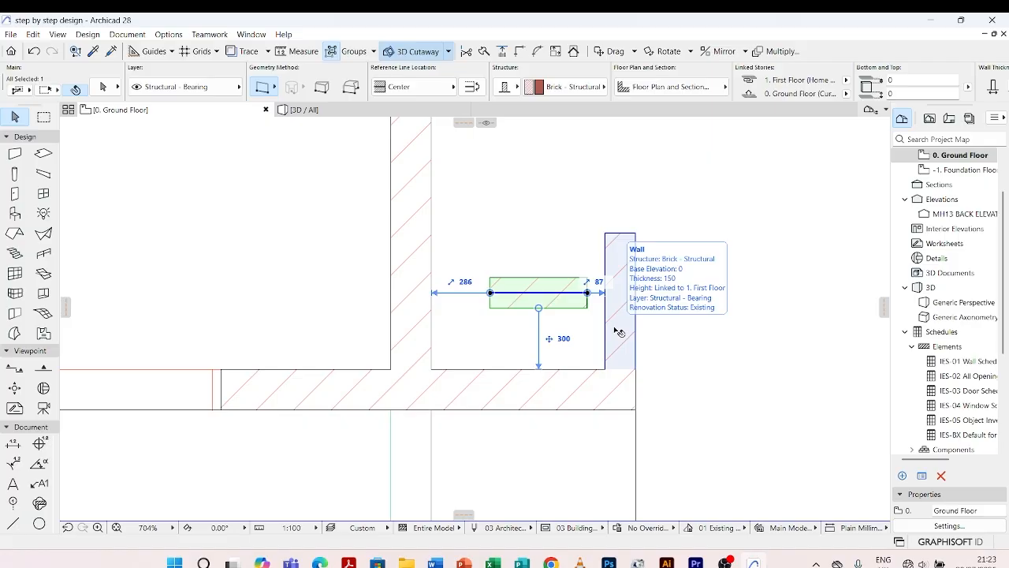
{"action": "left_click", "coordinate": [619, 331], "text": "shift"}
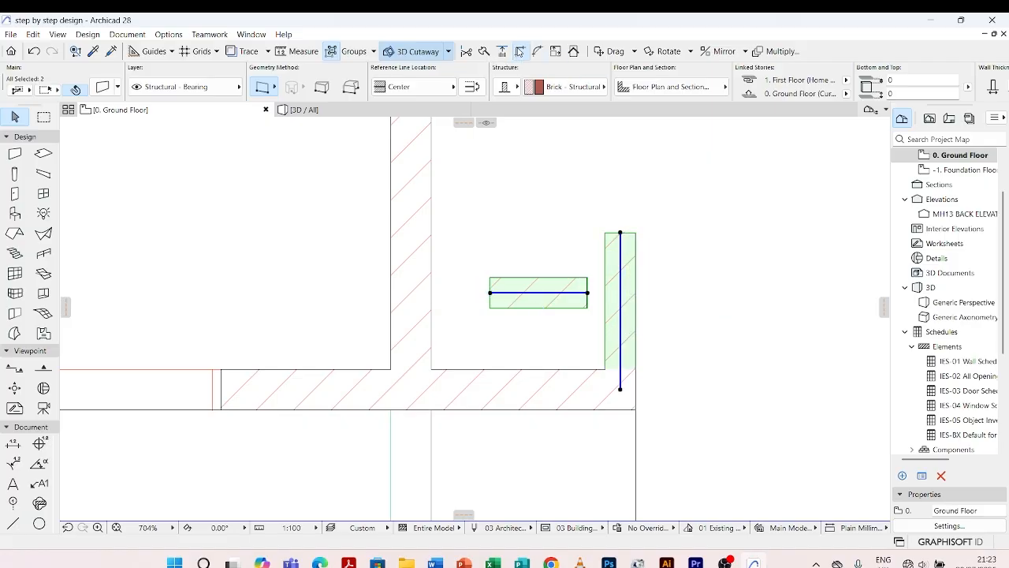
{"action": "left_click", "coordinate": [519, 51]}
{"action": "left_click", "coordinate": [494, 254]}
Adjust the short horizontal wall to the house's long vertical wall so that it closes the narrow enclosure
{"action": "left_click", "coordinate": [521, 280]}
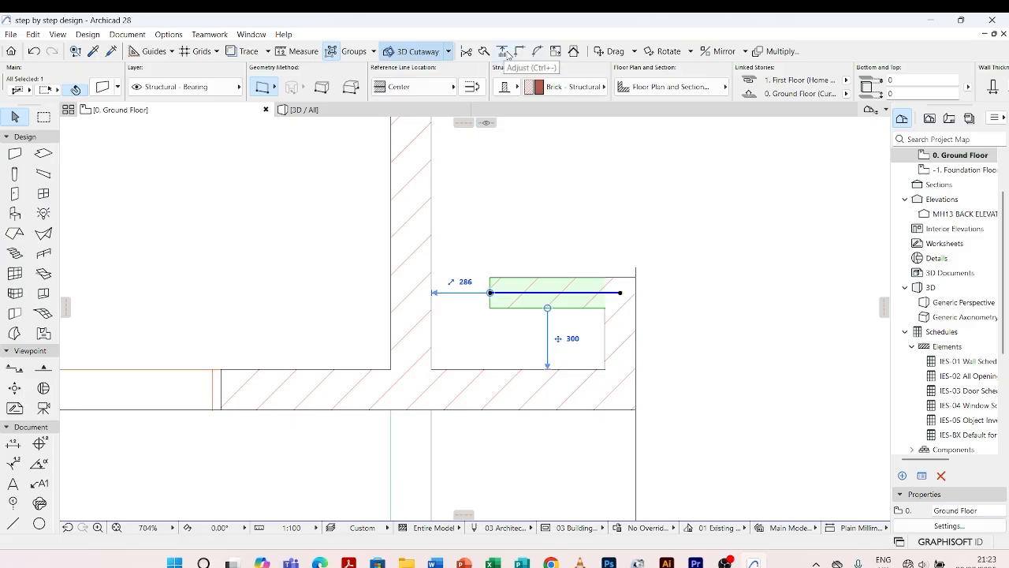
{"action": "left_click", "coordinate": [502, 51]}
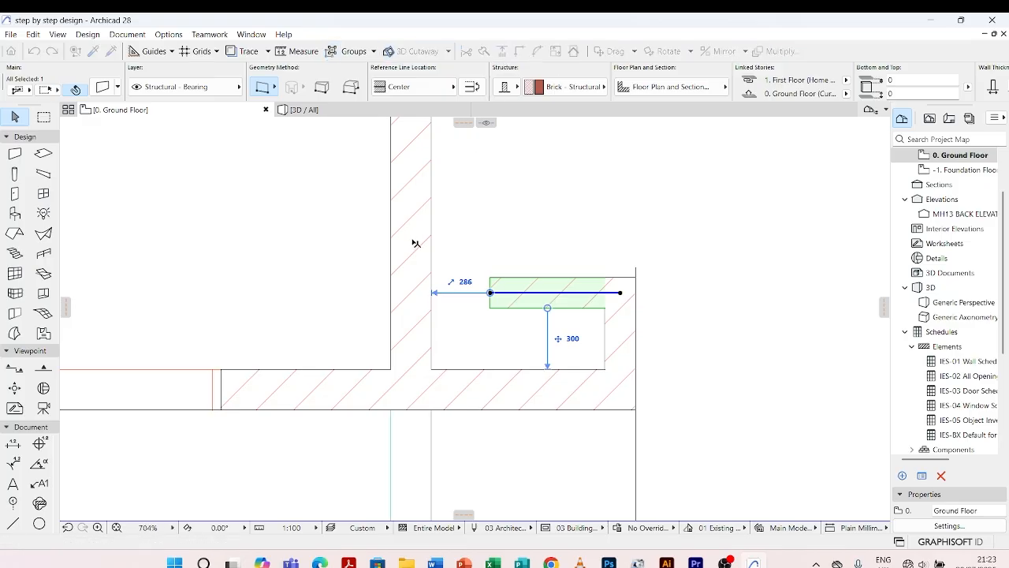
{"action": "left_click", "coordinate": [413, 344]}
{"action": "left_click", "coordinate": [487, 245]}
{"action": "scroll", "coordinate": [521, 300], "scroll_direction": "down", "scroll_amount": 5}
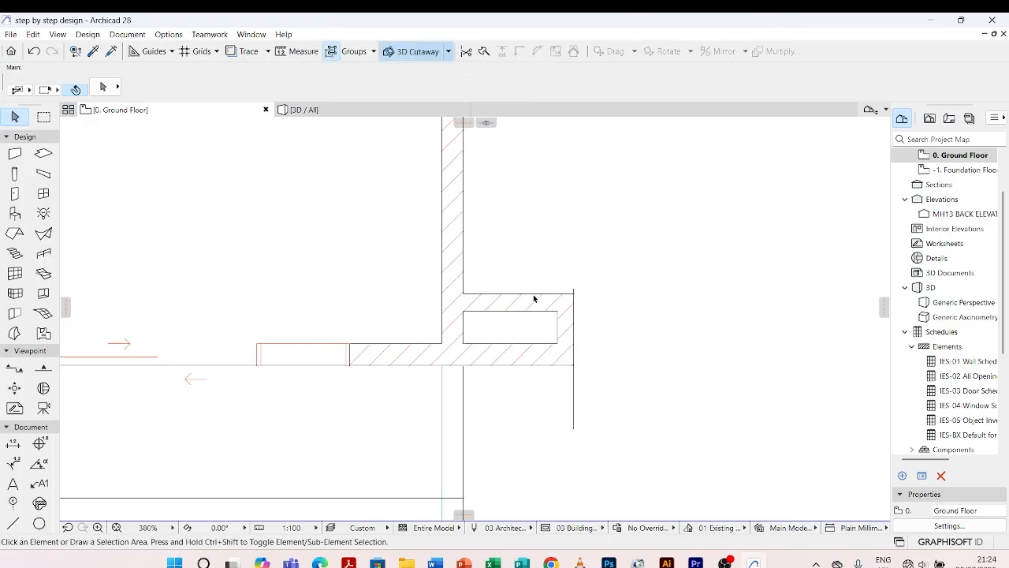
{"action": "scroll", "coordinate": [575, 319], "scroll_direction": "down", "scroll_amount": 10}
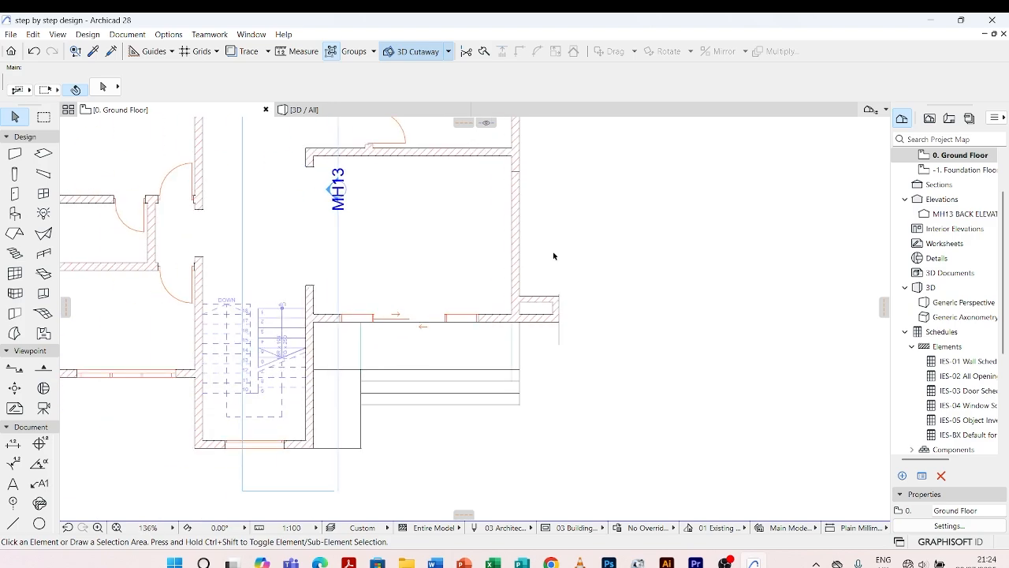
Pick up the 150 mm wall's settings and draw a vertical wall about 1290 mm long beyond the outer end of the detached horizontal line
{"action": "scroll", "coordinate": [551, 310], "scroll_direction": "up", "scroll_amount": 1}
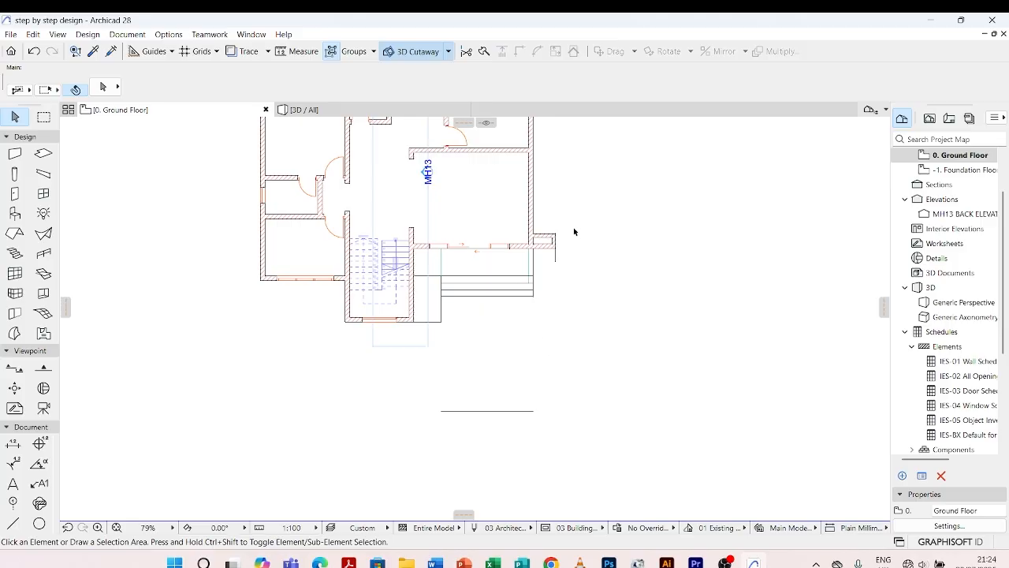
{"action": "scroll", "coordinate": [574, 231], "scroll_direction": "up", "scroll_amount": 4}
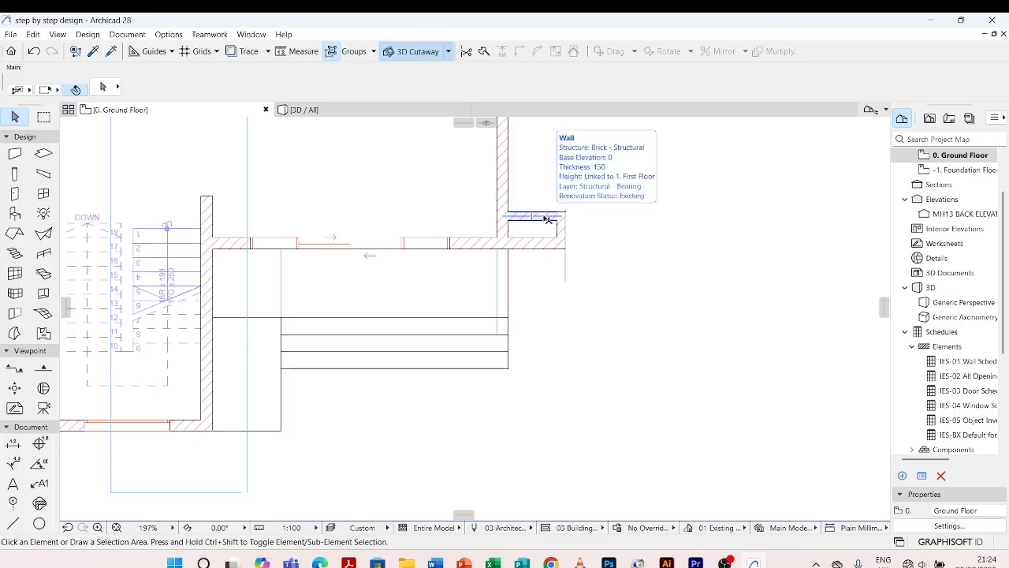
{"action": "key", "text": "alt"}
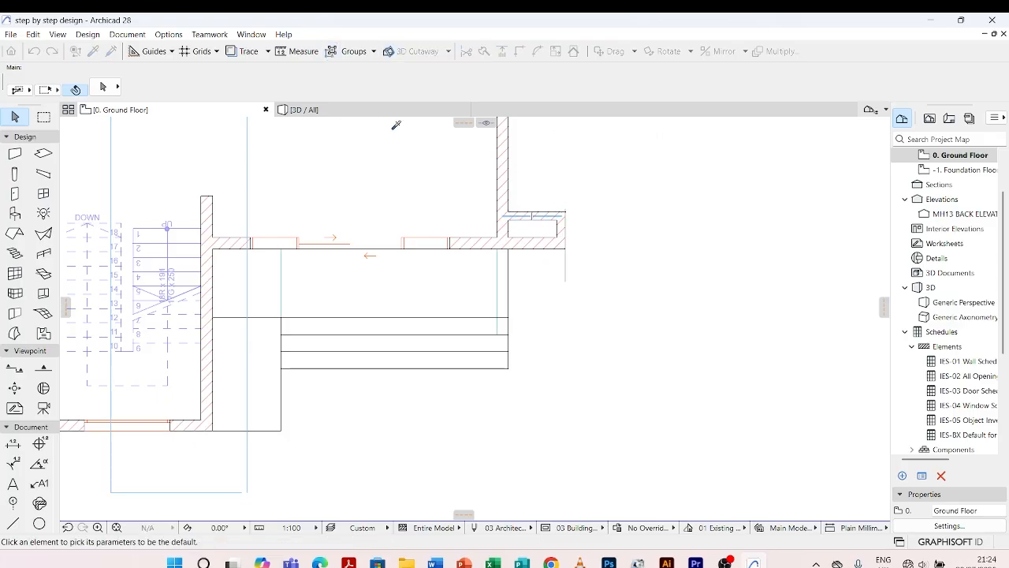
{"action": "left_click", "coordinate": [527, 210], "text": "alt"}
{"action": "scroll", "coordinate": [546, 133], "scroll_direction": "down", "scroll_amount": 4}
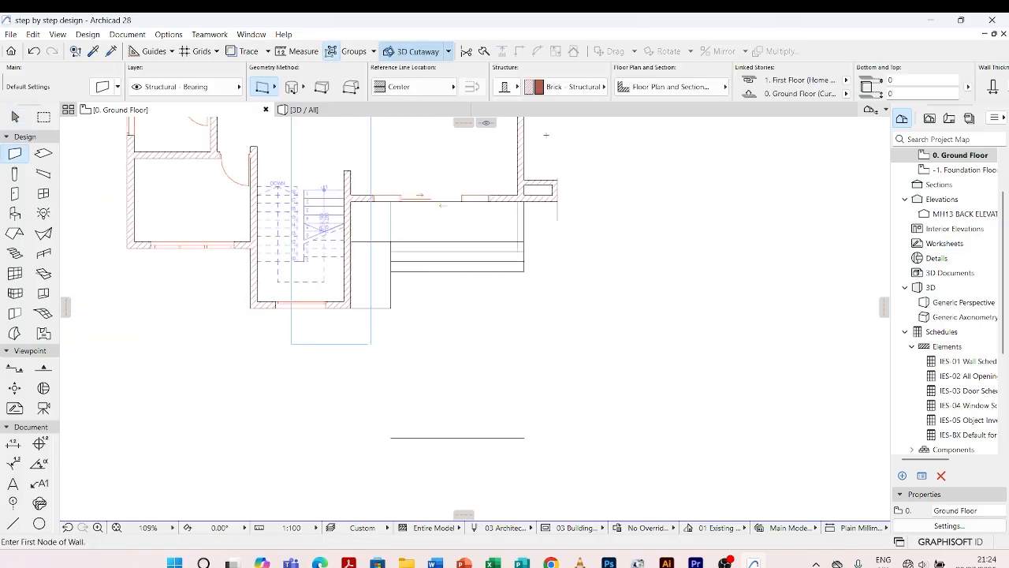
{"action": "scroll", "coordinate": [549, 394], "scroll_direction": "up", "scroll_amount": 2}
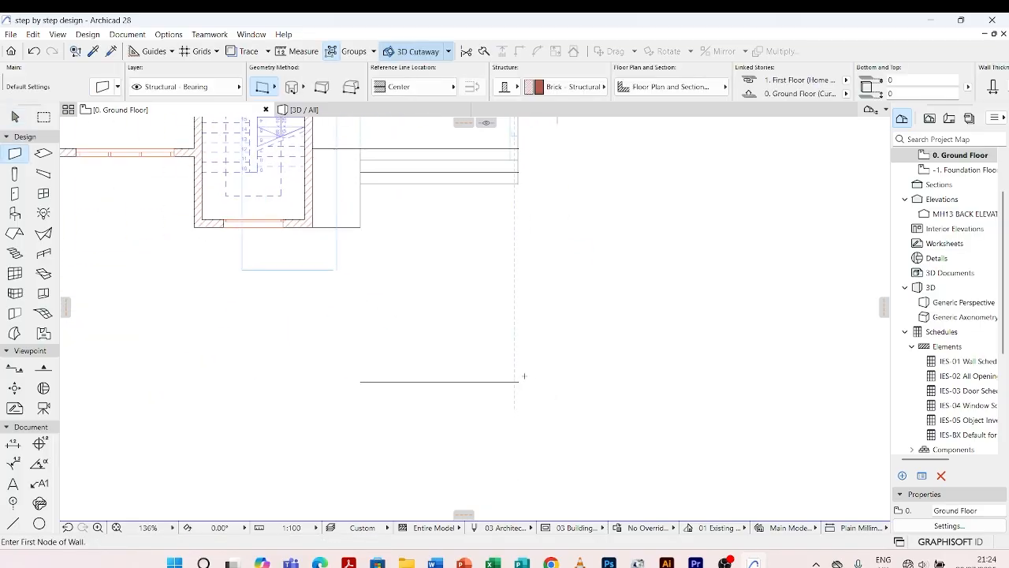
{"action": "left_click", "coordinate": [524, 376]}
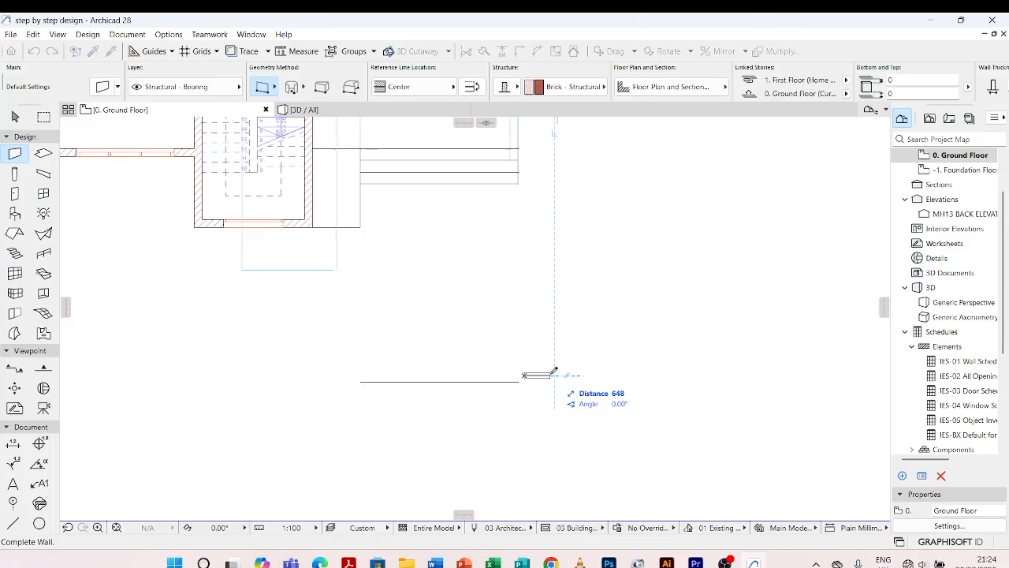
{"action": "scroll", "coordinate": [523, 337], "scroll_direction": "up", "scroll_amount": 1}
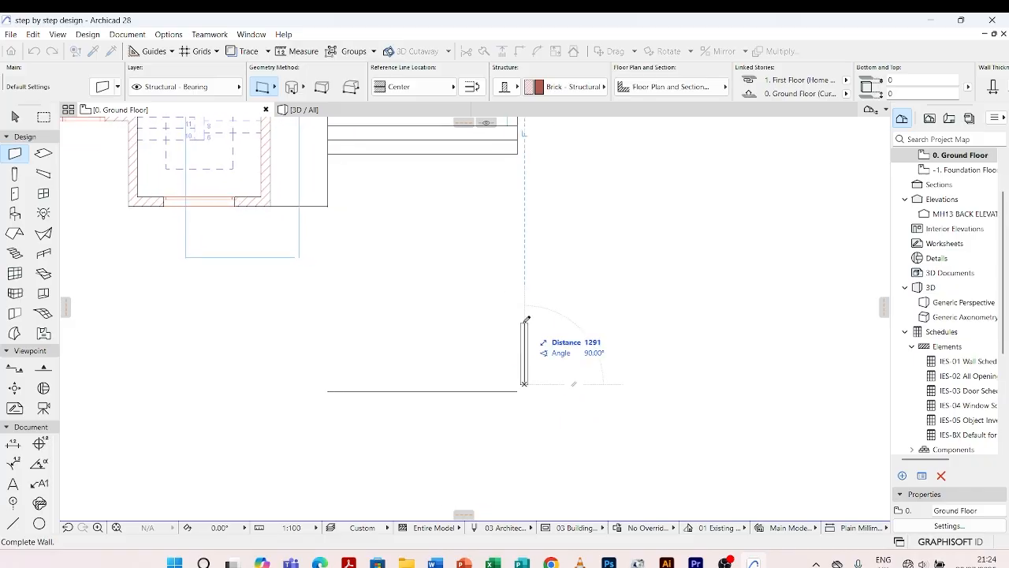
{"action": "key", "text": "Escape"}
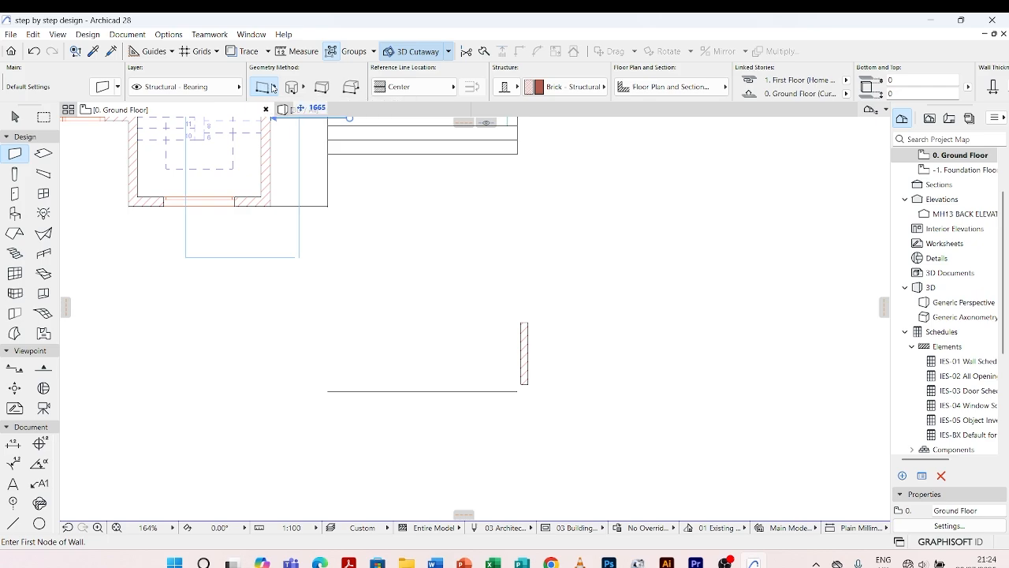
Draw a chained wall from the new wall's upper end about 450 mm out, about 1290 mm down and back to its lower end
{"action": "left_click", "coordinate": [273, 87]}
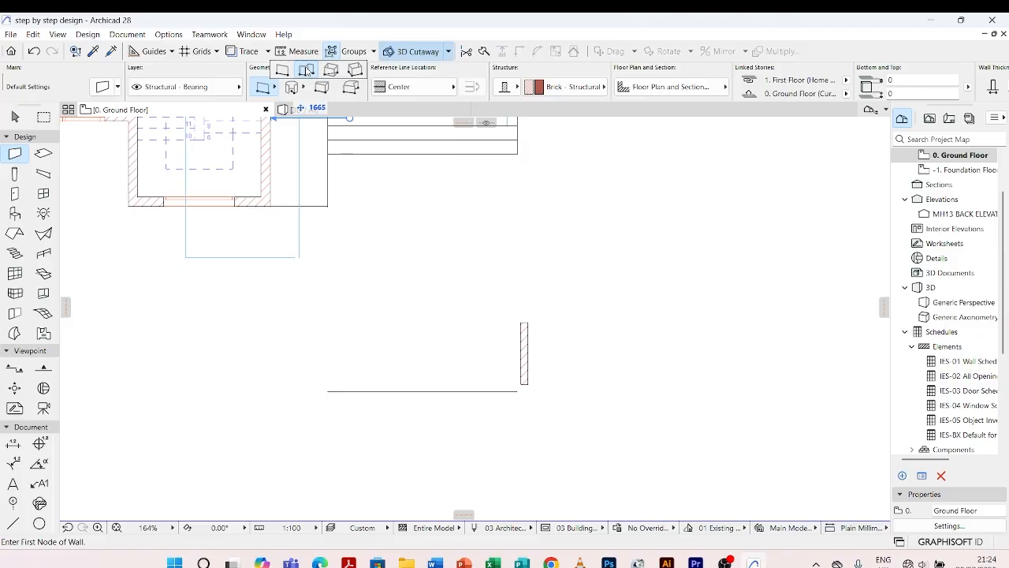
{"action": "left_click", "coordinate": [307, 71]}
{"action": "scroll", "coordinate": [518, 359], "scroll_direction": "up", "scroll_amount": 2}
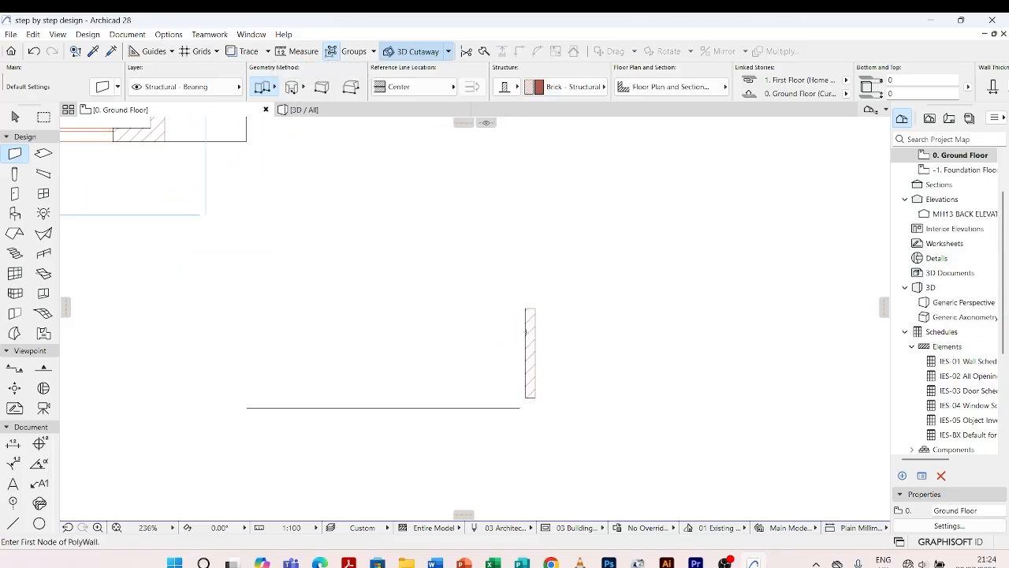
{"action": "left_click", "coordinate": [531, 306]}
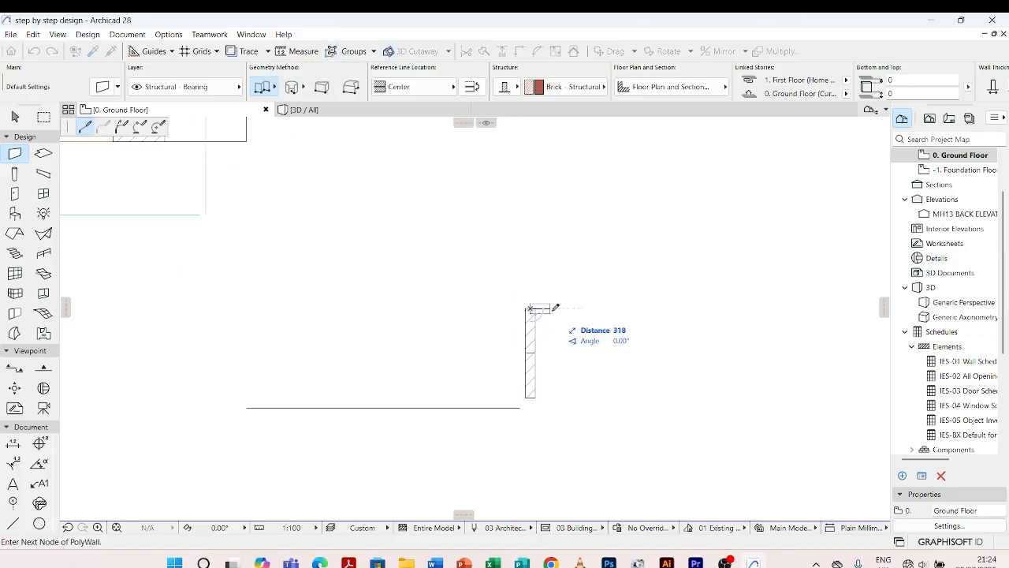
{"action": "left_click", "coordinate": [562, 308]}
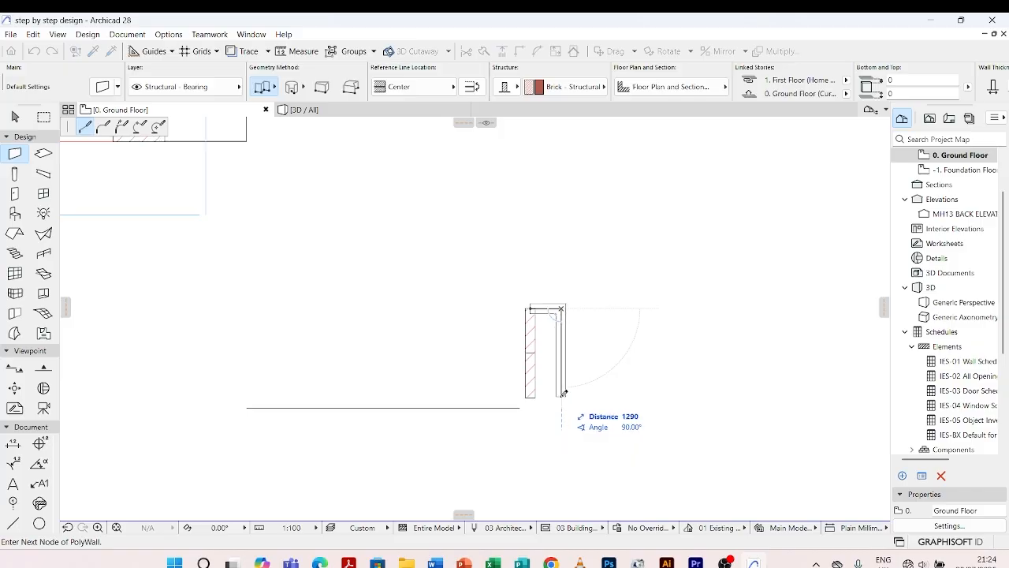
{"action": "left_click", "coordinate": [562, 396]}
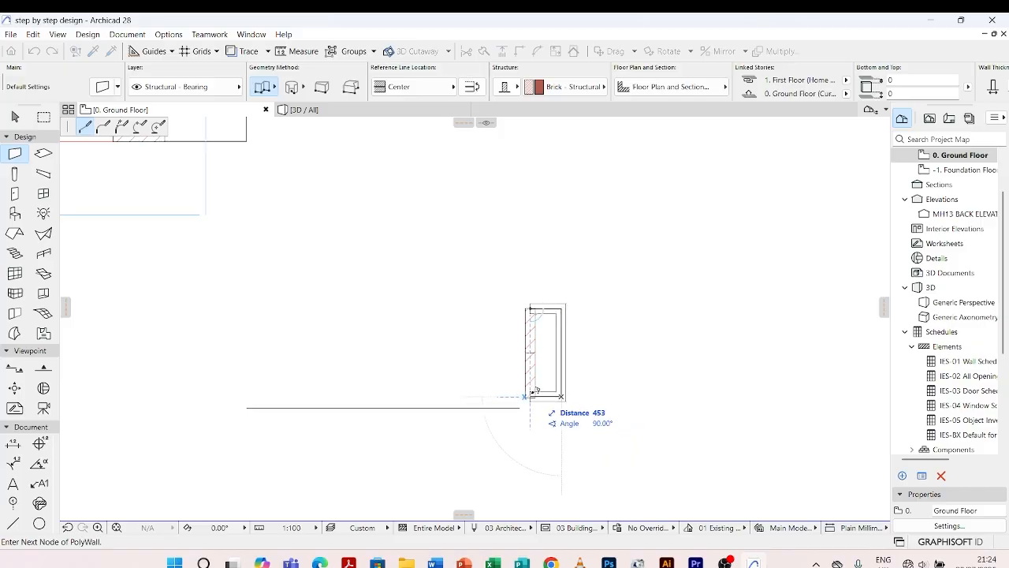
{"action": "left_click", "coordinate": [533, 392]}
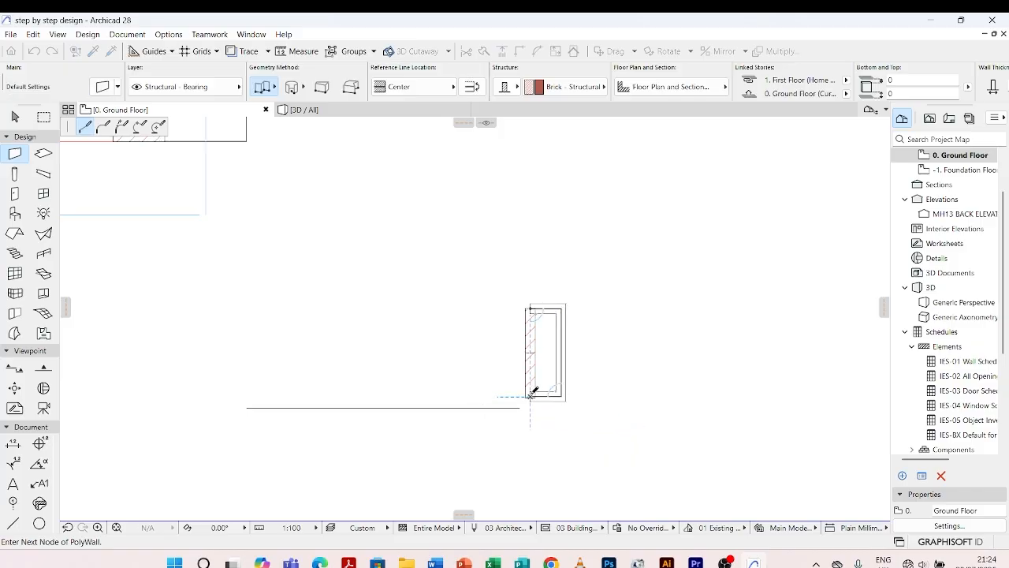
{"action": "left_click", "coordinate": [531, 395]}
{"action": "key", "text": "Escape"}
Set the clear distance between the hollow pillar's two long vertical walls to 300 mm
{"action": "left_click", "coordinate": [563, 342]}
{"action": "scroll", "coordinate": [565, 342], "scroll_direction": "up", "scroll_amount": 5}
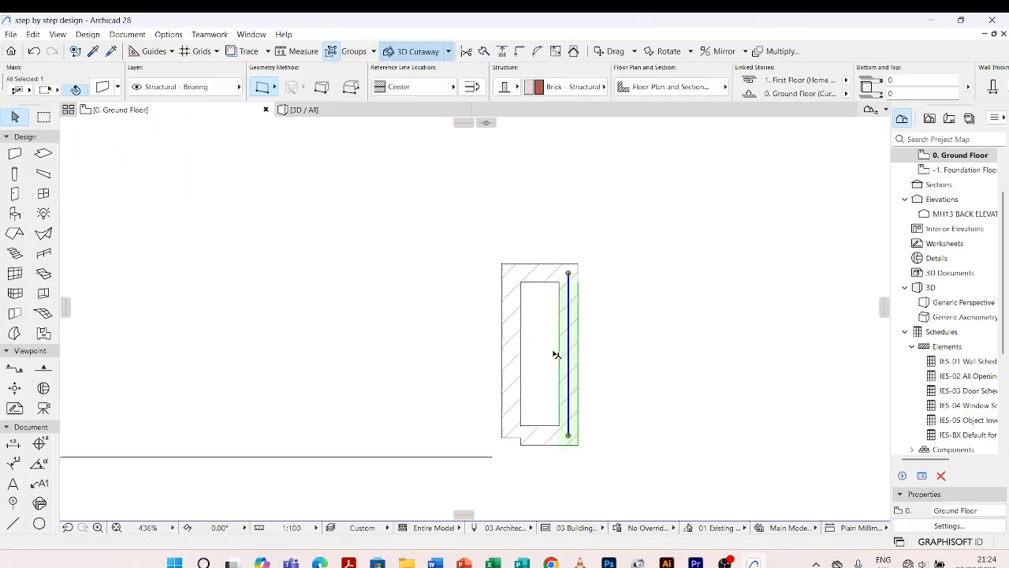
{"action": "left_click", "coordinate": [537, 346]}
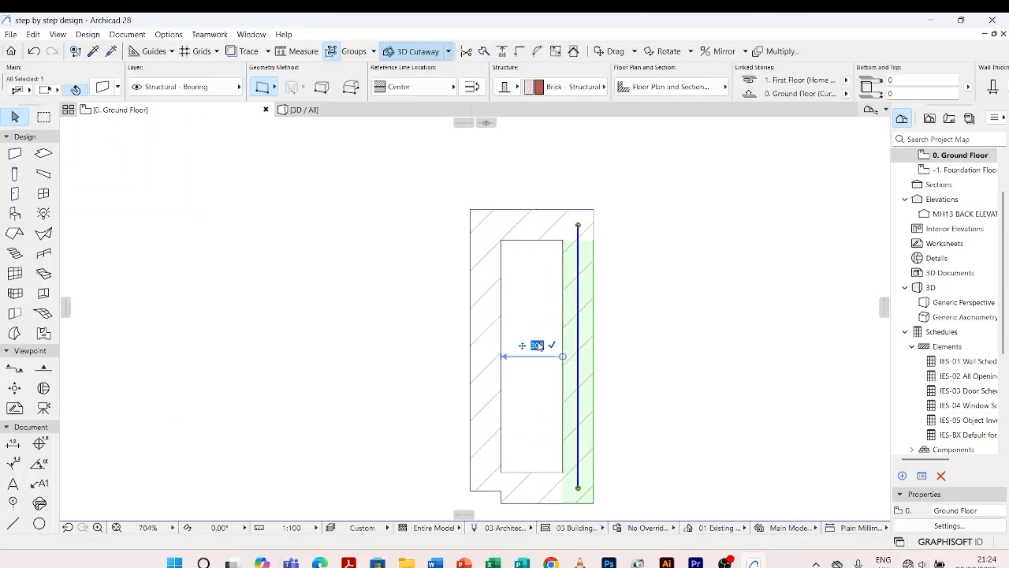
{"action": "type", "text": "300"}
{"action": "key", "text": "Return"}
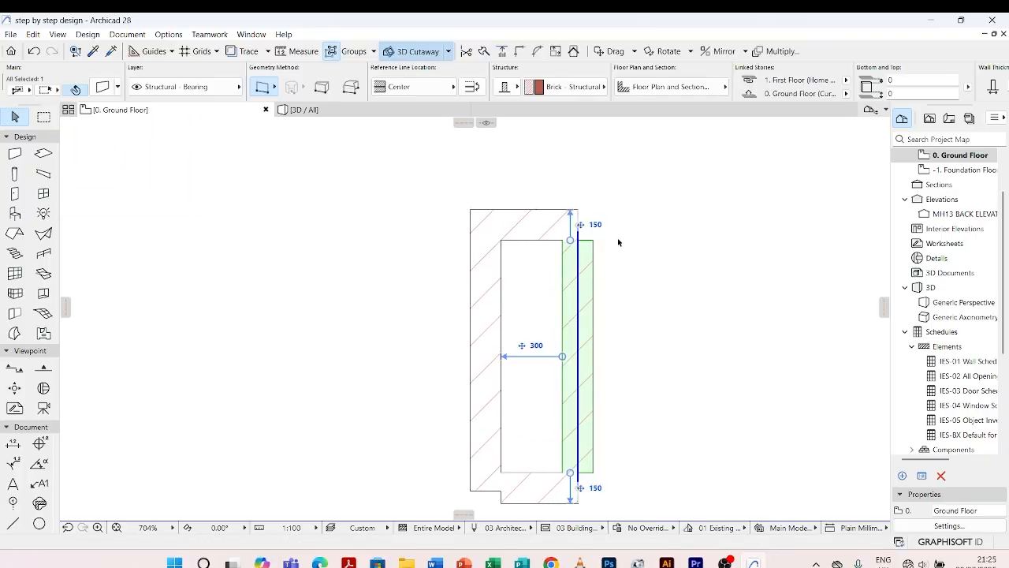
Move the hollow pillar's upper short wall to a clear distance of 1000 mm from its lower short wall
{"action": "key", "text": "Escape"}
{"action": "left_click", "coordinate": [541, 240]}
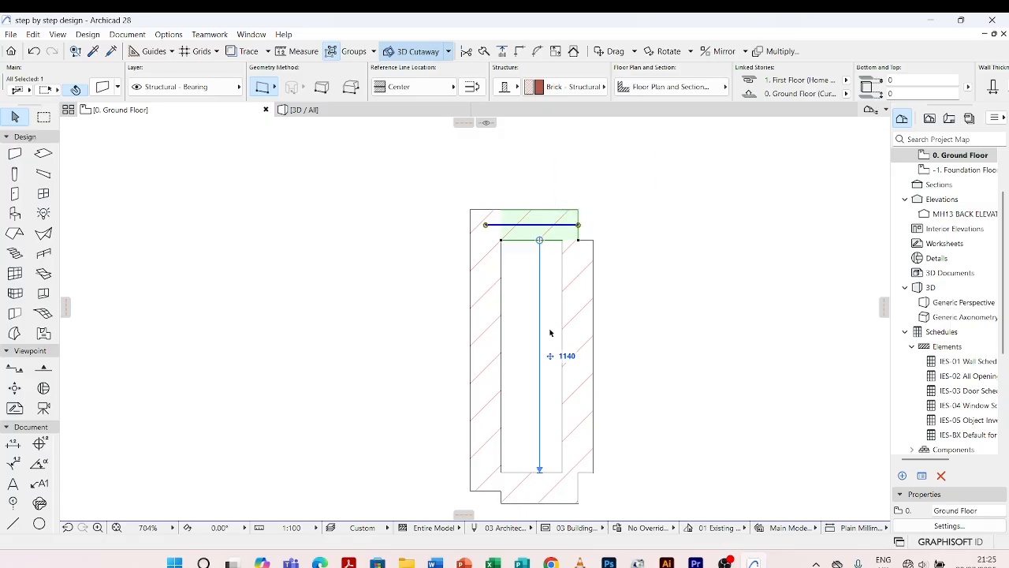
{"action": "left_click", "coordinate": [568, 355]}
{"action": "type", "text": "1000"}
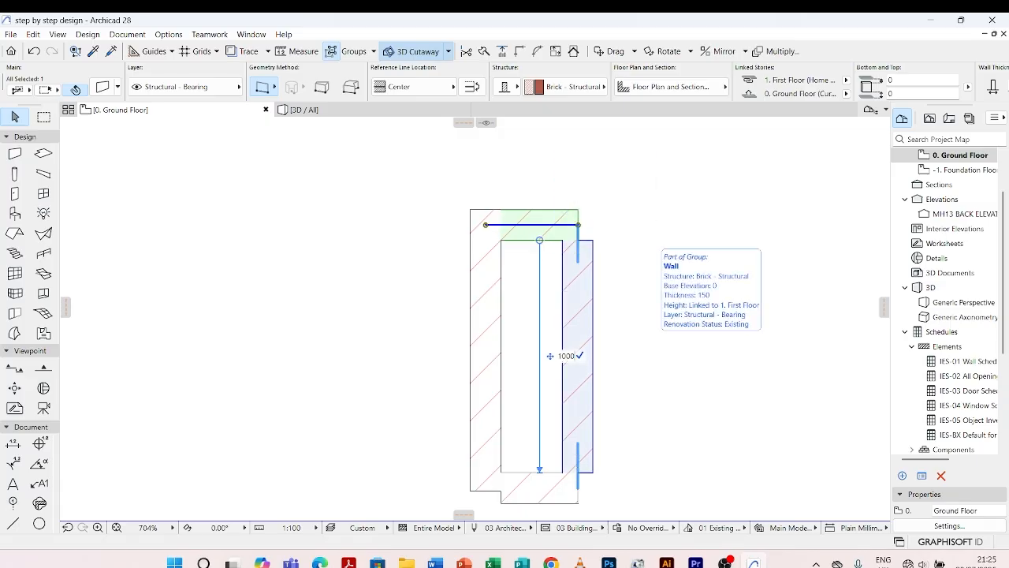
{"action": "key", "text": "Return"}
{"action": "left_click", "coordinate": [631, 236]}
{"action": "scroll", "coordinate": [620, 254], "scroll_direction": "down", "scroll_amount": 10}
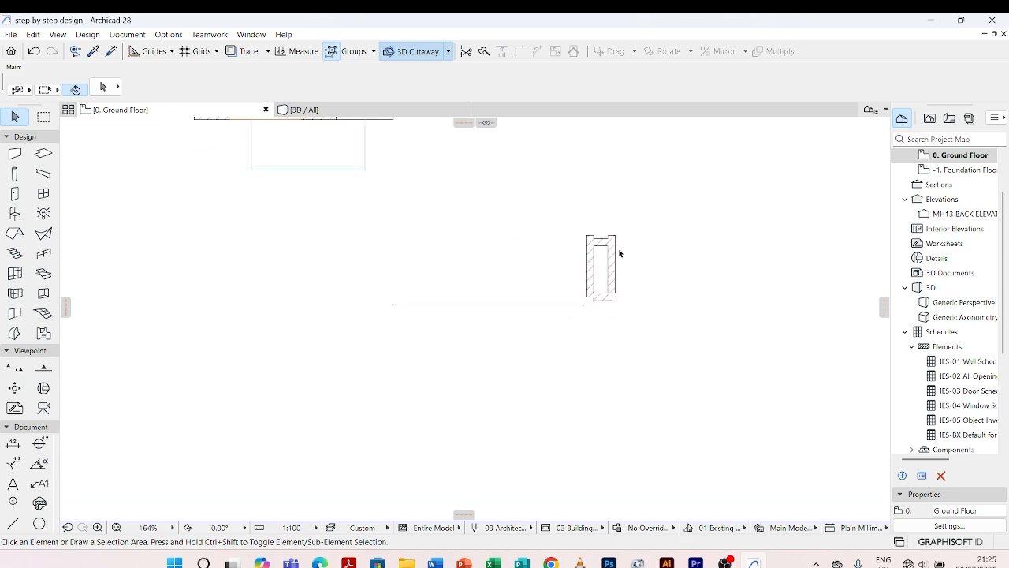
Intersect all four walls of the hollow pillar to form clean corners
{"action": "scroll", "coordinate": [650, 276], "scroll_direction": "up", "scroll_amount": 6}
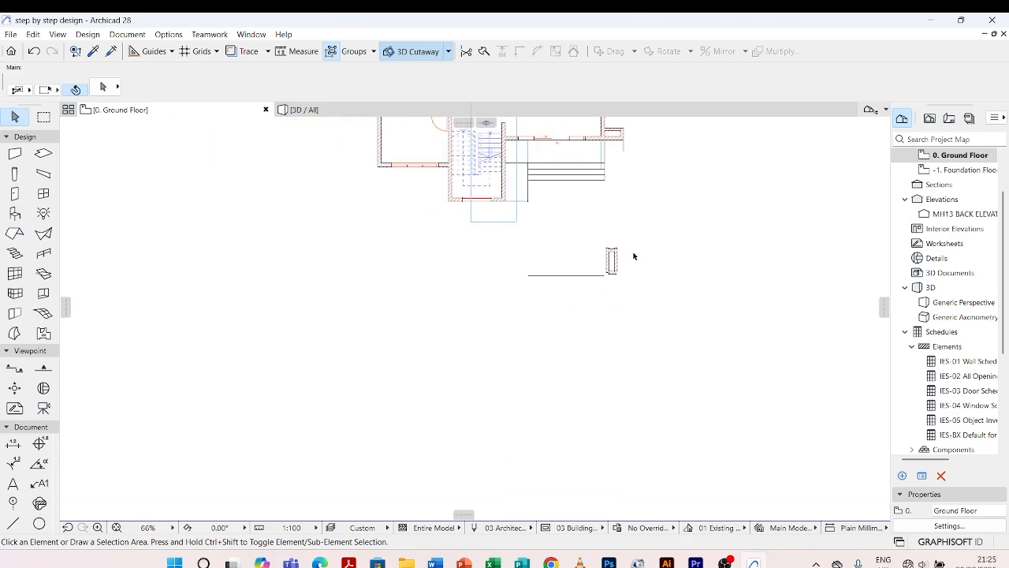
{"action": "left_click", "coordinate": [597, 271]}
{"action": "scroll", "coordinate": [597, 235], "scroll_direction": "up", "scroll_amount": 5}
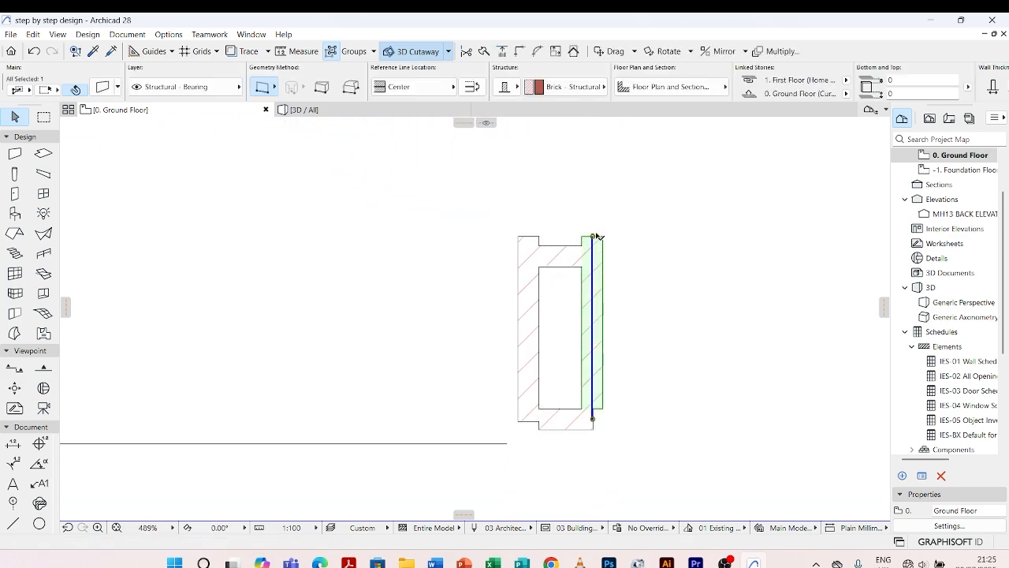
{"action": "left_click", "coordinate": [560, 255], "text": "shift"}
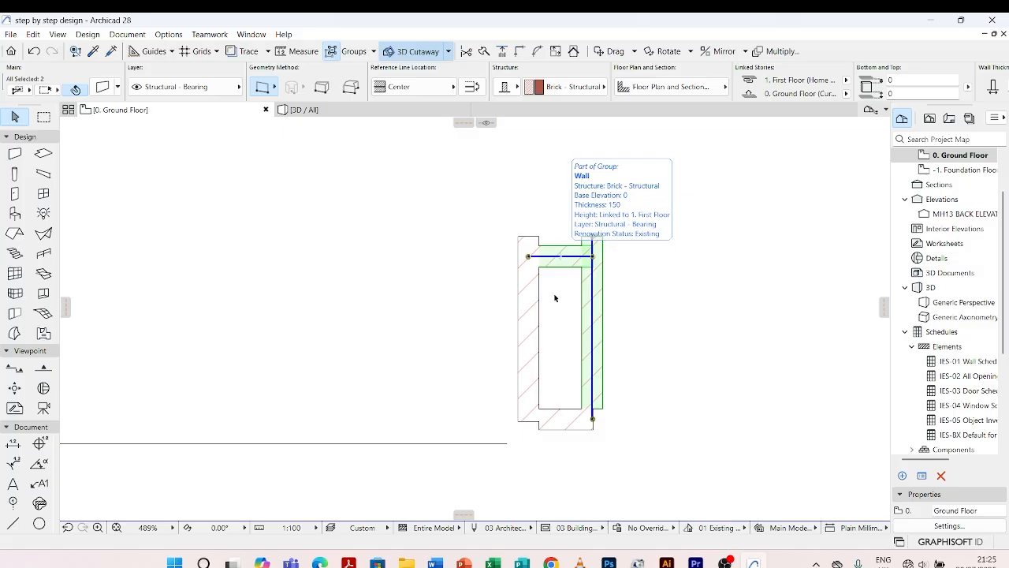
{"action": "left_click", "coordinate": [534, 317], "text": "shift"}
{"action": "left_click", "coordinate": [574, 419], "text": "shift"}
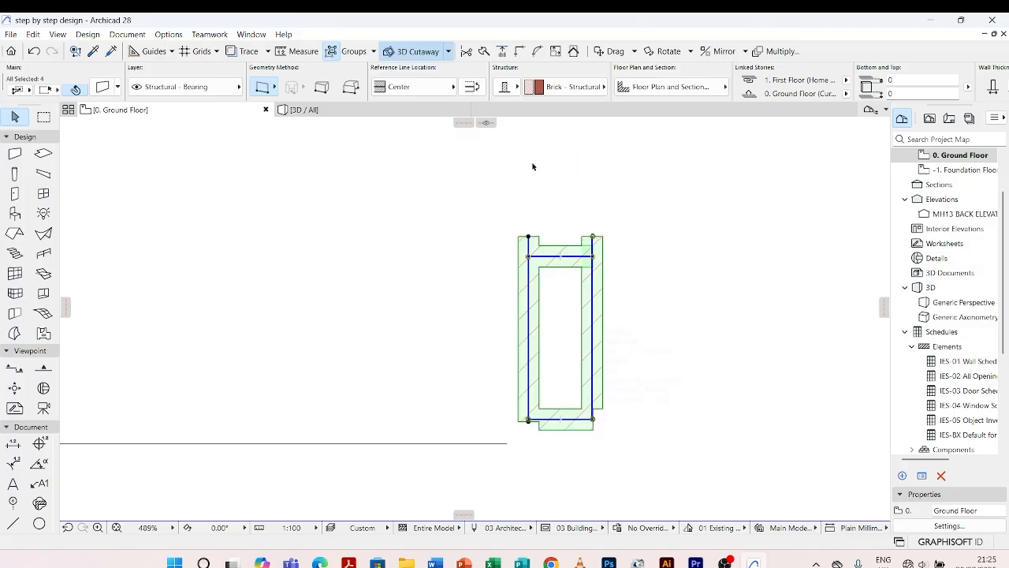
{"action": "left_click", "coordinate": [524, 54]}
{"action": "left_click", "coordinate": [486, 272]}
{"action": "scroll", "coordinate": [508, 312], "scroll_direction": "down", "scroll_amount": 5}
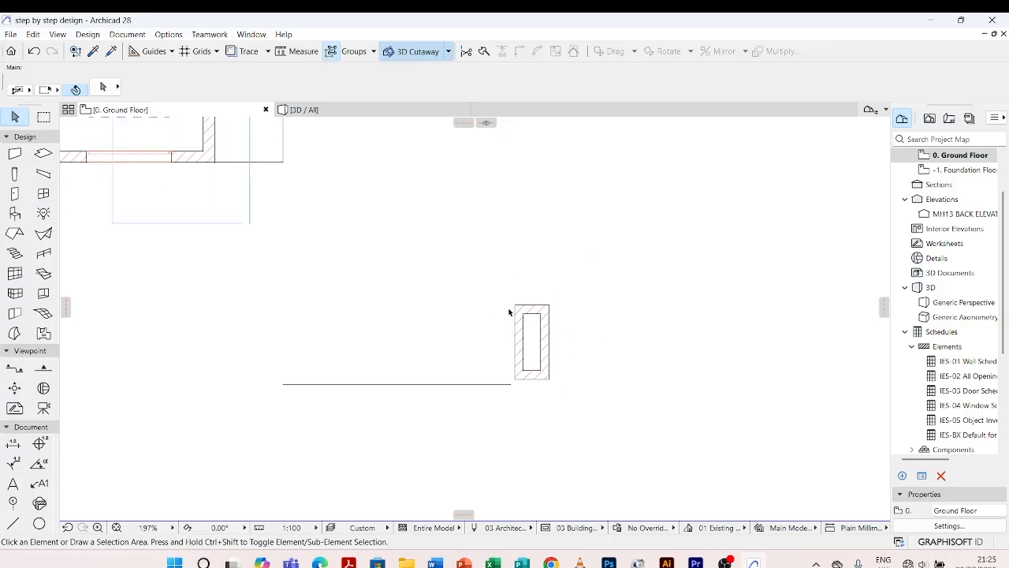
{"action": "left_click", "coordinate": [507, 287]}
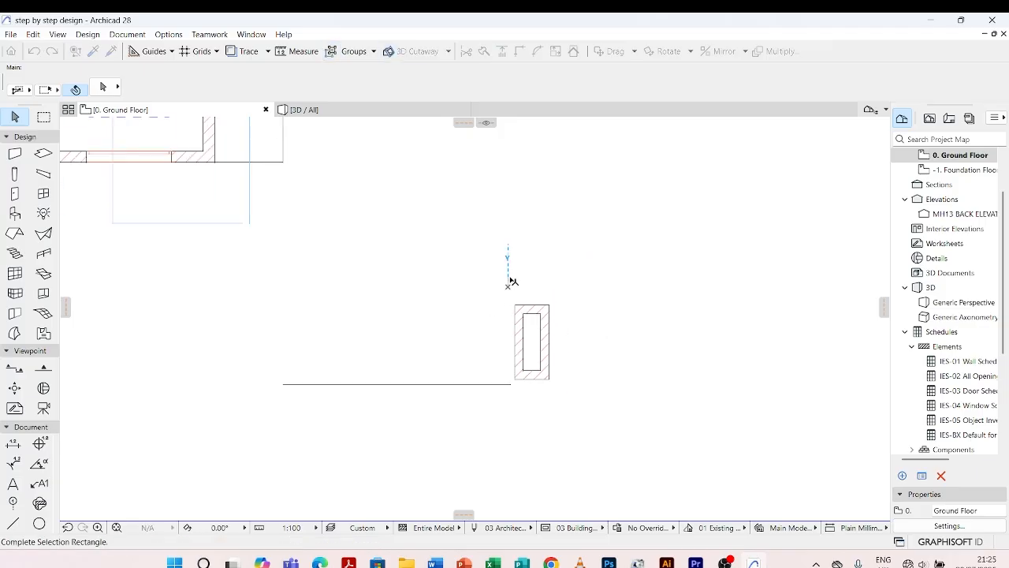
{"action": "left_click", "coordinate": [582, 383]}
{"action": "scroll", "coordinate": [513, 383], "scroll_direction": "up", "scroll_amount": 8}
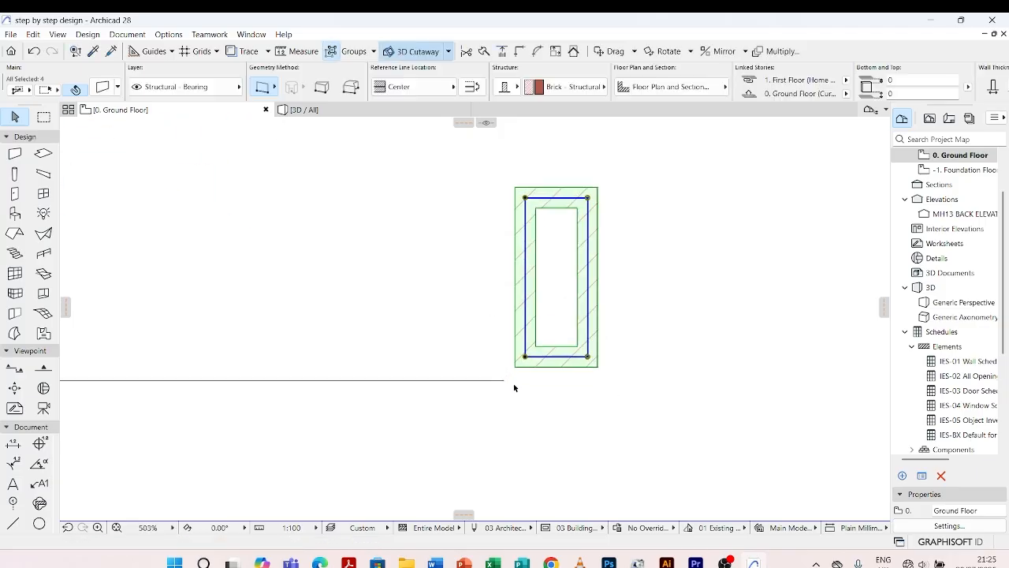
{"action": "left_click", "coordinate": [490, 389]}
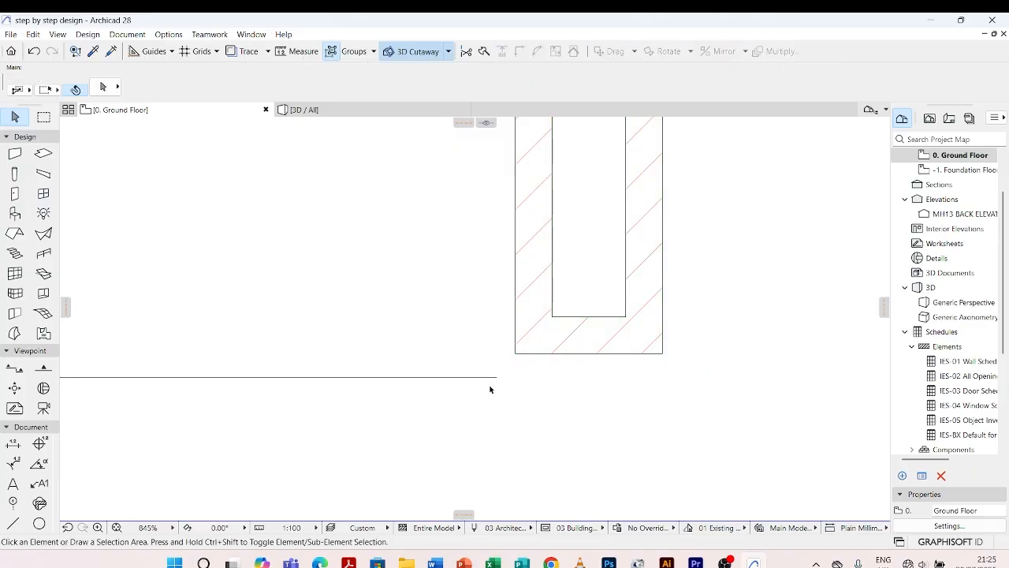
Intersect the horizontal line below the pillar with the vertical line at the front enclosure so they meet at a corner
{"action": "left_click", "coordinate": [485, 377]}
{"action": "scroll", "coordinate": [491, 482], "scroll_direction": "down", "scroll_amount": 9}
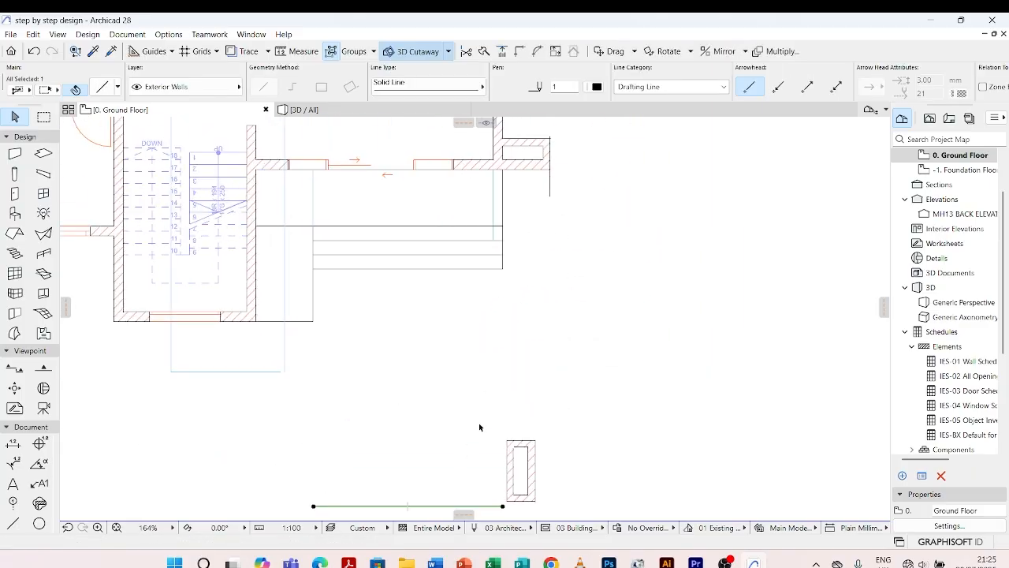
{"action": "scroll", "coordinate": [479, 426], "scroll_direction": "down", "scroll_amount": 2}
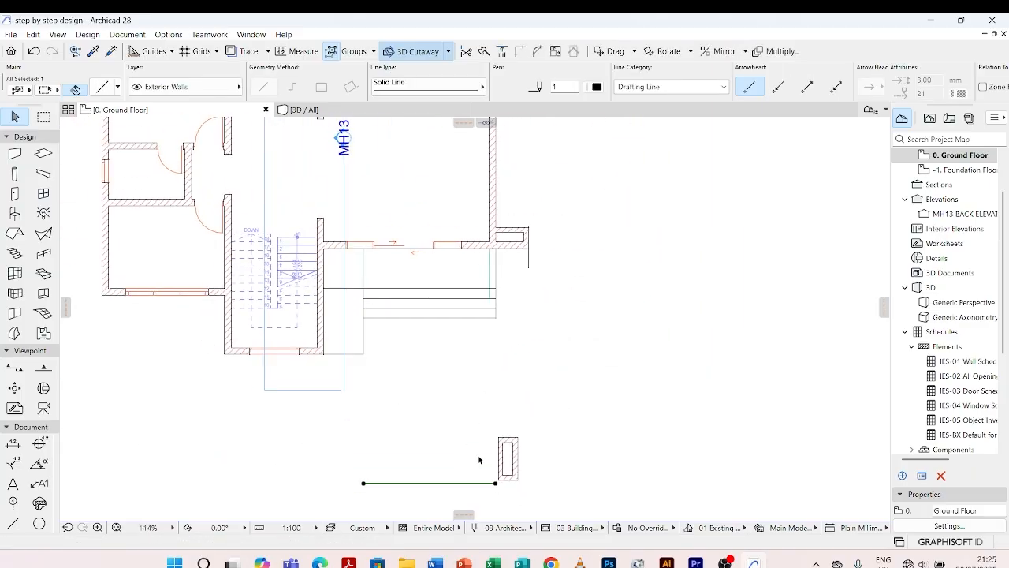
{"action": "left_click", "coordinate": [529, 265], "text": "shift"}
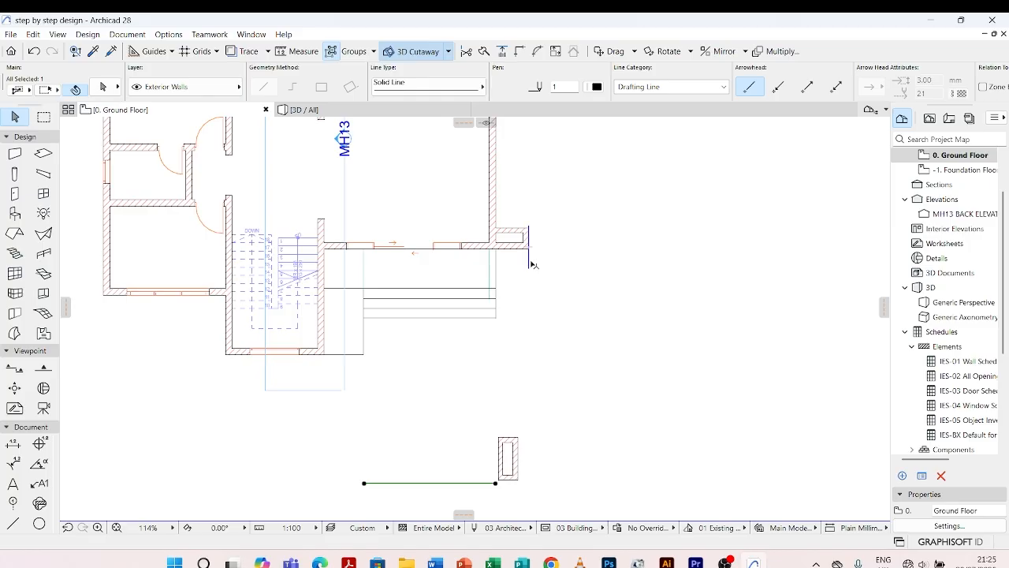
{"action": "left_click", "coordinate": [519, 52]}
{"action": "left_click", "coordinate": [574, 364]}
Move the four pillar walls together so the pillar's lower-right outer corner sits on the intersection of the two lines
{"action": "scroll", "coordinate": [498, 501], "scroll_direction": "up", "scroll_amount": 3}
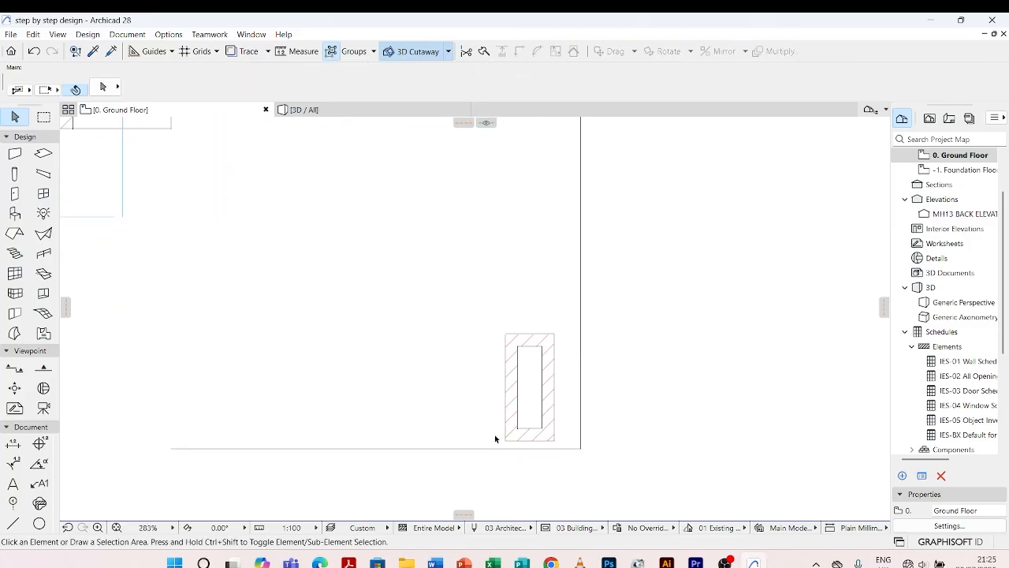
{"action": "left_click_drag", "start_coordinate": [463, 280], "coordinate": [563, 444]}
{"action": "scroll", "coordinate": [562, 443], "scroll_direction": "up", "scroll_amount": 3}
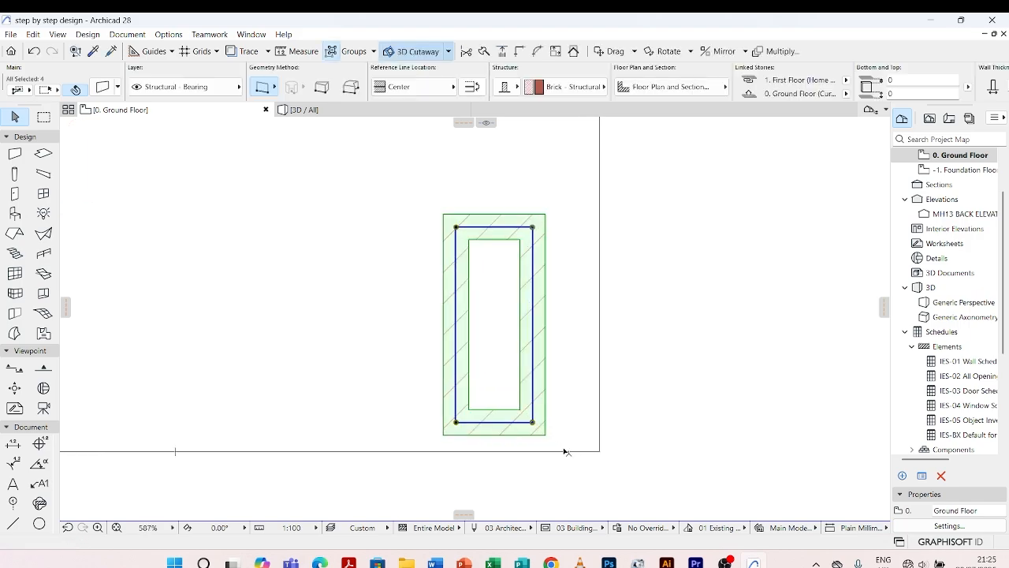
{"action": "key", "text": "ctrl+d"}
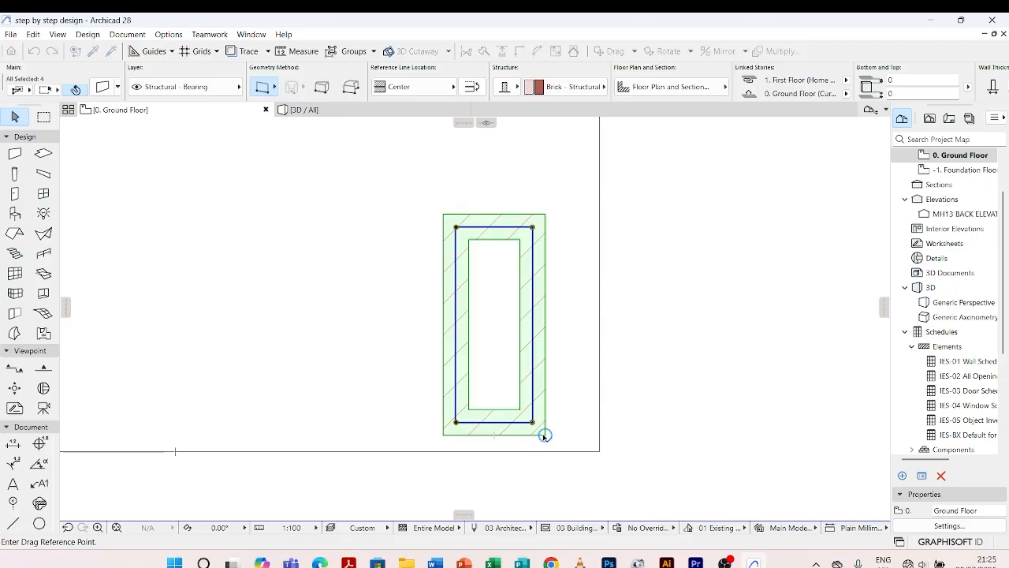
{"action": "left_click", "coordinate": [545, 434]}
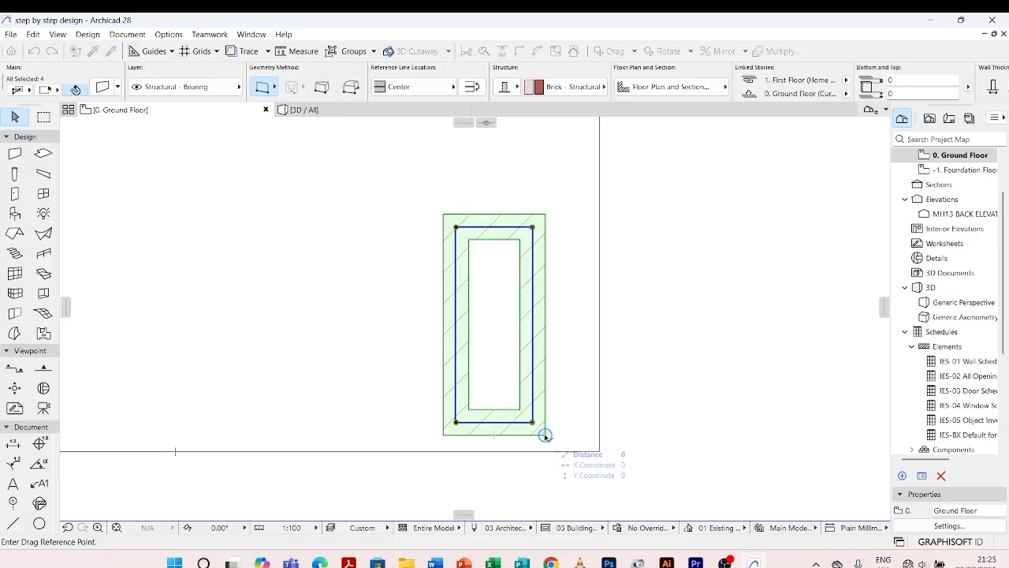
{"action": "left_click", "coordinate": [599, 452]}
{"action": "key", "text": "Escape"}
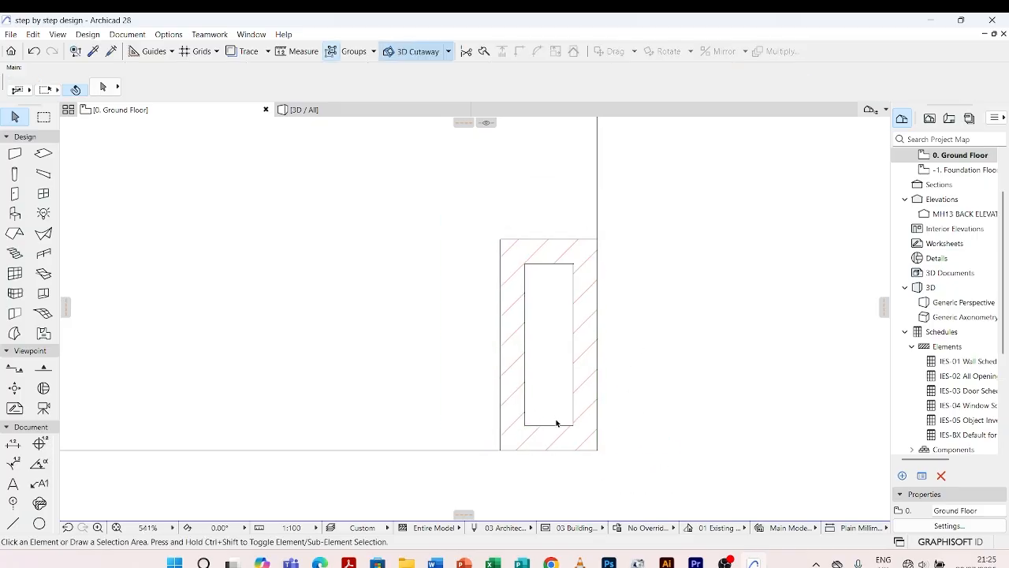
Draw a short horizontal guide line below the lower-right corner of the staircase enclosure
{"action": "scroll", "coordinate": [568, 418], "scroll_direction": "down", "scroll_amount": 5}
{"action": "scroll", "coordinate": [532, 378], "scroll_direction": "down", "scroll_amount": 3}
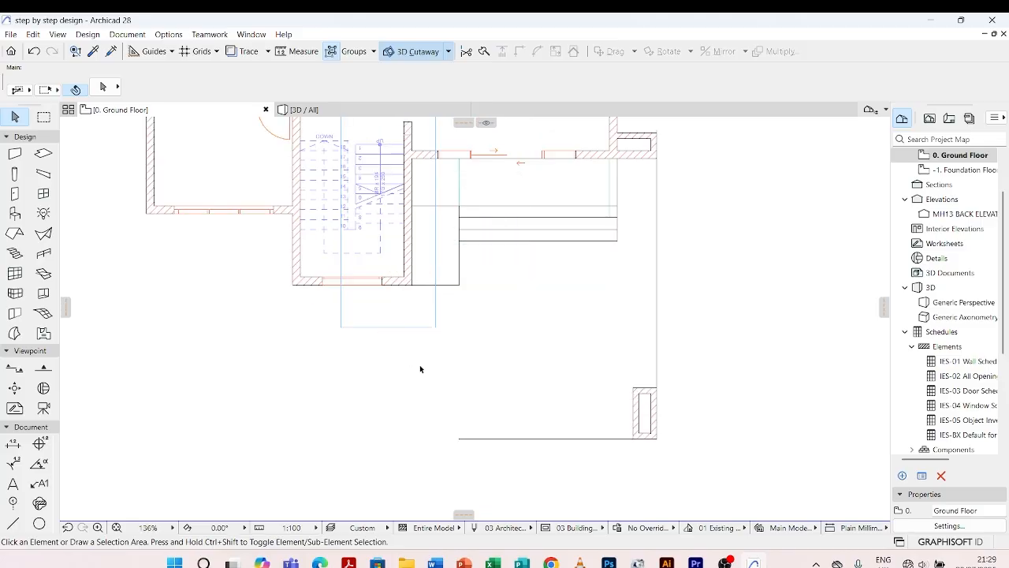
{"action": "left_click", "coordinate": [468, 439]}
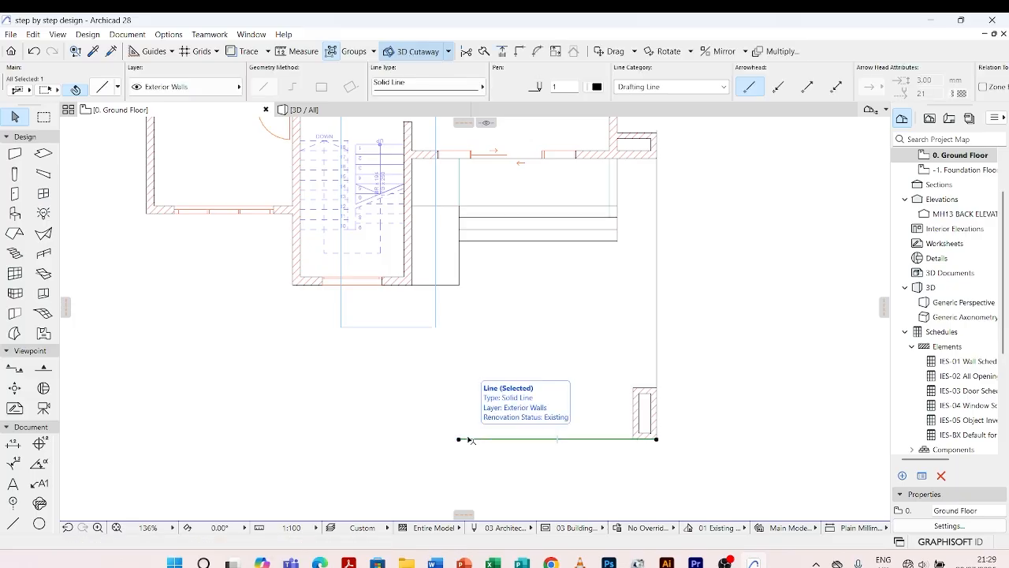
{"action": "key", "text": "Escape"}
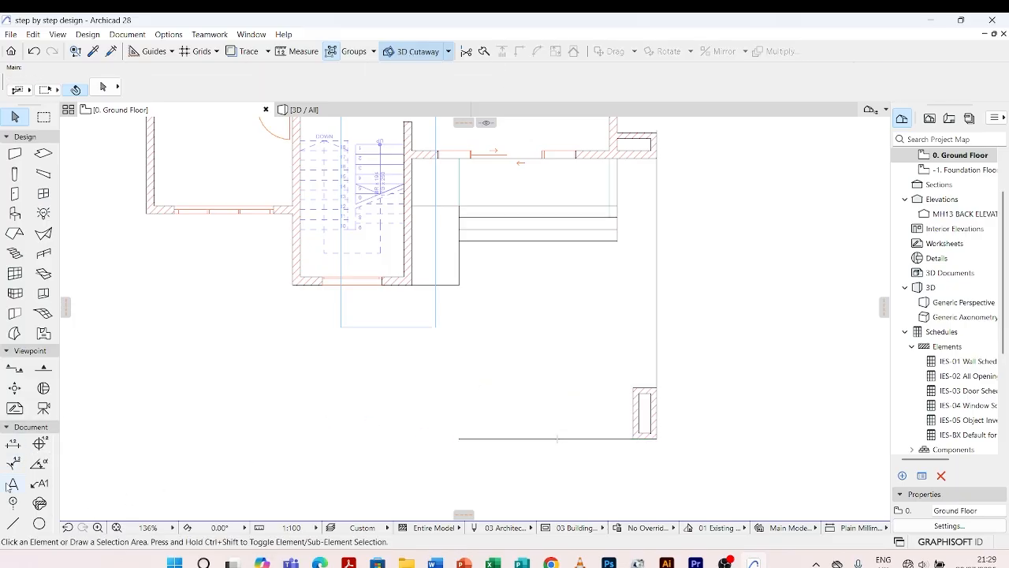
{"action": "left_click", "coordinate": [14, 524]}
{"action": "scroll", "coordinate": [384, 340], "scroll_direction": "up", "scroll_amount": 4}
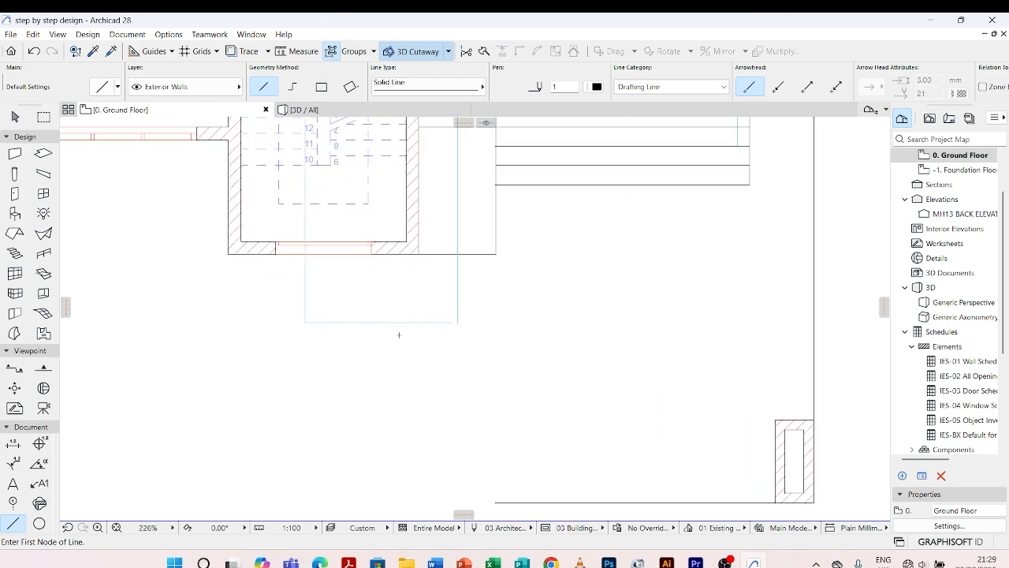
{"action": "left_click", "coordinate": [379, 339]}
{"action": "left_click", "coordinate": [461, 341]}
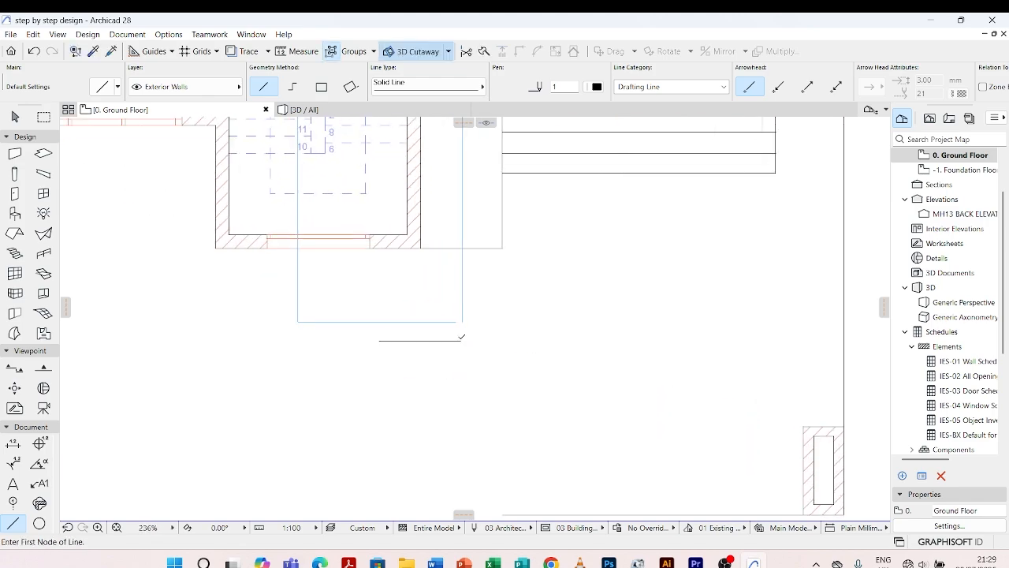
{"action": "key", "text": "Escape"}
Align the short guide line with the outer face of the staircase's lower wall and offset it 1500 mm below that face
{"action": "left_click", "coordinate": [420, 341]}
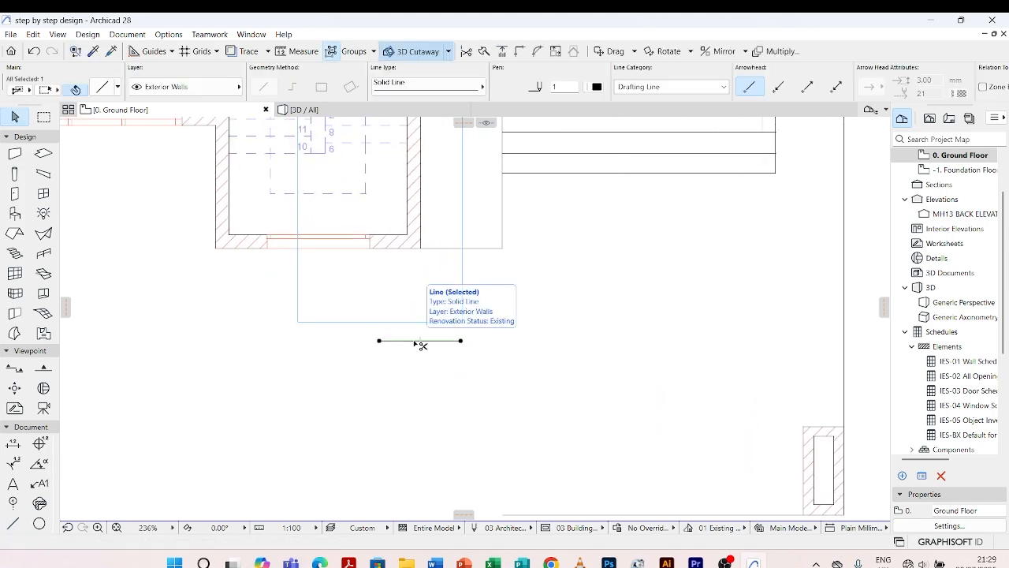
{"action": "key", "text": "ctrl+d"}
{"action": "left_click", "coordinate": [413, 341]}
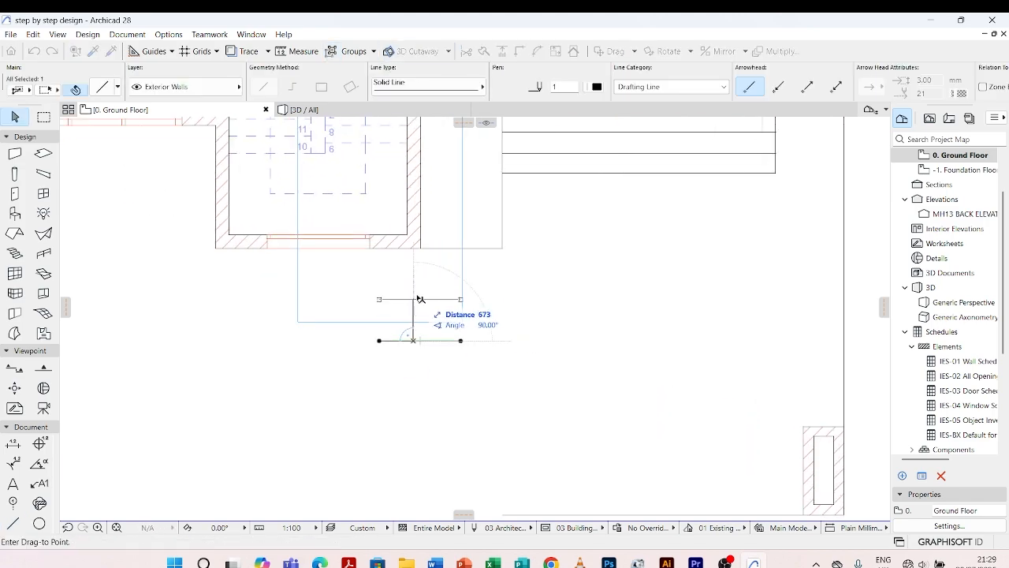
{"action": "left_click", "coordinate": [419, 251]}
{"action": "key", "text": "ctrl+d"}
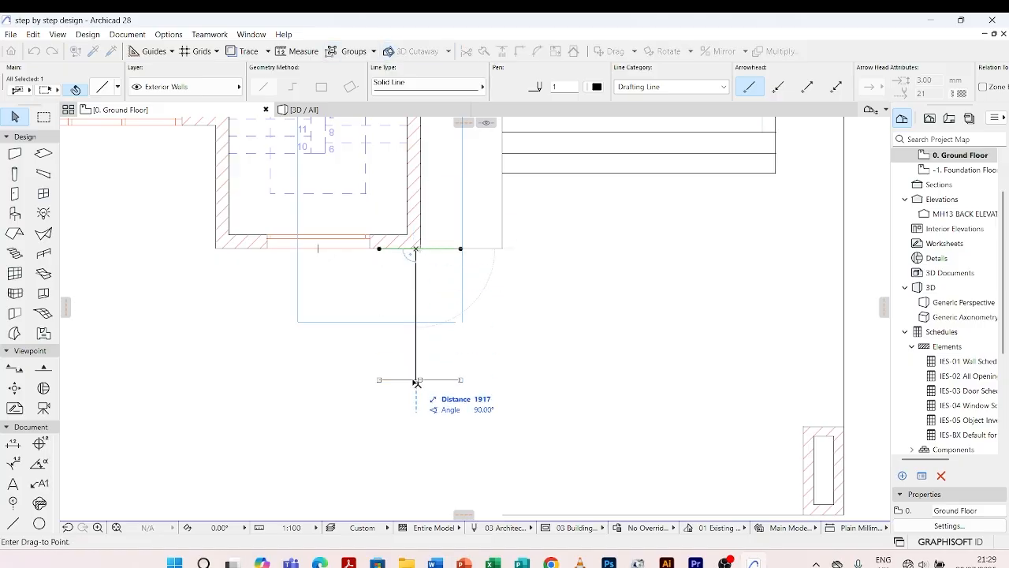
{"action": "type", "text": "1500"}
{"action": "key", "text": "Return"}
{"action": "left_click", "coordinate": [514, 301]}
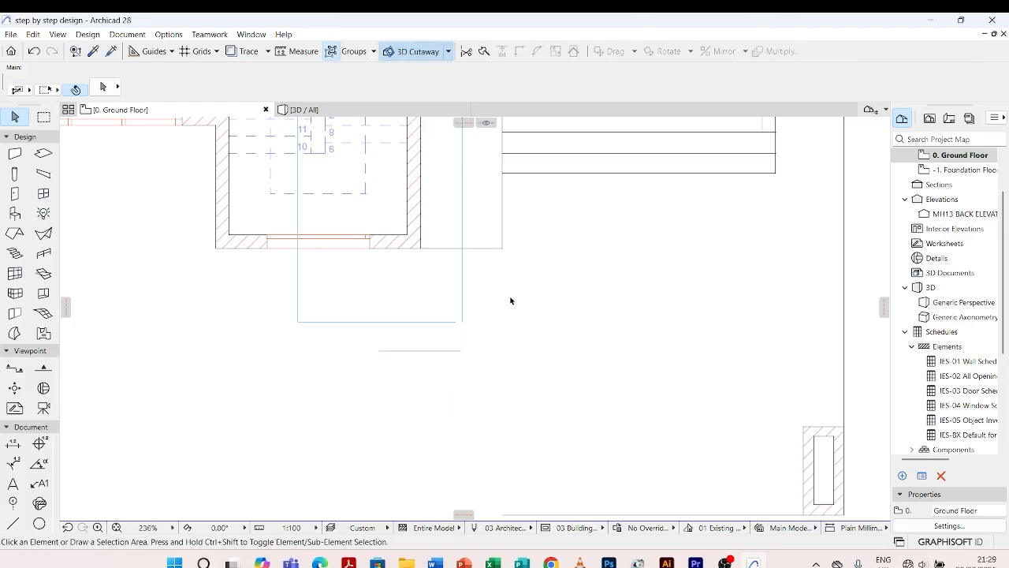
Stretch the lower end of the staircase's right-hand wall down to the short guide line
{"action": "scroll", "coordinate": [487, 296], "scroll_direction": "down", "scroll_amount": 3}
{"action": "scroll", "coordinate": [455, 239], "scroll_direction": "up", "scroll_amount": 3}
{"action": "left_click", "coordinate": [427, 231]}
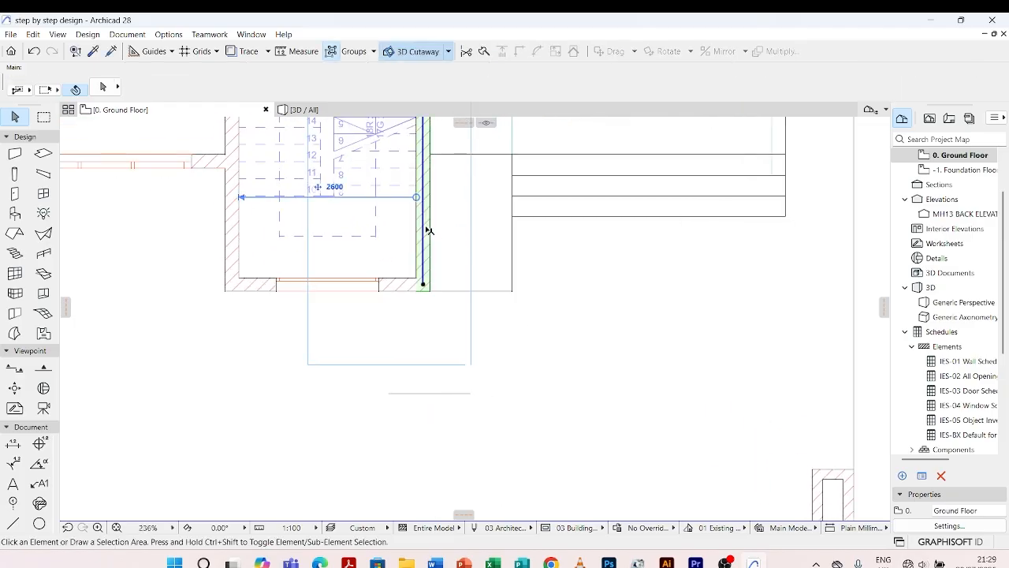
{"action": "left_click", "coordinate": [424, 286]}
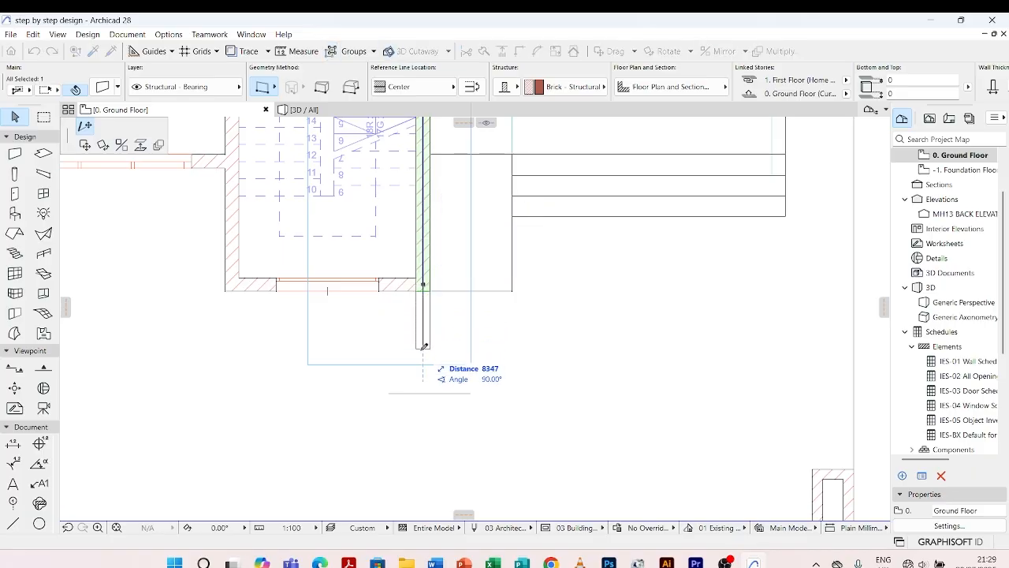
{"action": "left_click", "coordinate": [424, 393]}
{"action": "left_click", "coordinate": [490, 373]}
Examine the extended staircase wall and the hollow pillar in relation to the rest of the ground floor plan
{"action": "scroll", "coordinate": [496, 354], "scroll_direction": "down", "scroll_amount": 4}
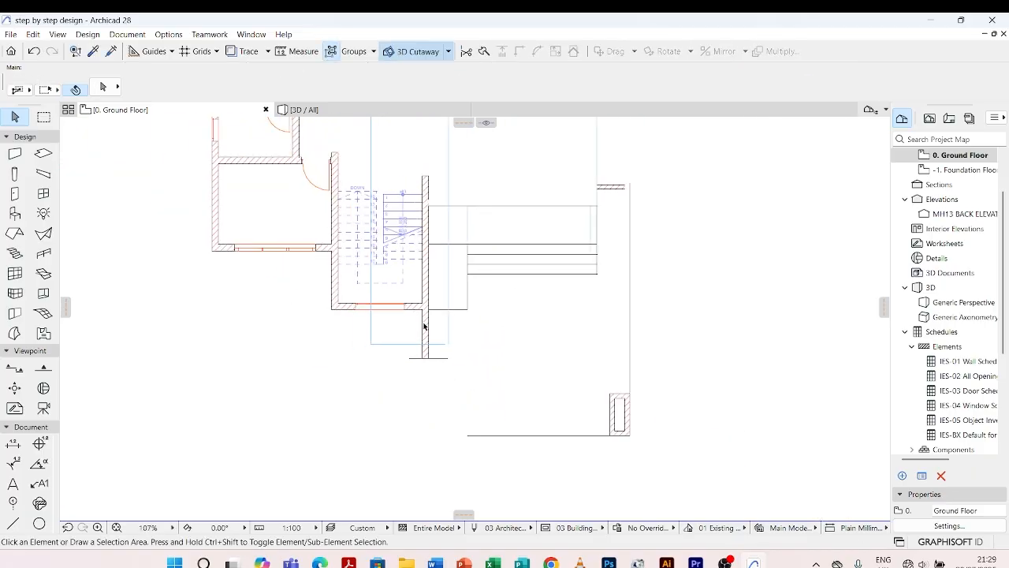
{"action": "scroll", "coordinate": [508, 431], "scroll_direction": "down", "scroll_amount": 2}
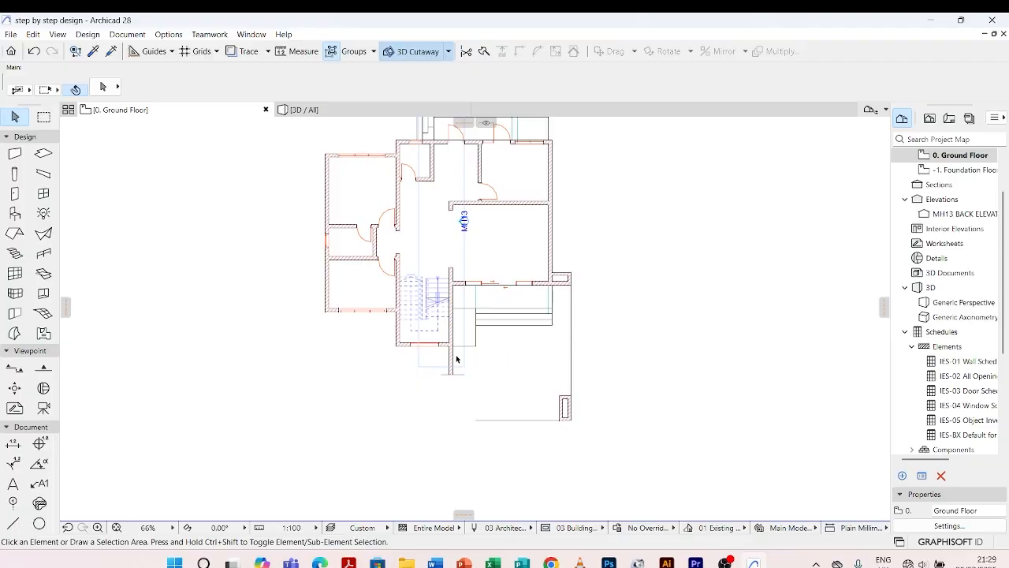
{"action": "scroll", "coordinate": [424, 358], "scroll_direction": "up", "scroll_amount": 2}
{"action": "scroll", "coordinate": [421, 359], "scroll_direction": "up", "scroll_amount": 4}
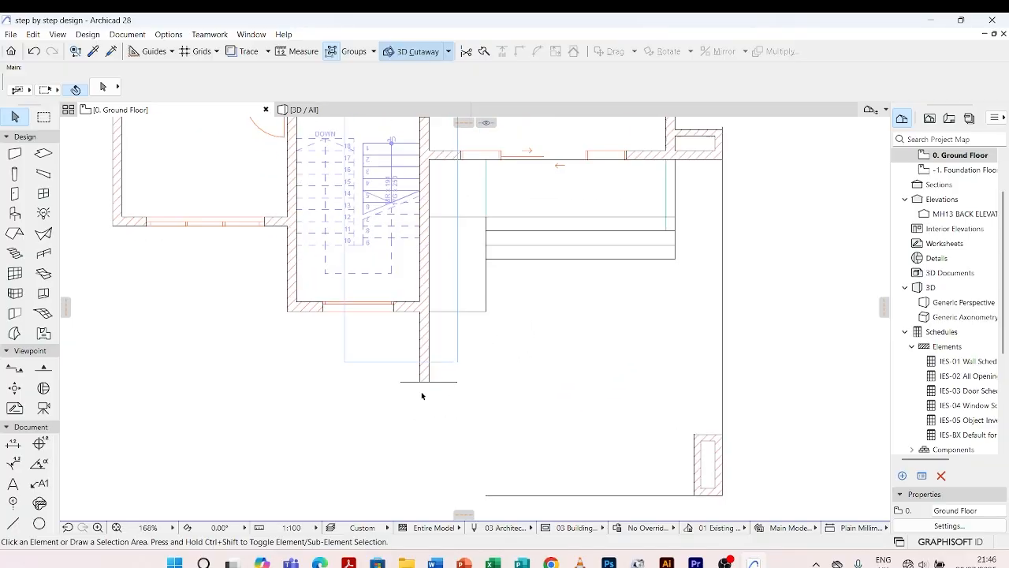
{"action": "scroll", "coordinate": [426, 341], "scroll_direction": "down", "scroll_amount": 2}
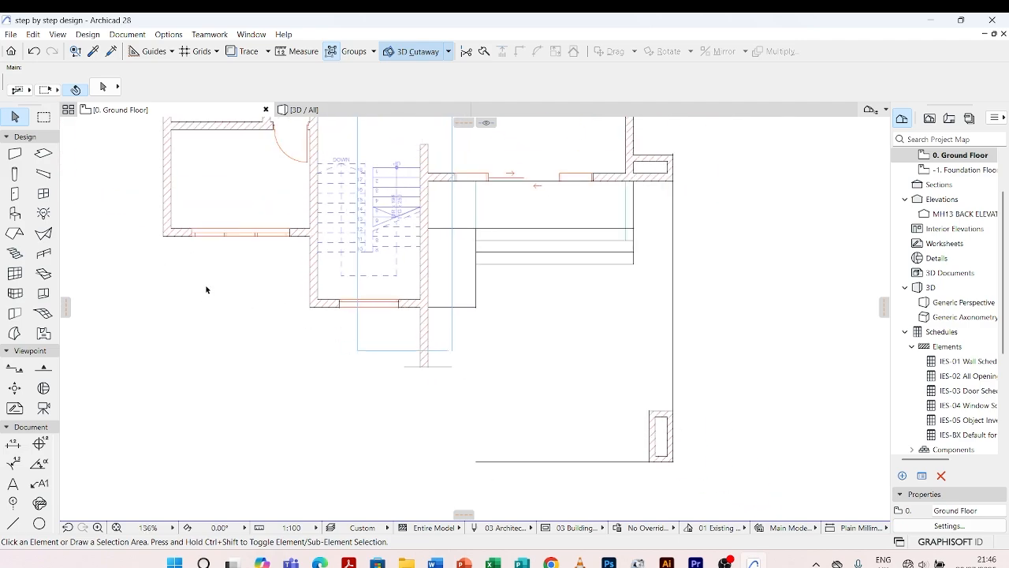
{"action": "scroll", "coordinate": [615, 340], "scroll_direction": "up", "scroll_amount": 4}
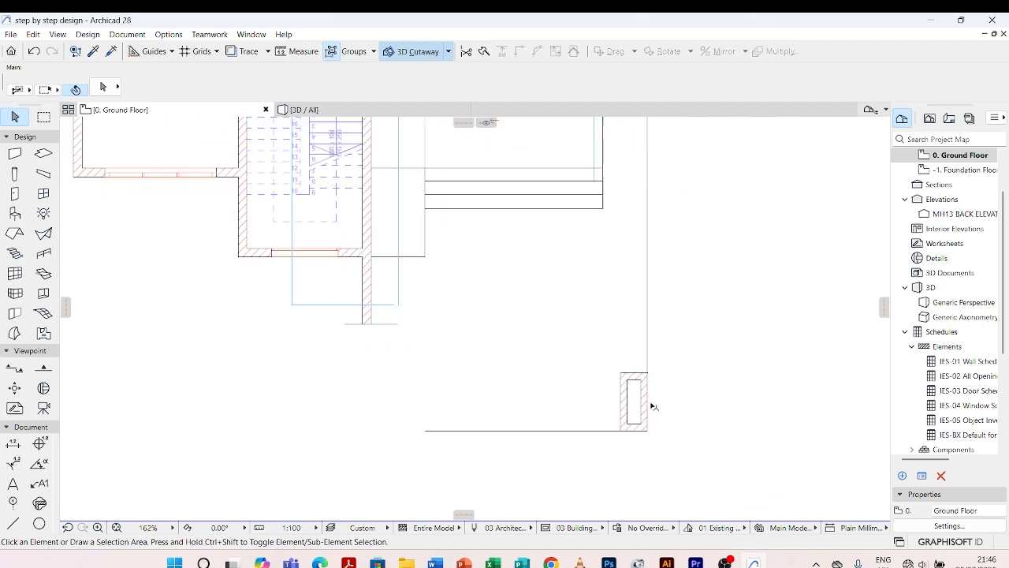
{"action": "scroll", "coordinate": [607, 410], "scroll_direction": "down", "scroll_amount": 5}
{"action": "scroll", "coordinate": [591, 402], "scroll_direction": "up", "scroll_amount": 4}
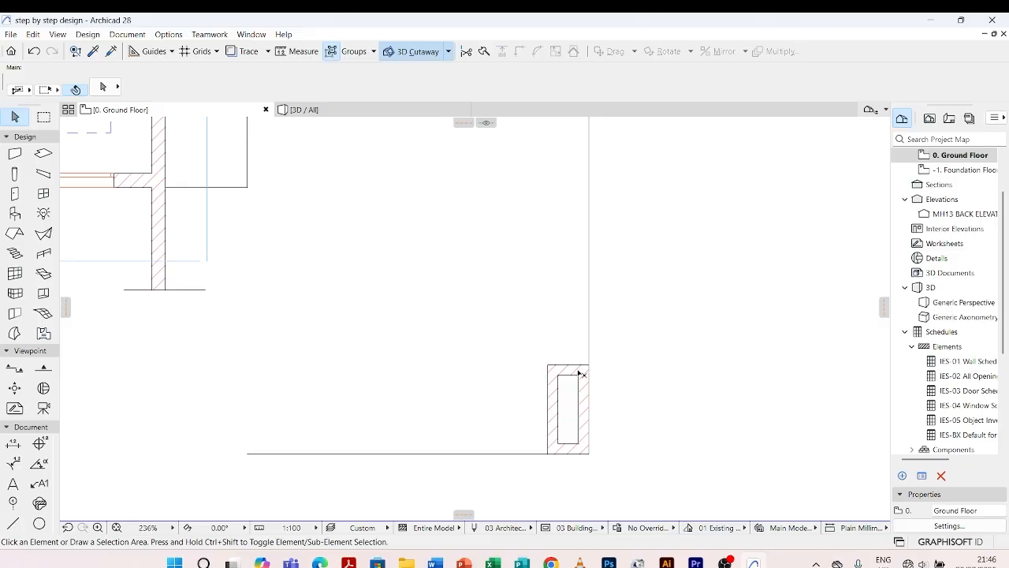
Set the clear distance between the hollow pillar's upper and lower short walls to 1200 mm
{"action": "left_click", "coordinate": [572, 372]}
{"action": "scroll", "coordinate": [596, 371], "scroll_direction": "down", "scroll_amount": 3}
{"action": "scroll", "coordinate": [589, 341], "scroll_direction": "up", "scroll_amount": 3}
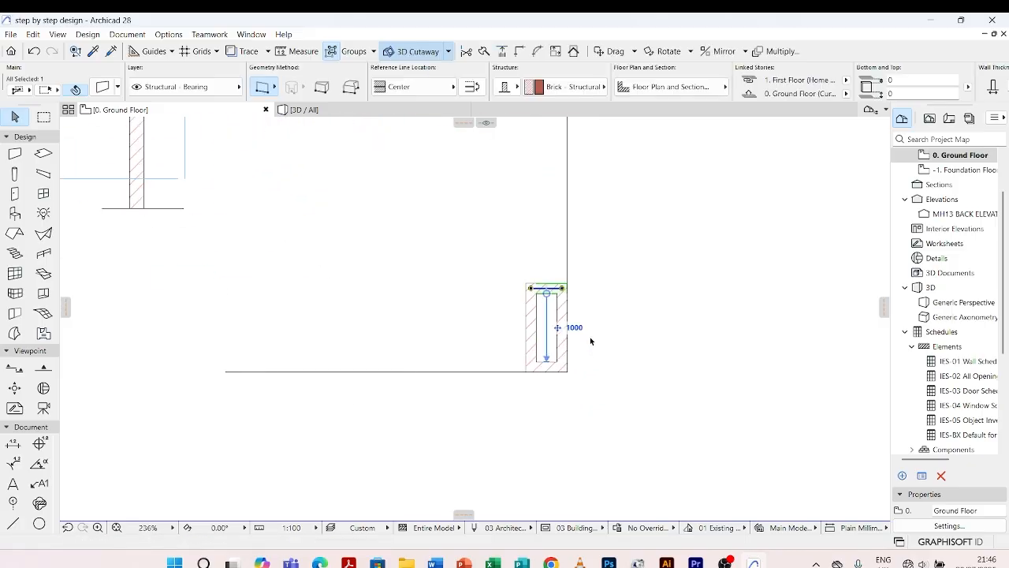
{"action": "left_click", "coordinate": [574, 328]}
{"action": "key", "text": "BackSpace"}
{"action": "type", "text": "1200"}
{"action": "key", "text": "Return"}
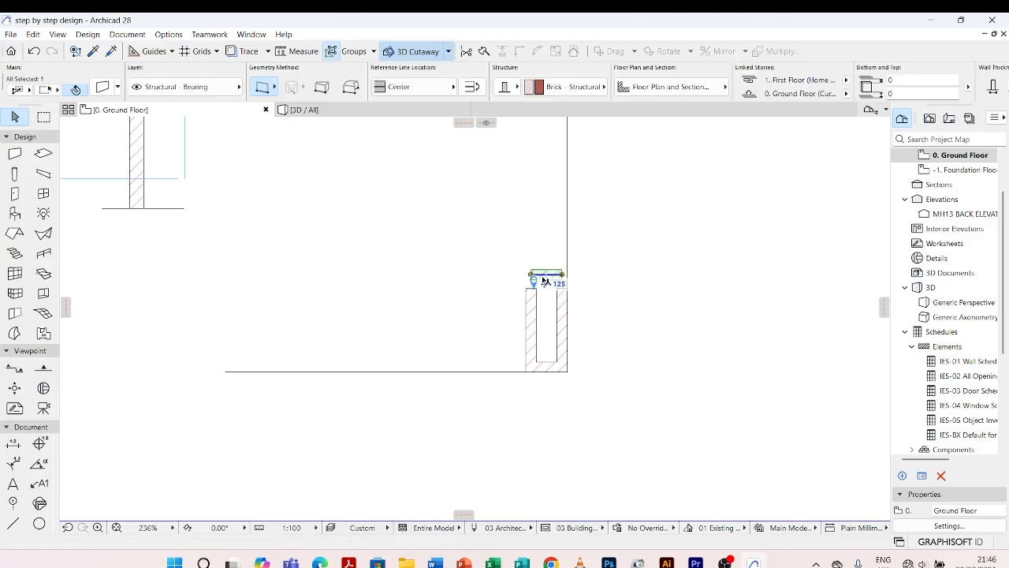
Intersect the pillar's upper short wall with its two long walls to close the corners
{"action": "left_click", "coordinate": [536, 319], "text": "shift"}
{"action": "left_click", "coordinate": [561, 308], "text": "shift"}
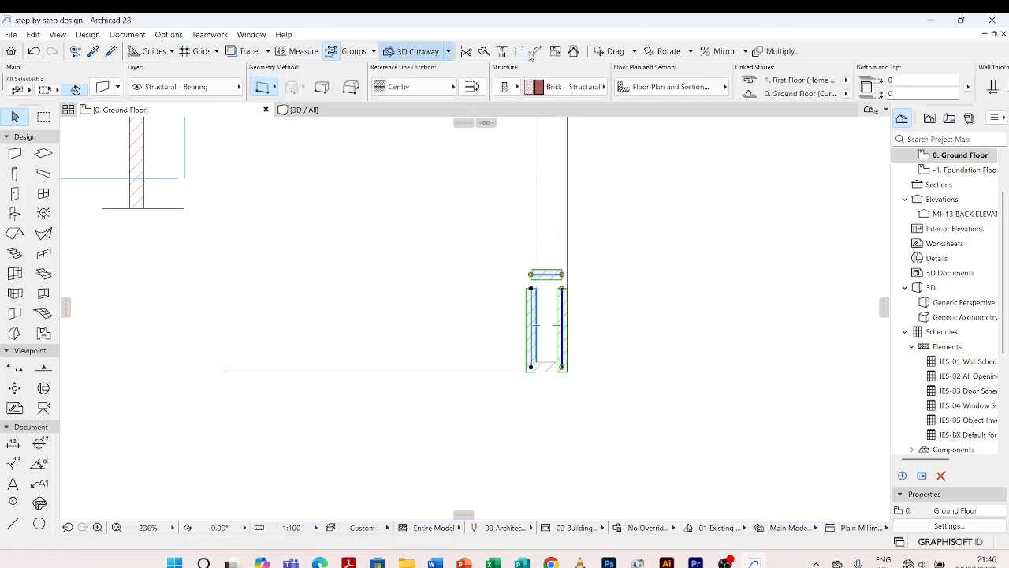
{"action": "key", "text": "Escape"}
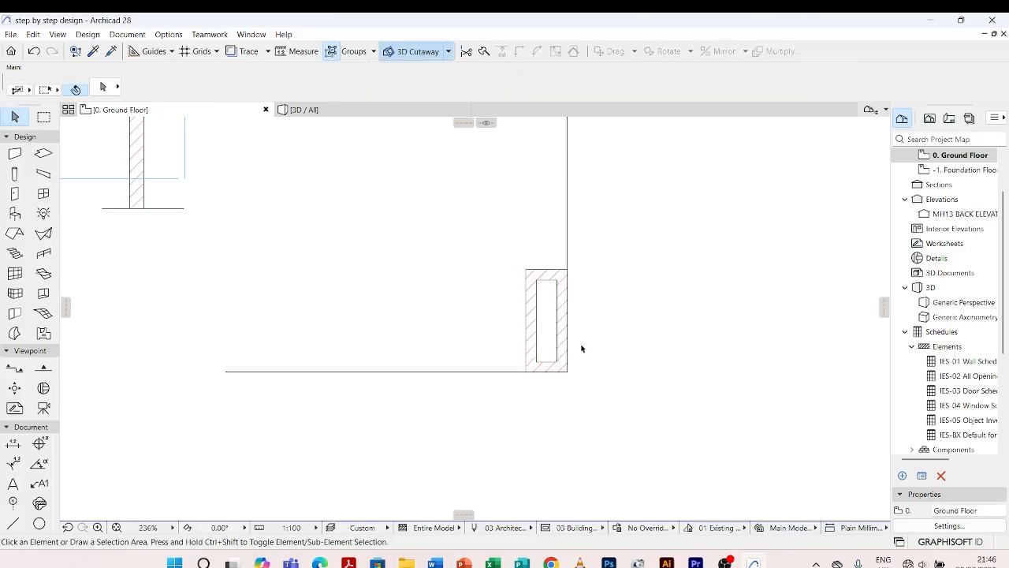
Stretch the upper end of the long wall beside the small upper-left room outward past the horizontal exterior wall
{"action": "scroll", "coordinate": [543, 423], "scroll_direction": "down", "scroll_amount": 5}
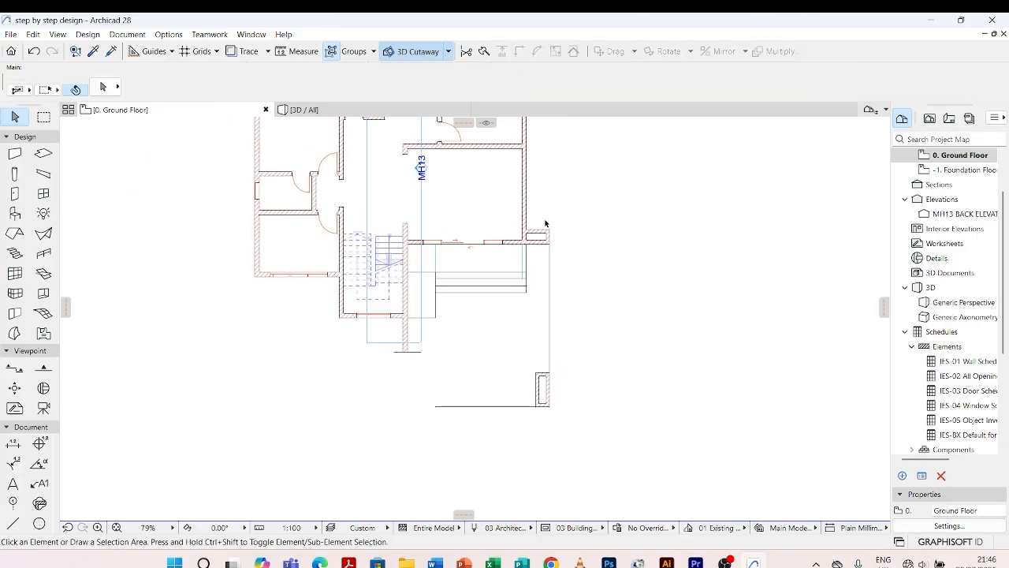
{"action": "scroll", "coordinate": [526, 392], "scroll_direction": "down", "scroll_amount": 2}
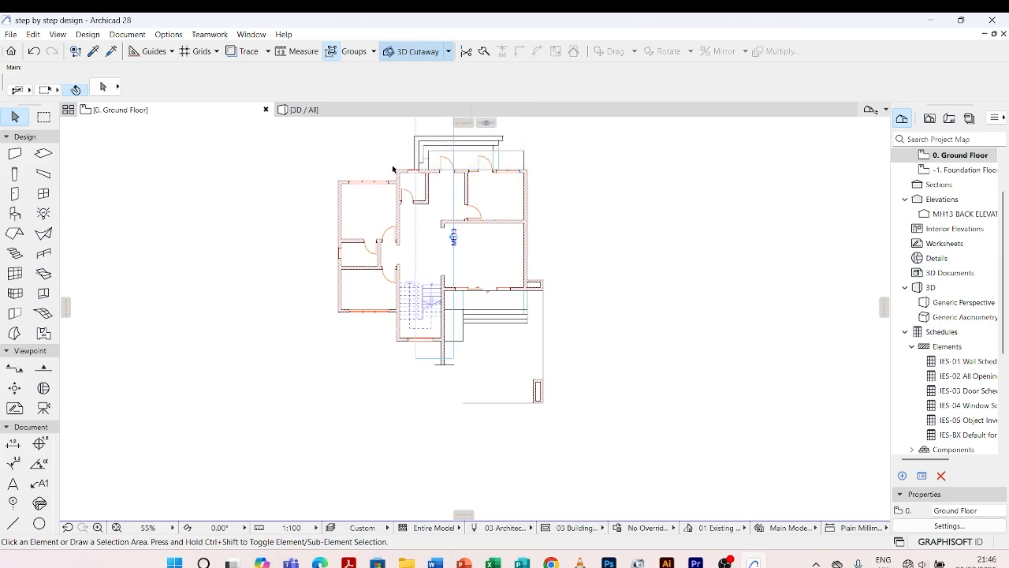
{"action": "scroll", "coordinate": [393, 169], "scroll_direction": "up", "scroll_amount": 3}
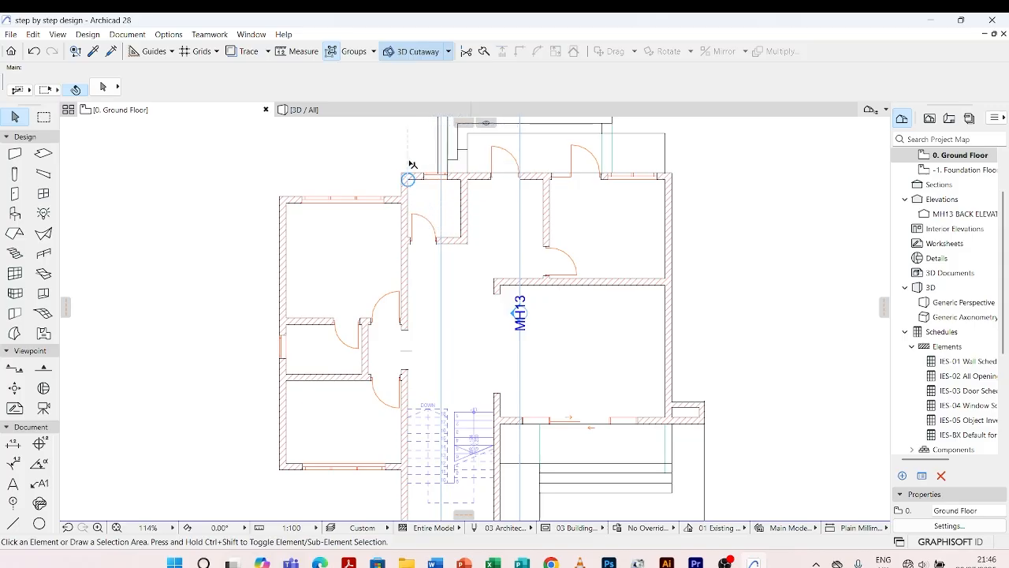
{"action": "scroll", "coordinate": [410, 178], "scroll_direction": "up", "scroll_amount": 2}
{"action": "left_click", "coordinate": [404, 189]}
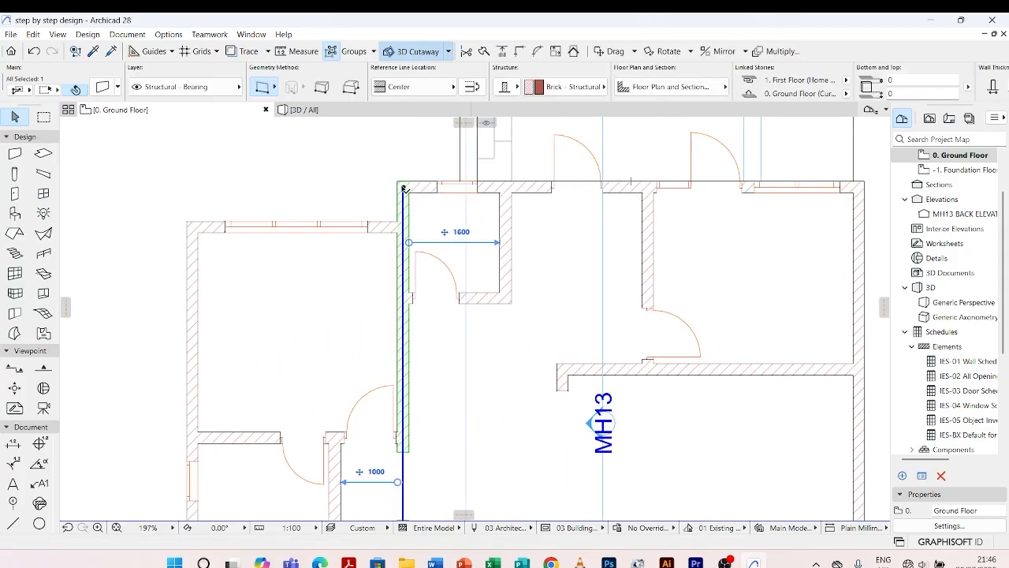
{"action": "left_click", "coordinate": [403, 189]}
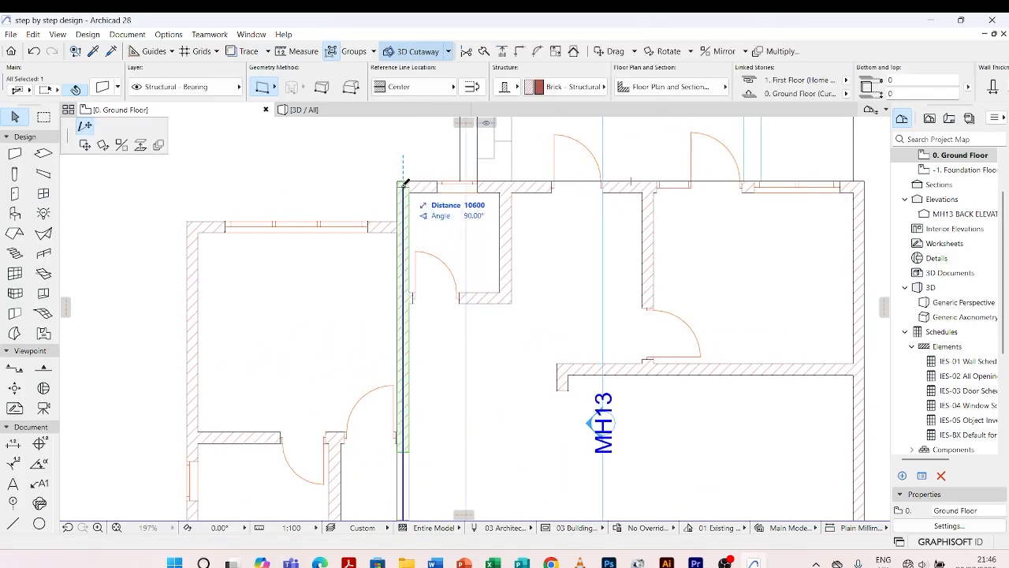
{"action": "left_click", "coordinate": [404, 136]}
{"action": "left_click", "coordinate": [435, 205]}
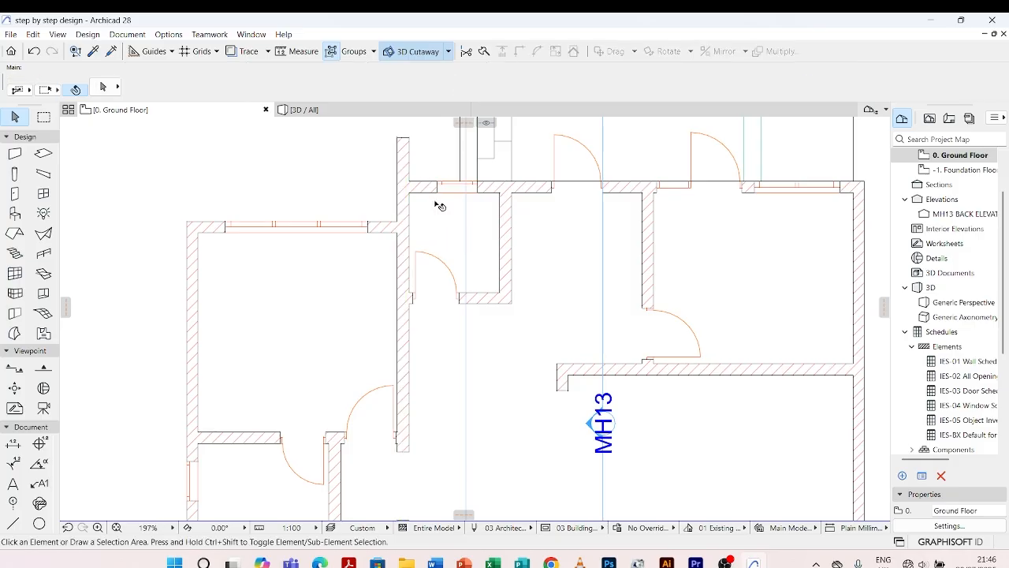
Draw a short horizontal reference line about 565 mm long just above the upper end of the extended long wall
{"action": "scroll", "coordinate": [434, 205], "scroll_direction": "down", "scroll_amount": 3}
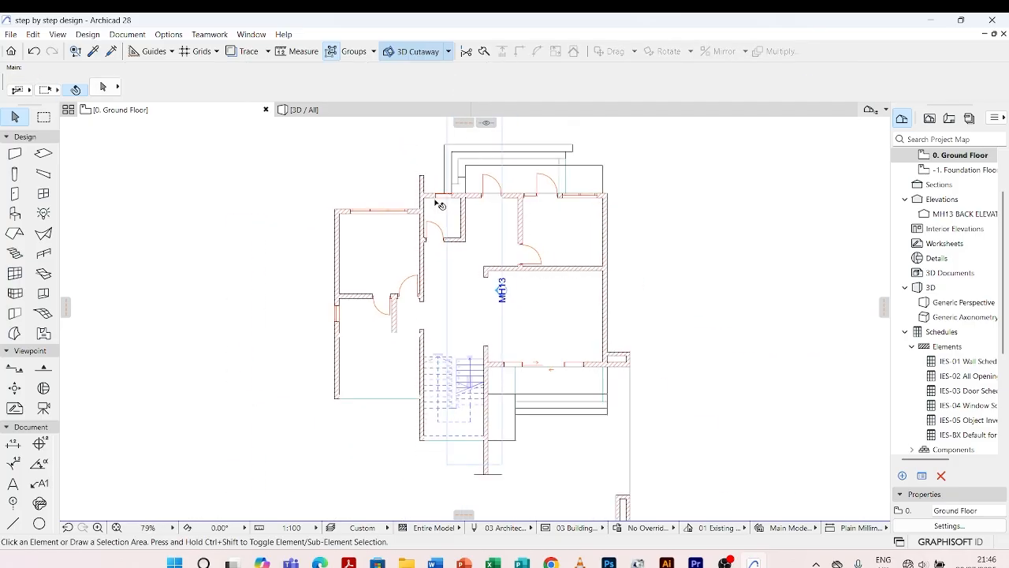
{"action": "left_click", "coordinate": [13, 524]}
{"action": "scroll", "coordinate": [347, 185], "scroll_direction": "up", "scroll_amount": 3}
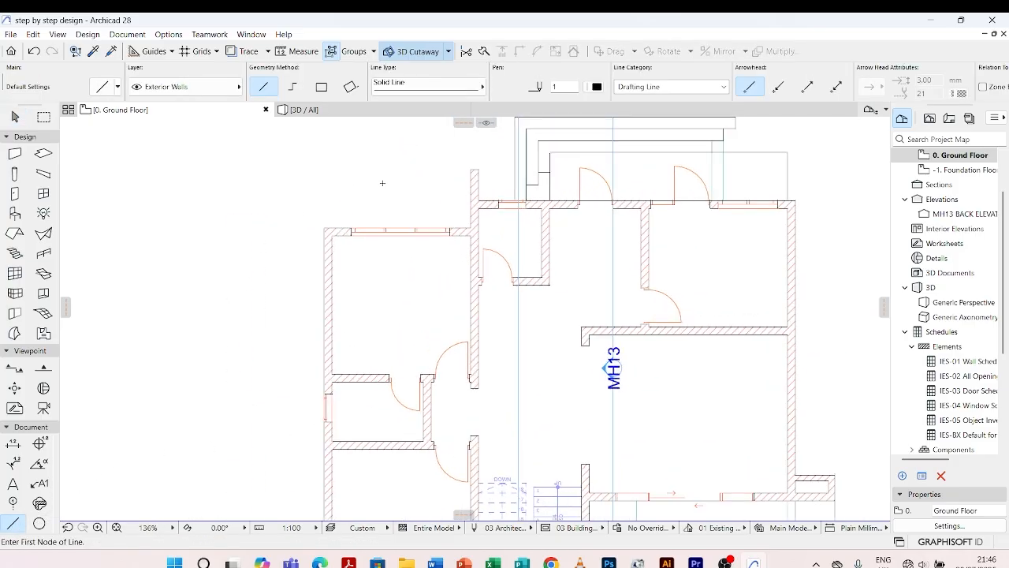
{"action": "left_click", "coordinate": [479, 161]}
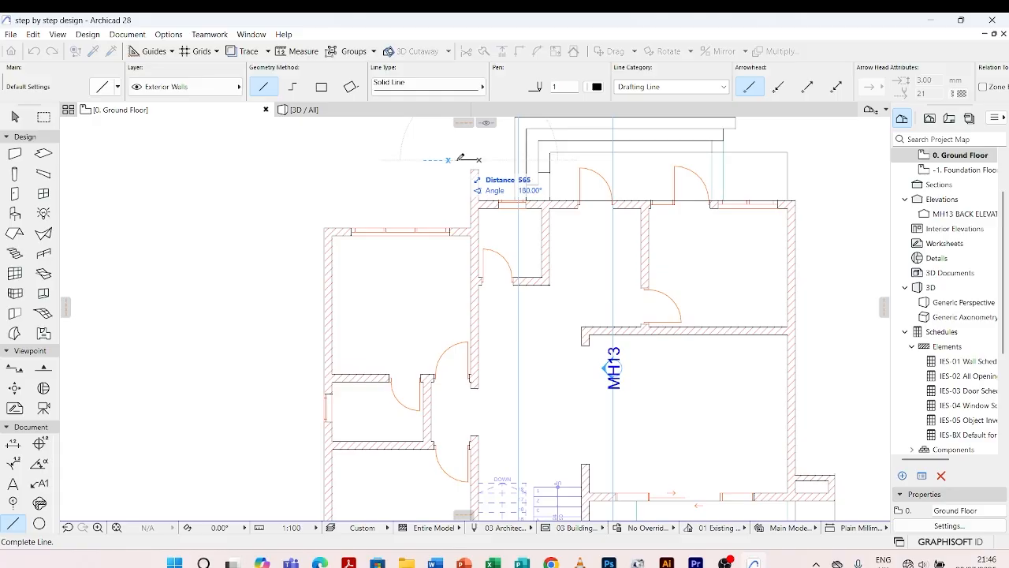
{"action": "left_click", "coordinate": [456, 160]}
{"action": "key", "text": "Escape"}
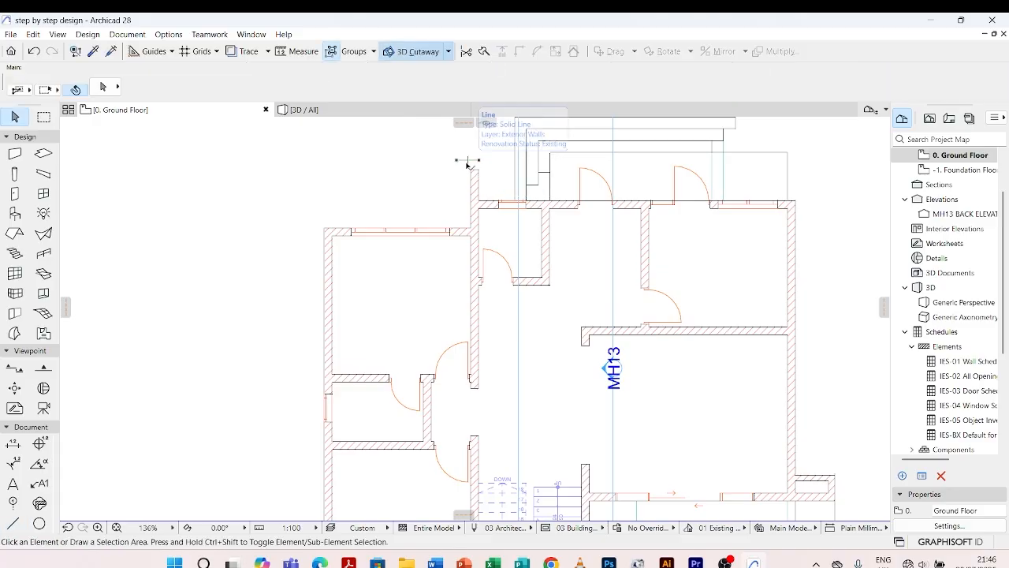
Move the reference line down so its inner end meets the corner of the long wall and the horizontal exterior wall's outer face
{"action": "key", "text": "ctrl+d"}
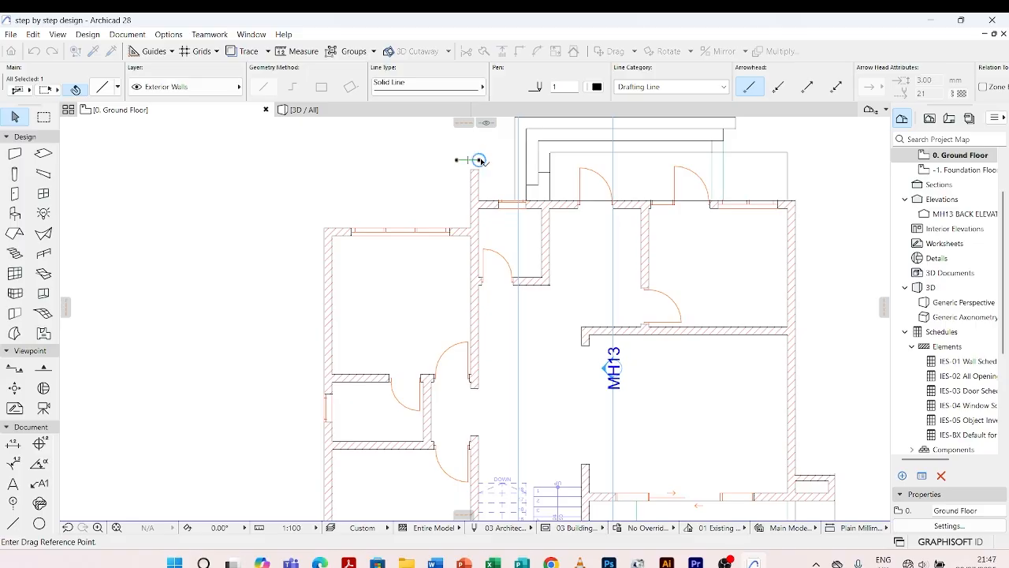
{"action": "left_click", "coordinate": [477, 161]}
{"action": "scroll", "coordinate": [479, 205], "scroll_direction": "up", "scroll_amount": 2}
{"action": "scroll", "coordinate": [478, 205], "scroll_direction": "up", "scroll_amount": 2}
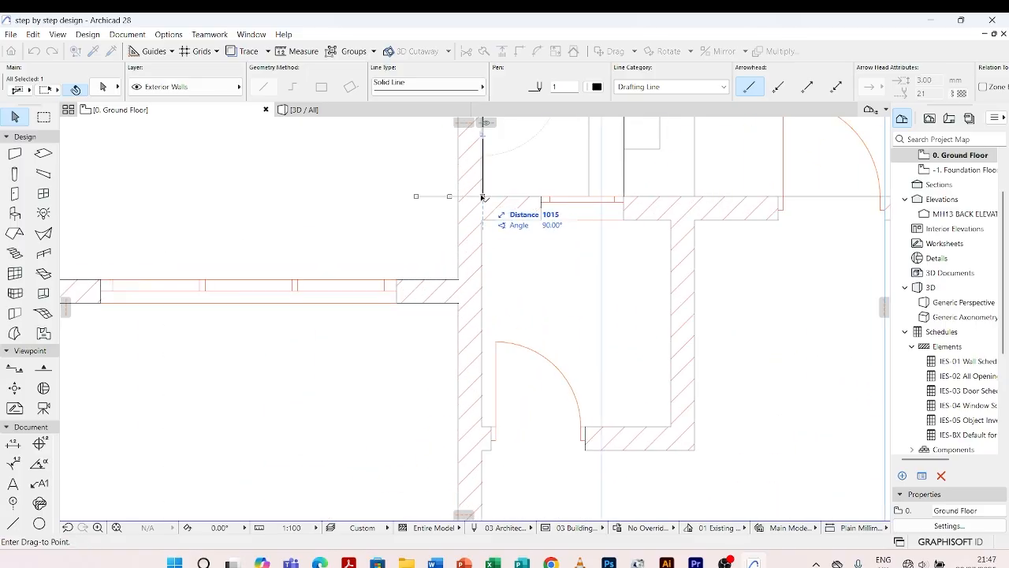
{"action": "left_click", "coordinate": [482, 197]}
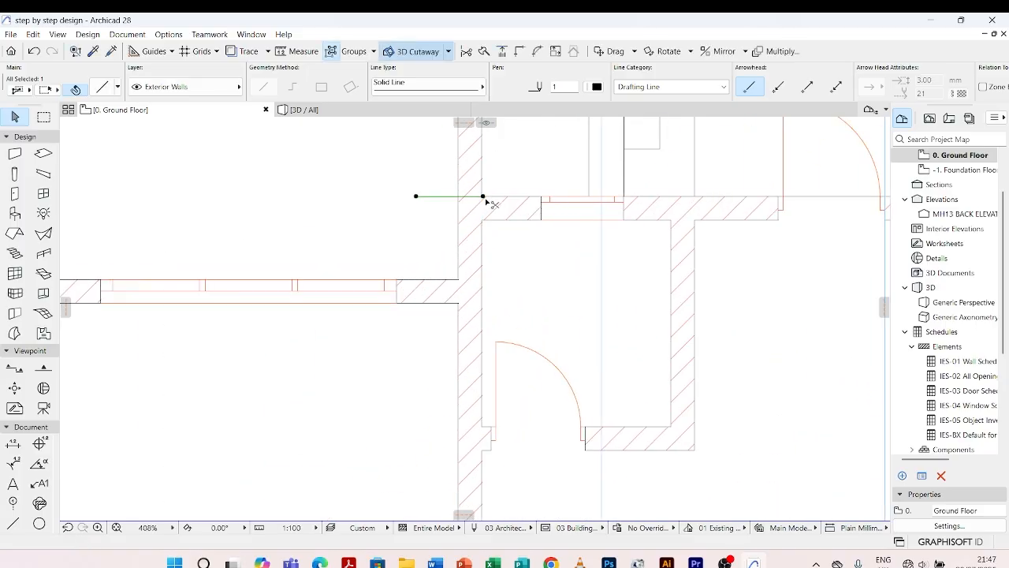
Offset the reference line vertically outward from the horizontal exterior wall's outer face
{"action": "key", "text": "ctrl+d"}
{"action": "left_click", "coordinate": [482, 197]}
{"action": "scroll", "coordinate": [480, 211], "scroll_direction": "down", "scroll_amount": 2}
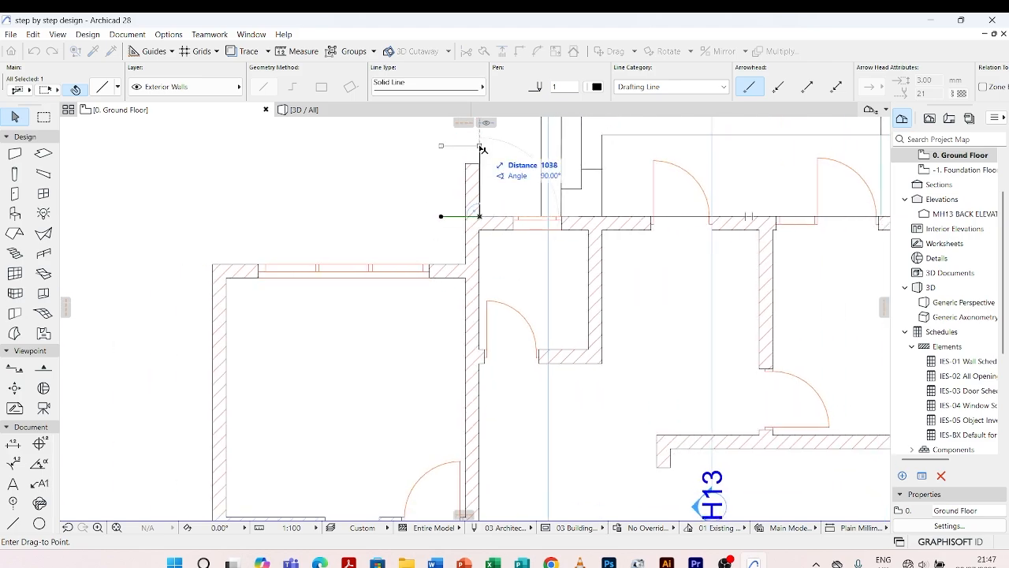
{"action": "type", "text": "1"}
{"action": "key", "text": "Return"}
Stretch the upper end of the long wall out to the reference line
{"action": "scroll", "coordinate": [473, 197], "scroll_direction": "down", "scroll_amount": 3}
{"action": "left_click", "coordinate": [473, 181]}
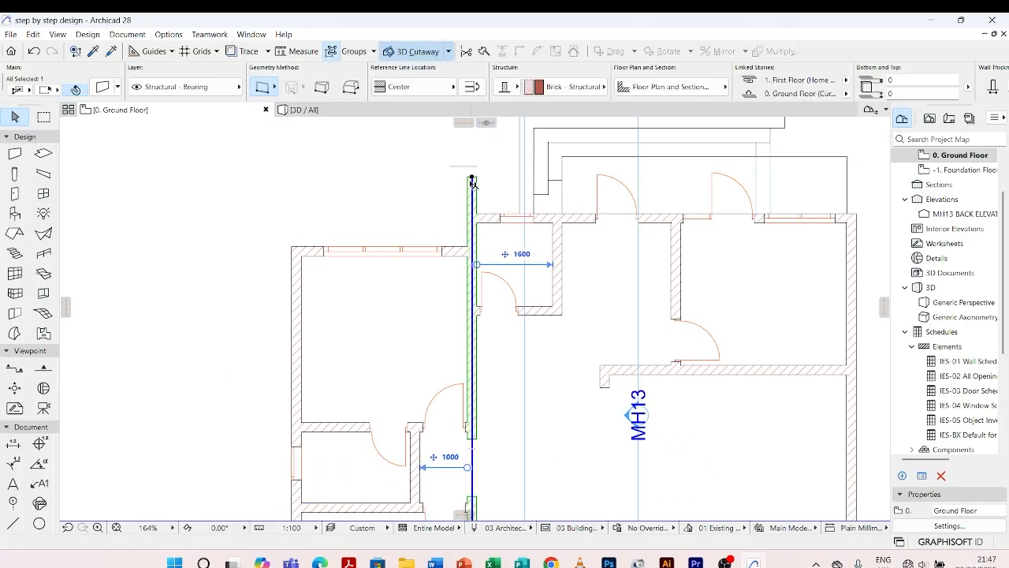
{"action": "left_click", "coordinate": [473, 179]}
{"action": "left_click", "coordinate": [473, 168]}
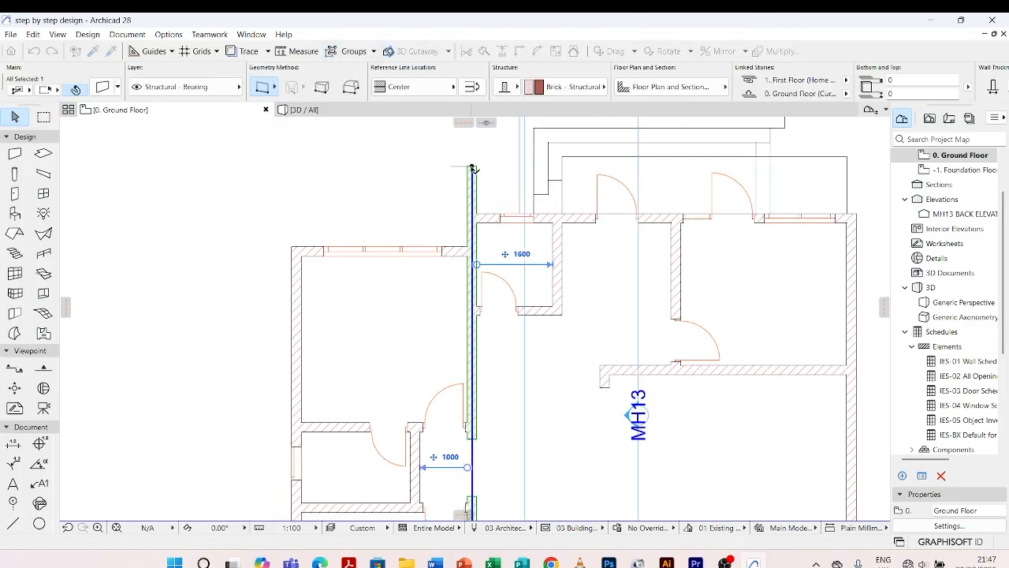
{"action": "key", "text": "Escape"}
Using the settings of the small box's wall beside the large room, draw an L-shaped wall from the long wall's upper end to the bedroom's exterior wall
{"action": "scroll", "coordinate": [505, 252], "scroll_direction": "down", "scroll_amount": 4}
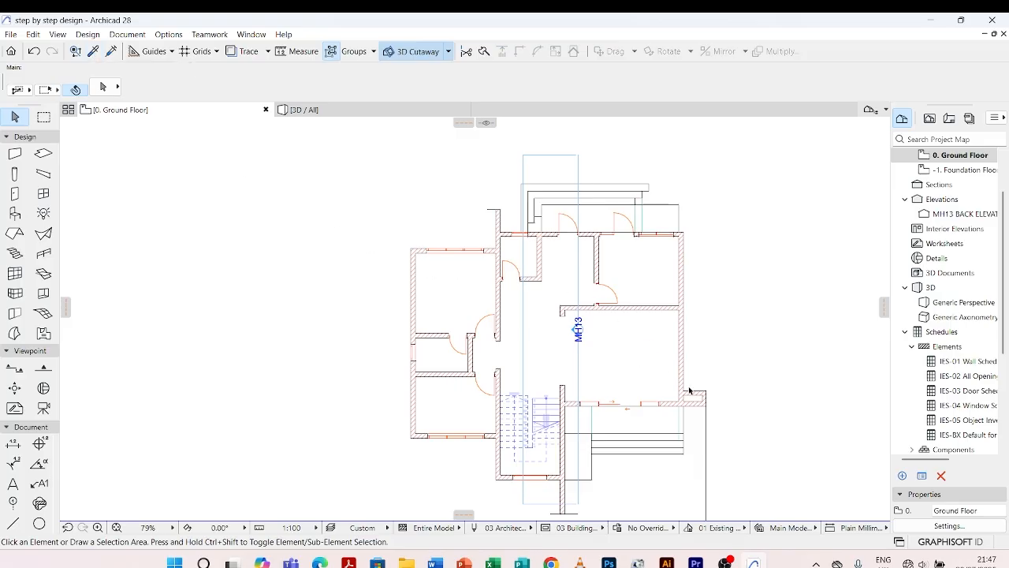
{"action": "scroll", "coordinate": [689, 390], "scroll_direction": "up", "scroll_amount": 2}
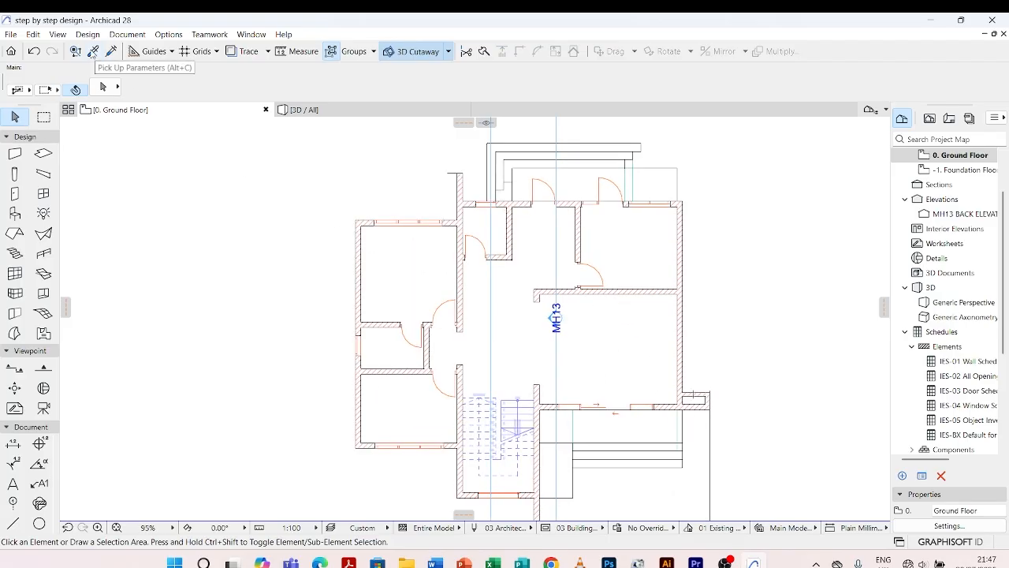
{"action": "left_click", "coordinate": [93, 51]}
{"action": "scroll", "coordinate": [704, 413], "scroll_direction": "up", "scroll_amount": 4}
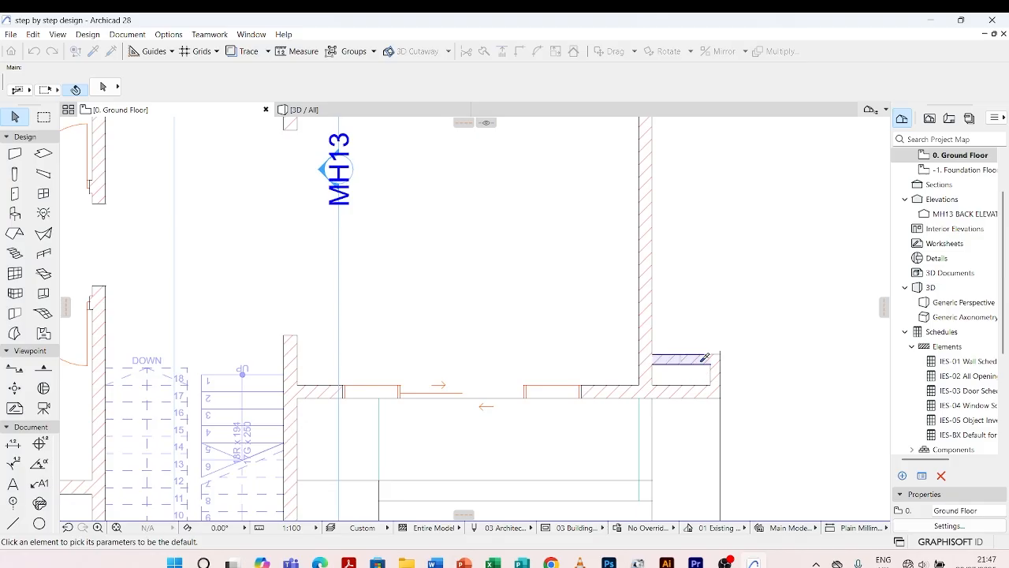
{"action": "left_click", "coordinate": [704, 359]}
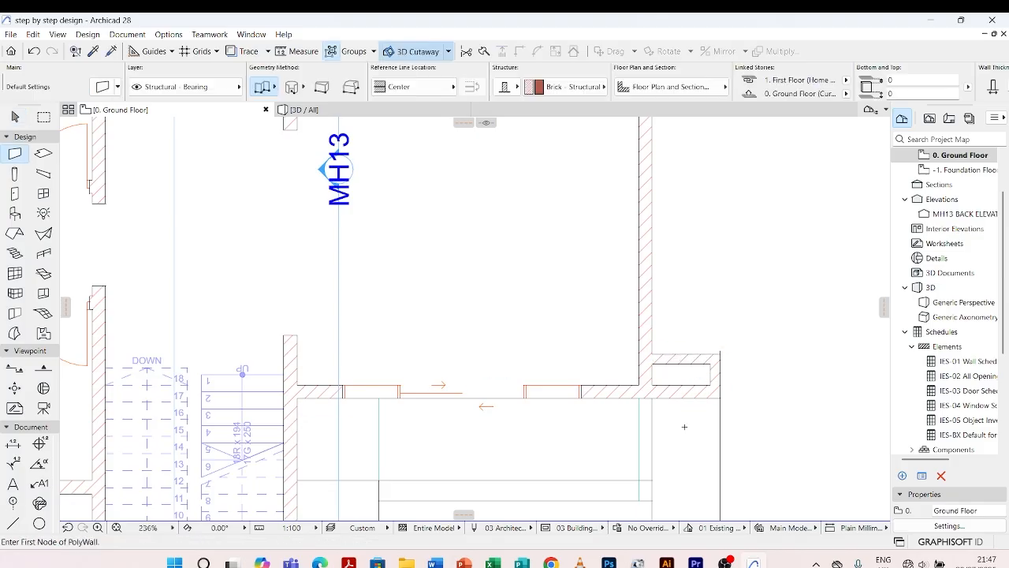
{"action": "scroll", "coordinate": [682, 394], "scroll_direction": "down", "scroll_amount": 5}
{"action": "scroll", "coordinate": [482, 227], "scroll_direction": "up", "scroll_amount": 6}
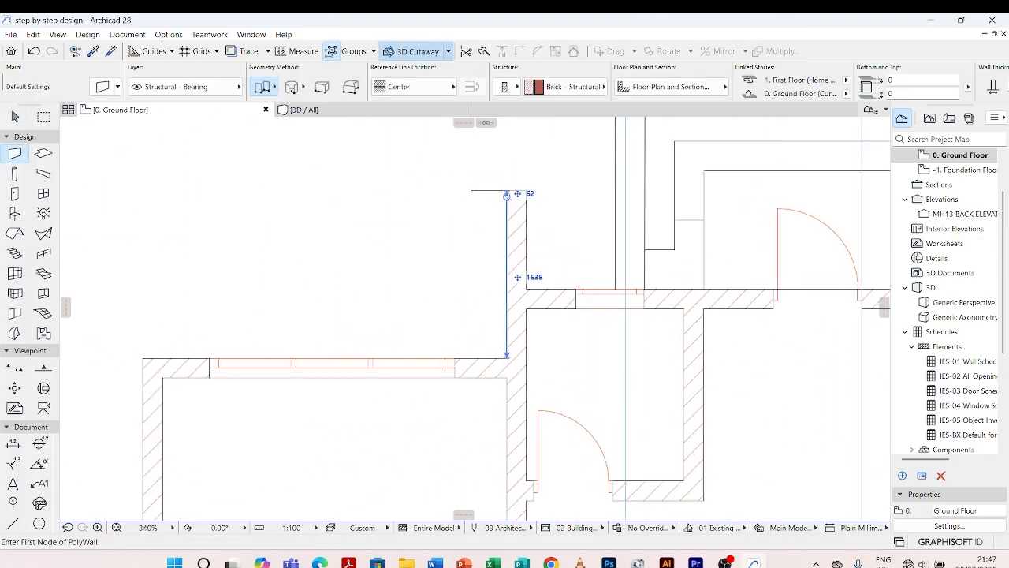
{"action": "left_click", "coordinate": [507, 193]}
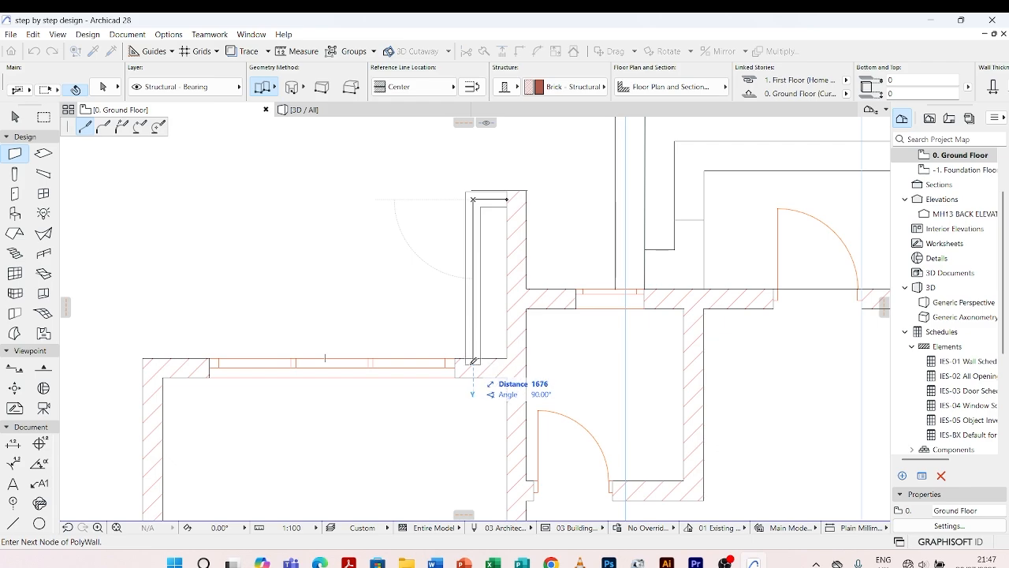
{"action": "double_click", "coordinate": [473, 361]}
{"action": "key", "text": "Escape"}
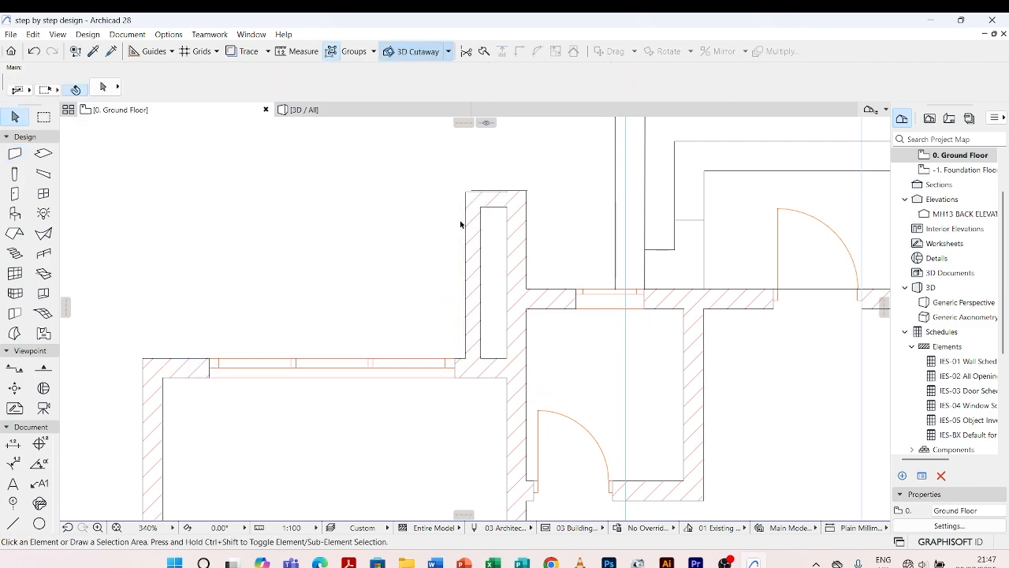
Move the short upper wall of the new enclosure so its outer face aligns with the reference line
{"action": "scroll", "coordinate": [475, 197], "scroll_direction": "up", "scroll_amount": 2}
{"action": "scroll", "coordinate": [477, 197], "scroll_direction": "up", "scroll_amount": 2}
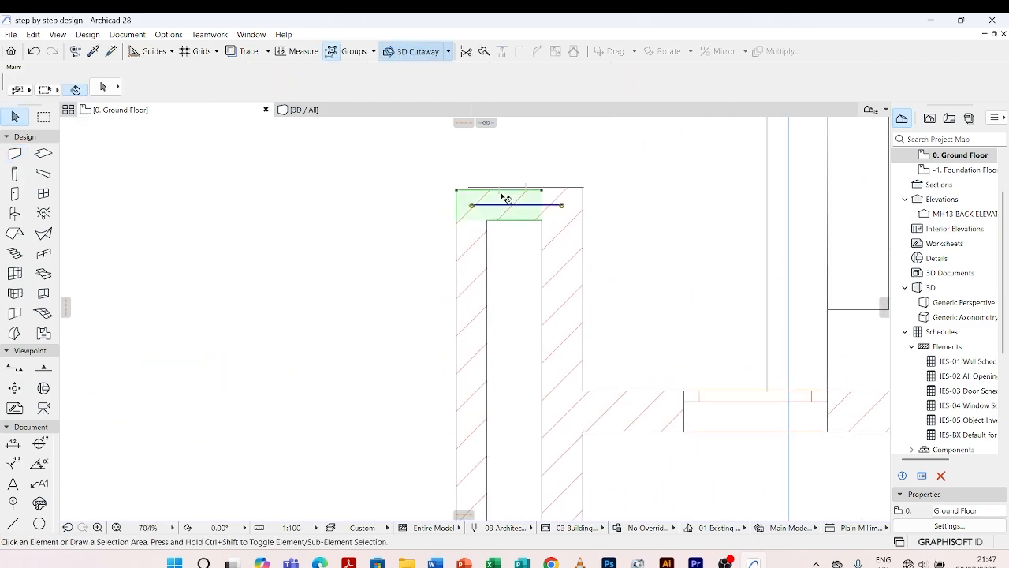
{"action": "left_click", "coordinate": [505, 196]}
{"action": "scroll", "coordinate": [469, 193], "scroll_direction": "up", "scroll_amount": 6}
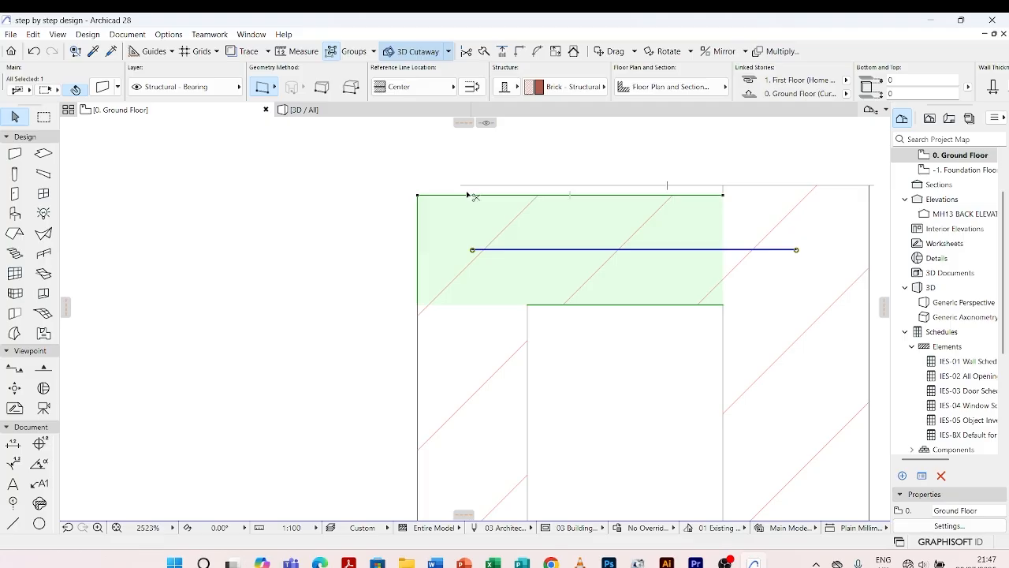
{"action": "key", "text": "ctrl+d"}
{"action": "left_click", "coordinate": [417, 196]}
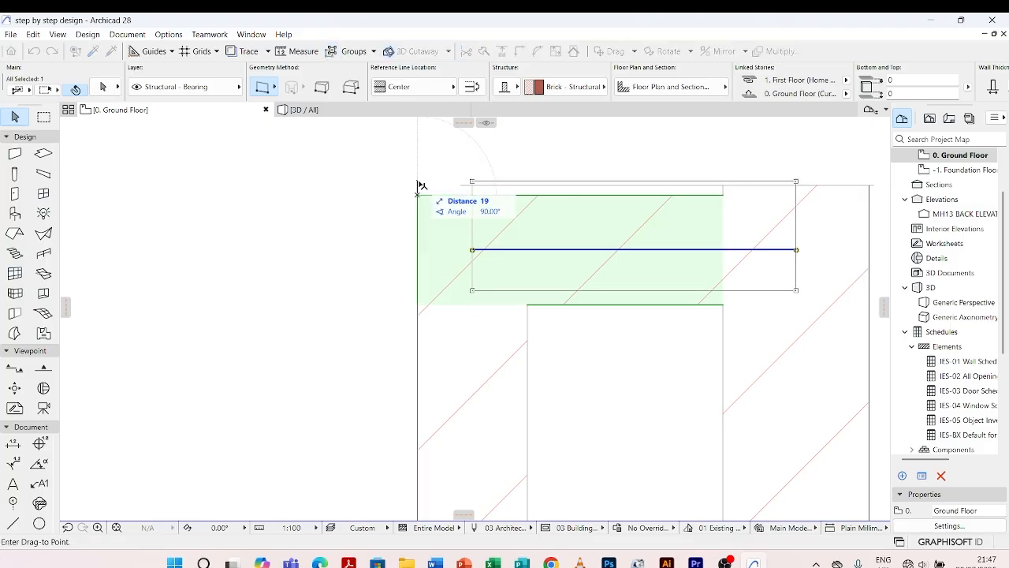
{"action": "left_click", "coordinate": [418, 180]}
{"action": "scroll", "coordinate": [418, 181], "scroll_direction": "down", "scroll_amount": 4}
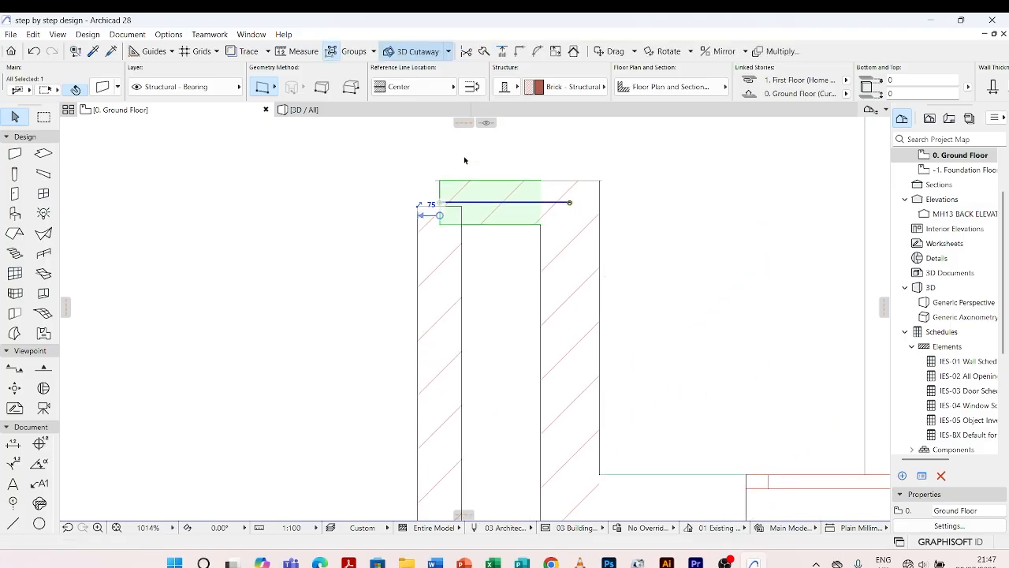
{"action": "key", "text": "Escape"}
Intersect the enclosure's outer vertical wall with its short upper wall to close the corner
{"action": "left_click", "coordinate": [463, 260]}
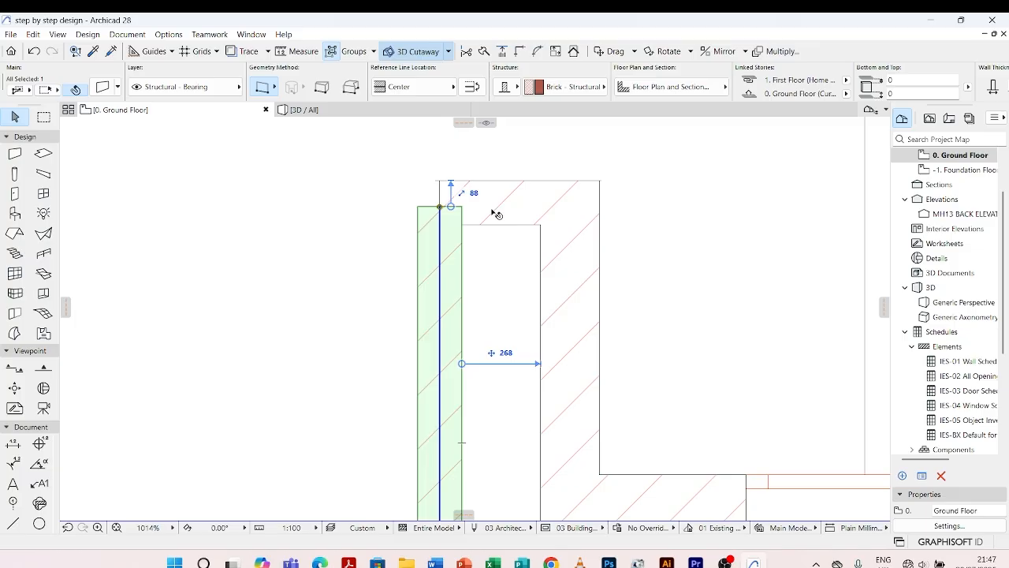
{"action": "left_click", "coordinate": [497, 213], "text": "shift"}
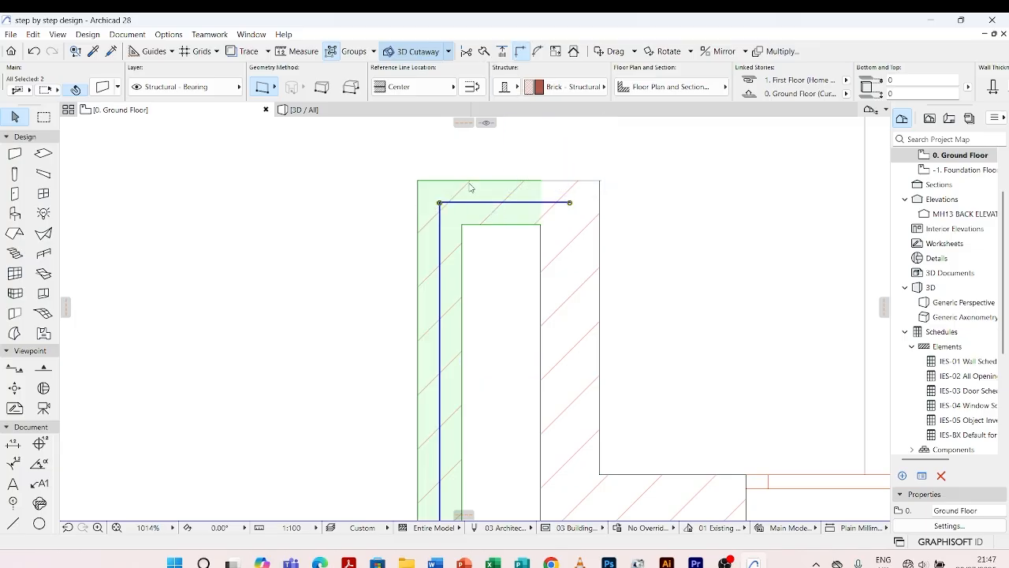
{"action": "left_click", "coordinate": [364, 206]}
Set the clear distance between the enclosure's outer vertical wall and the long wall to 250 mm
{"action": "scroll", "coordinate": [501, 205], "scroll_direction": "down", "scroll_amount": 4}
{"action": "left_click", "coordinate": [482, 249]}
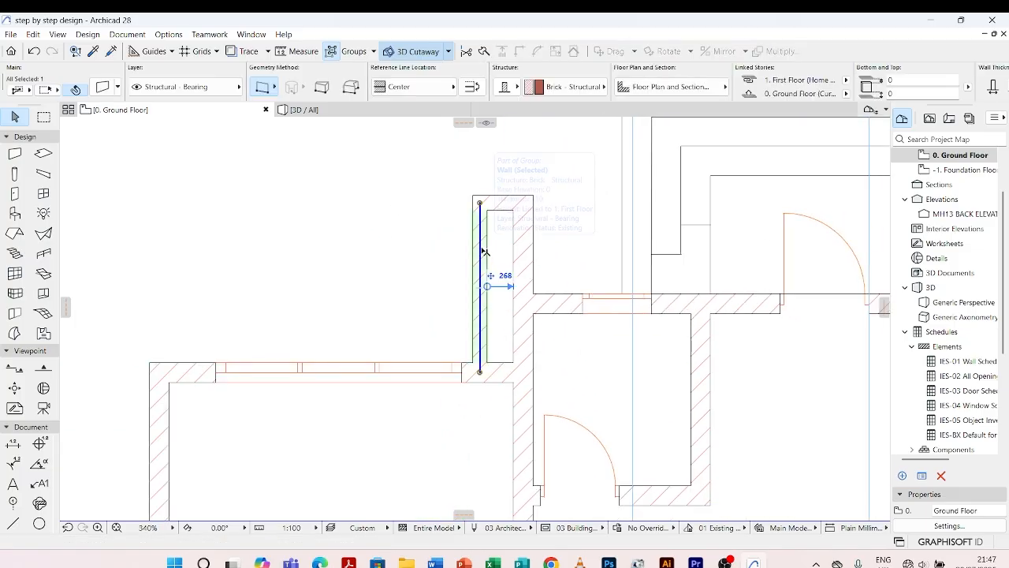
{"action": "scroll", "coordinate": [485, 355], "scroll_direction": "up", "scroll_amount": 2}
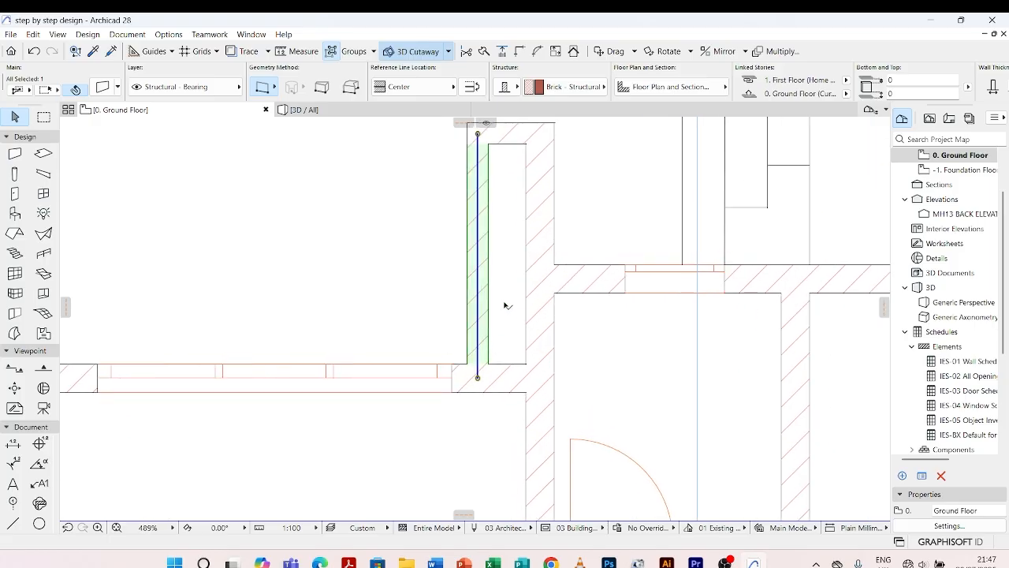
{"action": "left_click", "coordinate": [512, 245]}
{"action": "type", "text": "250"}
{"action": "key", "text": "Return"}
{"action": "left_click", "coordinate": [481, 241]}
{"action": "left_click", "coordinate": [512, 245]}
{"action": "type", "text": "250"}
{"action": "key", "text": "Return"}
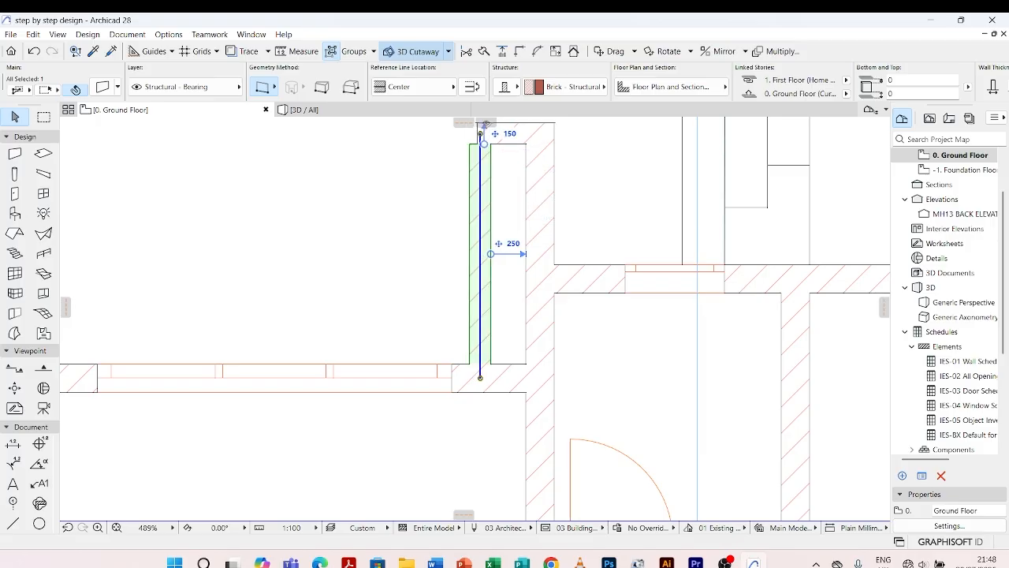
Rejoin the repositioned vertical wall with the enclosure's short upper wall using Intersect
{"action": "scroll", "coordinate": [435, 323], "scroll_direction": "down", "scroll_amount": 2}
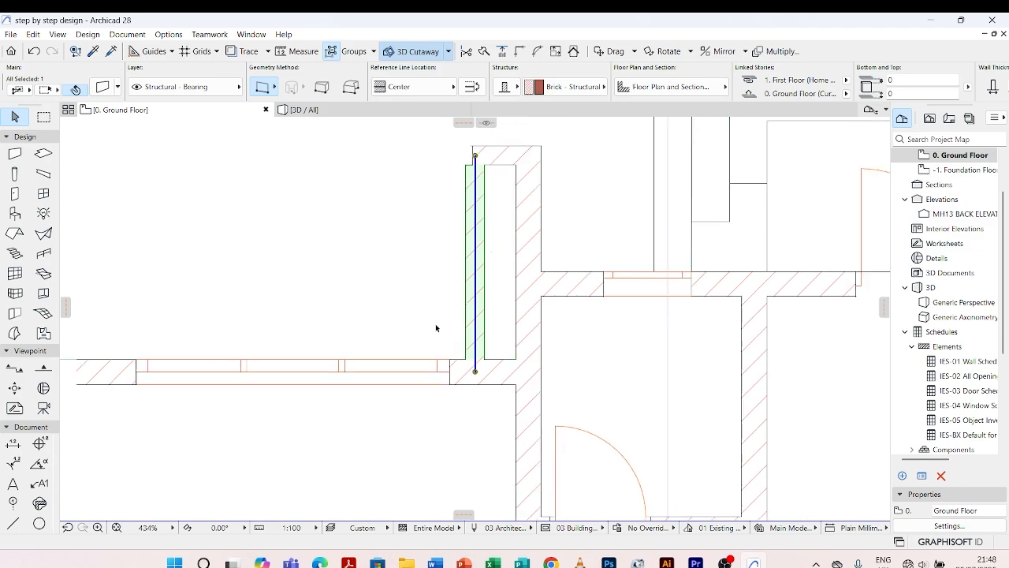
{"action": "left_click", "coordinate": [487, 197], "text": "shift"}
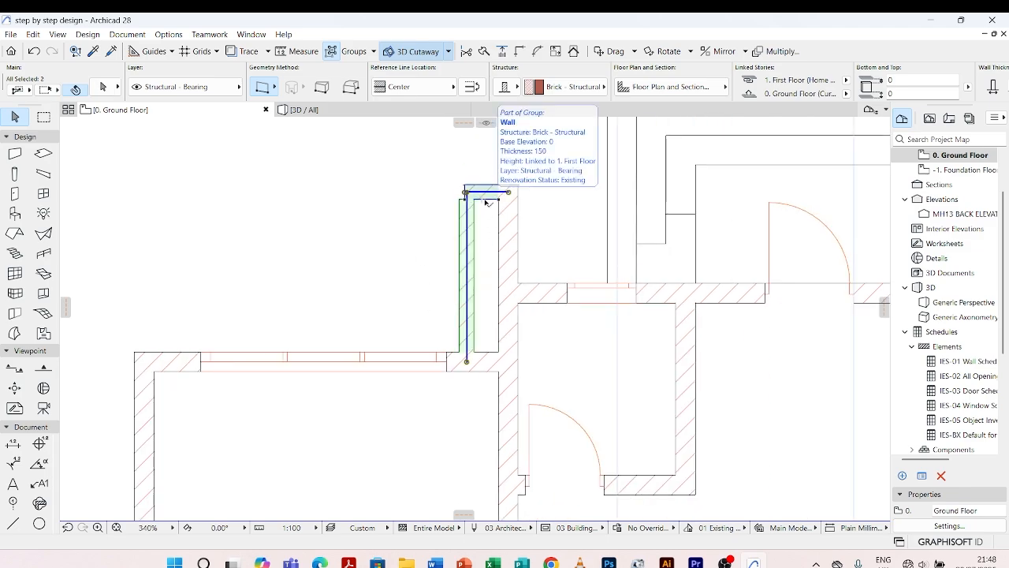
{"action": "left_click", "coordinate": [428, 254]}
Examine the hollow front pillar, the extended staircase wall and the front facade from several angles in the 3D view
{"action": "scroll", "coordinate": [479, 217], "scroll_direction": "down", "scroll_amount": 5}
{"action": "scroll", "coordinate": [504, 210], "scroll_direction": "down", "scroll_amount": 4}
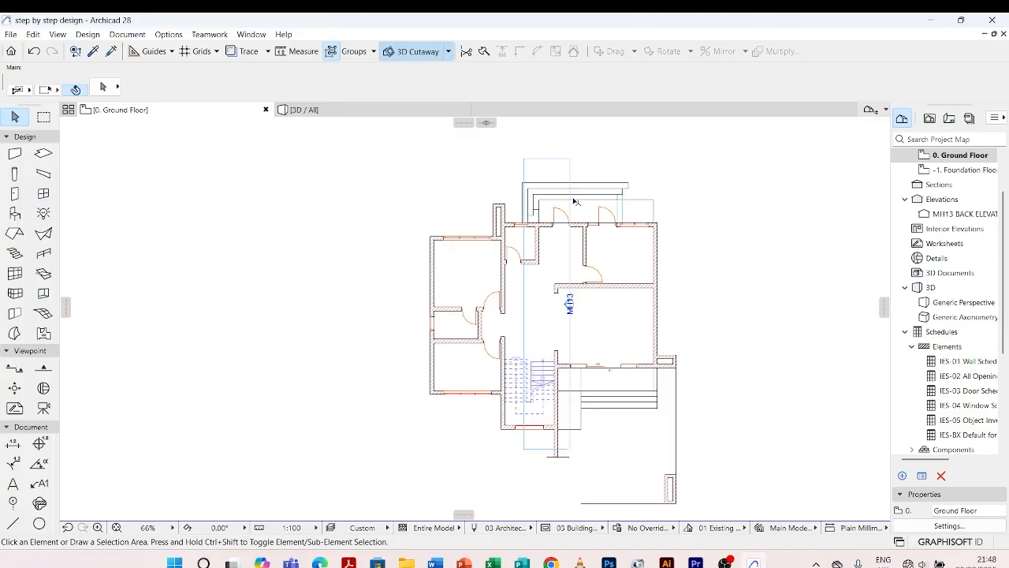
{"action": "scroll", "coordinate": [601, 268], "scroll_direction": "down", "scroll_amount": 1}
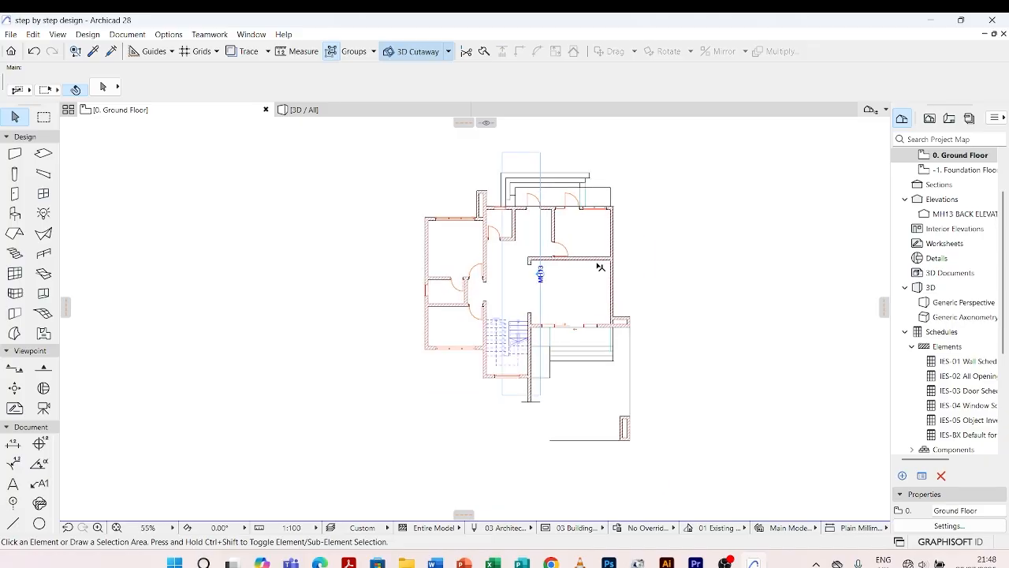
{"action": "left_click", "coordinate": [329, 112]}
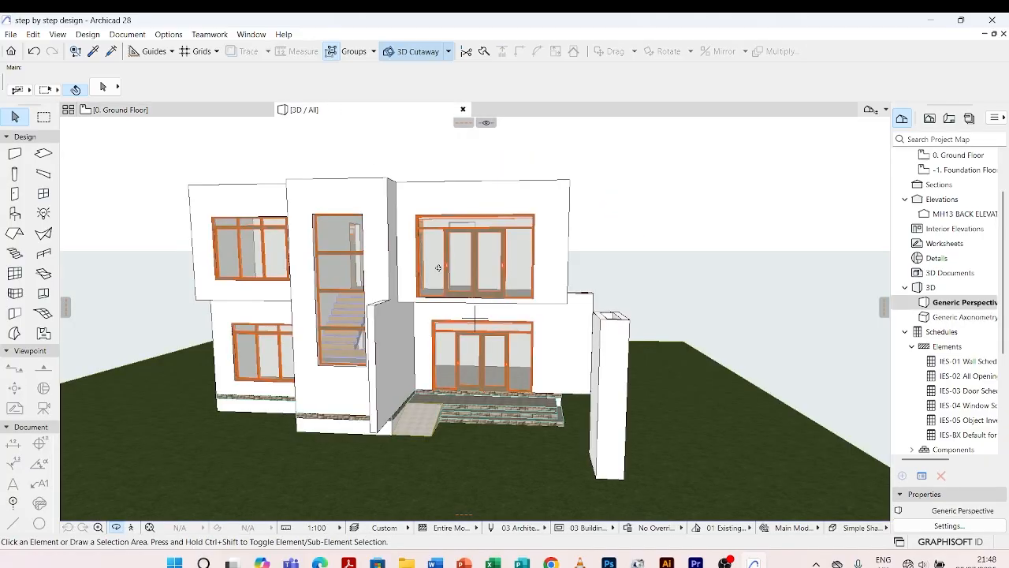
{"action": "middle_click_drag", "start_coordinate": [676, 301], "coordinate": [586, 302], "text": "shift"}
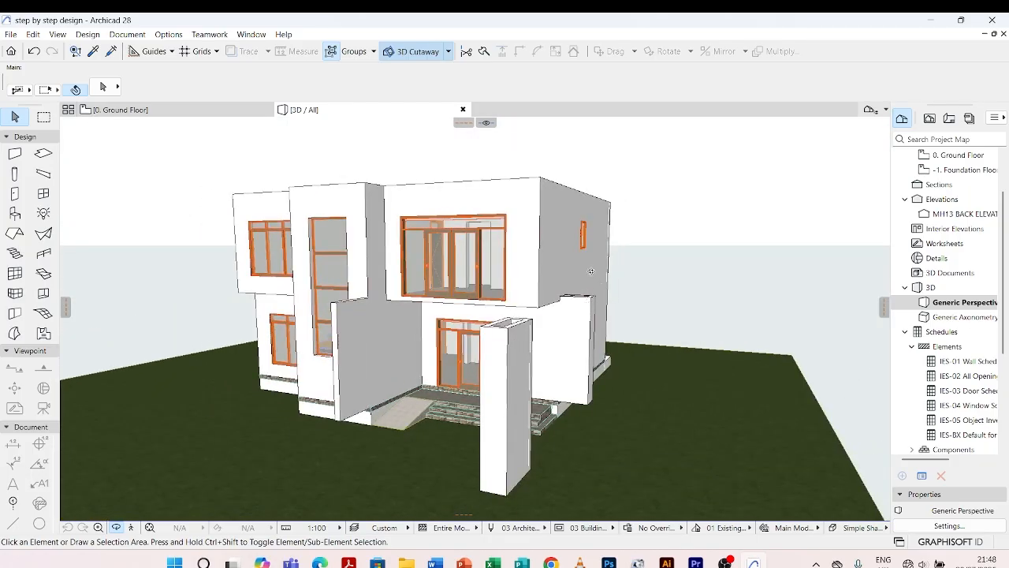
{"action": "scroll", "coordinate": [591, 272], "scroll_direction": "down", "scroll_amount": 2}
{"action": "middle_click_drag", "start_coordinate": [475, 318], "coordinate": [563, 421], "text": "shift"}
{"action": "scroll", "coordinate": [476, 424], "scroll_direction": "up", "scroll_amount": 2}
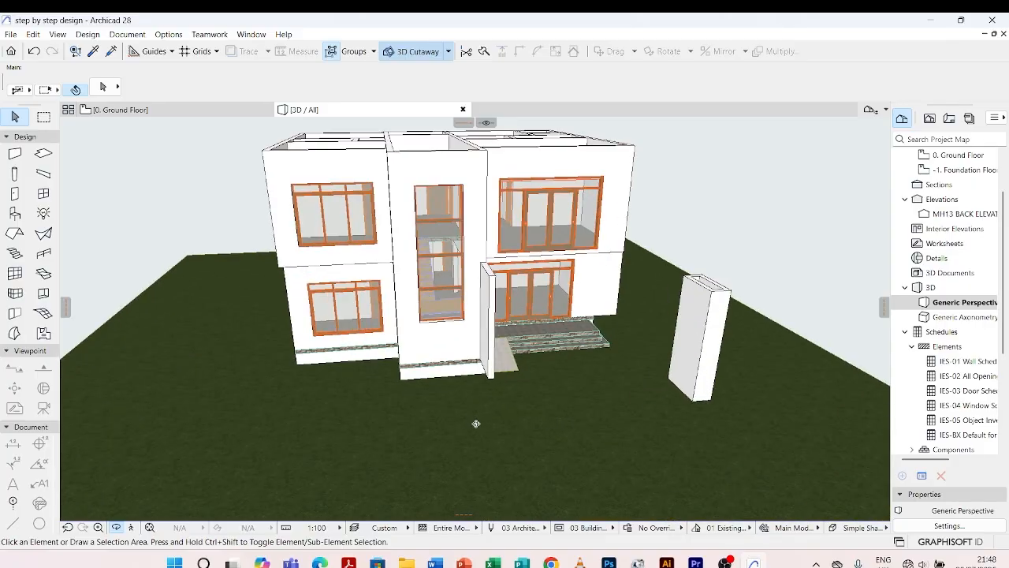
{"action": "middle_click_drag", "start_coordinate": [476, 417], "coordinate": [393, 404], "text": "shift"}
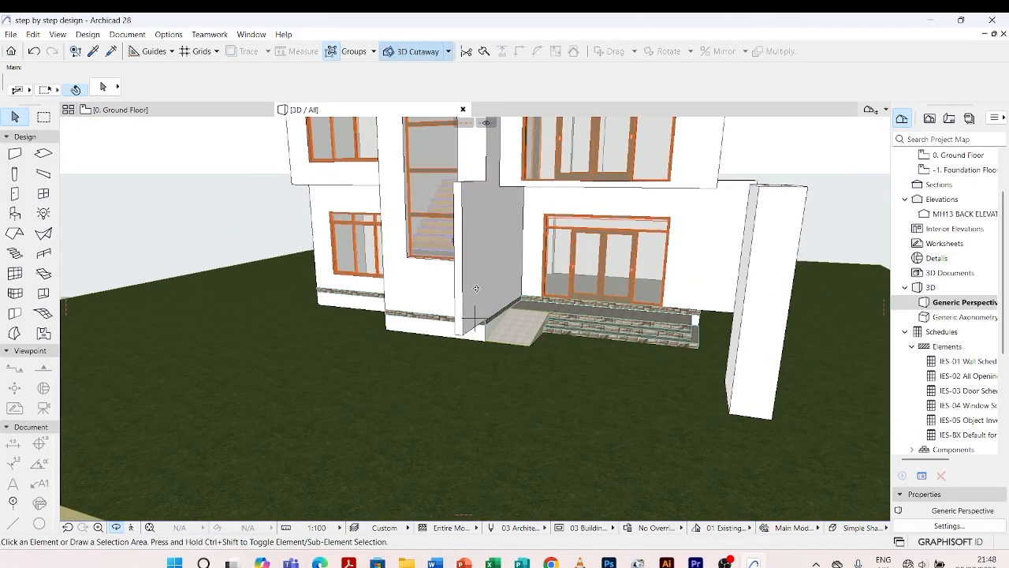
{"action": "mouse_move", "coordinate": [437, 367]}
{"action": "middle_mouse_down", "text": "shift"}
{"action": "mouse_move", "coordinate": [581, 371]}
{"action": "mouse_move", "coordinate": [705, 323]}
{"action": "mouse_move", "coordinate": [667, 341]}
{"action": "mouse_move", "coordinate": [538, 363]}
{"action": "mouse_move", "coordinate": [442, 354]}
{"action": "middle_mouse_up", "text": "shift"}
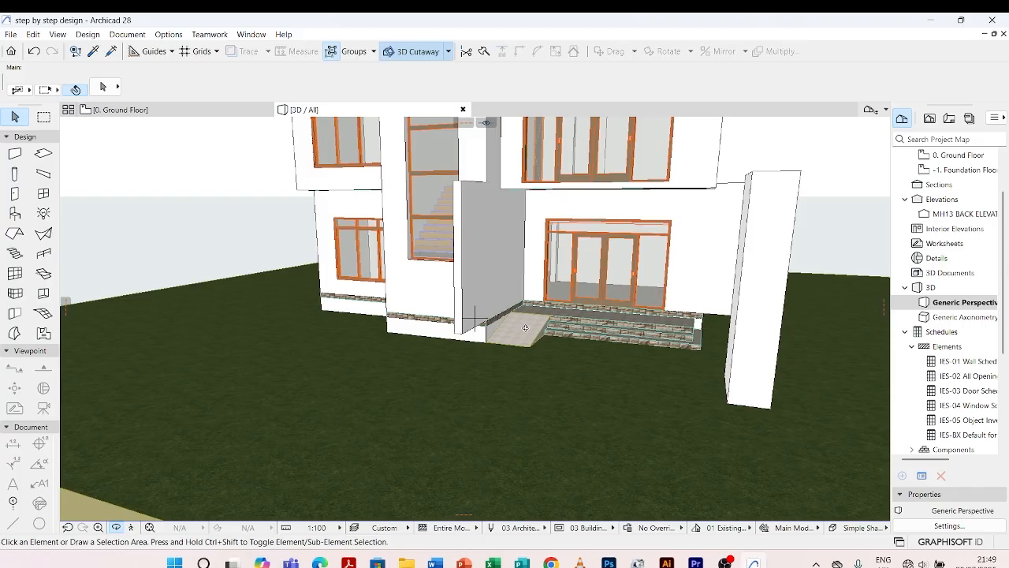
Open the -1. Foundation Floor plan from the 3D view and examine the foundation wall layout
{"action": "middle_click_drag", "start_coordinate": [525, 327], "coordinate": [578, 352], "text": "shift"}
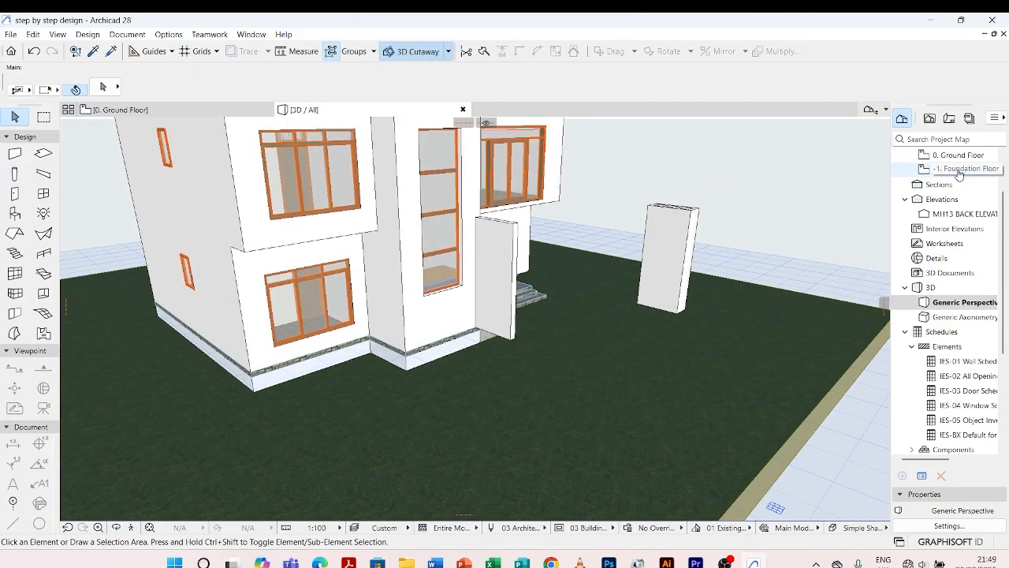
{"action": "double_click", "coordinate": [959, 169]}
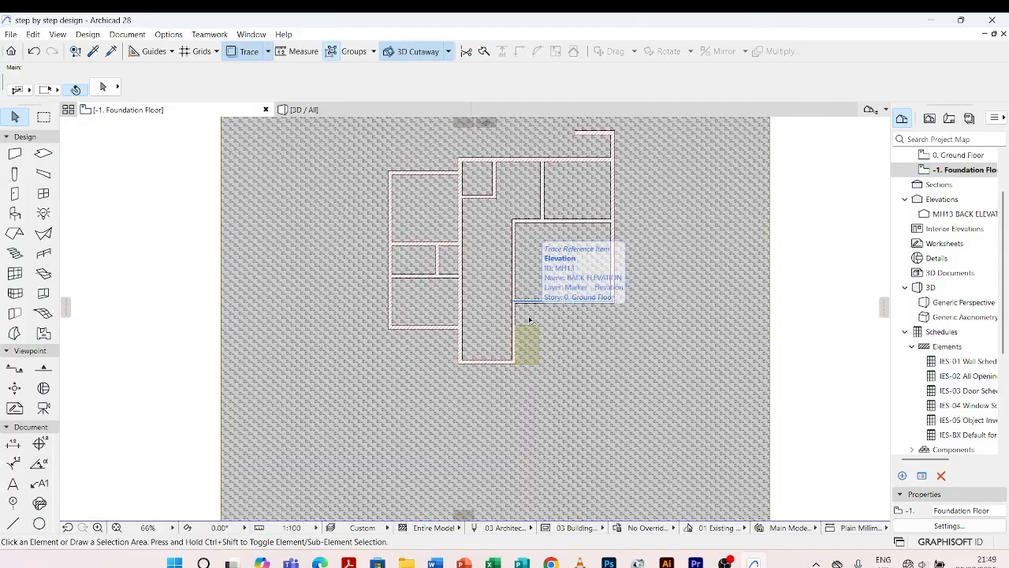
{"action": "scroll", "coordinate": [640, 211], "scroll_direction": "up", "scroll_amount": 1}
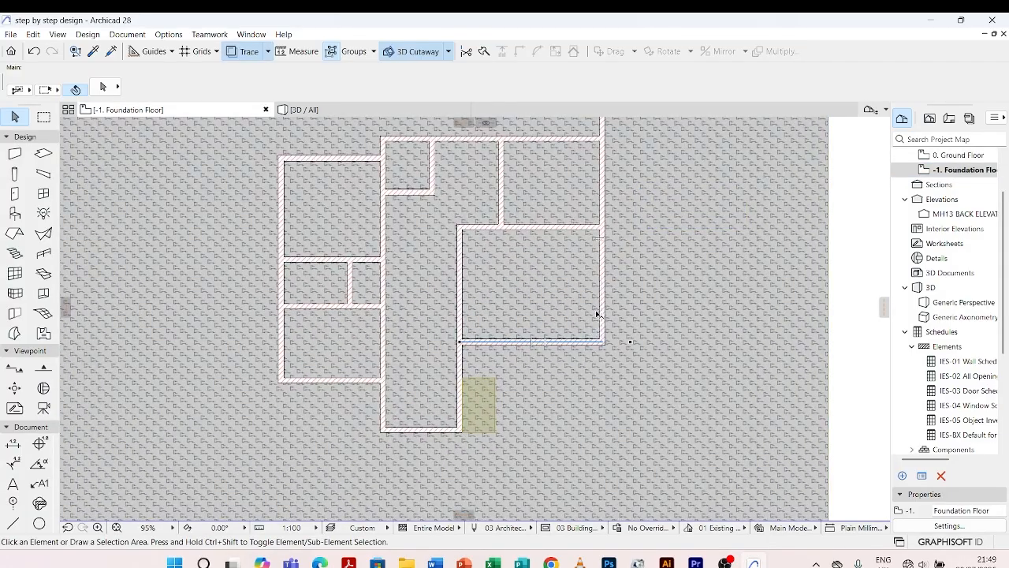
{"action": "scroll", "coordinate": [576, 368], "scroll_direction": "down", "scroll_amount": 3}
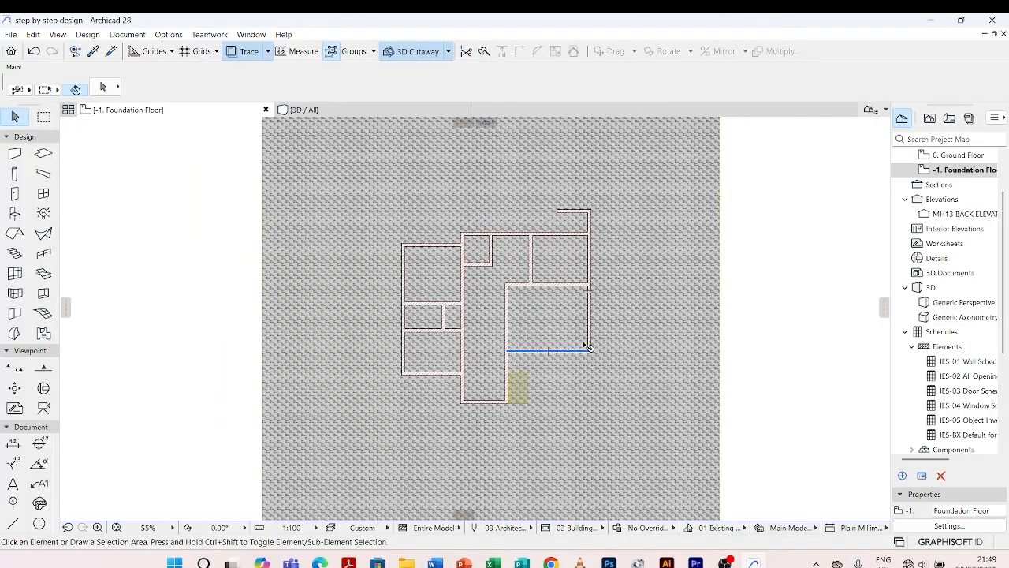
{"action": "scroll", "coordinate": [589, 347], "scroll_direction": "up", "scroll_amount": 5}
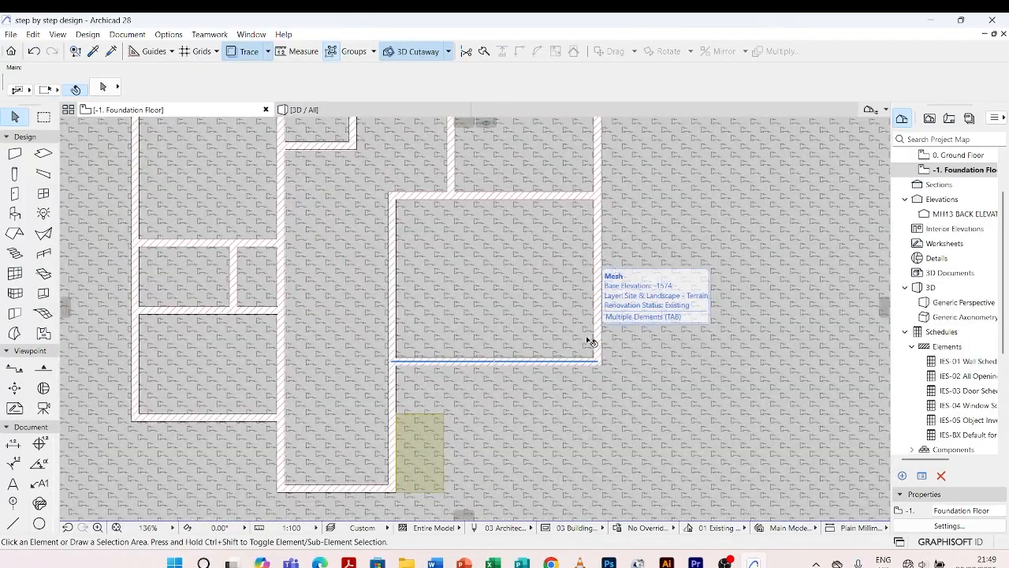
{"action": "scroll", "coordinate": [589, 341], "scroll_direction": "down", "scroll_amount": 2}
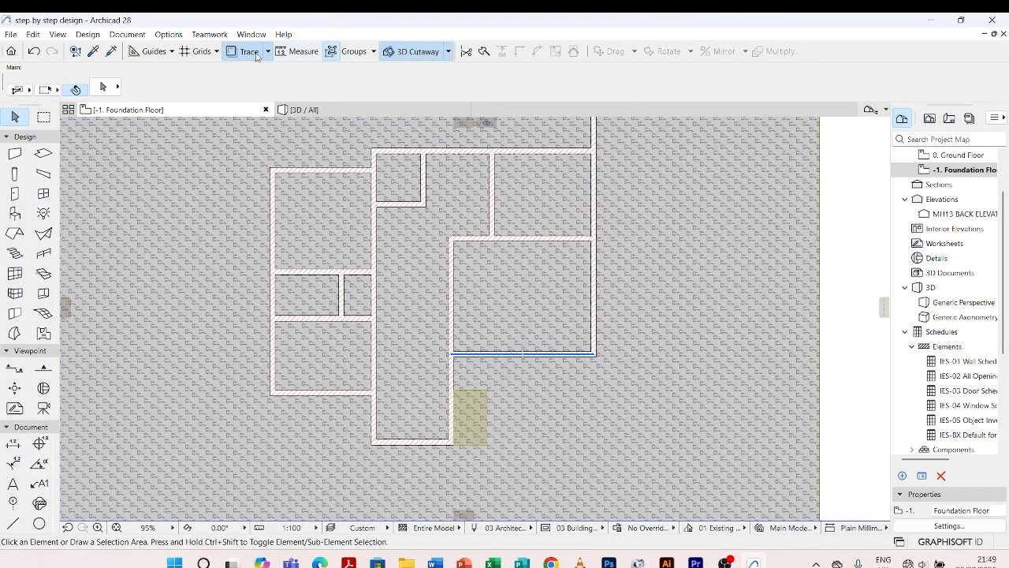
Choose the story above as the foundation plan's trace reference and switch the trace display off
{"action": "left_click", "coordinate": [268, 51]}
{"action": "mouse_move", "coordinate": [297, 71]}
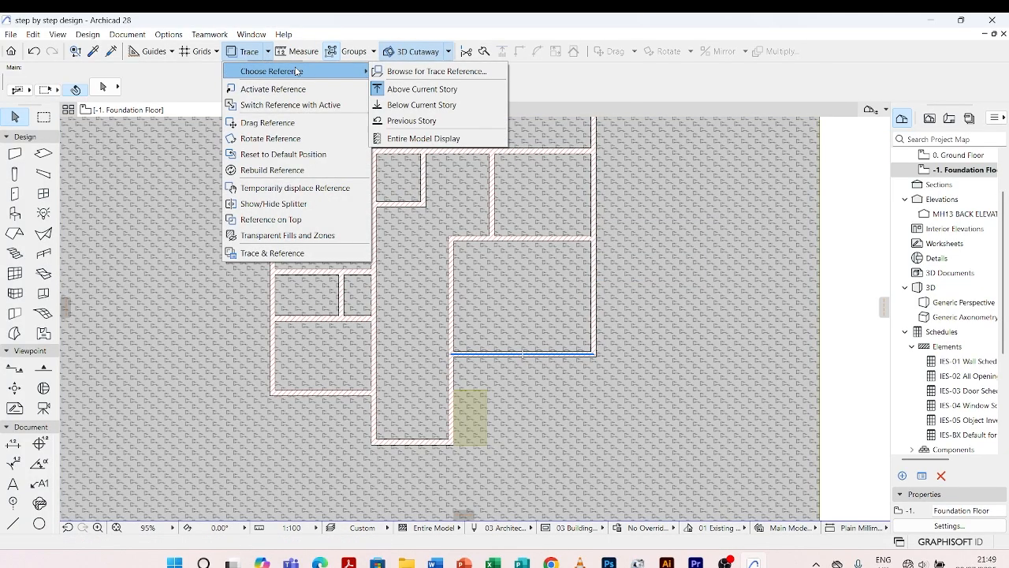
{"action": "left_click", "coordinate": [496, 90]}
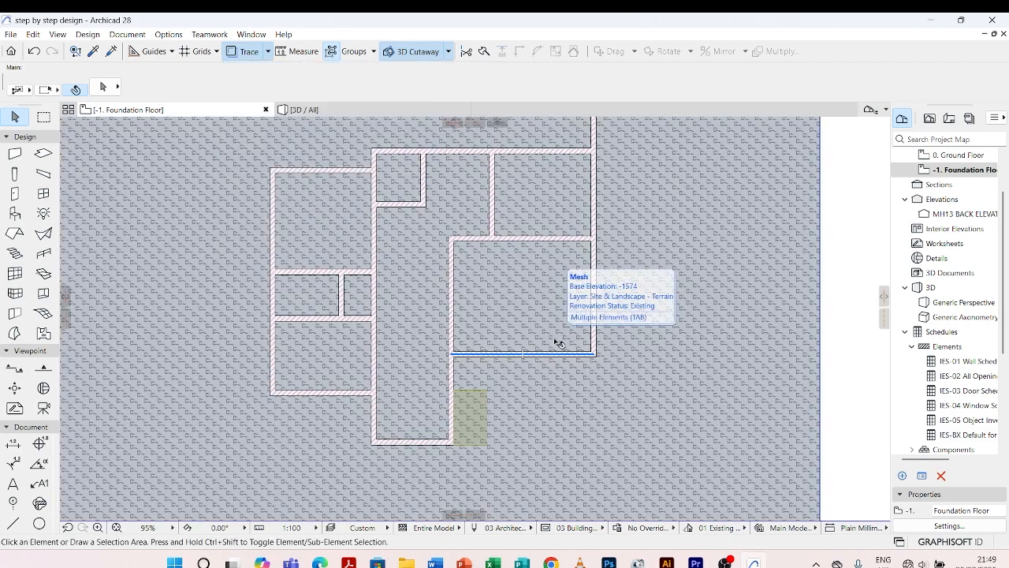
{"action": "key", "text": "alt+F2"}
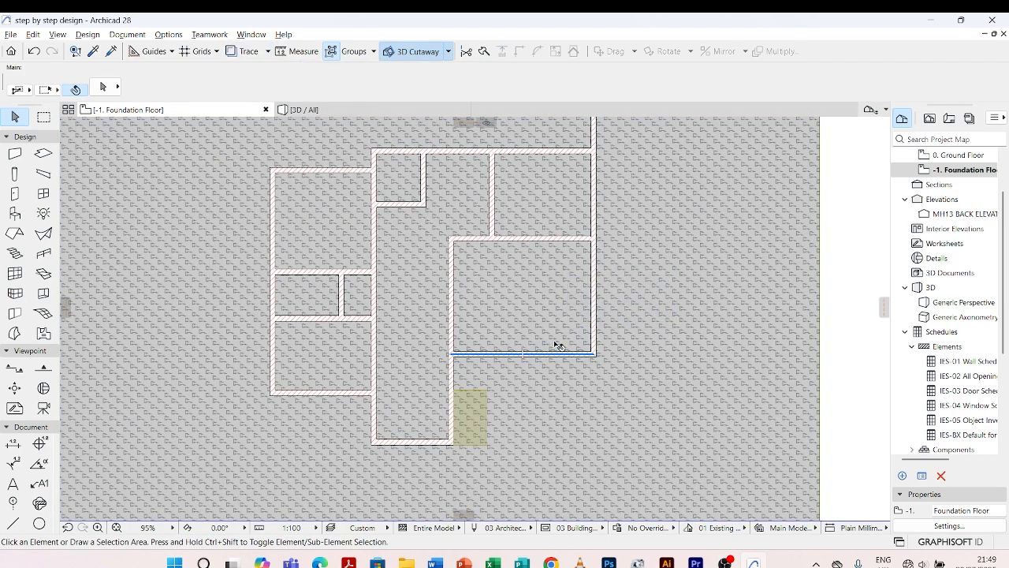
{"action": "left_click", "coordinate": [454, 376]}
{"action": "scroll", "coordinate": [465, 367], "scroll_direction": "up", "scroll_amount": 3}
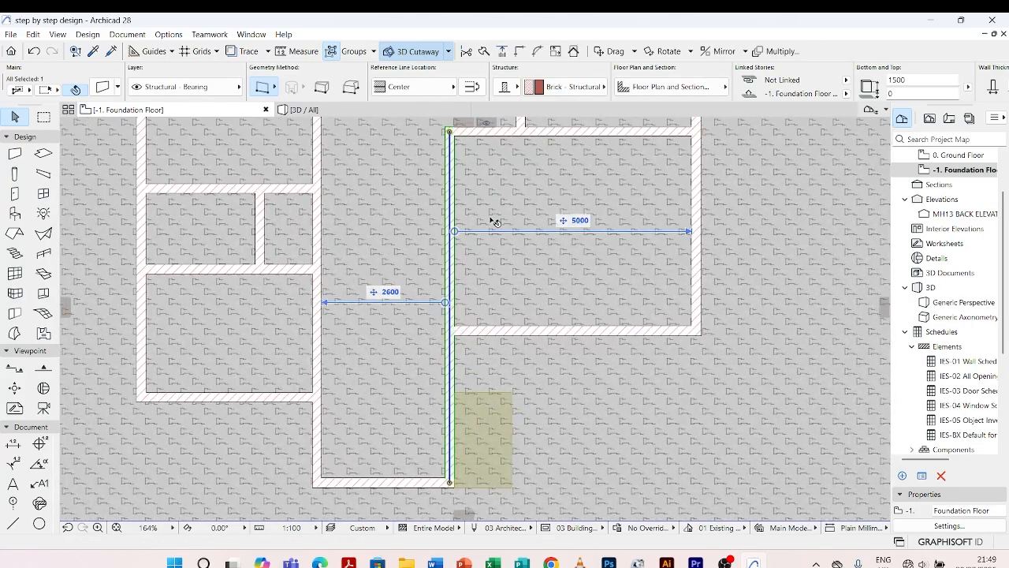
{"action": "key", "text": "Escape"}
{"action": "scroll", "coordinate": [493, 221], "scroll_direction": "down", "scroll_amount": 4}
{"action": "scroll", "coordinate": [511, 371], "scroll_direction": "up", "scroll_amount": 3}
{"action": "scroll", "coordinate": [514, 373], "scroll_direction": "up", "scroll_amount": 1}
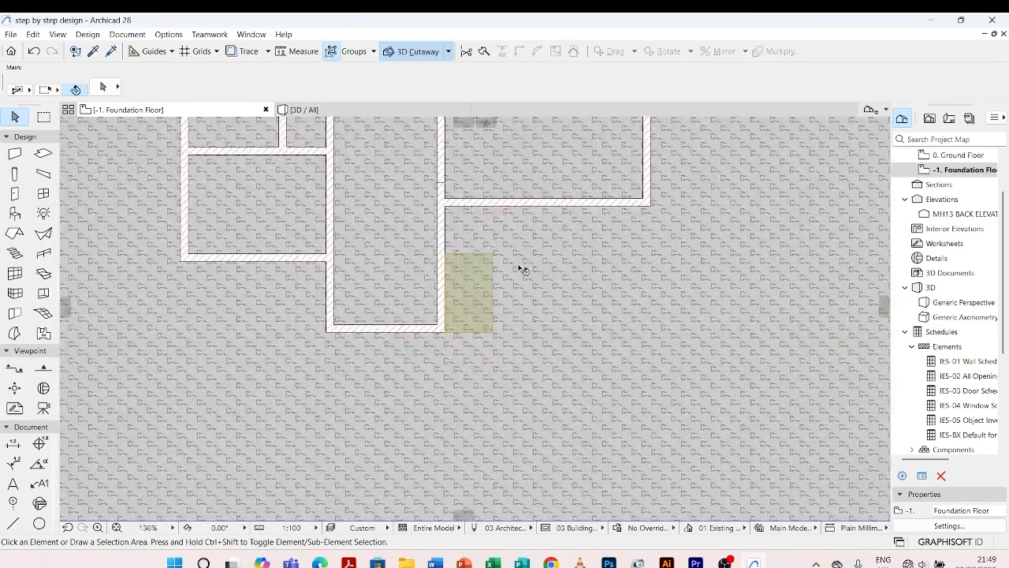
{"action": "left_click", "coordinate": [442, 228]}
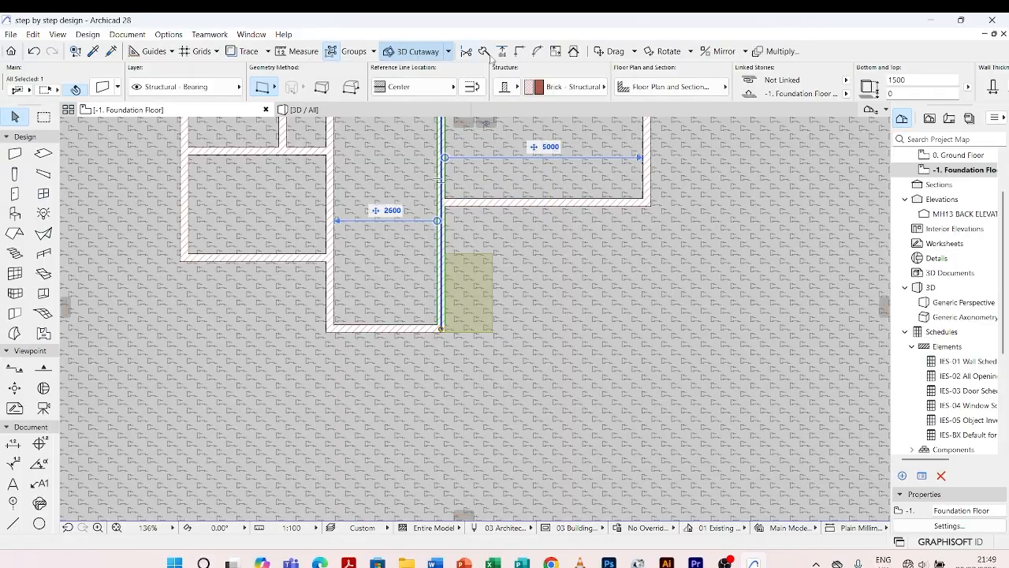
{"action": "left_click", "coordinate": [92, 53]}
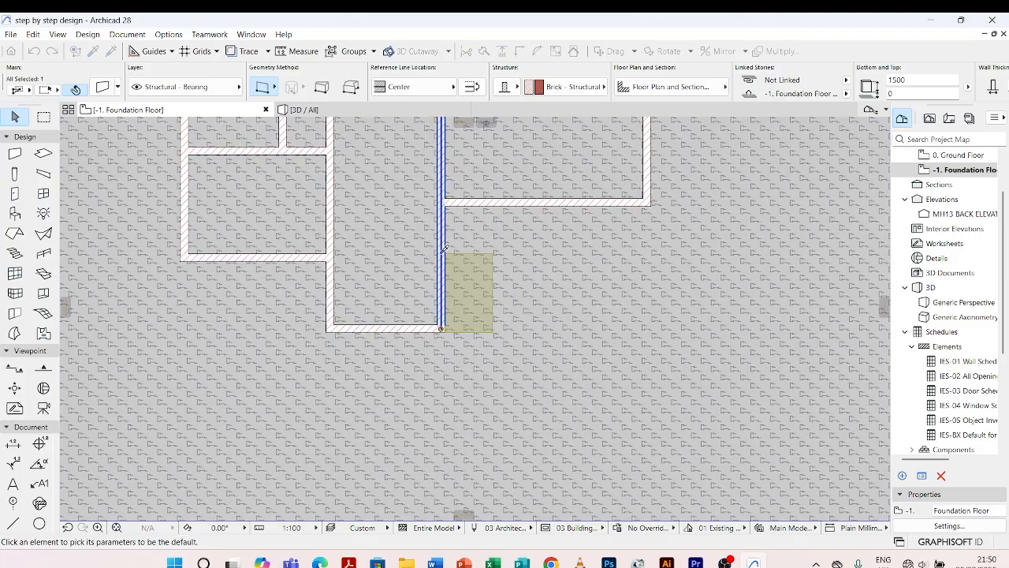
{"action": "left_click", "coordinate": [446, 245]}
{"action": "left_click", "coordinate": [444, 352]}
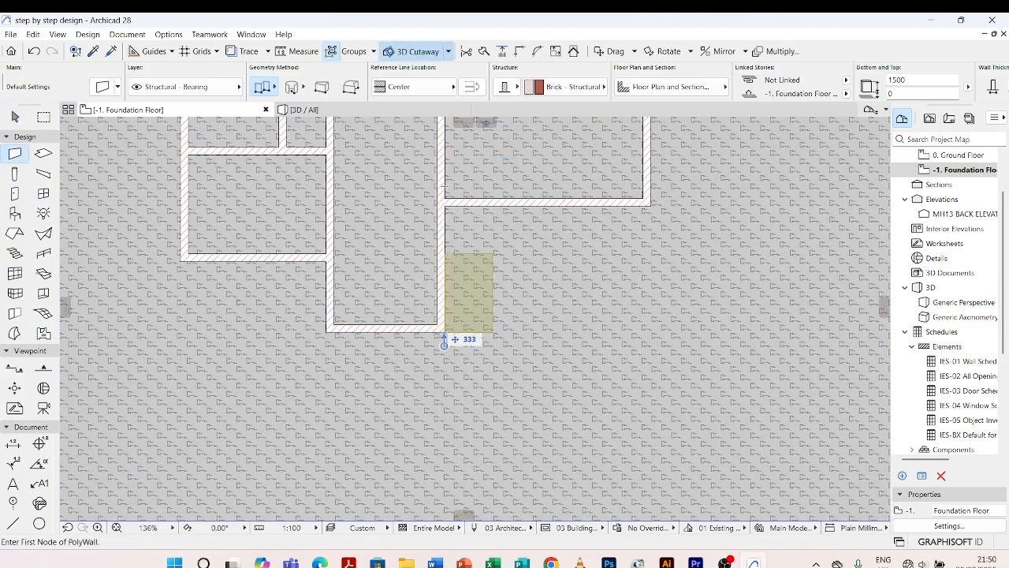
{"action": "key", "text": "Escape"}
{"action": "key", "text": "Escape"}
Stretch the lower end of the long vertical foundation wall straight outward by about 1580 mm, past the short bottom wall
{"action": "left_click", "coordinate": [444, 224]}
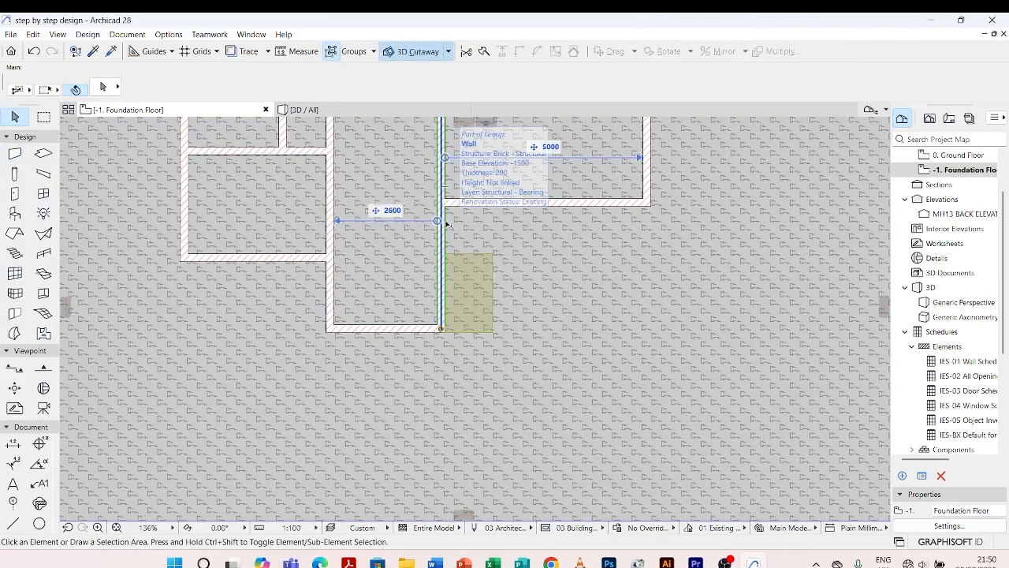
{"action": "left_click", "coordinate": [442, 330]}
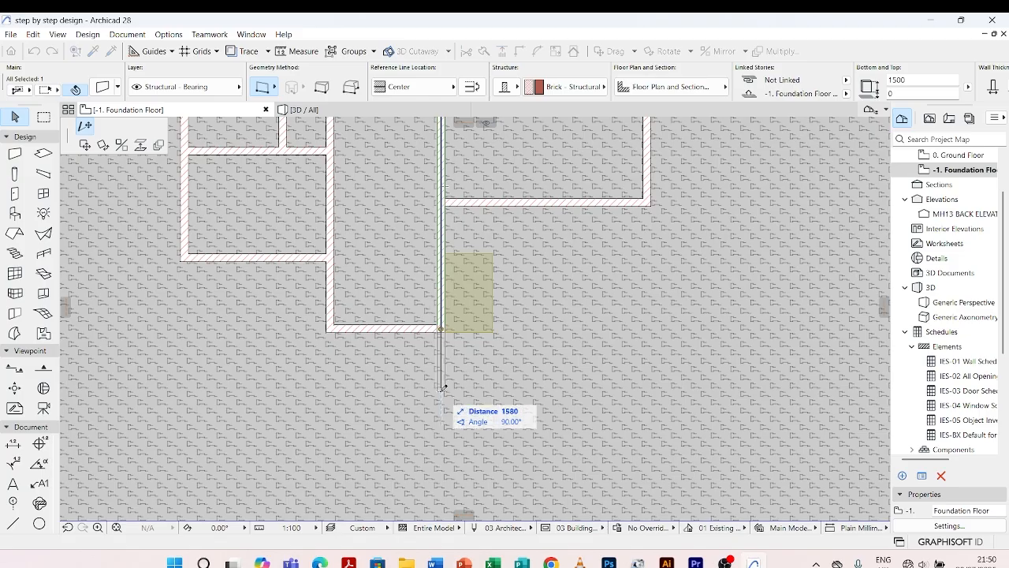
{"action": "left_click", "coordinate": [443, 388]}
{"action": "left_click", "coordinate": [558, 238]}
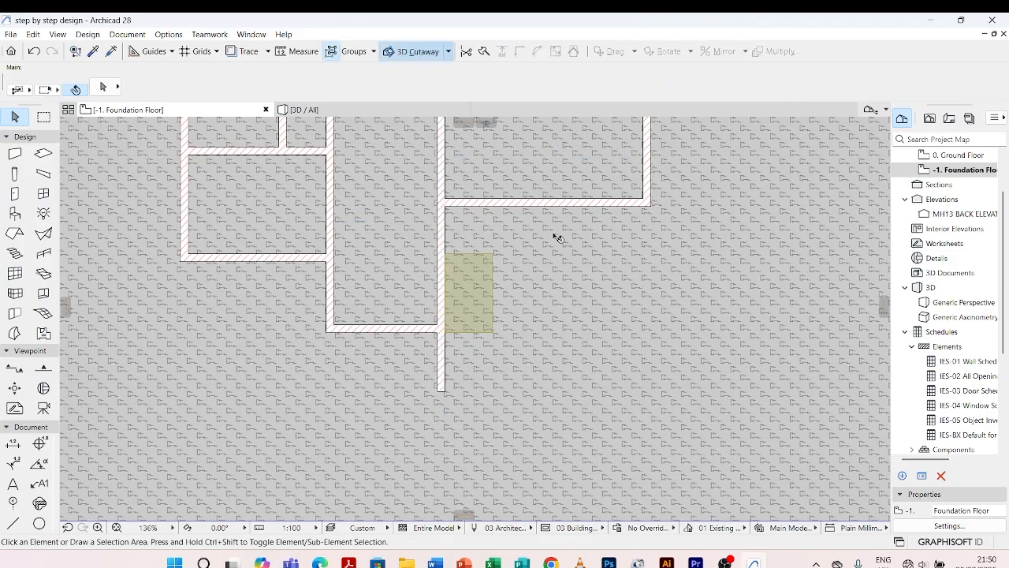
Pick up the extended foundation wall's settings and draw a closed rectangular wall enclosure about 470 mm wide for the front pillar's base
{"action": "scroll", "coordinate": [459, 282], "scroll_direction": "down", "scroll_amount": 5}
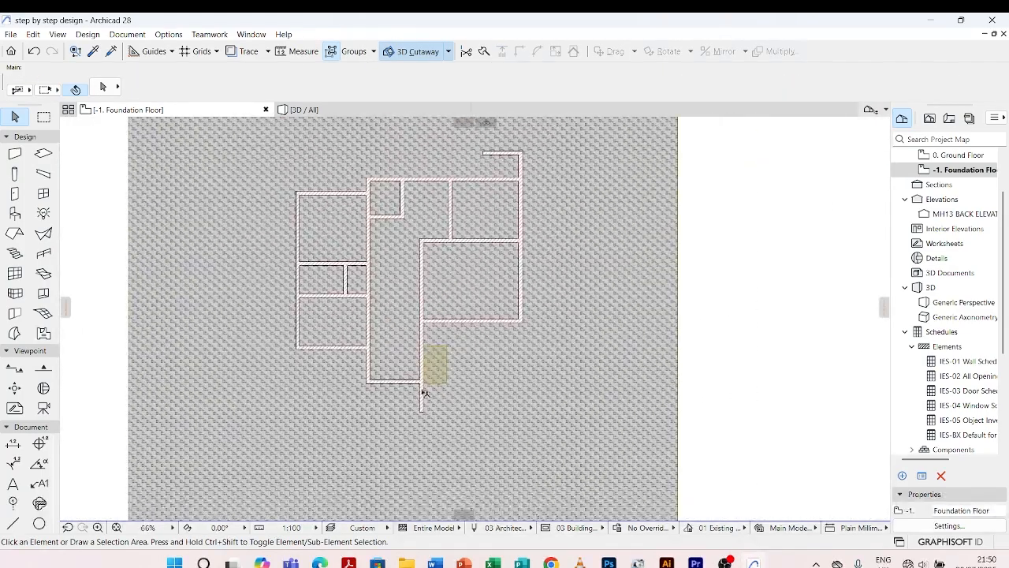
{"action": "left_click", "coordinate": [421, 394]}
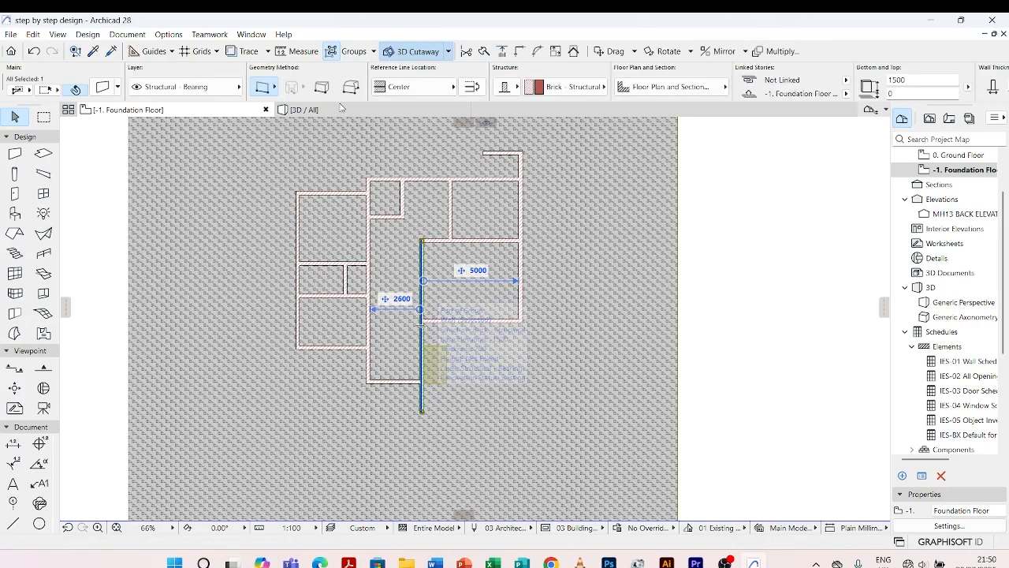
{"action": "key", "text": "Escape"}
{"action": "left_click", "coordinate": [93, 51]}
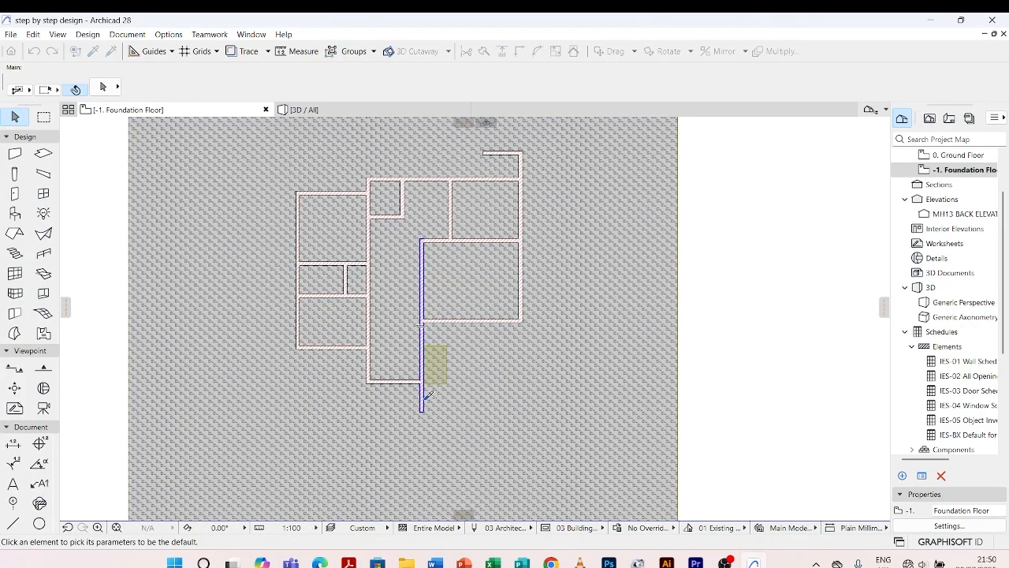
{"action": "left_click", "coordinate": [429, 394]}
{"action": "scroll", "coordinate": [516, 370], "scroll_direction": "up", "scroll_amount": 3}
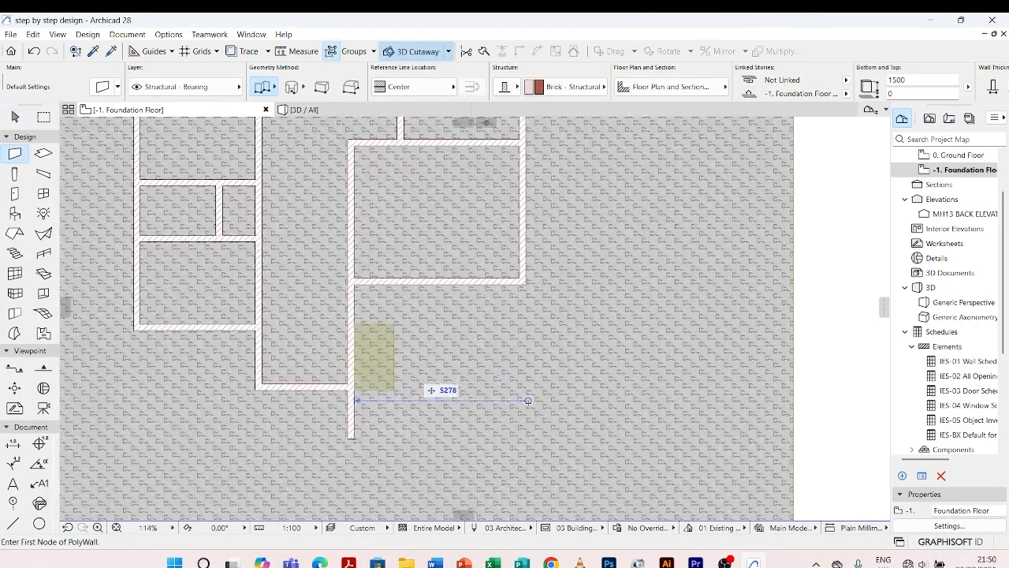
{"action": "left_click", "coordinate": [528, 406]}
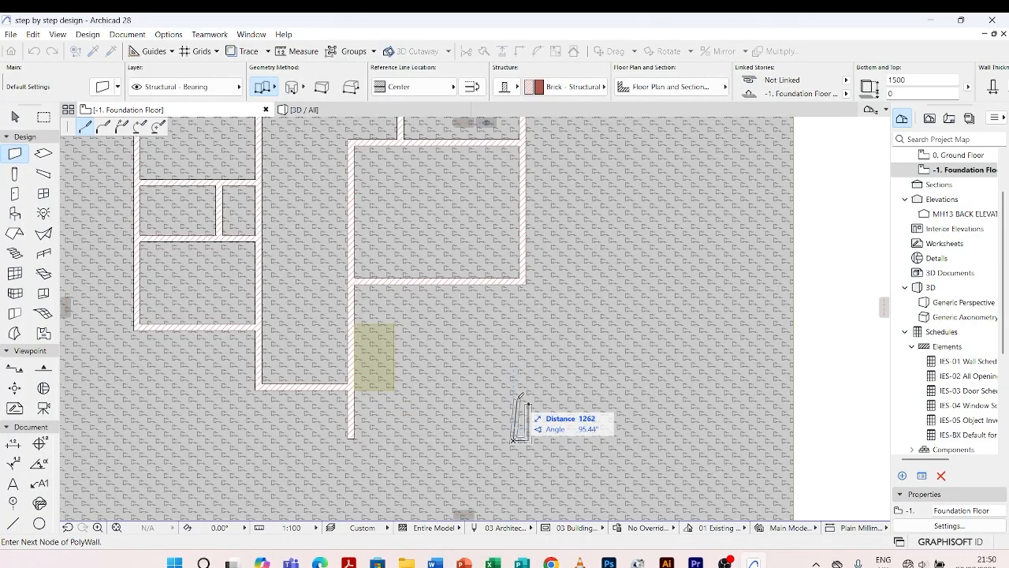
{"action": "left_click", "coordinate": [514, 400]}
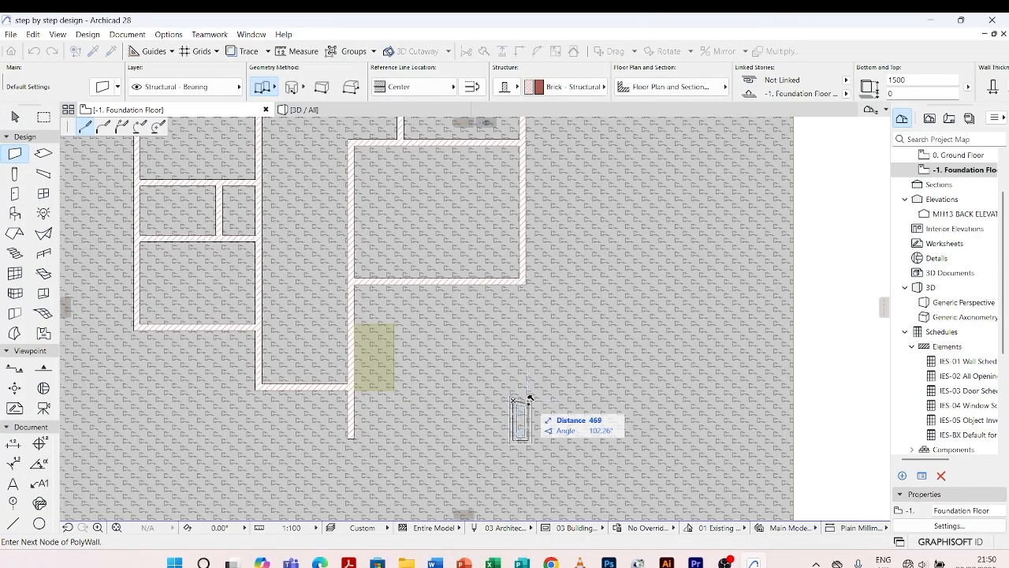
{"action": "double_click", "coordinate": [529, 400]}
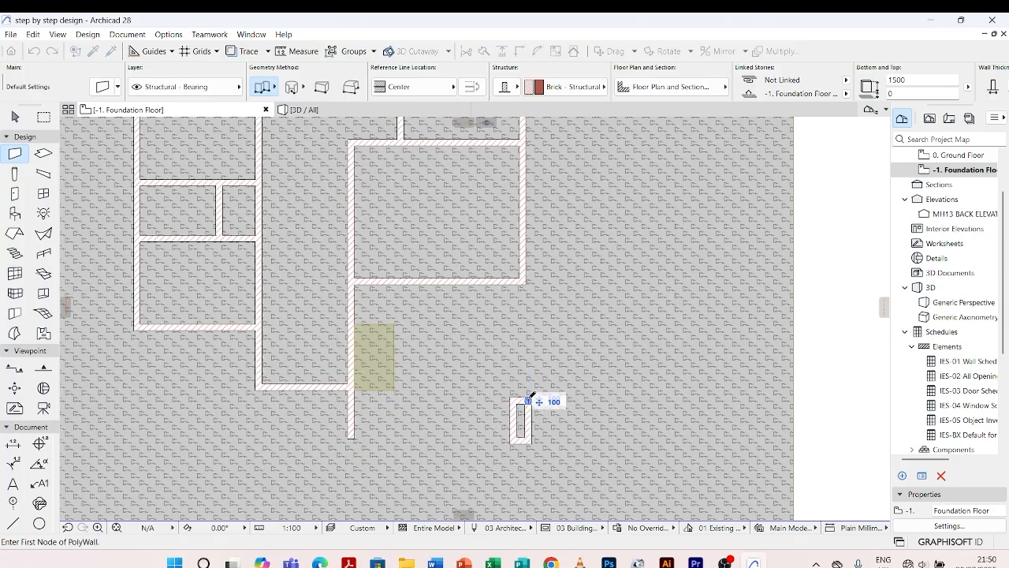
{"action": "key", "text": "Escape"}
In the 3D view, adjust the extended foundation wall's length so its end meets the outer corner of the staircase wall above
{"action": "left_click", "coordinate": [333, 111]}
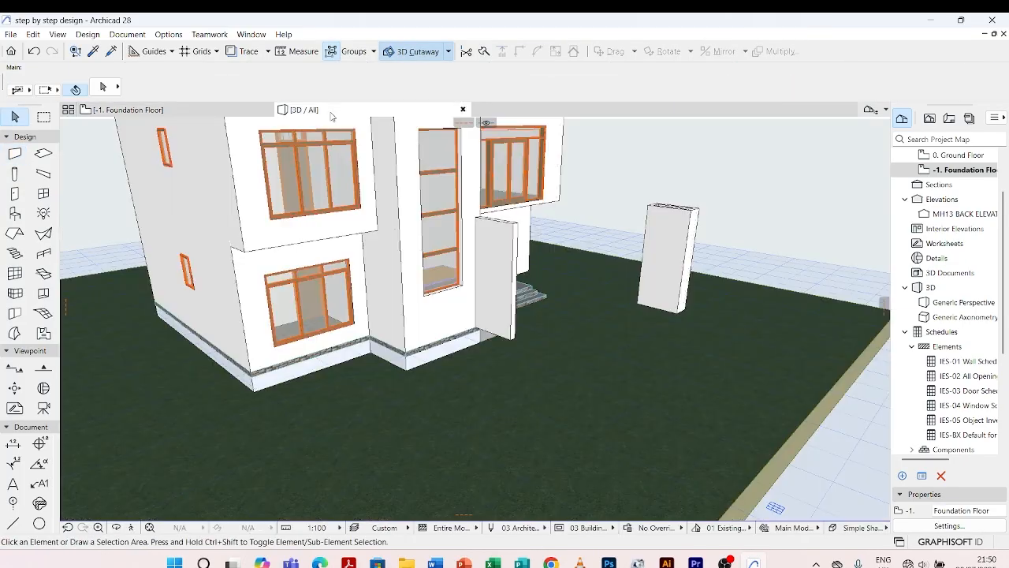
{"action": "scroll", "coordinate": [517, 355], "scroll_direction": "up", "scroll_amount": 2}
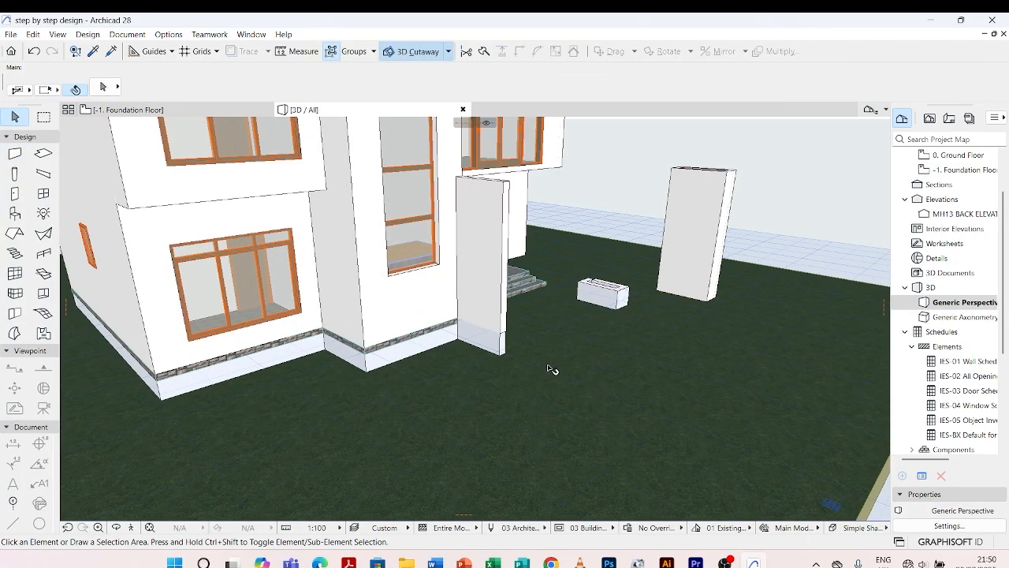
{"action": "scroll", "coordinate": [552, 369], "scroll_direction": "up", "scroll_amount": 2}
{"action": "left_click", "coordinate": [468, 339]}
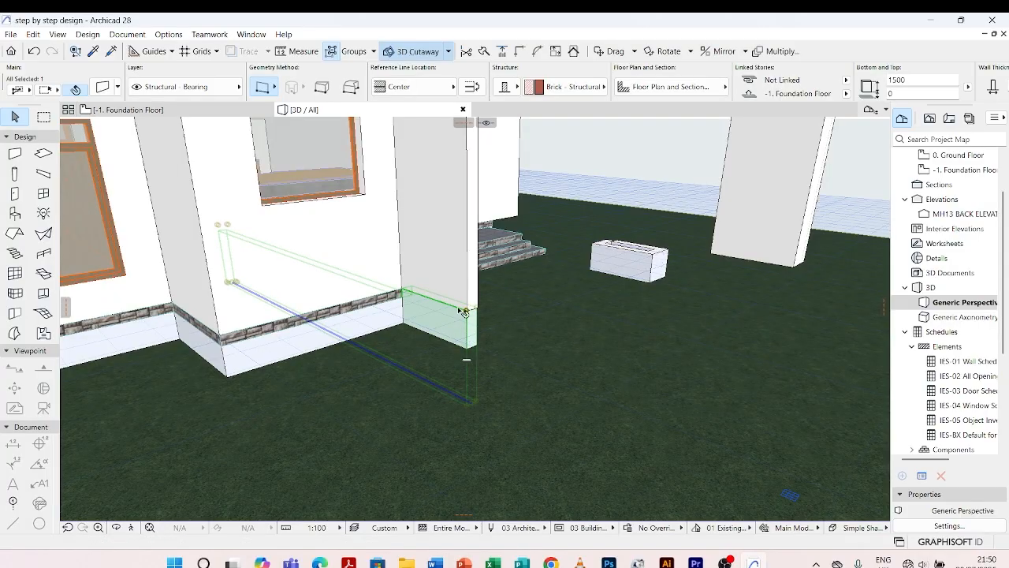
{"action": "scroll", "coordinate": [490, 359], "scroll_direction": "down", "scroll_amount": 2}
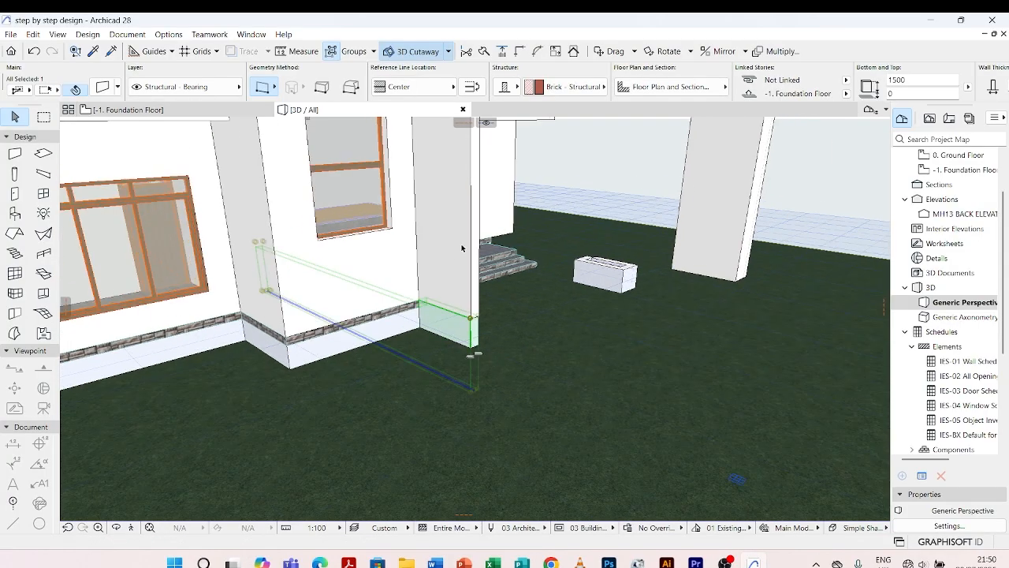
{"action": "scroll", "coordinate": [469, 315], "scroll_direction": "up", "scroll_amount": 1}
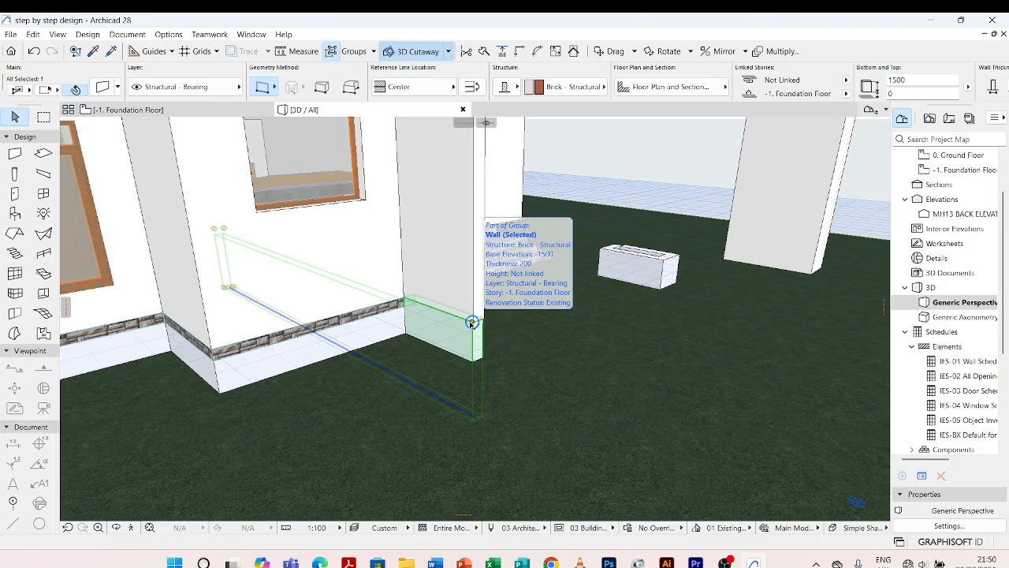
{"action": "left_click", "coordinate": [472, 322]}
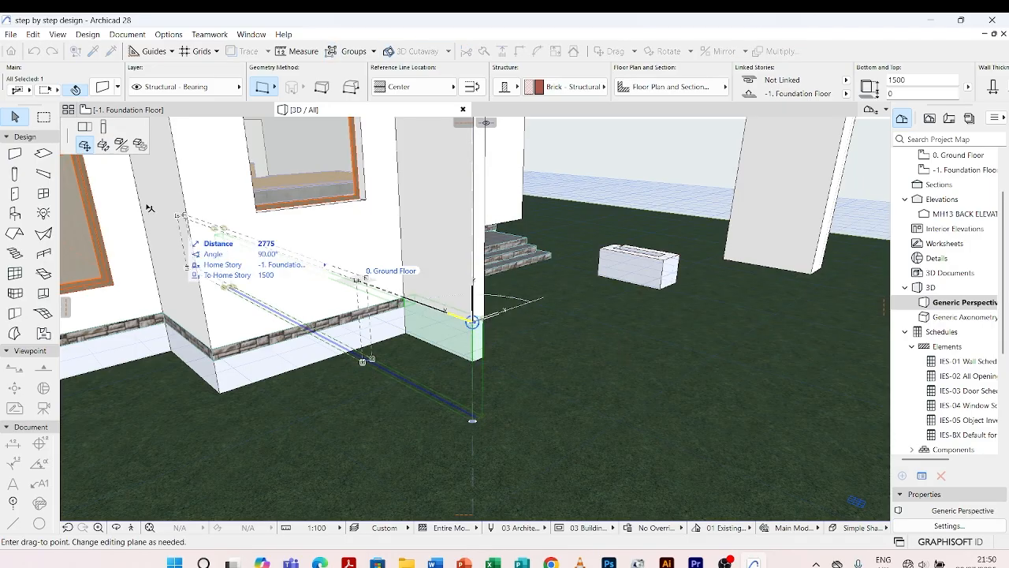
{"action": "left_click", "coordinate": [84, 126]}
{"action": "scroll", "coordinate": [484, 328], "scroll_direction": "up", "scroll_amount": 5}
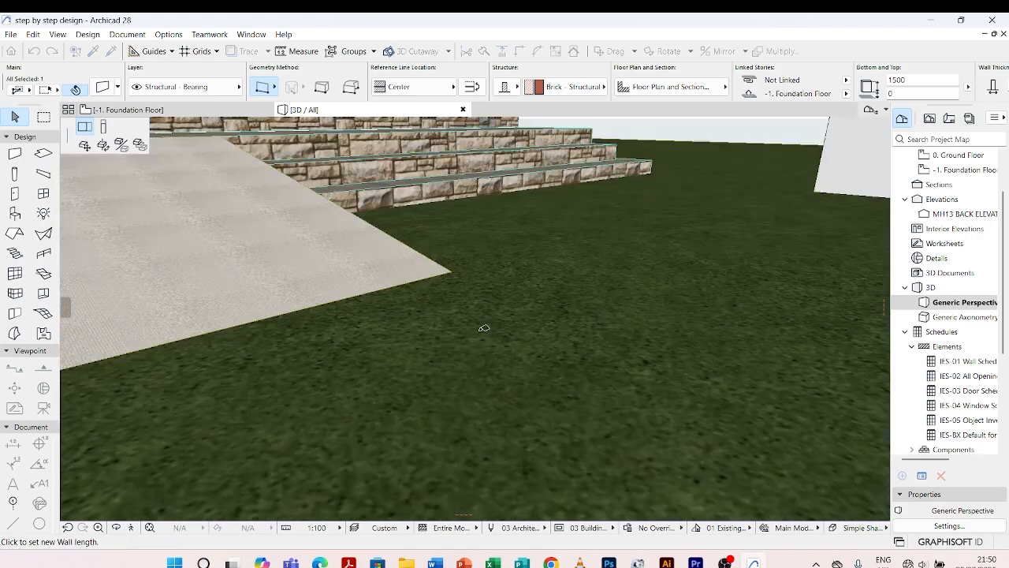
{"action": "scroll", "coordinate": [484, 328], "scroll_direction": "down", "scroll_amount": 5}
{"action": "scroll", "coordinate": [418, 346], "scroll_direction": "up", "scroll_amount": 2}
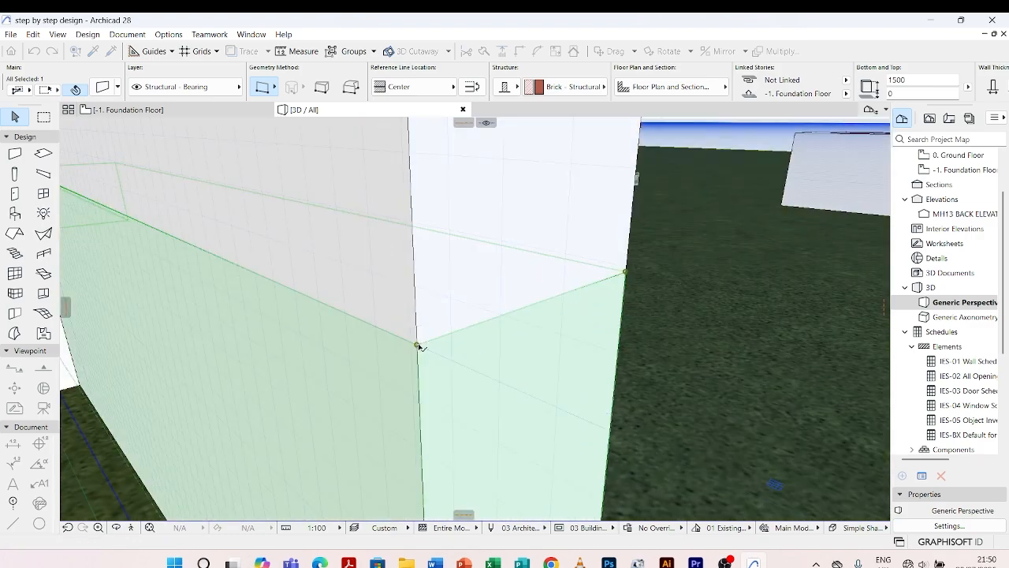
{"action": "left_click", "coordinate": [418, 345]}
{"action": "key", "text": "Escape"}
Set the thickness of all four walls of the rectangular foundation enclosure for the front pillar to 150 mm
{"action": "scroll", "coordinate": [411, 318], "scroll_direction": "down", "scroll_amount": 5}
{"action": "middle_click_drag", "start_coordinate": [372, 387], "coordinate": [367, 386], "text": "shift"}
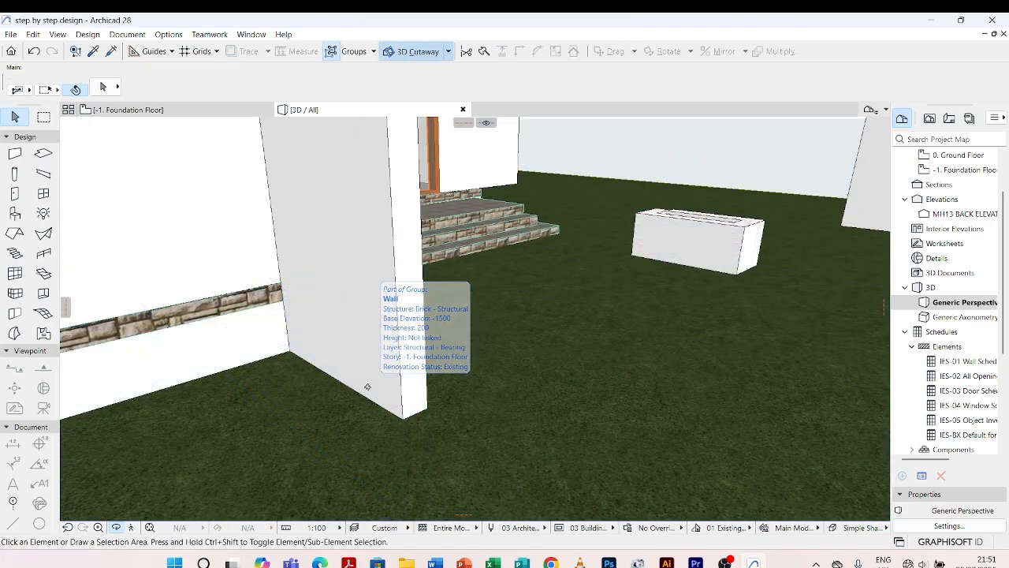
{"action": "scroll", "coordinate": [363, 388], "scroll_direction": "down", "scroll_amount": 1}
{"action": "middle_click_drag", "start_coordinate": [645, 334], "coordinate": [469, 329], "text": "shift"}
{"action": "scroll", "coordinate": [392, 329], "scroll_direction": "down", "scroll_amount": 3}
{"action": "scroll", "coordinate": [465, 346], "scroll_direction": "up", "scroll_amount": 3}
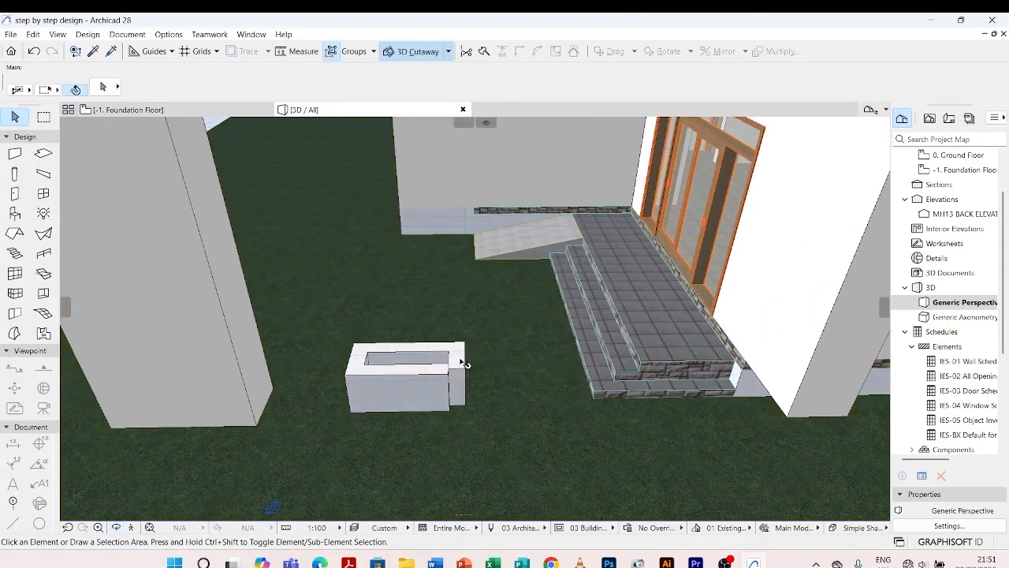
{"action": "left_click", "coordinate": [460, 365]}
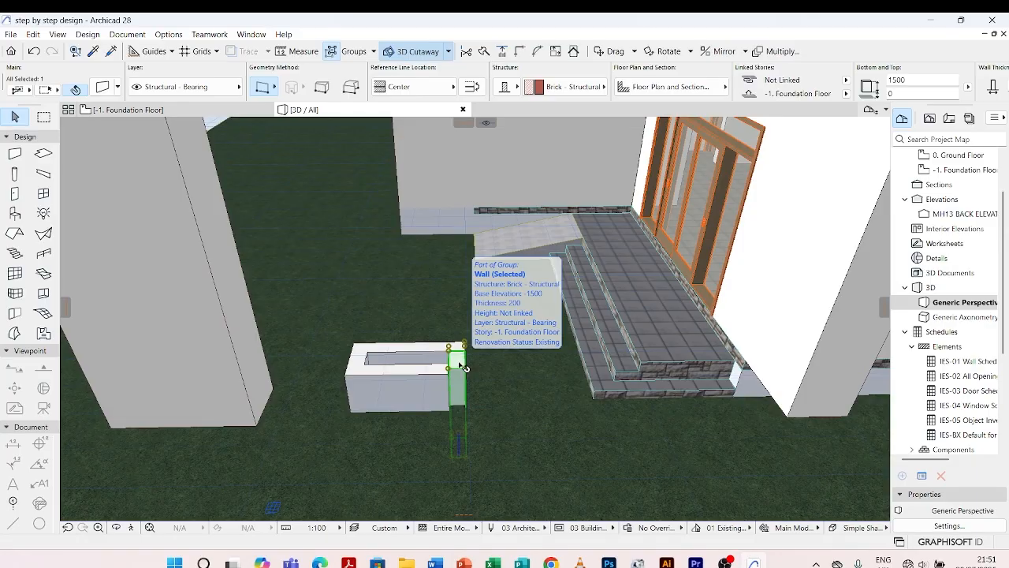
{"action": "left_click", "coordinate": [426, 348]}
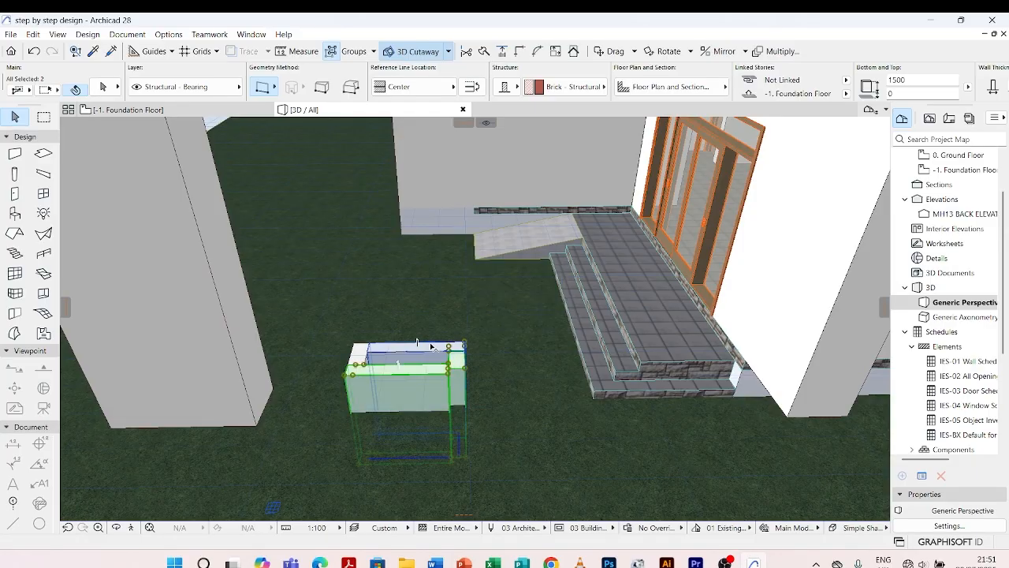
{"action": "left_click", "coordinate": [358, 356], "text": "shift"}
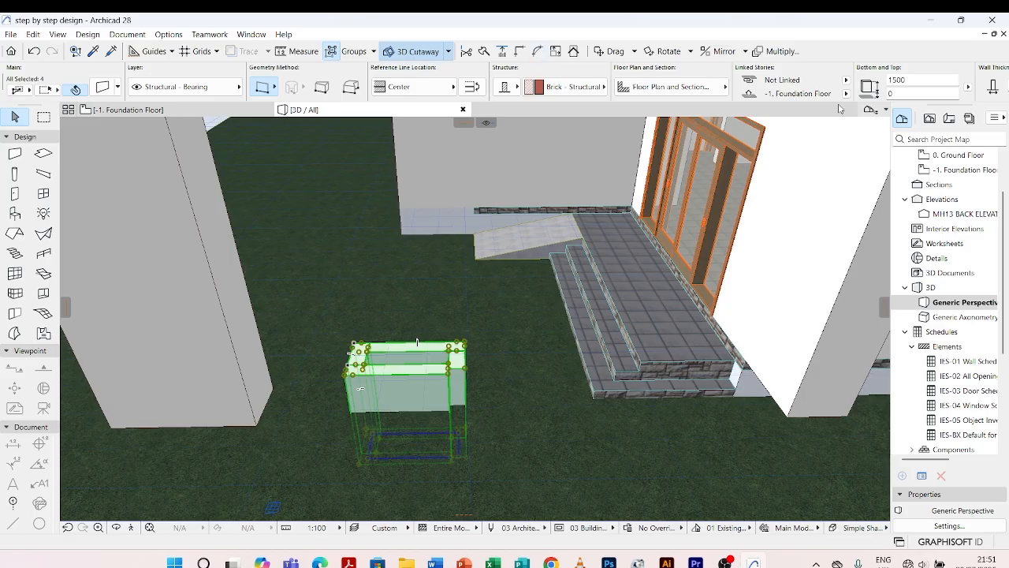
{"action": "scroll", "coordinate": [605, 98], "scroll_direction": "down", "scroll_amount": 2}
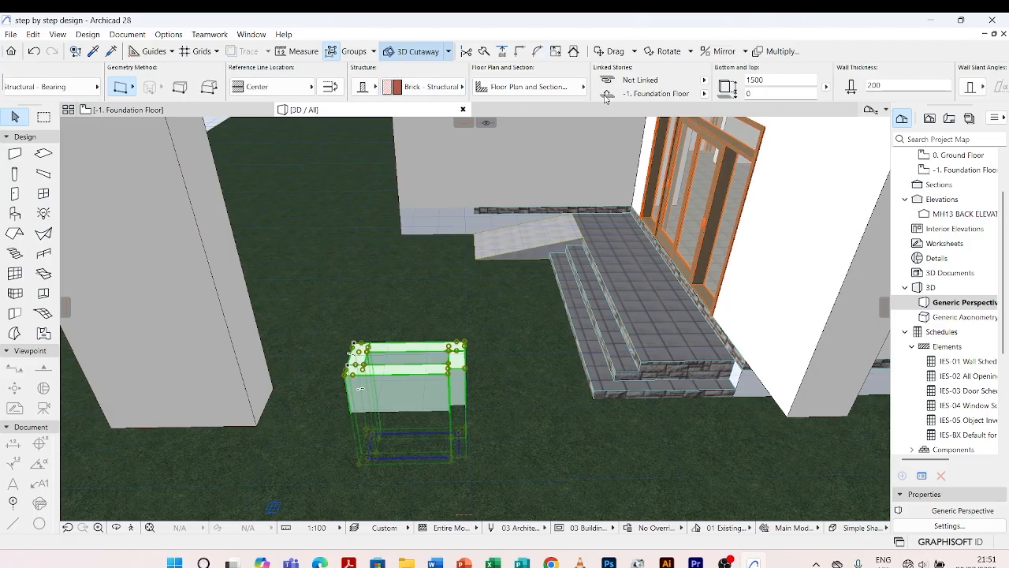
{"action": "left_click", "coordinate": [896, 83]}
{"action": "type", "text": "15"}
{"action": "key", "text": "Return"}
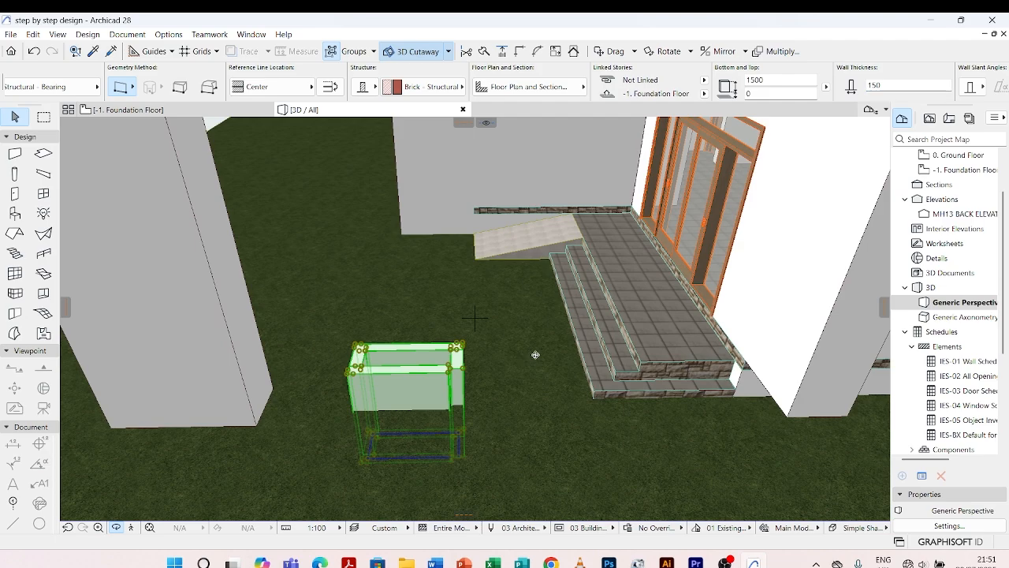
{"action": "scroll", "coordinate": [568, 363], "scroll_direction": "down", "scroll_amount": 3}
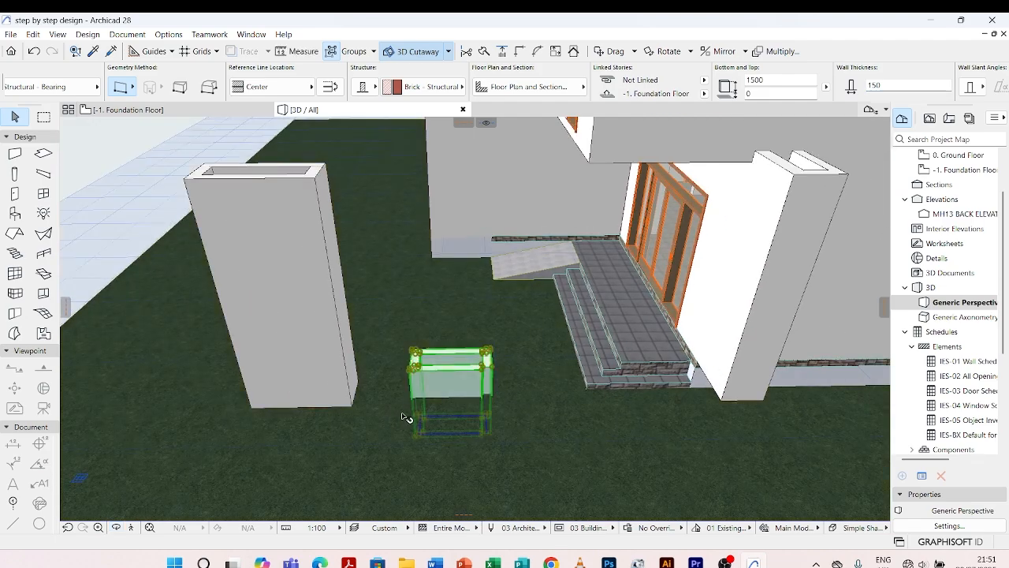
{"action": "key", "text": "Escape"}
Move the foundation enclosure's short end wall nearest the pillar so its top outer corner meets the pillar's bottom outer corner
{"action": "scroll", "coordinate": [358, 421], "scroll_direction": "up", "scroll_amount": 3}
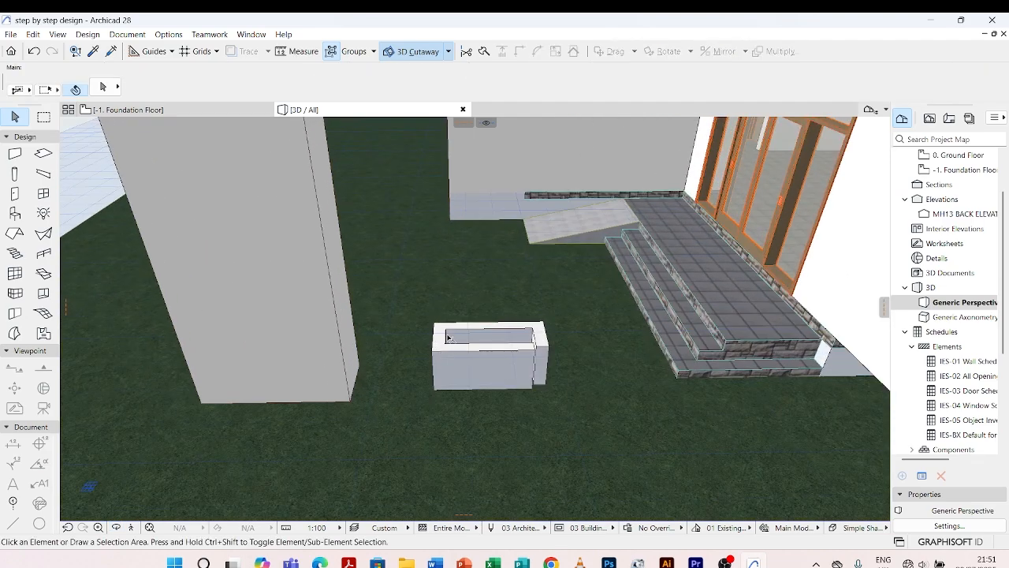
{"action": "left_click", "coordinate": [447, 335]}
{"action": "middle_click_drag", "start_coordinate": [447, 335], "coordinate": [450, 347], "text": "shift"}
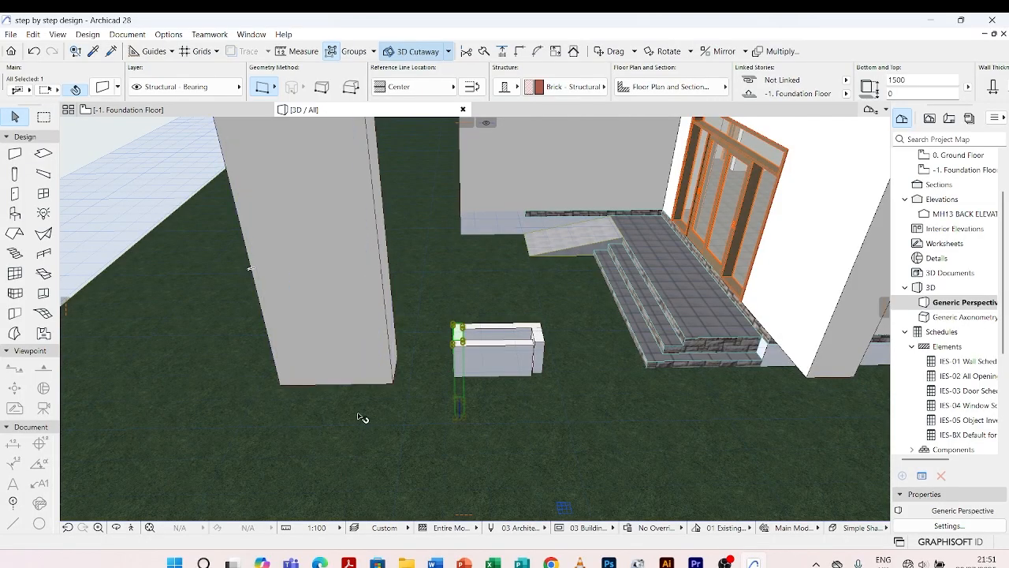
{"action": "middle_click_drag", "start_coordinate": [356, 413], "coordinate": [469, 414], "text": "shift"}
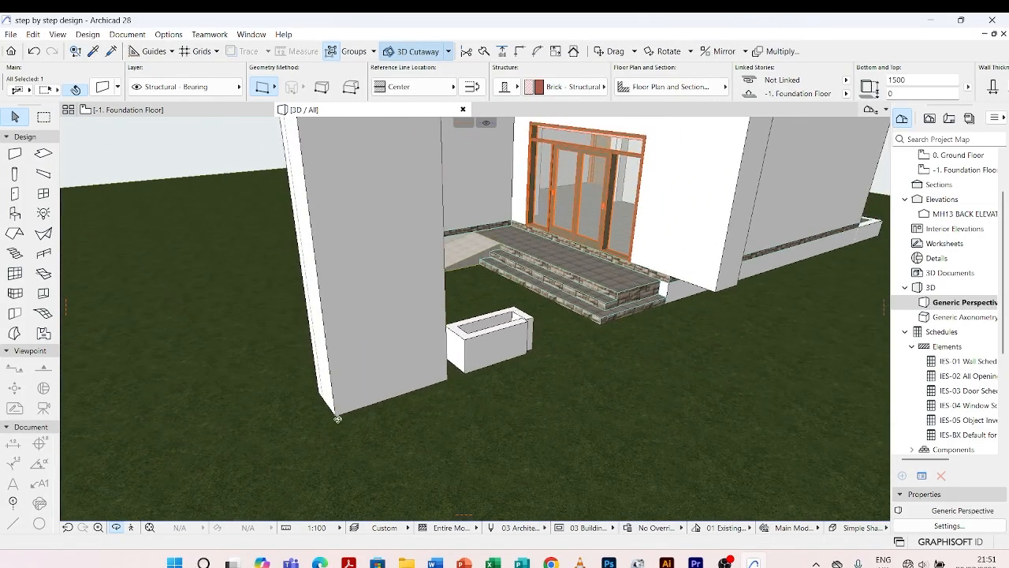
{"action": "left_click", "coordinate": [458, 327]}
{"action": "scroll", "coordinate": [456, 325], "scroll_direction": "up", "scroll_amount": 2}
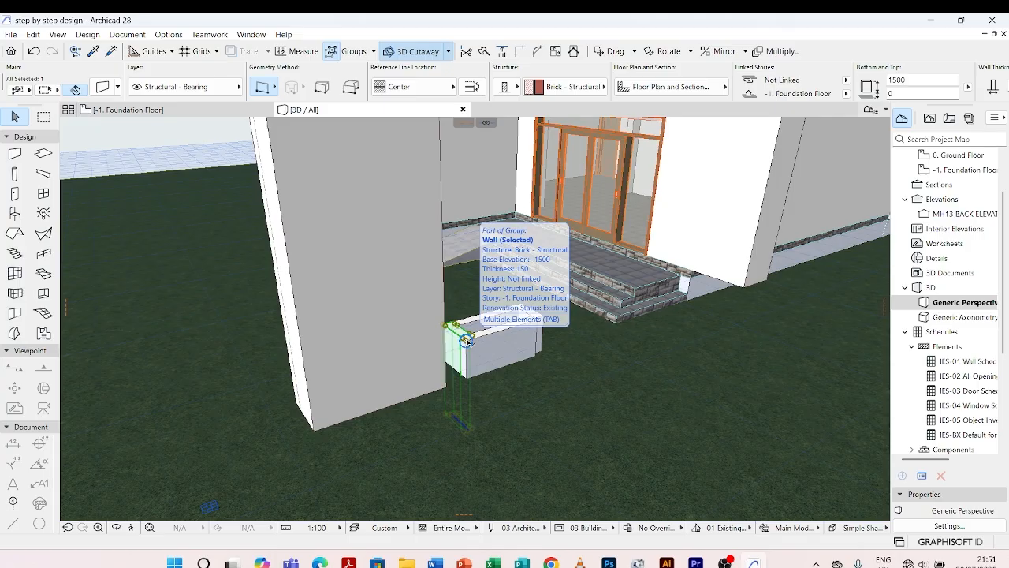
{"action": "key", "text": "ctrl+d"}
{"action": "left_click", "coordinate": [466, 341]}
{"action": "scroll", "coordinate": [307, 423], "scroll_direction": "up", "scroll_amount": 4}
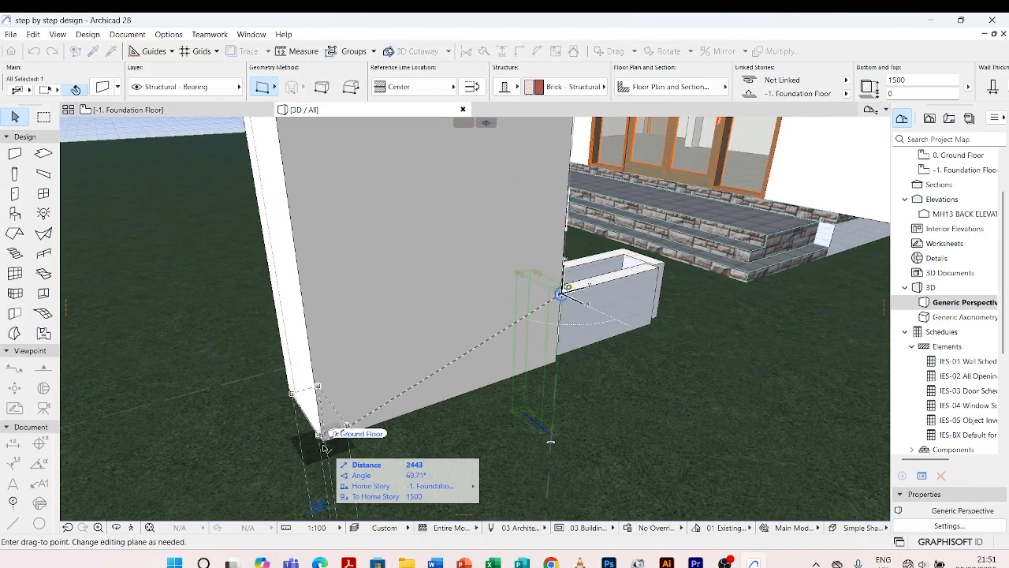
{"action": "left_click", "coordinate": [324, 447]}
{"action": "key", "text": "Escape"}
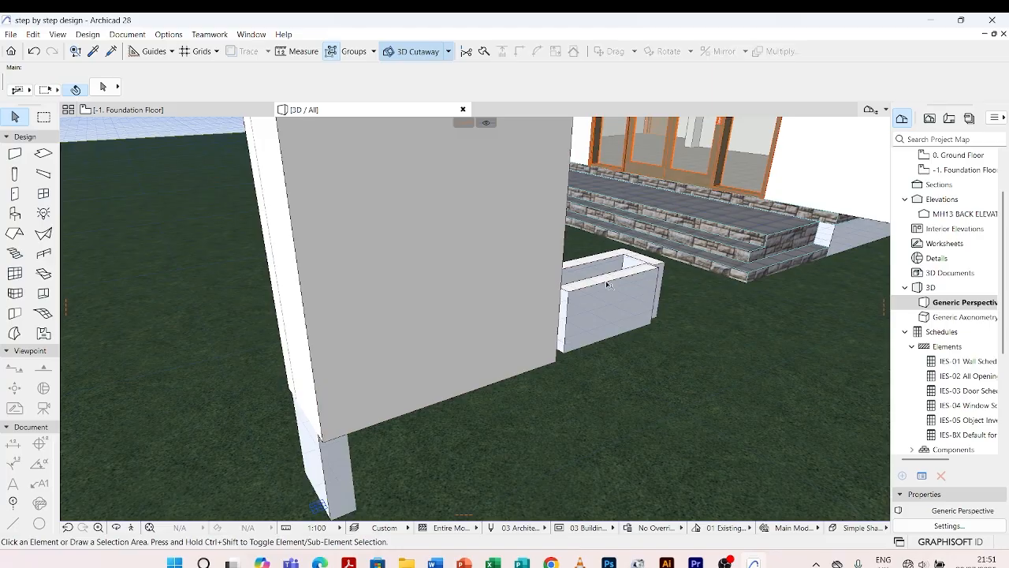
Move the enclosure's long front foundation wall under the pillar's wide face, matching its top corner to the same pillar corner
{"action": "left_click", "coordinate": [608, 285]}
{"action": "key", "text": "ctrl+d"}
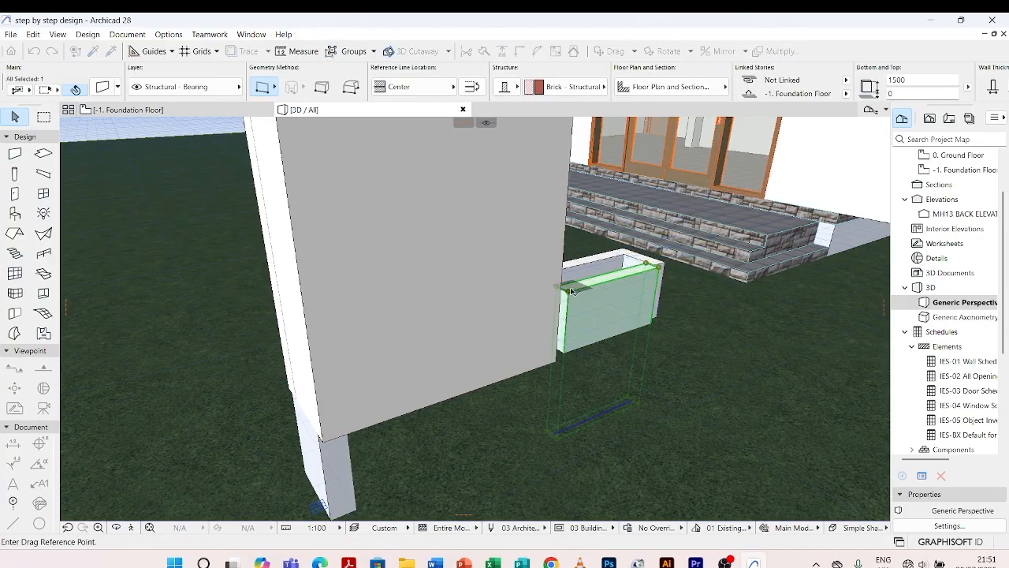
{"action": "left_click", "coordinate": [567, 291]}
{"action": "scroll", "coordinate": [373, 440], "scroll_direction": "up", "scroll_amount": 3}
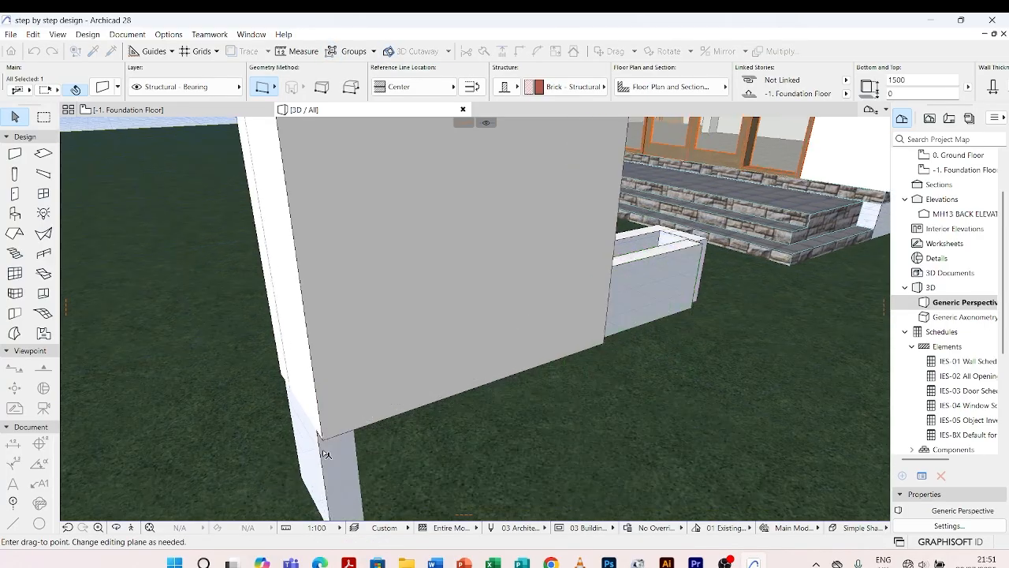
{"action": "left_click", "coordinate": [323, 438]}
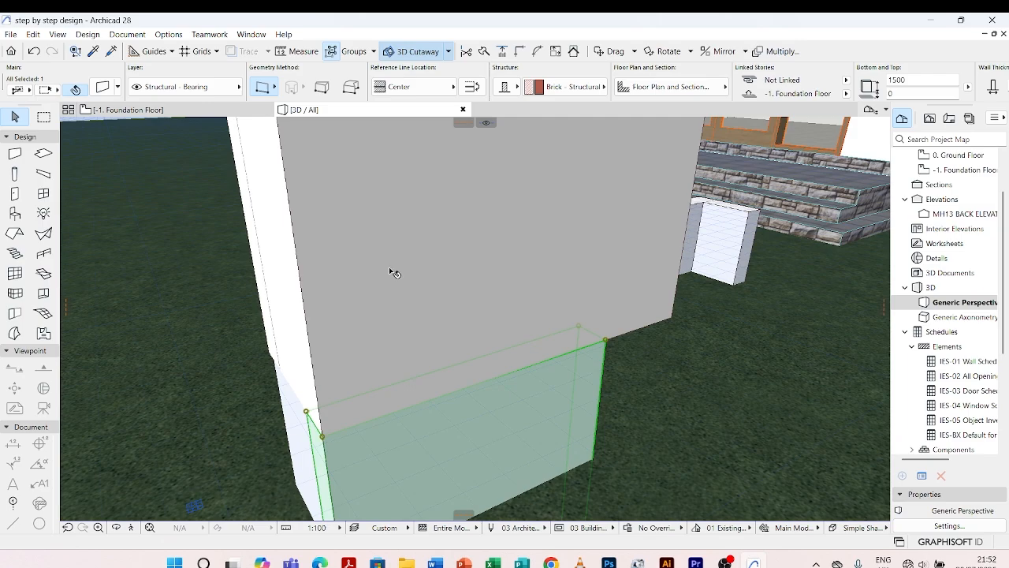
{"action": "key", "text": "Escape"}
{"action": "scroll", "coordinate": [387, 277], "scroll_direction": "down", "scroll_amount": 2}
{"action": "scroll", "coordinate": [460, 315], "scroll_direction": "down", "scroll_amount": 2}
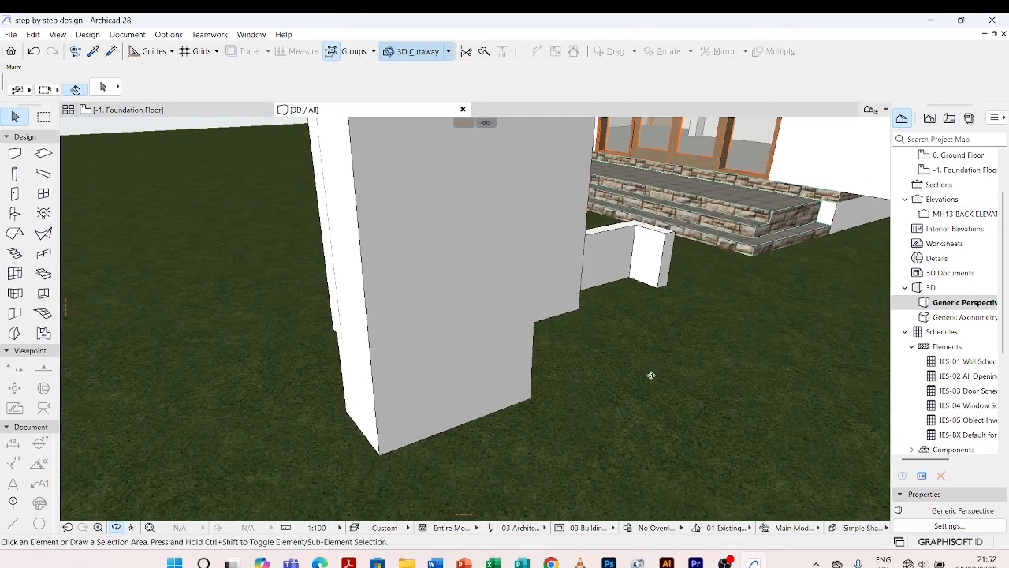
Move the enclosure's remaining short foundation wall beneath the pillar, snapping its top corner to the pillar's opposite front bottom corner
{"action": "middle_click_drag", "start_coordinate": [652, 375], "coordinate": [386, 334], "text": "shift"}
{"action": "scroll", "coordinate": [434, 333], "scroll_direction": "down", "scroll_amount": 3}
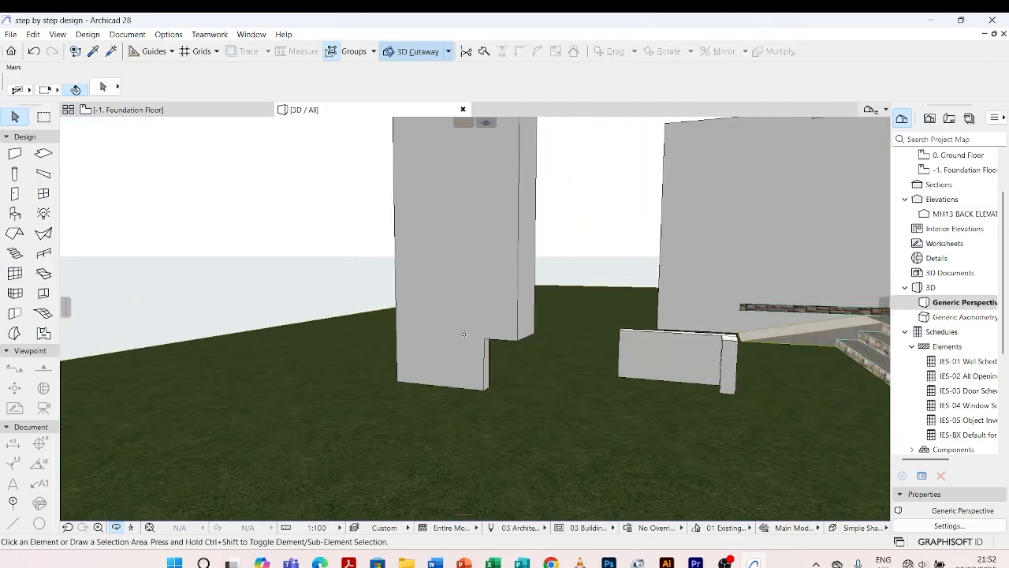
{"action": "left_click", "coordinate": [738, 345]}
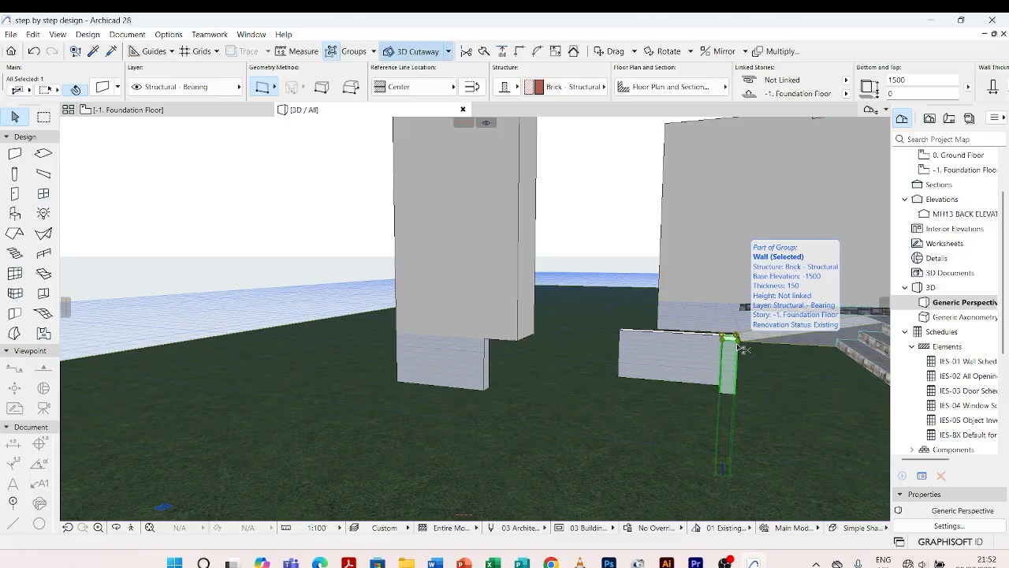
{"action": "key", "text": "ctrl+d"}
{"action": "left_click", "coordinate": [739, 344]}
{"action": "scroll", "coordinate": [547, 349], "scroll_direction": "up", "scroll_amount": 5}
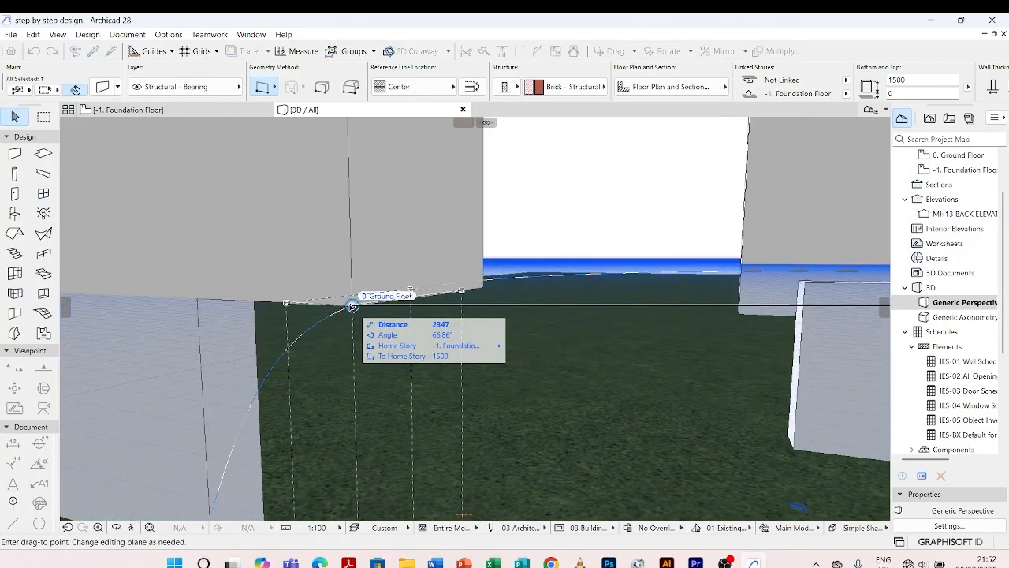
{"action": "left_click", "coordinate": [352, 306]}
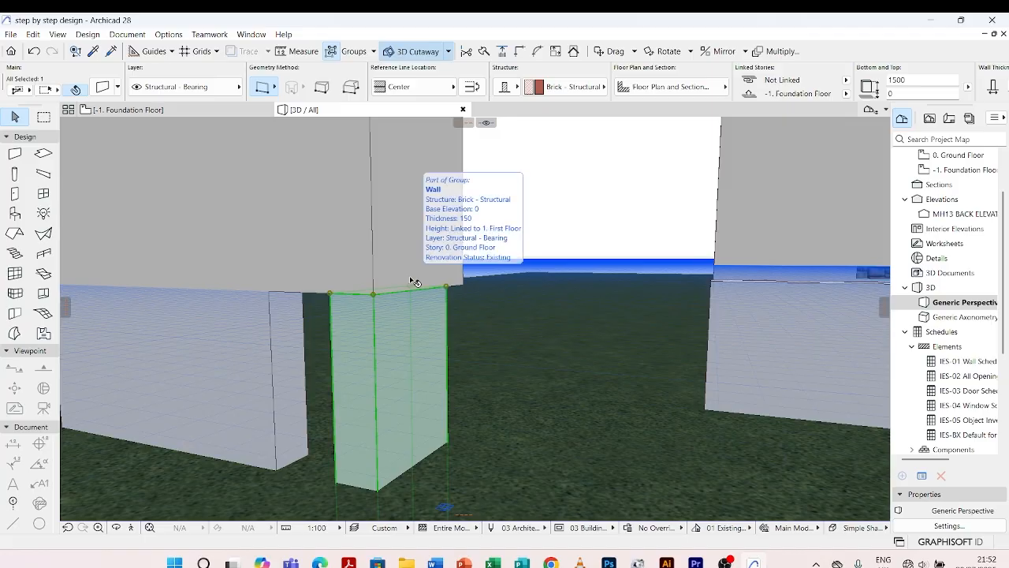
{"action": "key", "text": "Escape"}
Move the last long foundation wall beneath the pillar's back face, snapping its top corner to the pillar's rear bottom corner
{"action": "scroll", "coordinate": [471, 317], "scroll_direction": "down", "scroll_amount": 5}
{"action": "middle_click_drag", "start_coordinate": [507, 350], "coordinate": [466, 367], "text": "shift"}
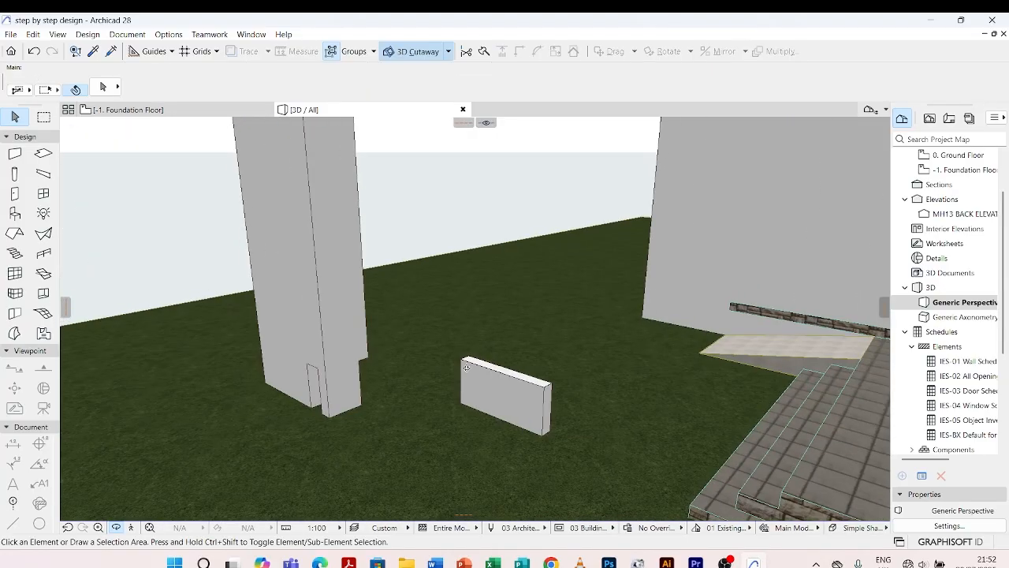
{"action": "scroll", "coordinate": [505, 378], "scroll_direction": "up", "scroll_amount": 3}
{"action": "left_click", "coordinate": [556, 381]}
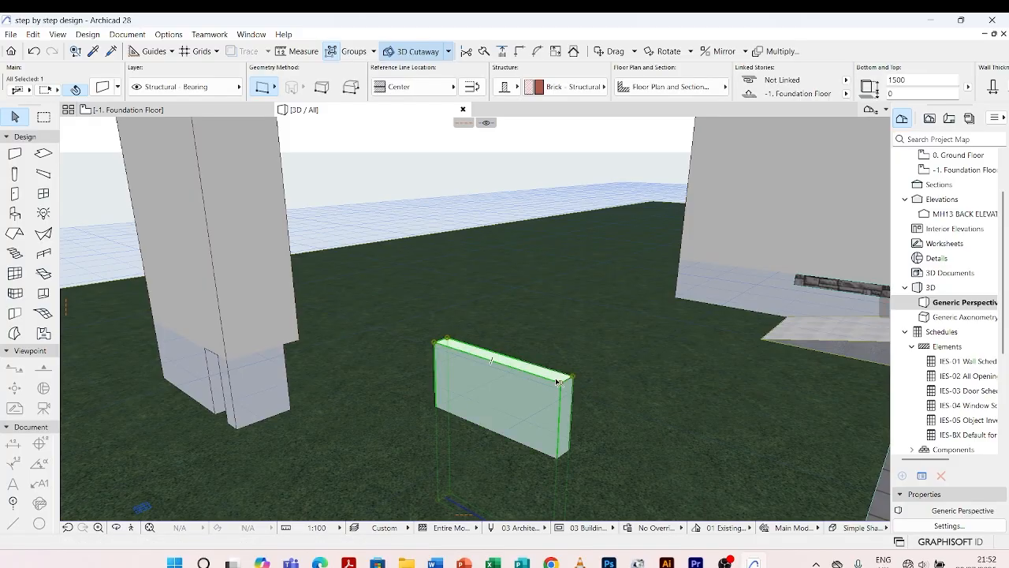
{"action": "key", "text": "ctrl+d"}
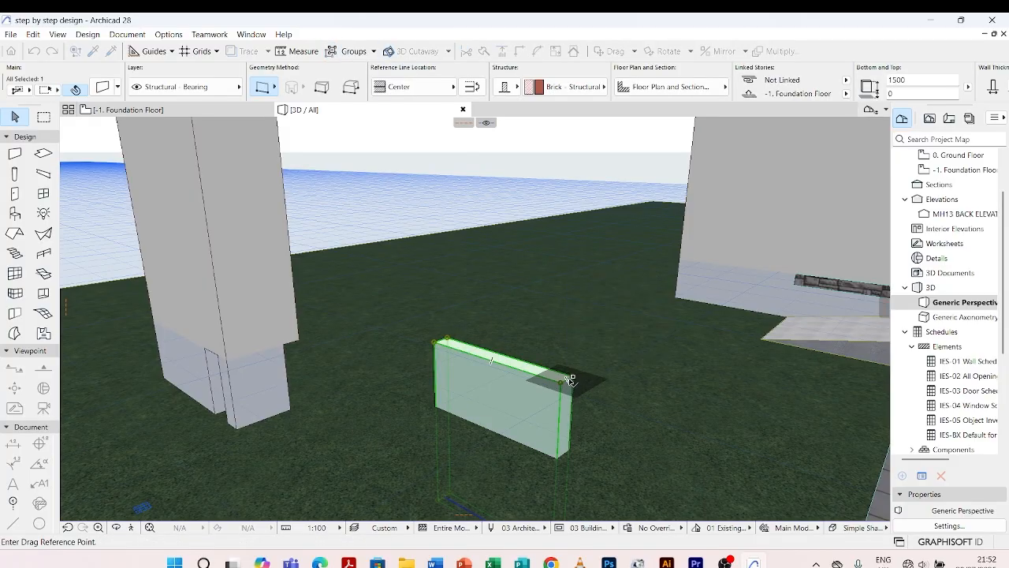
{"action": "left_click", "coordinate": [561, 382]}
{"action": "scroll", "coordinate": [300, 359], "scroll_direction": "up", "scroll_amount": 5}
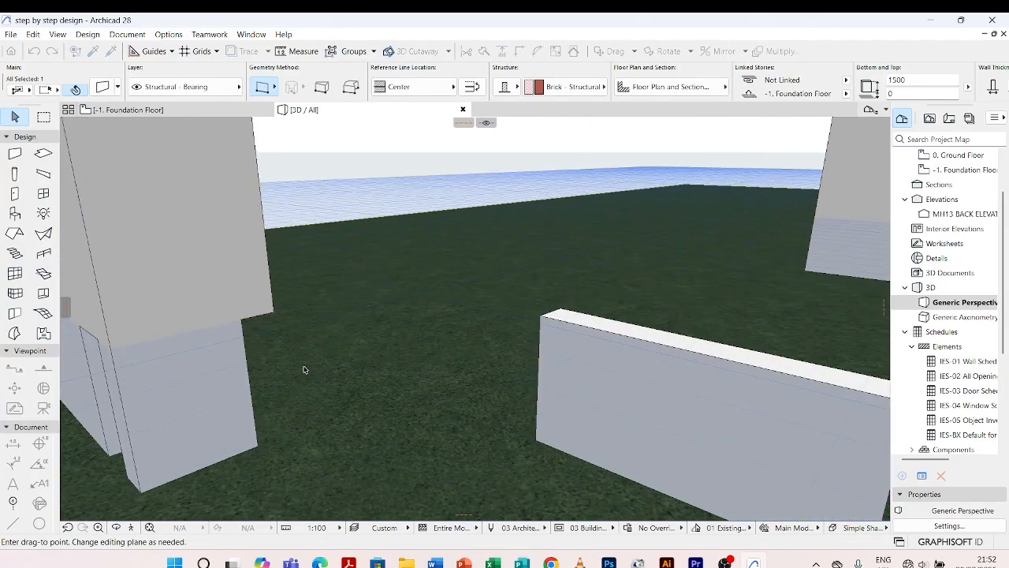
{"action": "scroll", "coordinate": [273, 335], "scroll_direction": "down", "scroll_amount": 4}
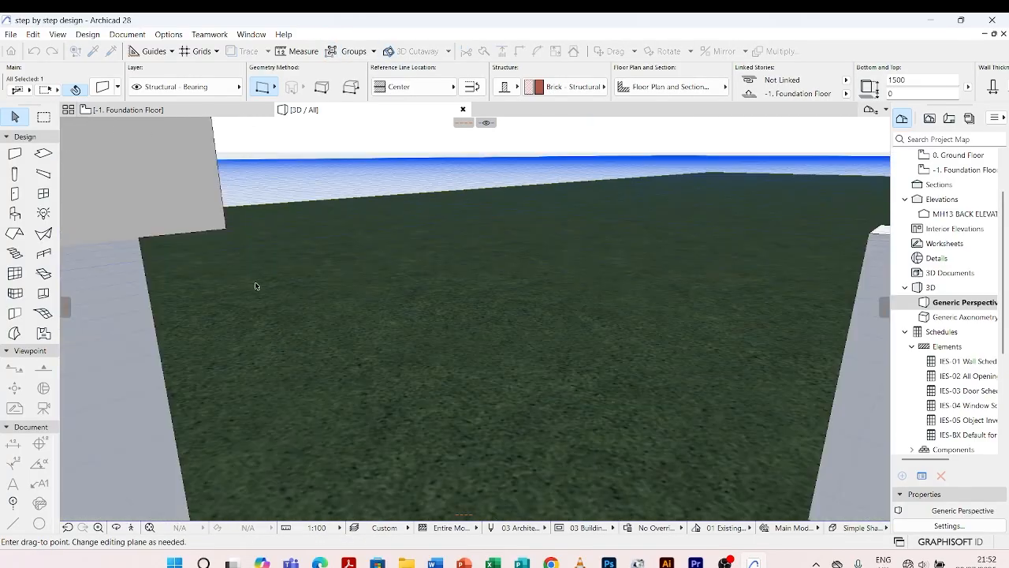
{"action": "left_click", "coordinate": [227, 231]}
{"action": "scroll", "coordinate": [398, 255], "scroll_direction": "down", "scroll_amount": 4}
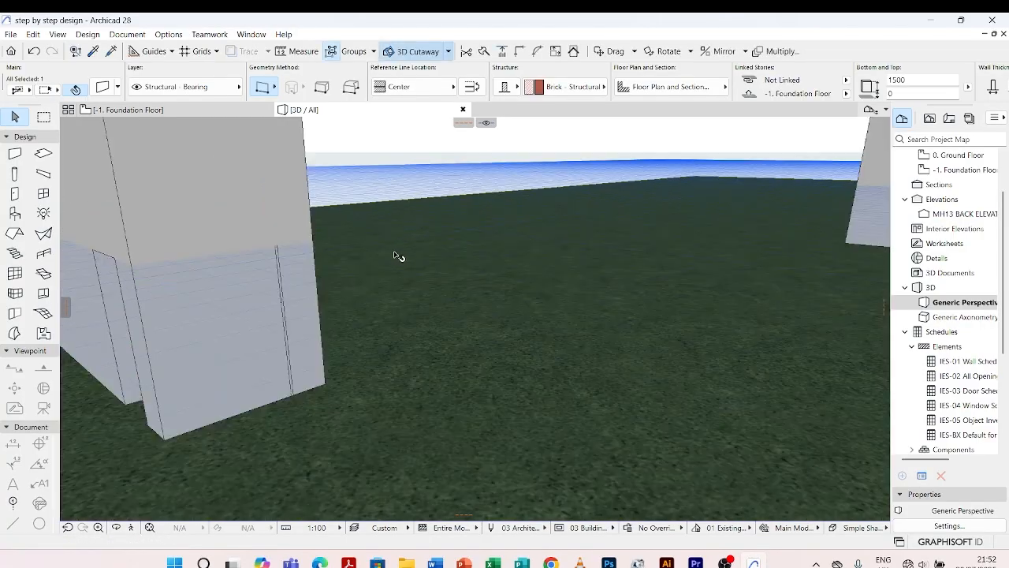
{"action": "key", "text": "Escape"}
Intersect the short foundation wall with the two long ones so the corners beneath the pillar close
{"action": "left_click", "coordinate": [338, 281]}
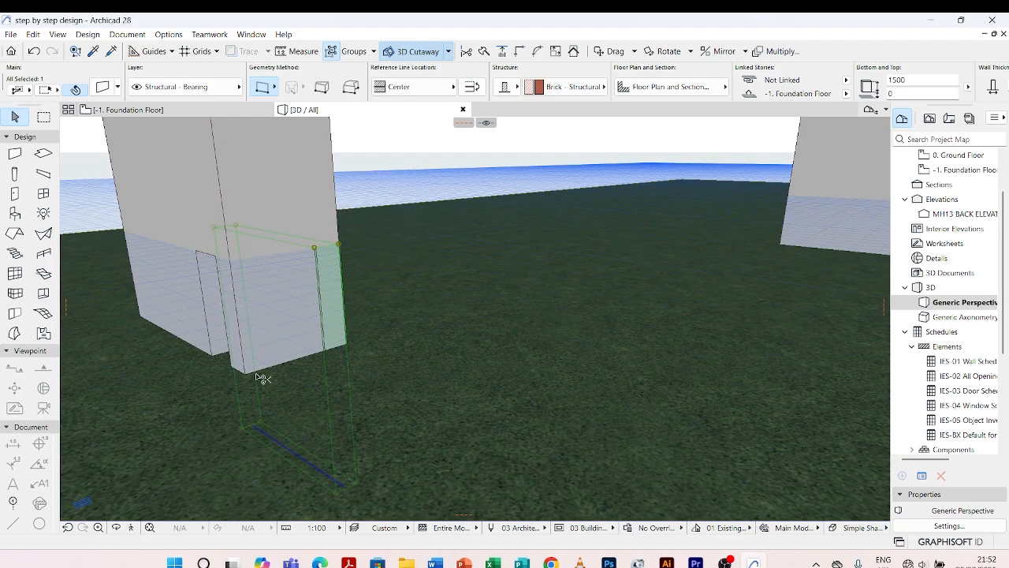
{"action": "scroll", "coordinate": [240, 372], "scroll_direction": "up", "scroll_amount": 3}
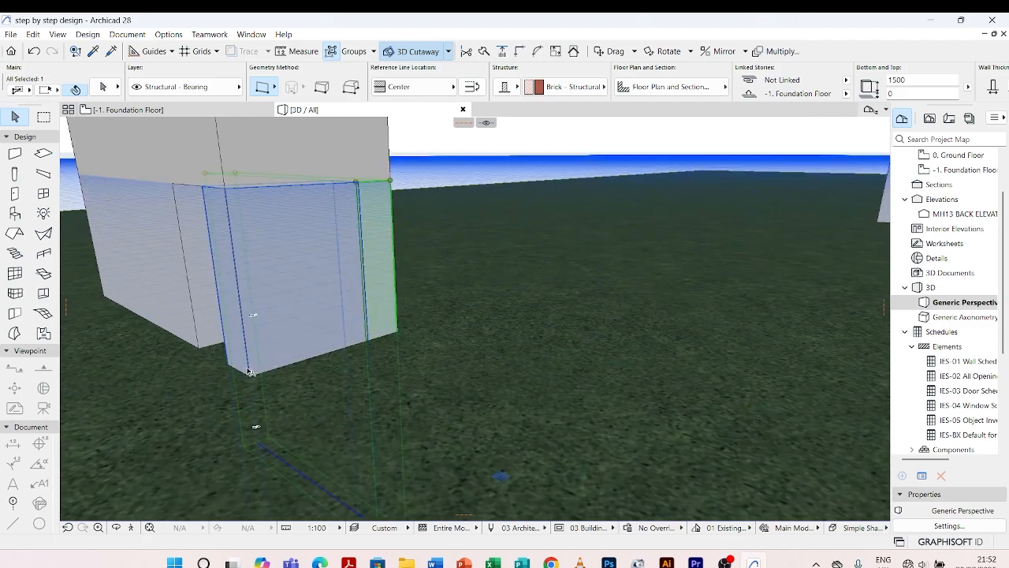
{"action": "left_click", "coordinate": [246, 367], "text": "shift"}
{"action": "left_click", "coordinate": [202, 313], "text": "shift"}
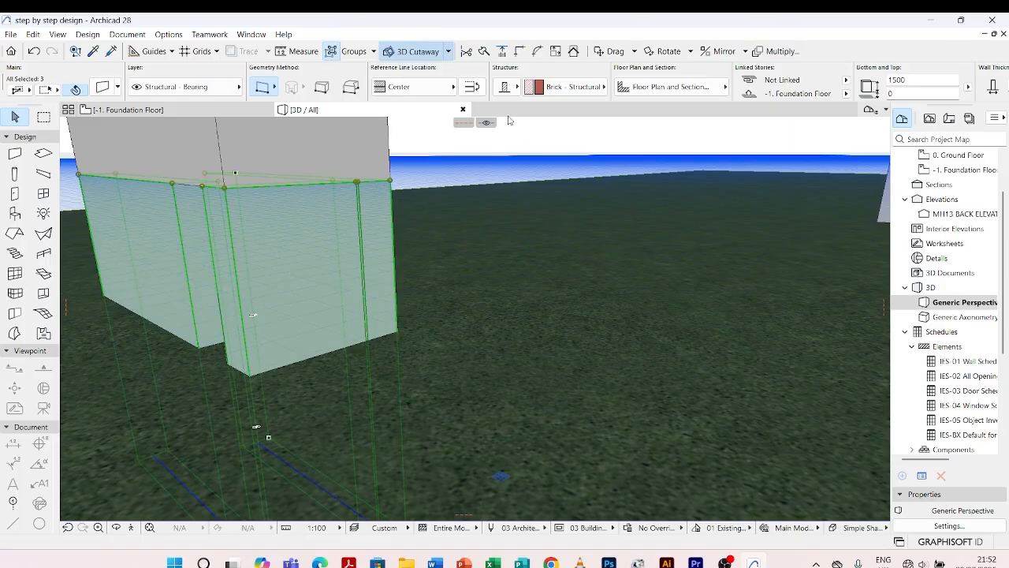
{"action": "key", "text": "Escape"}
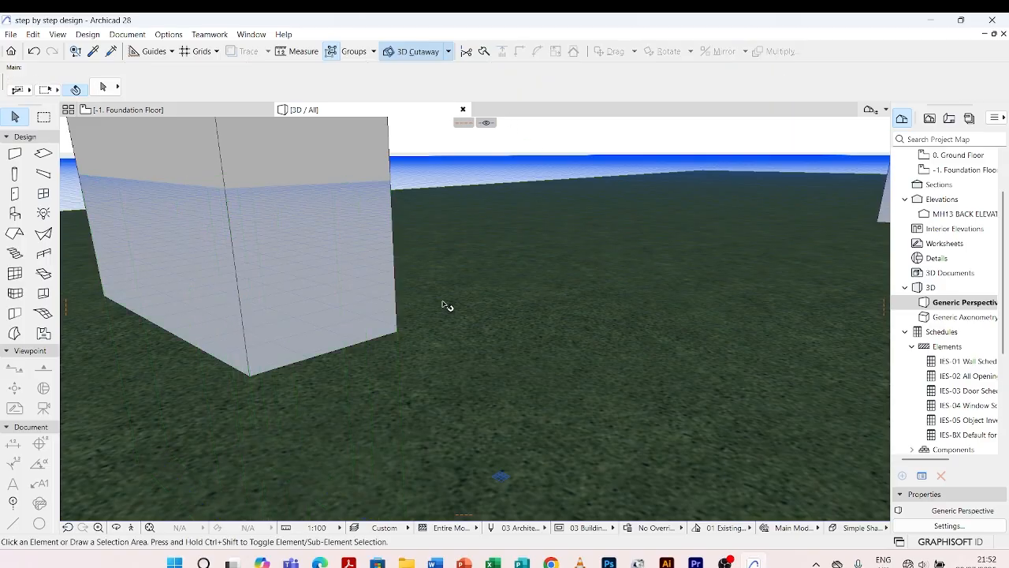
Intersect the long and short foundation walls at the open corner on the pillar's other side
{"action": "middle_click_drag", "start_coordinate": [446, 305], "coordinate": [521, 331], "text": "shift"}
{"action": "left_click", "coordinate": [520, 331]}
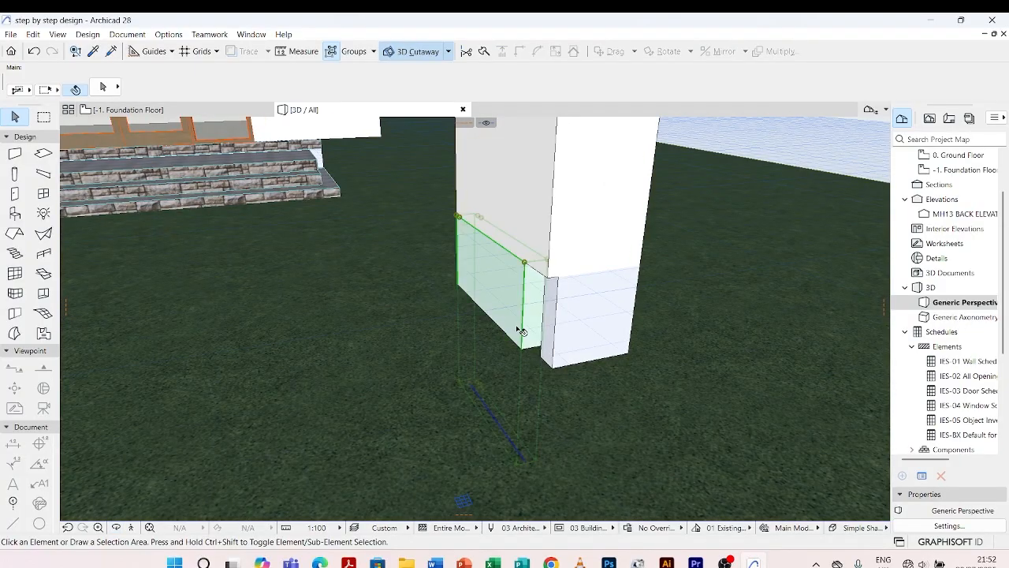
{"action": "left_click", "coordinate": [562, 348], "text": "shift"}
{"action": "left_click", "coordinate": [519, 50]}
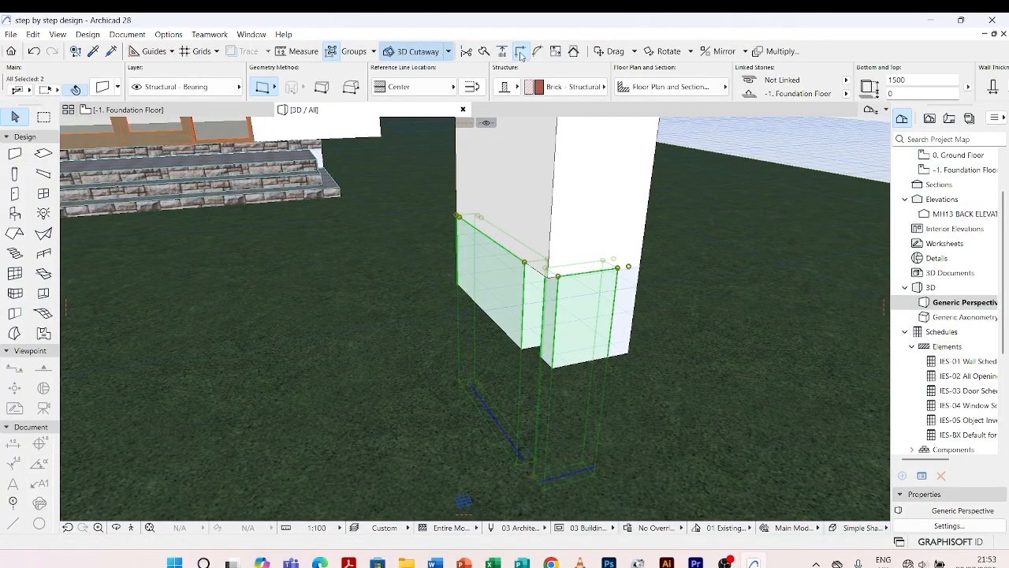
{"action": "key", "text": "Escape"}
{"action": "scroll", "coordinate": [592, 372], "scroll_direction": "down", "scroll_amount": 3}
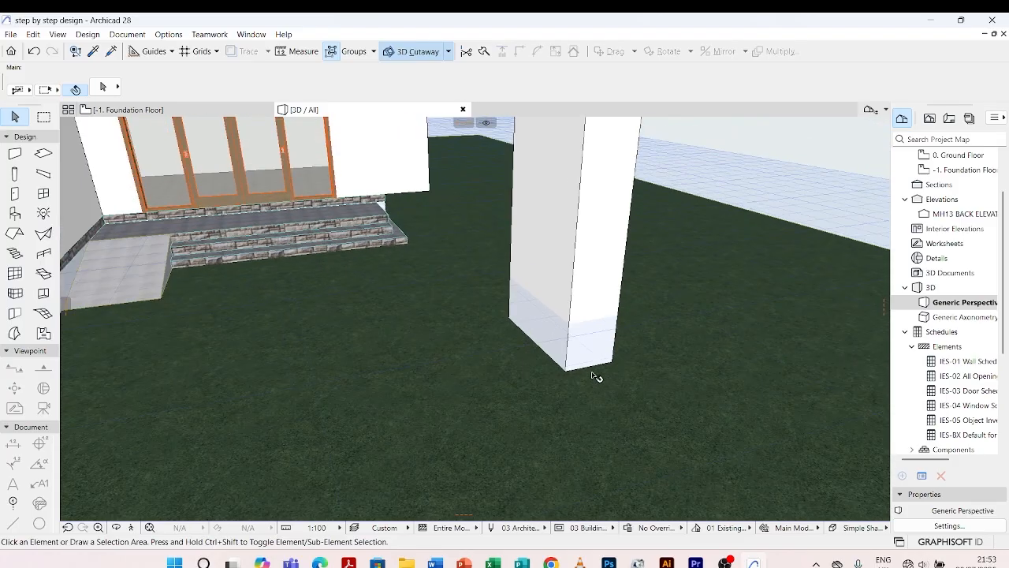
Examine the pillars and extended walls around the front entrance from several angles in 3D
{"action": "middle_click_drag", "start_coordinate": [592, 372], "coordinate": [305, 400], "text": "shift"}
{"action": "scroll", "coordinate": [480, 412], "scroll_direction": "down", "scroll_amount": 4}
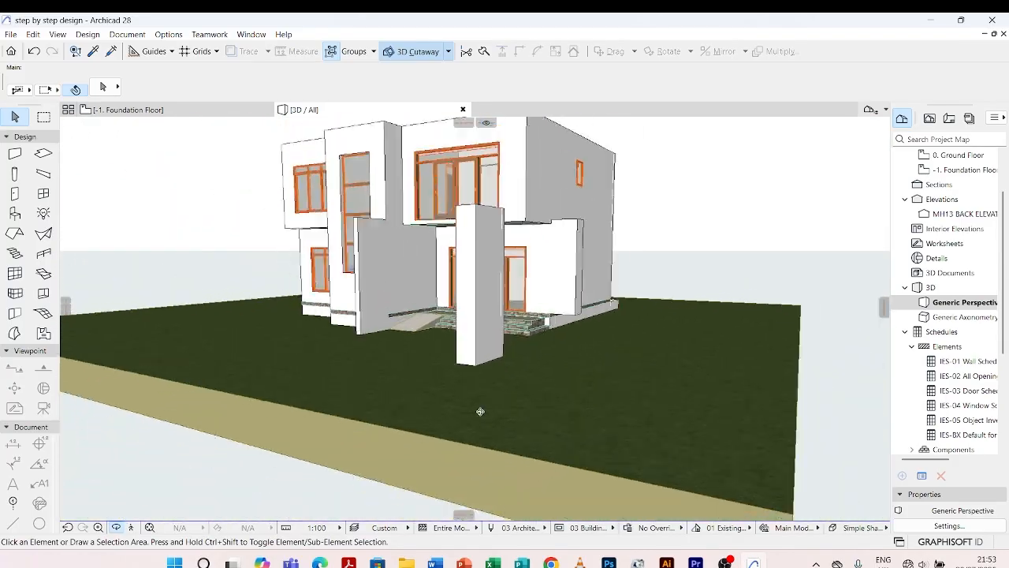
{"action": "middle_click_drag", "start_coordinate": [362, 345], "coordinate": [498, 375], "text": "shift"}
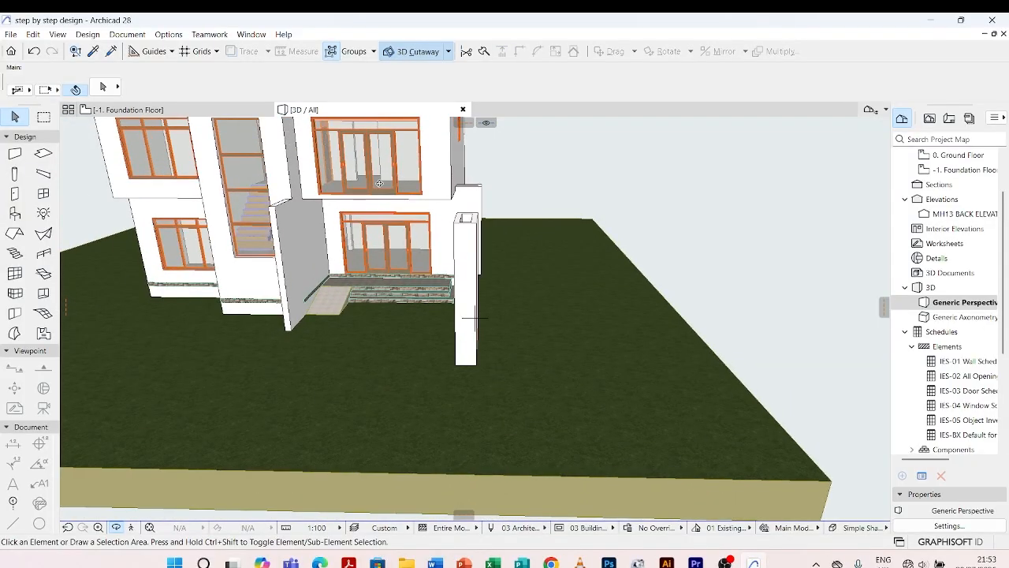
{"action": "middle_click_drag", "start_coordinate": [379, 183], "coordinate": [307, 286], "text": "shift"}
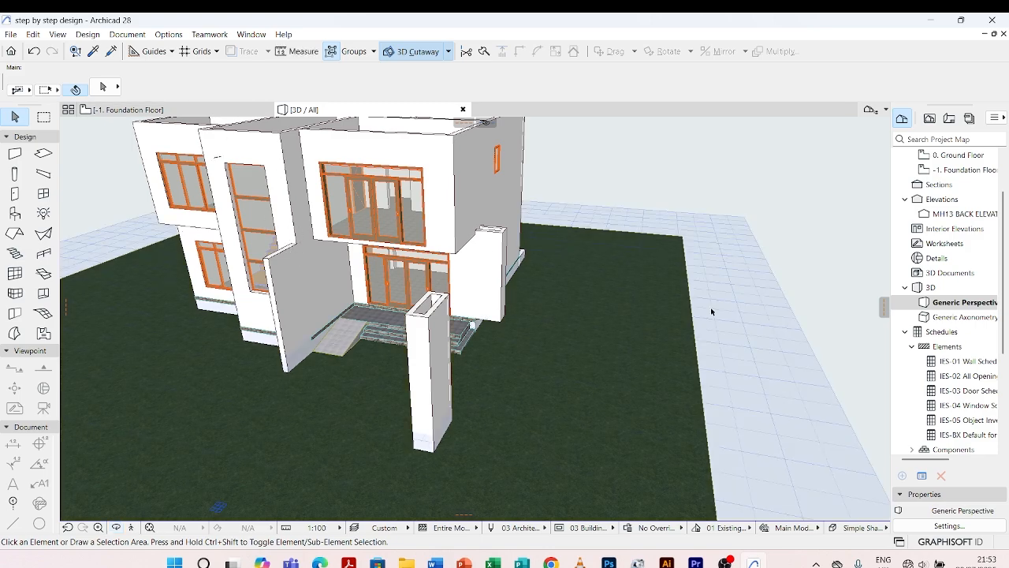
{"action": "scroll", "coordinate": [711, 312], "scroll_direction": "down", "scroll_amount": 1}
{"action": "scroll", "coordinate": [938, 175], "scroll_direction": "up", "scroll_amount": 1}
{"action": "scroll", "coordinate": [939, 175], "scroll_direction": "up", "scroll_amount": 1}
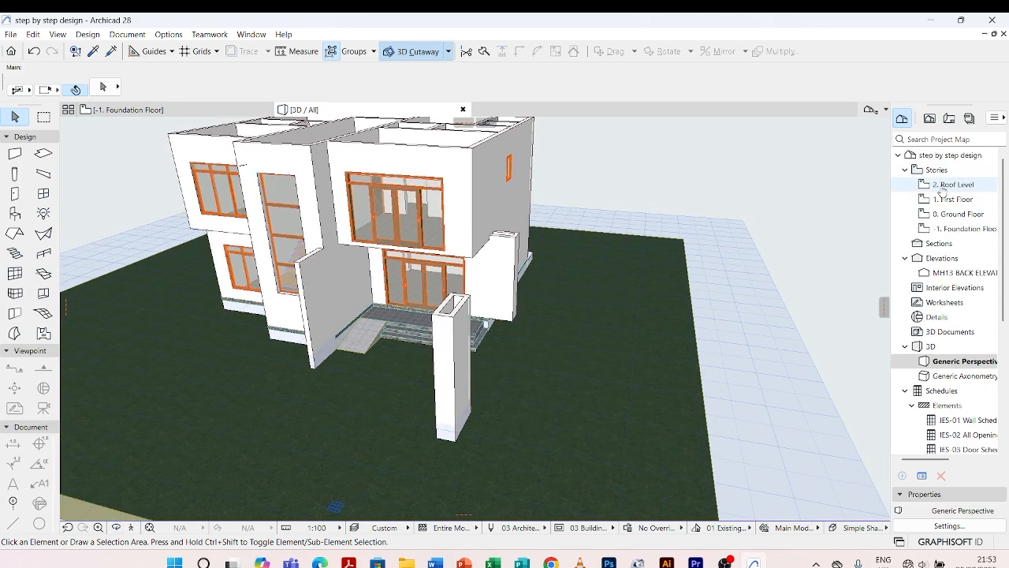
Open the First Floor plan and show the story below the current one as trace reference
{"action": "double_click", "coordinate": [951, 200]}
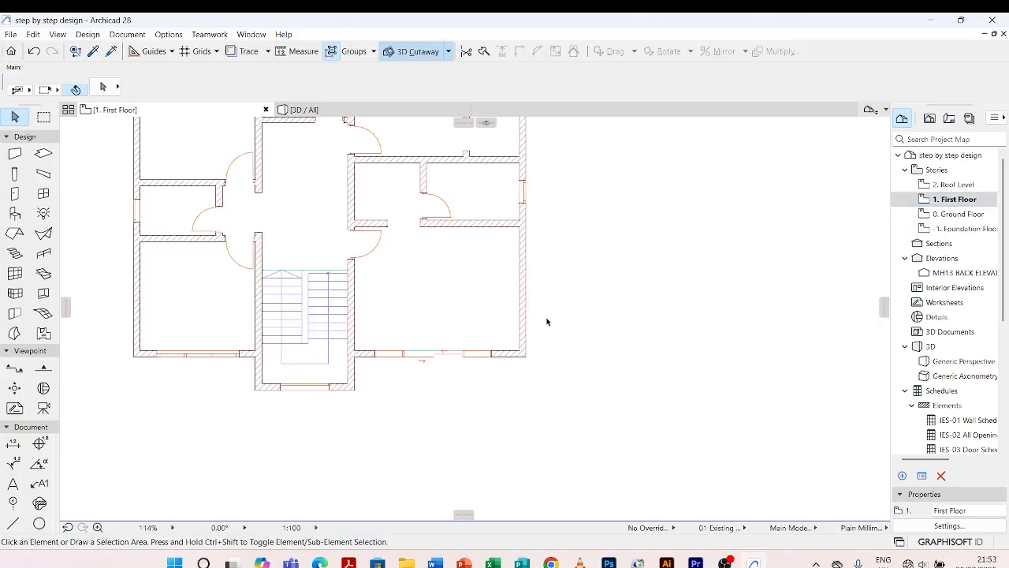
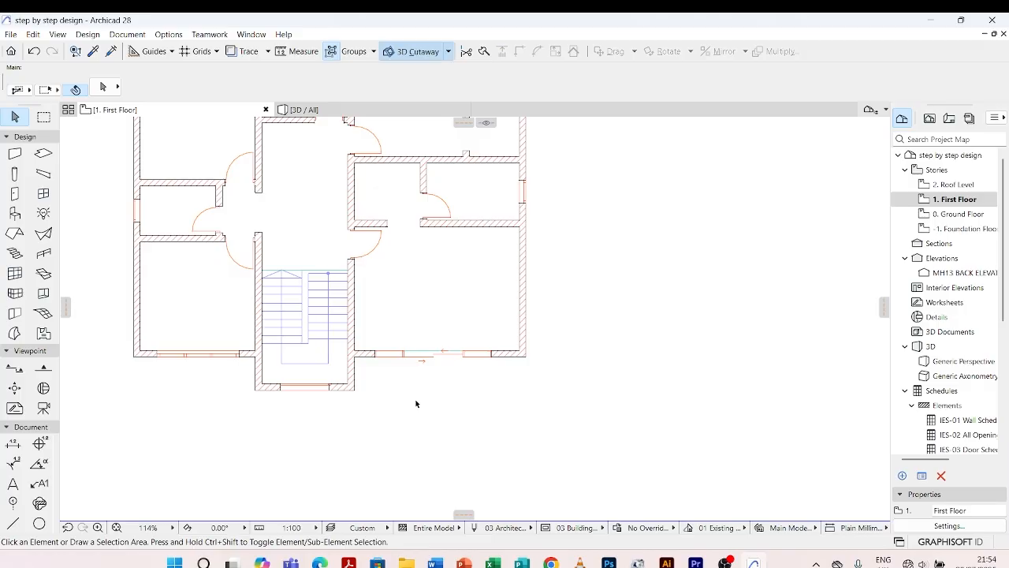
{"action": "key", "text": "alt+F2"}
{"action": "scroll", "coordinate": [415, 403], "scroll_direction": "down", "scroll_amount": 2}
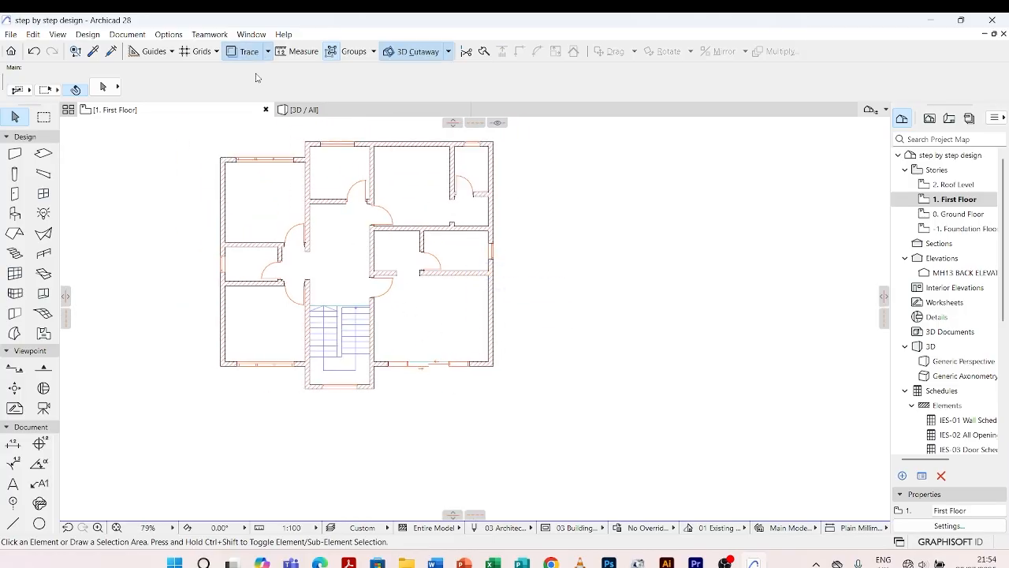
{"action": "left_click", "coordinate": [268, 52]}
{"action": "mouse_move", "coordinate": [282, 73]}
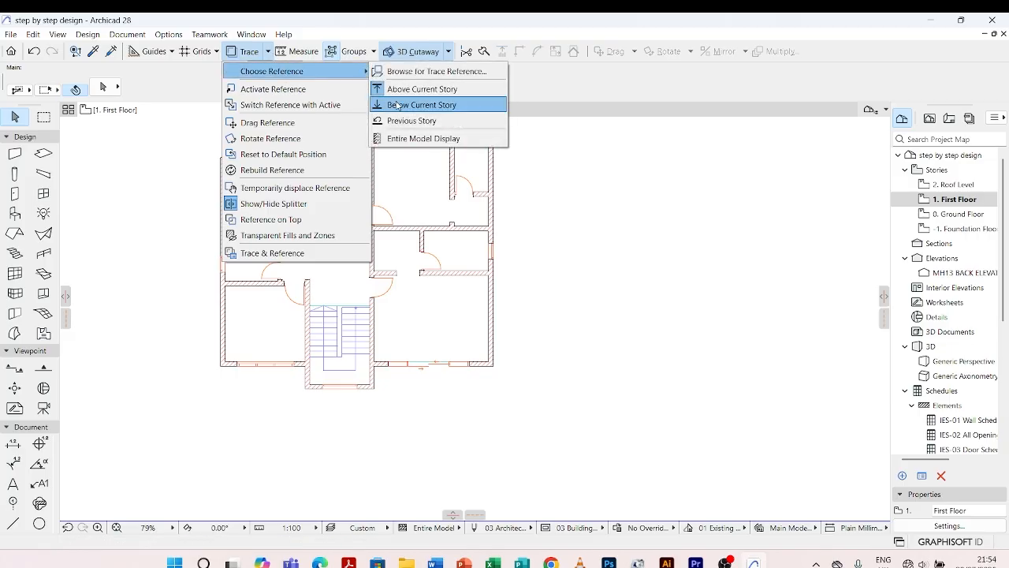
{"action": "left_click", "coordinate": [397, 105]}
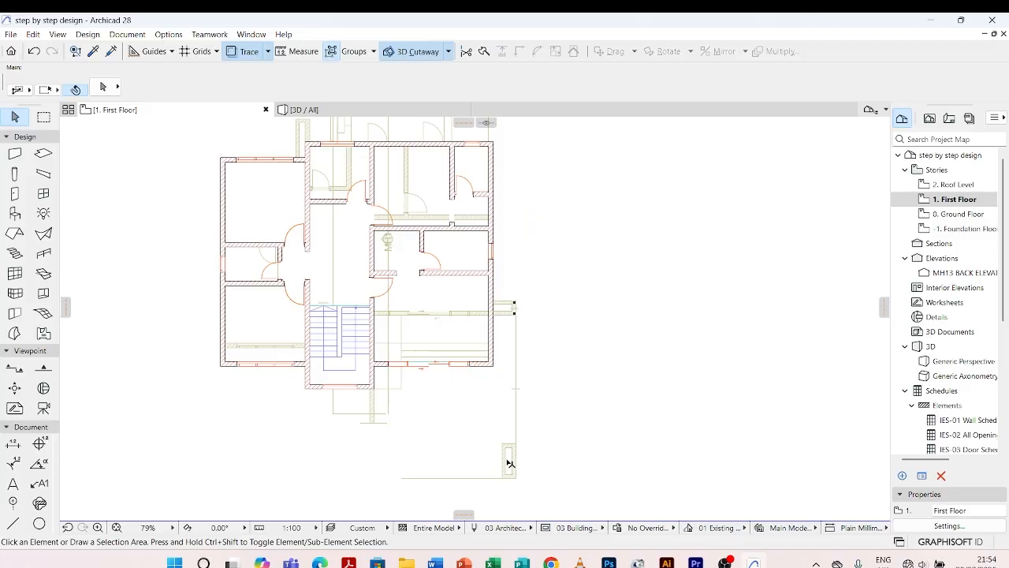
{"action": "scroll", "coordinate": [459, 497], "scroll_direction": "up", "scroll_amount": 3}
{"action": "scroll", "coordinate": [471, 398], "scroll_direction": "down", "scroll_amount": 3}
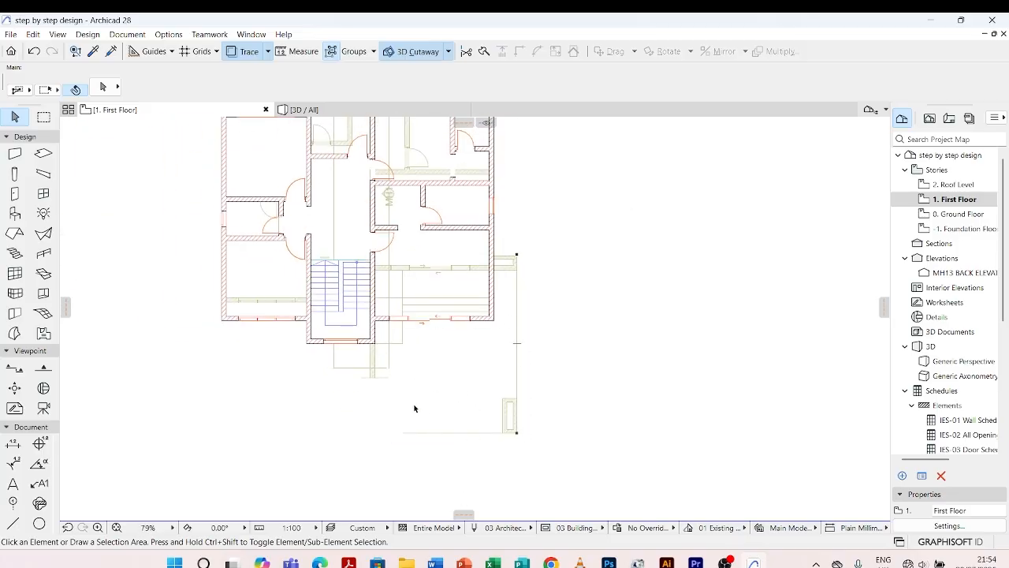
Begin a polygonal slab at the inner corner of the pillar beside the house, outlining it 7100 mm down to the front pillar's outer corner
{"action": "left_click", "coordinate": [43, 154]}
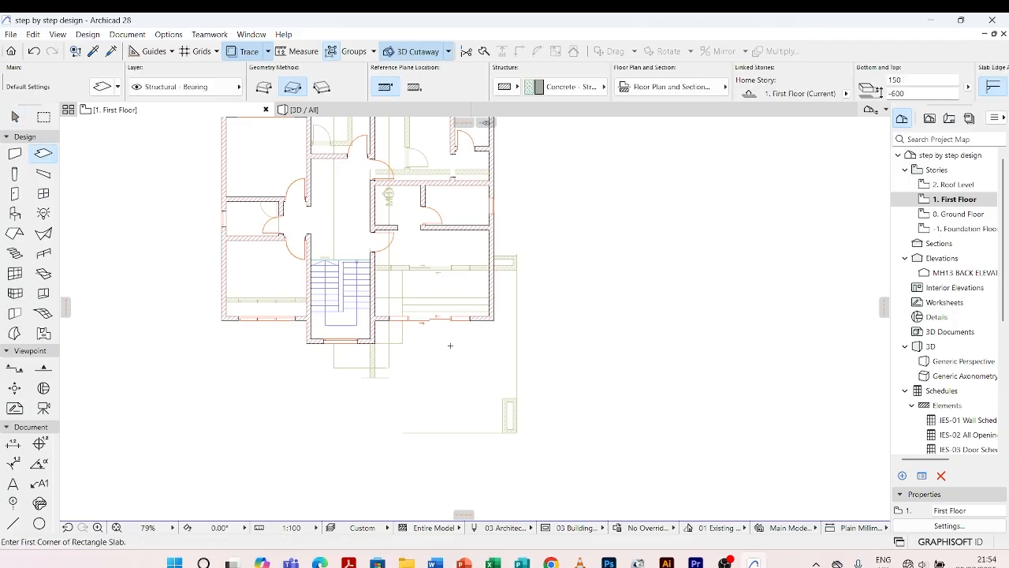
{"action": "left_click", "coordinate": [262, 89]}
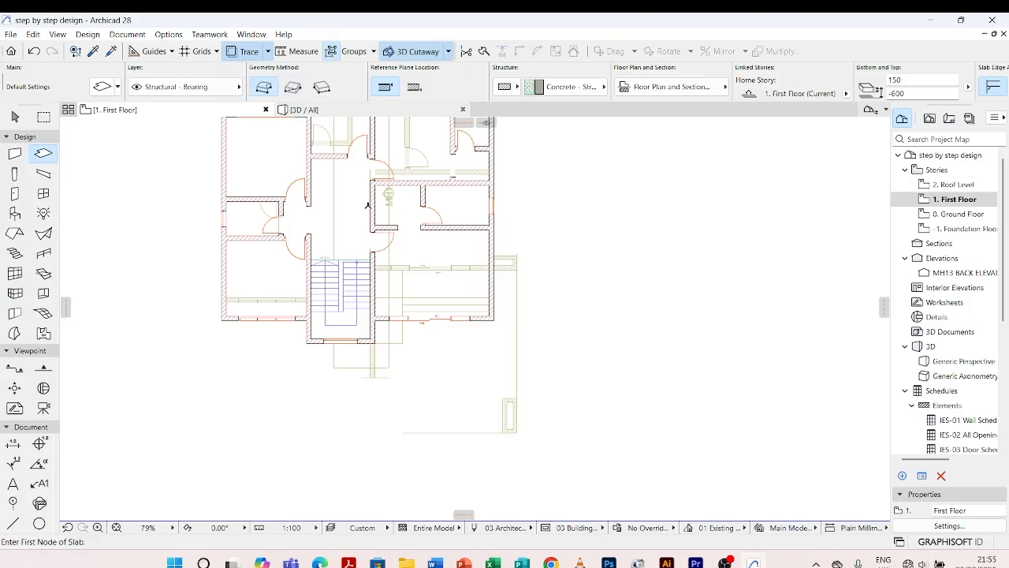
{"action": "scroll", "coordinate": [494, 288], "scroll_direction": "up", "scroll_amount": 4}
{"action": "scroll", "coordinate": [494, 269], "scroll_direction": "up", "scroll_amount": 2}
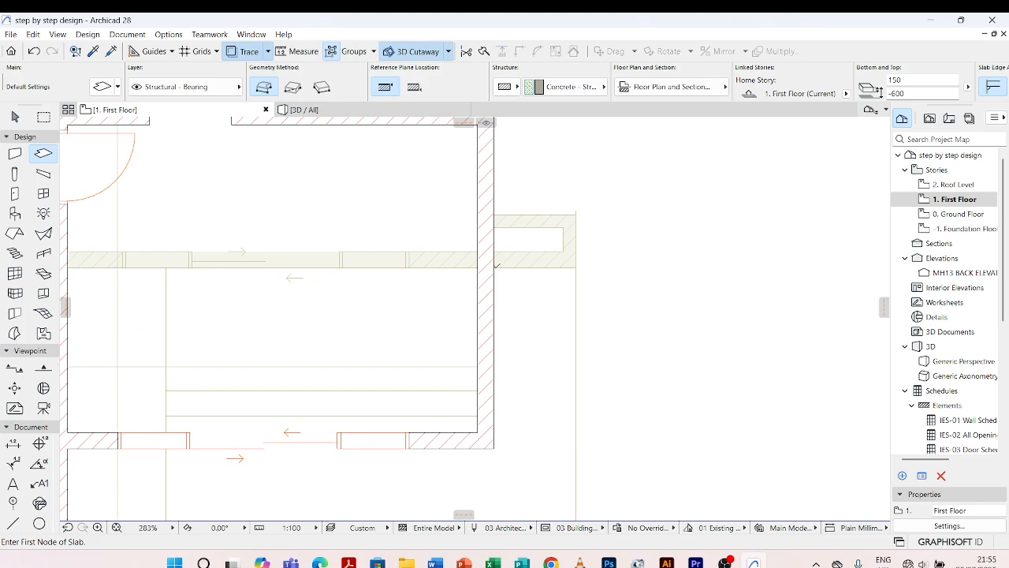
{"action": "left_click", "coordinate": [494, 268]}
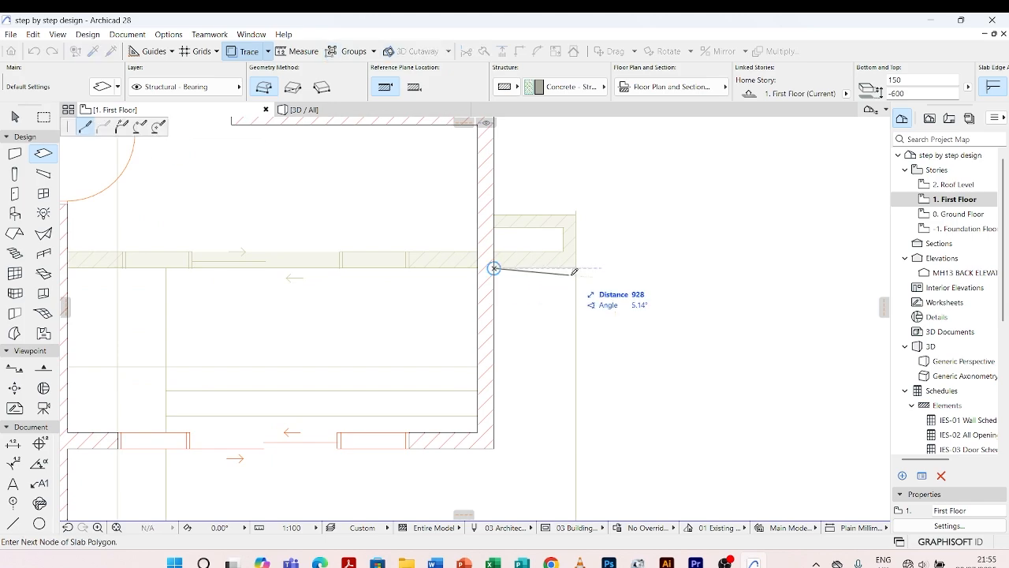
{"action": "scroll", "coordinate": [574, 260], "scroll_direction": "down", "scroll_amount": 5}
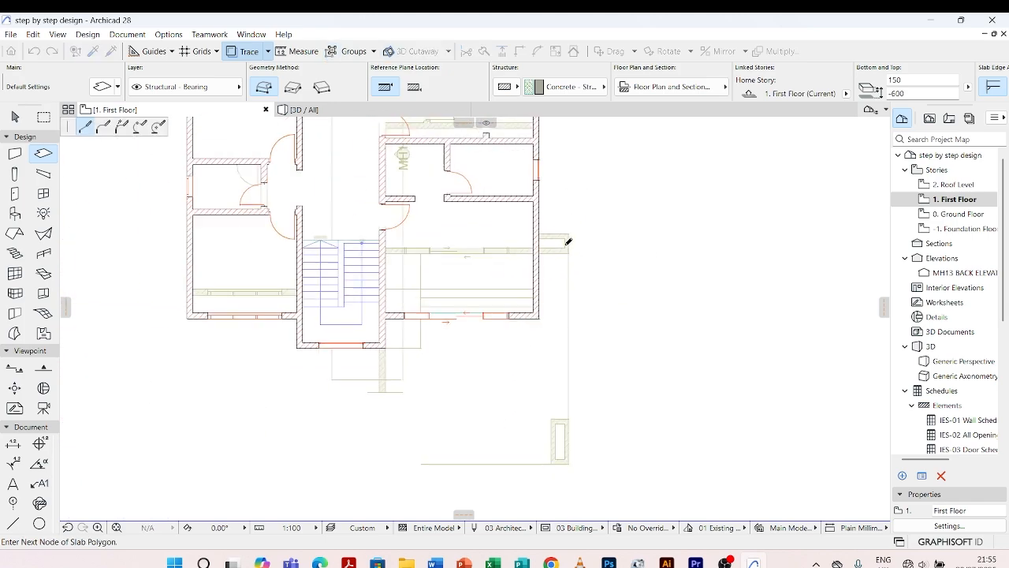
{"action": "scroll", "coordinate": [570, 356], "scroll_direction": "up", "scroll_amount": 3}
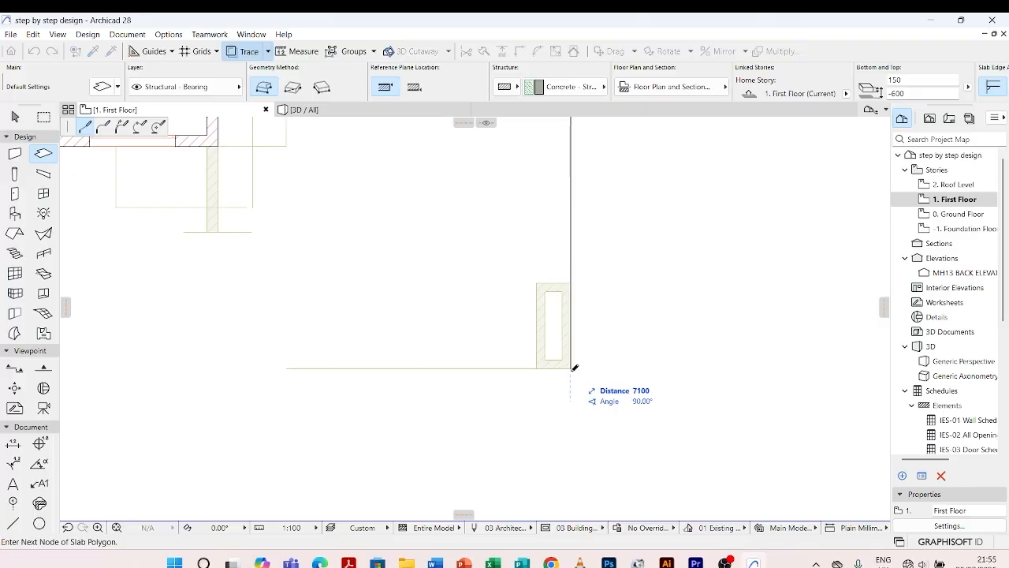
{"action": "left_click", "coordinate": [570, 368]}
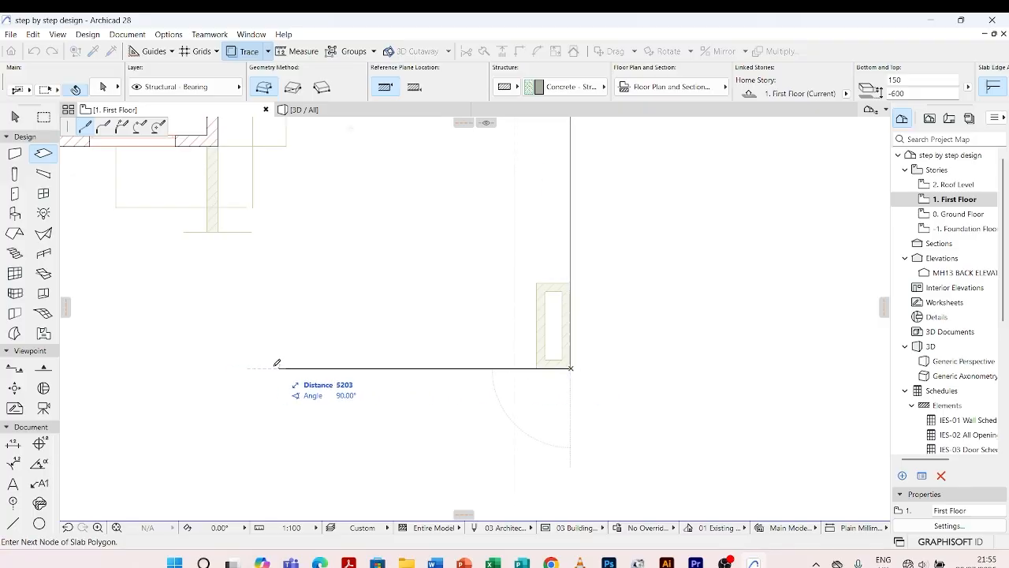
Continue the slab outline 6400 mm along the front edge and back along the extended wall's outer face to the stair block
{"action": "left_click", "coordinate": [218, 367]}
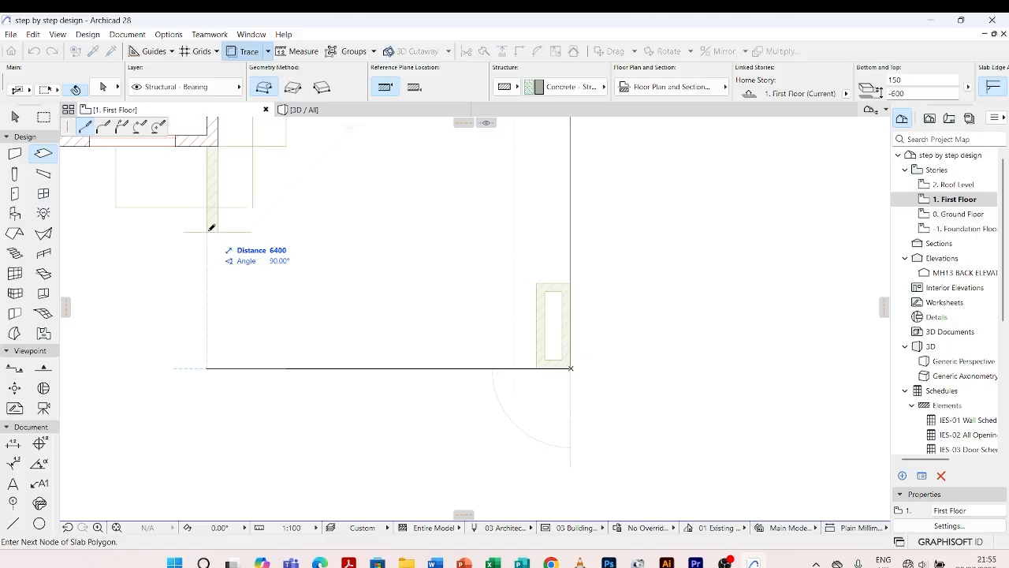
{"action": "left_click", "coordinate": [211, 228]}
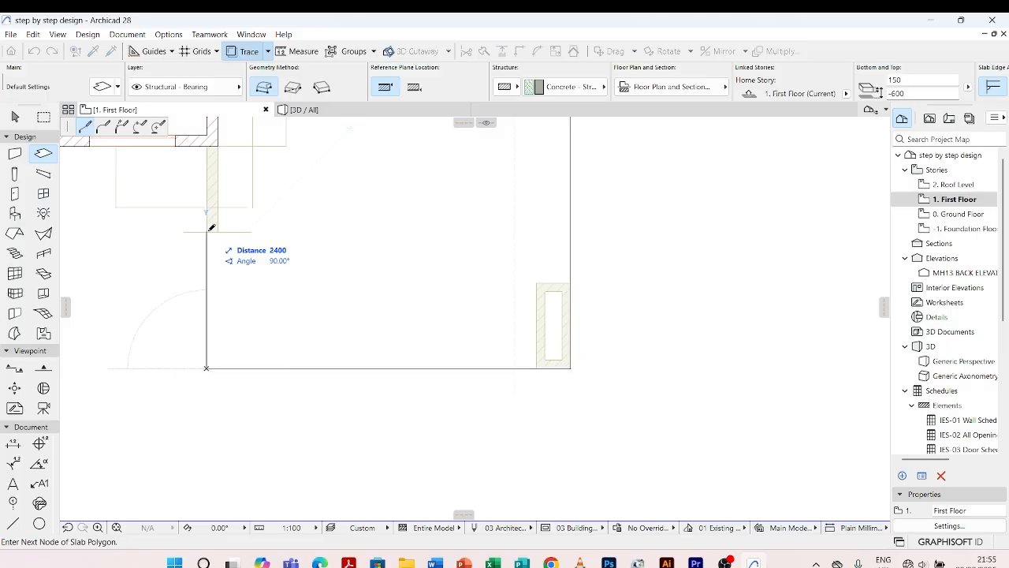
{"action": "left_click", "coordinate": [208, 147]}
{"action": "scroll", "coordinate": [378, 326], "scroll_direction": "down", "scroll_amount": 6}
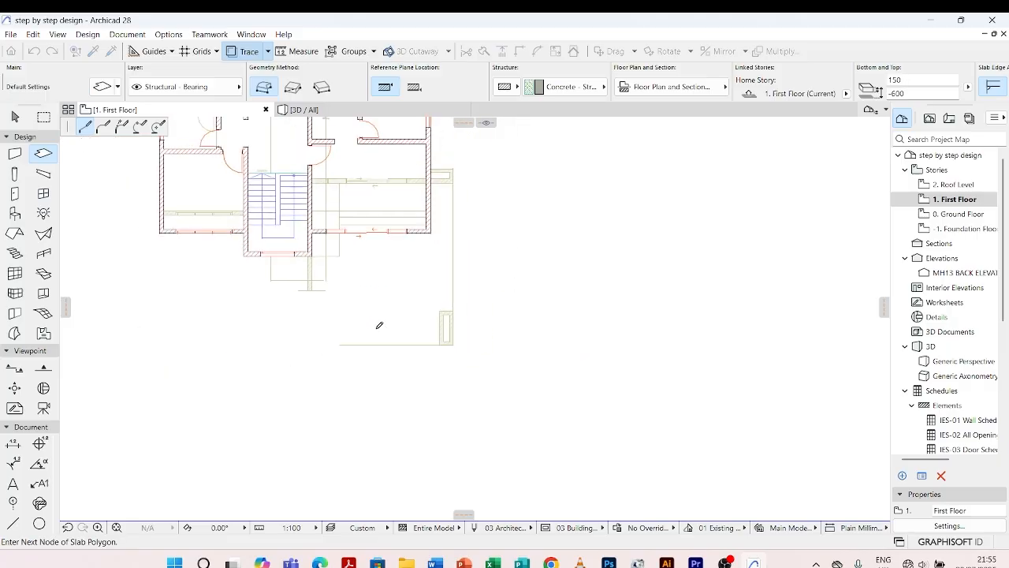
{"action": "scroll", "coordinate": [350, 287], "scroll_direction": "up", "scroll_amount": 5}
{"action": "scroll", "coordinate": [300, 245], "scroll_direction": "up", "scroll_amount": 5}
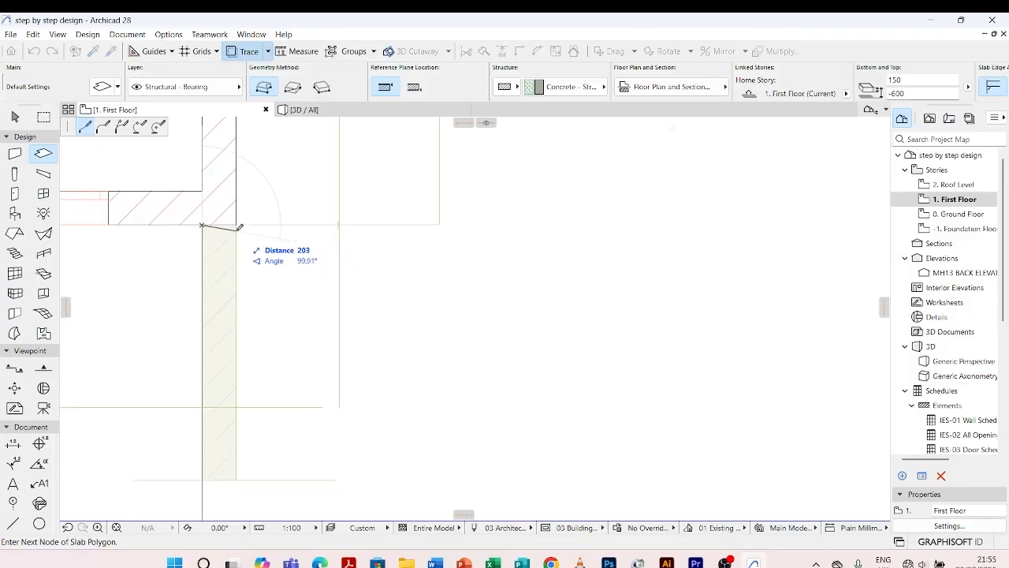
Close the slab outline around the stair block corner, 5200 mm along the house facade and 2300 mm along the side wall to its start
{"action": "scroll", "coordinate": [259, 182], "scroll_direction": "down", "scroll_amount": 3}
{"action": "scroll", "coordinate": [260, 183], "scroll_direction": "up", "scroll_amount": 3}
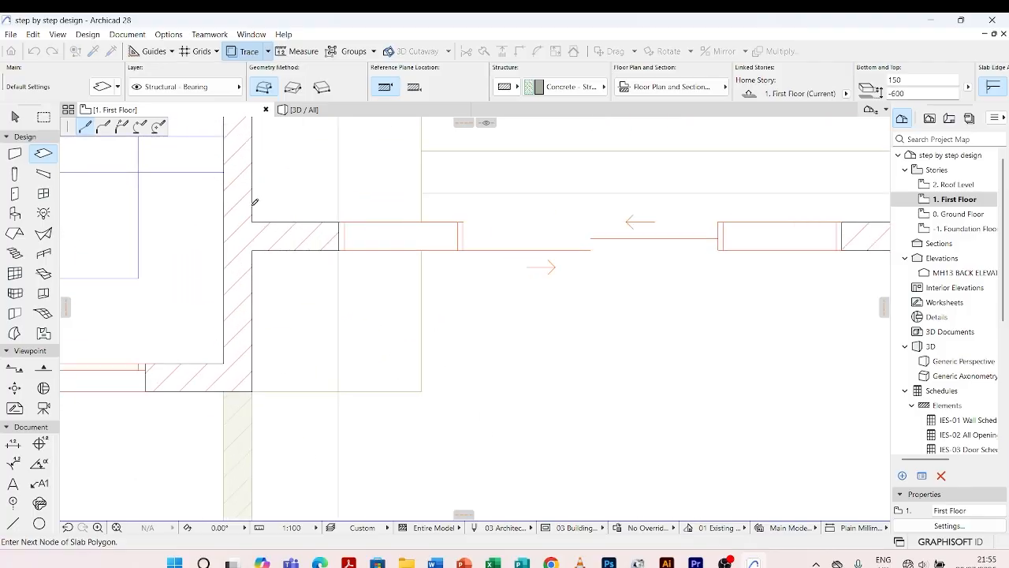
{"action": "scroll", "coordinate": [403, 272], "scroll_direction": "down", "scroll_amount": 4}
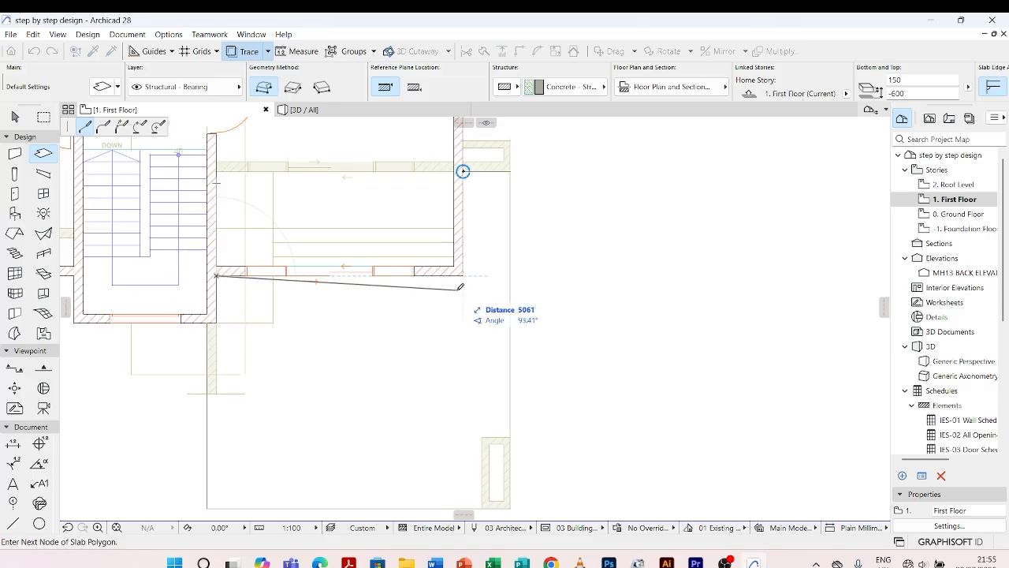
{"action": "scroll", "coordinate": [465, 272], "scroll_direction": "up", "scroll_amount": 3}
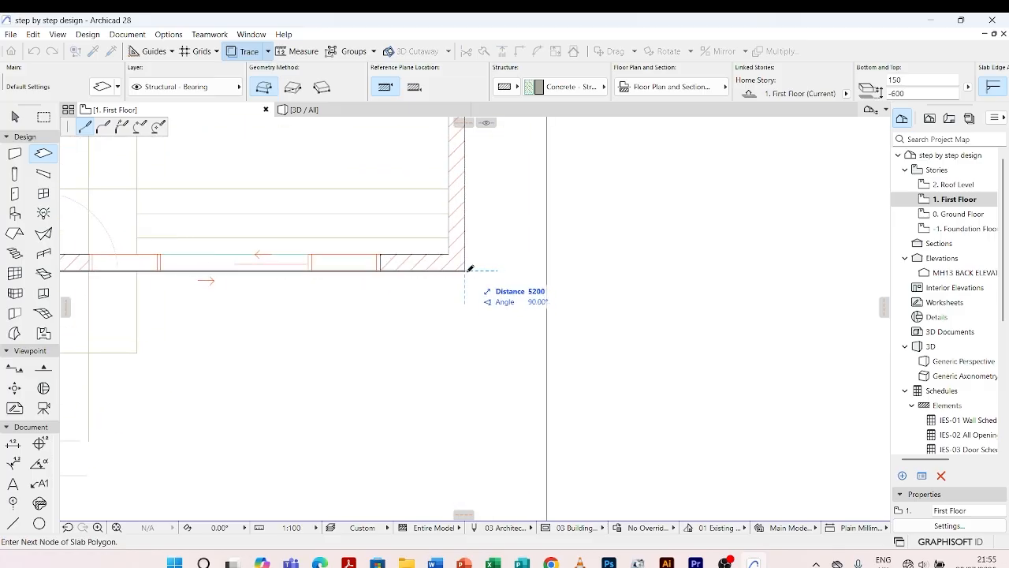
{"action": "scroll", "coordinate": [468, 268], "scroll_direction": "up", "scroll_amount": 2}
{"action": "scroll", "coordinate": [466, 268], "scroll_direction": "up", "scroll_amount": 3}
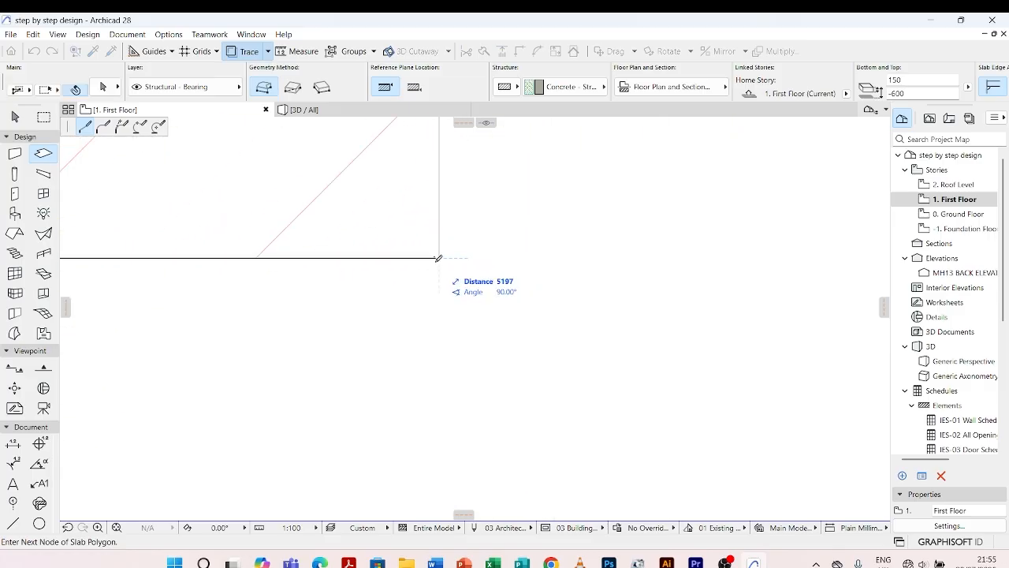
{"action": "left_click", "coordinate": [439, 257]}
{"action": "scroll", "coordinate": [468, 315], "scroll_direction": "down", "scroll_amount": 2}
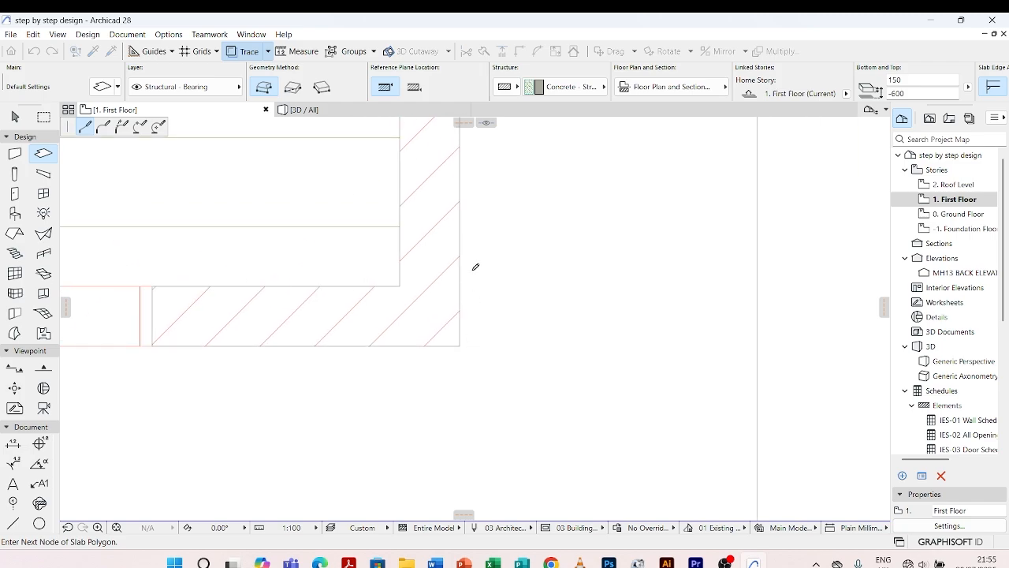
{"action": "scroll", "coordinate": [475, 266], "scroll_direction": "down", "scroll_amount": 6}
{"action": "scroll", "coordinate": [472, 199], "scroll_direction": "up", "scroll_amount": 4}
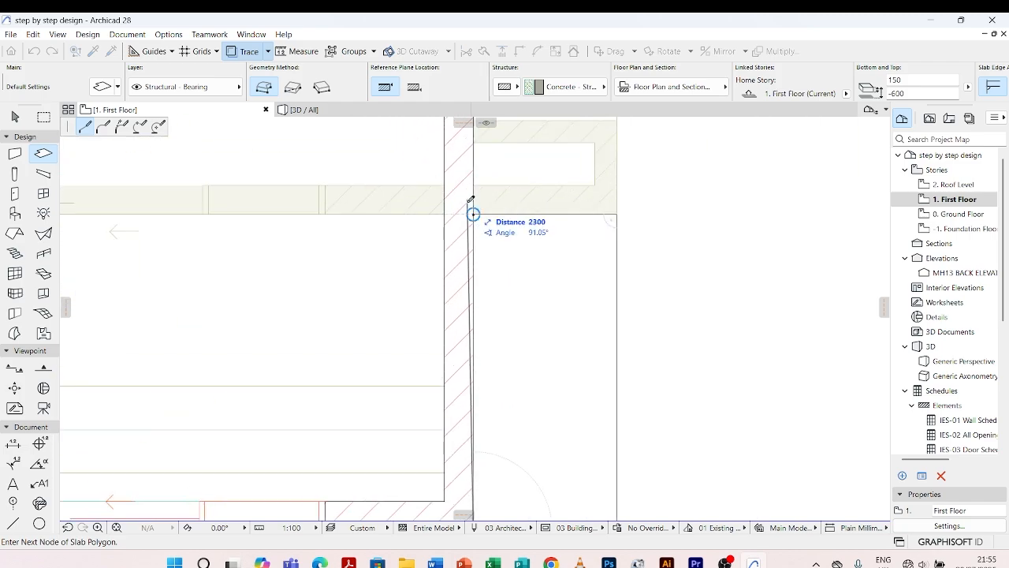
{"action": "left_click", "coordinate": [471, 201]}
{"action": "scroll", "coordinate": [536, 217], "scroll_direction": "down", "scroll_amount": 4}
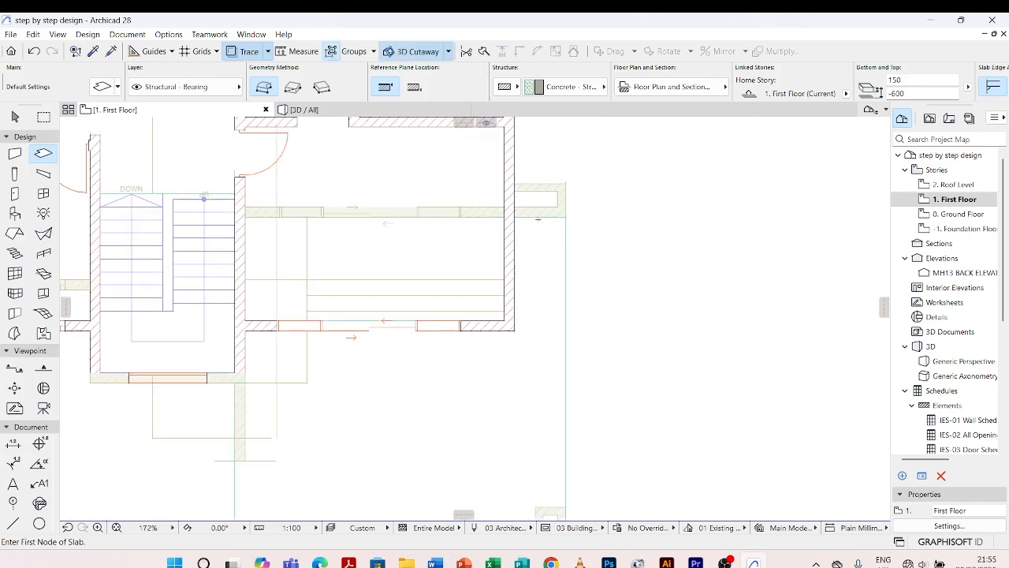
{"action": "scroll", "coordinate": [538, 218], "scroll_direction": "down", "scroll_amount": 3}
Set the thickness of the new entrance canopy slab to 500 mm in the 3D view
{"action": "left_click", "coordinate": [330, 111]}
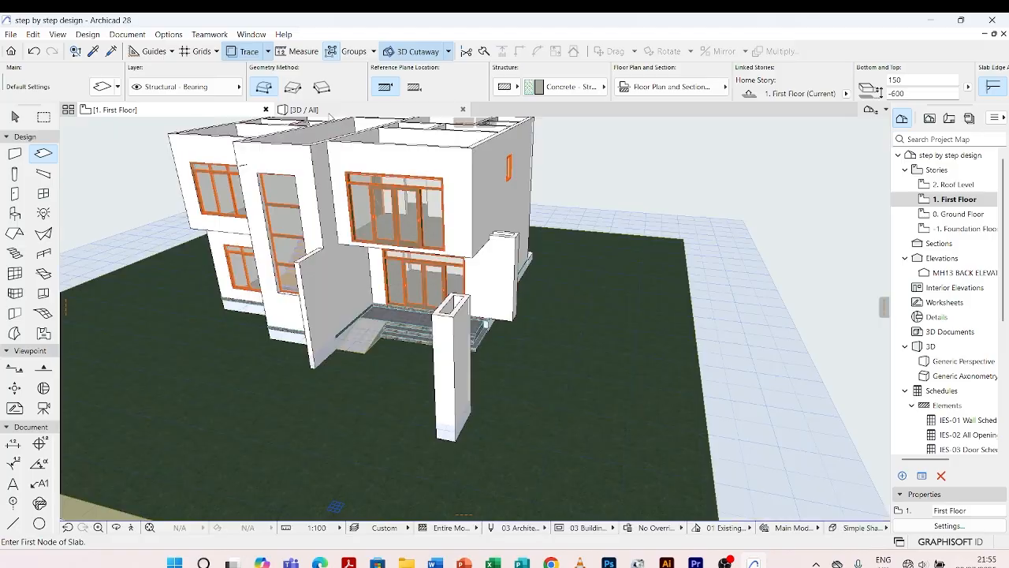
{"action": "key", "text": "Escape"}
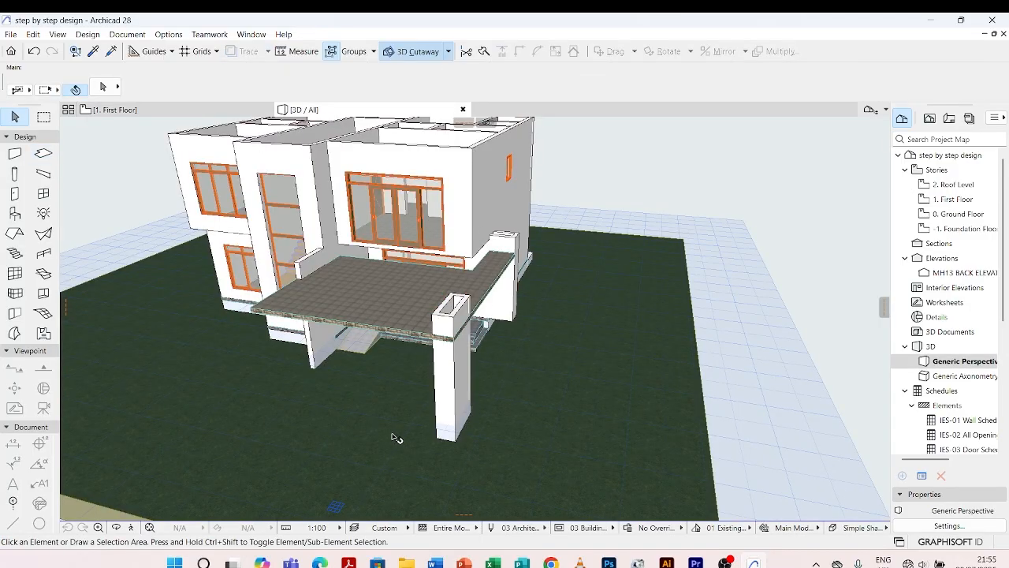
{"action": "left_click", "coordinate": [394, 435]}
{"action": "middle_click_drag", "start_coordinate": [374, 464], "coordinate": [404, 407], "text": "shift"}
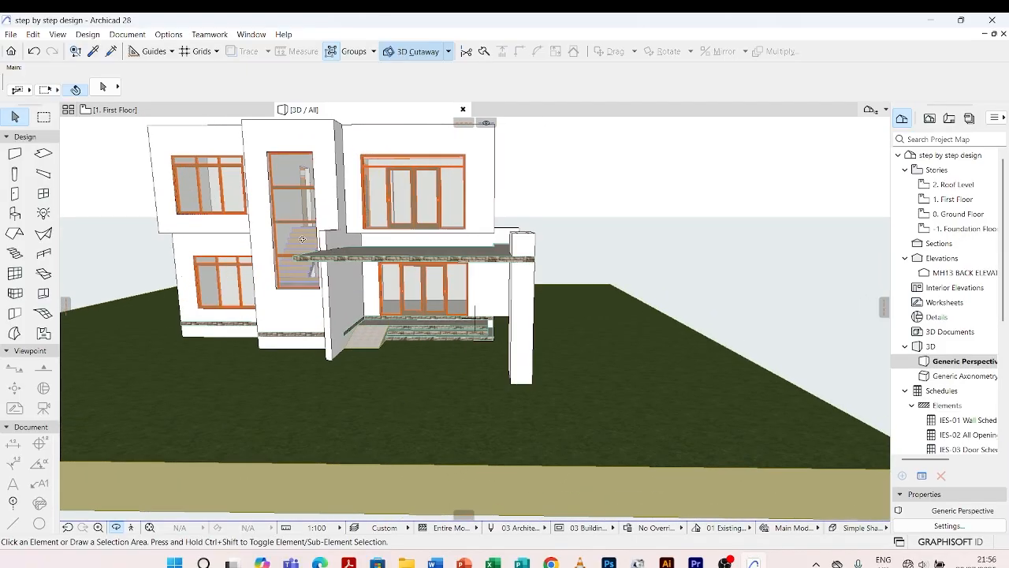
{"action": "scroll", "coordinate": [300, 236], "scroll_direction": "up", "scroll_amount": 2}
{"action": "middle_click_drag", "start_coordinate": [395, 300], "coordinate": [271, 312], "text": "shift"}
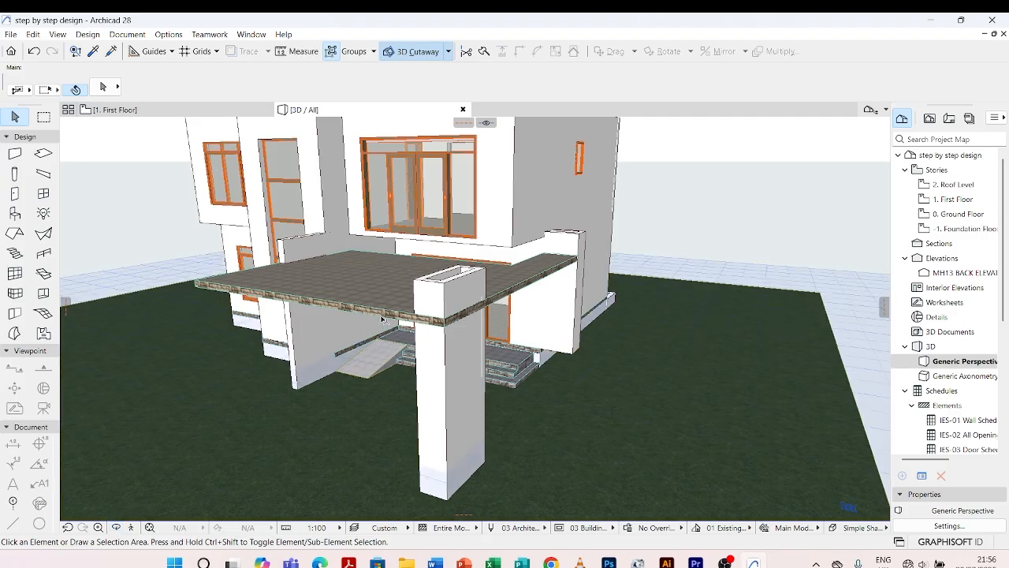
{"action": "left_click", "coordinate": [380, 310]}
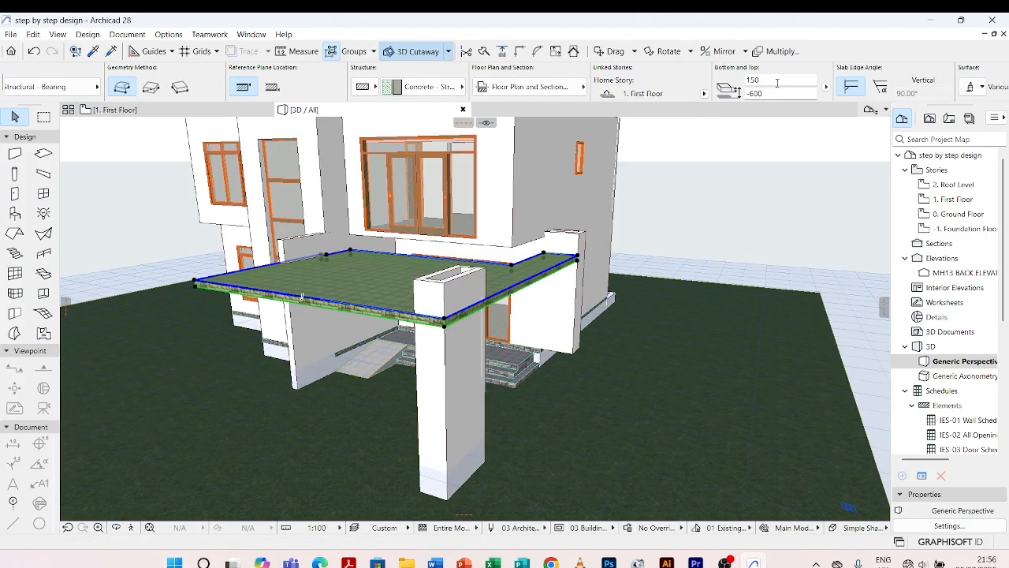
{"action": "left_click_drag", "start_coordinate": [766, 82], "coordinate": [718, 86]}
{"action": "type", "text": "5"}
{"action": "key", "text": "Return"}
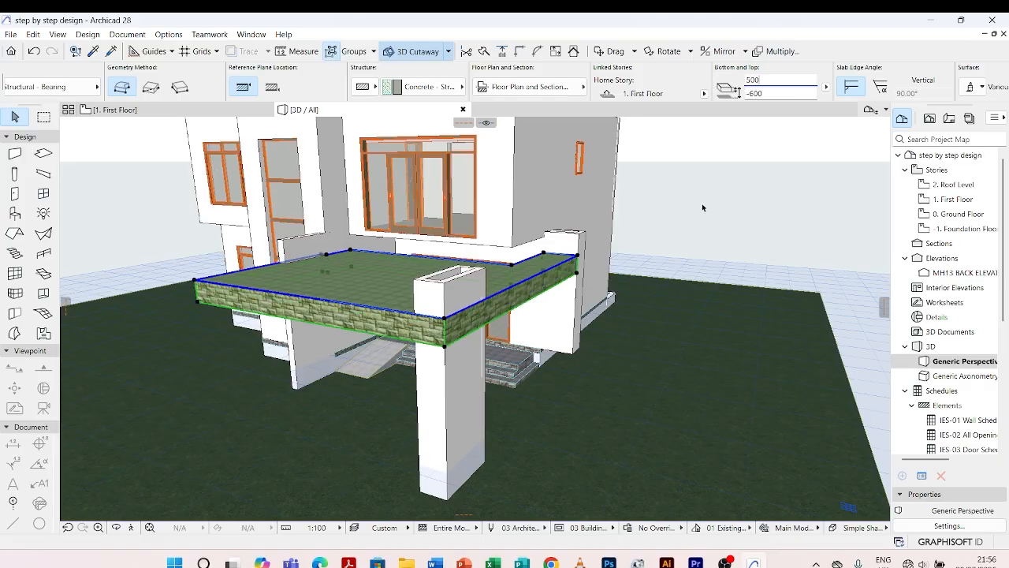
{"action": "left_click", "coordinate": [701, 209]}
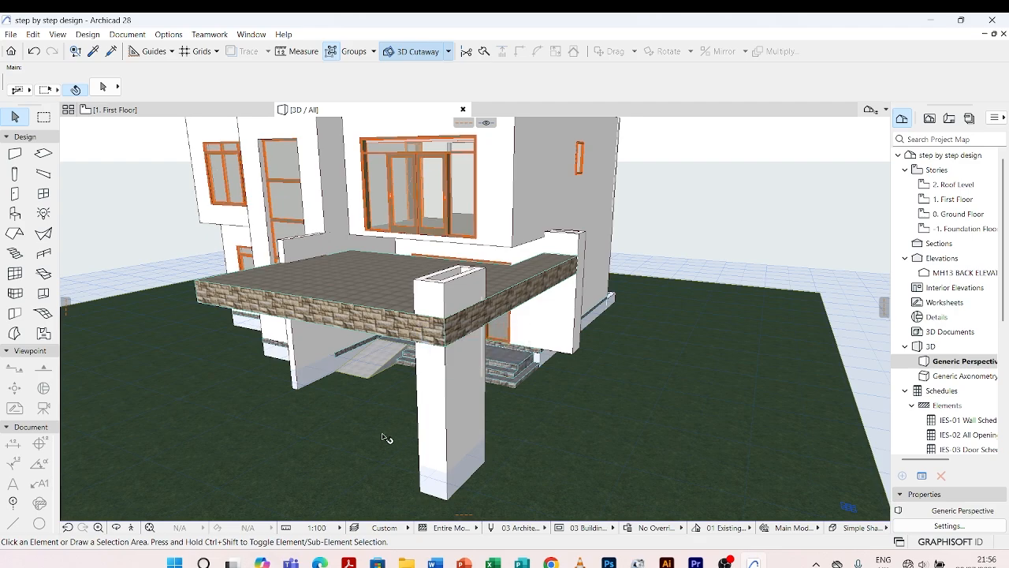
{"action": "scroll", "coordinate": [384, 435], "scroll_direction": "up", "scroll_amount": 2}
{"action": "left_click", "coordinate": [543, 288]}
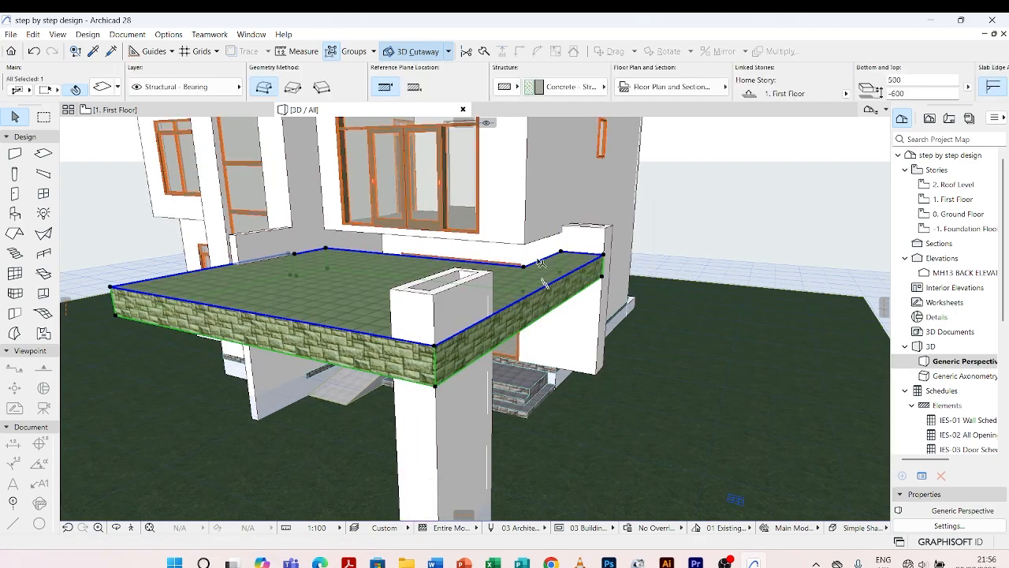
{"action": "scroll", "coordinate": [614, 233], "scroll_direction": "up", "scroll_amount": 3}
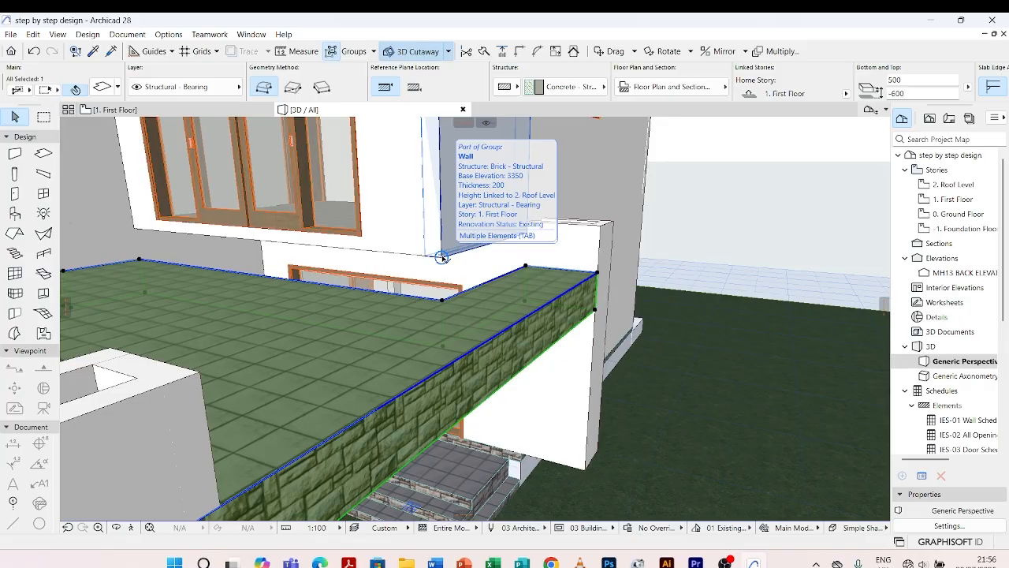
{"action": "right_click", "coordinate": [442, 257]}
{"action": "key", "text": "Escape"}
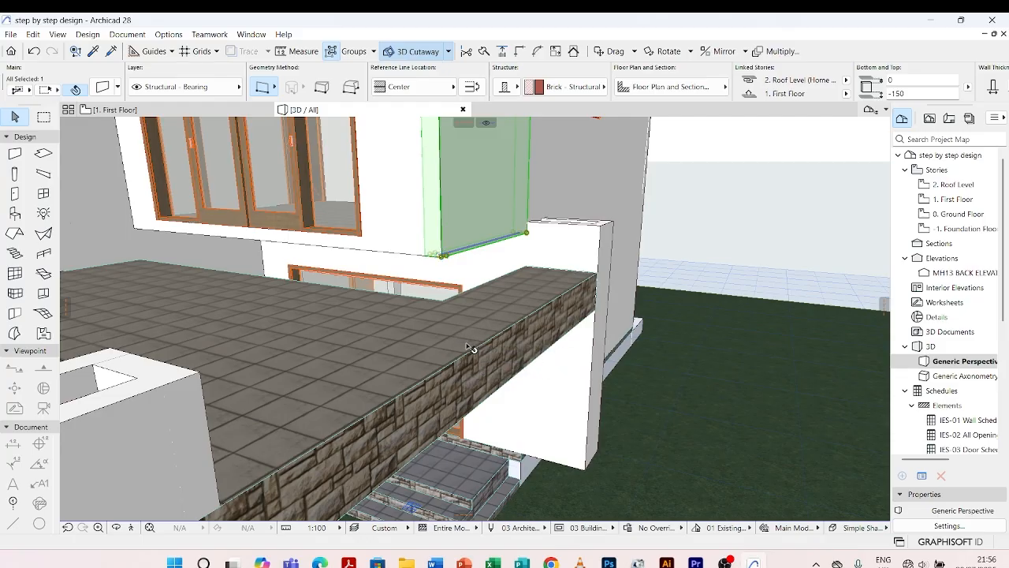
{"action": "key", "text": "Escape"}
Move the entrance canopy slab up 450 mm so its inner corner meets the bottom corner of the first-floor wall
{"action": "left_click", "coordinate": [470, 348]}
{"action": "right_click", "coordinate": [468, 347]}
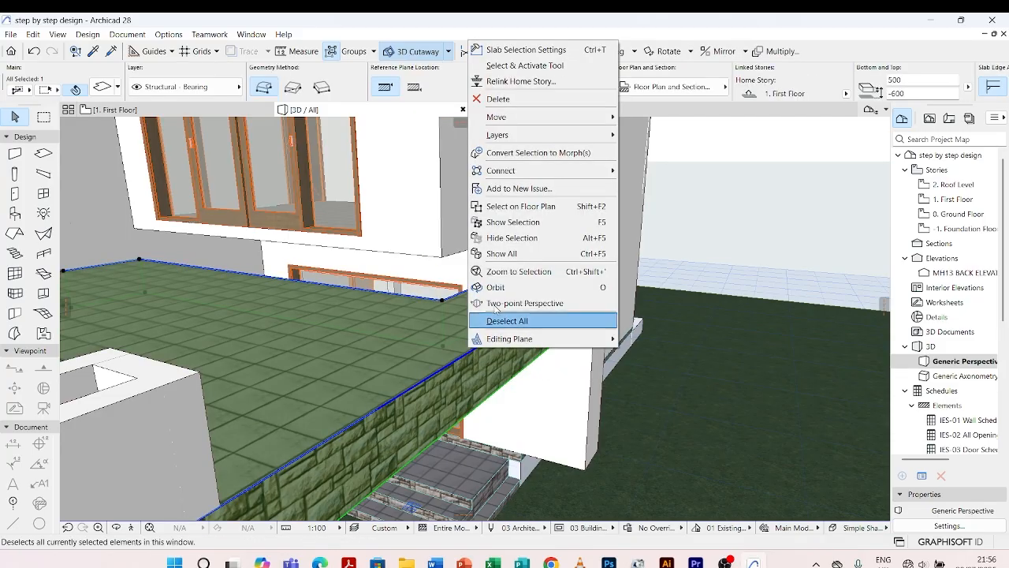
{"action": "mouse_move", "coordinate": [552, 117]}
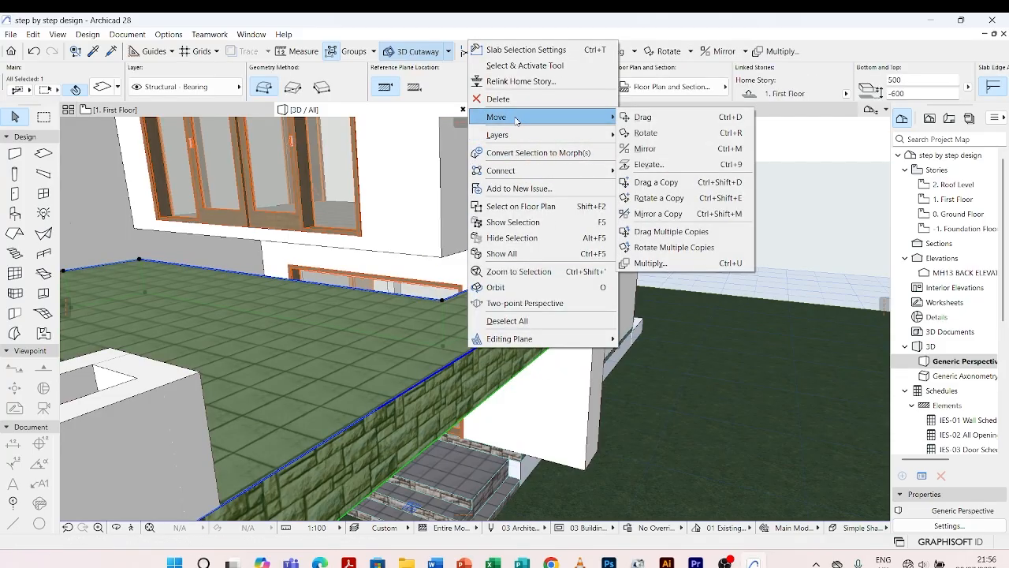
{"action": "left_click", "coordinate": [658, 118]}
{"action": "scroll", "coordinate": [442, 300], "scroll_direction": "up", "scroll_amount": 3}
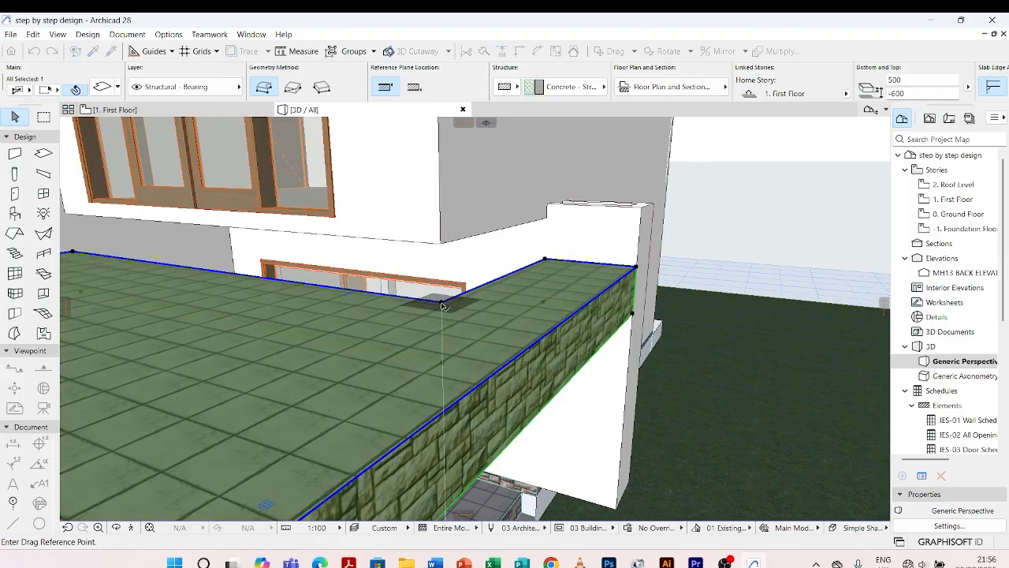
{"action": "left_click", "coordinate": [441, 306]}
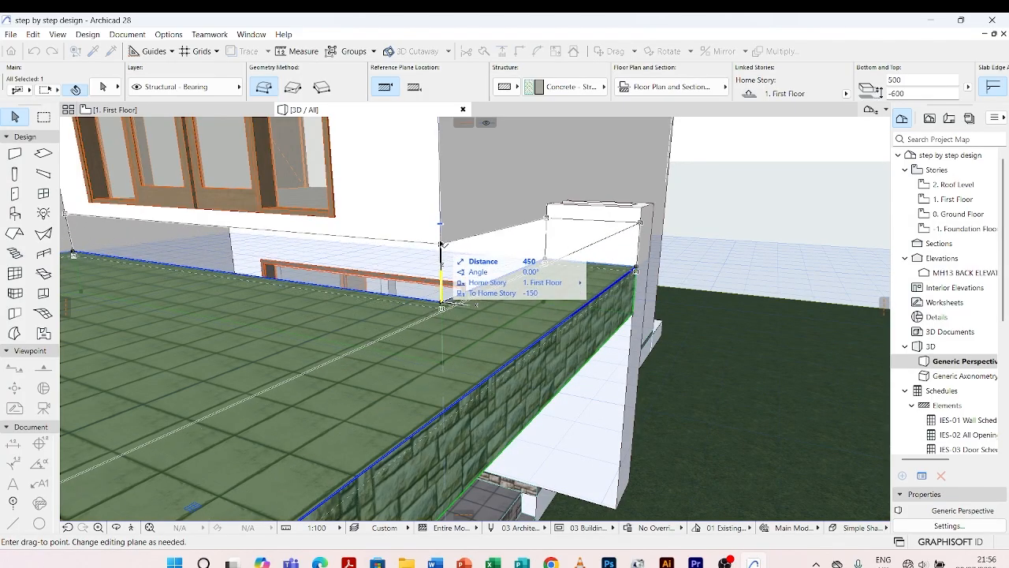
{"action": "left_click", "coordinate": [442, 245]}
{"action": "scroll", "coordinate": [509, 212], "scroll_direction": "down", "scroll_amount": 3}
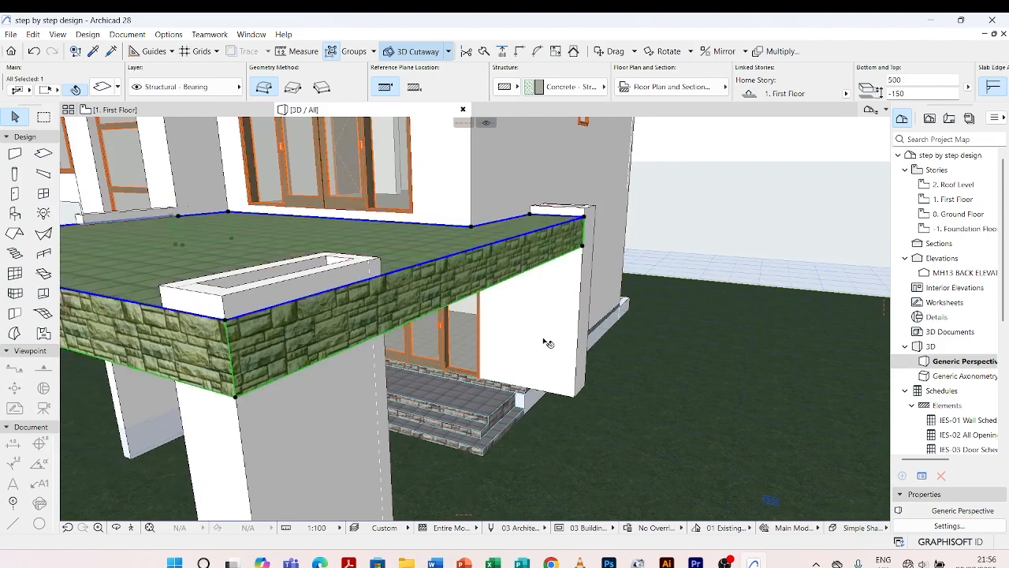
{"action": "key", "text": "Escape"}
Lower the top of the front pillar's outer side wall to the canopy slab's underside, giving a height of 2850 mm
{"action": "middle_click_drag", "start_coordinate": [489, 338], "coordinate": [649, 307], "text": "shift"}
{"action": "scroll", "coordinate": [648, 307], "scroll_direction": "down", "scroll_amount": 3}
{"action": "middle_click_drag", "start_coordinate": [639, 354], "coordinate": [415, 347], "text": "shift"}
{"action": "scroll", "coordinate": [418, 371], "scroll_direction": "up", "scroll_amount": 2}
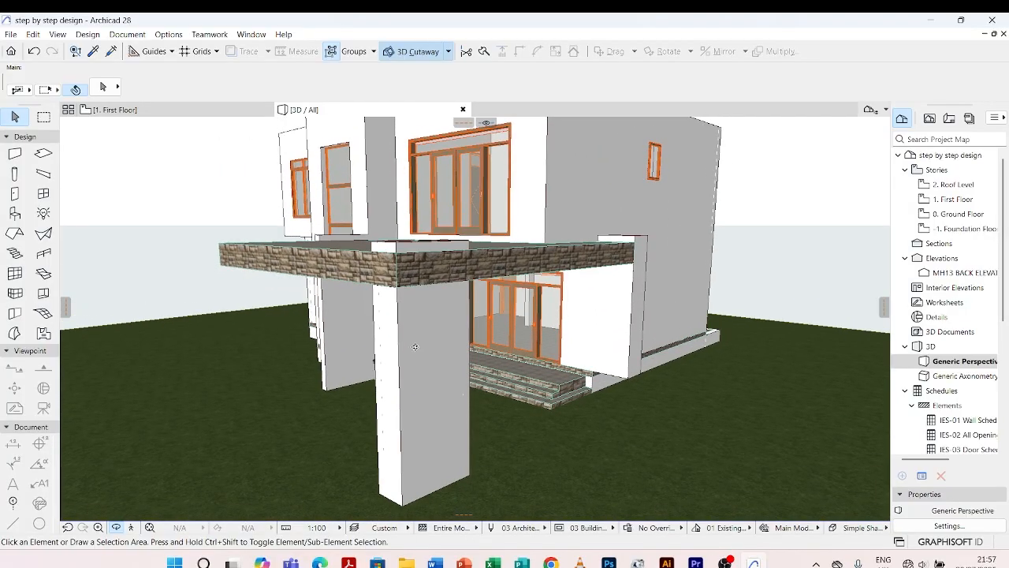
{"action": "scroll", "coordinate": [394, 323], "scroll_direction": "up", "scroll_amount": 2}
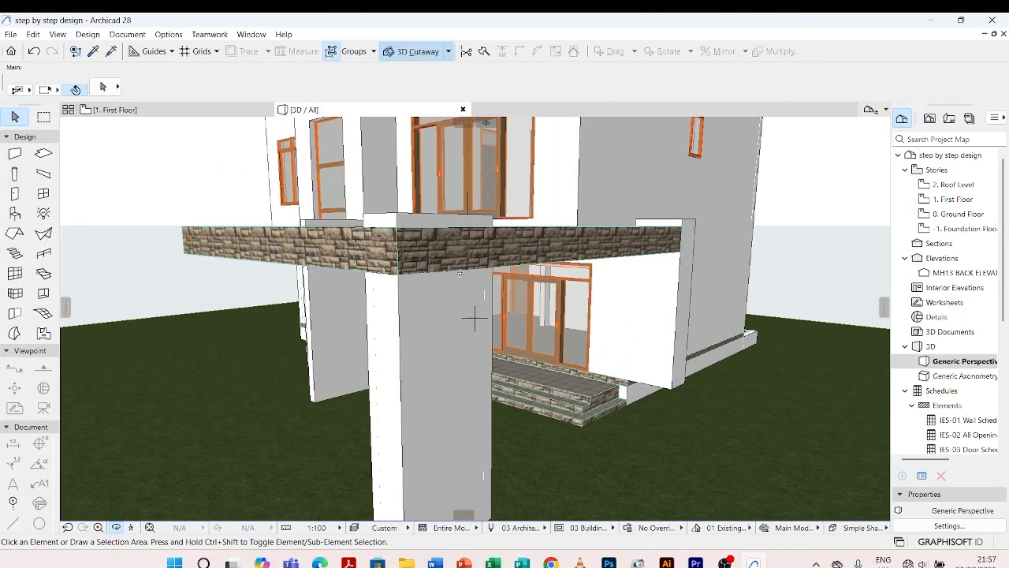
{"action": "left_click", "coordinate": [449, 218]}
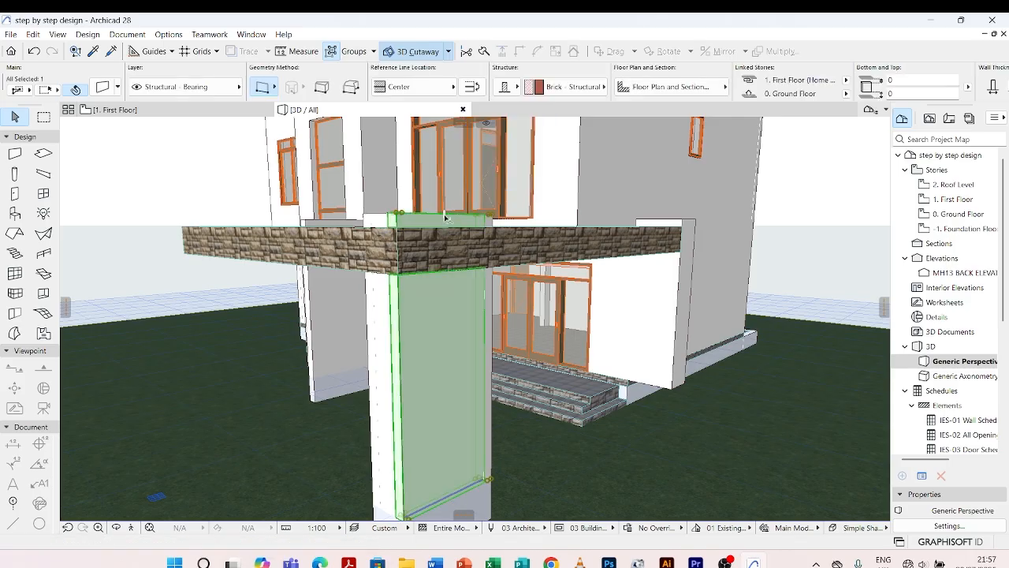
{"action": "scroll", "coordinate": [399, 221], "scroll_direction": "up", "scroll_amount": 1}
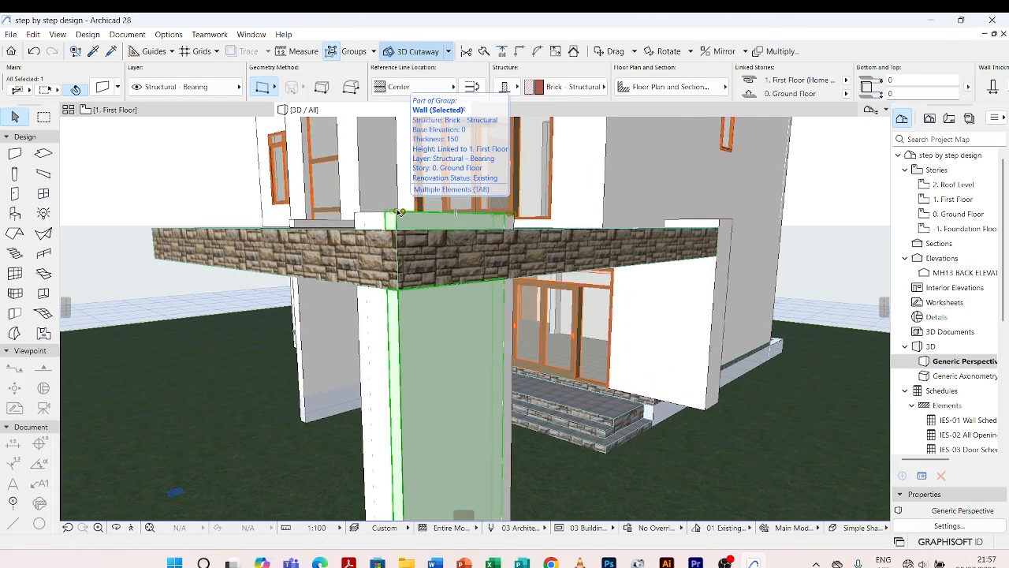
{"action": "left_click", "coordinate": [401, 212]}
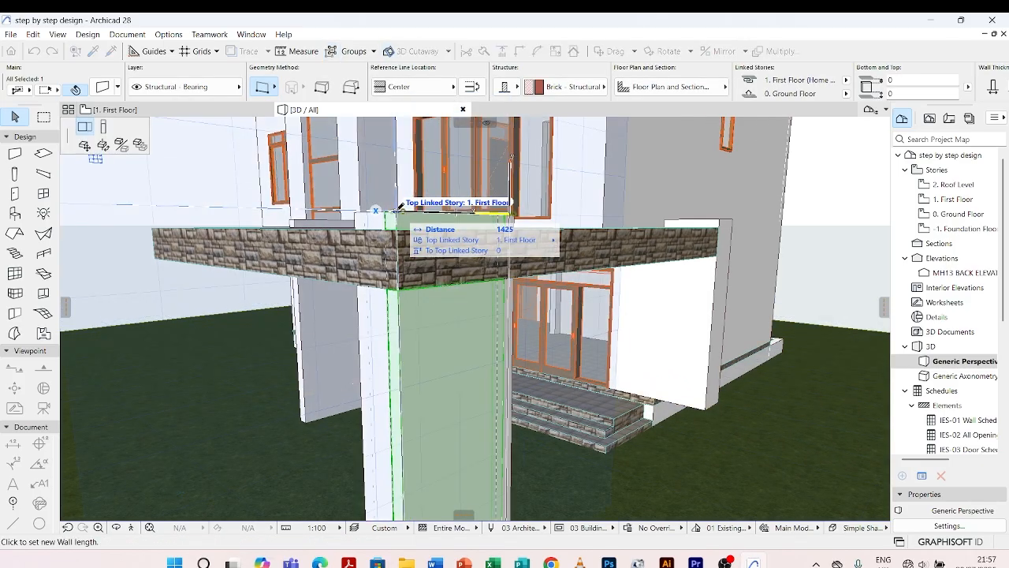
{"action": "left_click", "coordinate": [103, 127]}
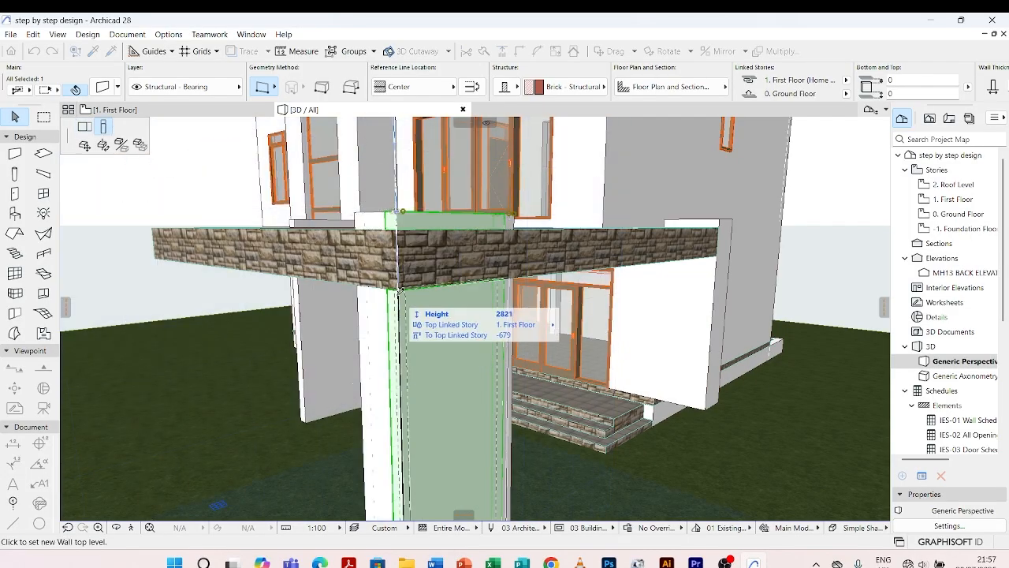
{"action": "scroll", "coordinate": [400, 291], "scroll_direction": "up", "scroll_amount": 2}
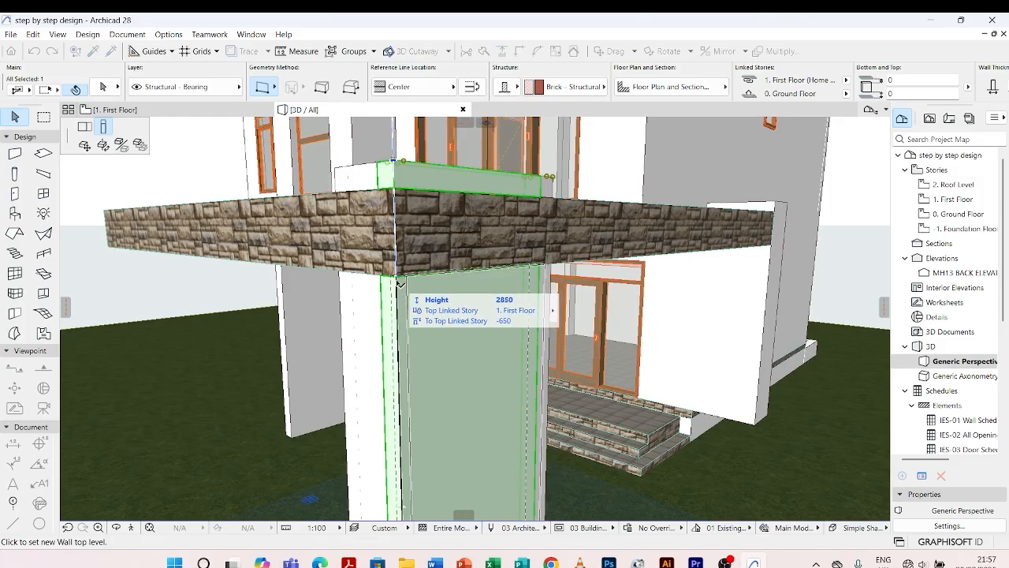
{"action": "left_click", "coordinate": [398, 282]}
{"action": "key", "text": "Escape"}
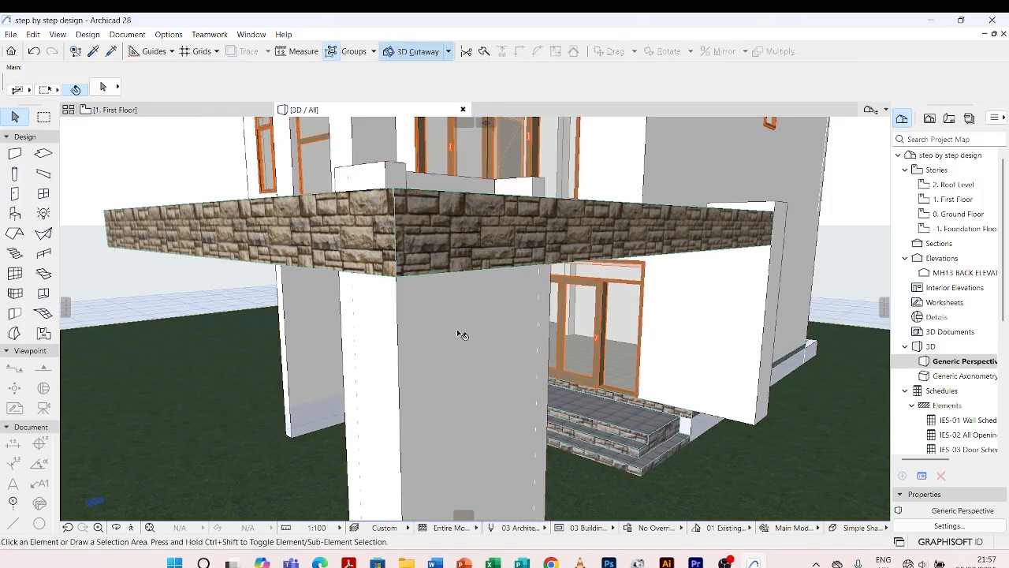
Transfer the wall settings with the -650 mm top offset to the front pillar's other three walls
{"action": "scroll", "coordinate": [457, 333], "scroll_direction": "down", "scroll_amount": 2}
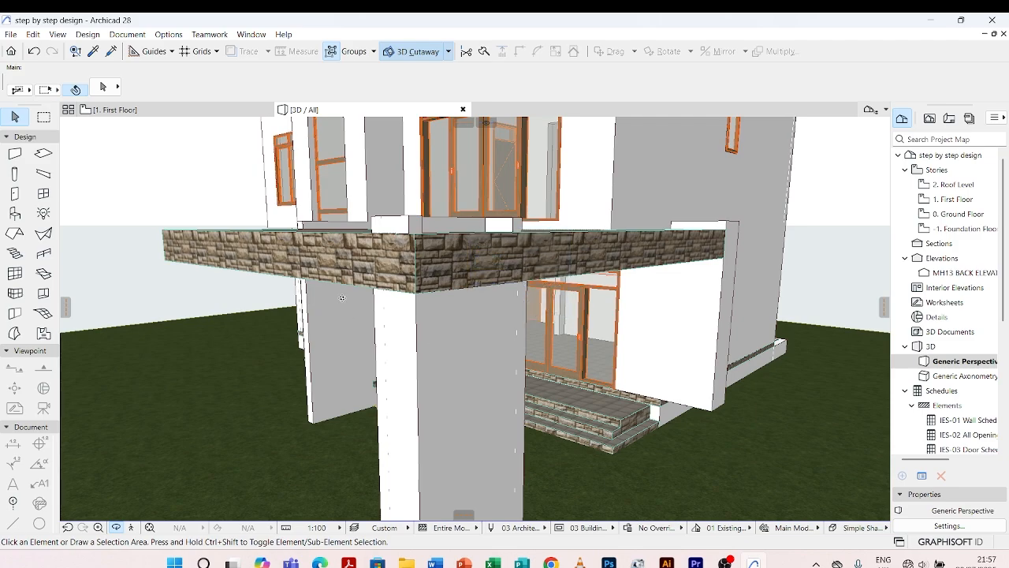
{"action": "middle_click_drag", "start_coordinate": [457, 332], "coordinate": [344, 339], "text": "shift"}
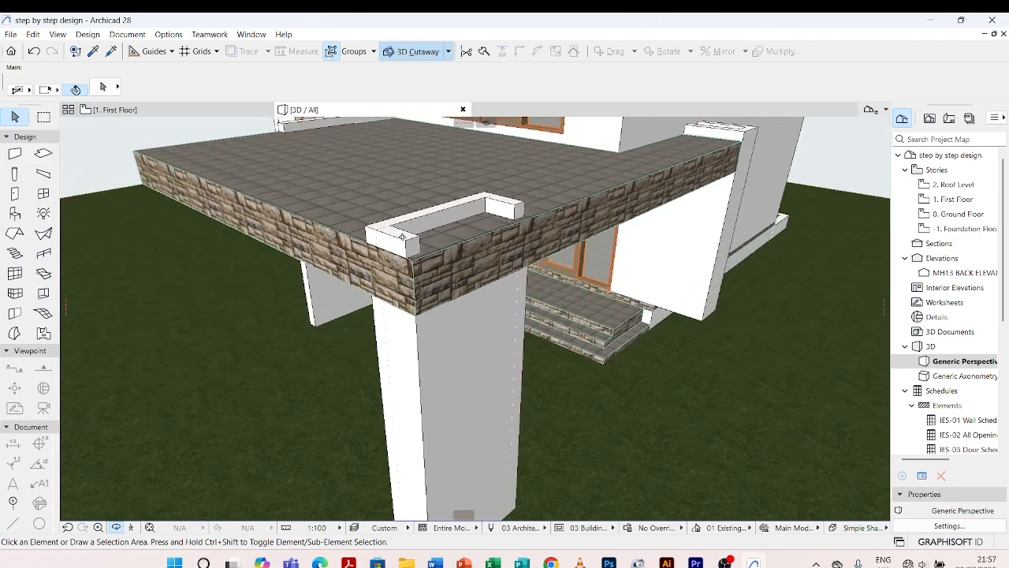
{"action": "scroll", "coordinate": [472, 324], "scroll_direction": "down", "scroll_amount": 1}
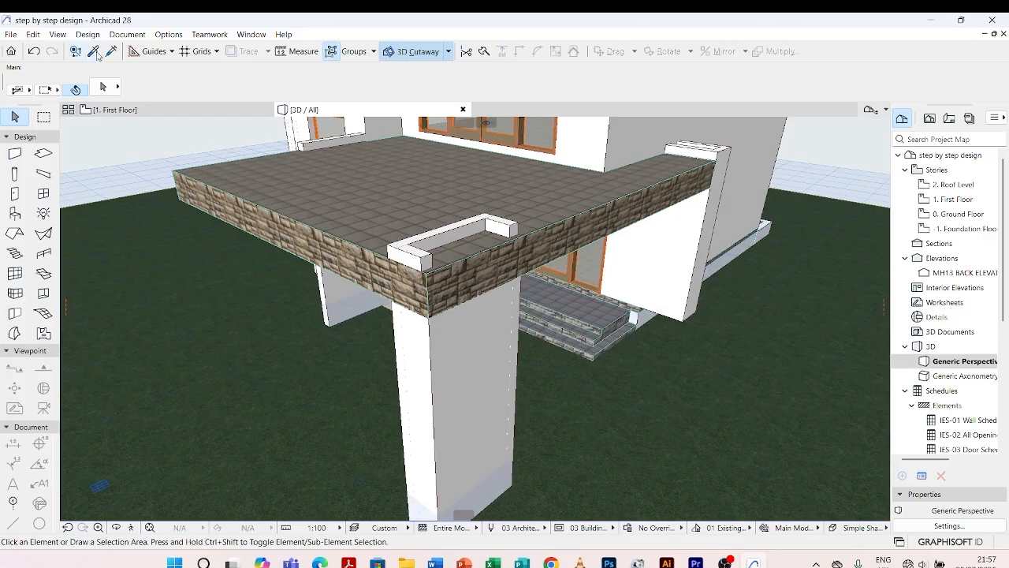
{"action": "left_click", "coordinate": [14, 154]}
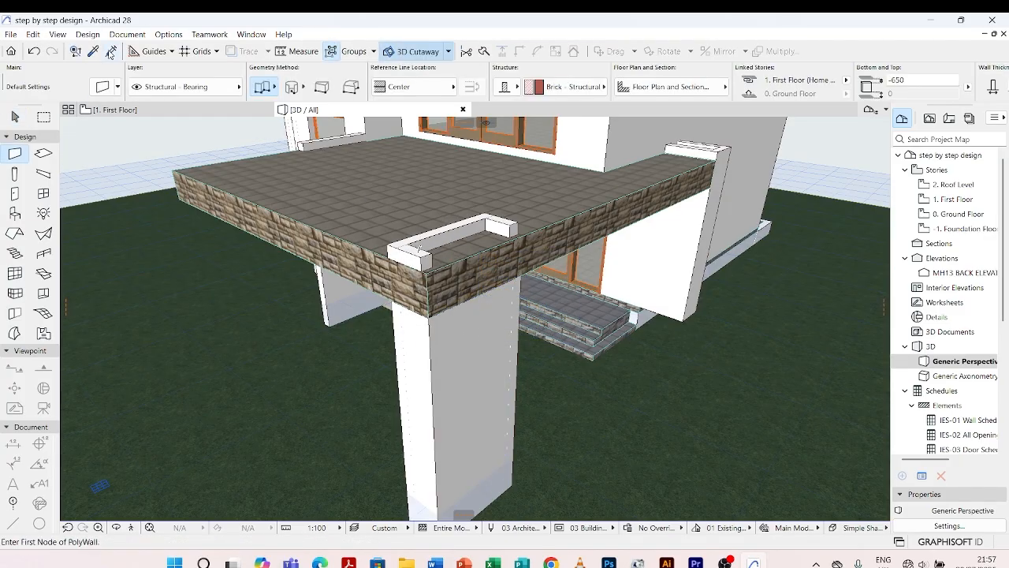
{"action": "left_click", "coordinate": [408, 252], "text": "ctrl+alt"}
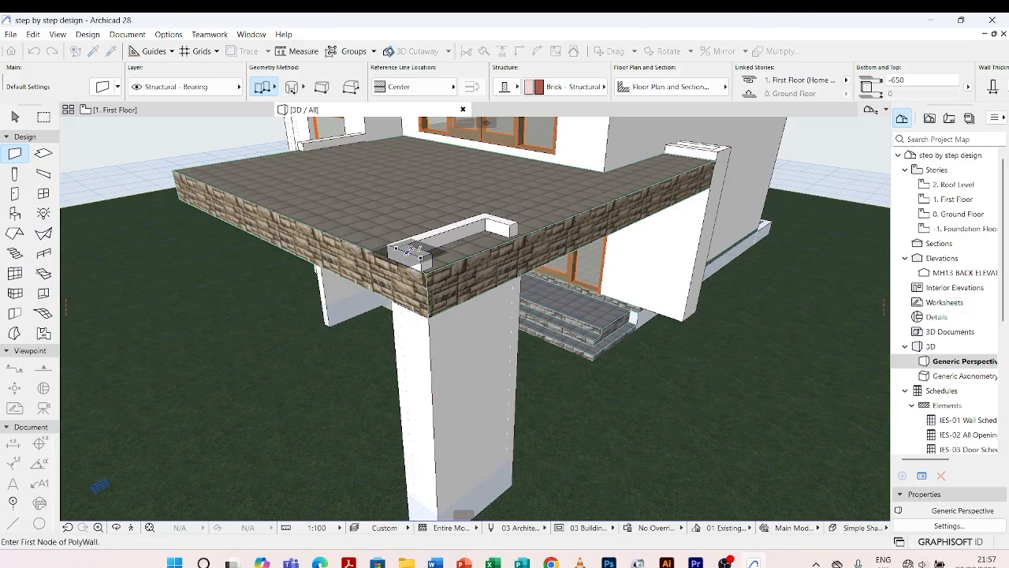
{"action": "left_click", "coordinate": [458, 228], "text": "ctrl+alt"}
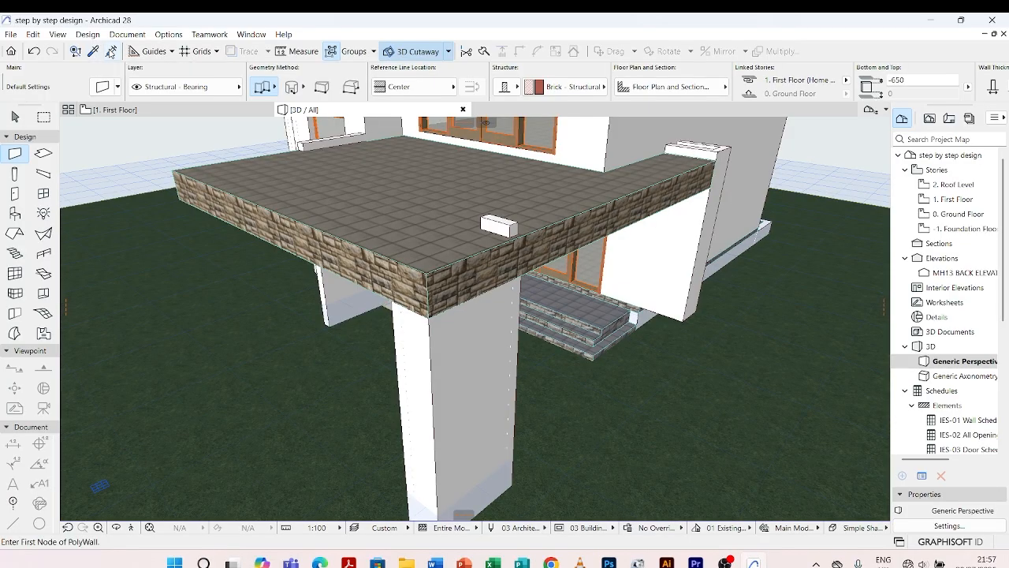
{"action": "left_click", "coordinate": [503, 226], "text": "ctrl+alt"}
Try to transfer the -650 mm top offset settings to the extended wall beside the entrance steps, and undo the change
{"action": "scroll", "coordinate": [521, 341], "scroll_direction": "down", "scroll_amount": 1}
{"action": "scroll", "coordinate": [678, 183], "scroll_direction": "up", "scroll_amount": 3}
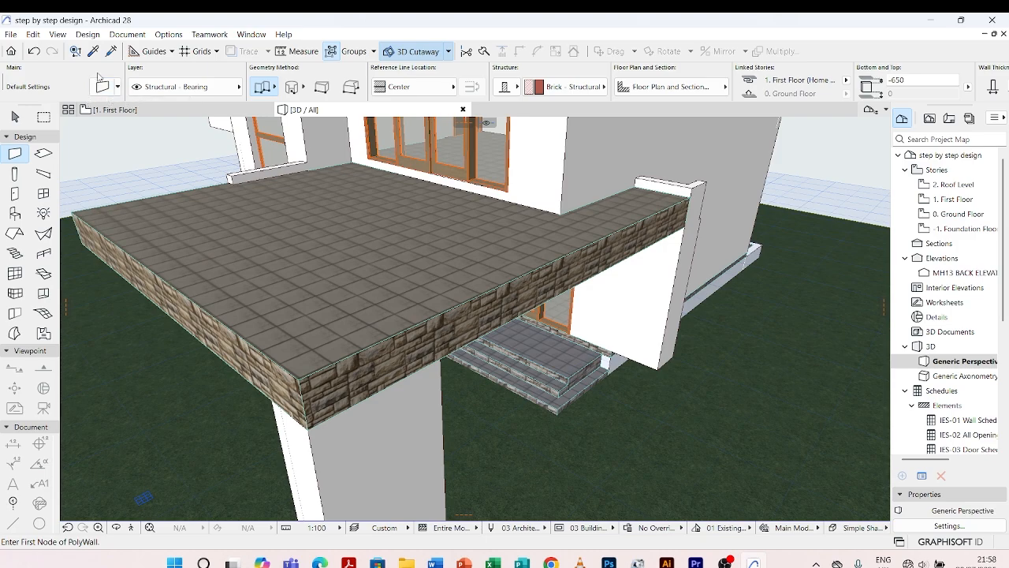
{"action": "left_click", "coordinate": [110, 53]}
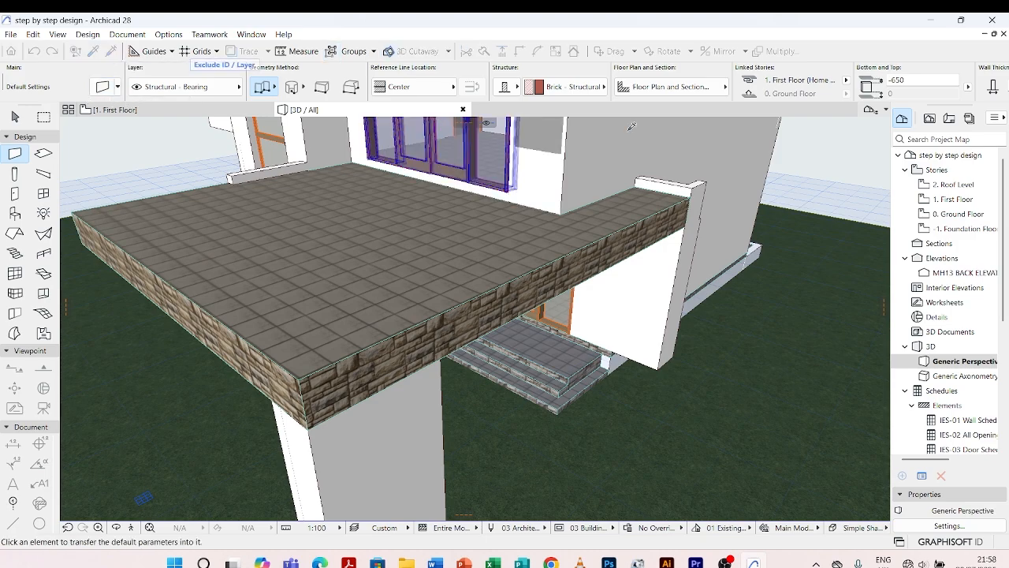
{"action": "left_click", "coordinate": [704, 180]}
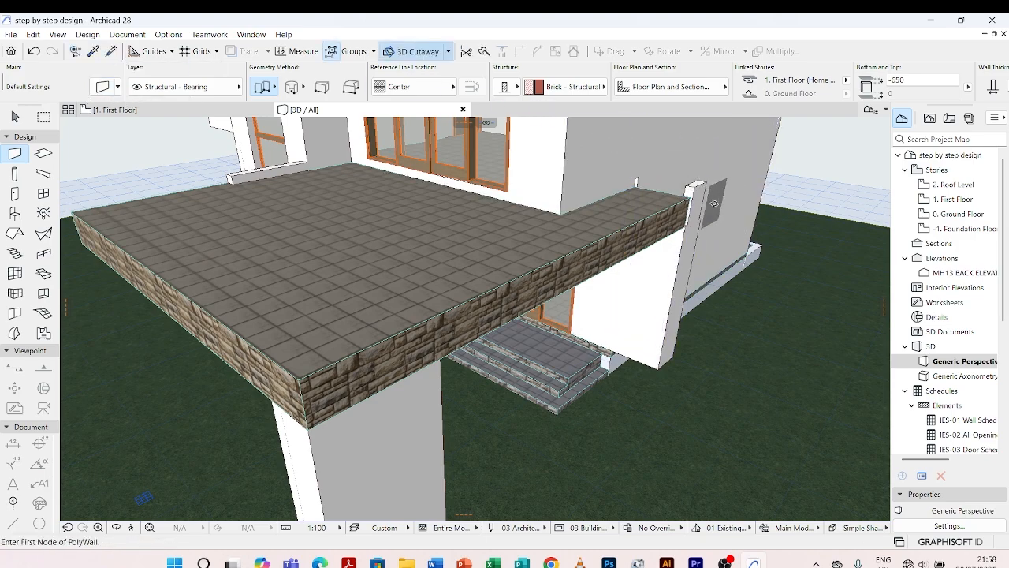
{"action": "key", "text": "ctrl+z"}
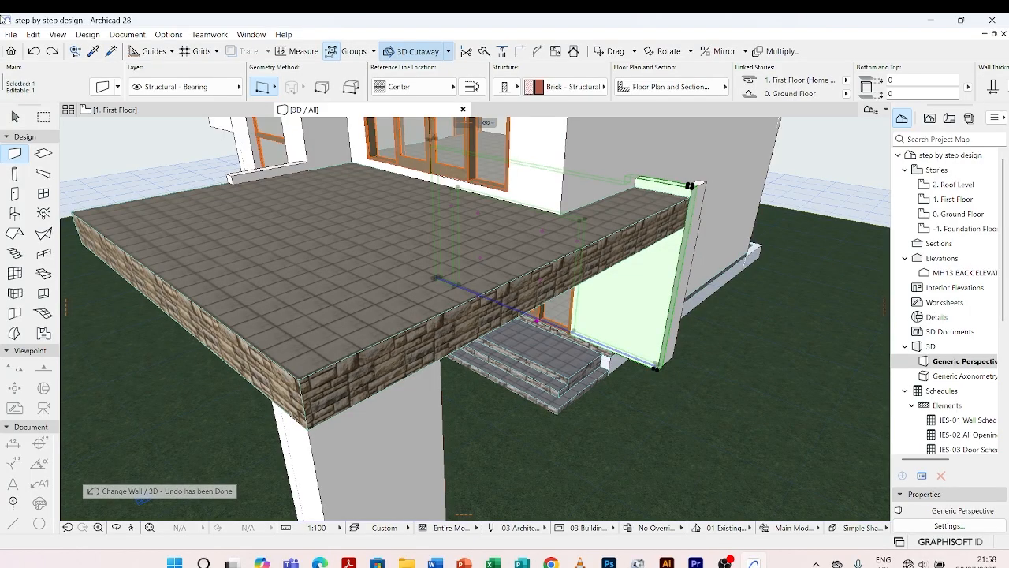
Transfer the wall settings with the -650 mm top offset to the pillar walls beside the house
{"action": "left_click", "coordinate": [112, 52]}
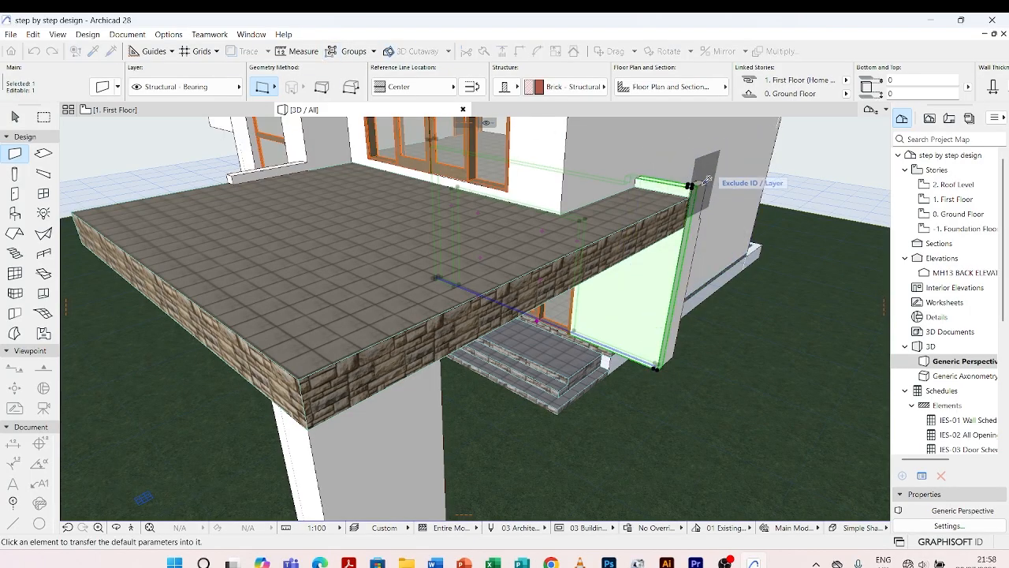
{"action": "left_click", "coordinate": [716, 179]}
{"action": "key", "text": "Escape"}
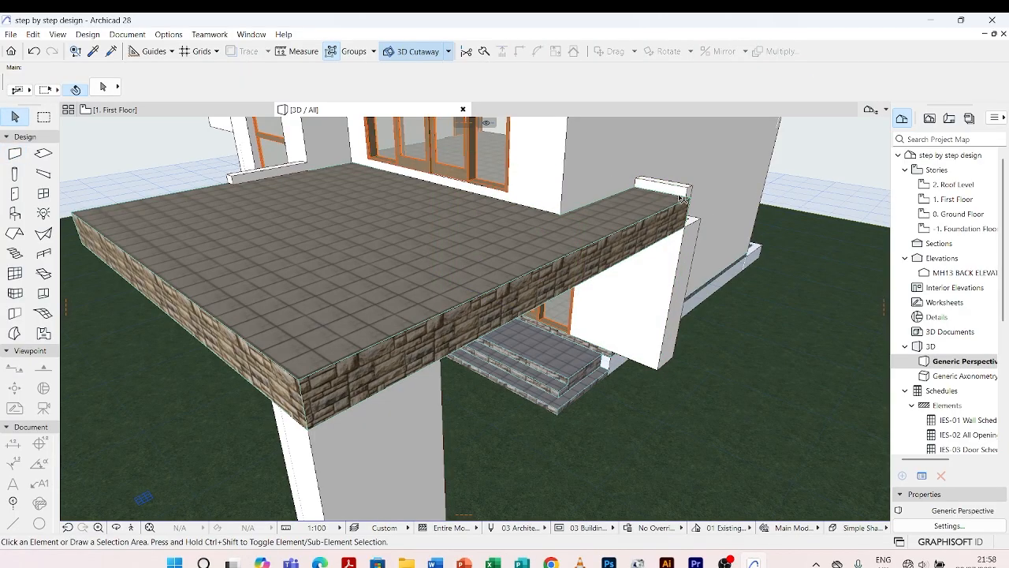
Lower the top of the extended wall beside the house to the adjoining pillar's top, giving a height of 2850 mm
{"action": "left_click", "coordinate": [677, 190]}
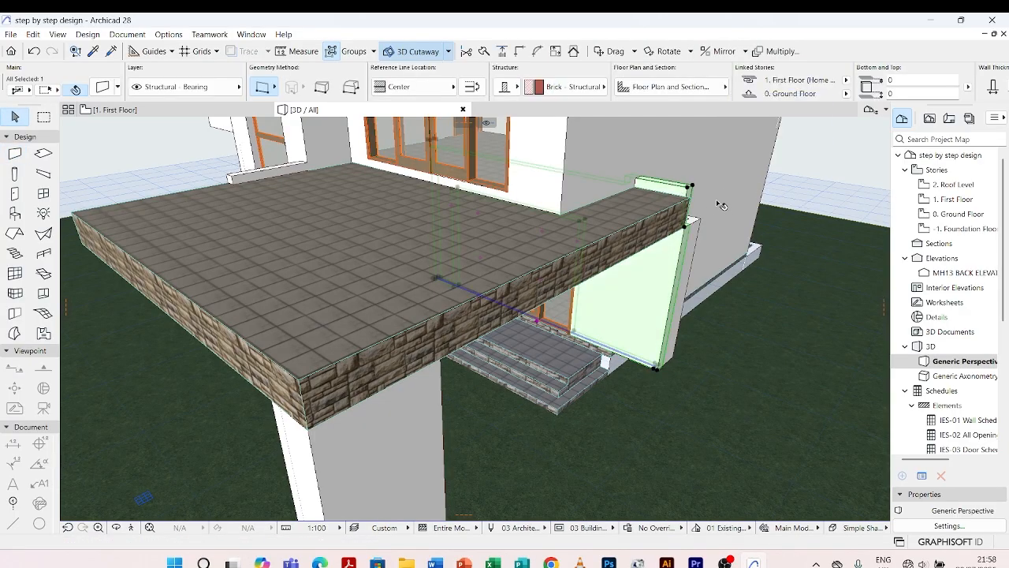
{"action": "scroll", "coordinate": [719, 207], "scroll_direction": "down", "scroll_amount": 3}
{"action": "middle_click_drag", "start_coordinate": [749, 276], "coordinate": [422, 271], "text": "shift"}
{"action": "scroll", "coordinate": [513, 216], "scroll_direction": "up", "scroll_amount": 3}
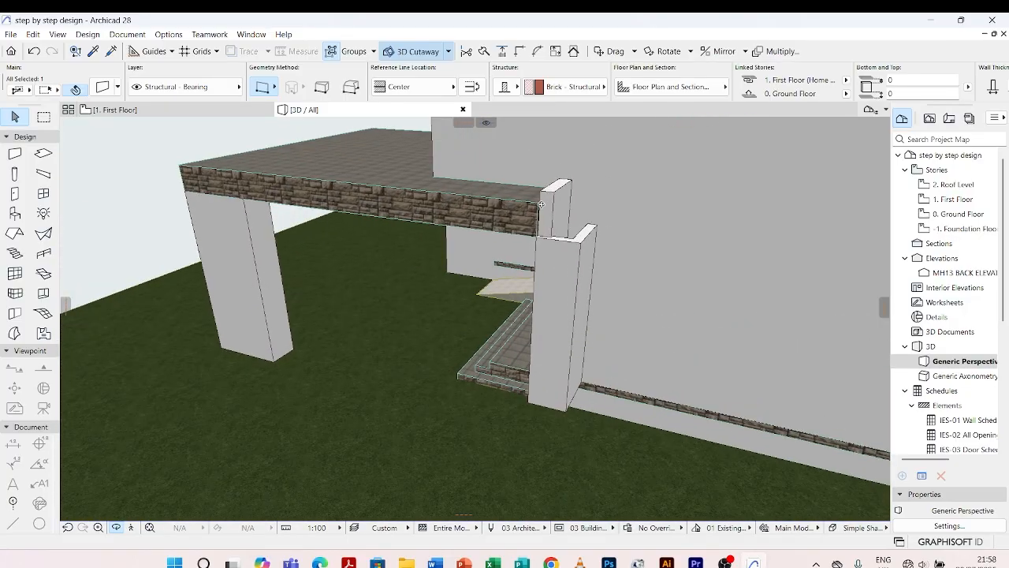
{"action": "key", "text": "Escape"}
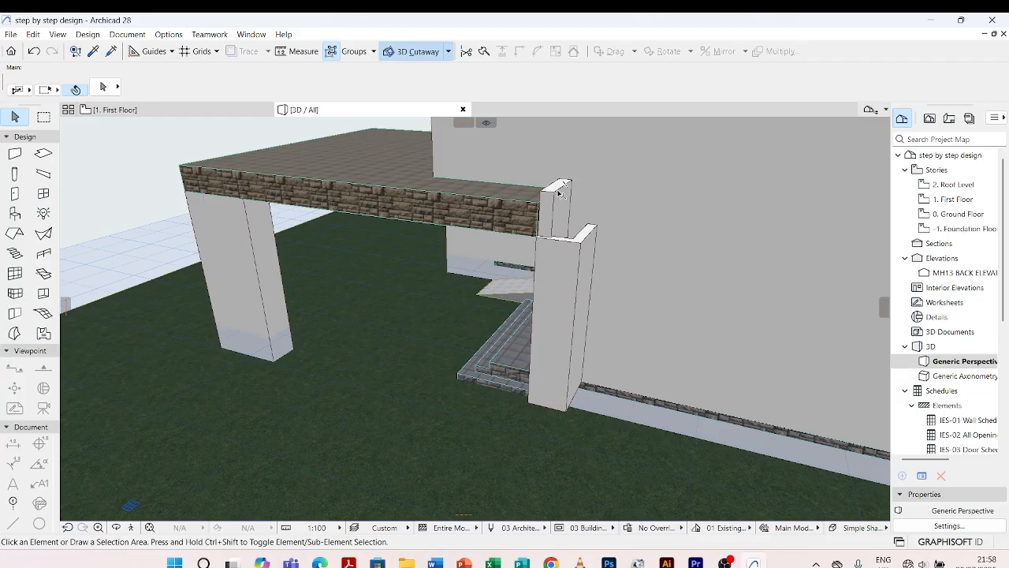
{"action": "left_click", "coordinate": [558, 193]}
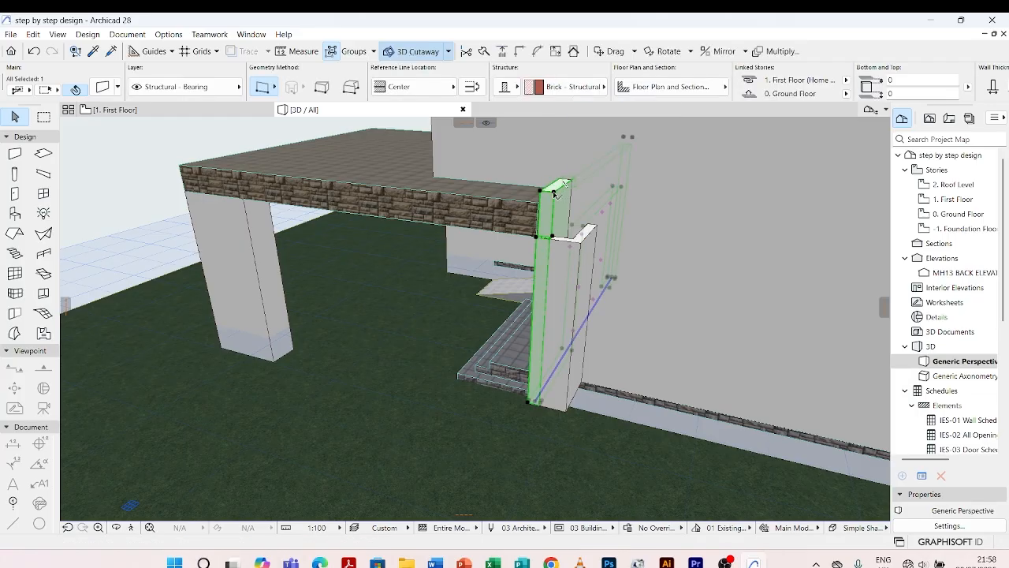
{"action": "left_click", "coordinate": [555, 193]}
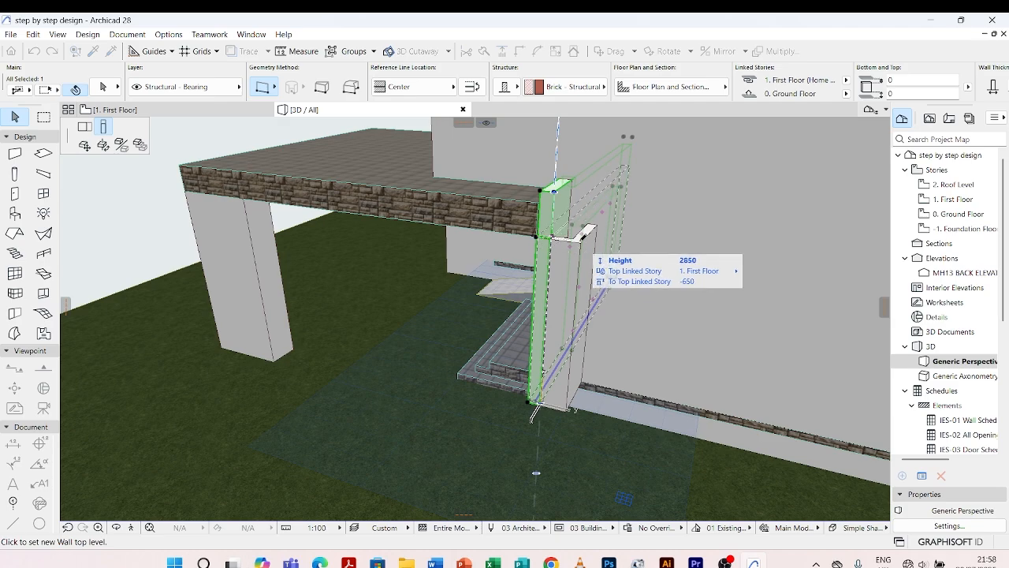
{"action": "left_click", "coordinate": [581, 239]}
{"action": "key", "text": "Escape"}
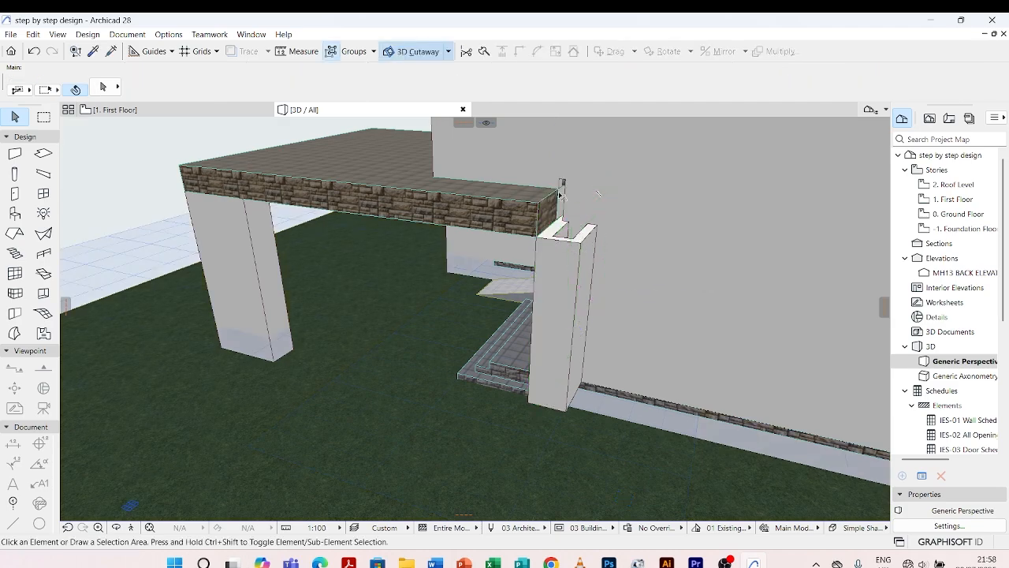
{"action": "scroll", "coordinate": [582, 221], "scroll_direction": "up", "scroll_amount": 5}
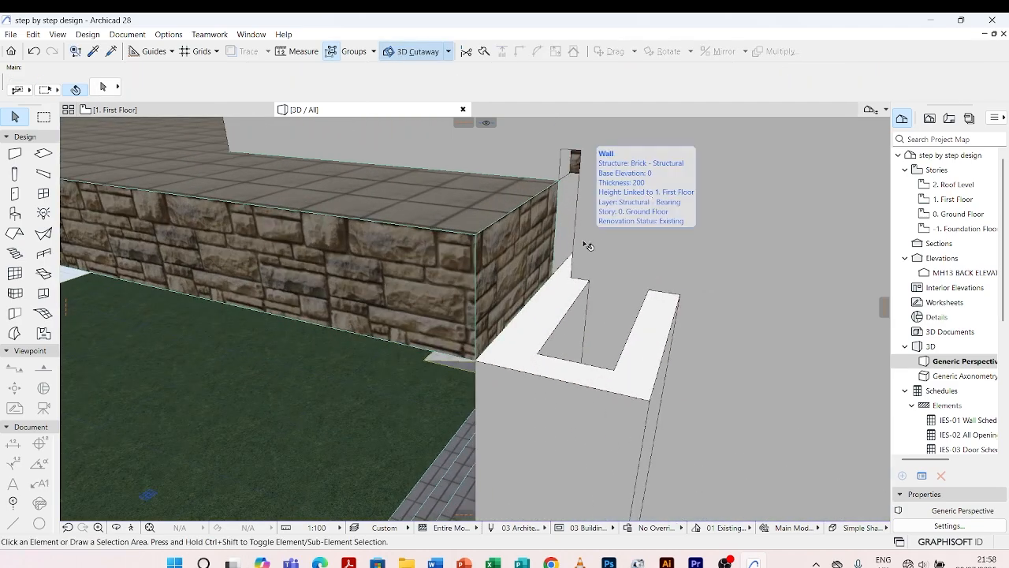
Undo the last height change of the extended wall beside the house
{"action": "mouse_move", "coordinate": [603, 257]}
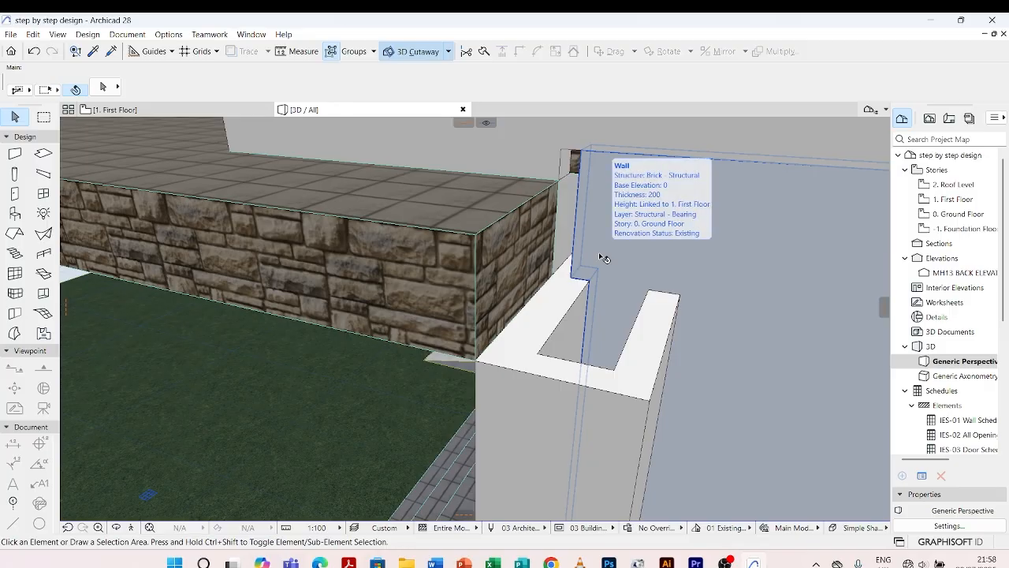
{"action": "key", "text": "ctrl+z"}
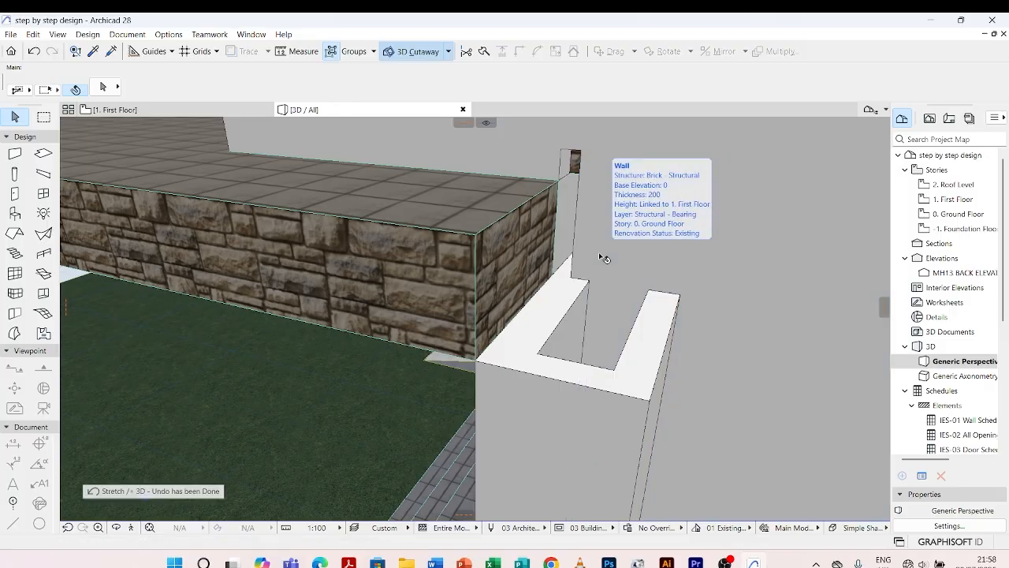
{"action": "key", "text": "Escape"}
{"action": "scroll", "coordinate": [471, 254], "scroll_direction": "down", "scroll_amount": 1}
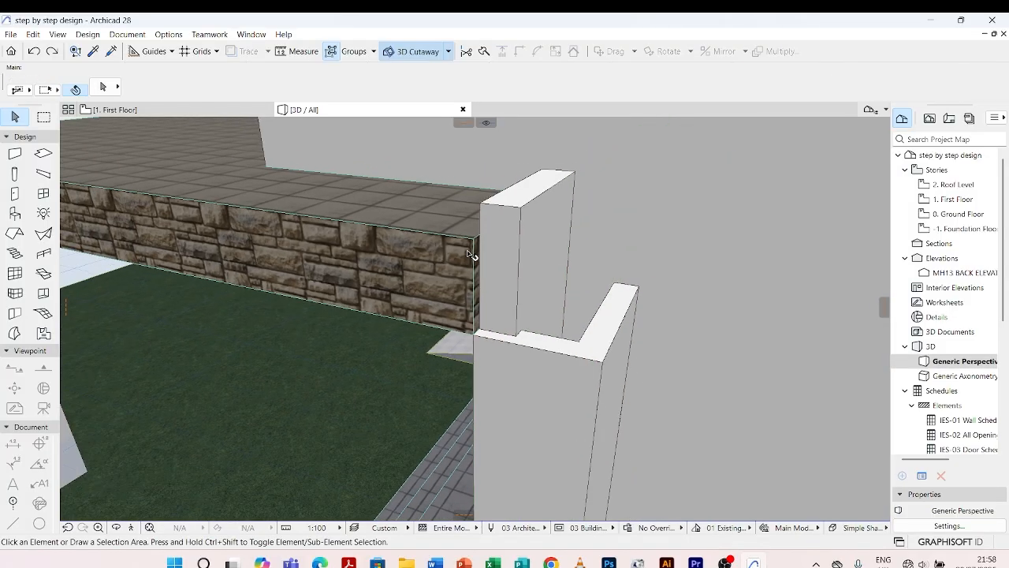
{"action": "right_click", "coordinate": [385, 378]}
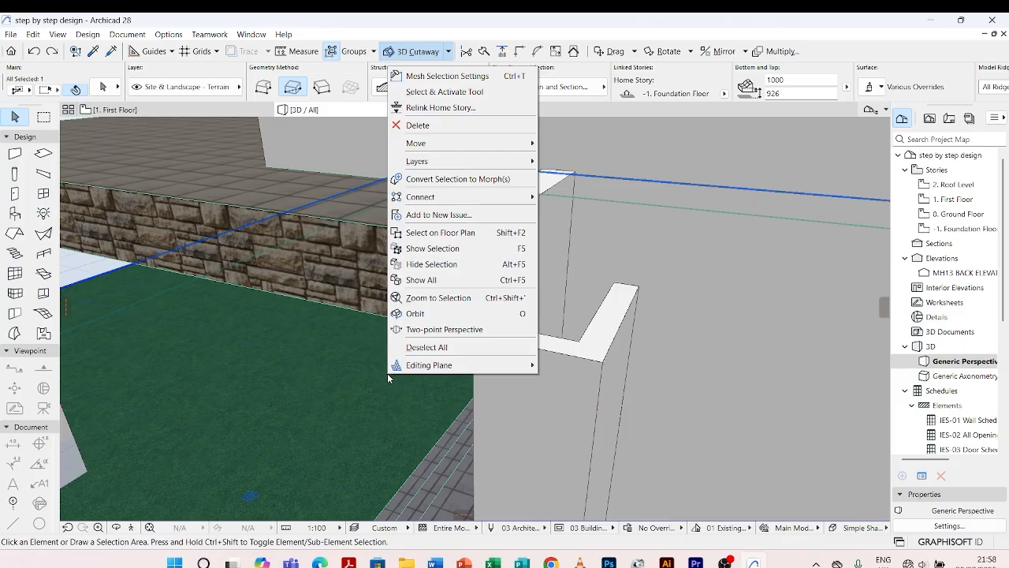
{"action": "key", "text": "Escape"}
{"action": "key", "text": "Escape"}
Split the extended wall on the ground floor plan at the hollow pillar's inner corner, separating the pillar side from the house wall
{"action": "middle_click_drag", "start_coordinate": [351, 386], "coordinate": [602, 370], "text": "shift"}
{"action": "scroll", "coordinate": [655, 333], "scroll_direction": "down", "scroll_amount": 4}
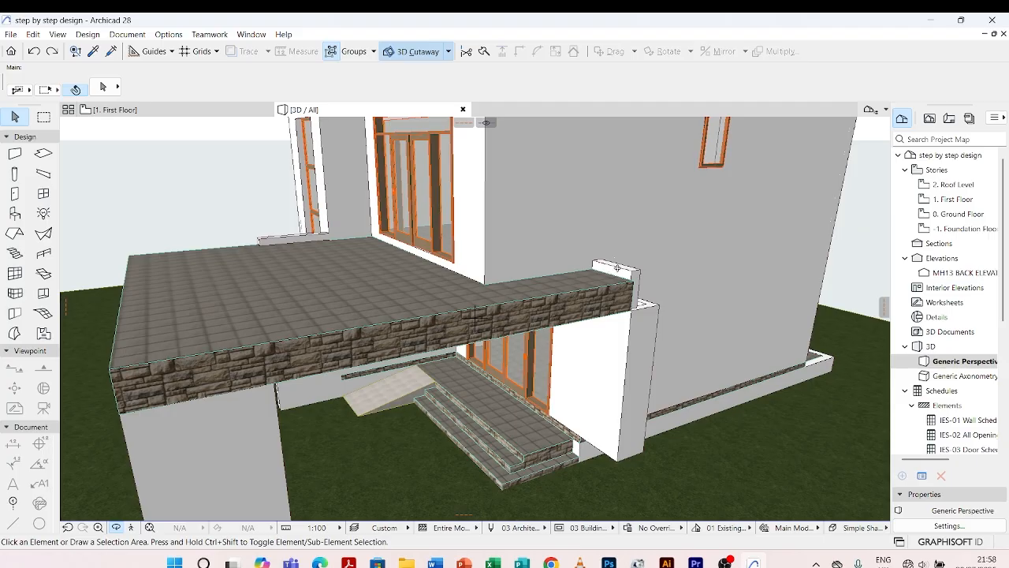
{"action": "middle_click_drag", "start_coordinate": [618, 268], "coordinate": [568, 272], "text": "shift"}
{"action": "middle_click_drag", "start_coordinate": [569, 317], "coordinate": [590, 374], "text": "shift"}
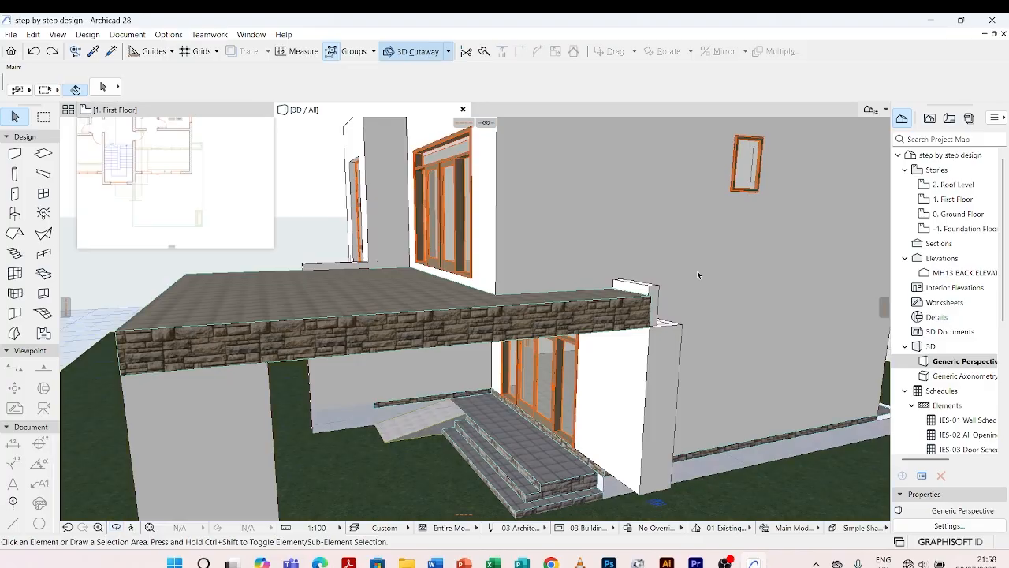
{"action": "double_click", "coordinate": [968, 219]}
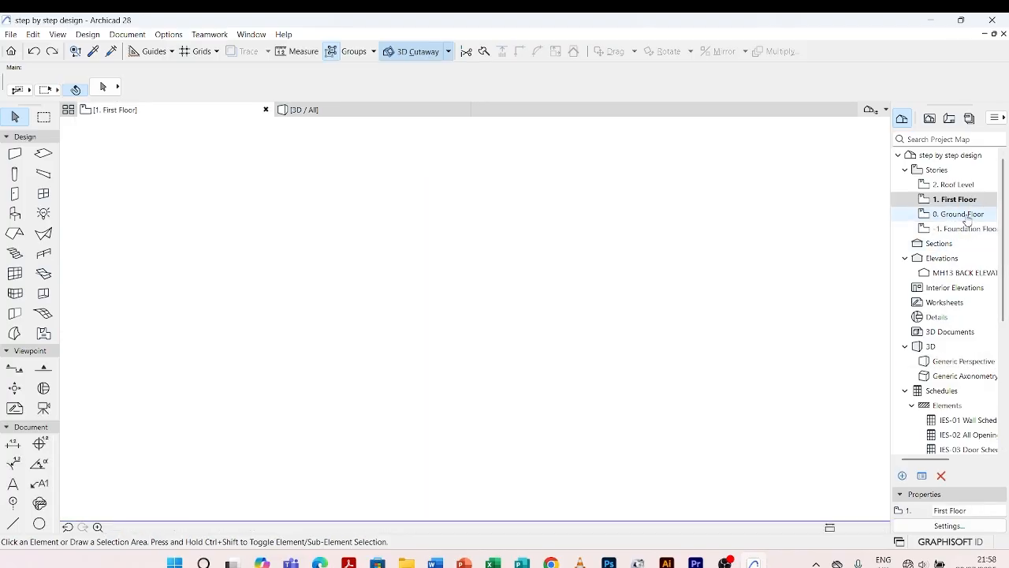
{"action": "scroll", "coordinate": [547, 216], "scroll_direction": "up", "scroll_amount": 5}
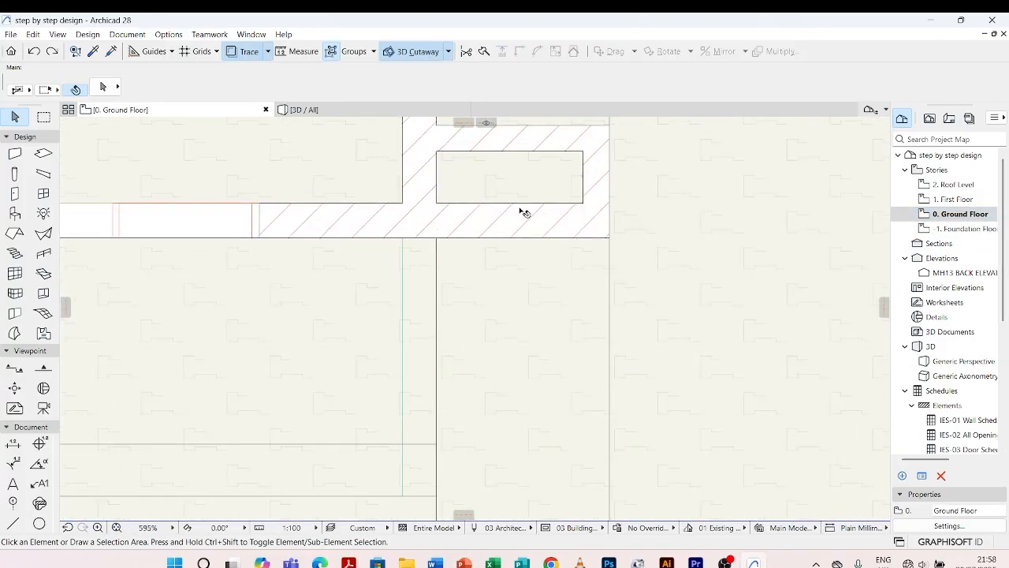
{"action": "left_click", "coordinate": [523, 214]}
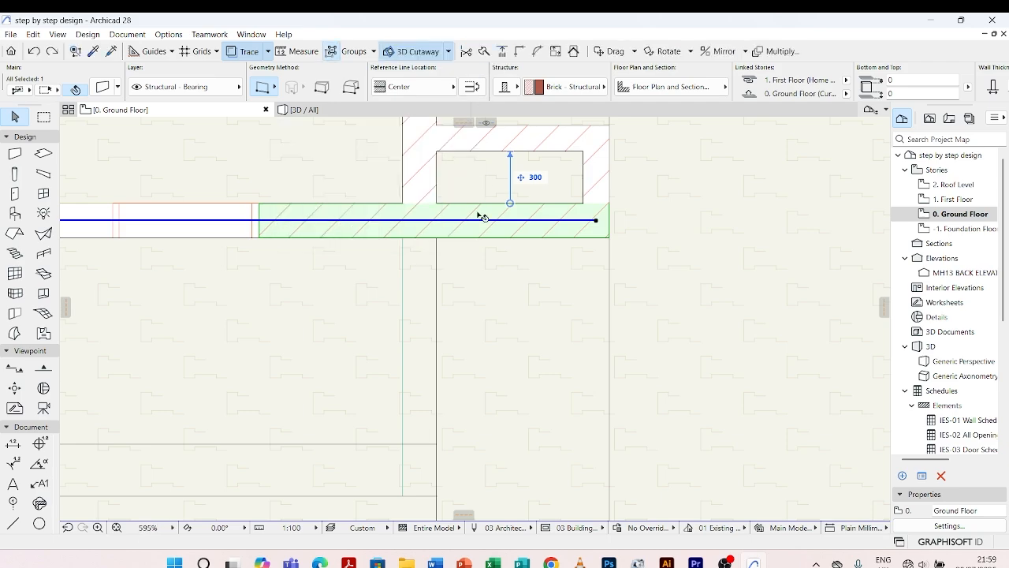
{"action": "left_click", "coordinate": [483, 52]}
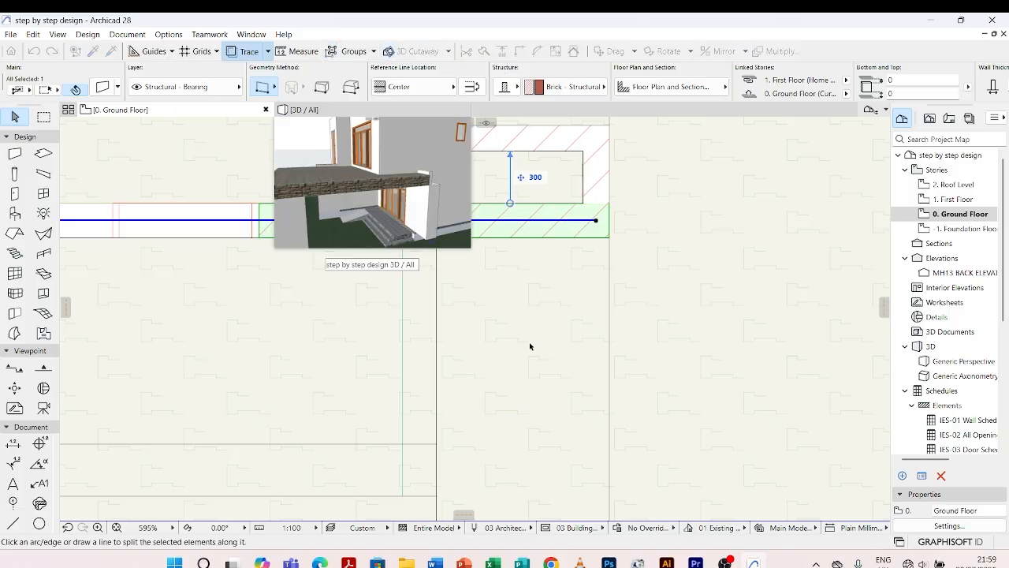
{"action": "scroll", "coordinate": [514, 308], "scroll_direction": "down", "scroll_amount": 3}
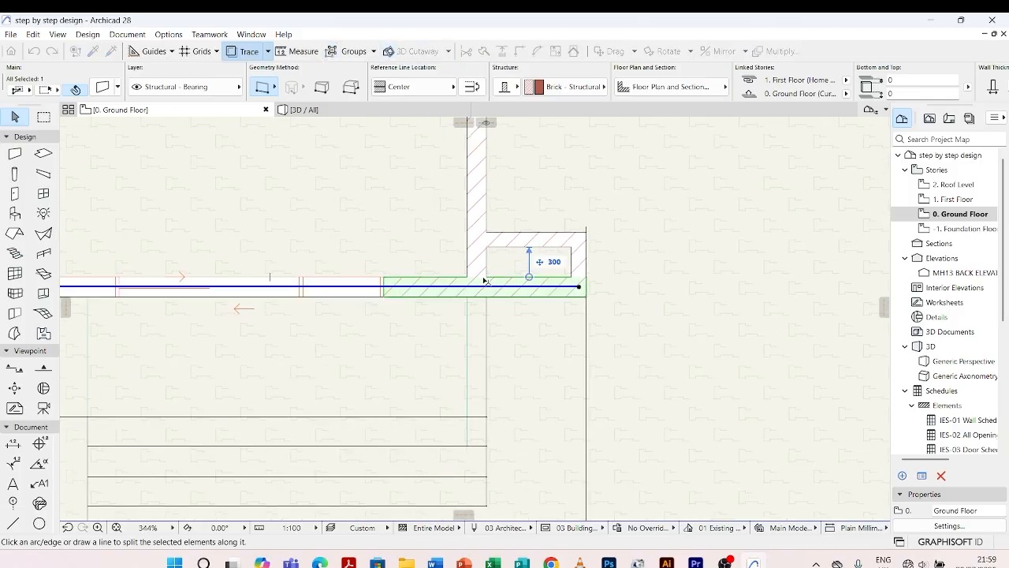
{"action": "scroll", "coordinate": [485, 281], "scroll_direction": "up", "scroll_amount": 4}
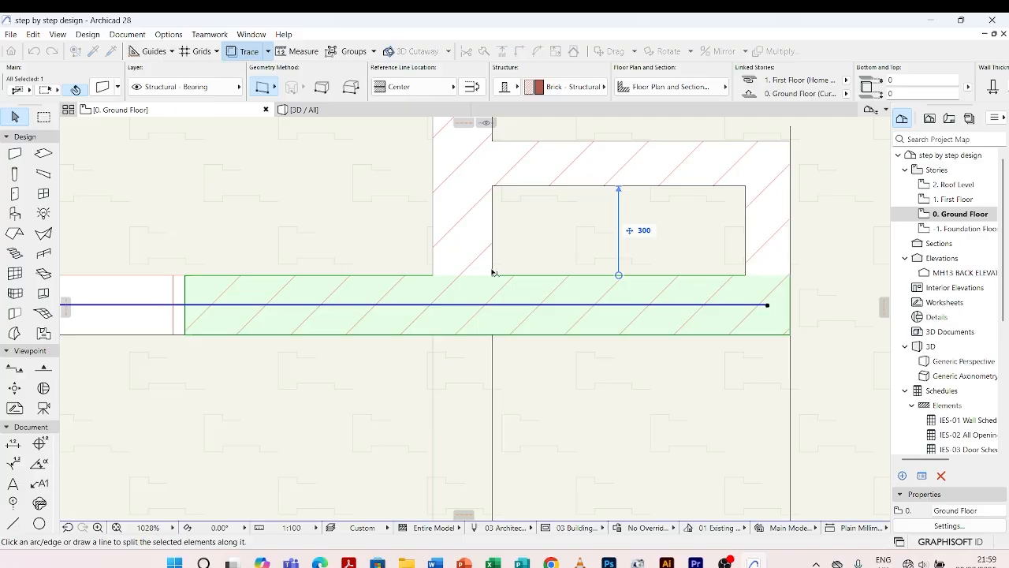
{"action": "left_click", "coordinate": [492, 272]}
{"action": "left_click", "coordinate": [497, 365]}
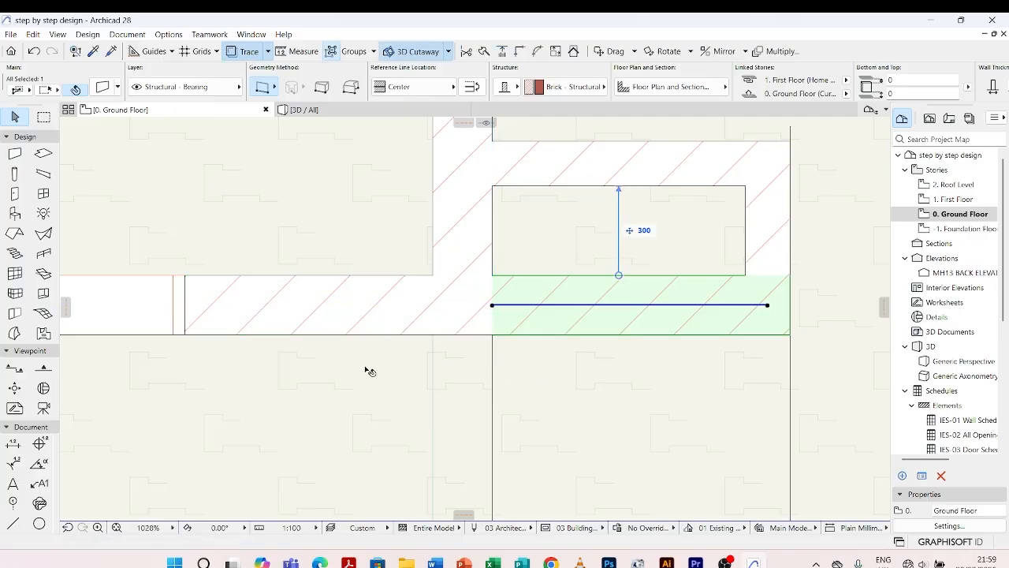
{"action": "key", "text": "Escape"}
Intersect the two house walls meeting beside the pillar so they form a clean corner
{"action": "left_click", "coordinate": [473, 267]}
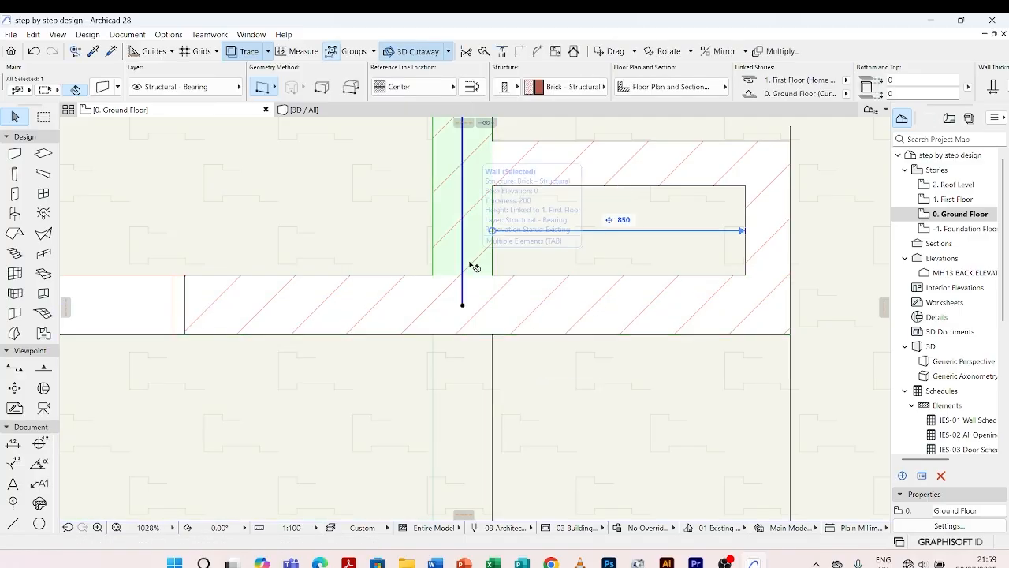
{"action": "left_click", "coordinate": [428, 301], "text": "shift"}
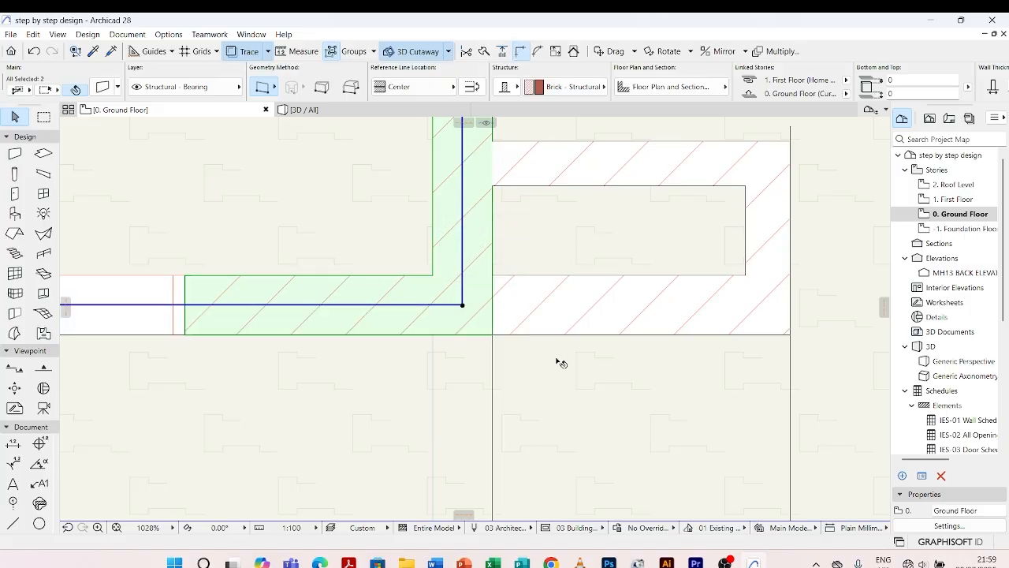
{"action": "key", "text": "Escape"}
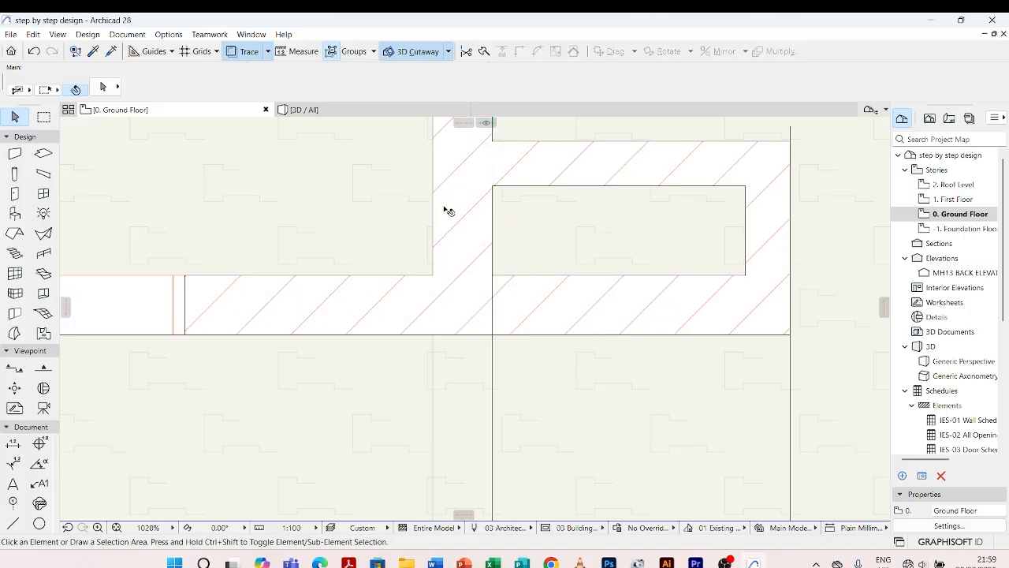
Lower the top of the split-off pillar wall in 3D to the pillar's other walls, giving a height of 2850 mm
{"action": "left_click", "coordinate": [312, 112]}
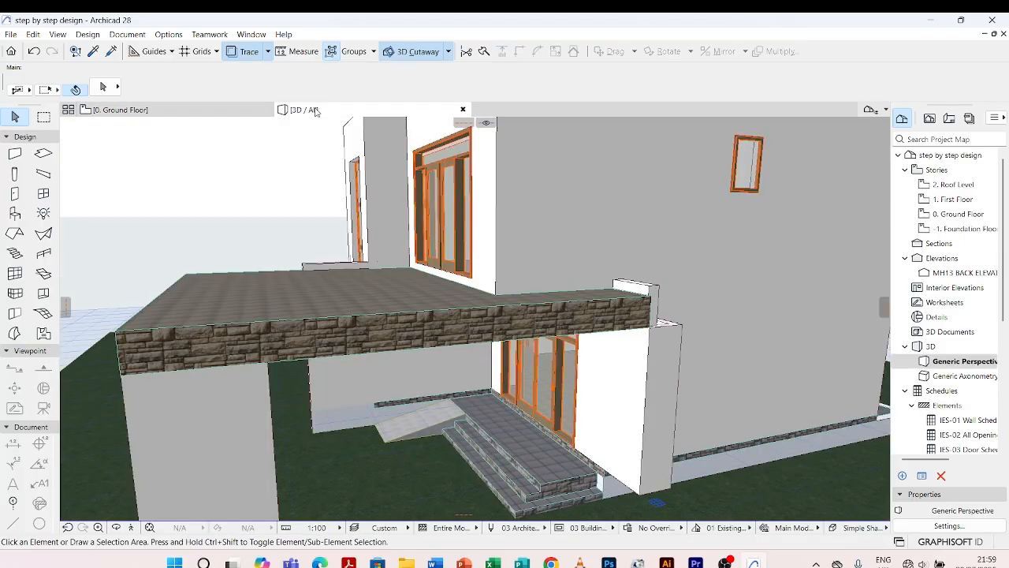
{"action": "left_click", "coordinate": [658, 293]}
{"action": "scroll", "coordinate": [658, 294], "scroll_direction": "up", "scroll_amount": 2}
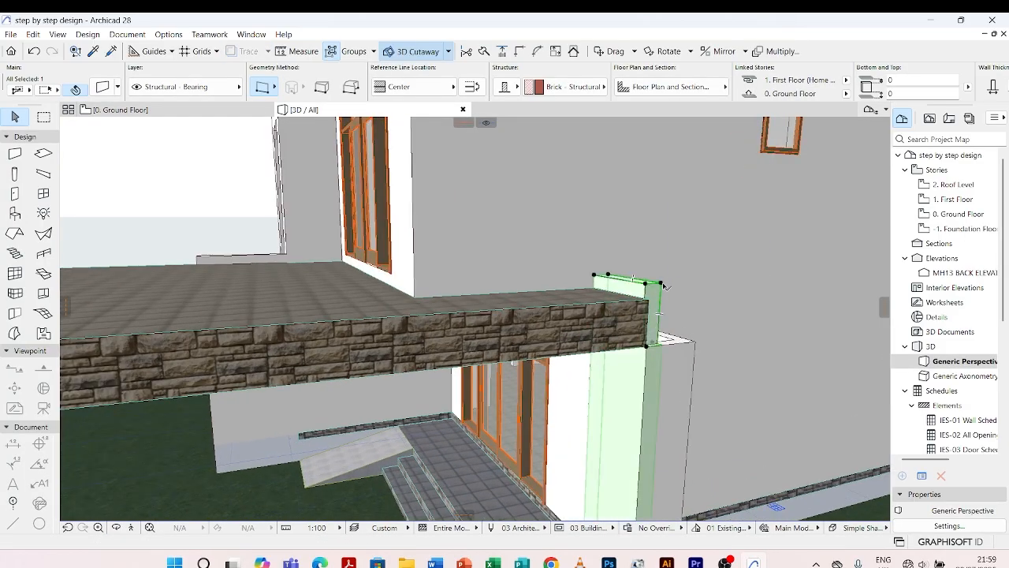
{"action": "left_click", "coordinate": [661, 282]}
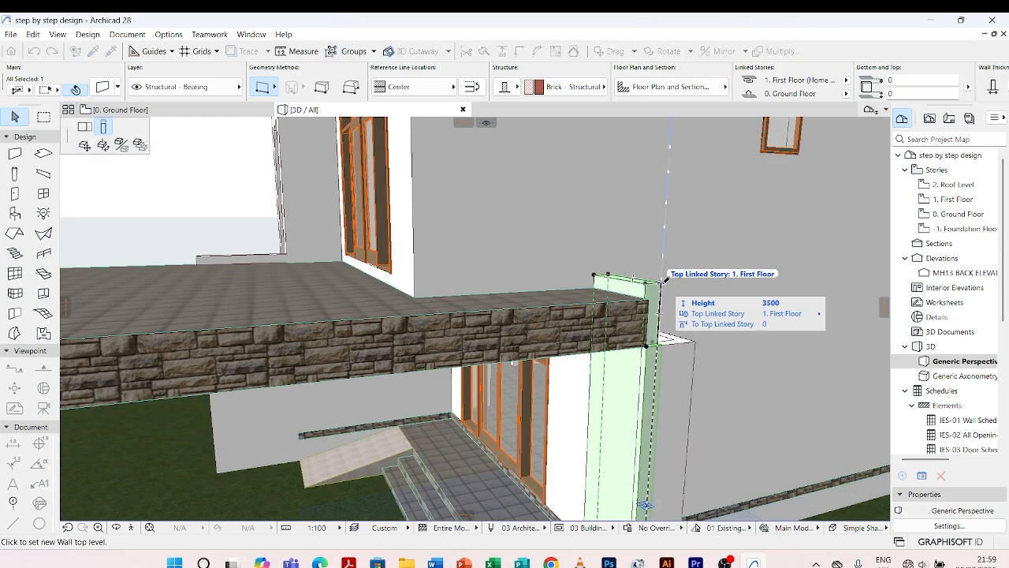
{"action": "left_click", "coordinate": [104, 132]}
{"action": "scroll", "coordinate": [715, 339], "scroll_direction": "up", "scroll_amount": 2}
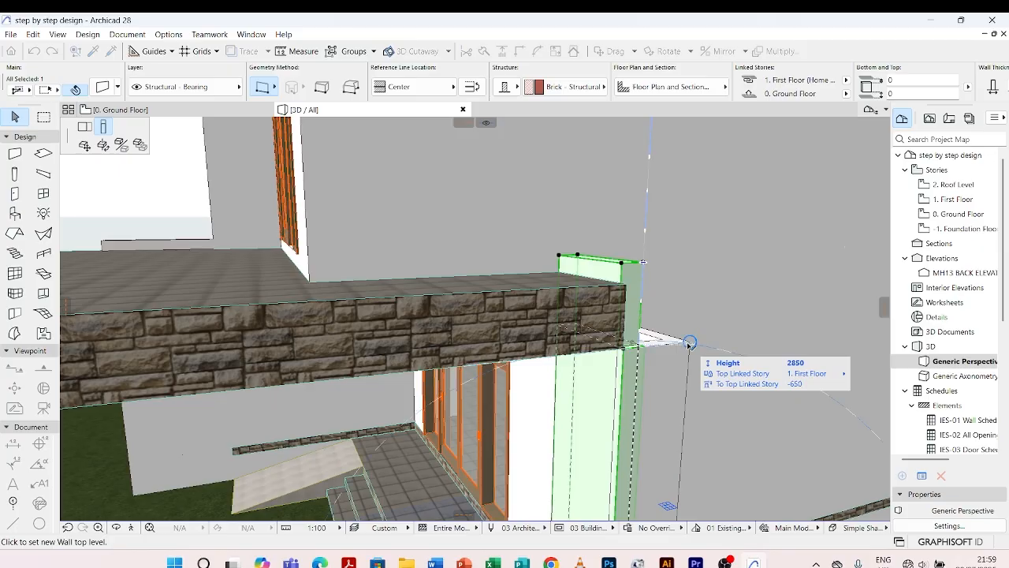
{"action": "scroll", "coordinate": [689, 344], "scroll_direction": "up", "scroll_amount": 1}
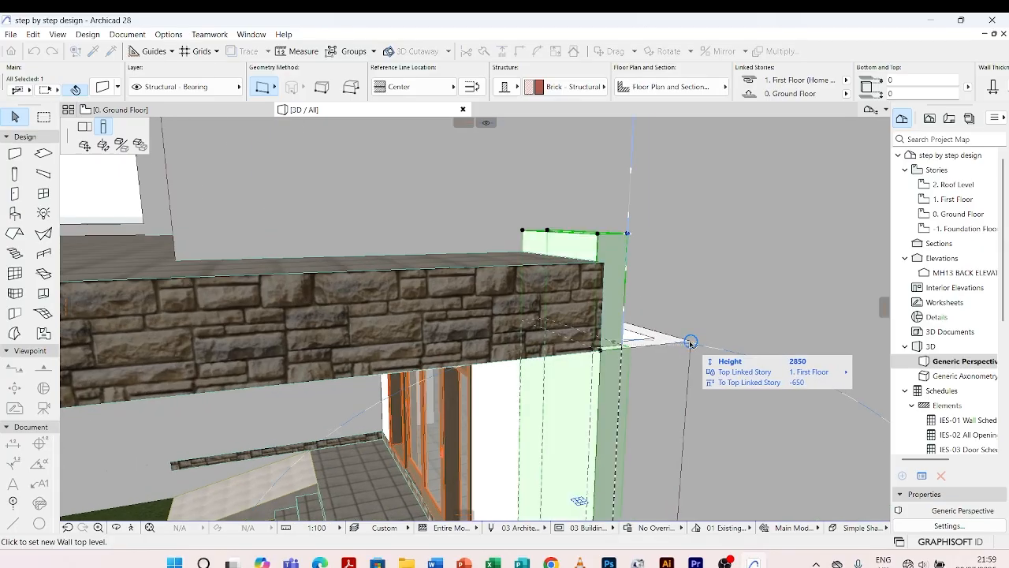
{"action": "scroll", "coordinate": [691, 343], "scroll_direction": "up", "scroll_amount": 3}
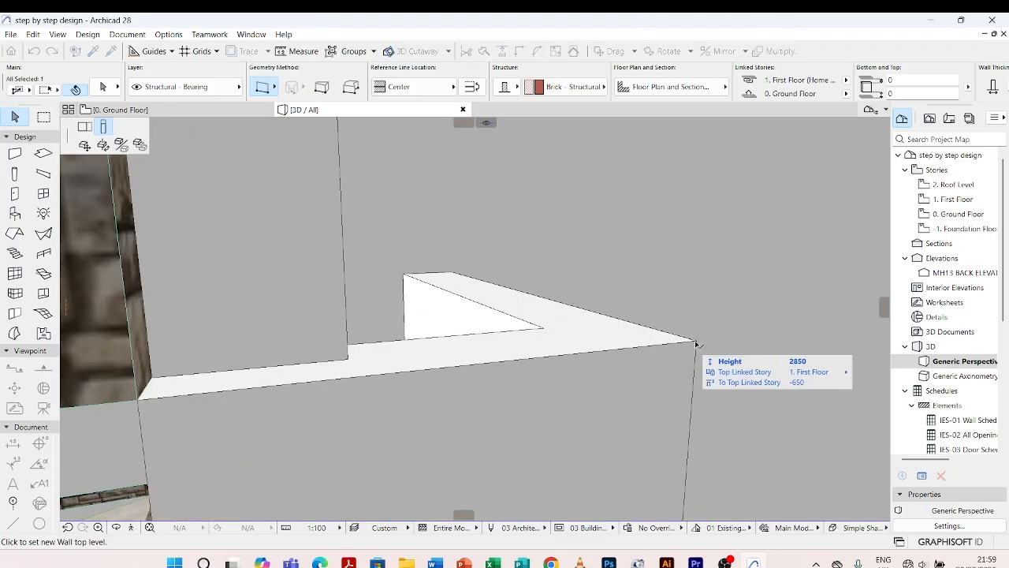
{"action": "left_click", "coordinate": [697, 344]}
{"action": "key", "text": "Escape"}
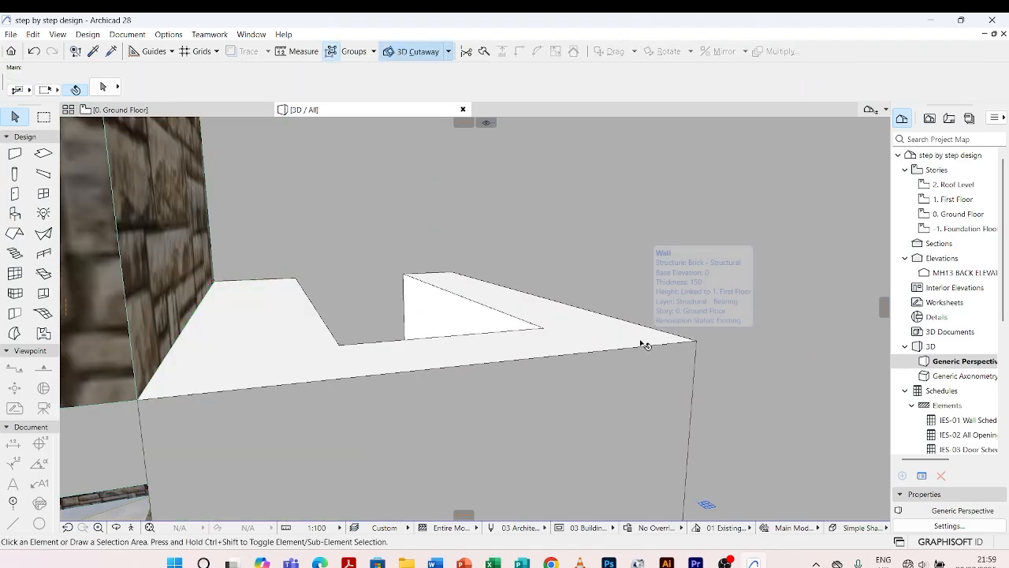
Offset the canopy slab's short end edge to the outer corner of the pillar beside the house
{"action": "scroll", "coordinate": [631, 339], "scroll_direction": "down", "scroll_amount": 5}
{"action": "scroll", "coordinate": [571, 338], "scroll_direction": "down", "scroll_amount": 2}
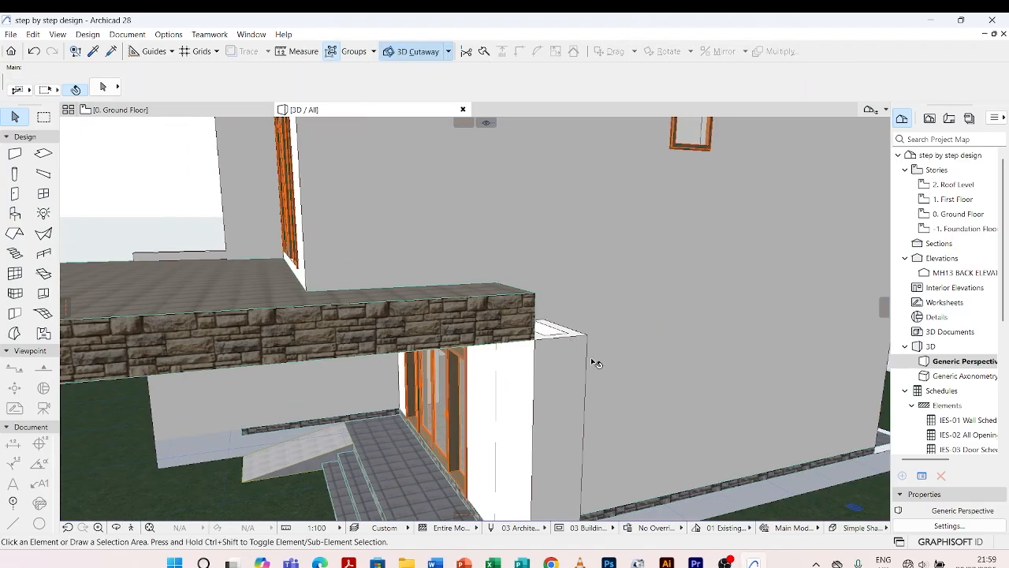
{"action": "middle_click_drag", "start_coordinate": [659, 397], "coordinate": [559, 237], "text": "shift"}
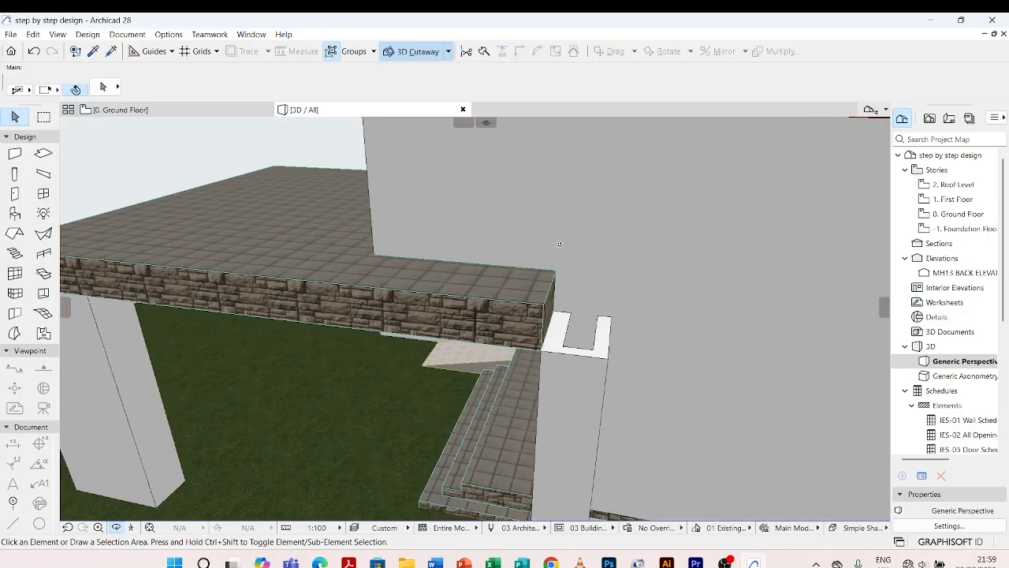
{"action": "left_click", "coordinate": [541, 305]}
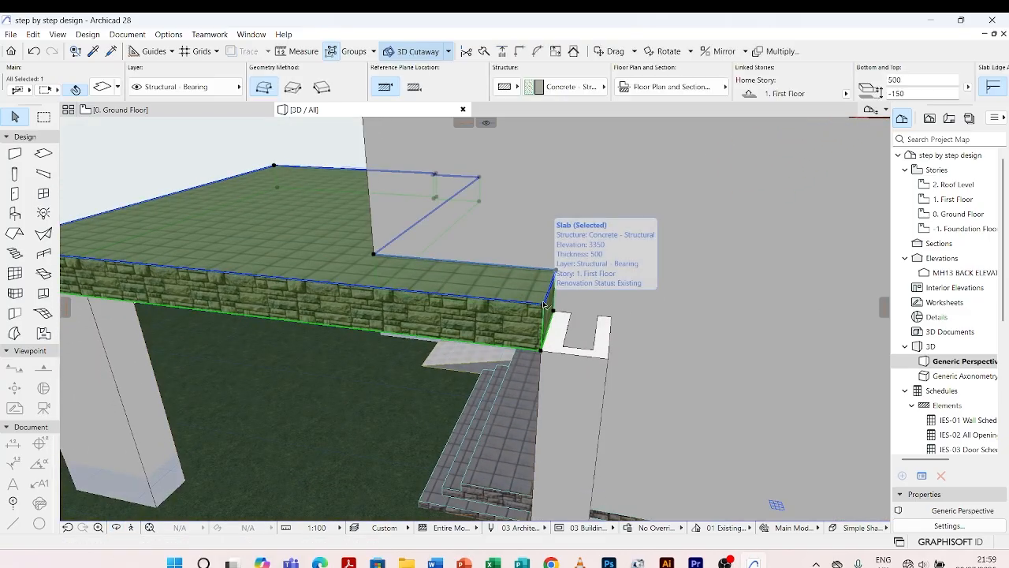
{"action": "scroll", "coordinate": [567, 303], "scroll_direction": "up", "scroll_amount": 2}
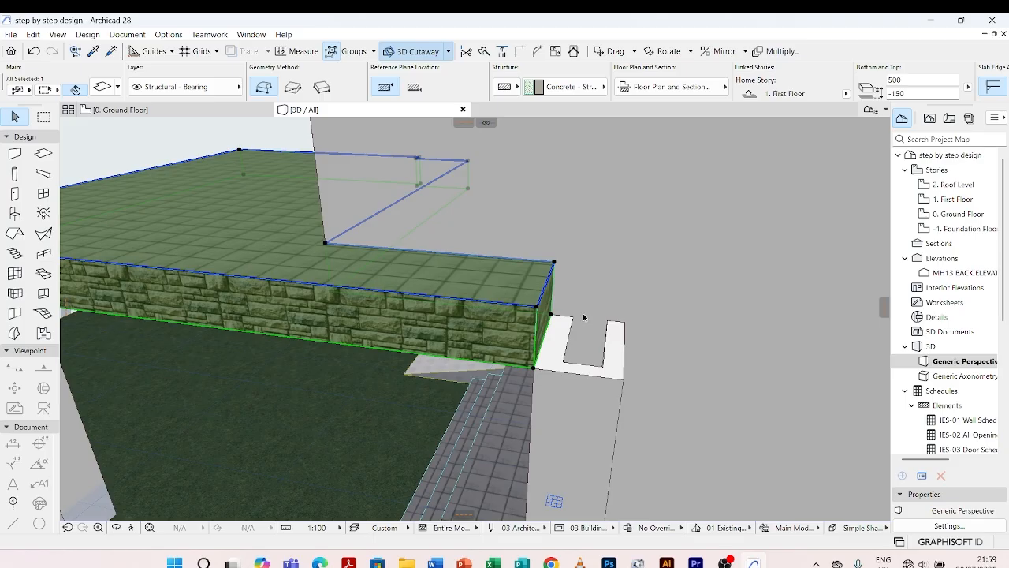
{"action": "left_click", "coordinate": [547, 282]}
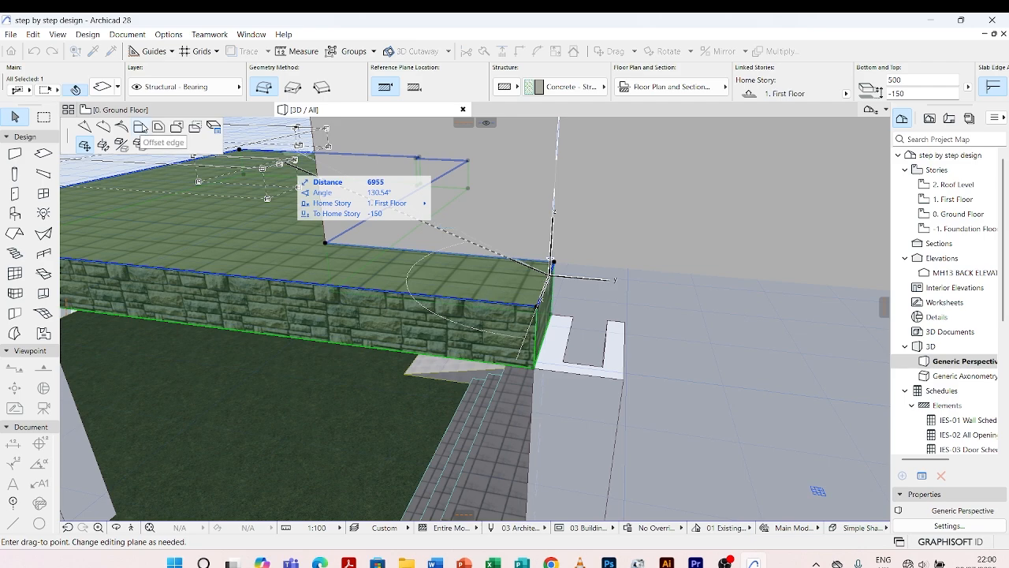
{"action": "left_click", "coordinate": [141, 127]}
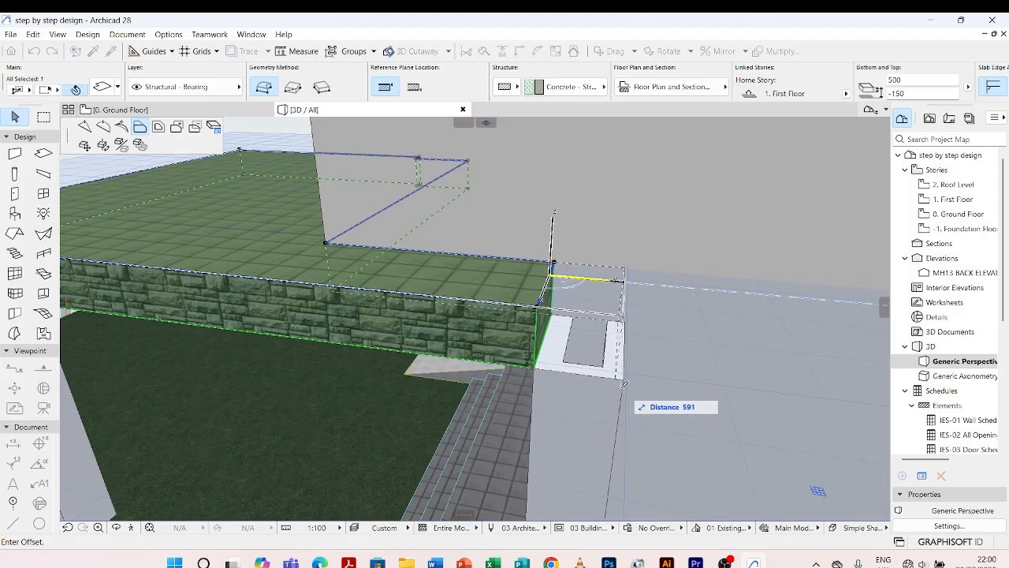
{"action": "scroll", "coordinate": [627, 379], "scroll_direction": "up", "scroll_amount": 3}
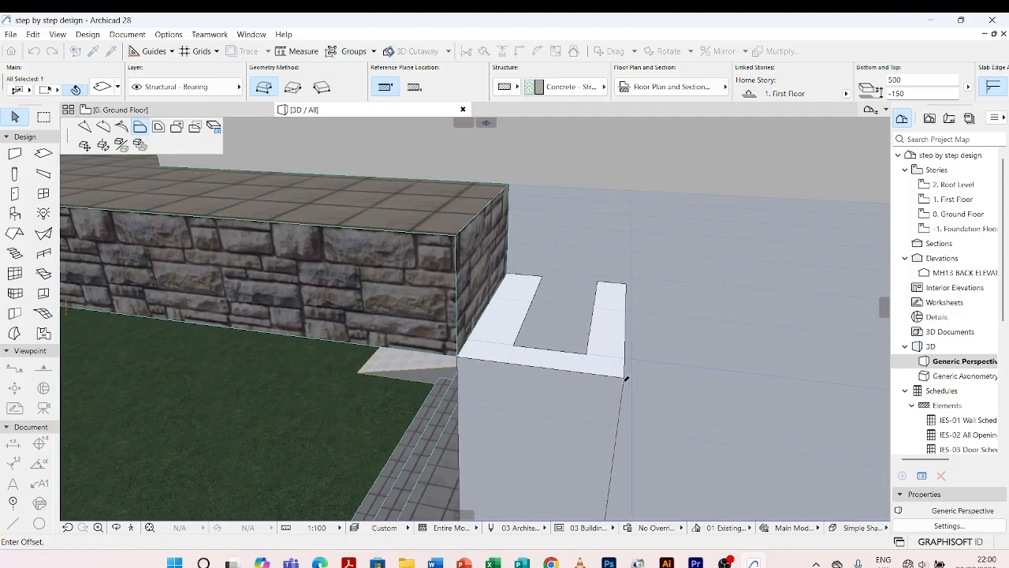
{"action": "left_click", "coordinate": [624, 383]}
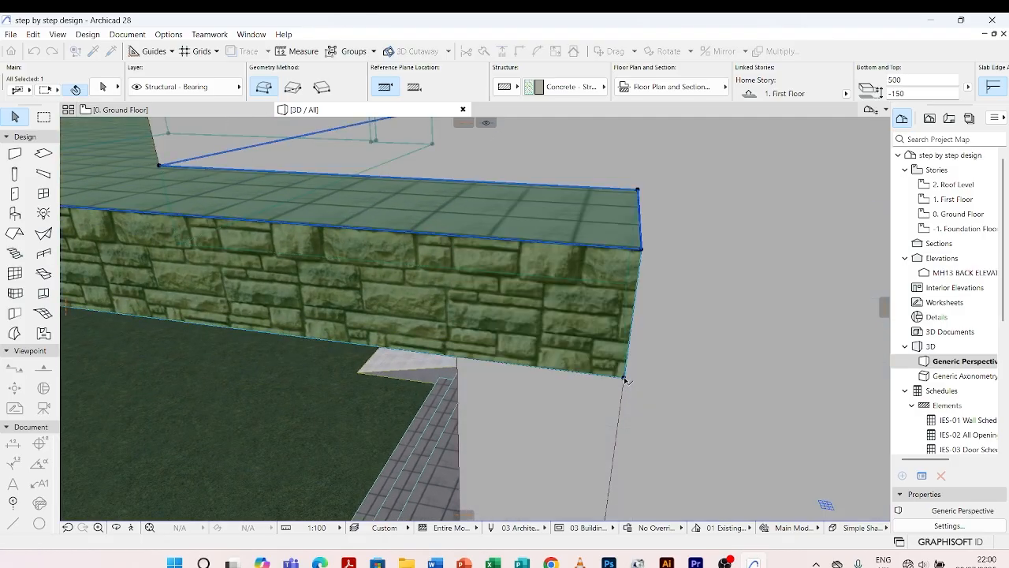
{"action": "key", "text": "Escape"}
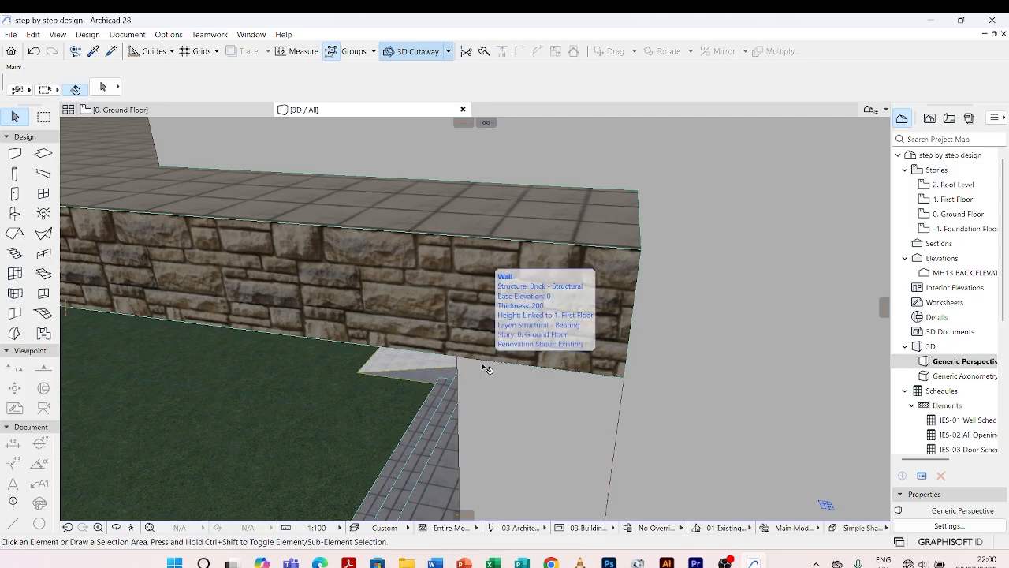
Offset the edge of the canopy slab's recess in 3D to the corner of the wall beside the entrance, closing the gap
{"action": "middle_click_drag", "start_coordinate": [482, 365], "coordinate": [477, 390], "text": "shift"}
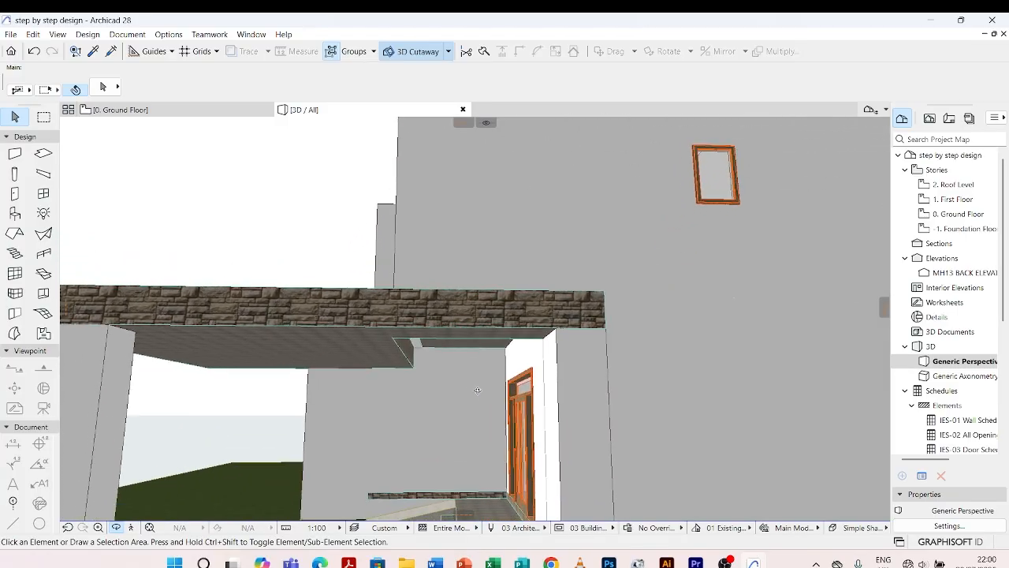
{"action": "left_click", "coordinate": [401, 350]}
{"action": "scroll", "coordinate": [402, 345], "scroll_direction": "up", "scroll_amount": 3}
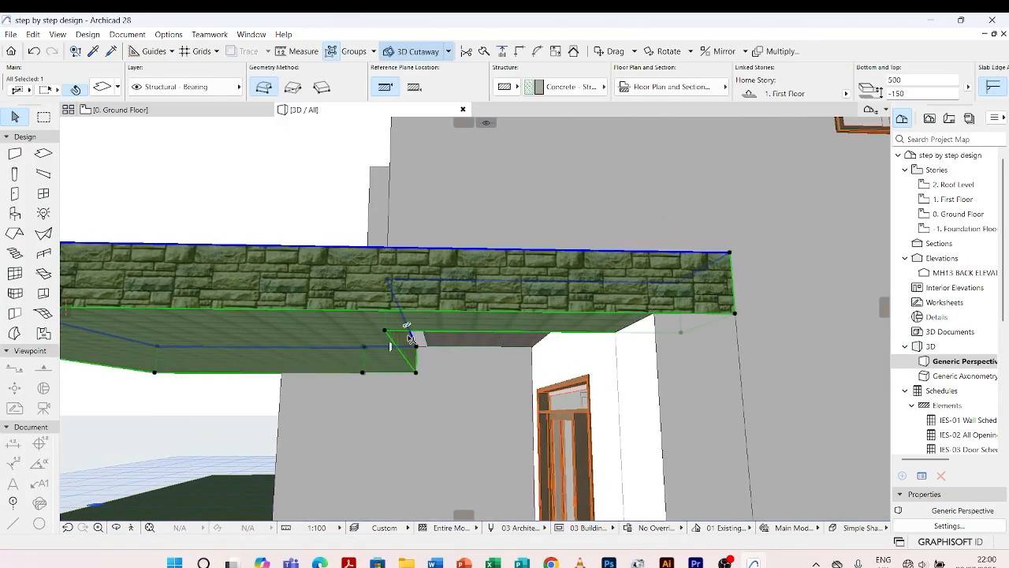
{"action": "left_click", "coordinate": [407, 326]}
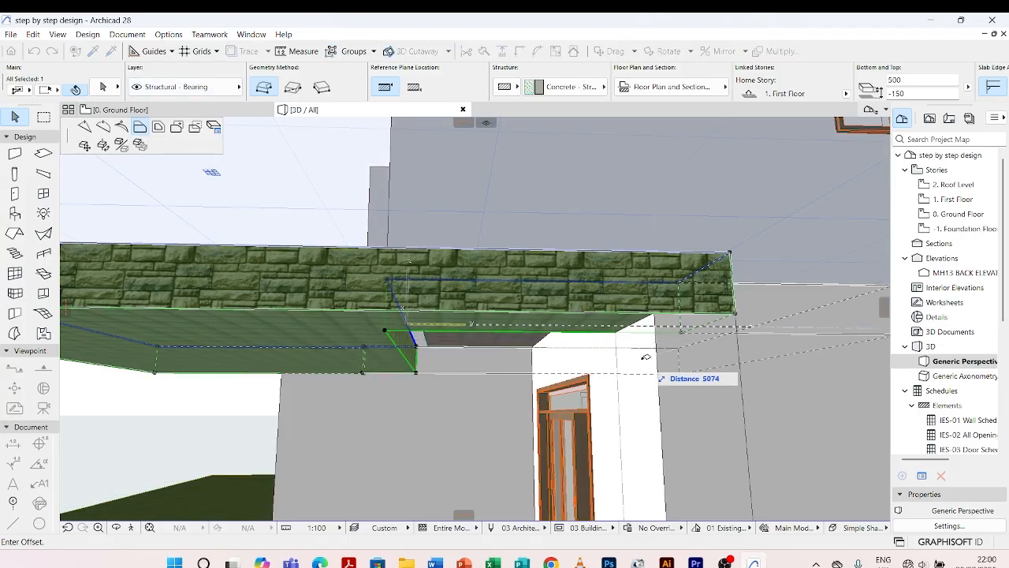
{"action": "scroll", "coordinate": [654, 320], "scroll_direction": "up", "scroll_amount": 5}
{"action": "scroll", "coordinate": [656, 320], "scroll_direction": "up", "scroll_amount": 1}
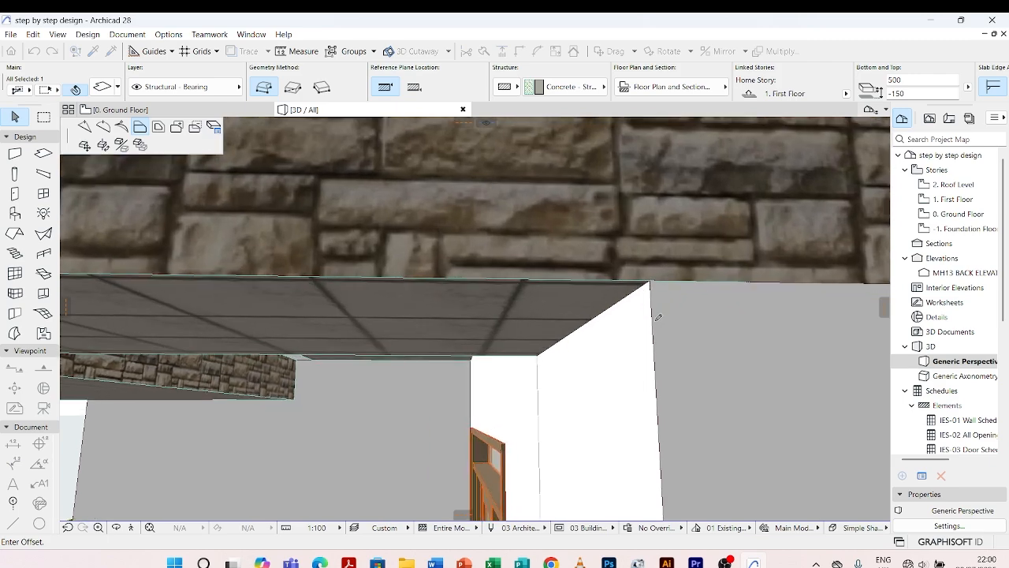
{"action": "left_click", "coordinate": [653, 284]}
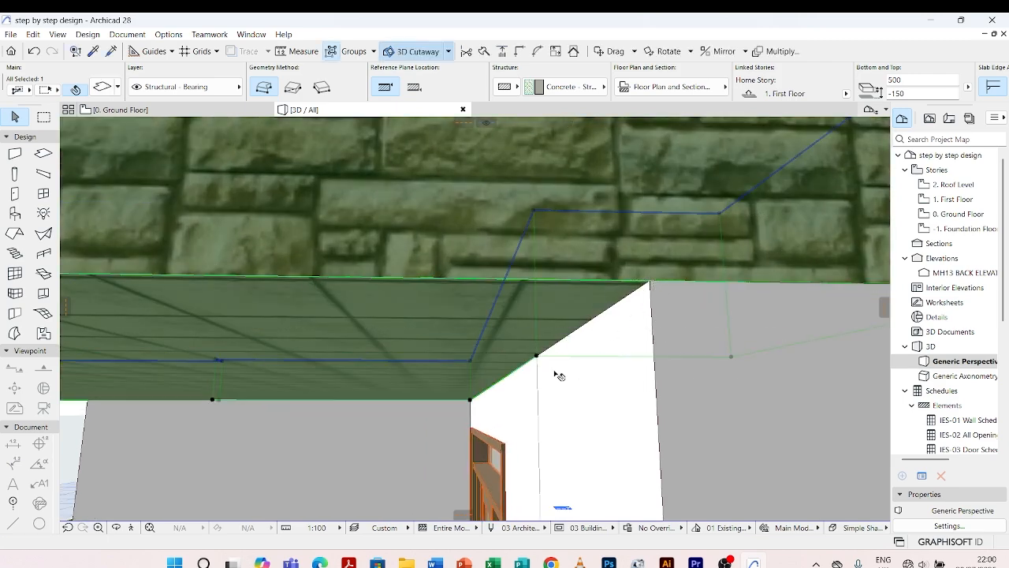
{"action": "key", "text": "Escape"}
Examine how the canopy slab fits over the pillars and the extended wall beside the stairwell
{"action": "middle_click_drag", "start_coordinate": [554, 371], "coordinate": [560, 310], "text": "shift"}
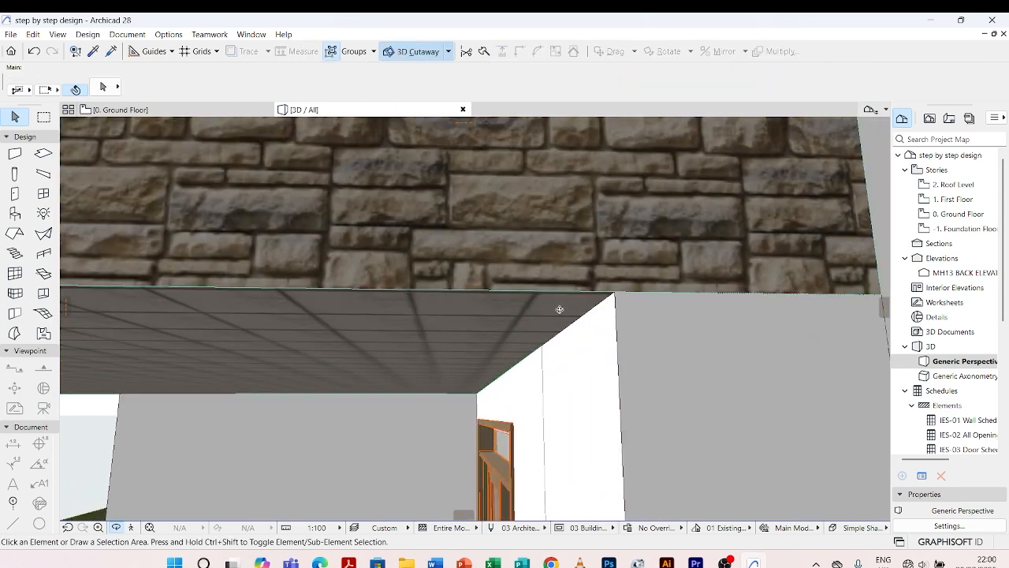
{"action": "scroll", "coordinate": [560, 311], "scroll_direction": "down", "scroll_amount": 5}
{"action": "middle_click_drag", "start_coordinate": [410, 372], "coordinate": [554, 416], "text": "shift"}
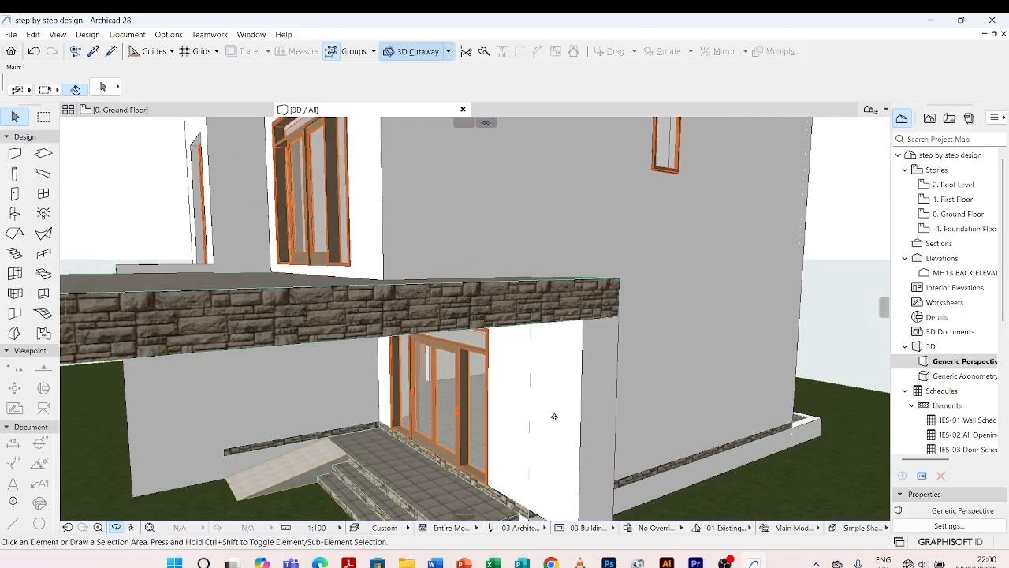
{"action": "scroll", "coordinate": [555, 417], "scroll_direction": "down", "scroll_amount": 6}
{"action": "middle_click_drag", "start_coordinate": [378, 377], "coordinate": [490, 384], "text": "shift"}
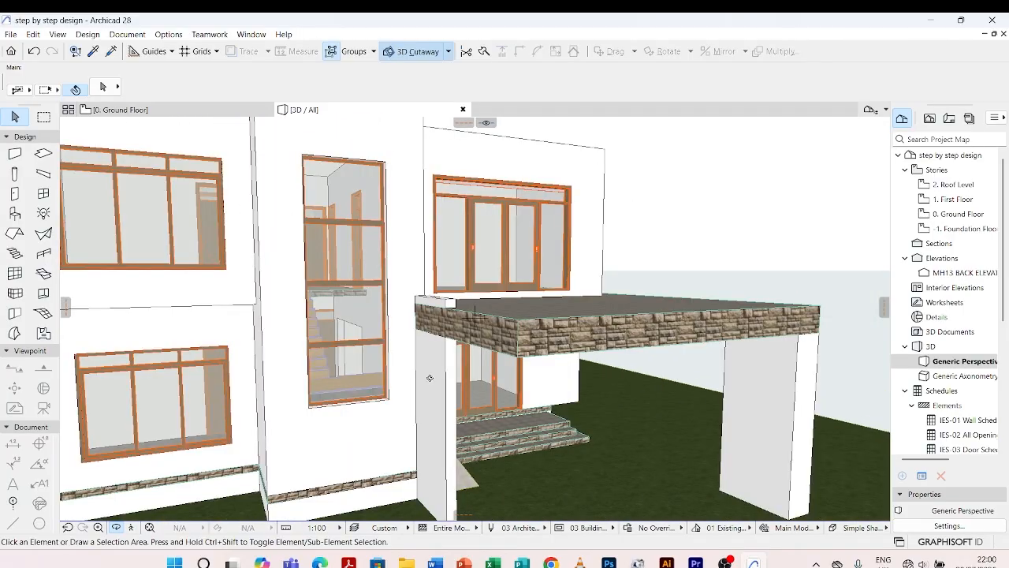
{"action": "scroll", "coordinate": [430, 378], "scroll_direction": "up", "scroll_amount": 5}
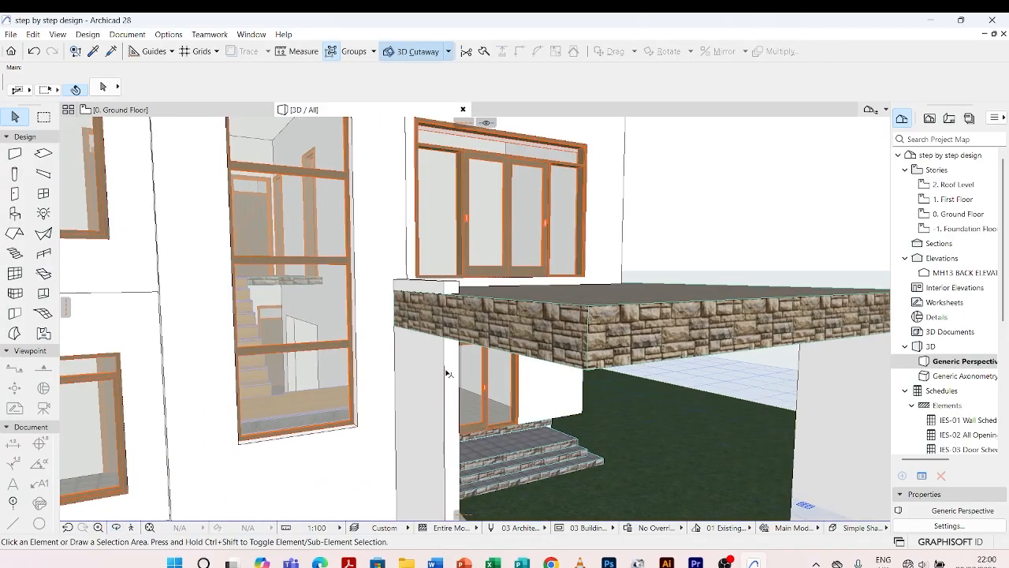
{"action": "left_click", "coordinate": [446, 367]}
{"action": "middle_click_drag", "start_coordinate": [446, 368], "coordinate": [388, 362], "text": "shift"}
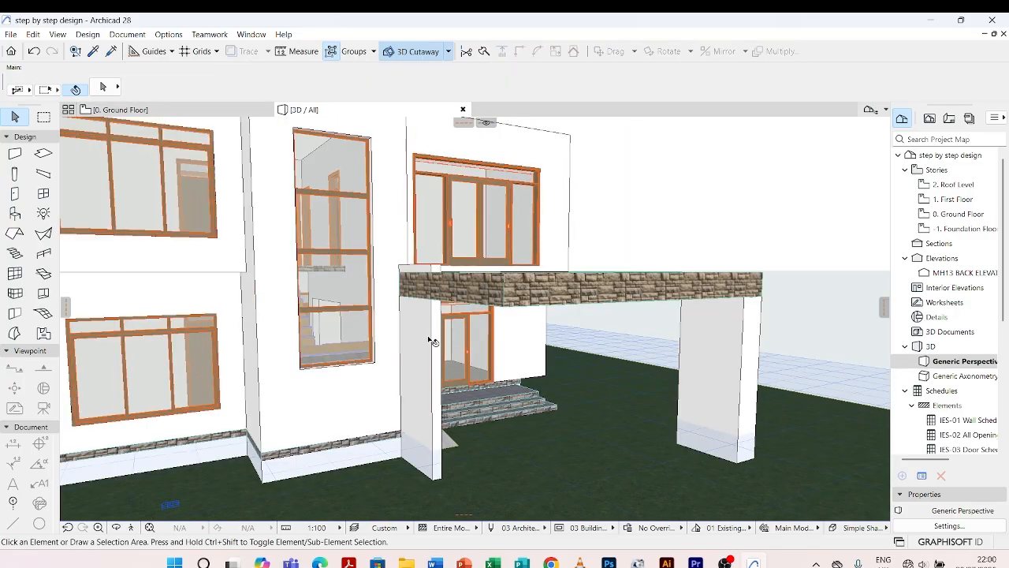
Split the stairwell's extended side wall on the ground floor plan at the house's outer corner, separating the projecting part
{"action": "left_click", "coordinate": [428, 339]}
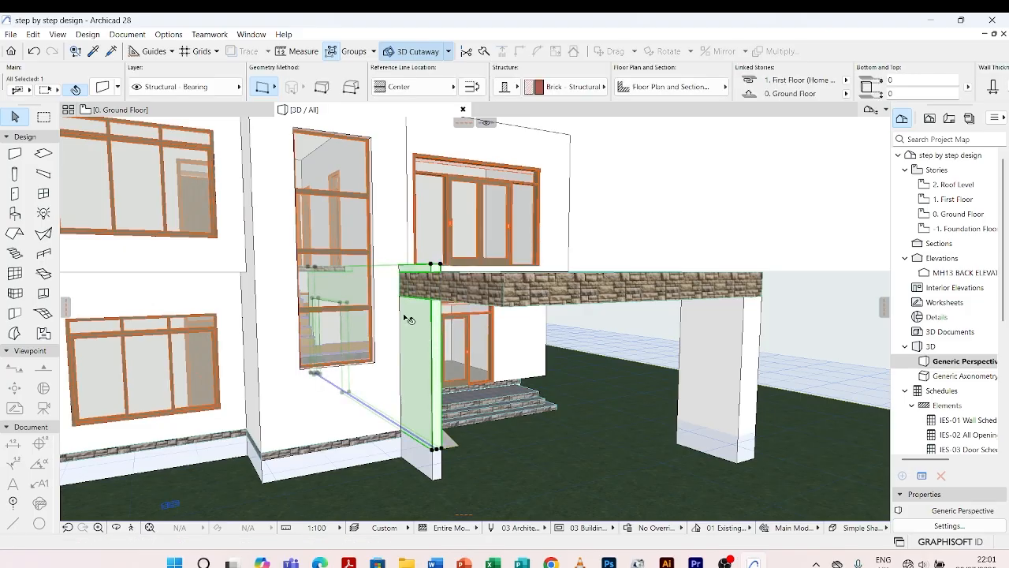
{"action": "left_click", "coordinate": [178, 112]}
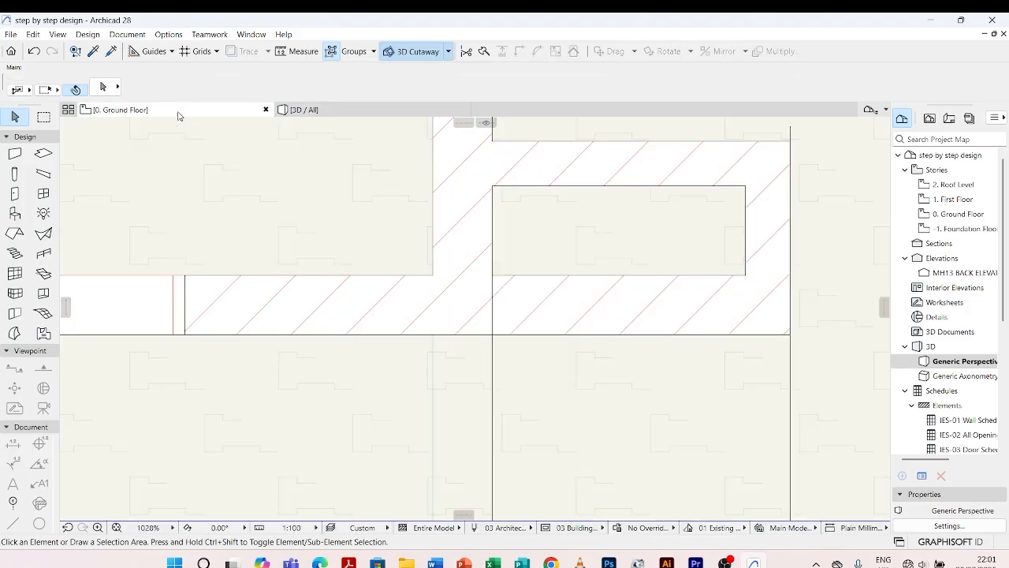
{"action": "scroll", "coordinate": [513, 317], "scroll_direction": "down", "scroll_amount": 8}
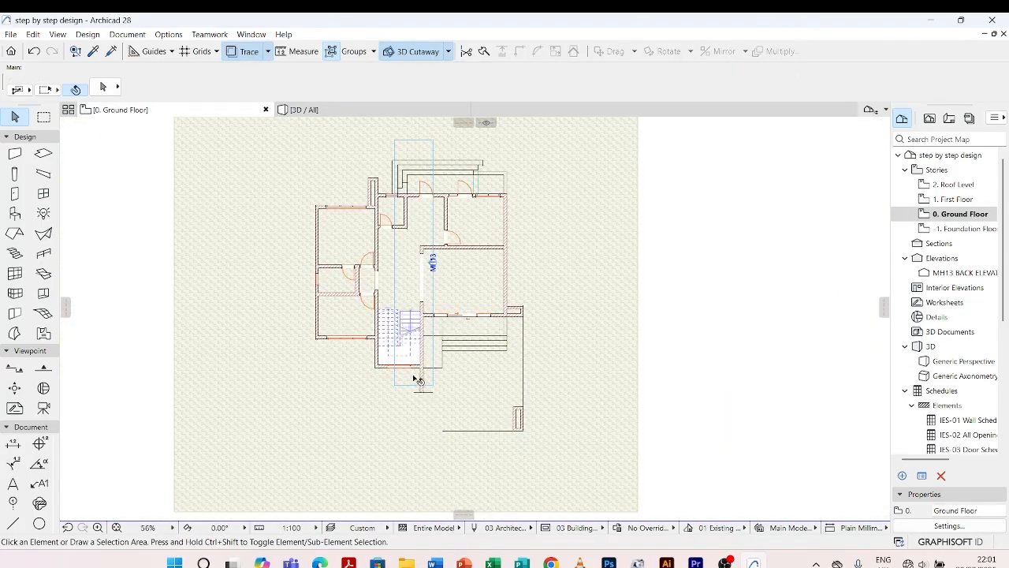
{"action": "scroll", "coordinate": [418, 380], "scroll_direction": "up", "scroll_amount": 4}
{"action": "left_click", "coordinate": [439, 370]}
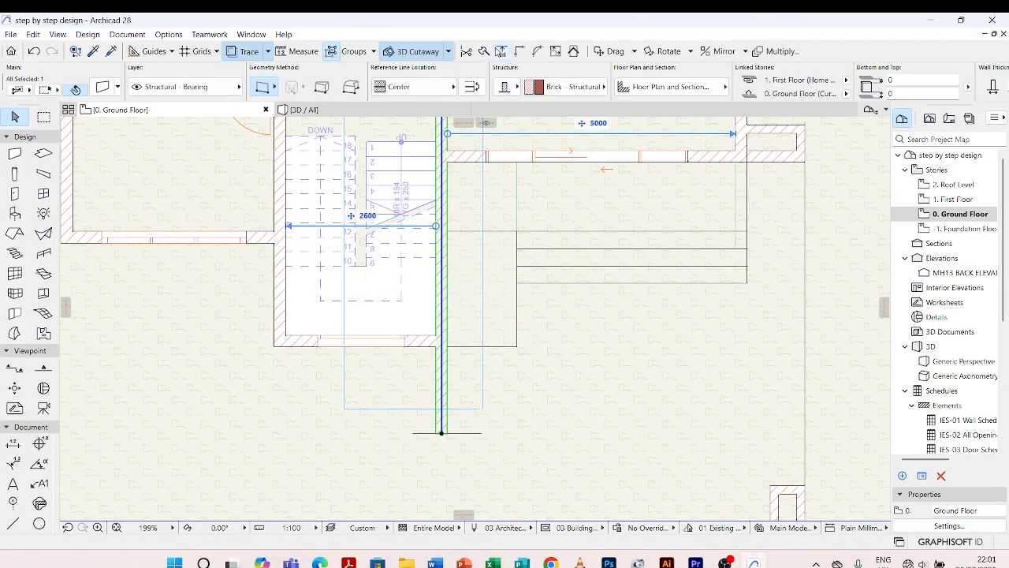
{"action": "left_click", "coordinate": [484, 51]}
{"action": "scroll", "coordinate": [462, 365], "scroll_direction": "up", "scroll_amount": 3}
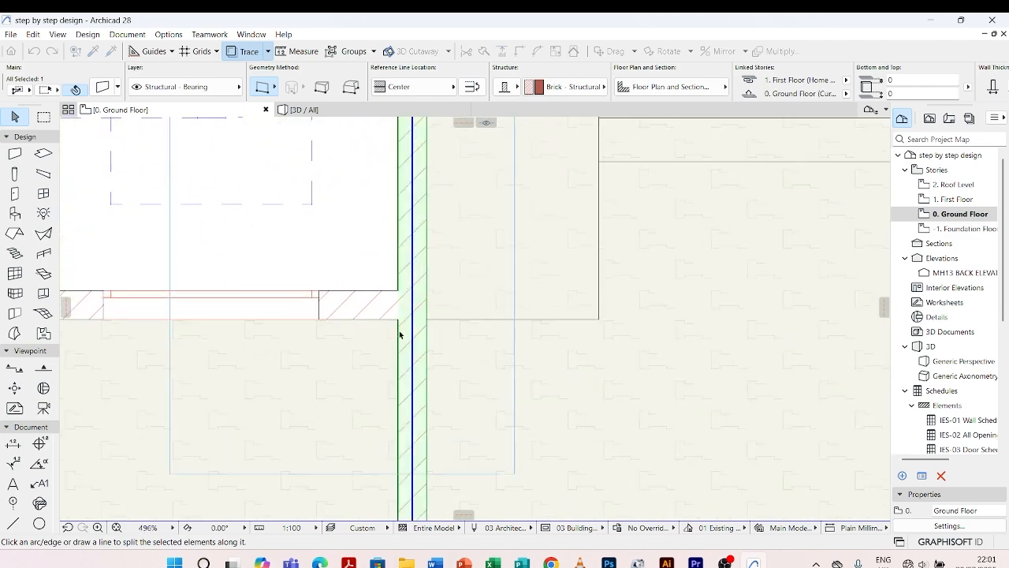
{"action": "left_click", "coordinate": [397, 319]}
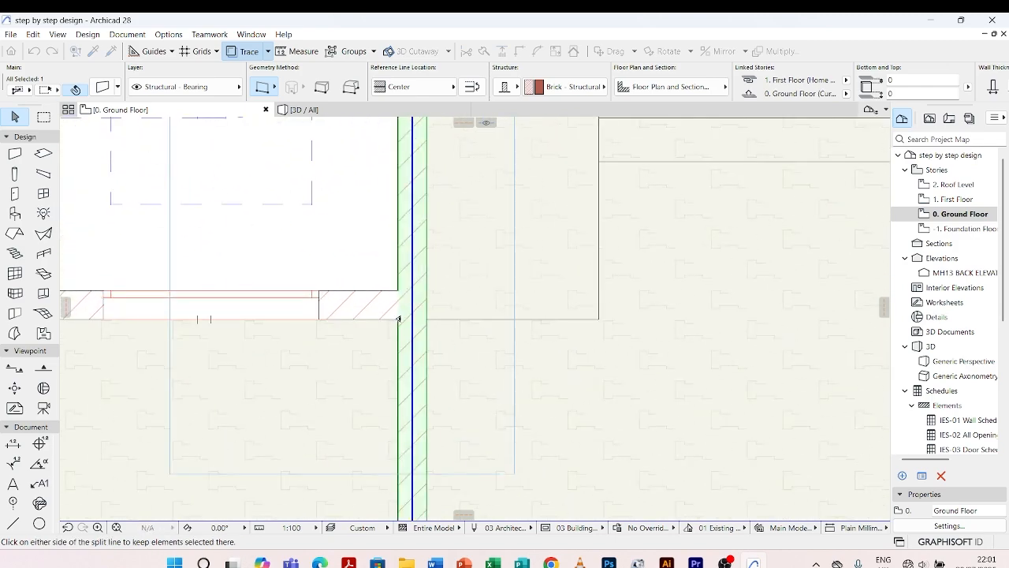
{"action": "left_click", "coordinate": [446, 323]}
{"action": "key", "text": "Escape"}
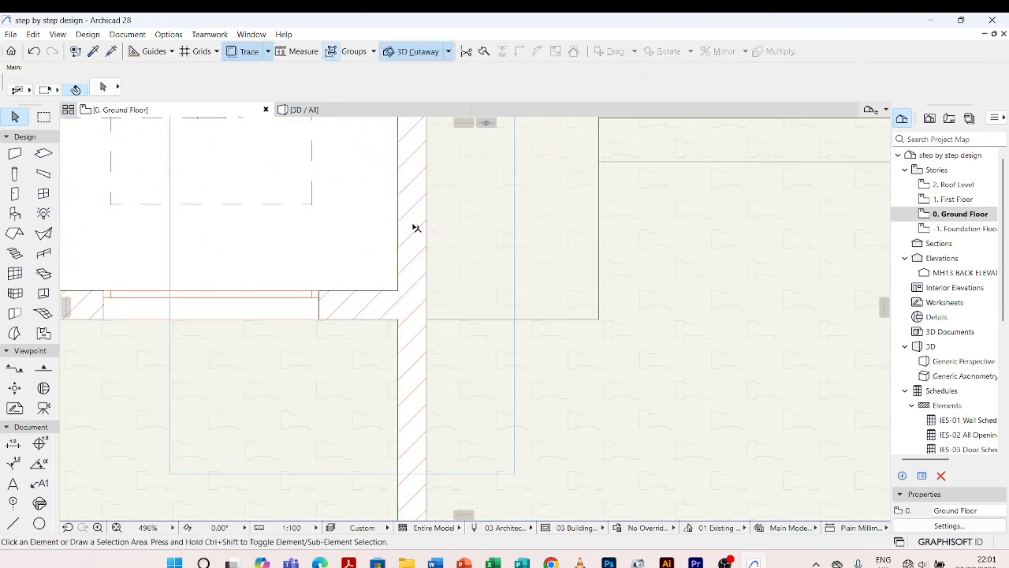
Lower the top of the split-off projecting wall in 3D to the underside of the canopy slab
{"action": "left_click", "coordinate": [355, 110]}
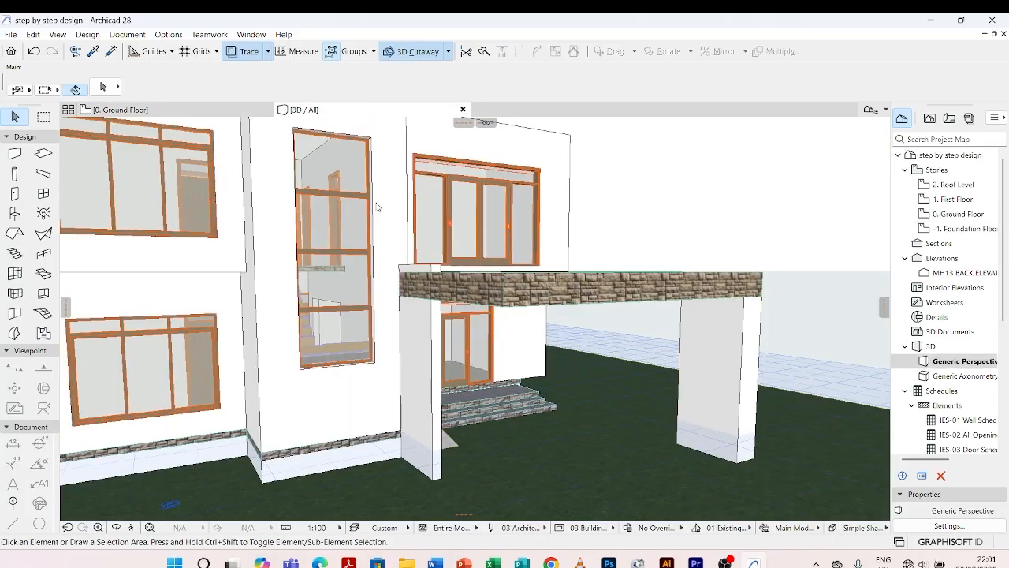
{"action": "left_click", "coordinate": [433, 322]}
{"action": "scroll", "coordinate": [440, 277], "scroll_direction": "up", "scroll_amount": 3}
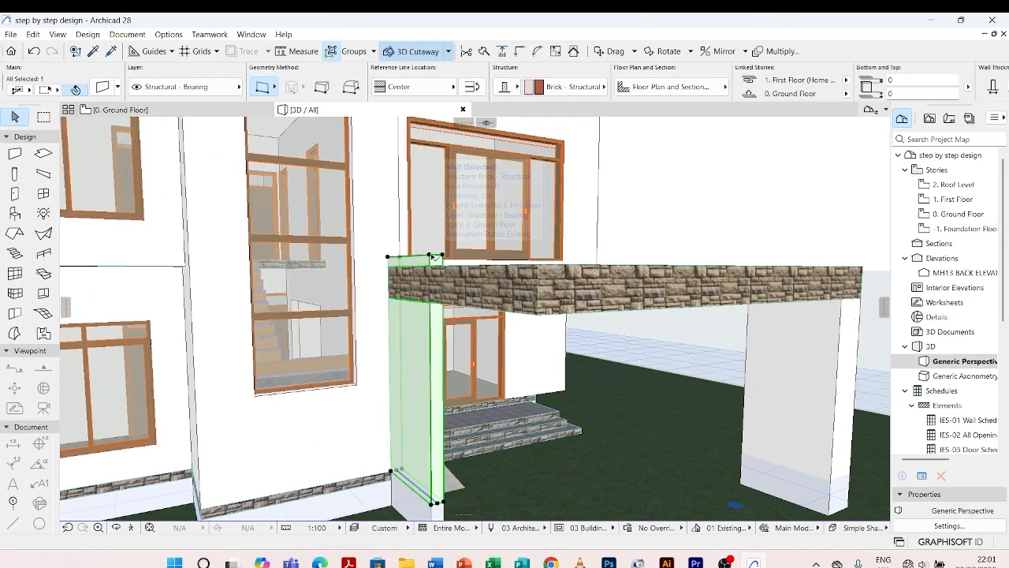
{"action": "left_click", "coordinate": [433, 256]}
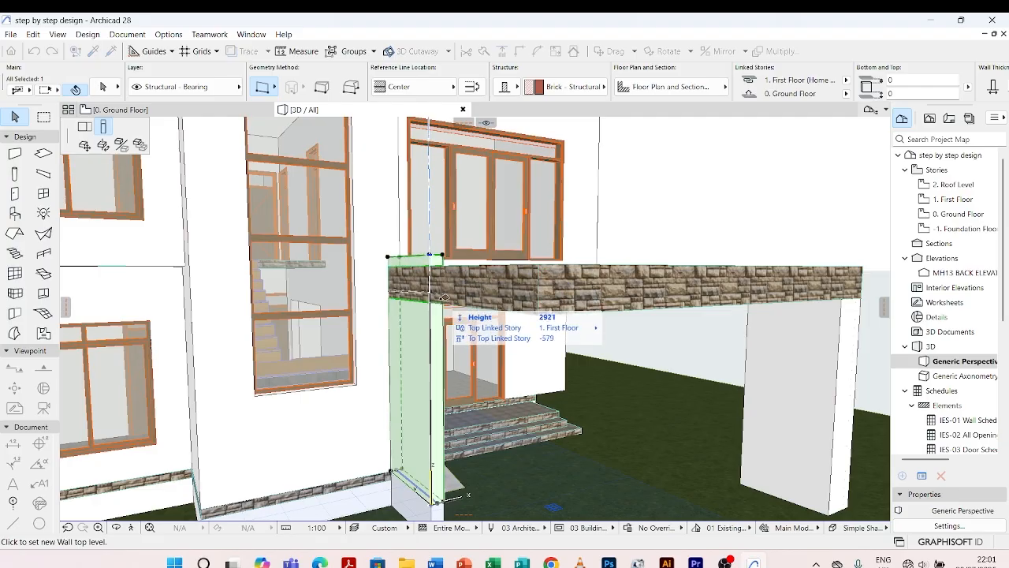
{"action": "left_click", "coordinate": [540, 311]}
{"action": "key", "text": "Escape"}
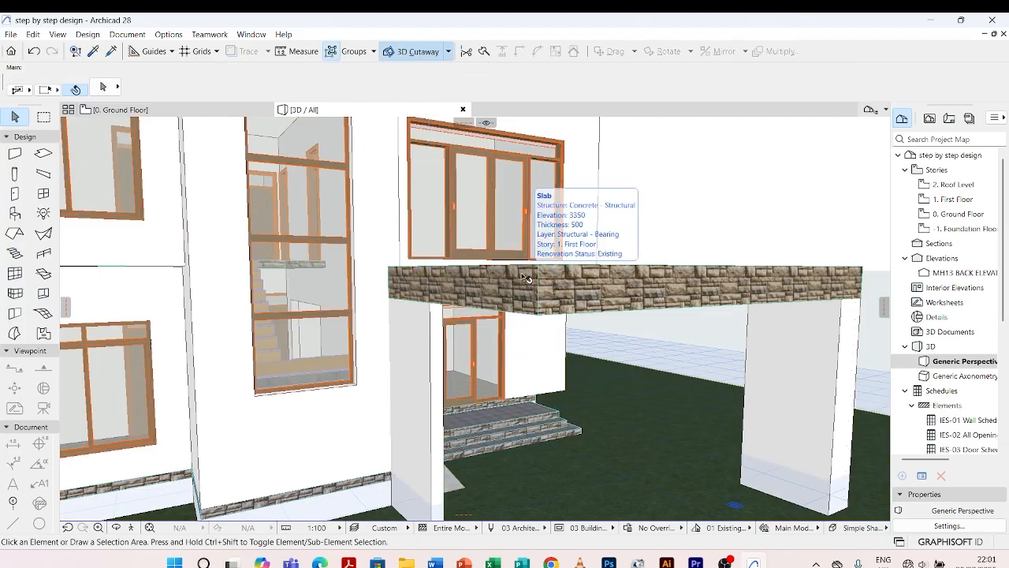
Open the canopy slab's settings and choose Tiles - Tan 30x30 as its top surface override
{"action": "scroll", "coordinate": [525, 277], "scroll_direction": "down", "scroll_amount": 15}
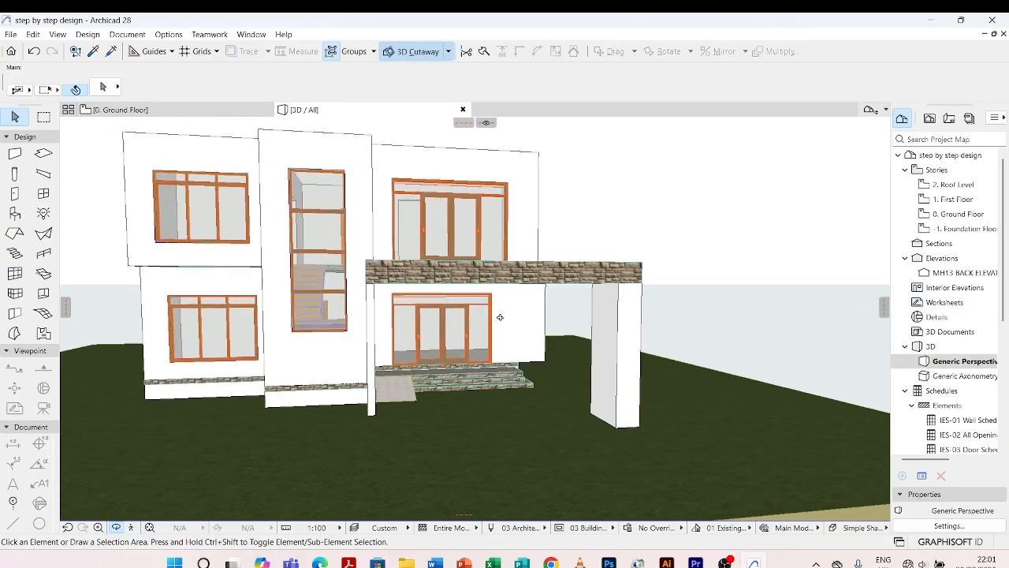
{"action": "scroll", "coordinate": [392, 394], "scroll_direction": "up", "scroll_amount": 5}
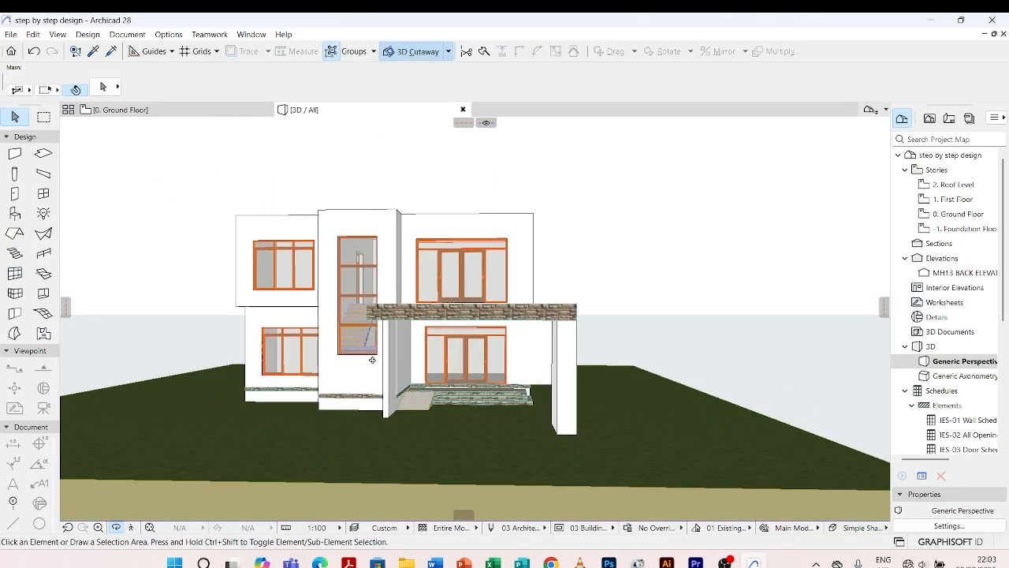
{"action": "middle_click_drag", "start_coordinate": [372, 357], "coordinate": [359, 374], "text": "shift"}
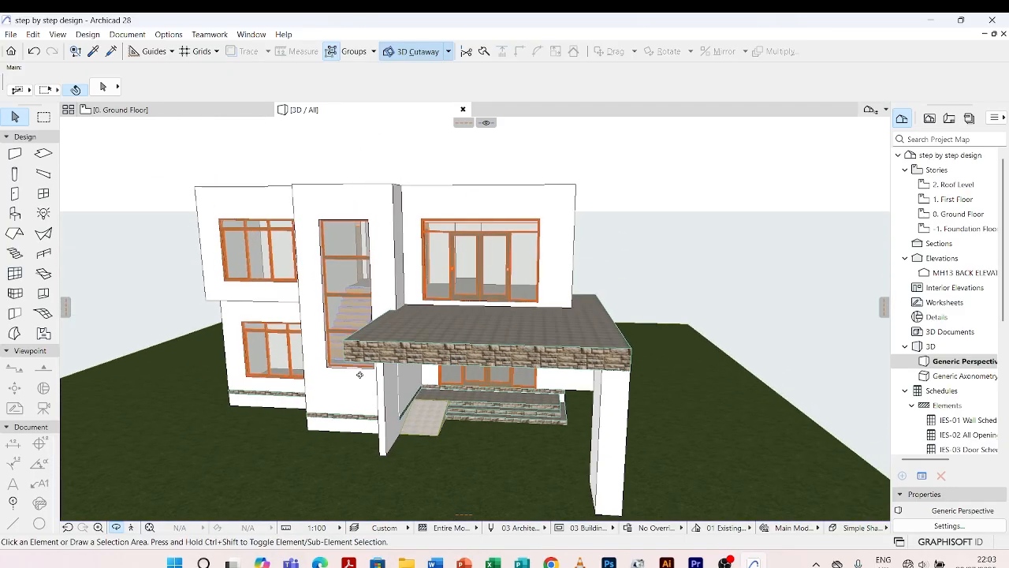
{"action": "middle_click_drag", "start_coordinate": [445, 386], "coordinate": [403, 360], "text": "shift"}
{"action": "middle_click_drag", "start_coordinate": [551, 370], "coordinate": [517, 377], "text": "shift"}
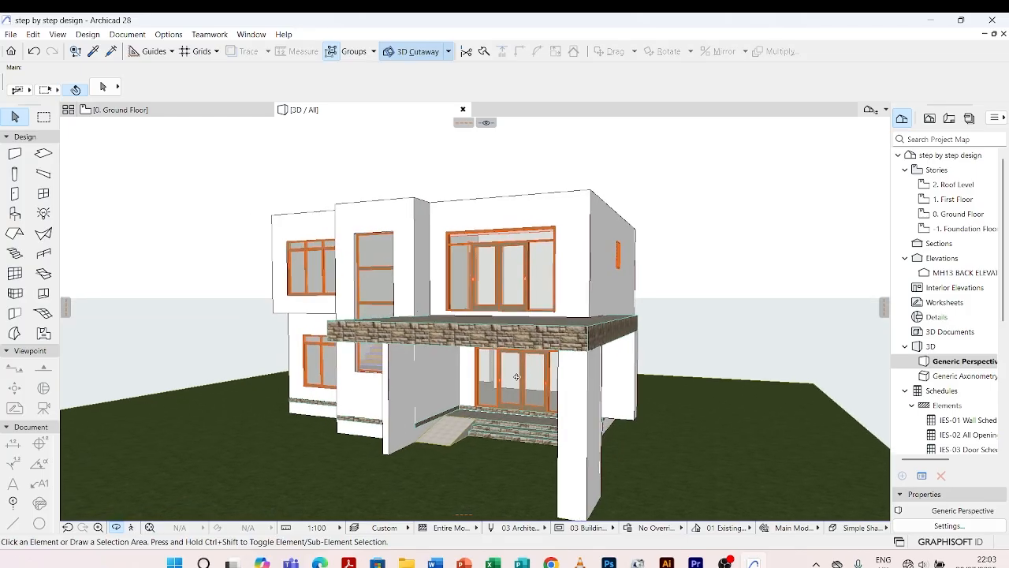
{"action": "left_click", "coordinate": [583, 332]}
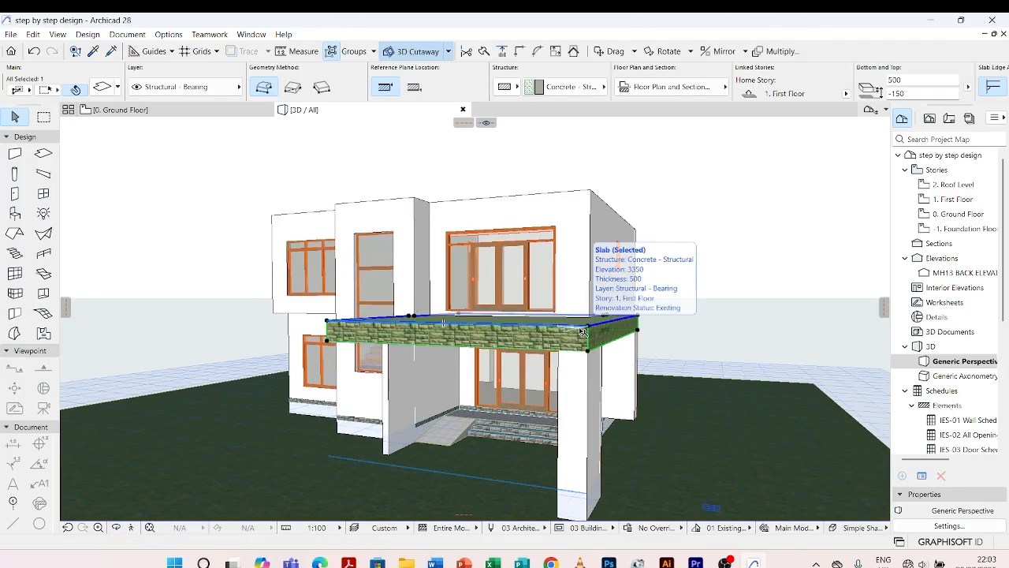
{"action": "double_click", "coordinate": [583, 332]}
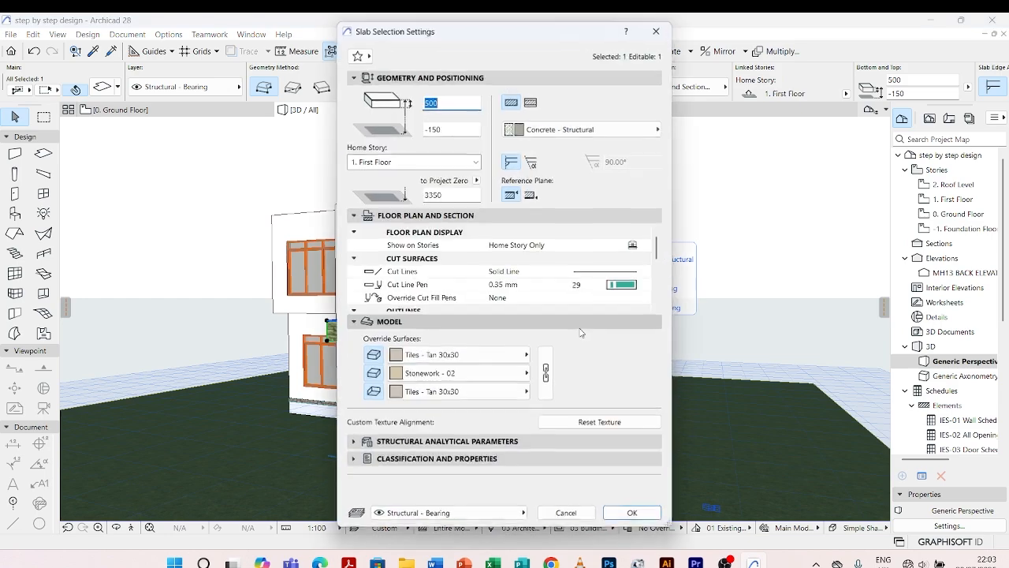
{"action": "left_click", "coordinate": [522, 355]}
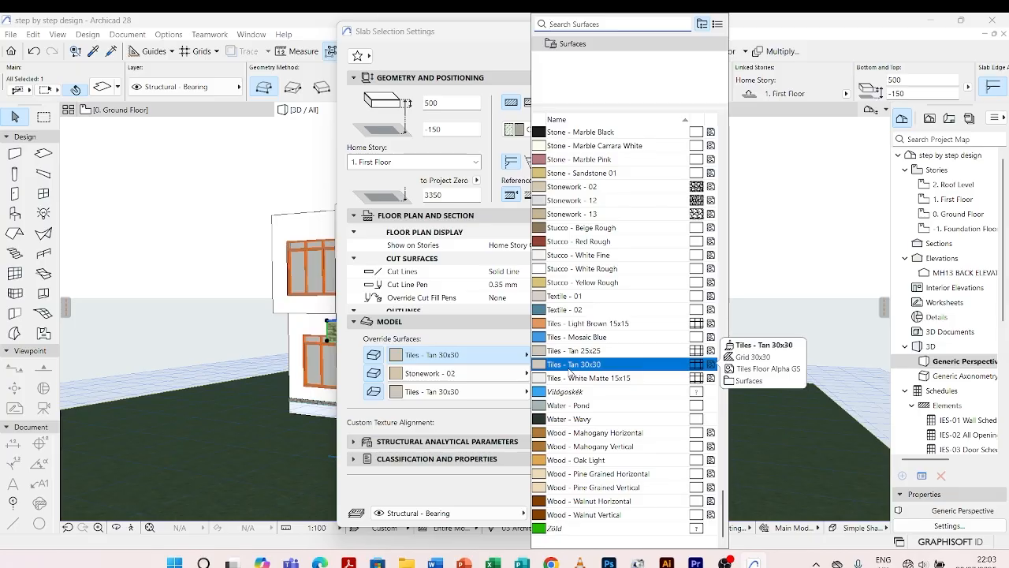
{"action": "left_click", "coordinate": [571, 364]}
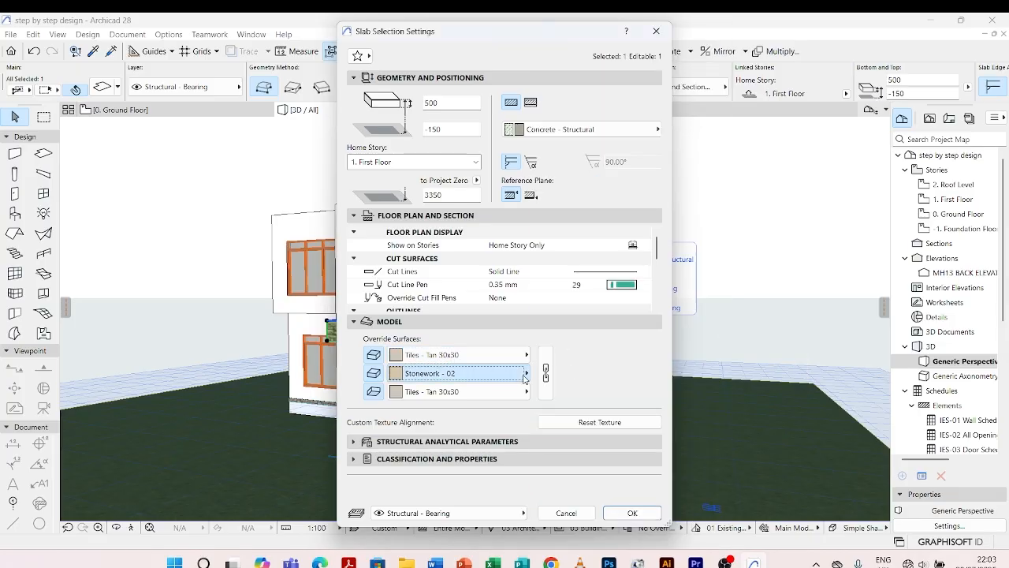
Set the canopy slab's edge and bottom surface overrides to Stucco - White Rough and apply the settings
{"action": "left_click", "coordinate": [526, 377]}
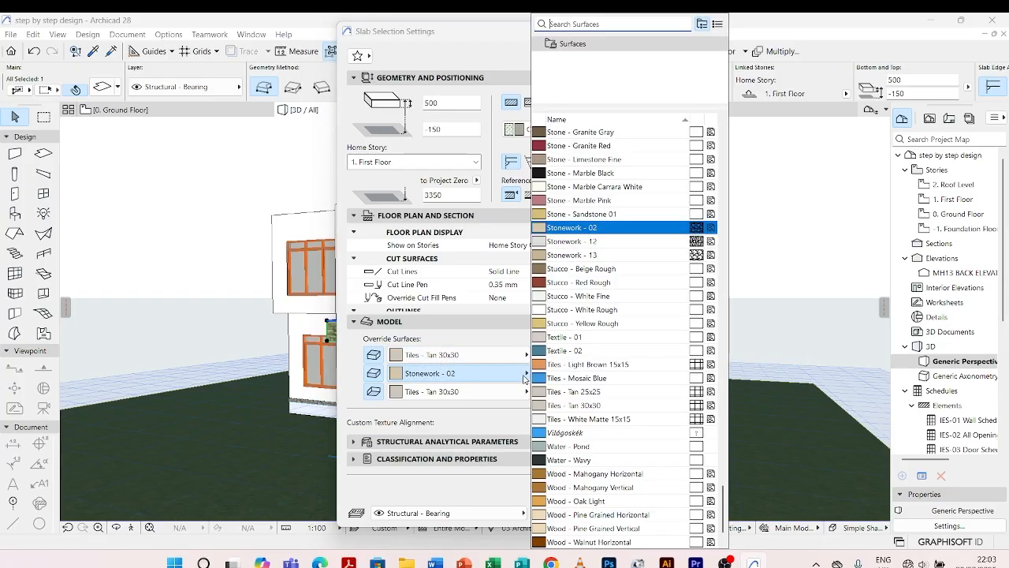
{"action": "left_click", "coordinate": [594, 315]}
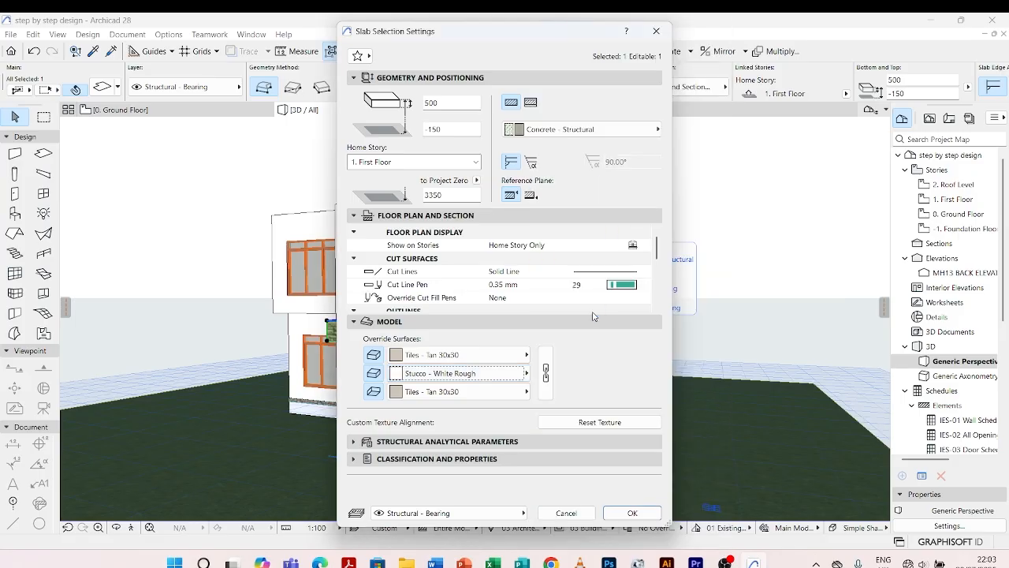
{"action": "left_click", "coordinate": [527, 392]}
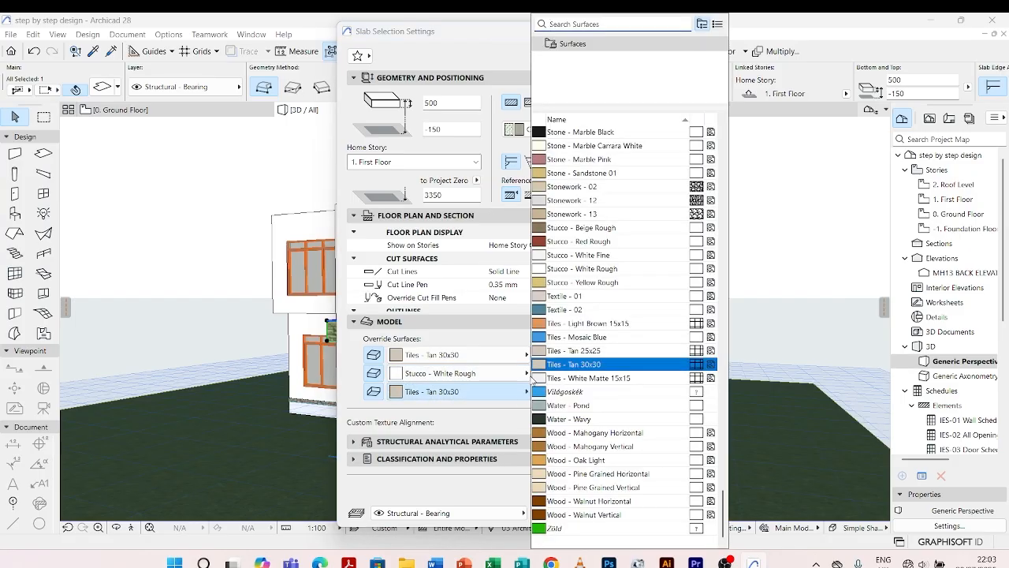
{"action": "left_click", "coordinate": [577, 269]}
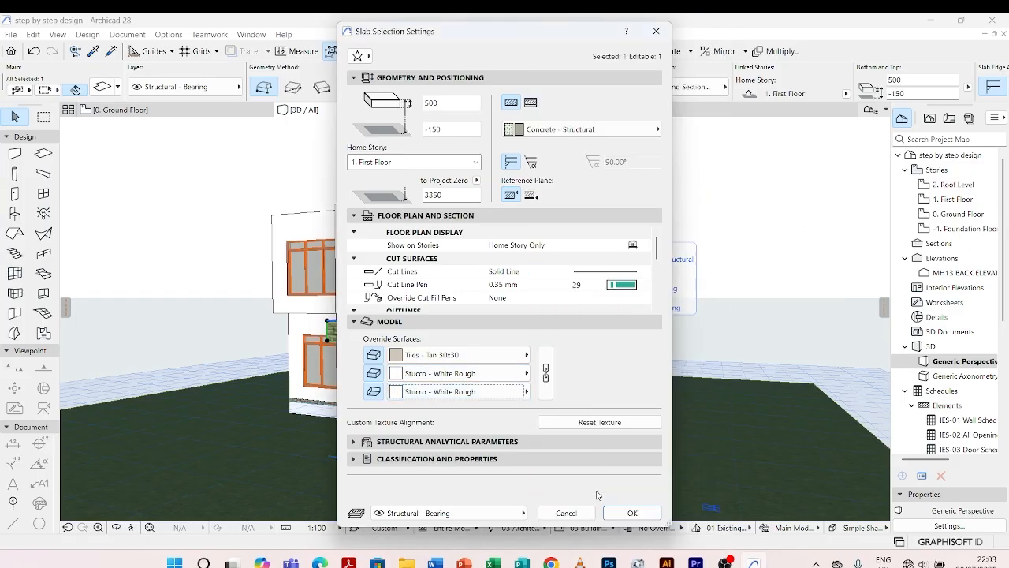
{"action": "left_click", "coordinate": [631, 513]}
{"action": "left_click", "coordinate": [666, 284]}
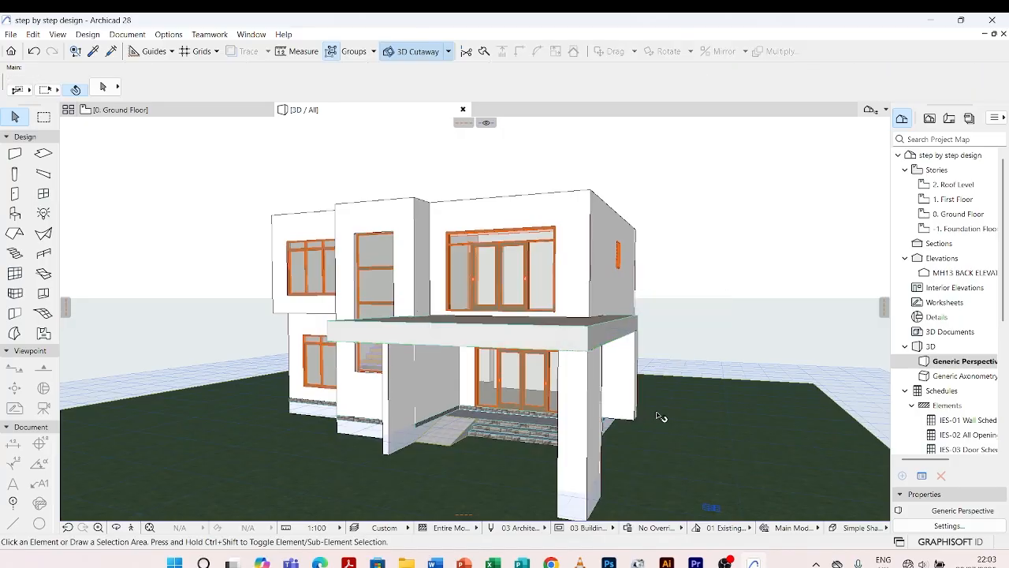
Open the settings of the canopy's outer pillar wall and check its surface overrides
{"action": "left_click_drag", "start_coordinate": [657, 413], "coordinate": [637, 436]}
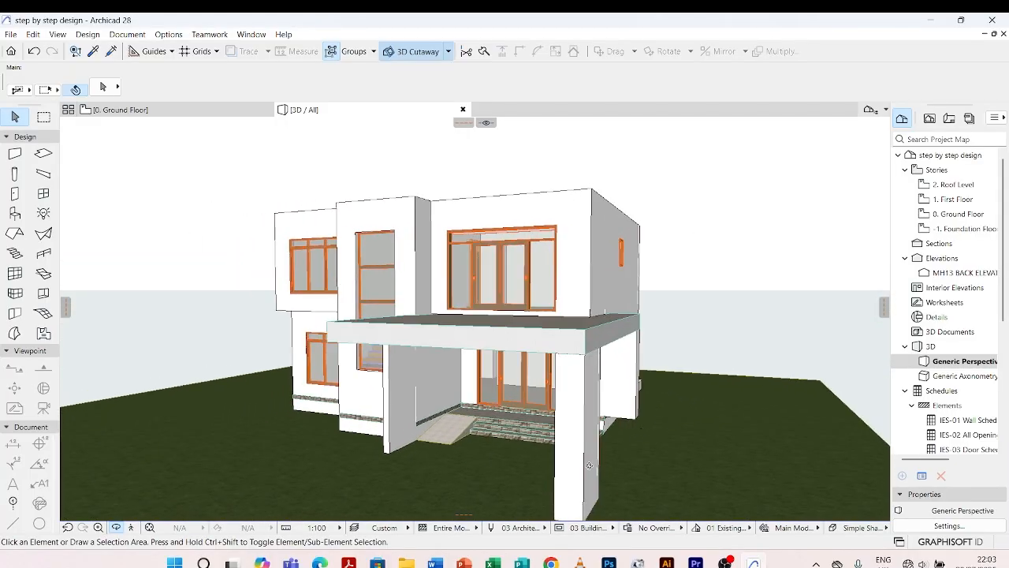
{"action": "left_click", "coordinate": [562, 392]}
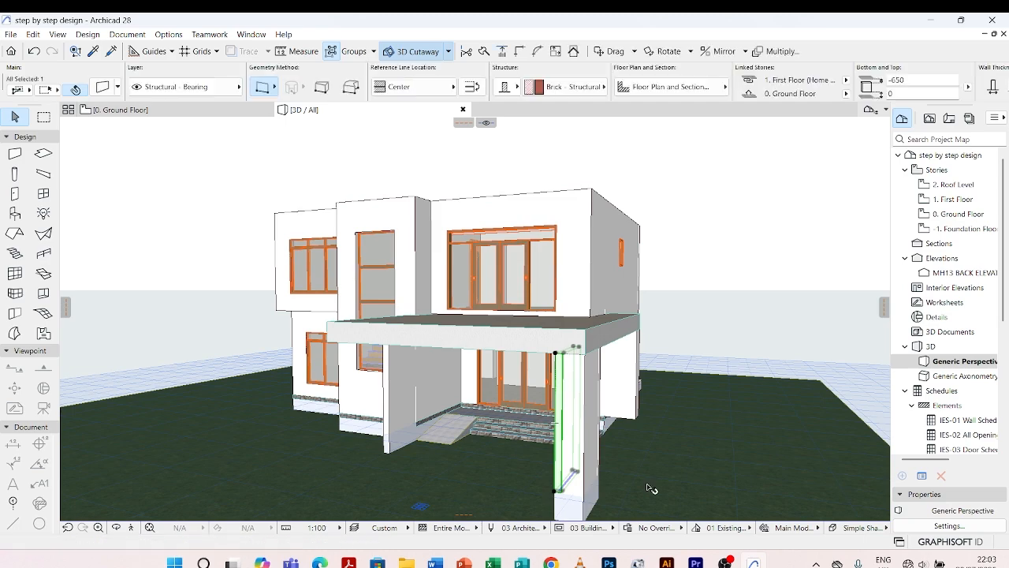
{"action": "key", "text": "ctrl+t"}
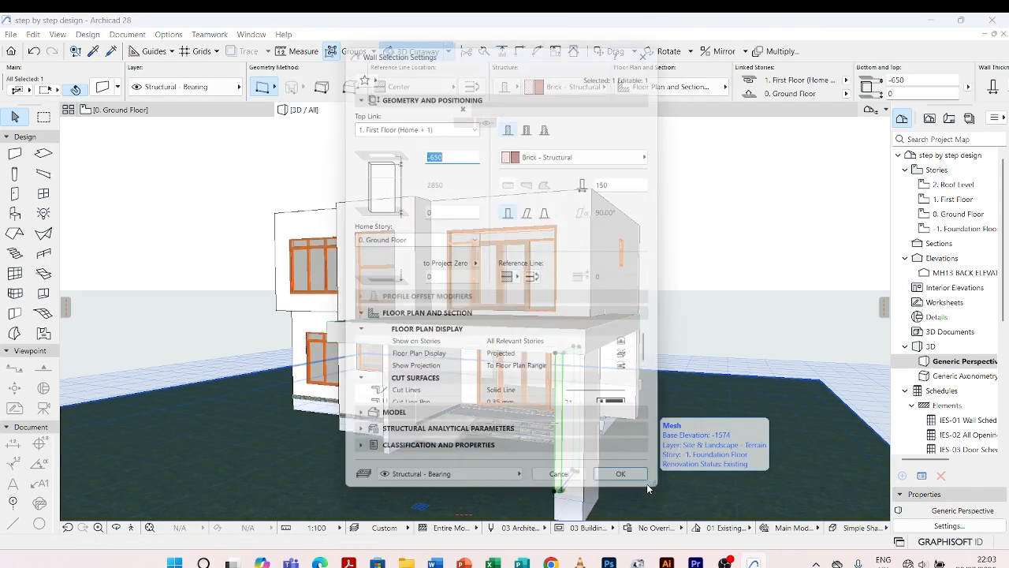
{"action": "scroll", "coordinate": [541, 377], "scroll_direction": "down", "scroll_amount": 4}
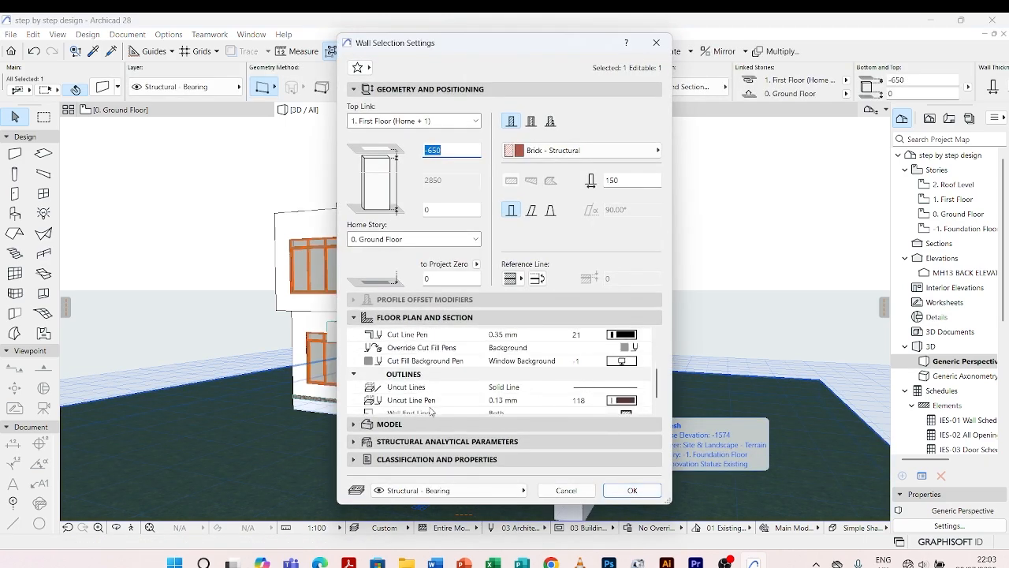
{"action": "left_click", "coordinate": [353, 425]}
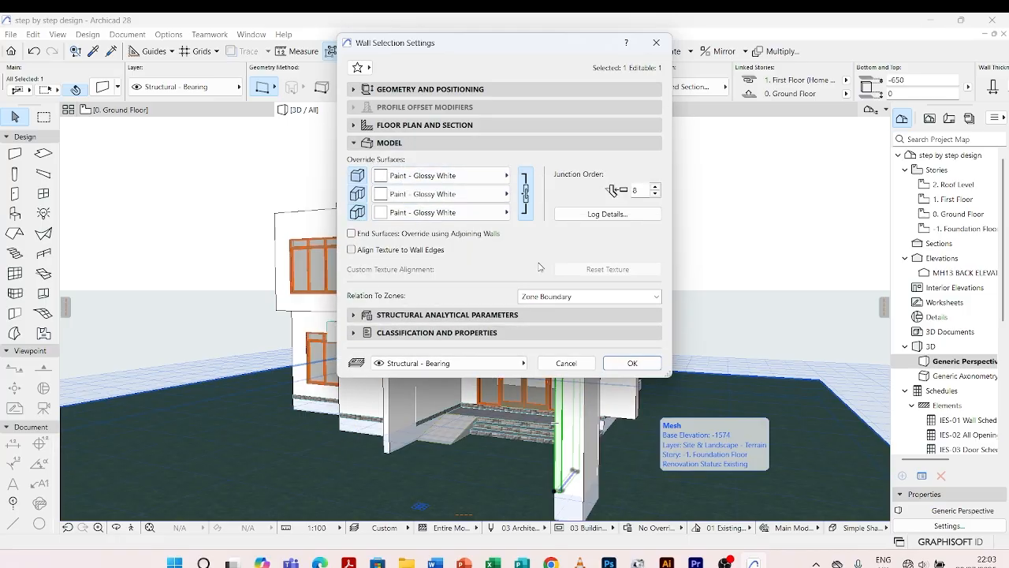
Apply the Glossy White surfaces to the selected wall, and set the porch roof slab's edge surface to Paint - Glossy White
{"action": "left_click", "coordinate": [632, 363]}
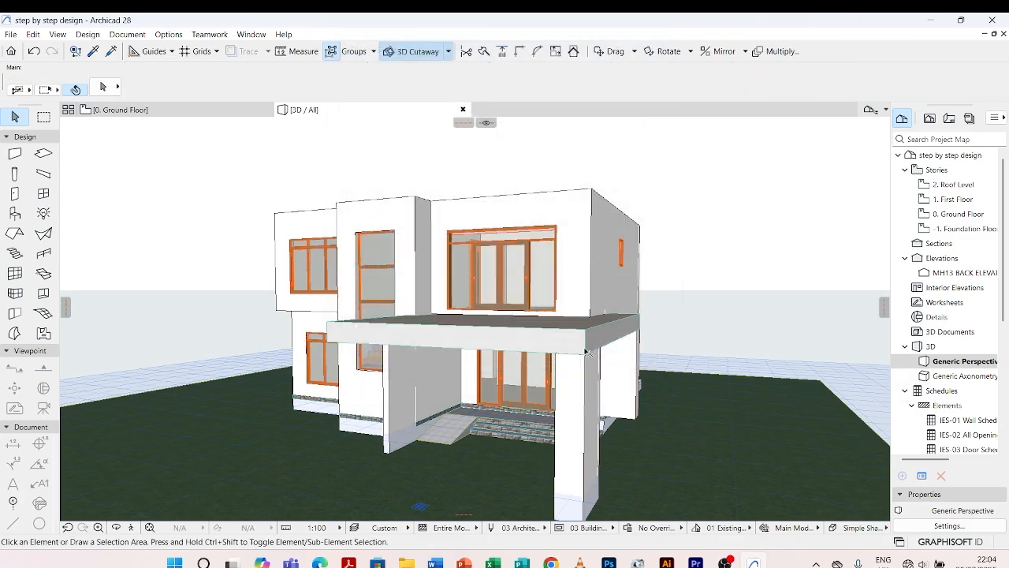
{"action": "left_click", "coordinate": [574, 335]}
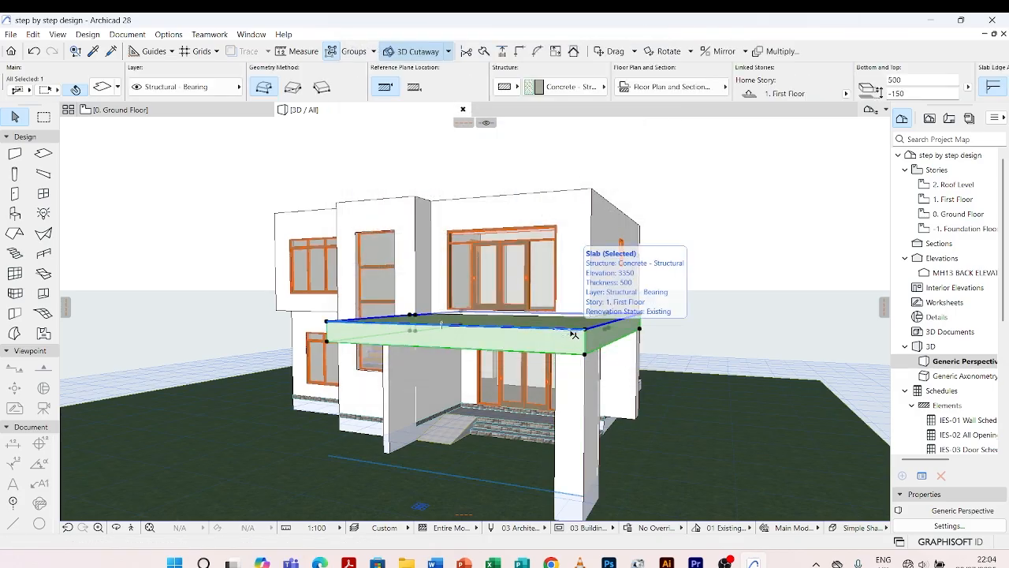
{"action": "double_click", "coordinate": [578, 334]}
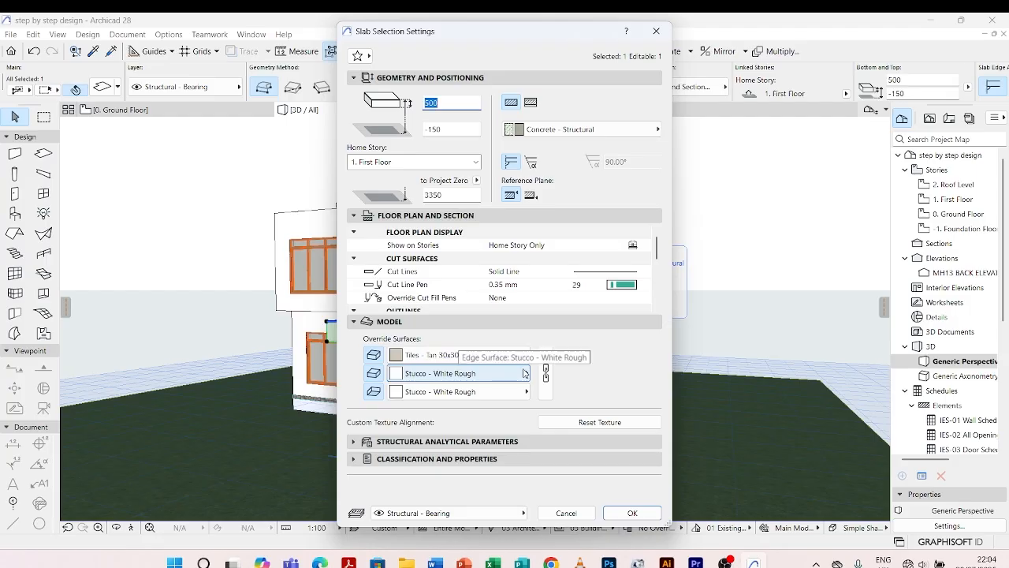
{"action": "left_click", "coordinate": [523, 373]}
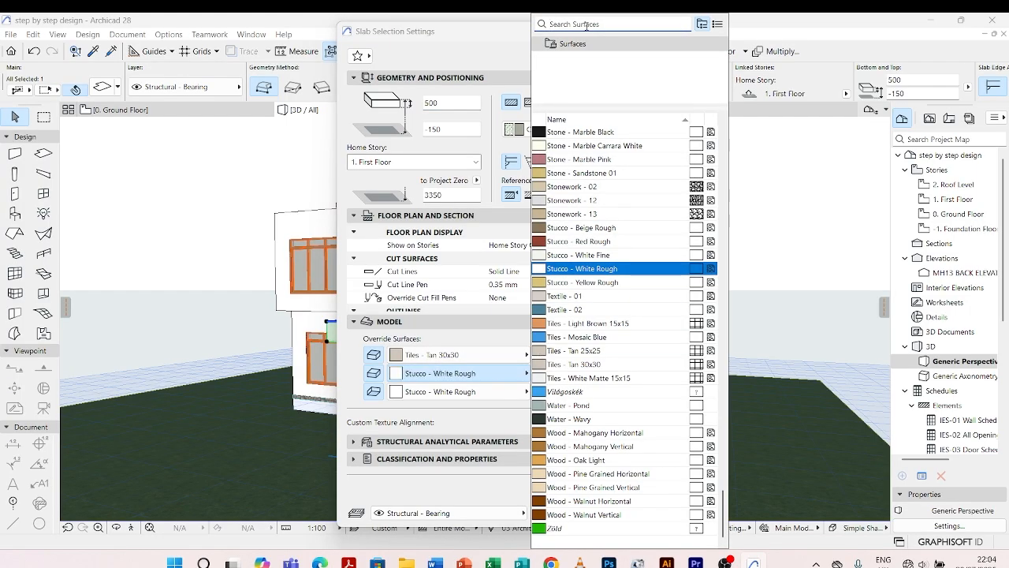
{"action": "type", "text": "paint"}
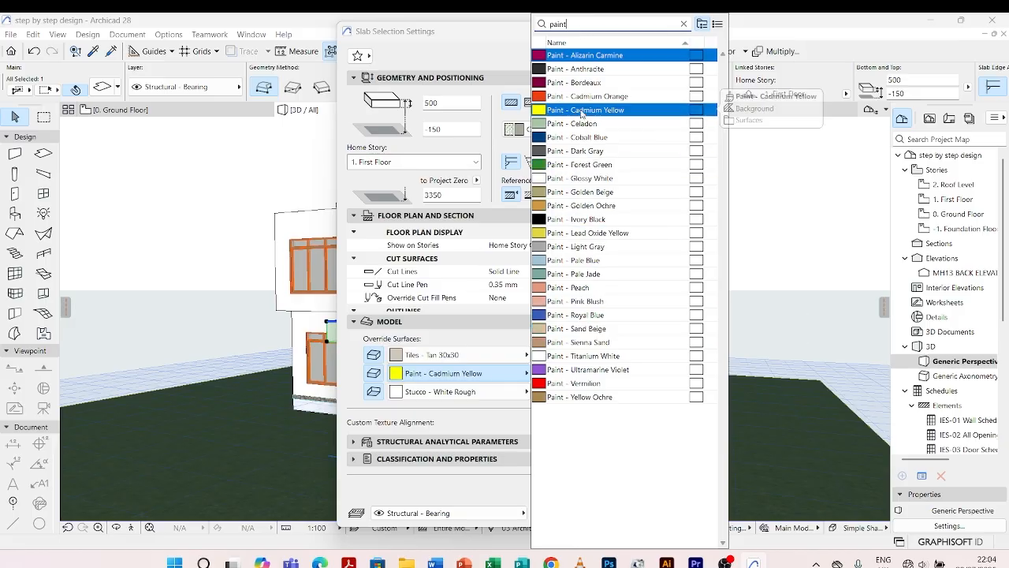
{"action": "left_click", "coordinate": [580, 178]}
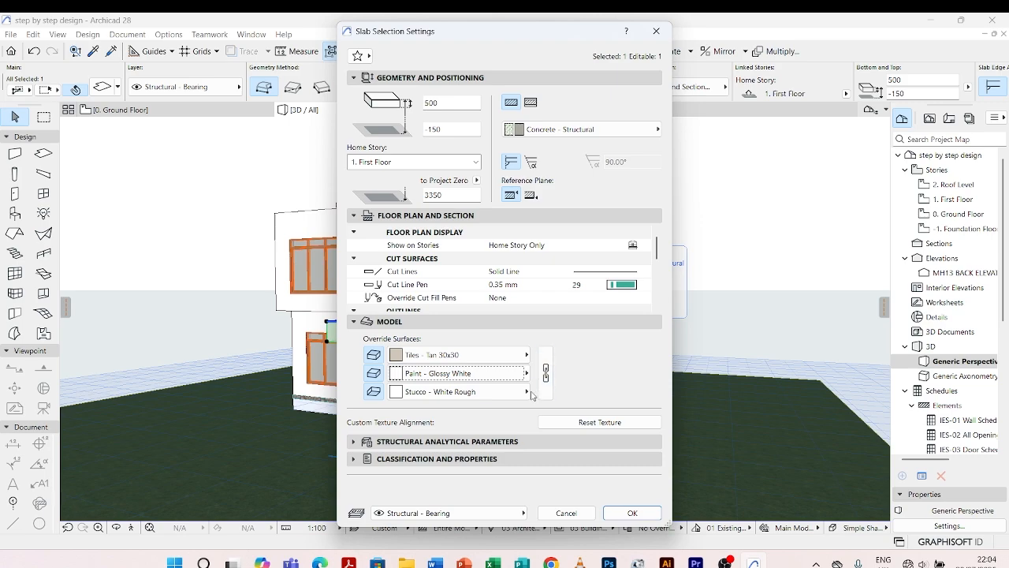
Set the porch roof slab's bottom surface to Paint - Glossy White and apply the slab settings
{"action": "left_click", "coordinate": [527, 392]}
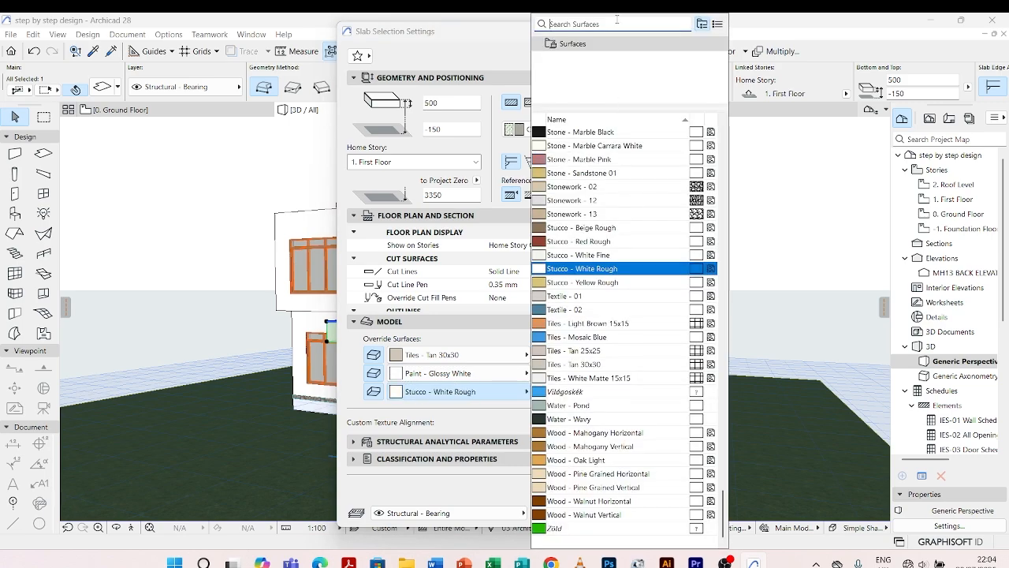
{"action": "type", "text": "paint"}
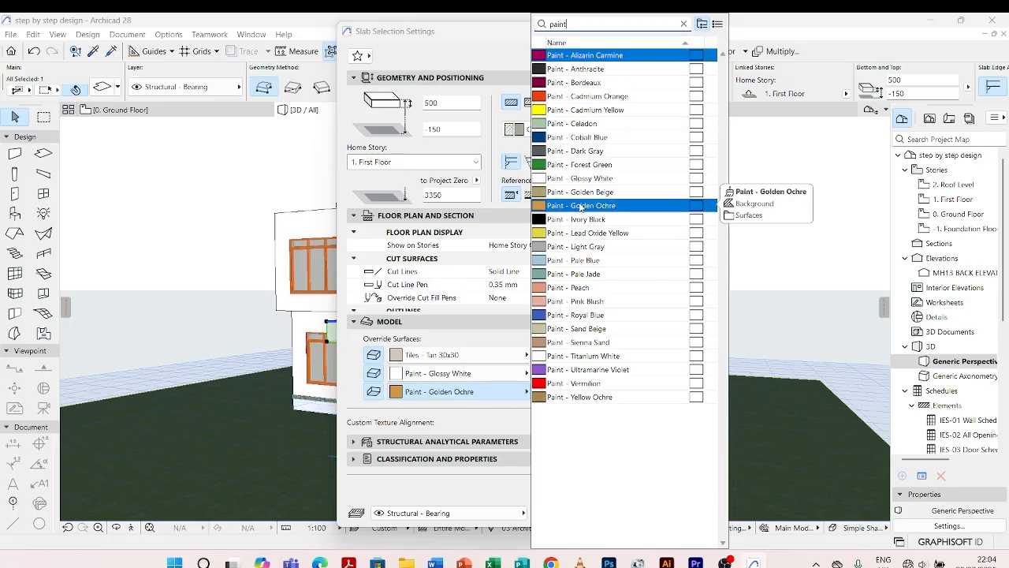
{"action": "left_click", "coordinate": [583, 178]}
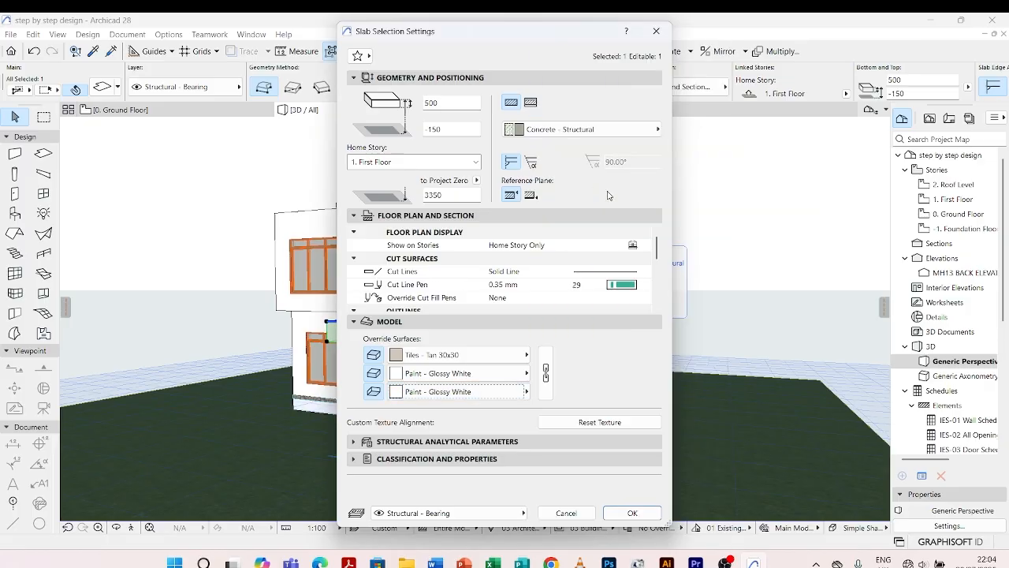
{"action": "left_click", "coordinate": [630, 513]}
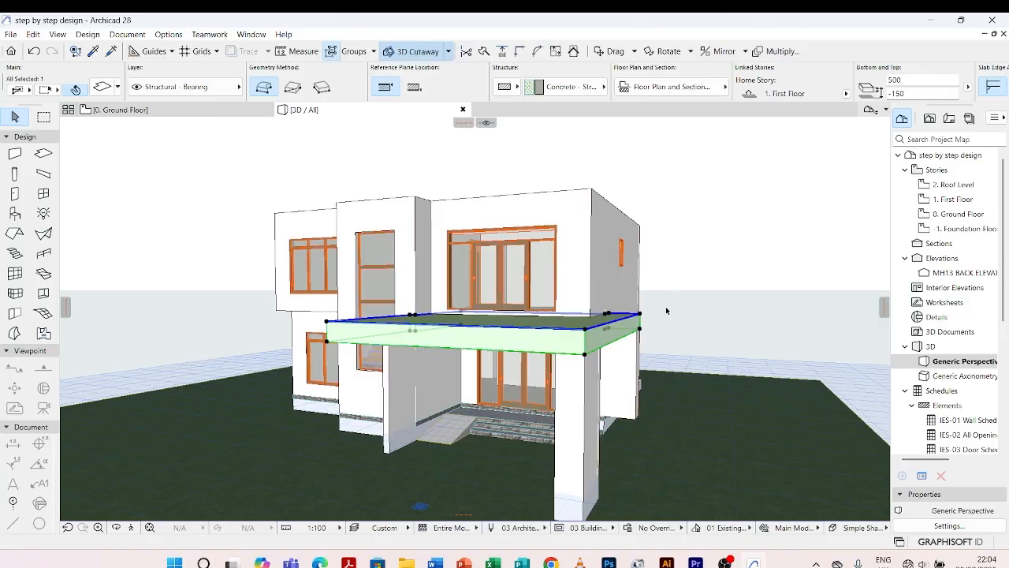
{"action": "left_click", "coordinate": [677, 279]}
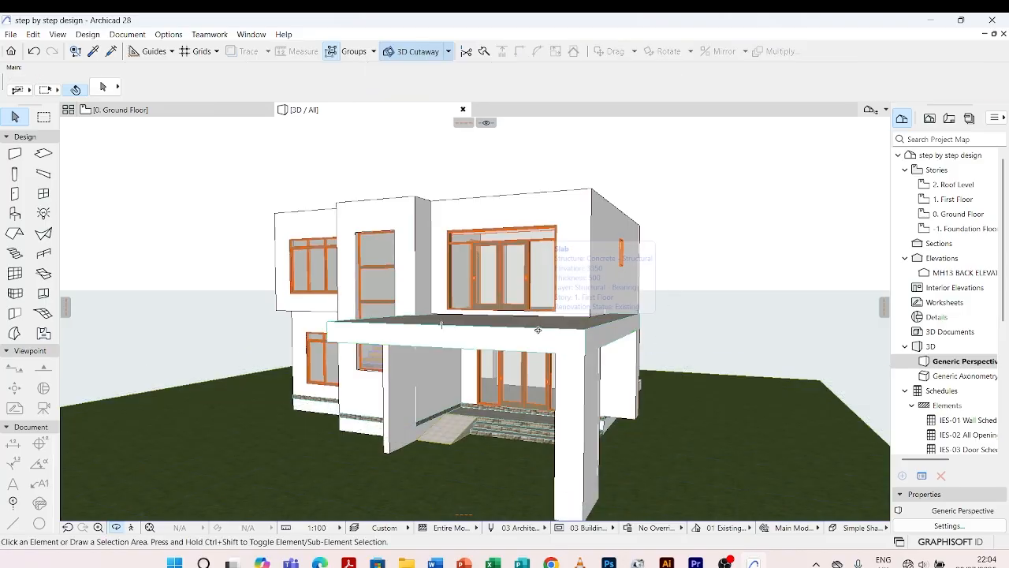
Examine the front facade and the base of the porch wall beside the entrance steps from several angles in 3D
{"action": "middle_click_drag", "start_coordinate": [537, 329], "coordinate": [534, 463], "text": "shift"}
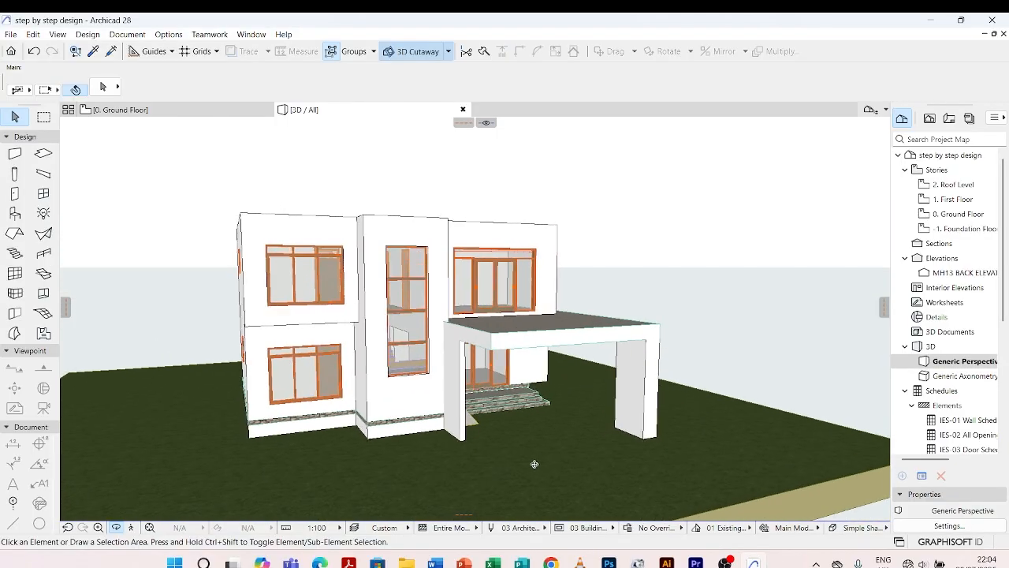
{"action": "scroll", "coordinate": [491, 456], "scroll_direction": "up", "scroll_amount": 6}
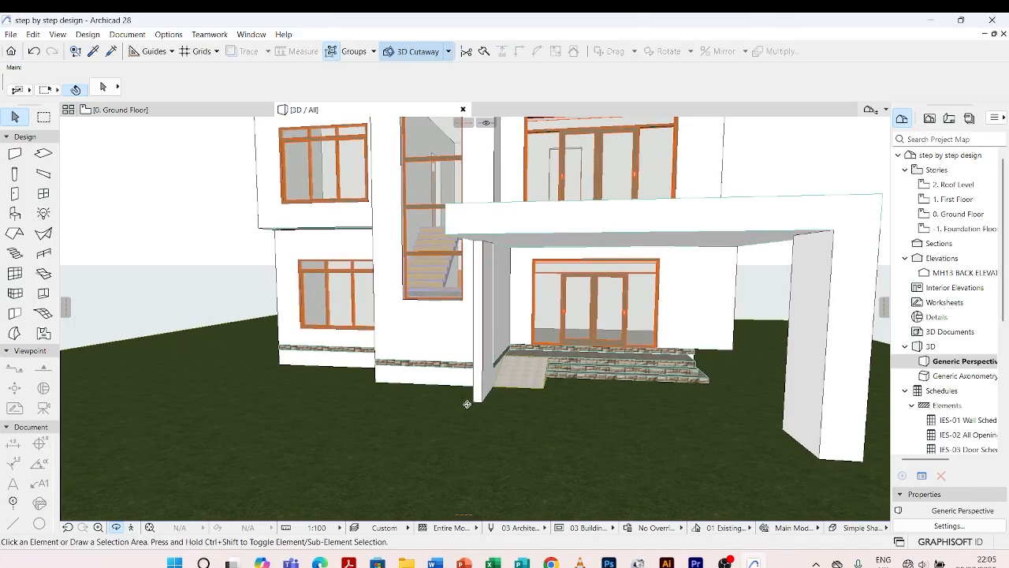
{"action": "scroll", "coordinate": [467, 404], "scroll_direction": "down", "scroll_amount": 5}
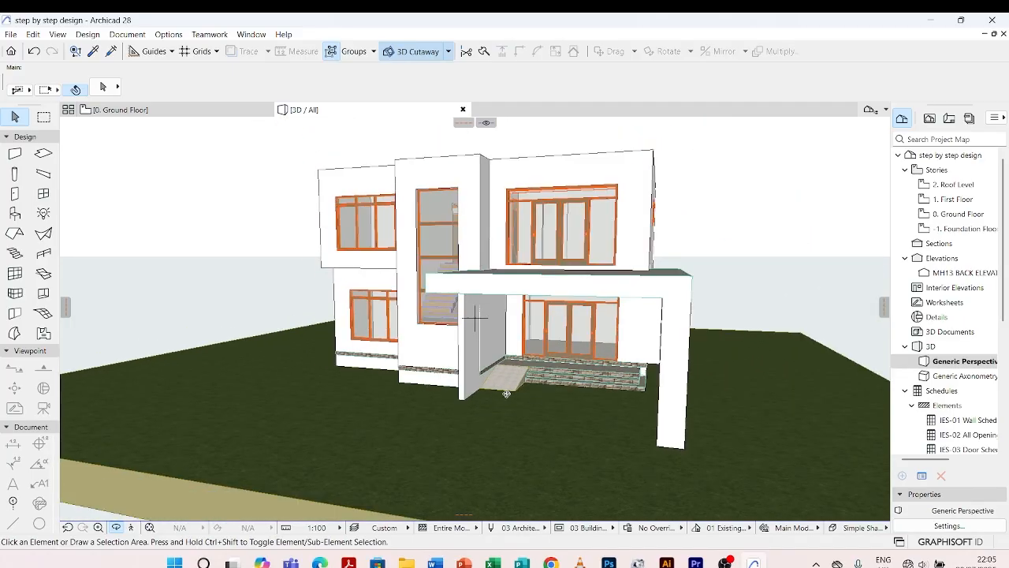
{"action": "middle_click_drag", "start_coordinate": [506, 392], "coordinate": [380, 385], "text": "shift"}
{"action": "scroll", "coordinate": [741, 398], "scroll_direction": "up", "scroll_amount": 6}
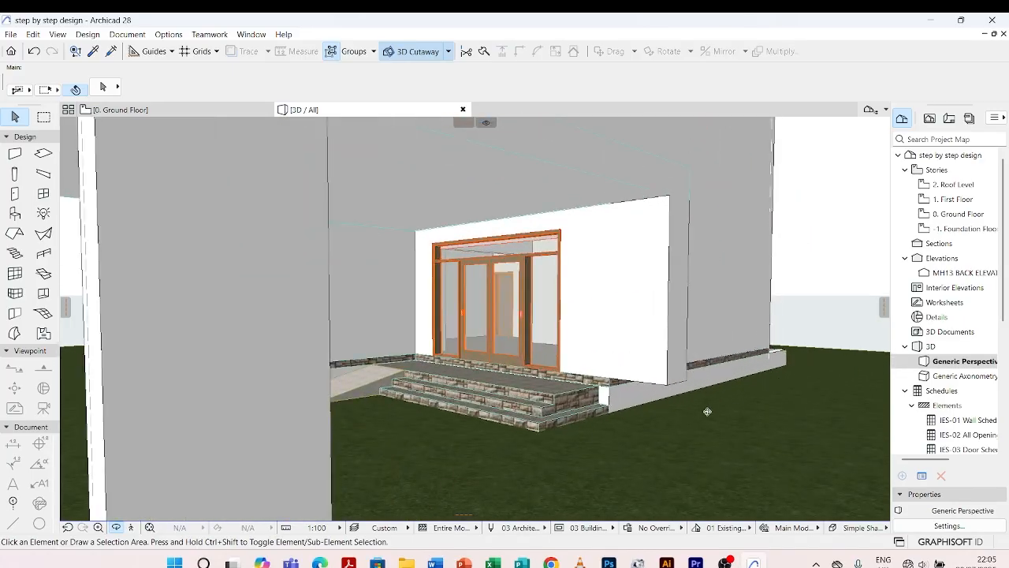
{"action": "middle_click_drag", "start_coordinate": [634, 457], "coordinate": [614, 448], "text": "shift"}
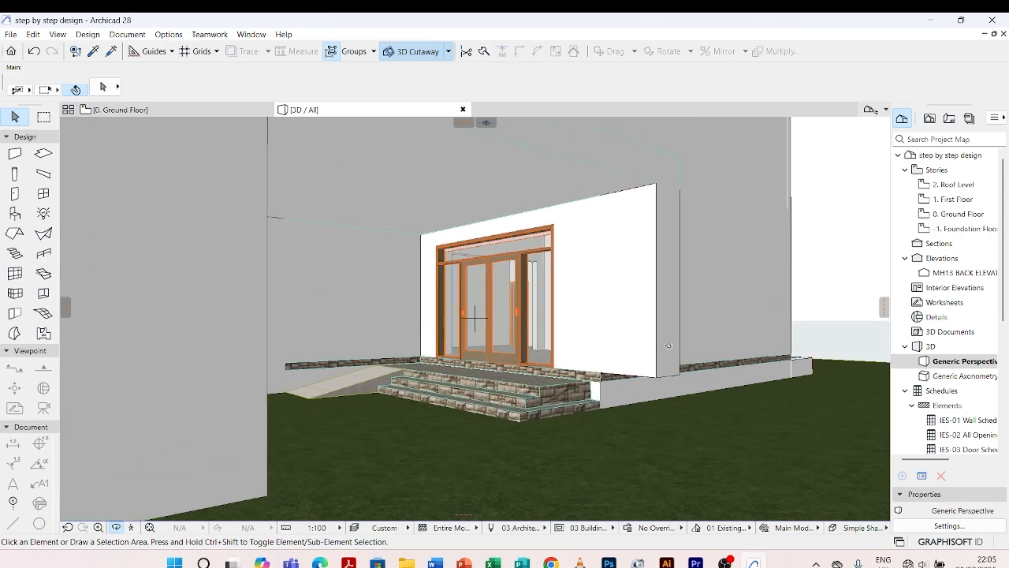
{"action": "scroll", "coordinate": [669, 362], "scroll_direction": "down", "scroll_amount": 4}
{"action": "middle_click_drag", "start_coordinate": [595, 401], "coordinate": [654, 402], "text": "shift"}
On the -1. Foundation Floor plan, stretch the end of the horizontal front wall outward past its corner with the vertical wall
{"action": "double_click", "coordinate": [954, 228]}
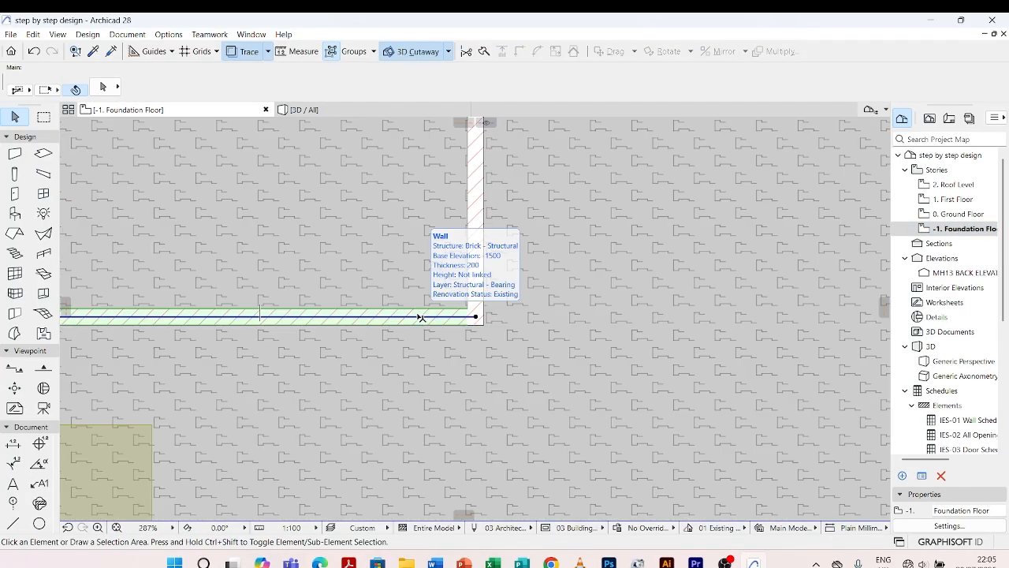
{"action": "left_click", "coordinate": [421, 317]}
{"action": "left_click", "coordinate": [454, 363]}
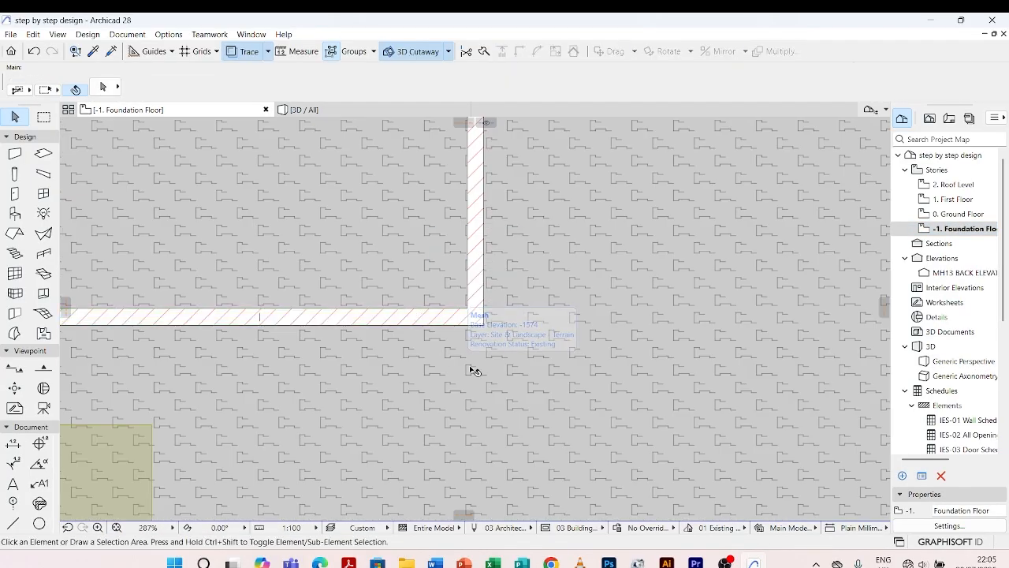
{"action": "left_click", "coordinate": [416, 310]}
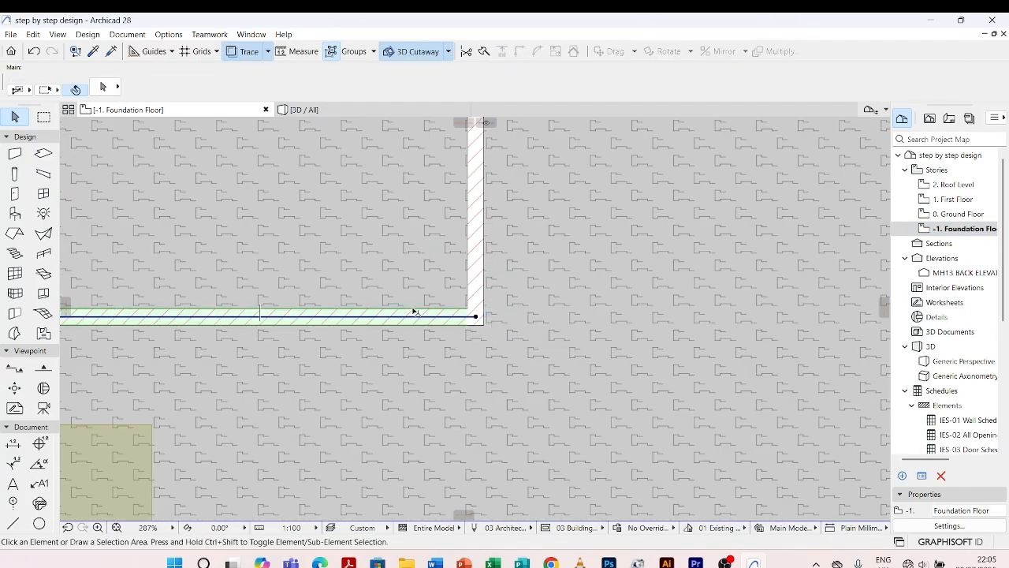
{"action": "left_click", "coordinate": [476, 316]}
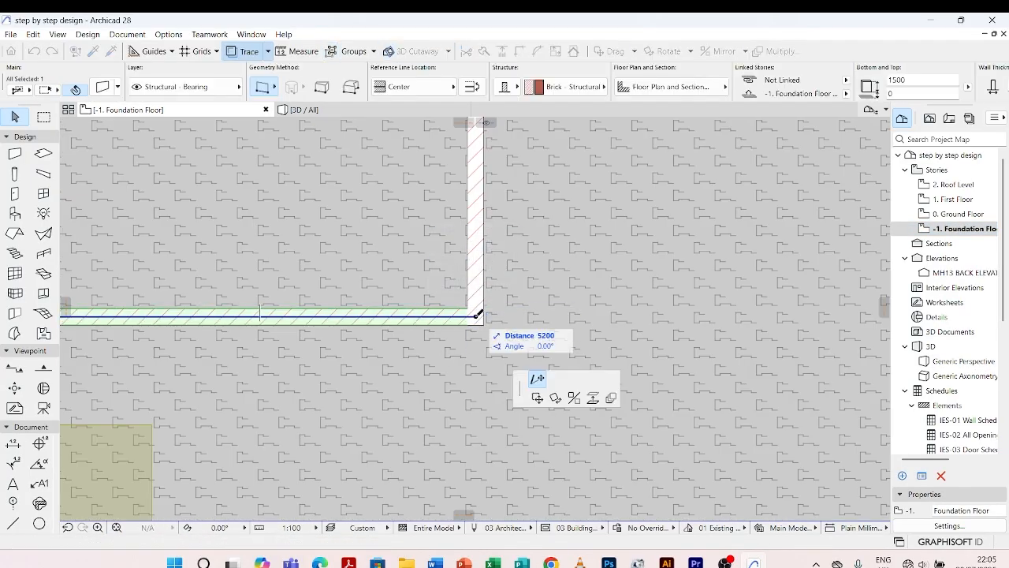
{"action": "left_click", "coordinate": [545, 312]}
{"action": "left_click", "coordinate": [541, 375]}
{"action": "scroll", "coordinate": [533, 384], "scroll_direction": "down", "scroll_amount": 2}
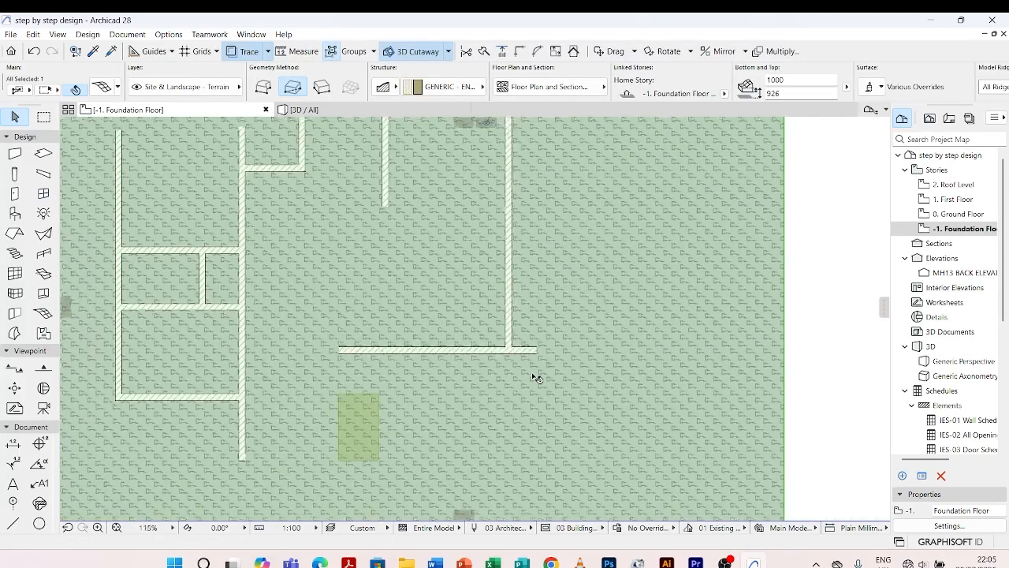
{"action": "key", "text": "Escape"}
Pick up the settings of the small rectangular pillar's foundation wall as the default wall parameters
{"action": "scroll", "coordinate": [563, 225], "scroll_direction": "down", "scroll_amount": 2}
{"action": "scroll", "coordinate": [558, 361], "scroll_direction": "up", "scroll_amount": 5}
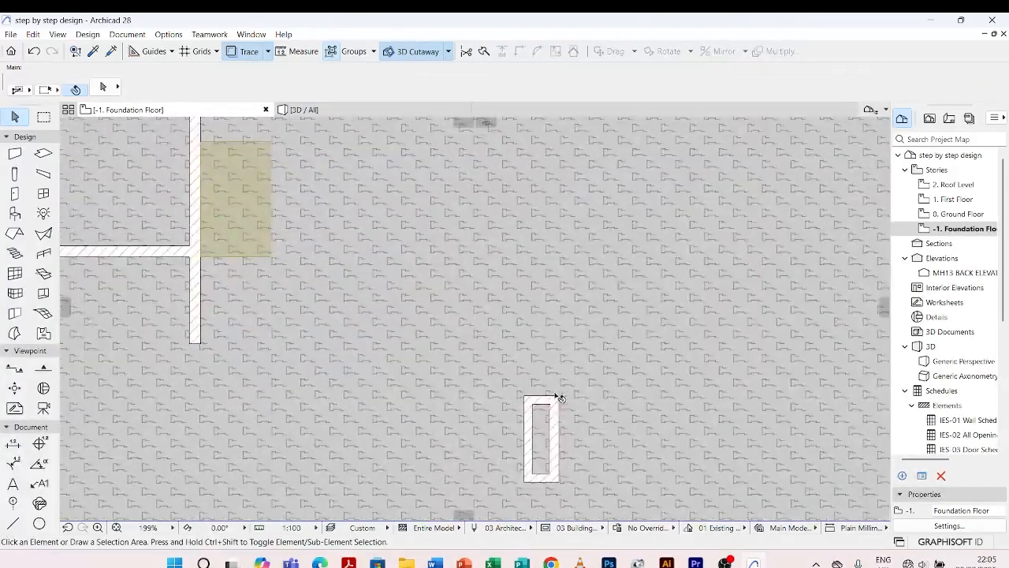
{"action": "left_click", "coordinate": [556, 409]}
{"action": "key", "text": "Escape"}
{"action": "left_click", "coordinate": [93, 51]}
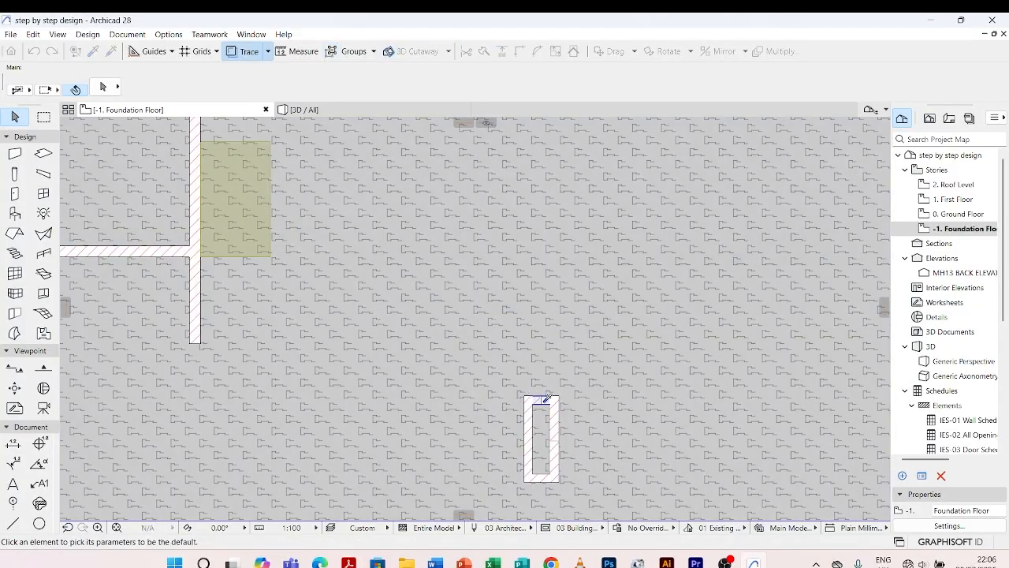
{"action": "left_click", "coordinate": [546, 399]}
Draw an L-shaped foundation wall just above the end of the stretched wall, with its horizontal leg about 700 mm long
{"action": "scroll", "coordinate": [513, 354], "scroll_direction": "down", "scroll_amount": 5}
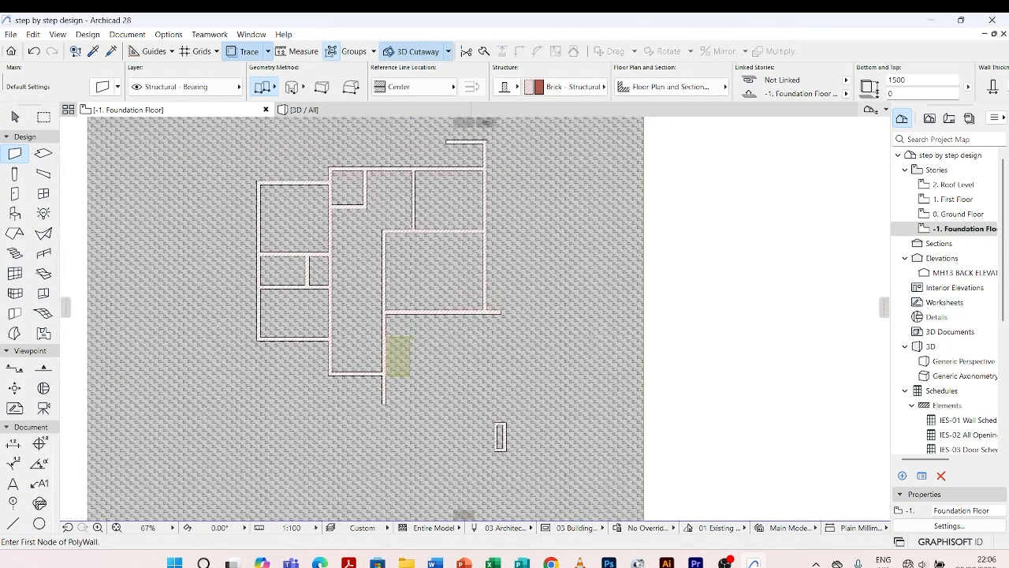
{"action": "scroll", "coordinate": [509, 311], "scroll_direction": "up", "scroll_amount": 10}
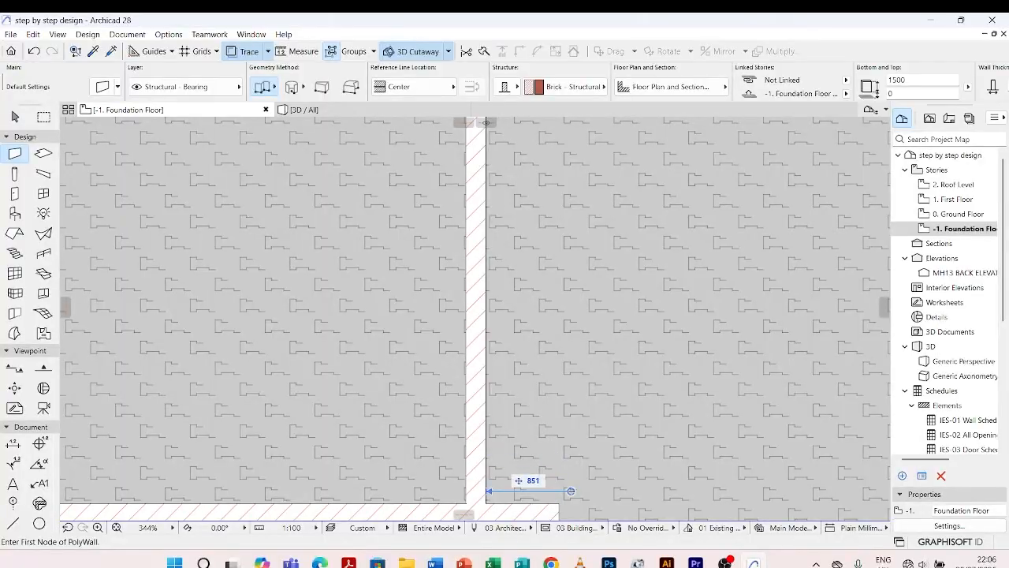
{"action": "left_click", "coordinate": [571, 493]}
{"action": "left_click", "coordinate": [572, 459]}
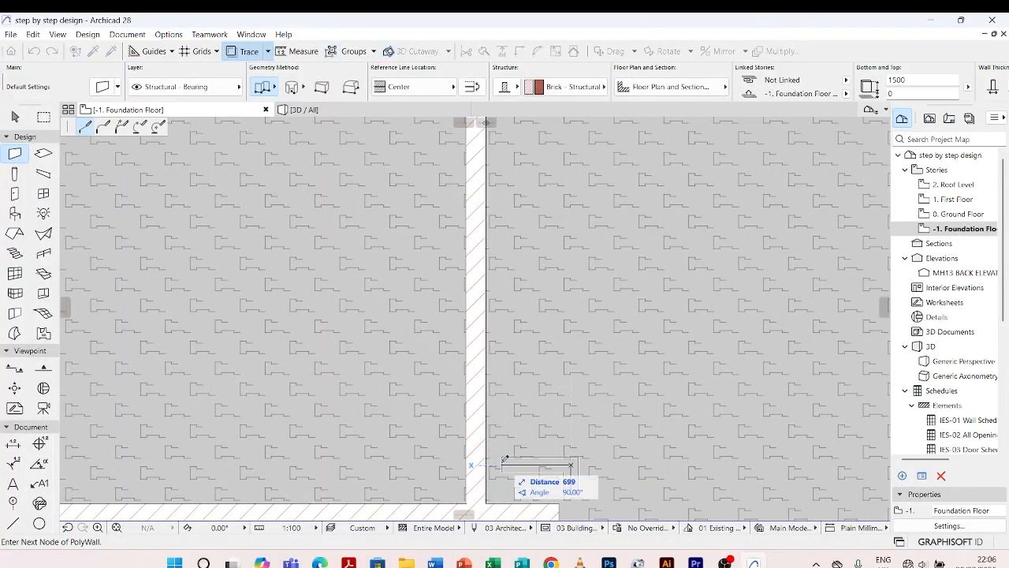
{"action": "left_click", "coordinate": [501, 464]}
{"action": "key", "text": "Escape"}
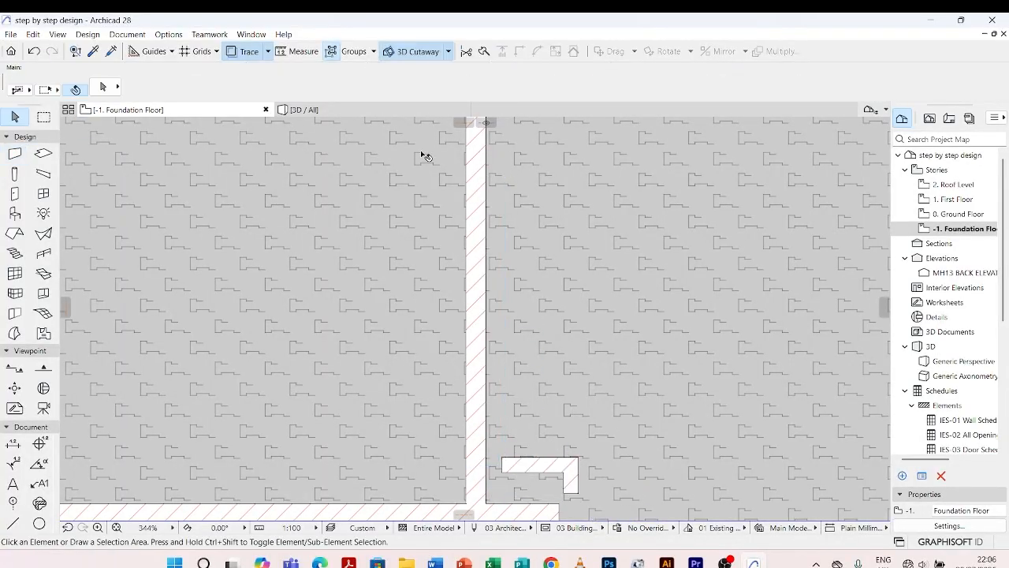
In the 3D view, move the outer piece of the new L-shaped foundation wall toward the end of the porch wall above
{"action": "left_click", "coordinate": [319, 111]}
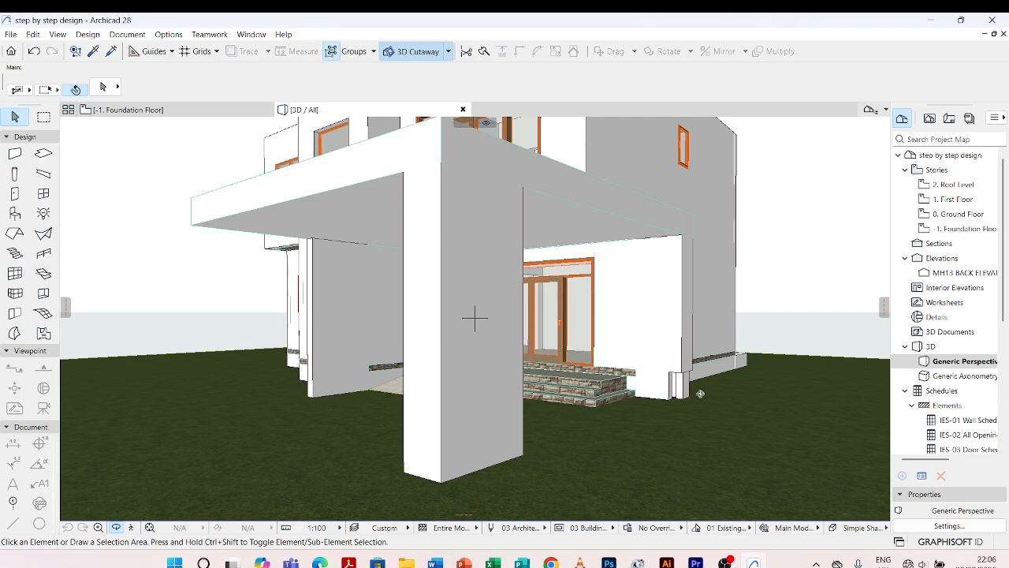
{"action": "left_click_drag", "start_coordinate": [708, 394], "coordinate": [635, 411]}
{"action": "scroll", "coordinate": [818, 358], "scroll_direction": "up", "scroll_amount": 4}
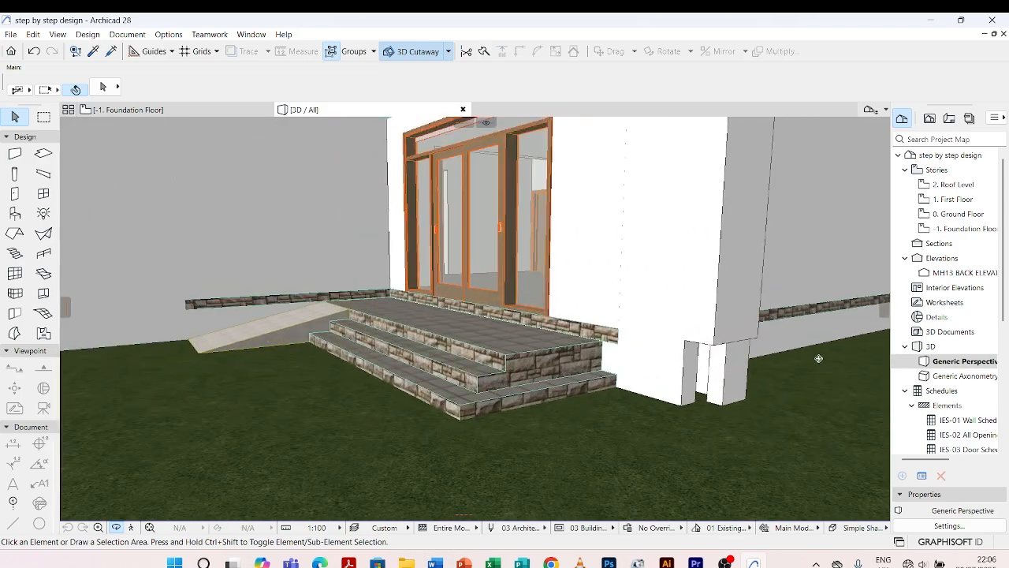
{"action": "left_click", "coordinate": [729, 367]}
{"action": "scroll", "coordinate": [734, 355], "scroll_direction": "up", "scroll_amount": 5}
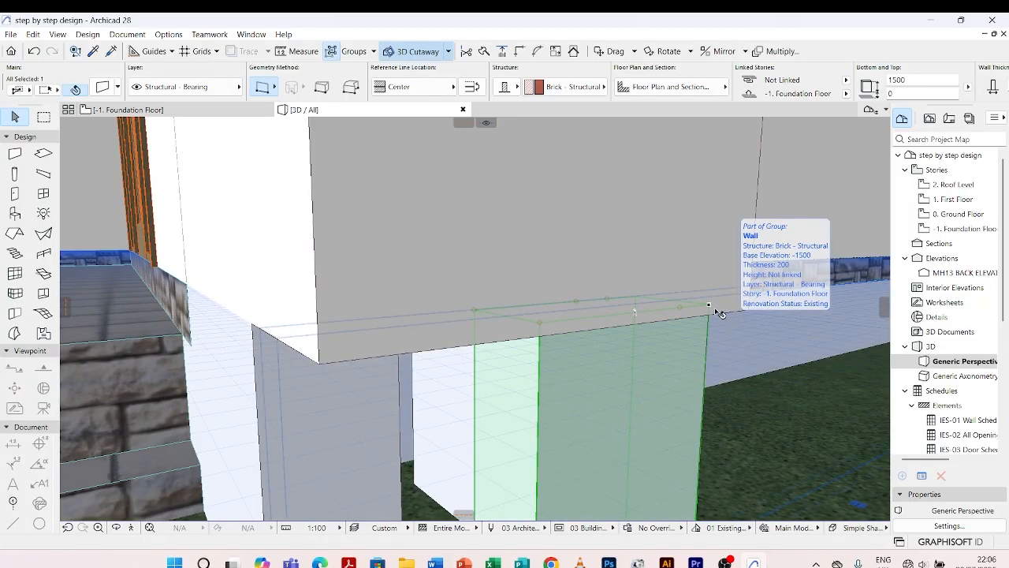
{"action": "key", "text": "ctrl+d"}
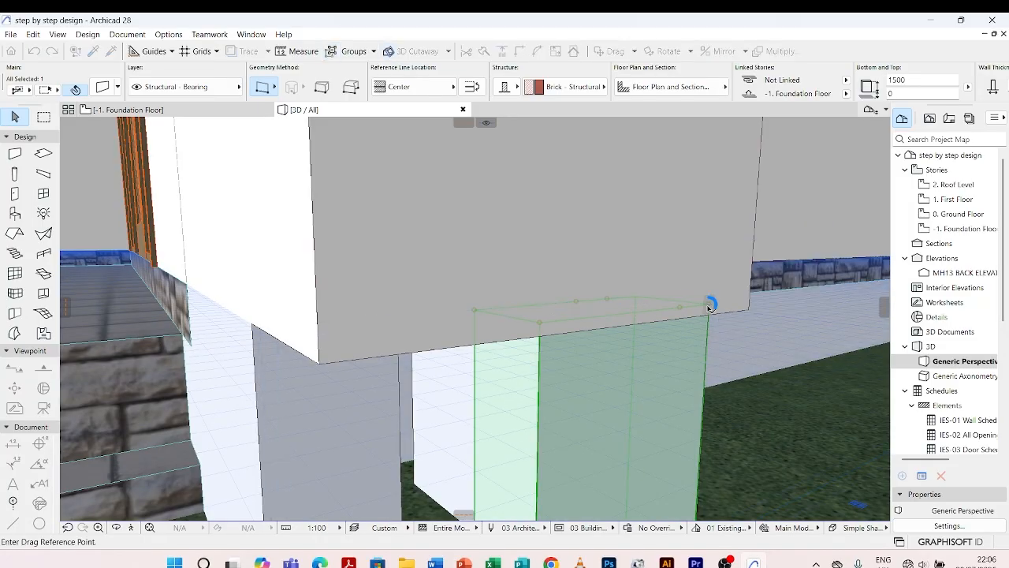
{"action": "left_click", "coordinate": [709, 305]}
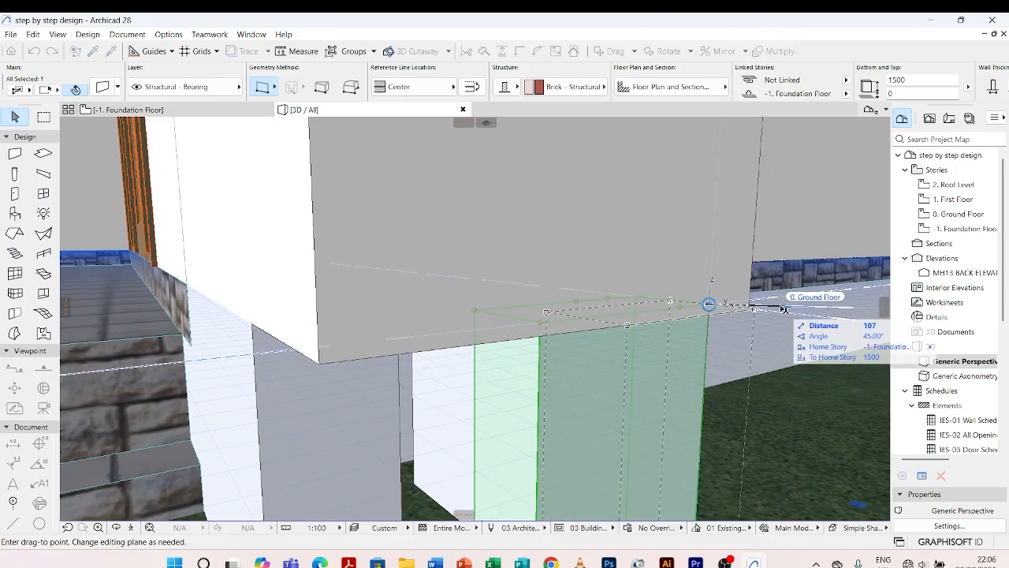
{"action": "left_click", "coordinate": [786, 329]}
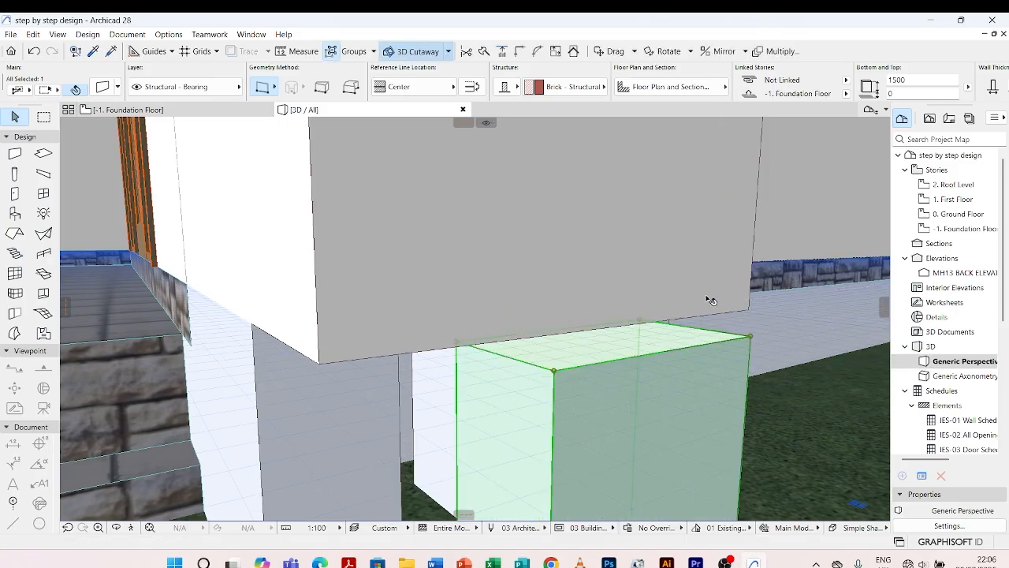
Move the outer foundation wall piece by its top corner so it meets the bottom corner of the porch wall above
{"action": "left_click", "coordinate": [750, 338]}
{"action": "left_click", "coordinate": [752, 339]}
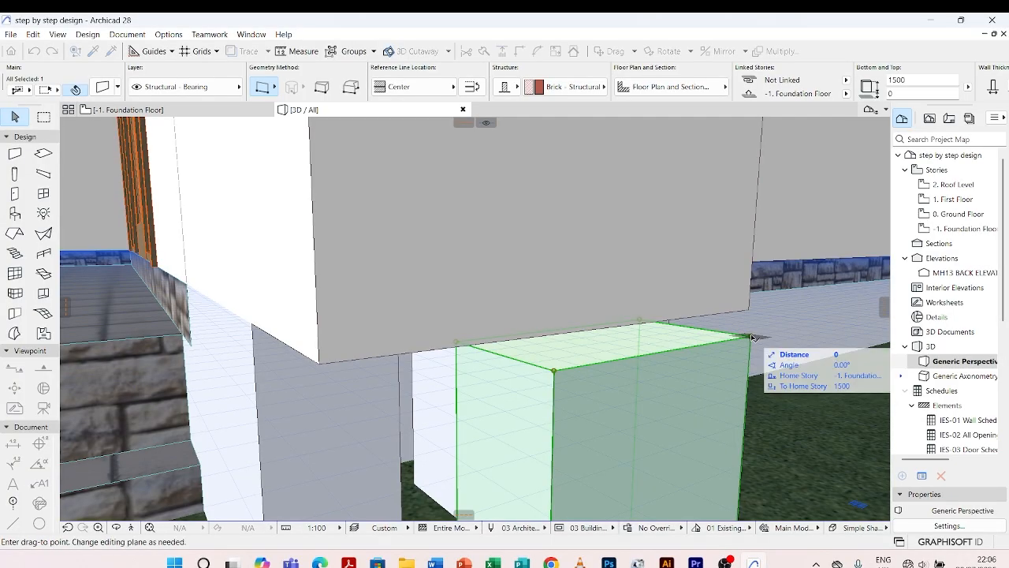
{"action": "scroll", "coordinate": [748, 300], "scroll_direction": "up", "scroll_amount": 3}
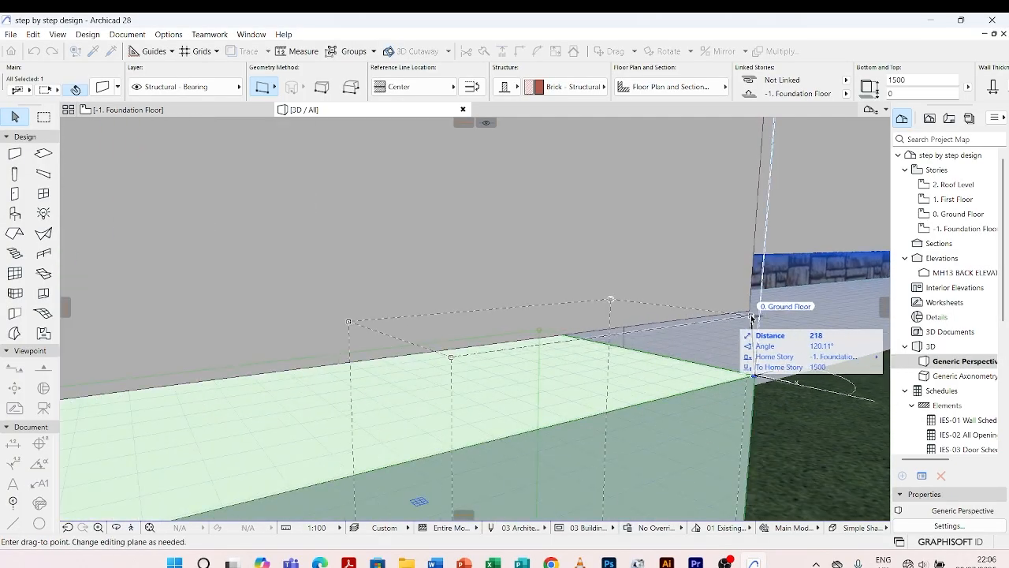
{"action": "left_click", "coordinate": [752, 316]}
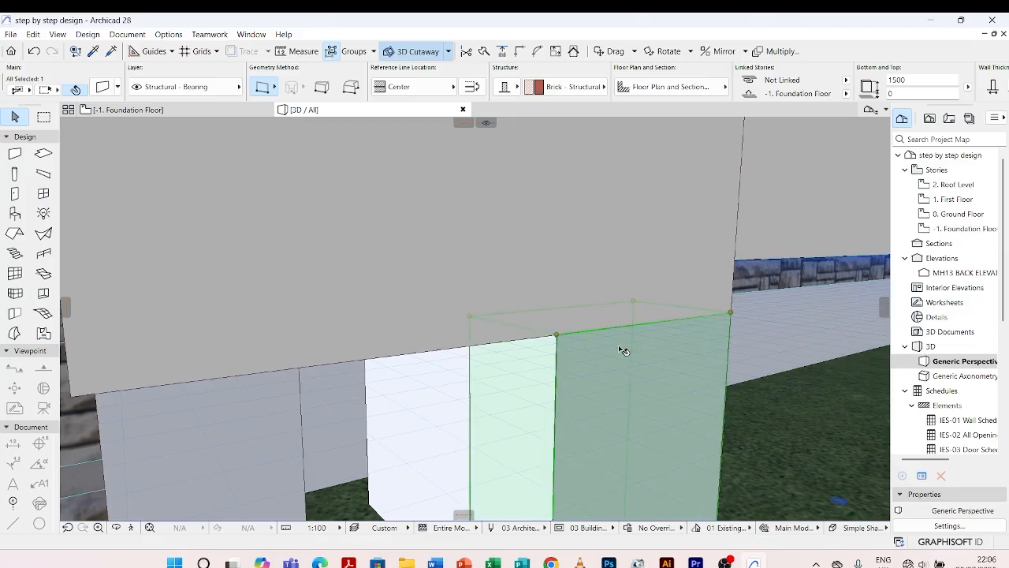
{"action": "scroll", "coordinate": [550, 336], "scroll_direction": "down", "scroll_amount": 2}
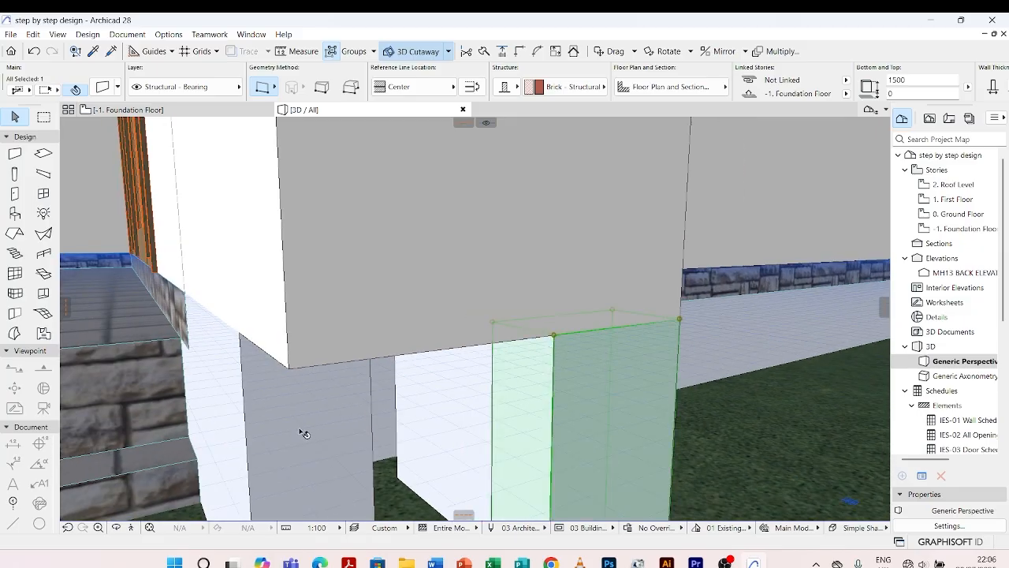
Add the neighbouring foundation wall to the selection and intersect the two walls so they form a closed corner beneath the porch wall
{"action": "left_click", "coordinate": [242, 430], "text": "shift"}
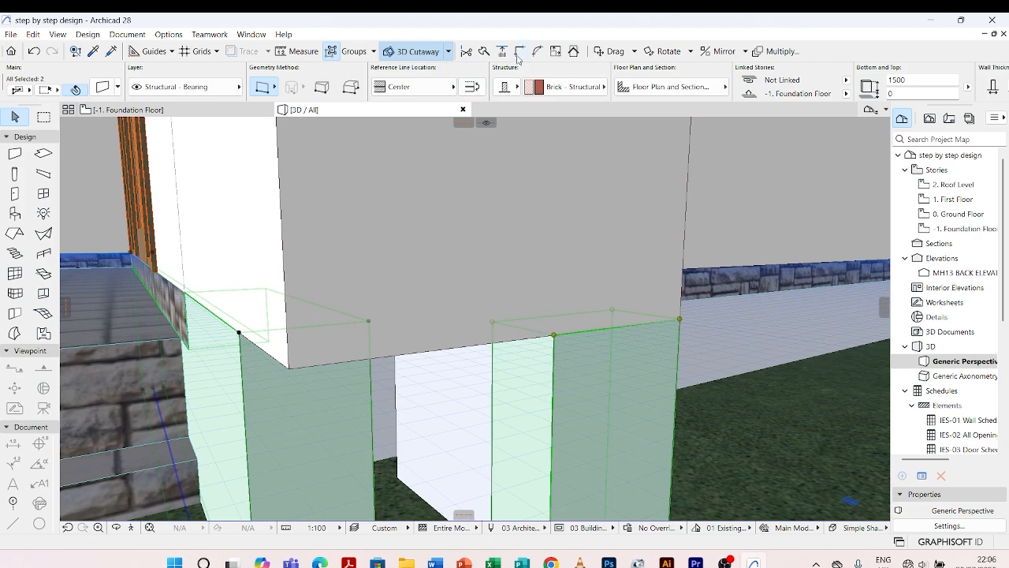
{"action": "left_click", "coordinate": [518, 54]}
{"action": "key", "text": "Escape"}
{"action": "scroll", "coordinate": [442, 312], "scroll_direction": "down", "scroll_amount": 2}
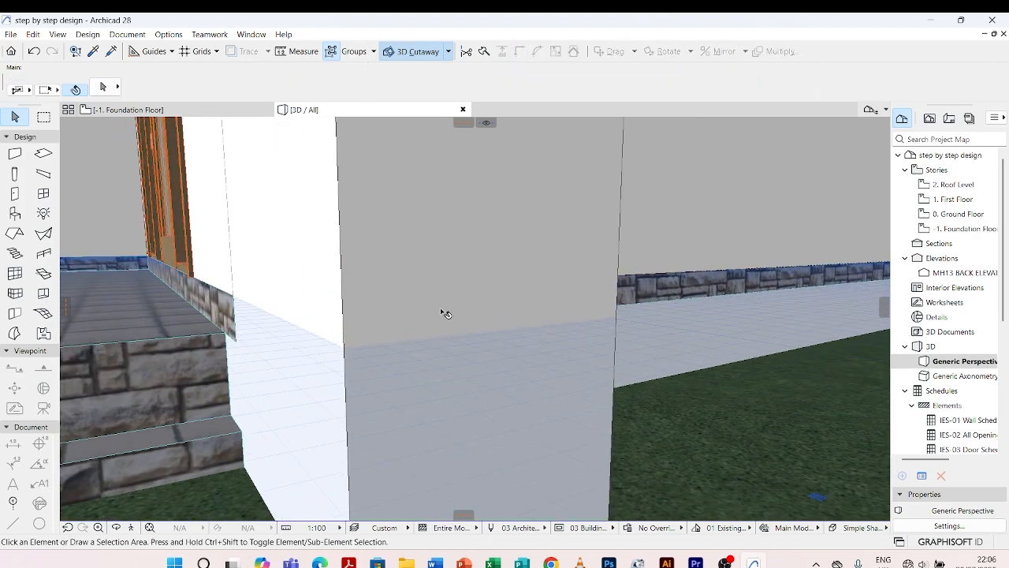
Drag the foundation wall piece on the other side by its top corner until it sits flush with the porch wall above
{"action": "scroll", "coordinate": [492, 328], "scroll_direction": "down", "scroll_amount": 3}
{"action": "middle_click_drag", "start_coordinate": [491, 328], "coordinate": [509, 421], "text": "shift"}
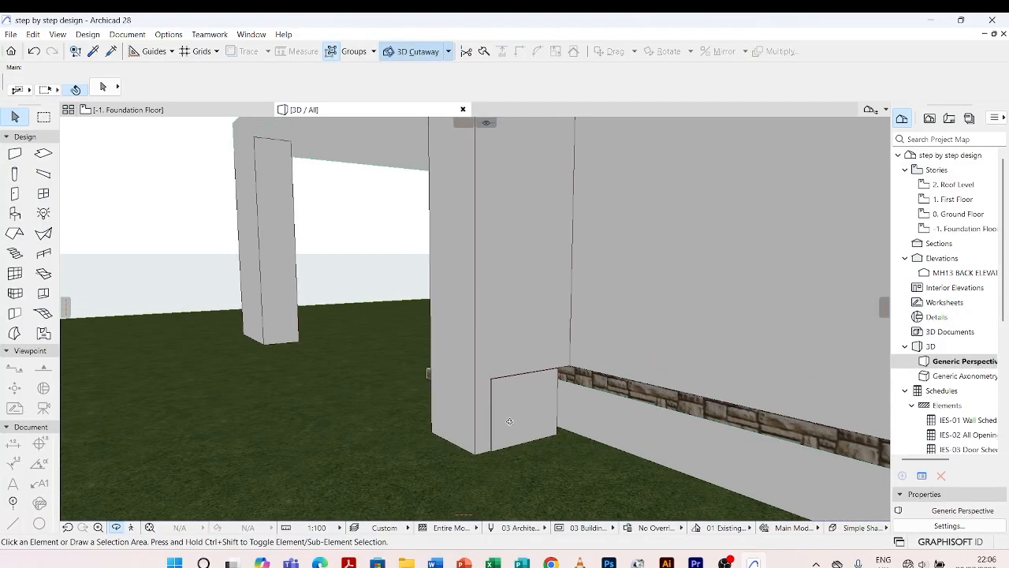
{"action": "scroll", "coordinate": [510, 421], "scroll_direction": "up", "scroll_amount": 4}
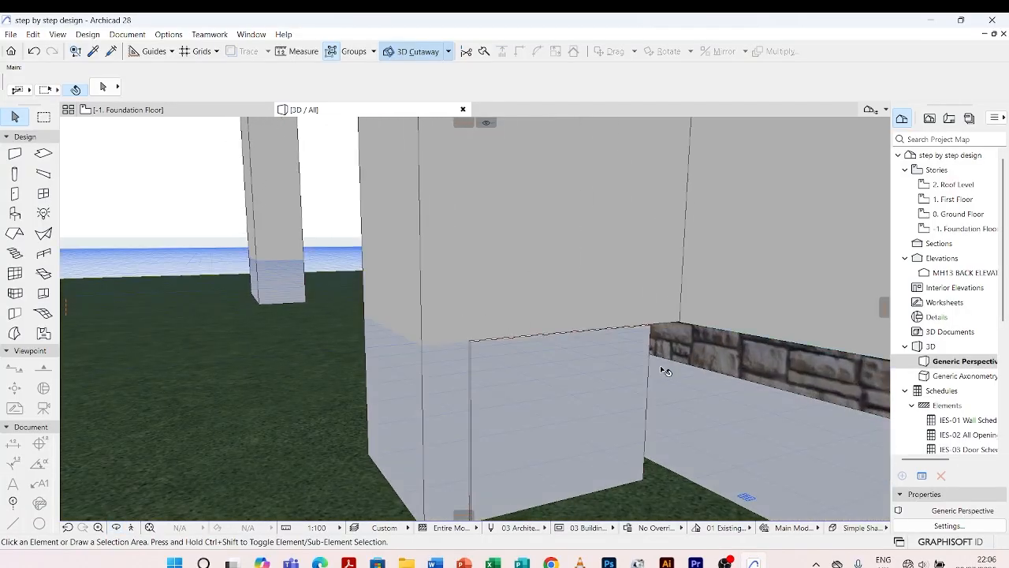
{"action": "left_click", "coordinate": [556, 338]}
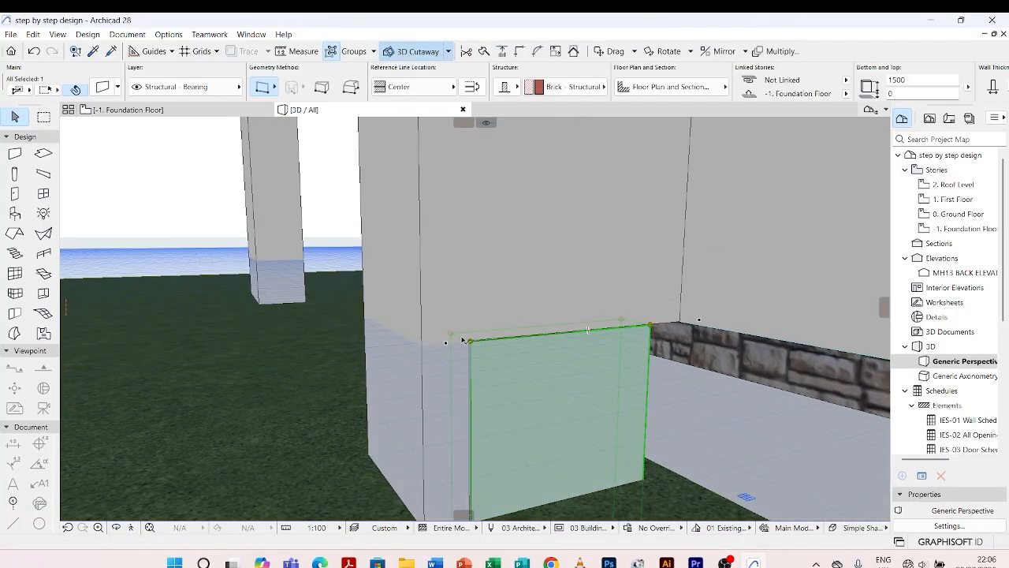
{"action": "key", "text": "ctrl+d"}
{"action": "scroll", "coordinate": [475, 344], "scroll_direction": "up", "scroll_amount": 1}
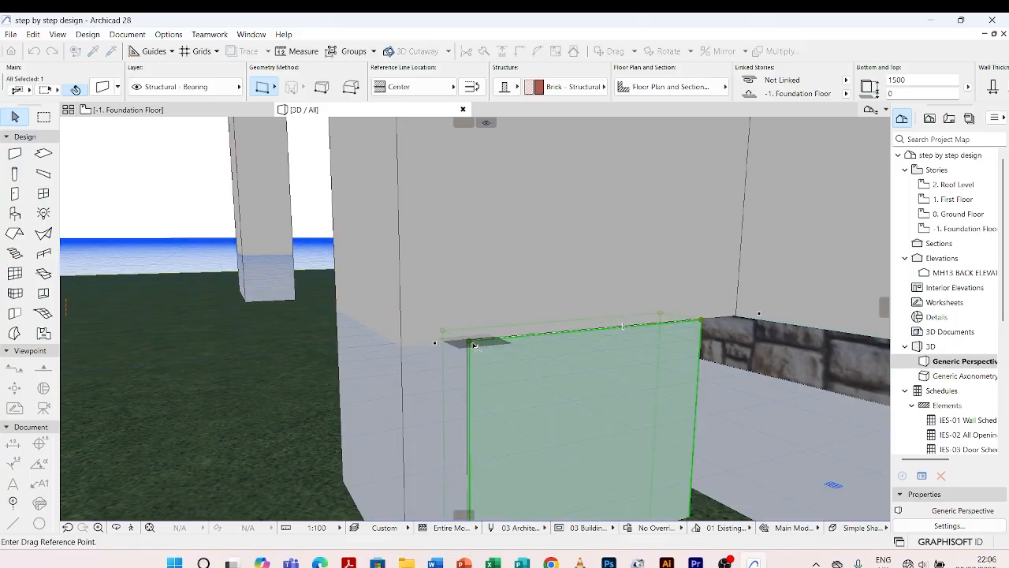
{"action": "left_click", "coordinate": [470, 344]}
{"action": "scroll", "coordinate": [470, 345], "scroll_direction": "up", "scroll_amount": 3}
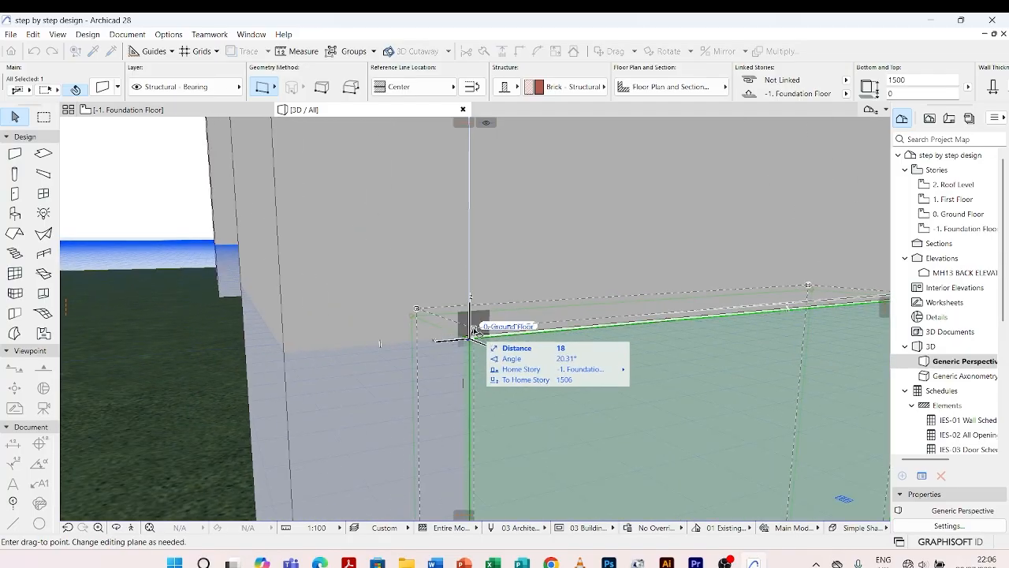
{"action": "scroll", "coordinate": [473, 337], "scroll_direction": "up", "scroll_amount": 2}
{"action": "left_click", "coordinate": [461, 341]}
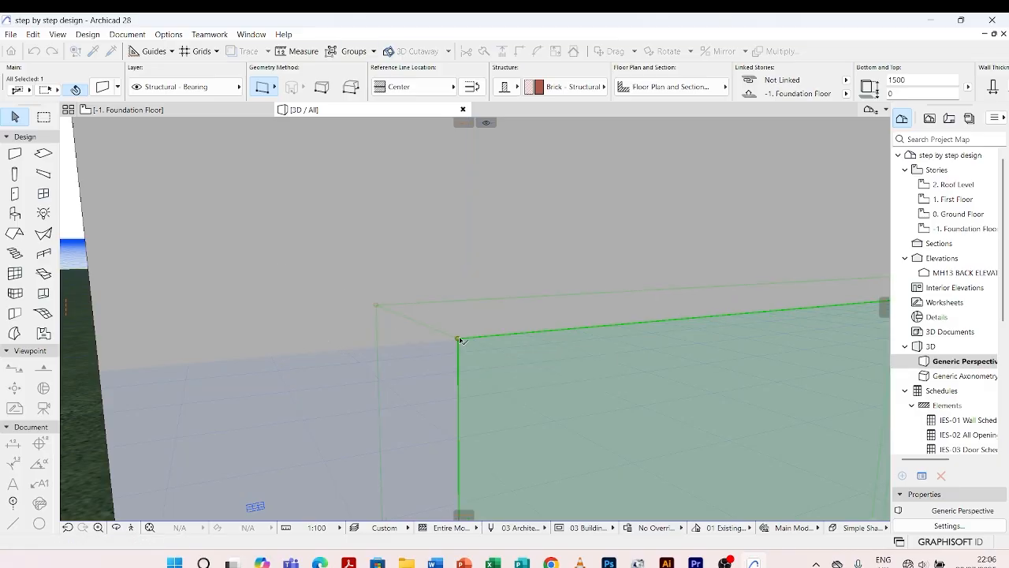
{"action": "scroll", "coordinate": [270, 325], "scroll_direction": "down", "scroll_amount": 3}
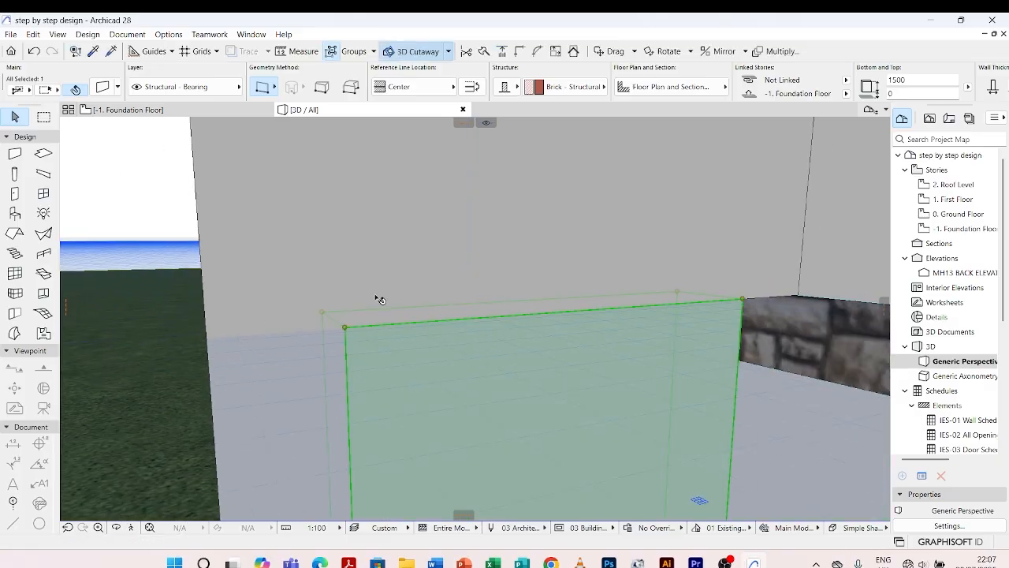
{"action": "scroll", "coordinate": [379, 295], "scroll_direction": "down", "scroll_amount": 2}
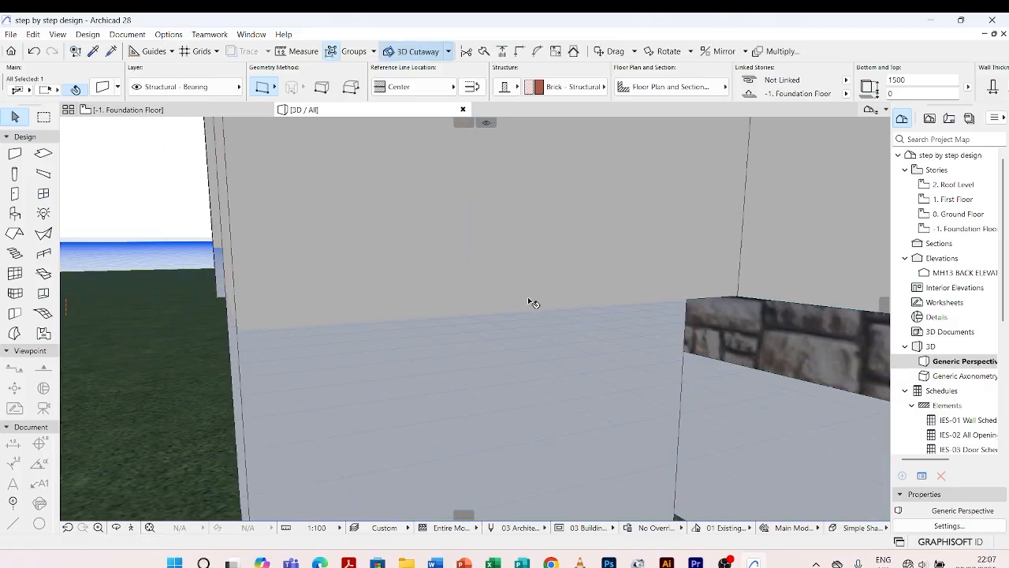
Stretch the length of this foundation wall to the corner of the porch wall and house wall, making it about 862 mm long
{"action": "left_click", "coordinate": [687, 300]}
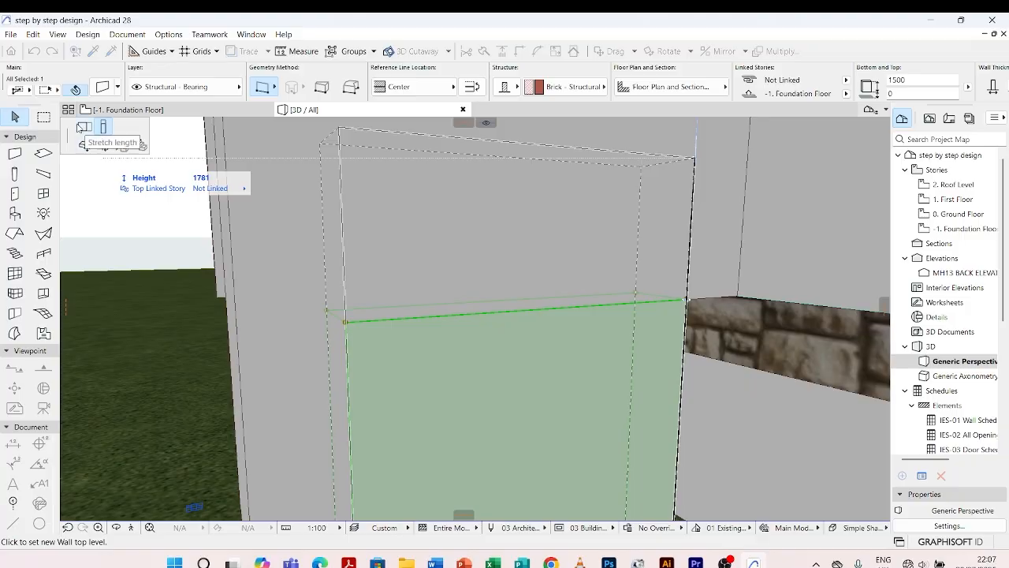
{"action": "left_click", "coordinate": [82, 127]}
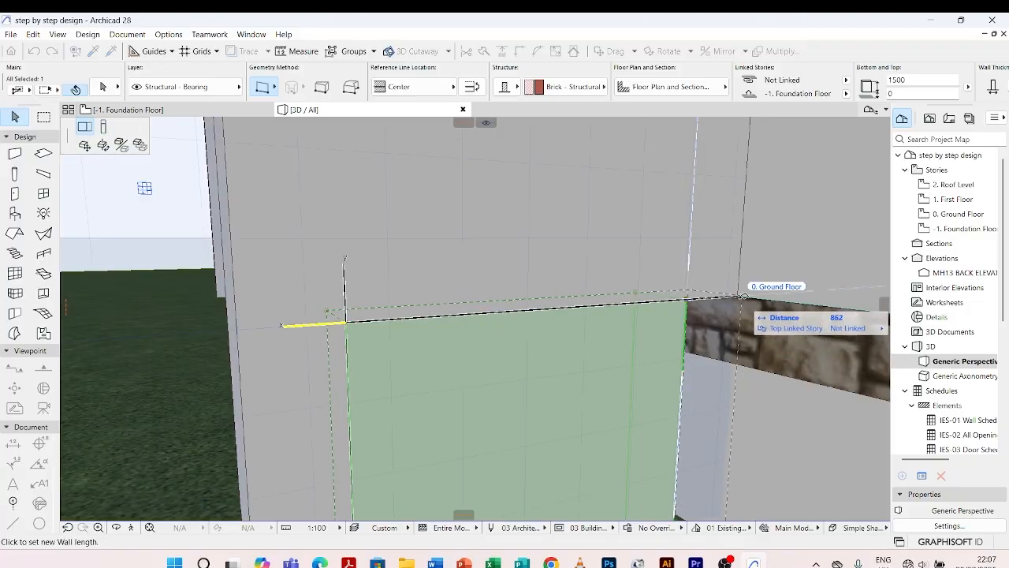
{"action": "left_click", "coordinate": [741, 295]}
{"action": "key", "text": "Escape"}
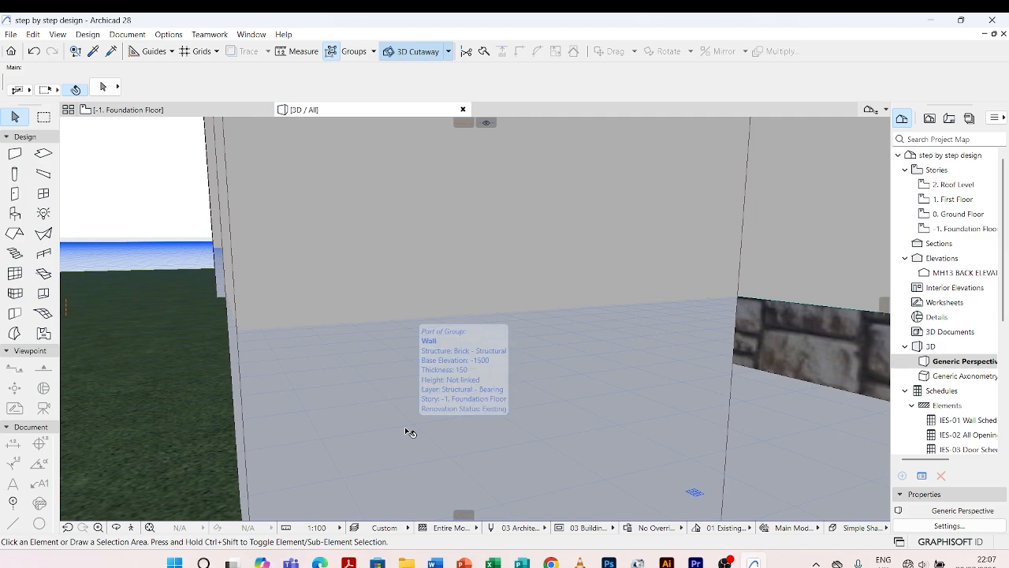
Inspect the whole house exterior from all sides in 3D, including the porch foundation walls, canopy supports and rear entrance
{"action": "middle_click_drag", "start_coordinate": [405, 426], "coordinate": [447, 330], "text": "shift"}
{"action": "middle_click_drag", "start_coordinate": [333, 388], "coordinate": [620, 387], "text": "shift"}
{"action": "scroll", "coordinate": [620, 387], "scroll_direction": "down", "scroll_amount": 2}
{"action": "middle_click_drag", "start_coordinate": [348, 421], "coordinate": [694, 438], "text": "shift"}
{"action": "scroll", "coordinate": [694, 437], "scroll_direction": "down", "scroll_amount": 2}
{"action": "middle_click_drag", "start_coordinate": [546, 311], "coordinate": [353, 384], "text": "shift"}
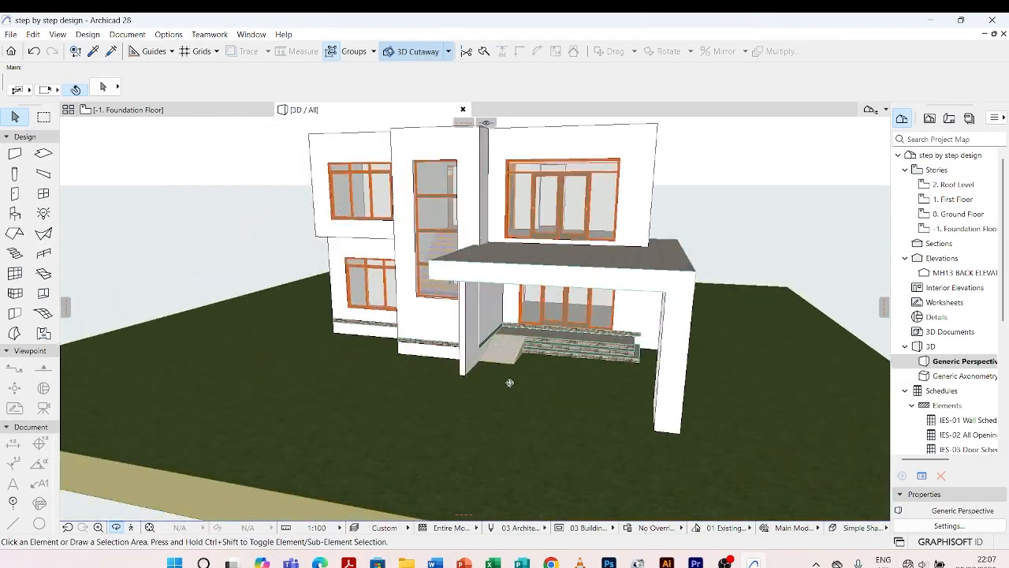
{"action": "scroll", "coordinate": [509, 382], "scroll_direction": "down", "scroll_amount": 2}
{"action": "middle_click_drag", "start_coordinate": [611, 393], "coordinate": [394, 392], "text": "shift"}
{"action": "middle_click_drag", "start_coordinate": [670, 394], "coordinate": [395, 388], "text": "shift"}
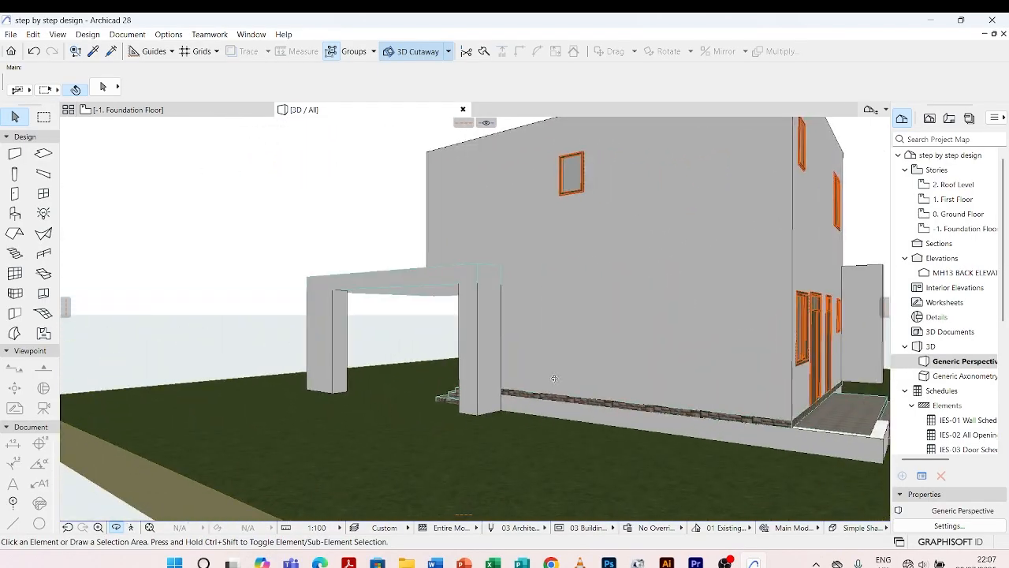
{"action": "scroll", "coordinate": [556, 378], "scroll_direction": "down", "scroll_amount": 2}
{"action": "middle_click_drag", "start_coordinate": [556, 378], "coordinate": [342, 392], "text": "shift"}
{"action": "middle_click_drag", "start_coordinate": [595, 406], "coordinate": [236, 395], "text": "shift"}
{"action": "middle_click_drag", "start_coordinate": [720, 446], "coordinate": [729, 424], "text": "shift"}
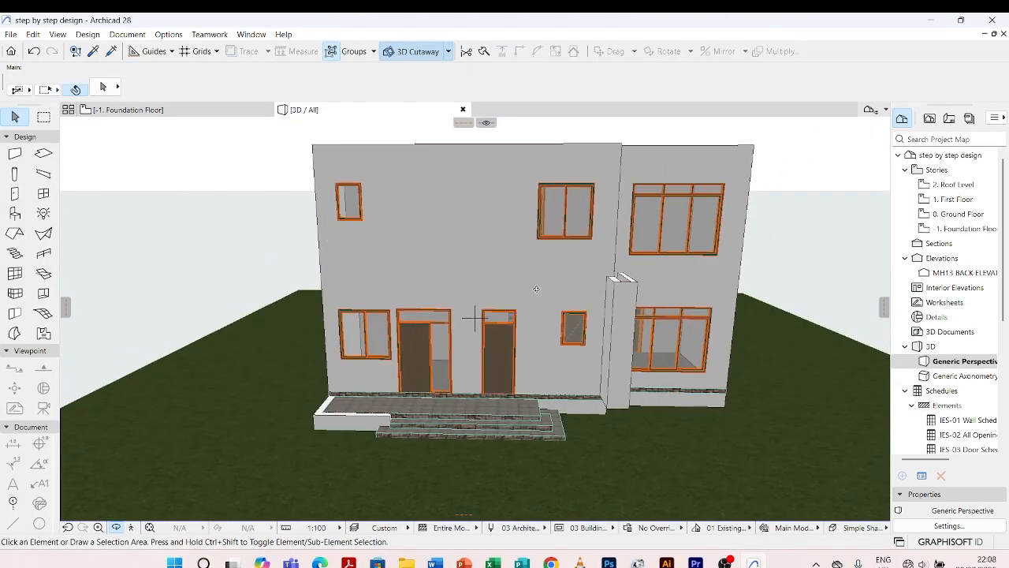
{"action": "middle_click_drag", "start_coordinate": [246, 359], "coordinate": [463, 304], "text": "shift"}
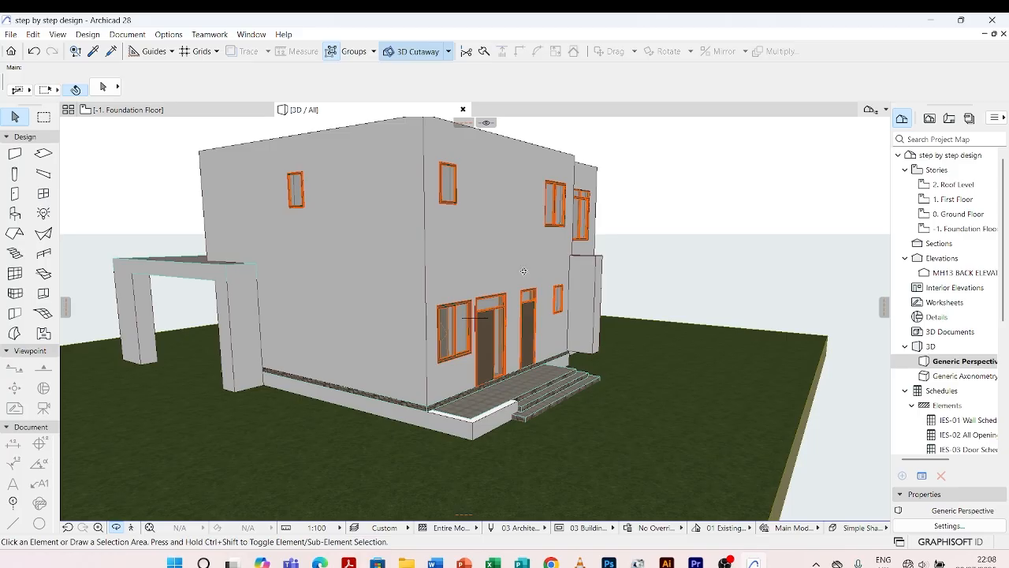
{"action": "scroll", "coordinate": [582, 254], "scroll_direction": "up", "scroll_amount": 4}
{"action": "middle_click_drag", "start_coordinate": [586, 254], "coordinate": [511, 272], "text": "shift"}
{"action": "scroll", "coordinate": [511, 272], "scroll_direction": "down", "scroll_amount": 4}
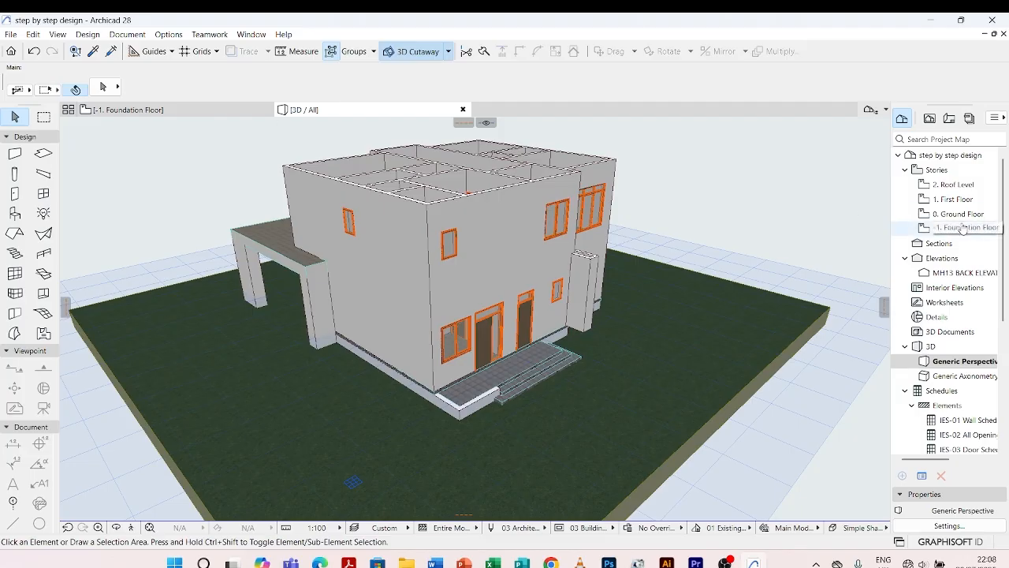
On the 1. First Floor plan, draw a canopy slab over the two rear doors, from the hollow pillar's outer edge to the building's far corner
{"action": "double_click", "coordinate": [954, 199]}
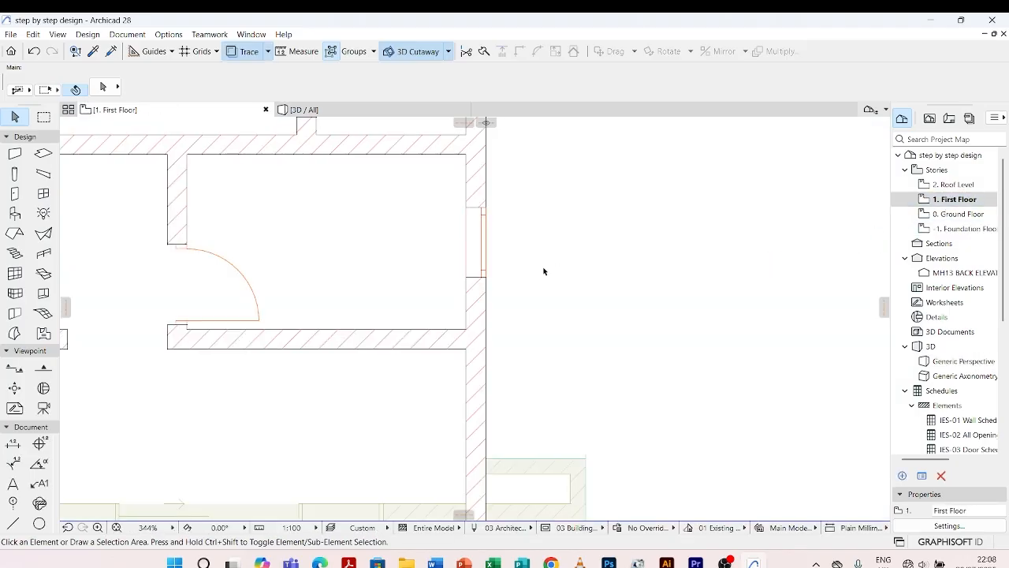
{"action": "scroll", "coordinate": [543, 264], "scroll_direction": "down", "scroll_amount": 6}
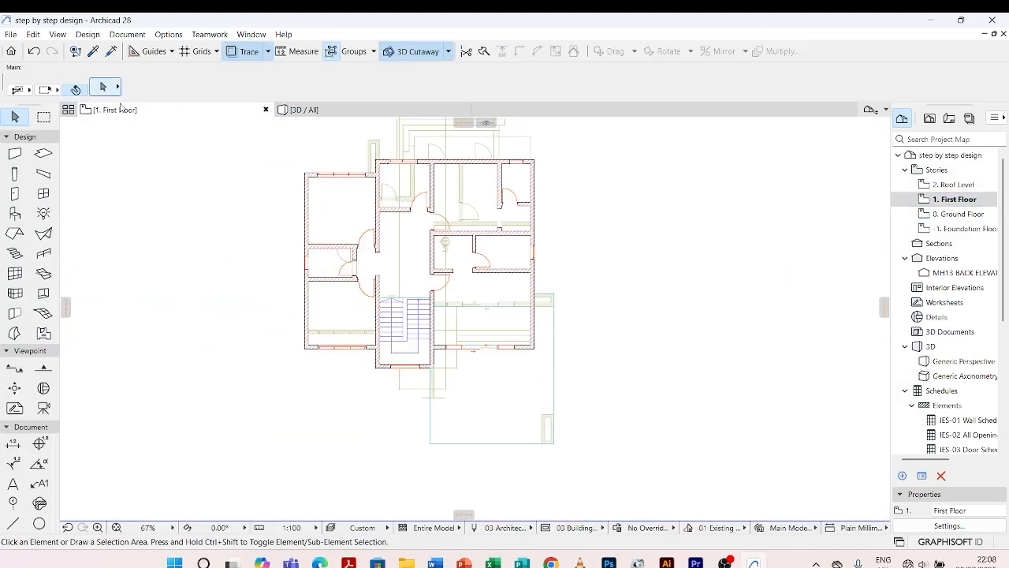
{"action": "left_click", "coordinate": [43, 154]}
{"action": "scroll", "coordinate": [388, 269], "scroll_direction": "up", "scroll_amount": 2}
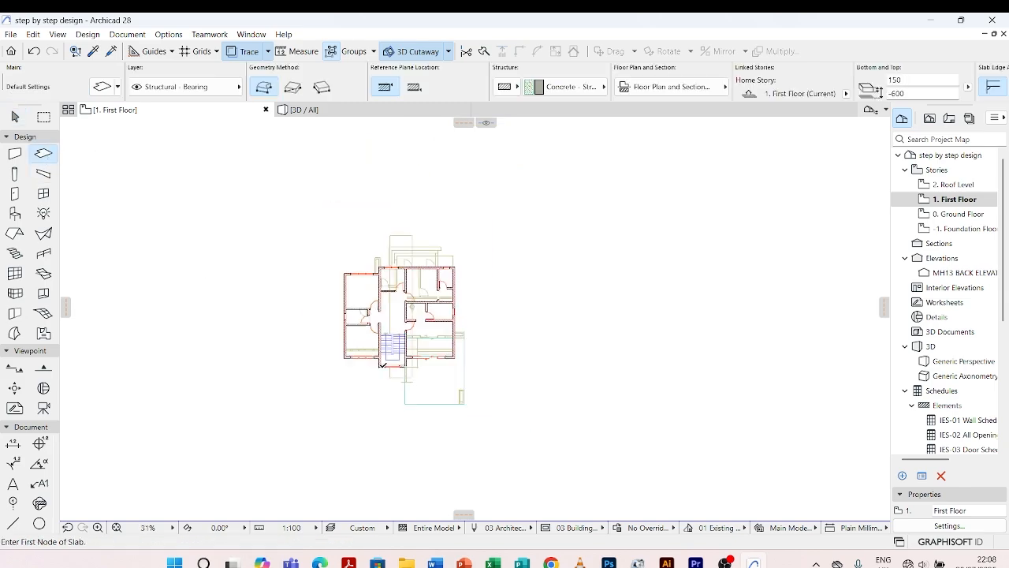
{"action": "scroll", "coordinate": [387, 270], "scroll_direction": "up", "scroll_amount": 2}
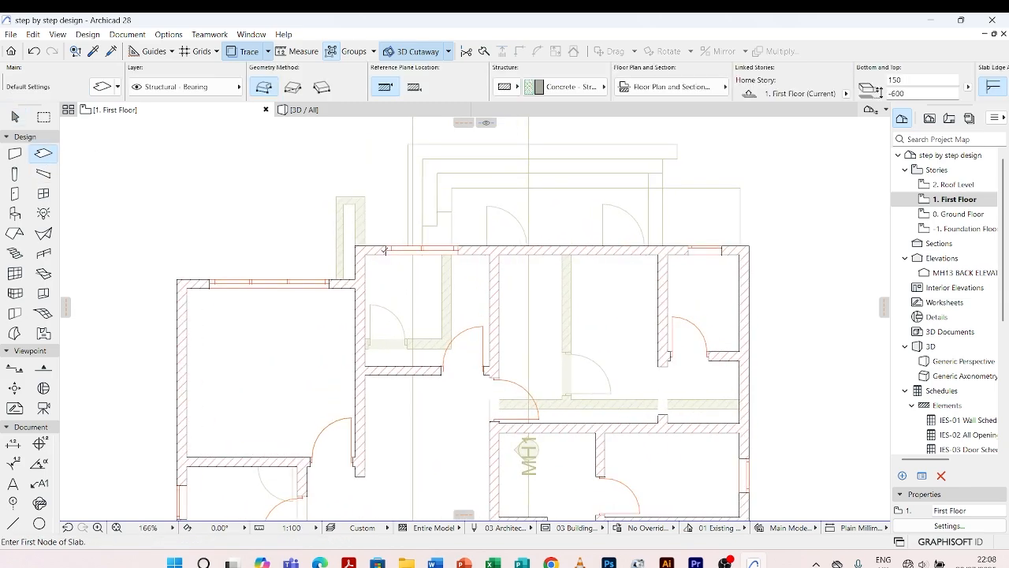
{"action": "left_click", "coordinate": [335, 278]}
{"action": "scroll", "coordinate": [754, 193], "scroll_direction": "up", "scroll_amount": 4}
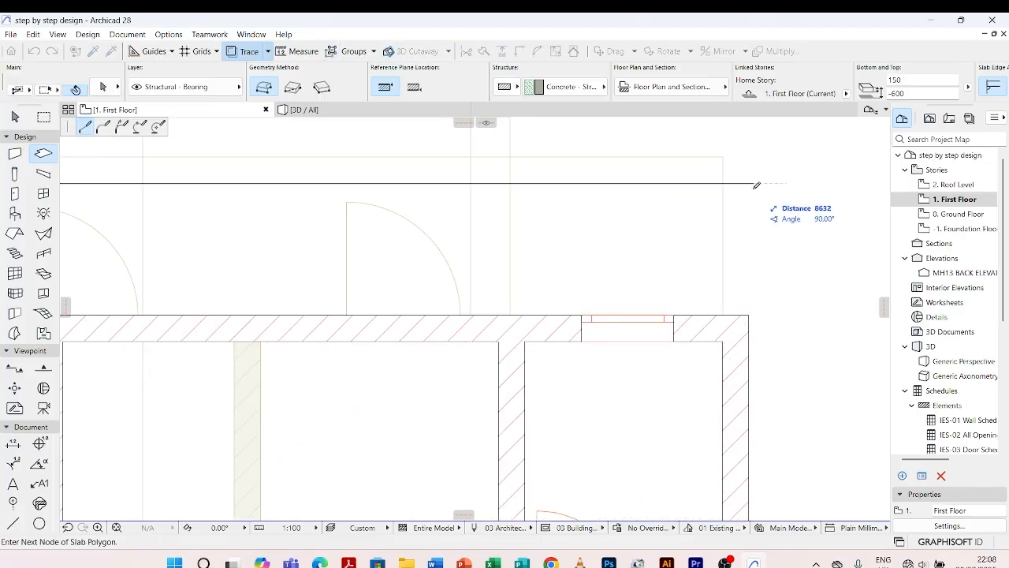
{"action": "left_click", "coordinate": [754, 183]}
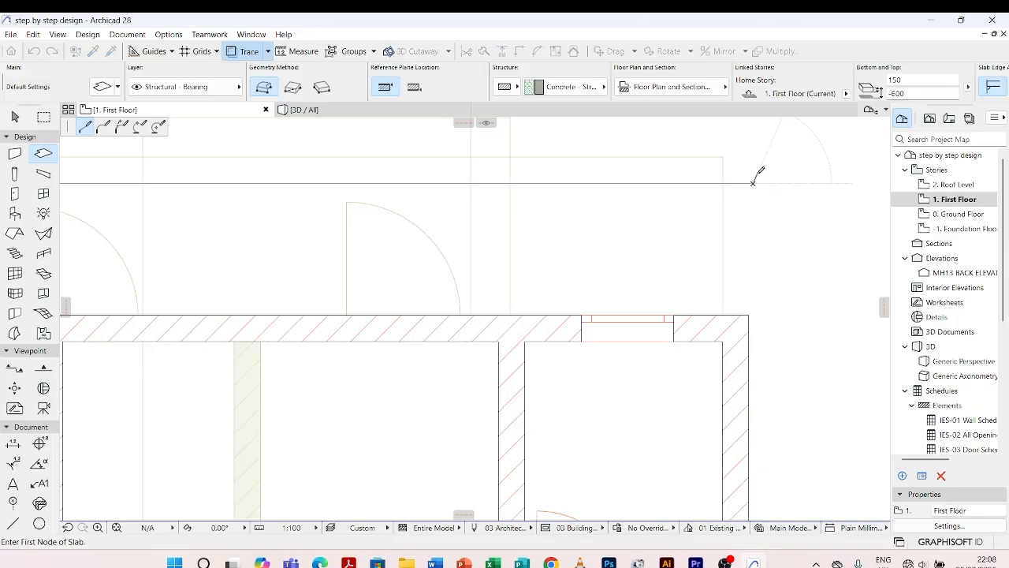
{"action": "left_click", "coordinate": [753, 183]}
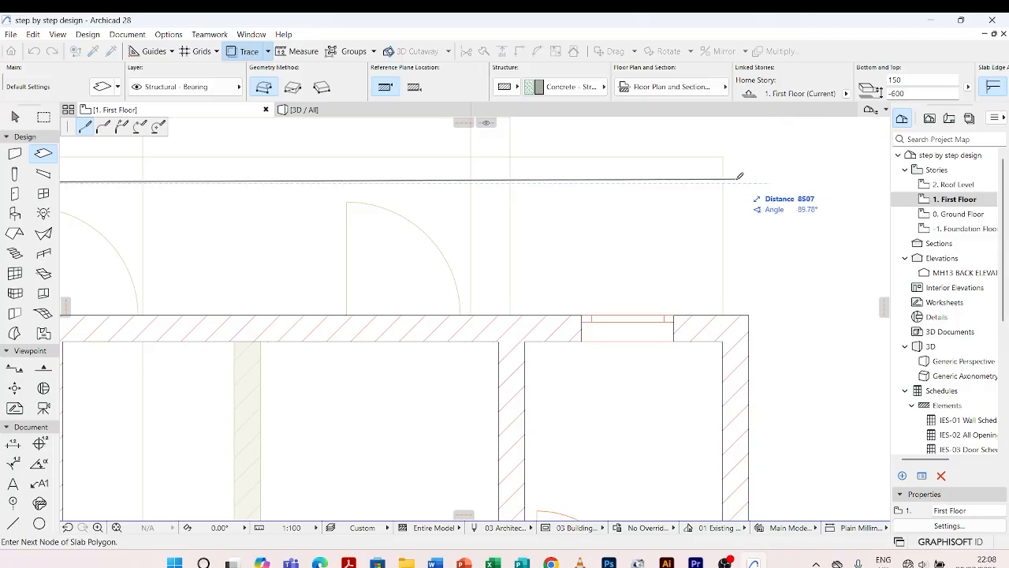
{"action": "left_click", "coordinate": [751, 315]}
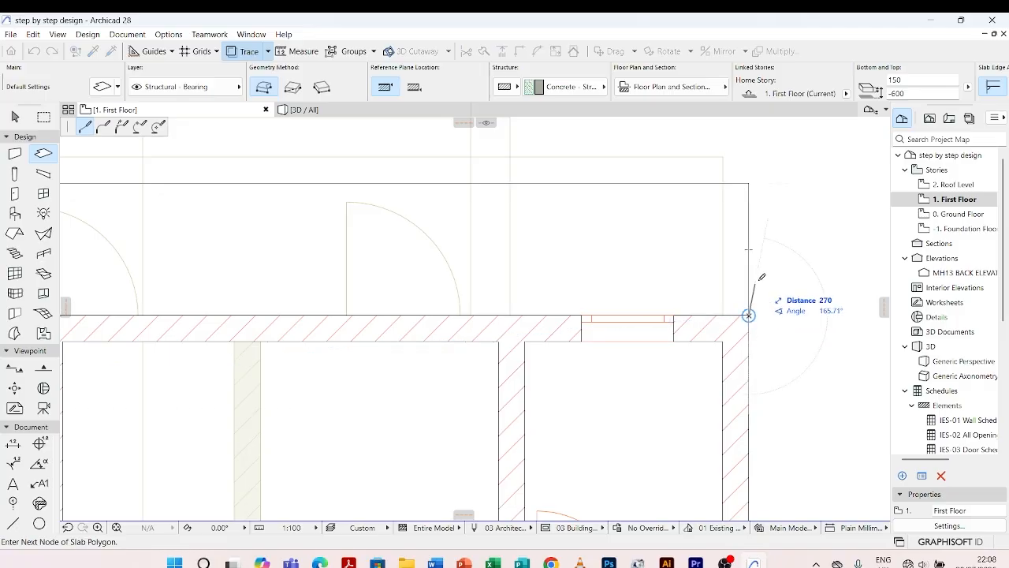
{"action": "scroll", "coordinate": [749, 315], "scroll_direction": "down", "scroll_amount": 4}
{"action": "scroll", "coordinate": [400, 298], "scroll_direction": "up", "scroll_amount": 4}
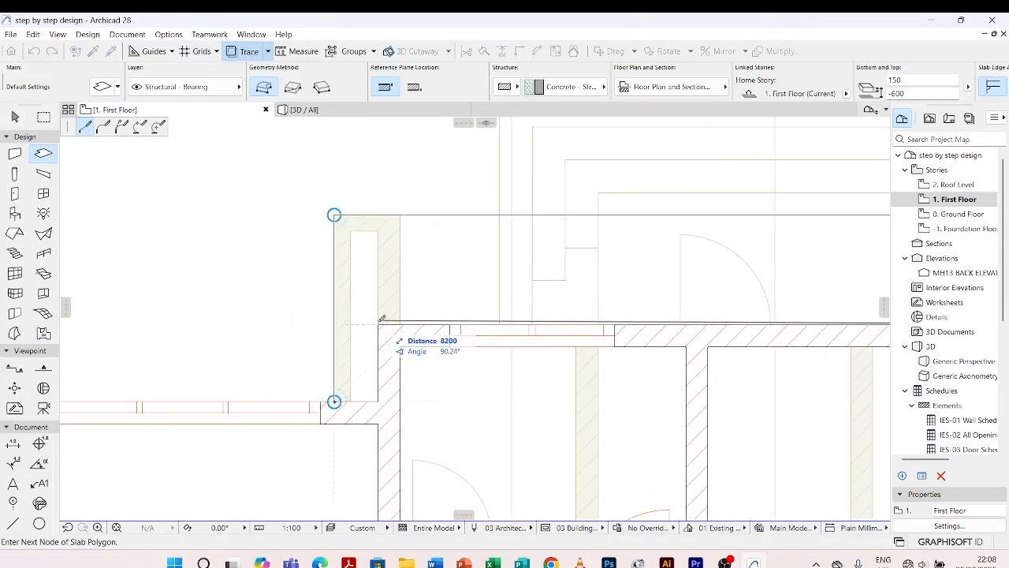
{"action": "left_click", "coordinate": [379, 325]}
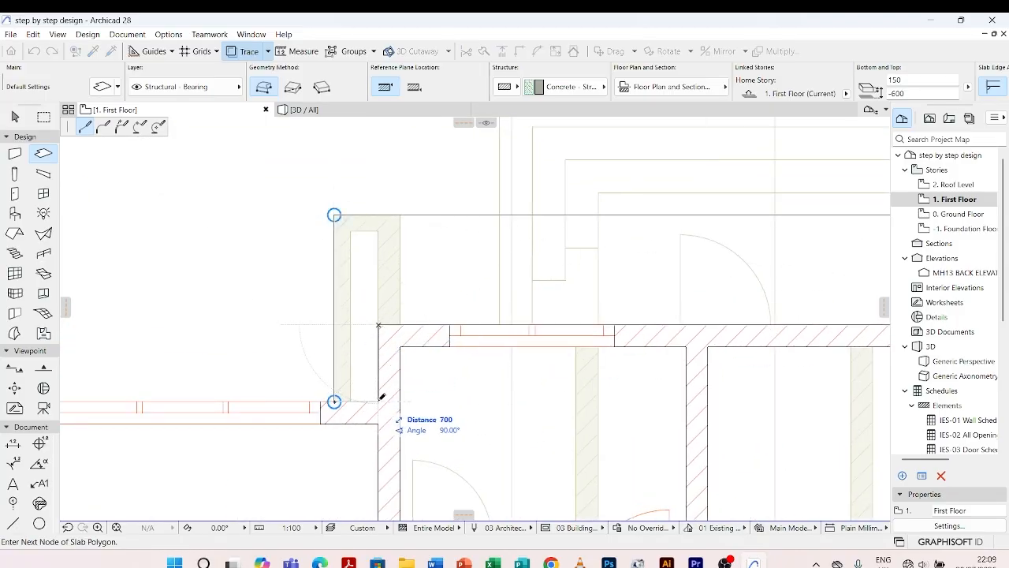
{"action": "left_click", "coordinate": [334, 401]}
Examine the new canopy slab above the rear doors in the 3D view
{"action": "left_click", "coordinate": [351, 112]}
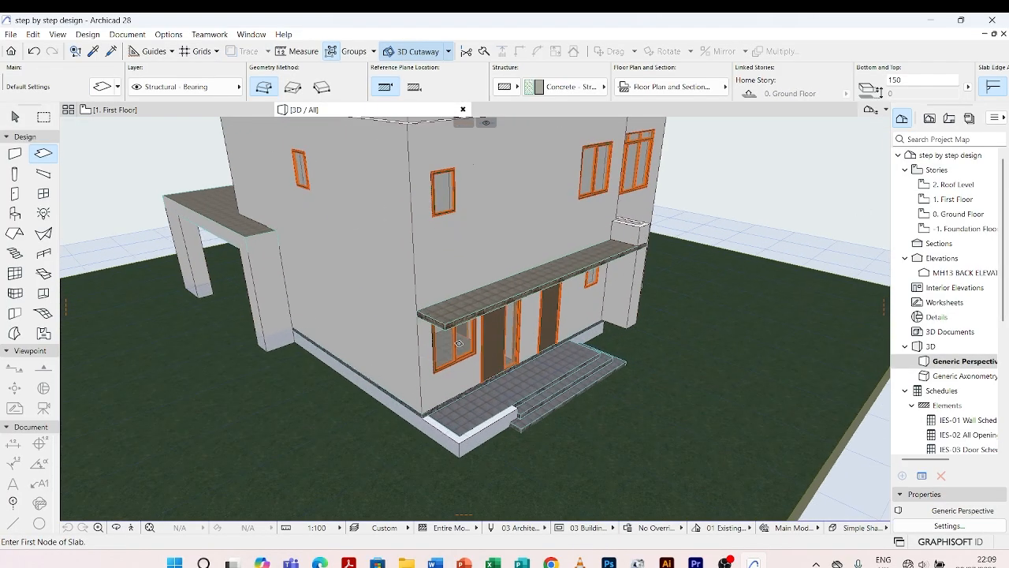
{"action": "key", "text": "Escape"}
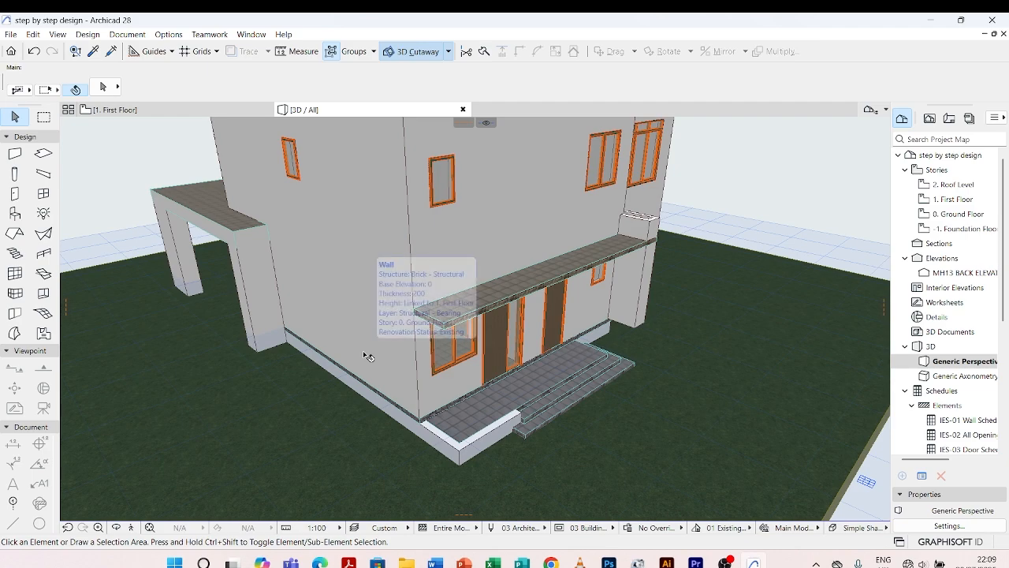
{"action": "scroll", "coordinate": [501, 313], "scroll_direction": "down", "scroll_amount": 3}
{"action": "middle_click_drag", "start_coordinate": [431, 425], "coordinate": [550, 387], "text": "shift"}
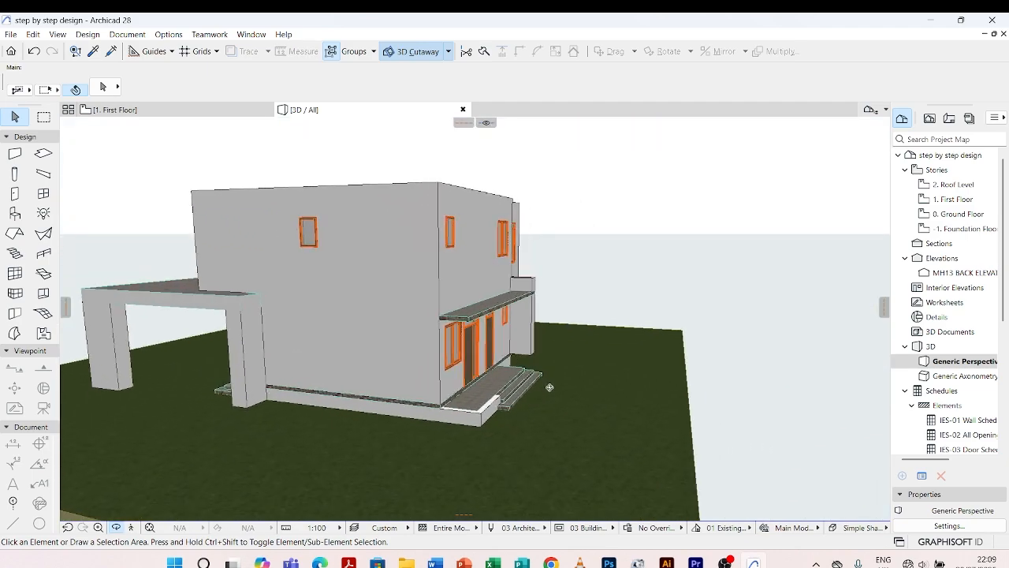
Pick up the settings of the slab over the pillared porch and transfer them to the canopy slab above the rear doors
{"action": "middle_click_drag", "start_coordinate": [310, 346], "coordinate": [350, 322], "text": "shift"}
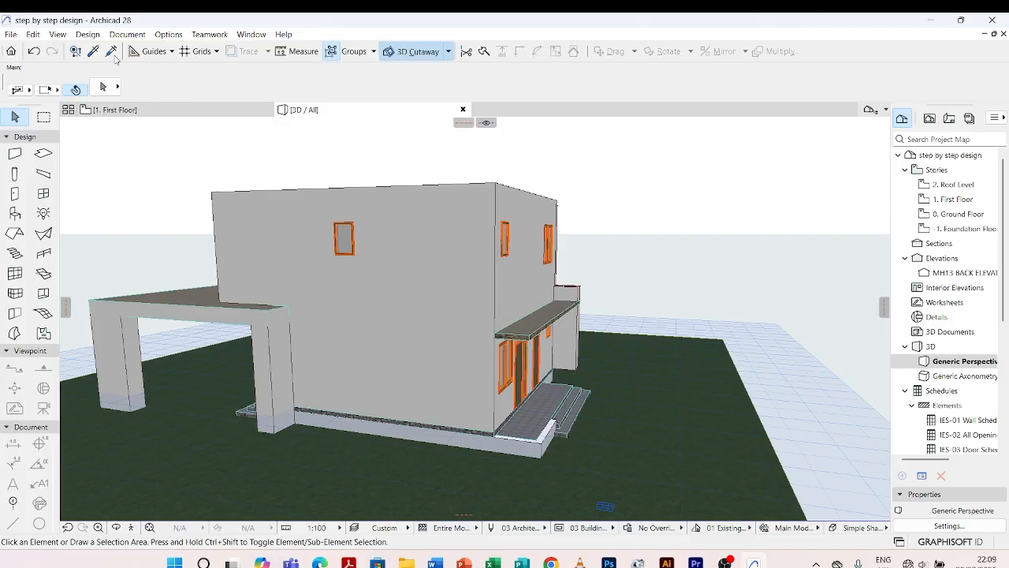
{"action": "left_click", "coordinate": [92, 51]}
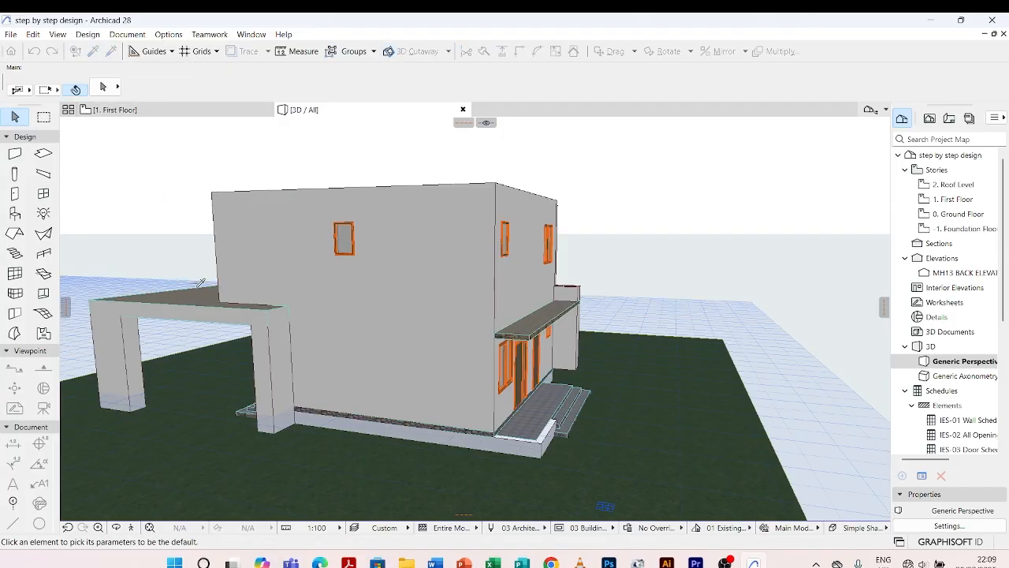
{"action": "left_click", "coordinate": [189, 314]}
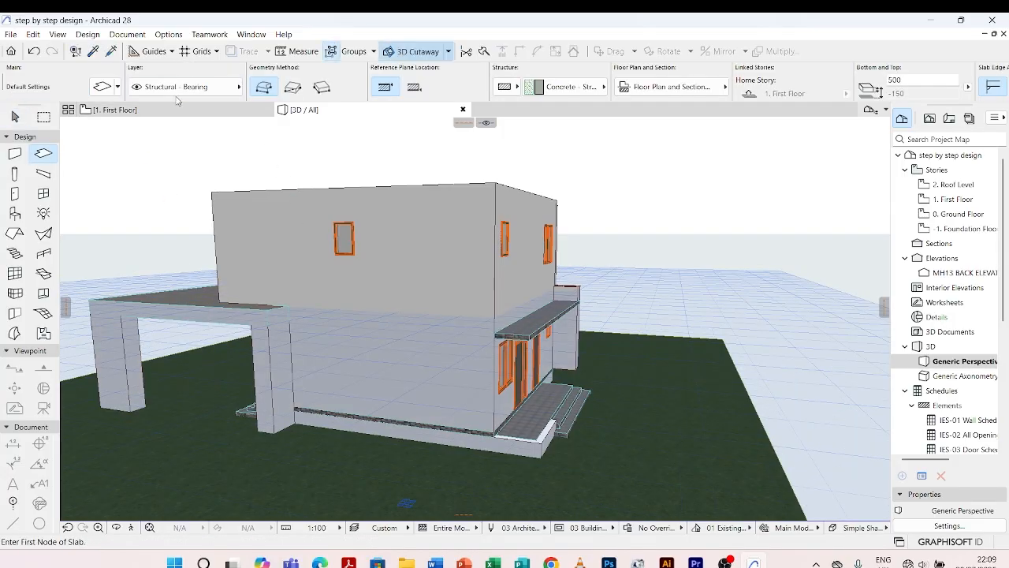
{"action": "left_click", "coordinate": [113, 51]}
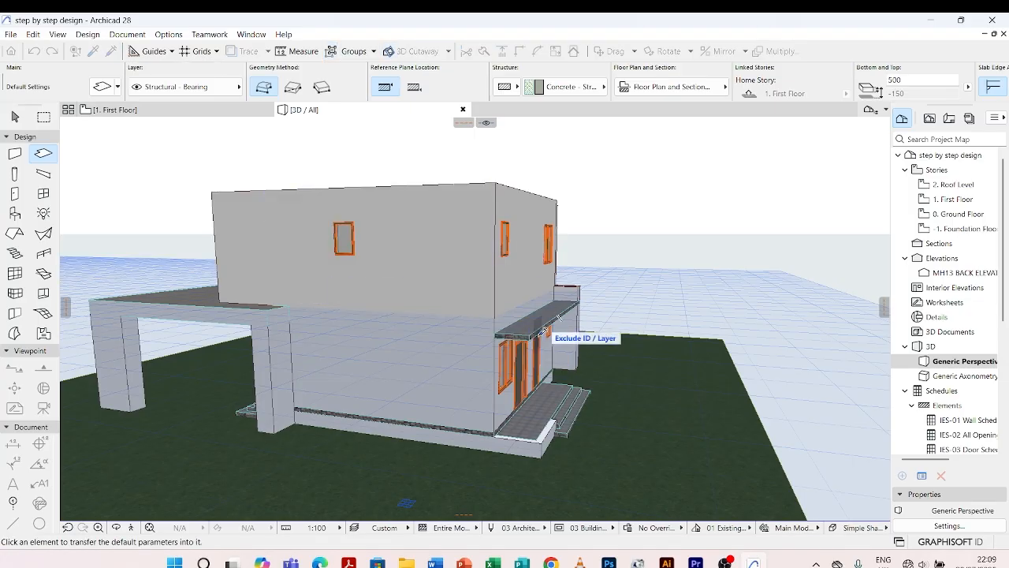
{"action": "left_click", "coordinate": [556, 314]}
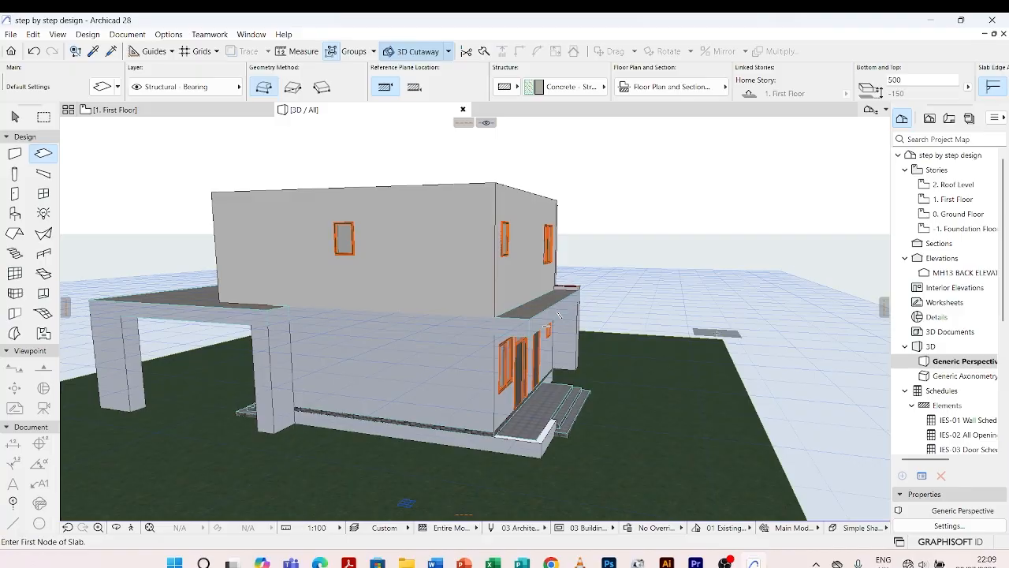
{"action": "key", "text": "Escape"}
Examine in 3D where the rear canopy slab meets the walls of the hollow pillar
{"action": "middle_click_drag", "start_coordinate": [622, 356], "coordinate": [369, 376], "text": "shift"}
{"action": "scroll", "coordinate": [370, 376], "scroll_direction": "down", "scroll_amount": 5}
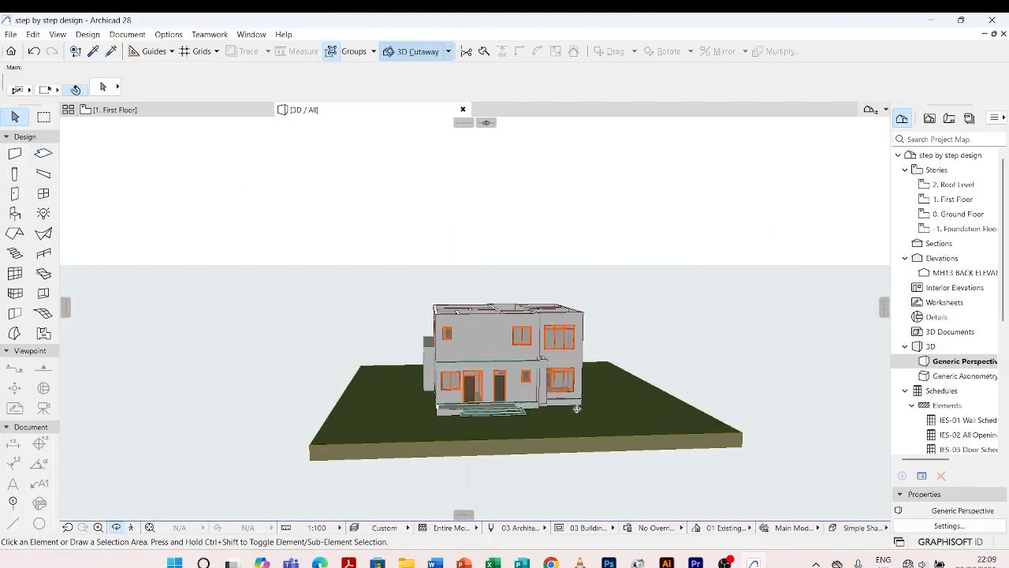
{"action": "scroll", "coordinate": [577, 408], "scroll_direction": "up", "scroll_amount": 5}
{"action": "middle_click_drag", "start_coordinate": [642, 416], "coordinate": [441, 412], "text": "shift"}
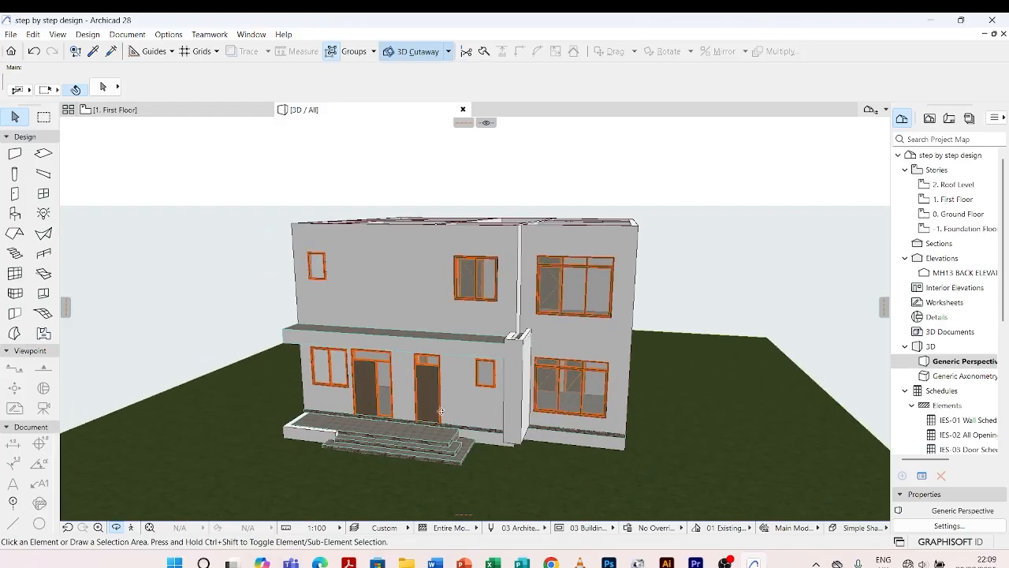
{"action": "scroll", "coordinate": [475, 320], "scroll_direction": "up", "scroll_amount": 4}
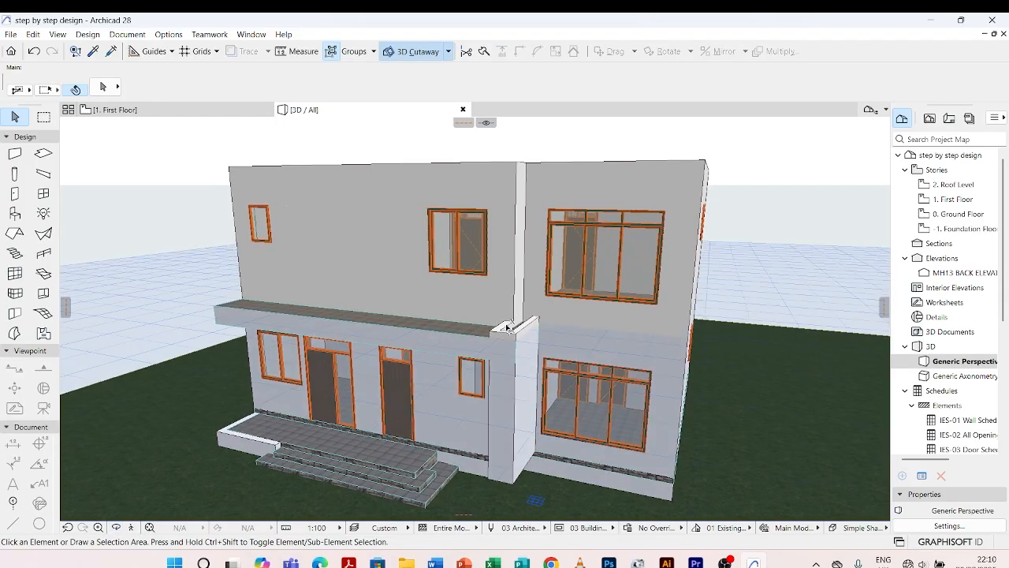
{"action": "left_click", "coordinate": [508, 326]}
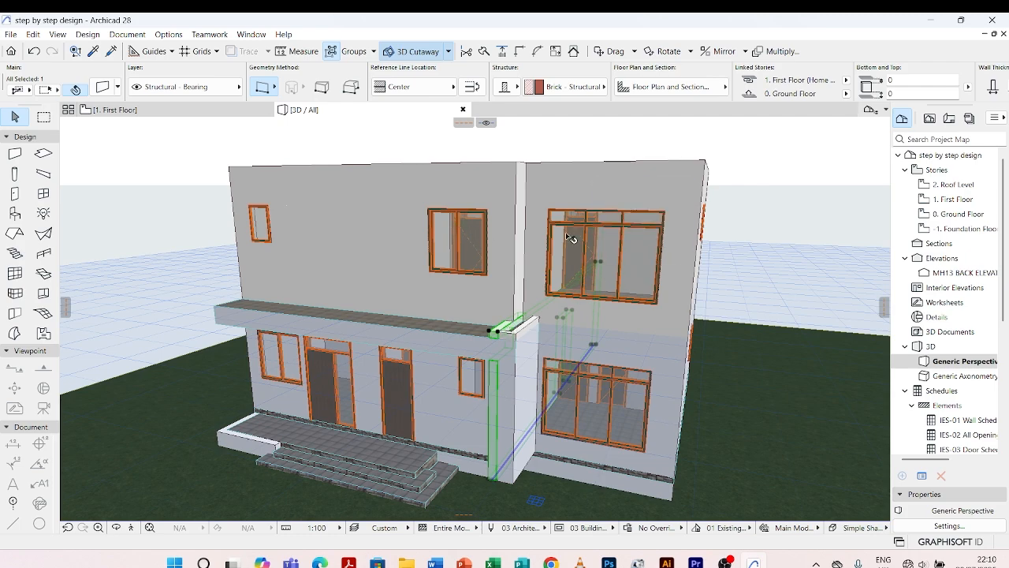
On the 0. Ground Floor plan, split the long wall running into the hollow pillar along the rear wall's outer face
{"action": "double_click", "coordinate": [960, 213]}
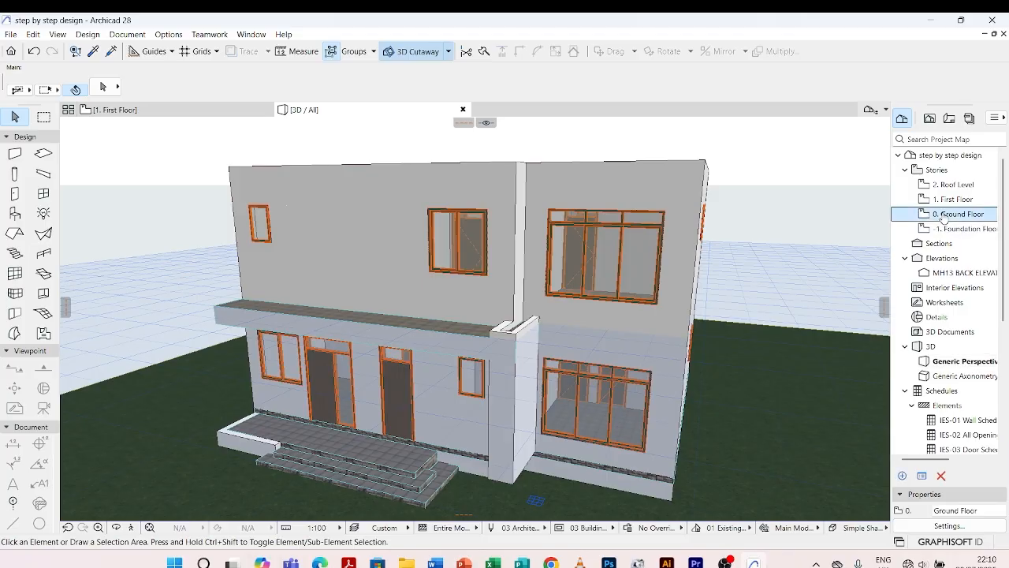
{"action": "scroll", "coordinate": [587, 320], "scroll_direction": "down", "scroll_amount": 4}
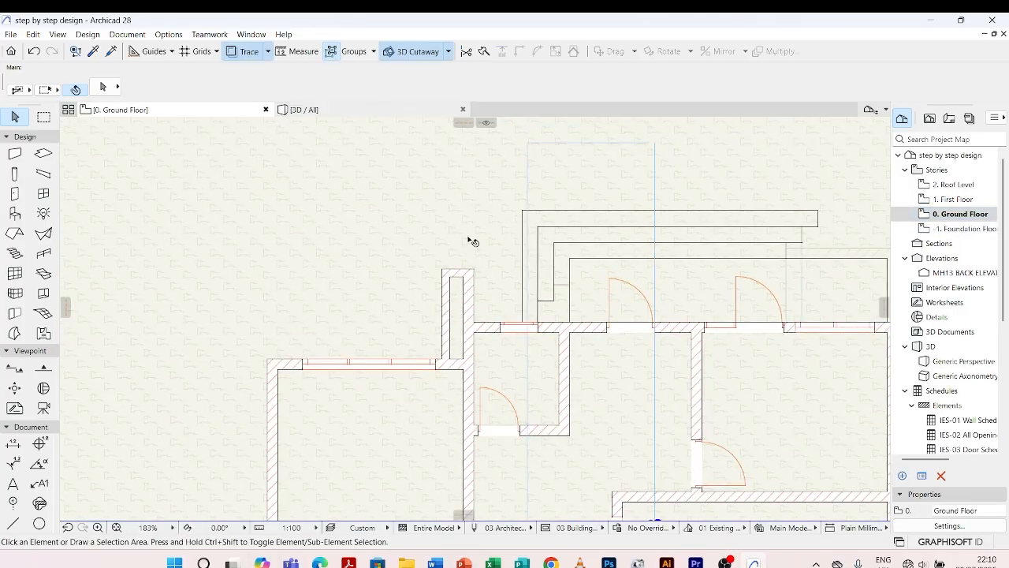
{"action": "scroll", "coordinate": [497, 257], "scroll_direction": "down", "scroll_amount": 5}
{"action": "scroll", "coordinate": [482, 293], "scroll_direction": "up", "scroll_amount": 2}
{"action": "scroll", "coordinate": [482, 293], "scroll_direction": "up", "scroll_amount": 5}
{"action": "left_click", "coordinate": [508, 288]}
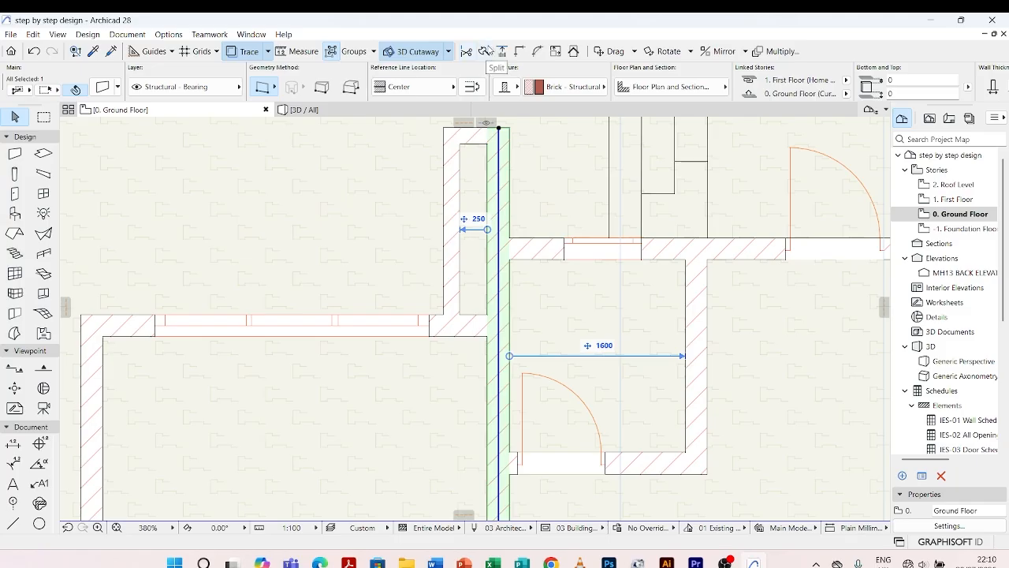
{"action": "left_click", "coordinate": [483, 51]}
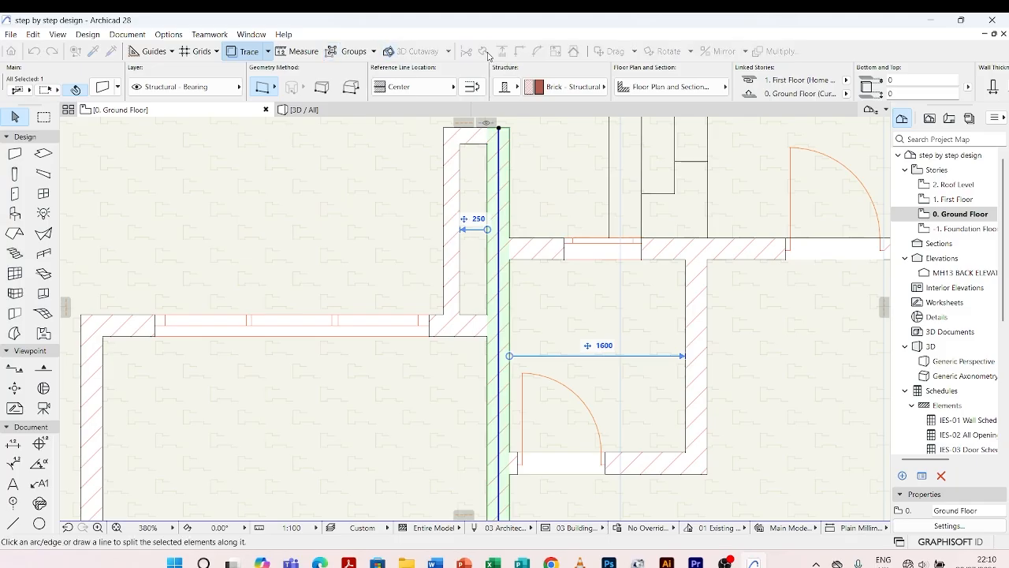
{"action": "scroll", "coordinate": [494, 218], "scroll_direction": "up", "scroll_amount": 4}
{"action": "left_click", "coordinate": [550, 268]}
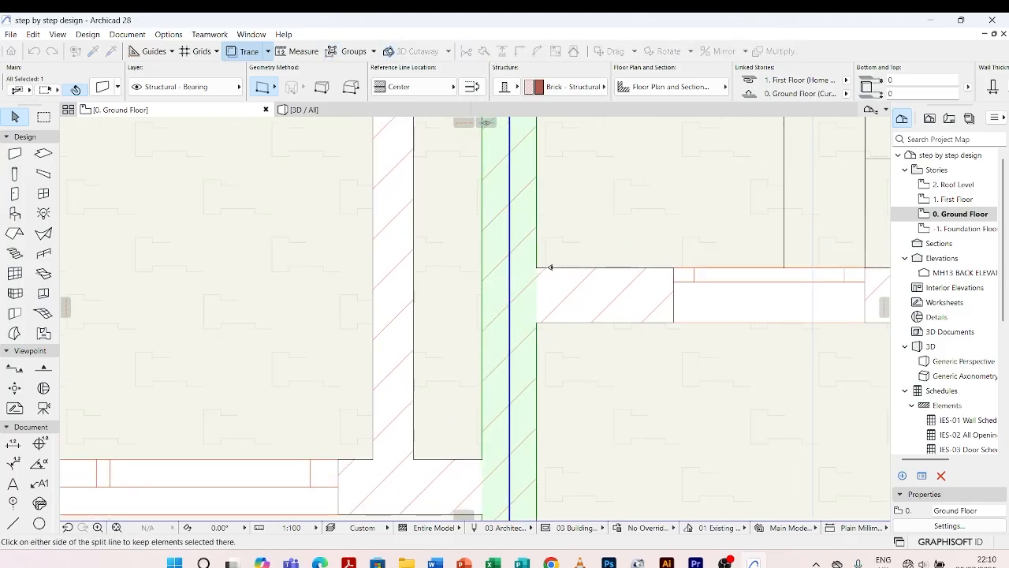
{"action": "left_click", "coordinate": [450, 272]}
{"action": "key", "text": "Escape"}
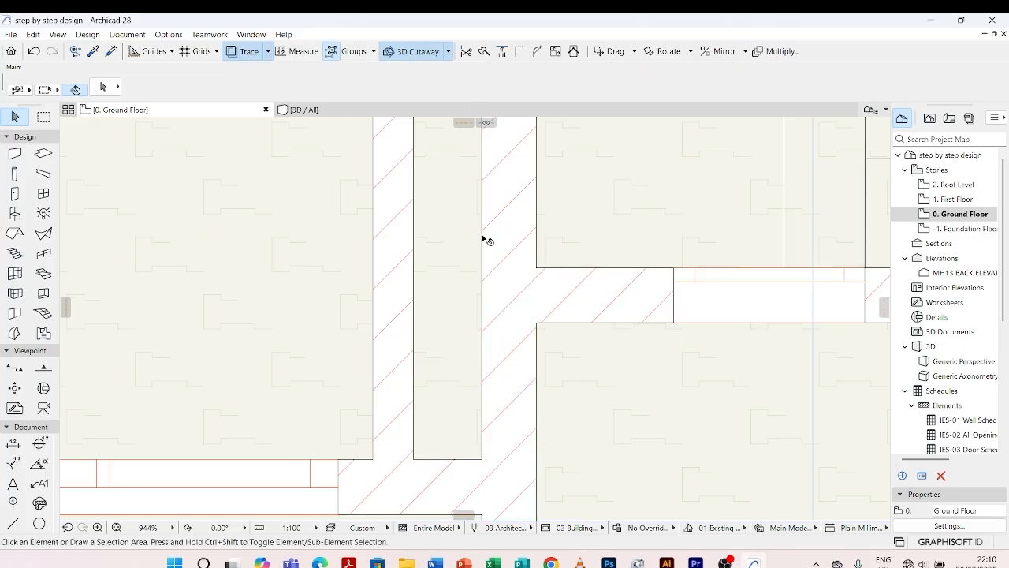
In the 3D view, lower the top of the split-off pillar wall to the canopy's underside, 650 mm below the 1. First Floor level
{"action": "scroll", "coordinate": [436, 268], "scroll_direction": "down", "scroll_amount": 3}
{"action": "scroll", "coordinate": [440, 272], "scroll_direction": "down", "scroll_amount": 2}
{"action": "left_click", "coordinate": [303, 110]}
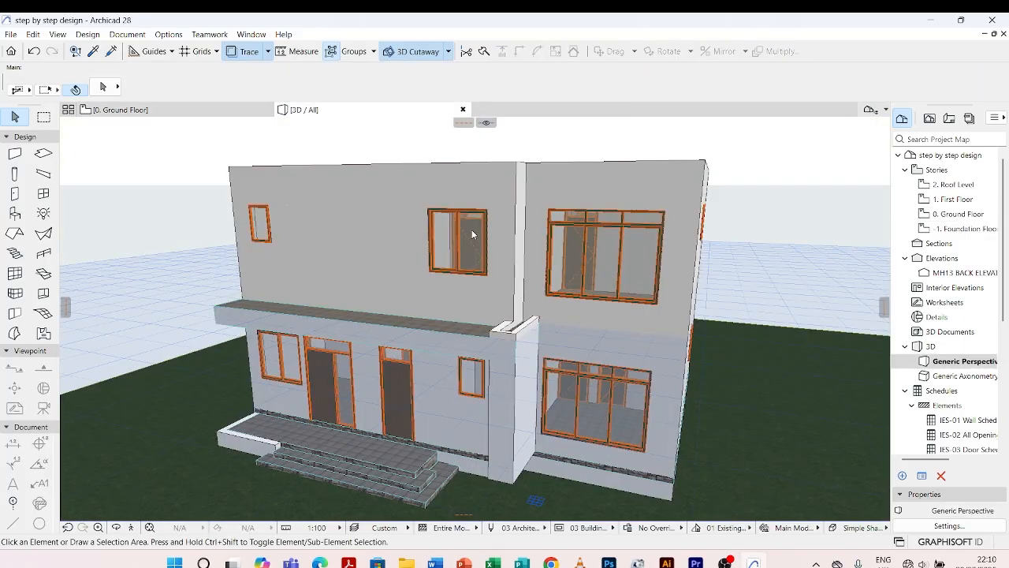
{"action": "left_click", "coordinate": [507, 325]}
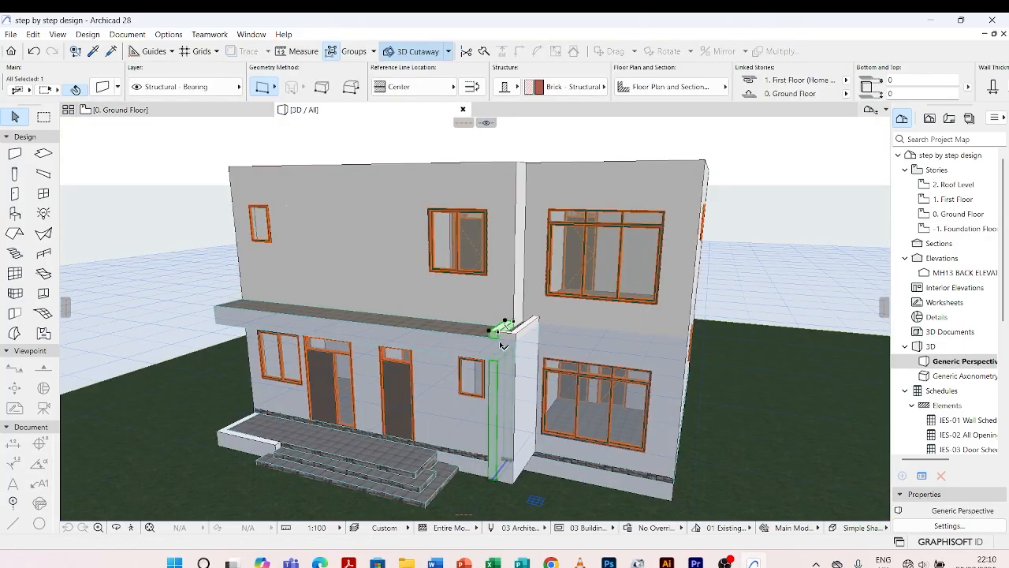
{"action": "scroll", "coordinate": [504, 331], "scroll_direction": "up", "scroll_amount": 4}
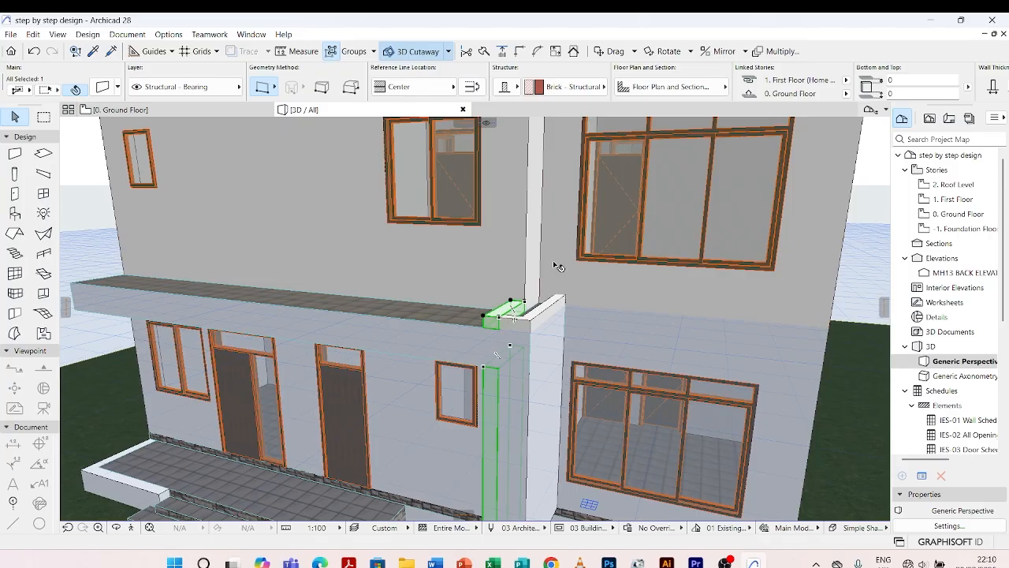
{"action": "scroll", "coordinate": [555, 267], "scroll_direction": "down", "scroll_amount": 2}
{"action": "scroll", "coordinate": [512, 269], "scroll_direction": "up", "scroll_amount": 4}
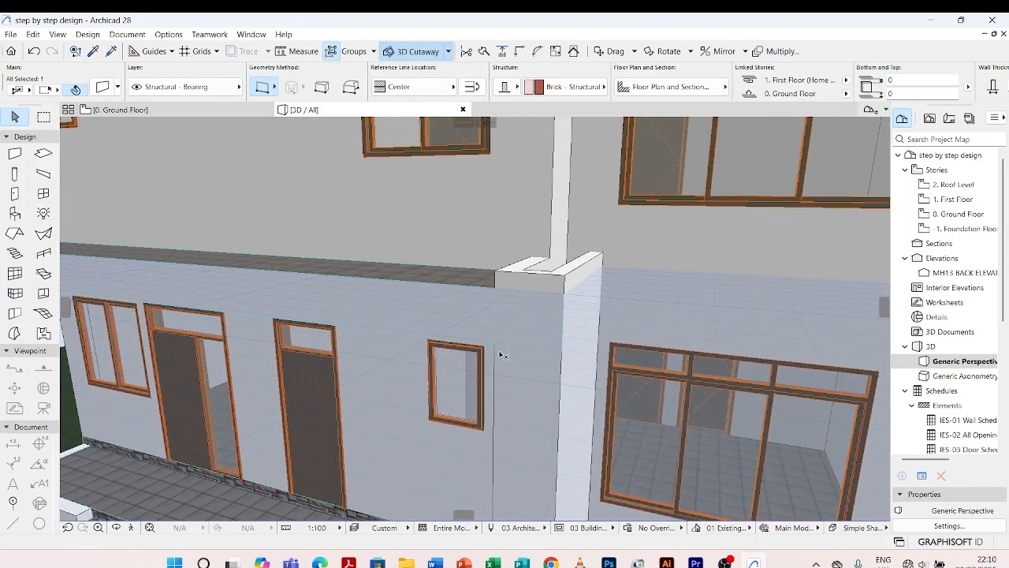
{"action": "left_click", "coordinate": [518, 274]}
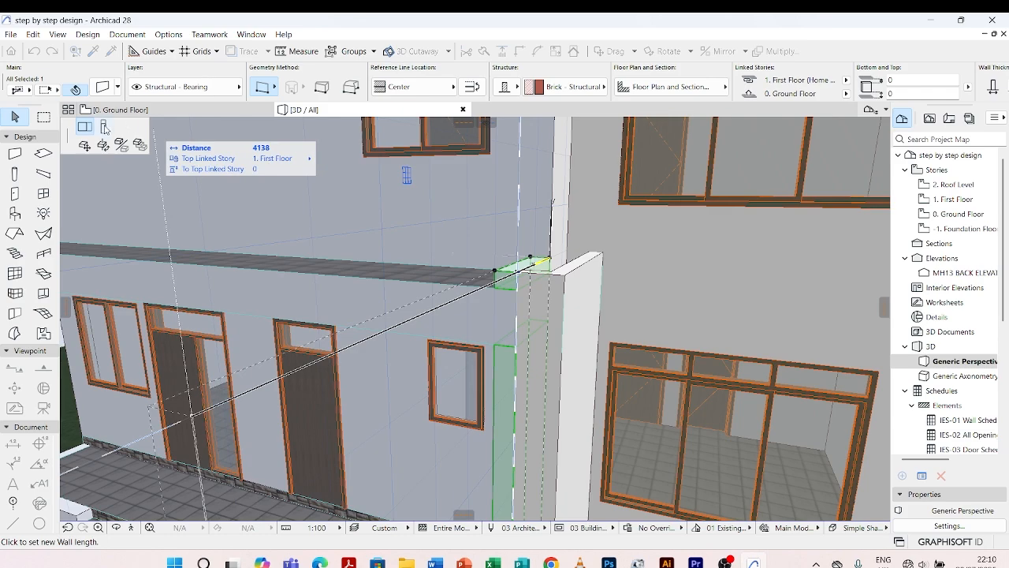
{"action": "left_click", "coordinate": [105, 128]}
{"action": "scroll", "coordinate": [536, 347], "scroll_direction": "up", "scroll_amount": 2}
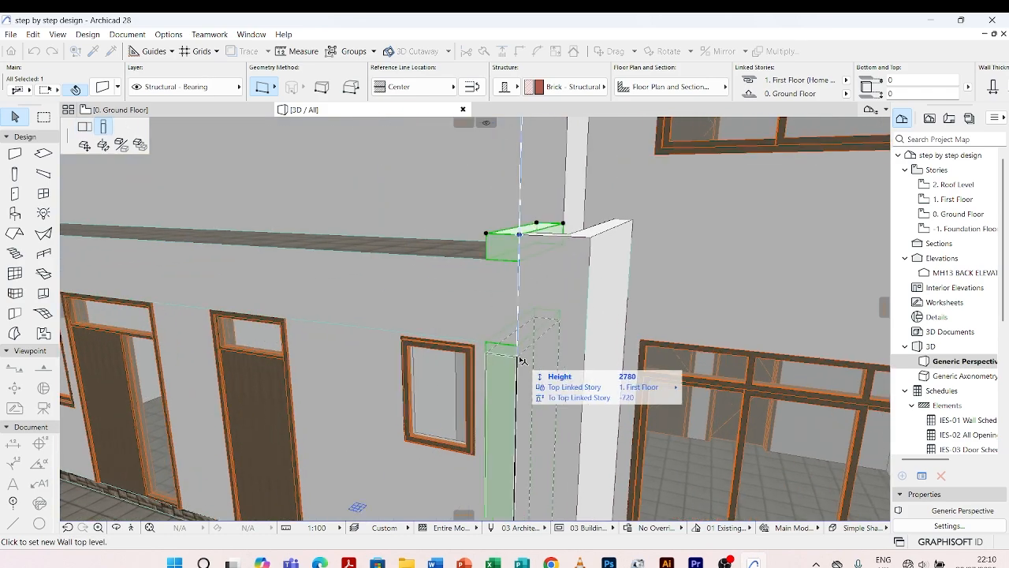
{"action": "left_click", "coordinate": [520, 349]}
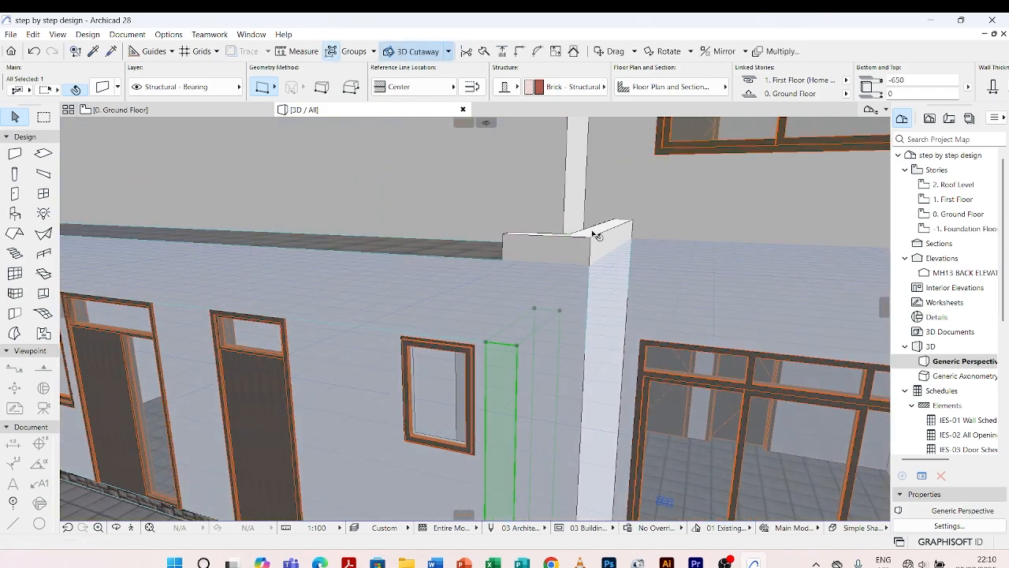
Lower the top of the hollow pillar's short end wall to the underside of the rear canopy slab
{"action": "left_click", "coordinate": [542, 237]}
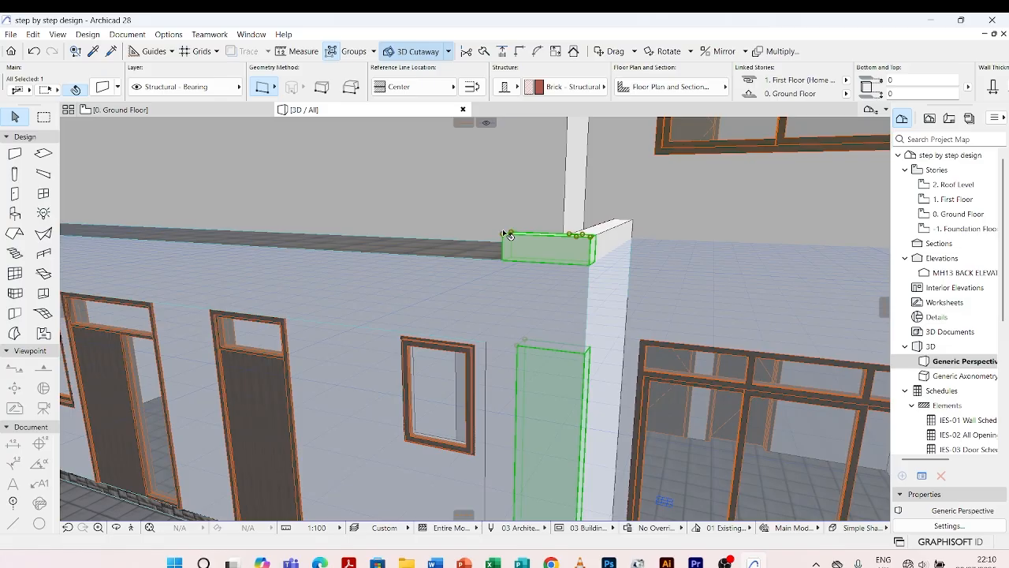
{"action": "left_click", "coordinate": [503, 234]}
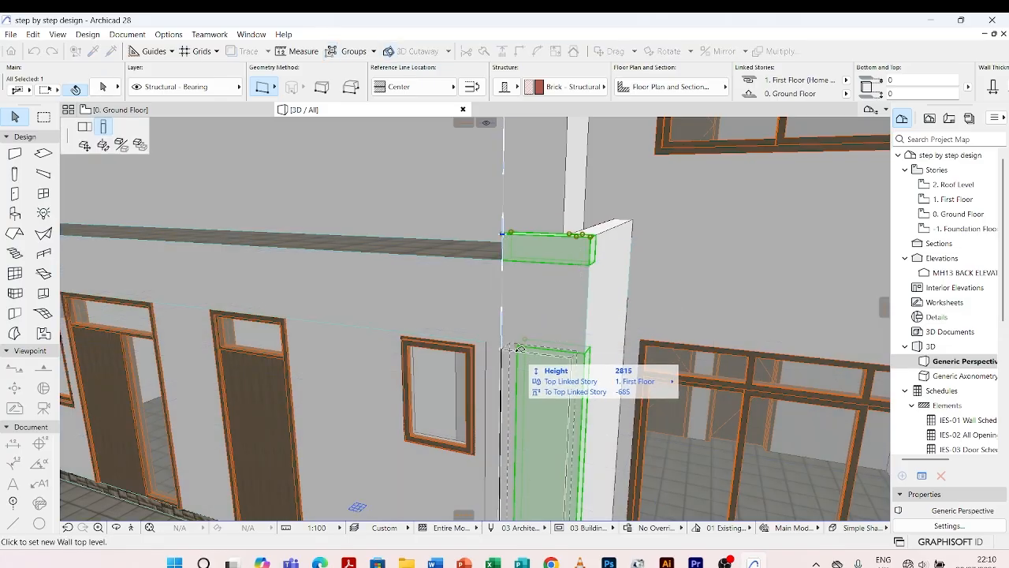
{"action": "left_click", "coordinate": [522, 341]}
{"action": "key", "text": "Escape"}
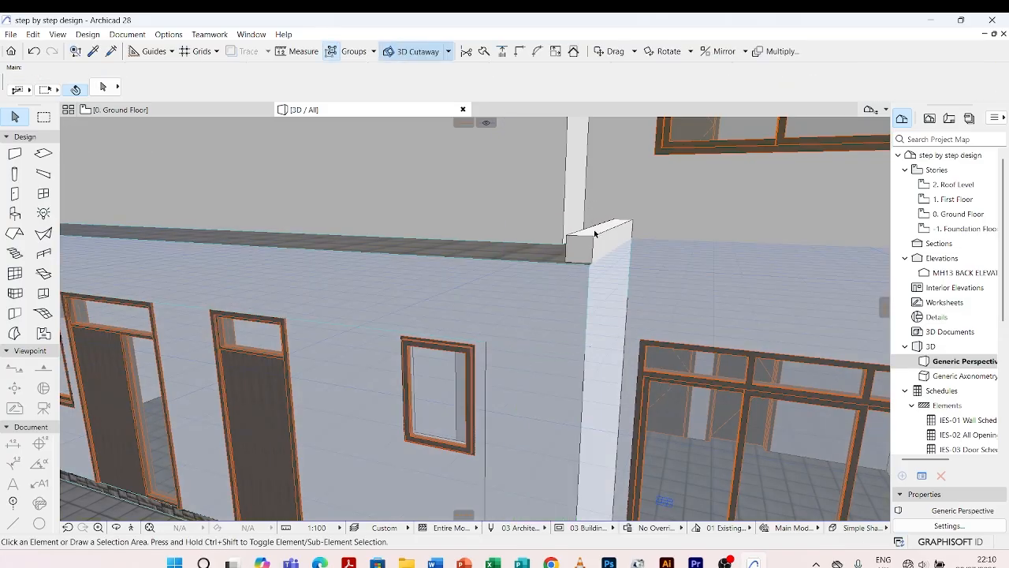
Lower the top of the pillar's remaining outer side wall to the canopy's underside, giving it a height of 2850 mm
{"action": "left_click", "coordinate": [595, 233]}
{"action": "left_click", "coordinate": [593, 234]}
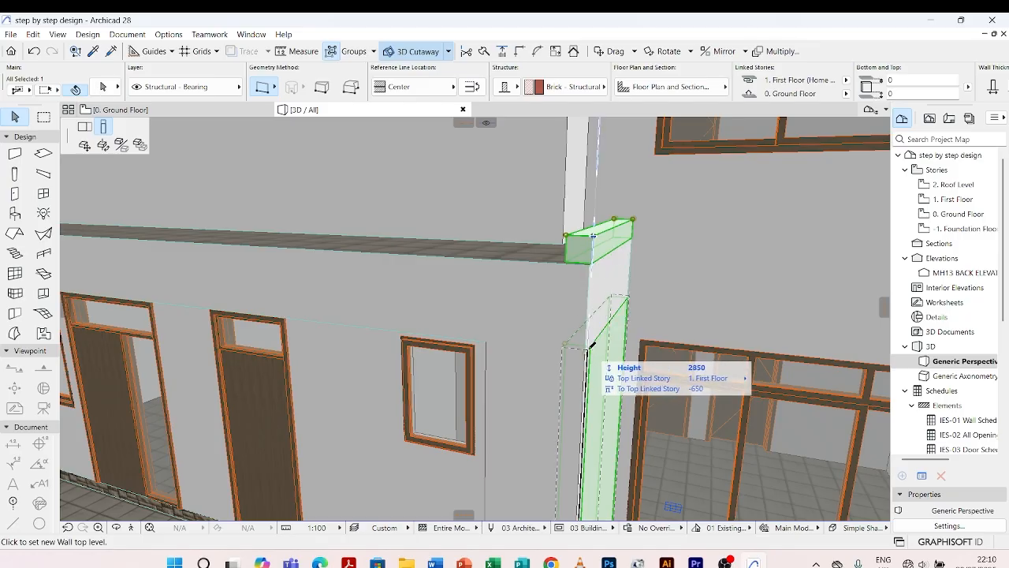
{"action": "left_click", "coordinate": [591, 348]}
{"action": "key", "text": "Escape"}
Inspect the rear canopy, hollow pillar and entrance steps from several sides in 3D, including the base of the pillar
{"action": "scroll", "coordinate": [498, 272], "scroll_direction": "down", "scroll_amount": 1}
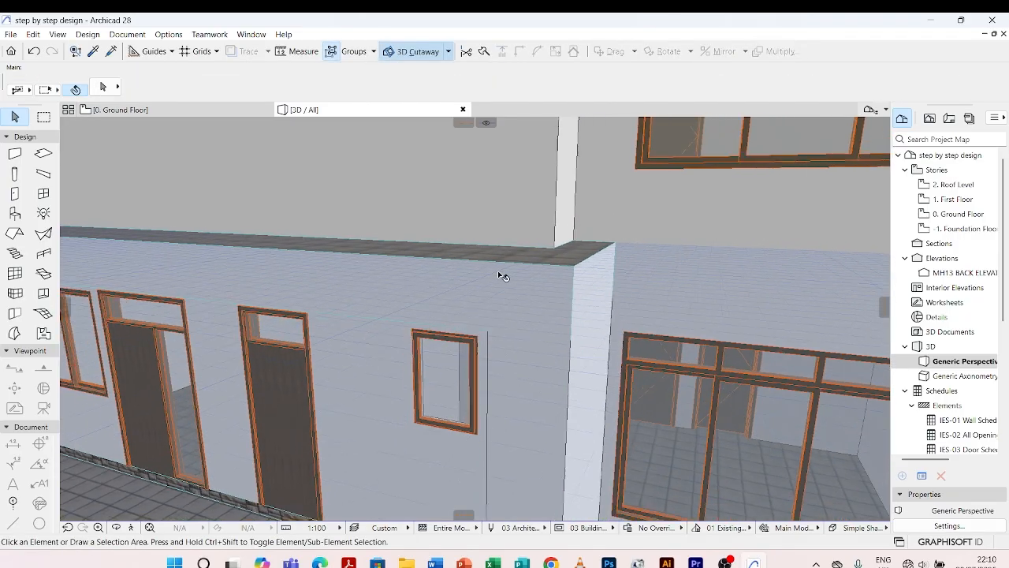
{"action": "scroll", "coordinate": [498, 271], "scroll_direction": "down", "scroll_amount": 5}
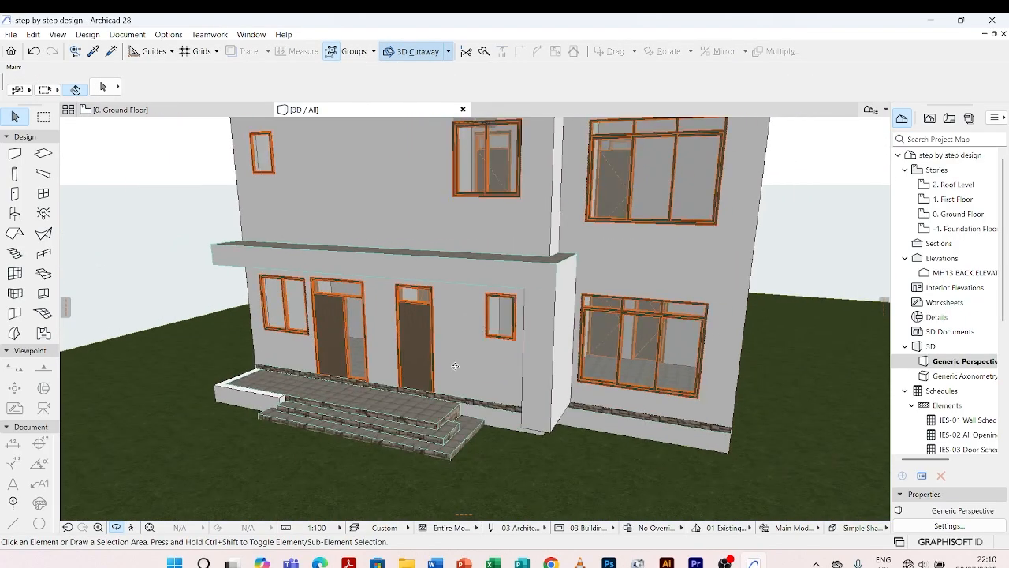
{"action": "middle_click_drag", "start_coordinate": [455, 365], "coordinate": [426, 326], "text": "shift"}
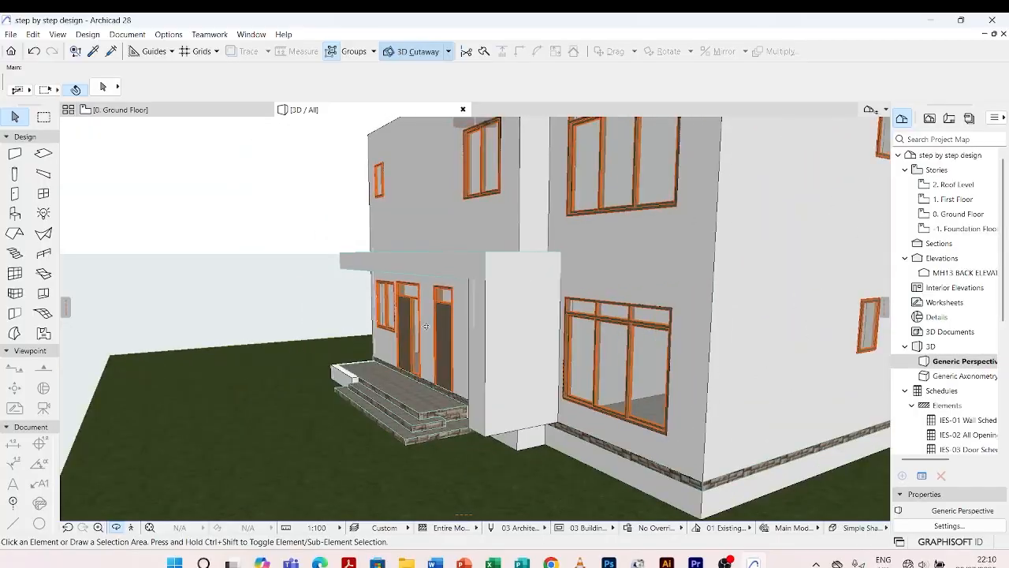
{"action": "scroll", "coordinate": [465, 310], "scroll_direction": "down", "scroll_amount": 3}
{"action": "middle_click_drag", "start_coordinate": [443, 393], "coordinate": [474, 405], "text": "shift"}
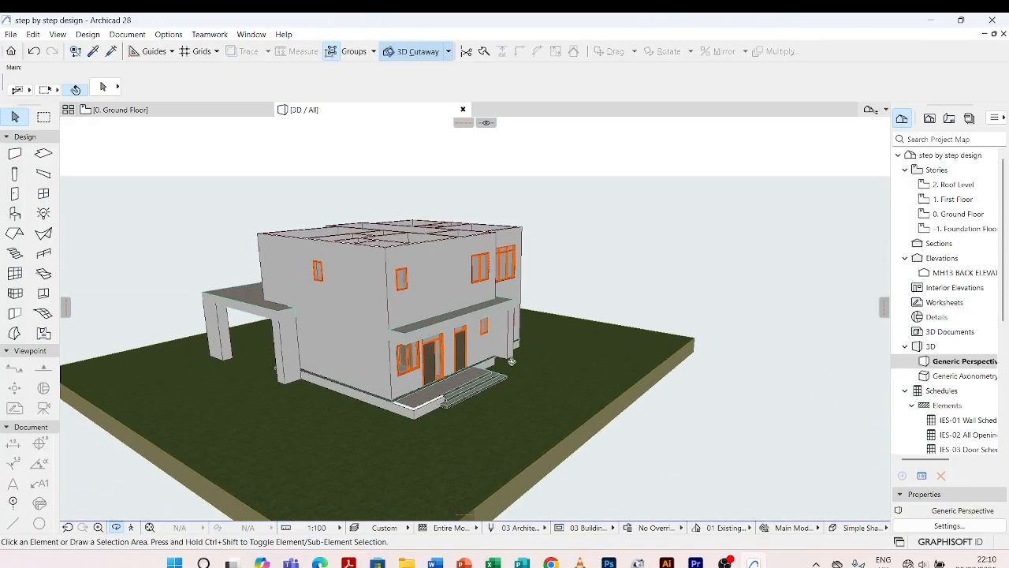
{"action": "scroll", "coordinate": [512, 362], "scroll_direction": "up", "scroll_amount": 5}
{"action": "middle_click_drag", "start_coordinate": [511, 362], "coordinate": [524, 300], "text": "shift"}
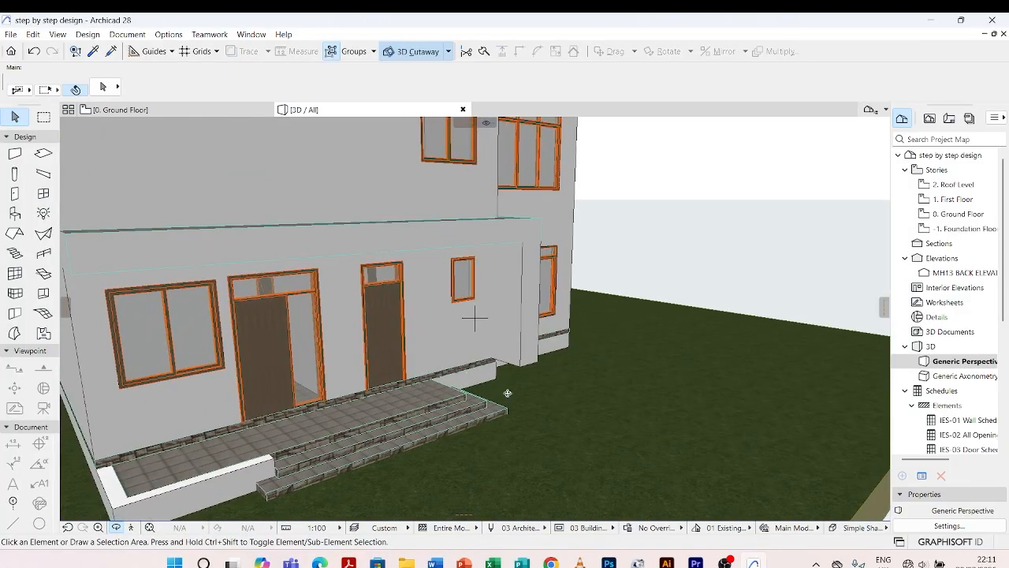
{"action": "scroll", "coordinate": [507, 393], "scroll_direction": "down", "scroll_amount": 5}
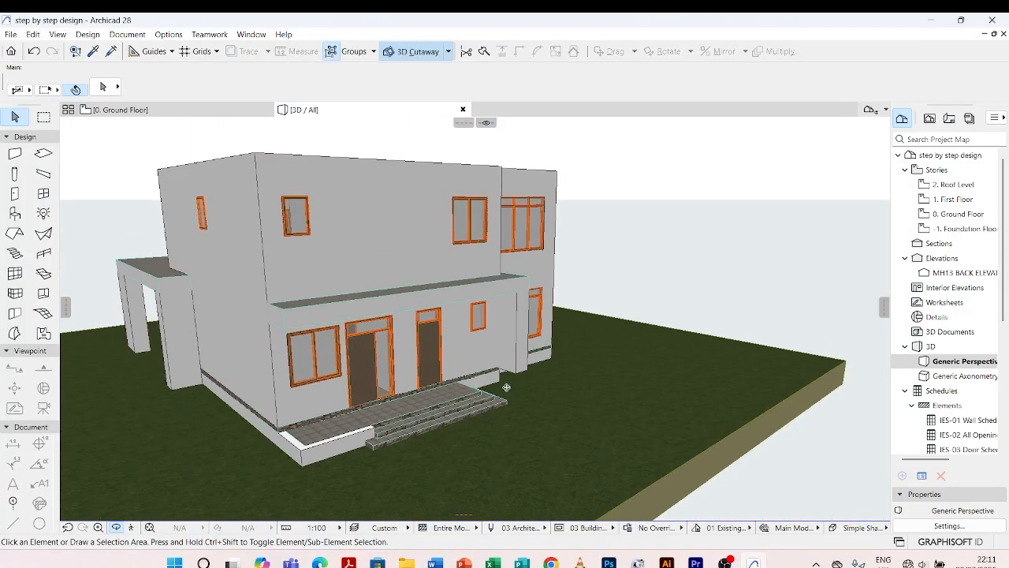
On the -1. Foundation Floor plan, pick up the settings of the existing 150 mm structural brick wall of the small enclosure beside the house
{"action": "double_click", "coordinate": [961, 228]}
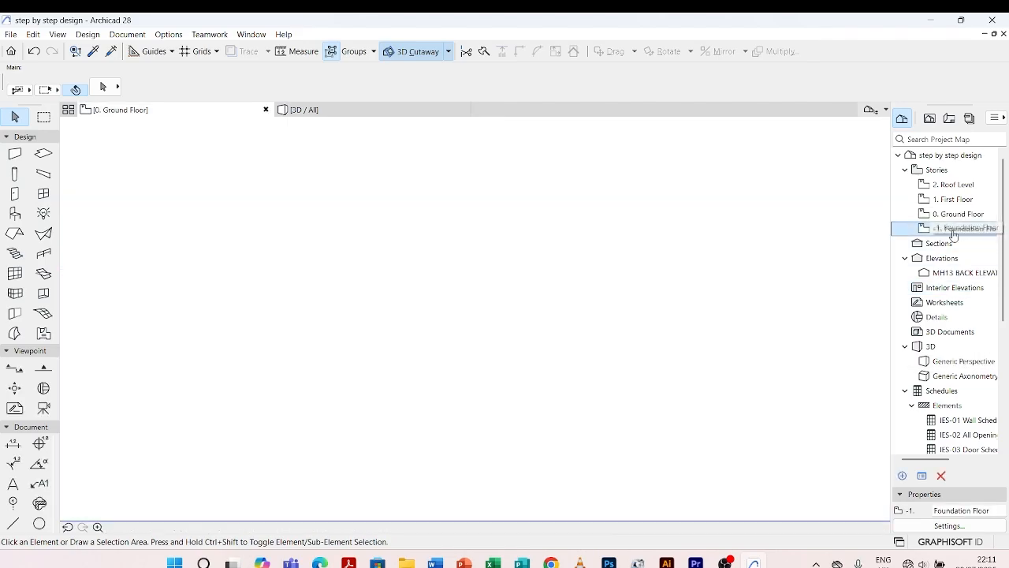
{"action": "scroll", "coordinate": [524, 284], "scroll_direction": "down", "scroll_amount": 8}
{"action": "scroll", "coordinate": [525, 284], "scroll_direction": "down", "scroll_amount": 3}
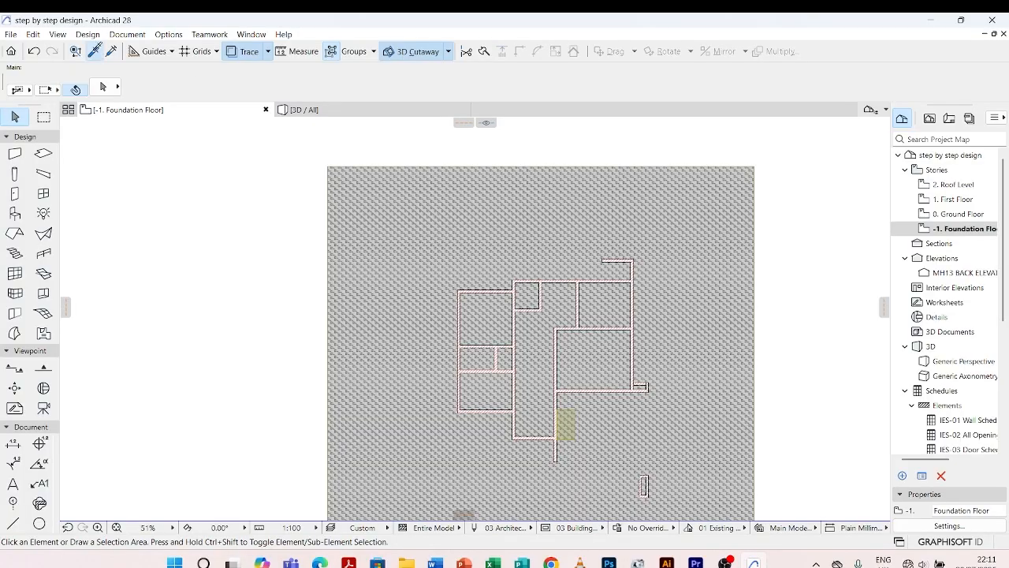
{"action": "left_click", "coordinate": [94, 52]}
{"action": "scroll", "coordinate": [648, 385], "scroll_direction": "up", "scroll_amount": 10}
{"action": "scroll", "coordinate": [656, 387], "scroll_direction": "up", "scroll_amount": 3}
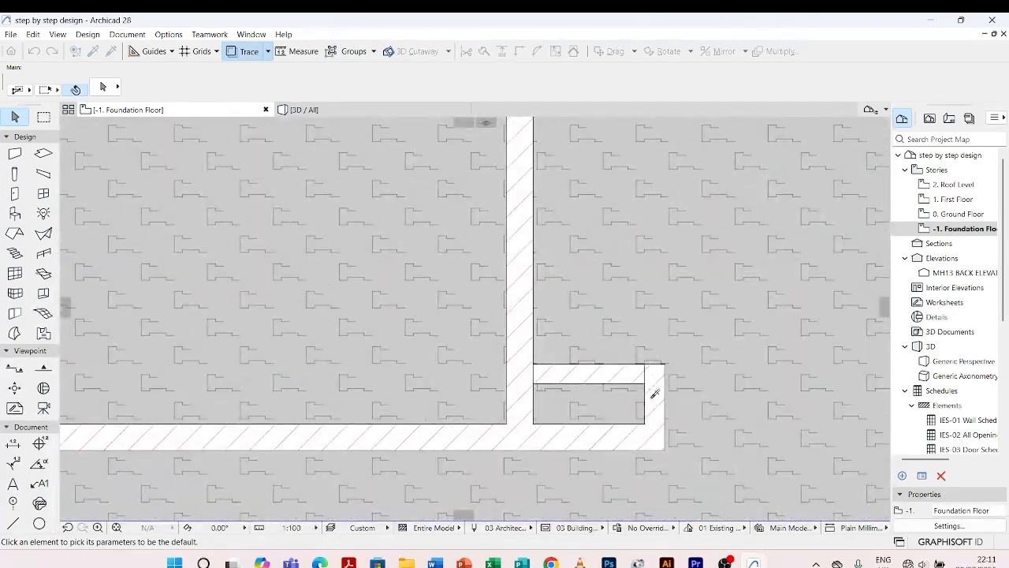
{"action": "key", "text": "Escape"}
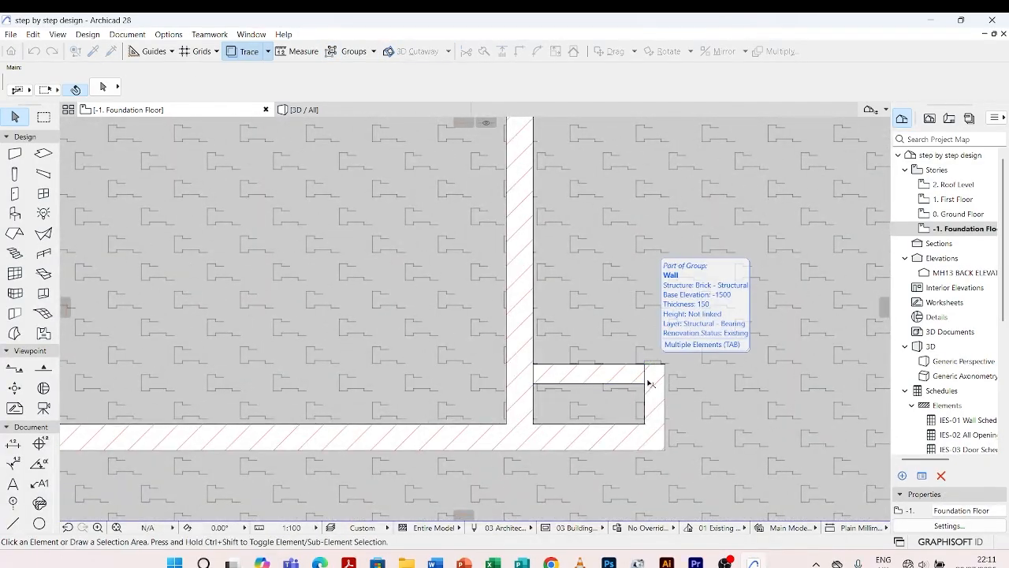
{"action": "left_click", "coordinate": [649, 393]}
{"action": "left_click", "coordinate": [640, 372], "text": "shift"}
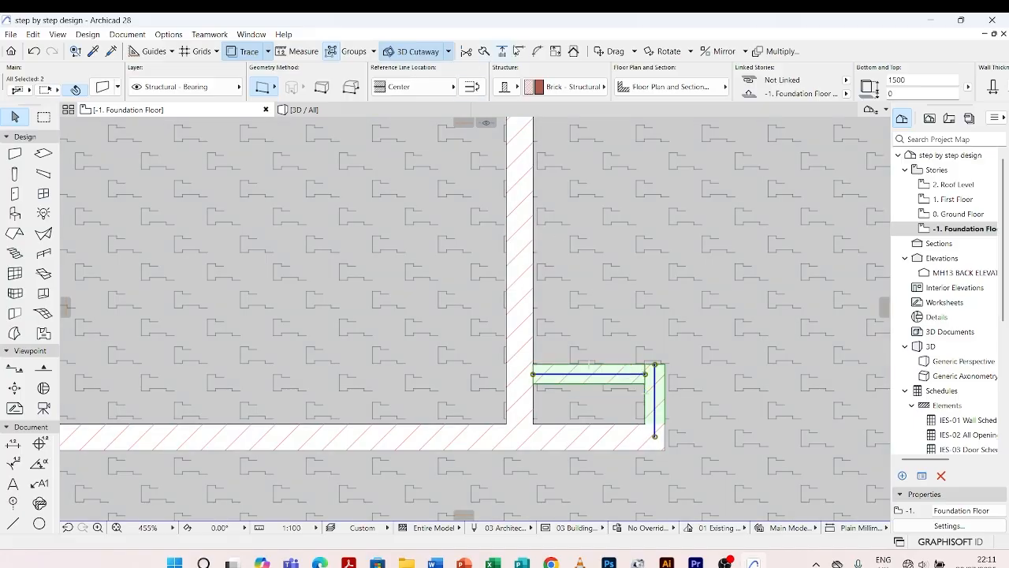
{"action": "key", "text": "Escape"}
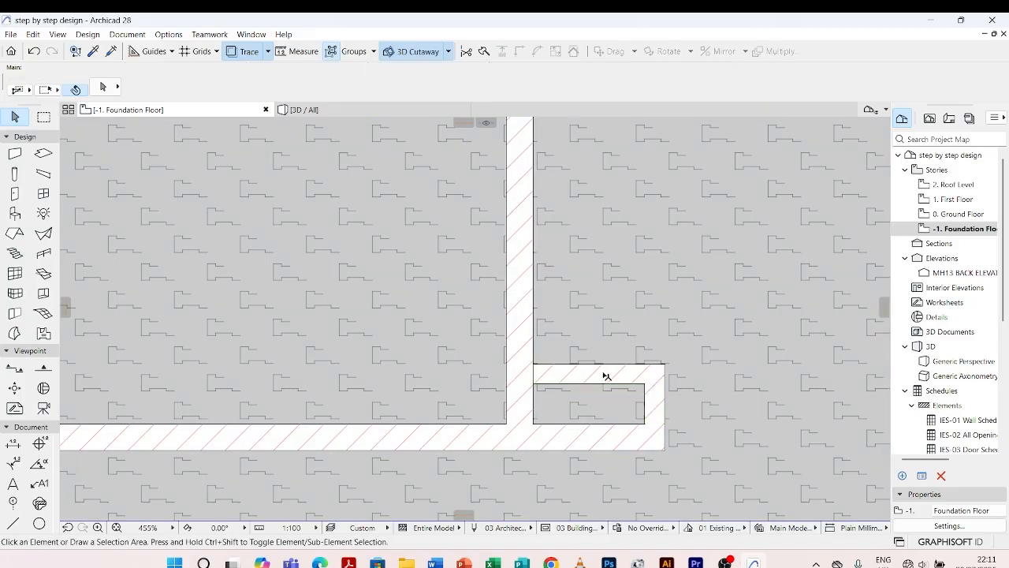
{"action": "left_click", "coordinate": [95, 52]}
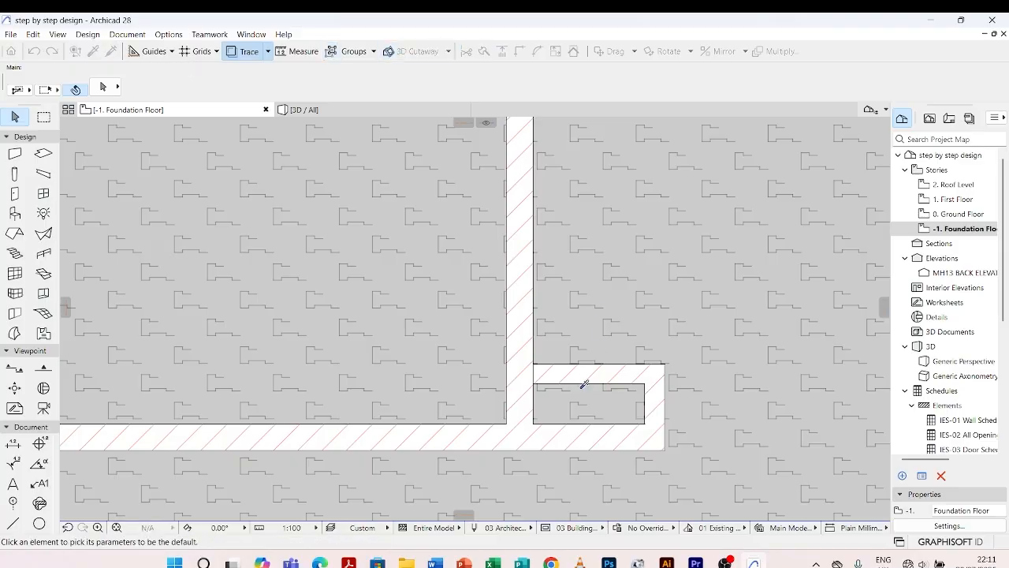
{"action": "left_click", "coordinate": [586, 380]}
Draw an L-shaped foundation wall for the rear pillar, with a leg about 560 mm long and a return meeting the house's outer foundation wall
{"action": "scroll", "coordinate": [716, 353], "scroll_direction": "down", "scroll_amount": 8}
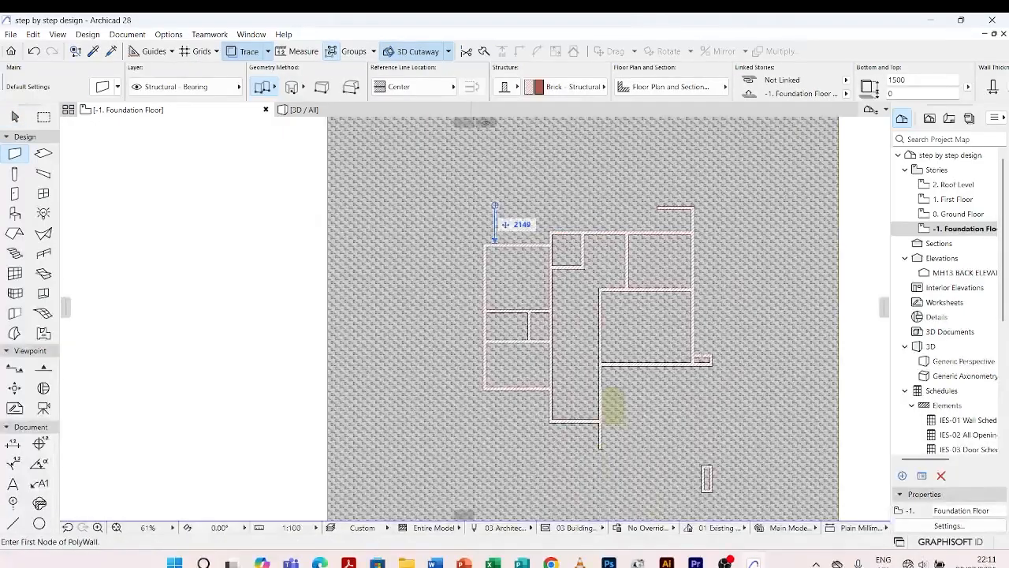
{"action": "scroll", "coordinate": [527, 218], "scroll_direction": "up", "scroll_amount": 5}
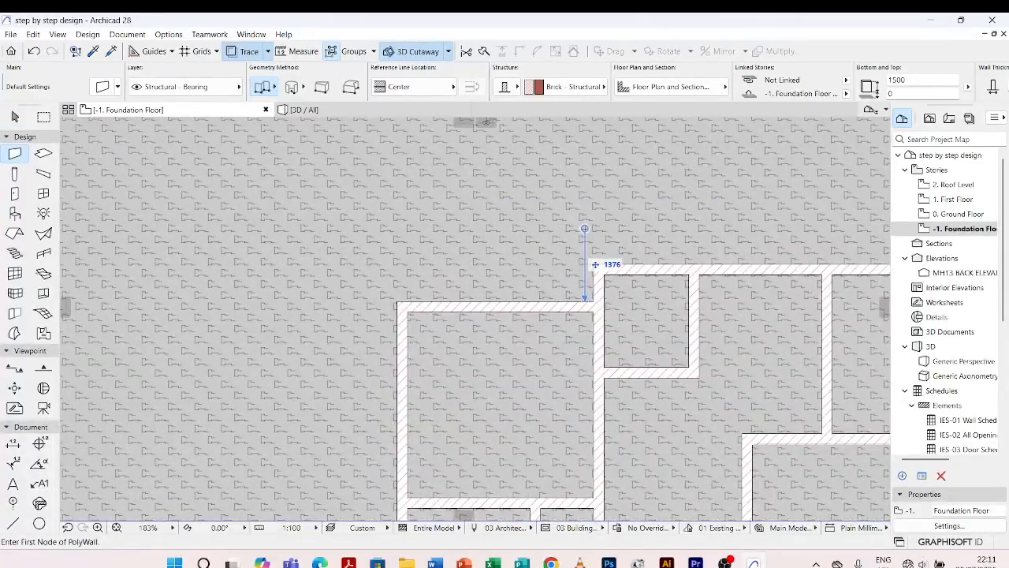
{"action": "left_click", "coordinate": [586, 228]}
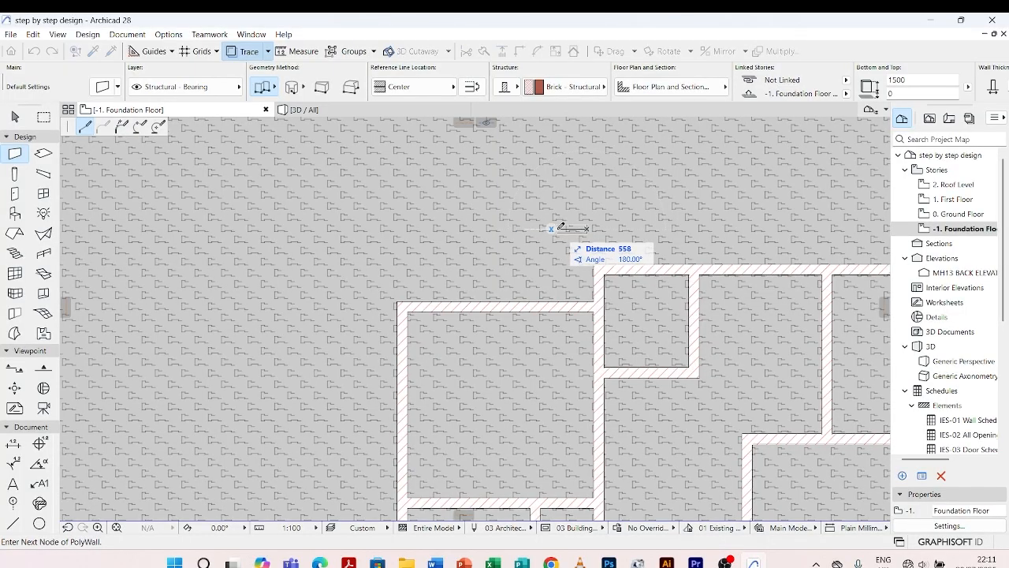
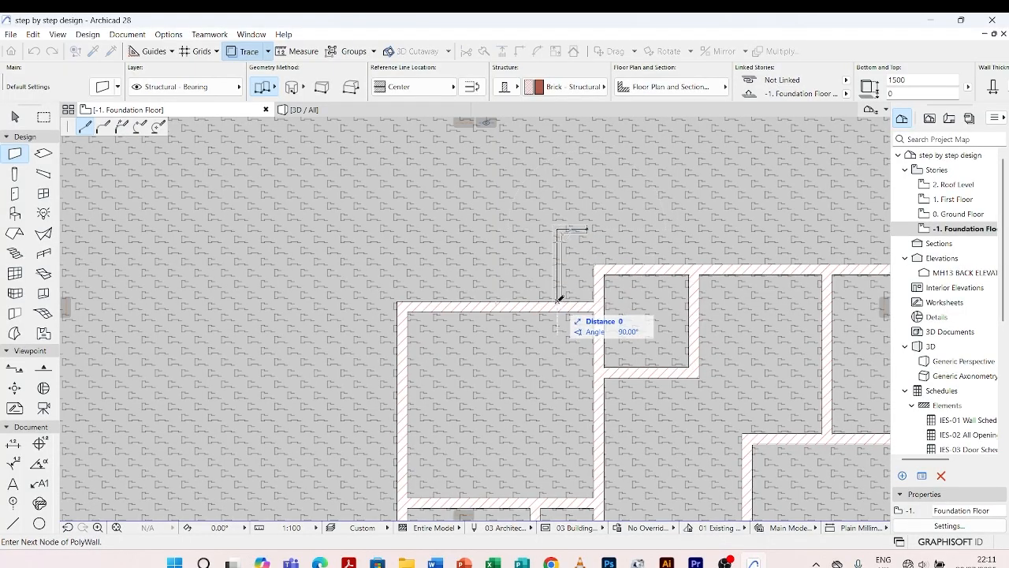
{"action": "left_click", "coordinate": [559, 302]}
{"action": "key", "text": "Escape"}
Stretch the short house foundation wall beside the new L-shaped wall outward, past the adjoining rear wall, to form the pillar's other side
{"action": "left_click", "coordinate": [599, 285]}
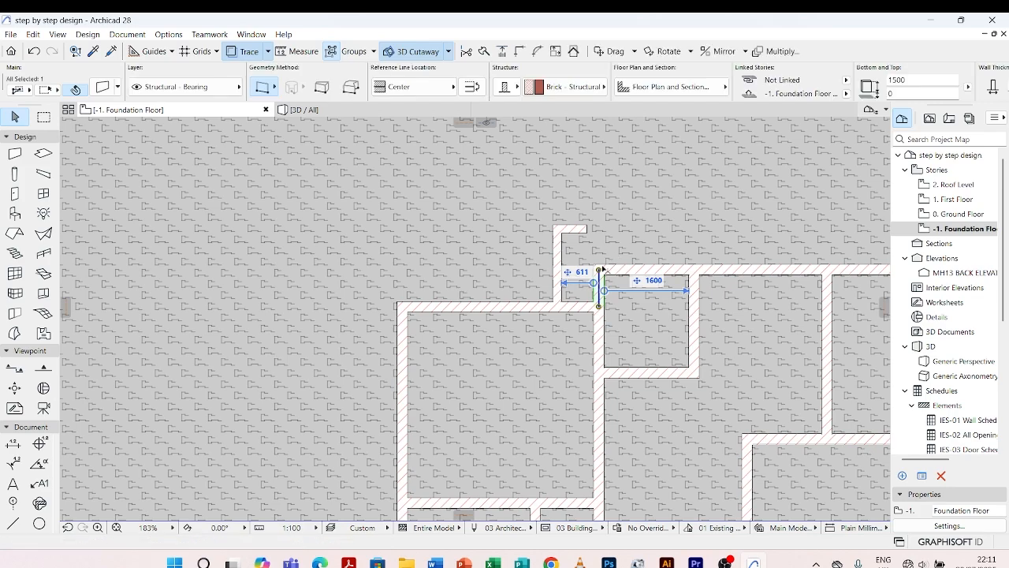
{"action": "left_click", "coordinate": [599, 269]}
{"action": "left_click", "coordinate": [599, 239]}
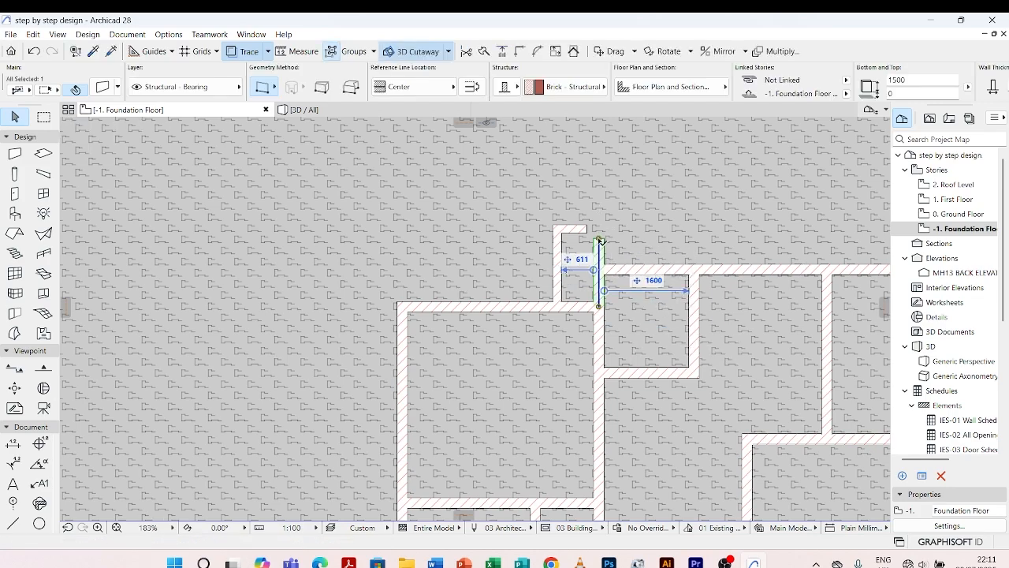
{"action": "key", "text": "Escape"}
In the 3D view, move the short end foundation wall so its upper outer corner meets the bottom corner of the rear pillar
{"action": "left_click", "coordinate": [359, 112]}
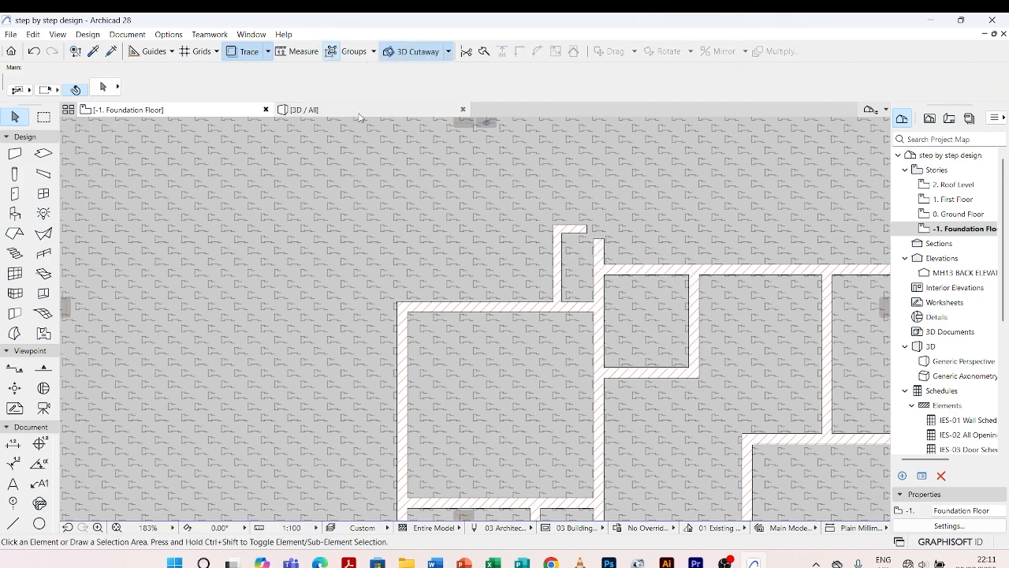
{"action": "scroll", "coordinate": [564, 399], "scroll_direction": "up", "scroll_amount": 8}
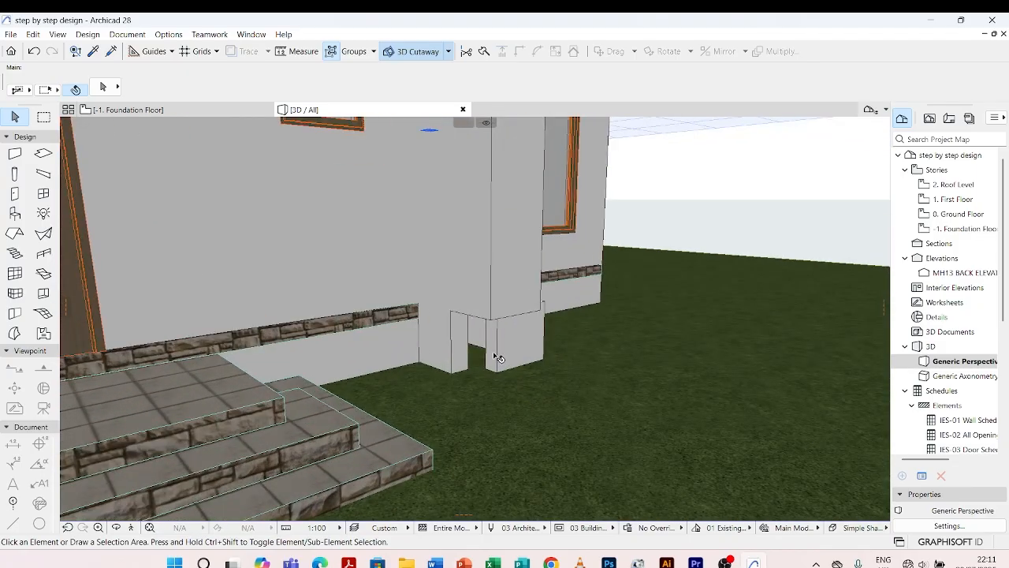
{"action": "left_click", "coordinate": [496, 358]}
{"action": "scroll", "coordinate": [512, 306], "scroll_direction": "up", "scroll_amount": 2}
{"action": "left_click", "coordinate": [494, 321]}
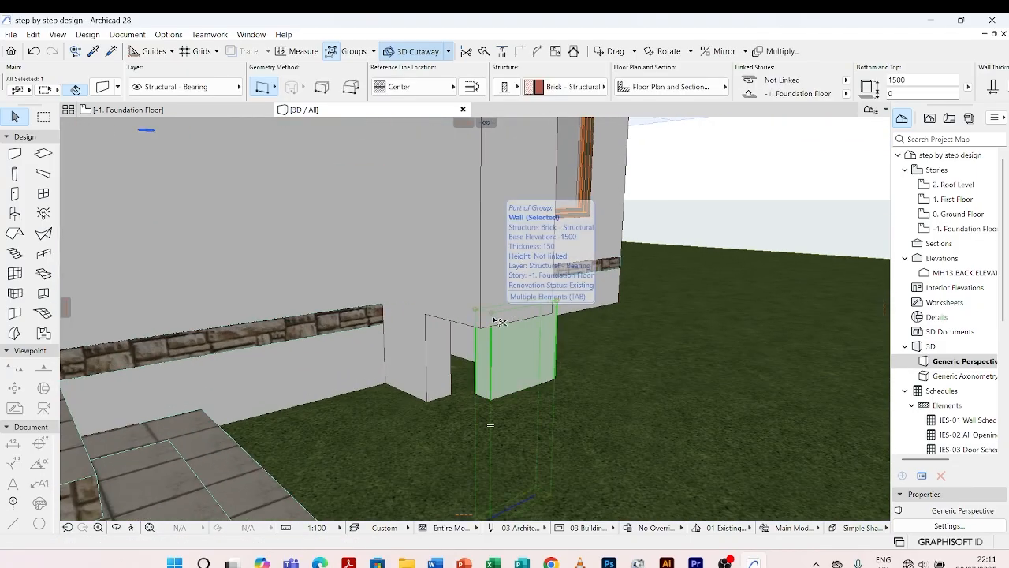
{"action": "key", "text": "ctrl+d"}
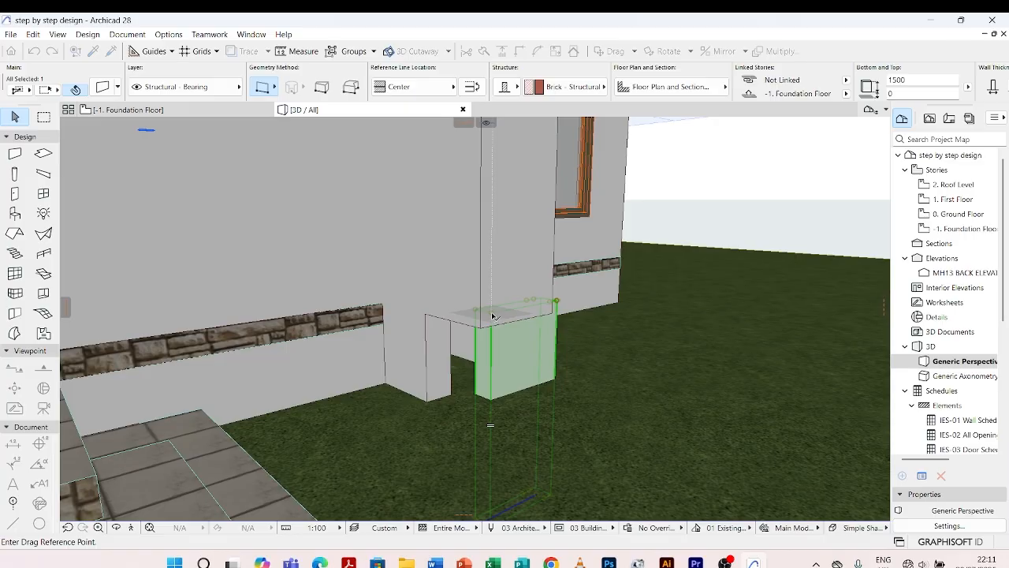
{"action": "left_click", "coordinate": [492, 316]}
{"action": "middle_click_drag", "start_coordinate": [492, 316], "coordinate": [485, 317], "text": "shift"}
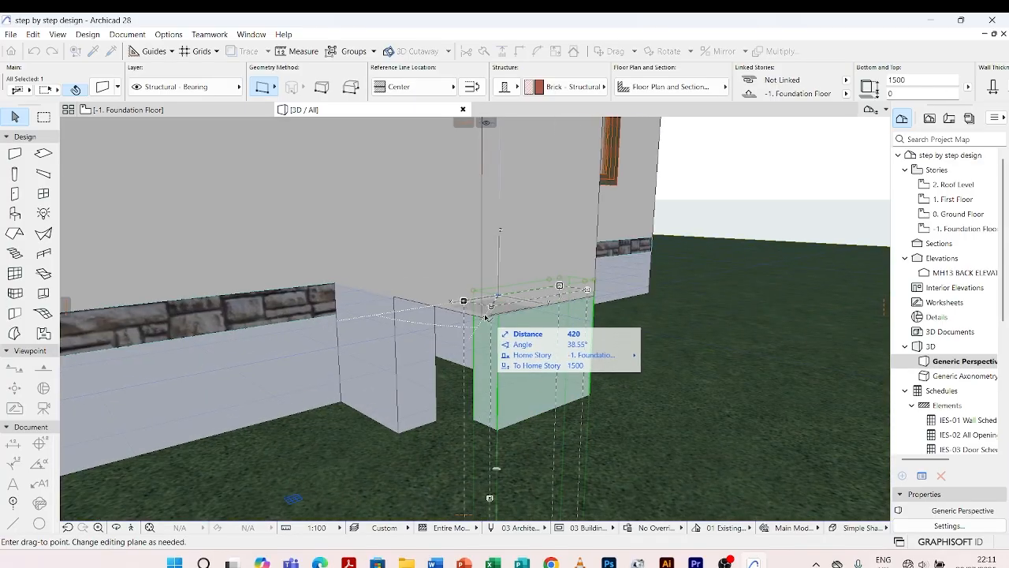
{"action": "left_click", "coordinate": [486, 313]}
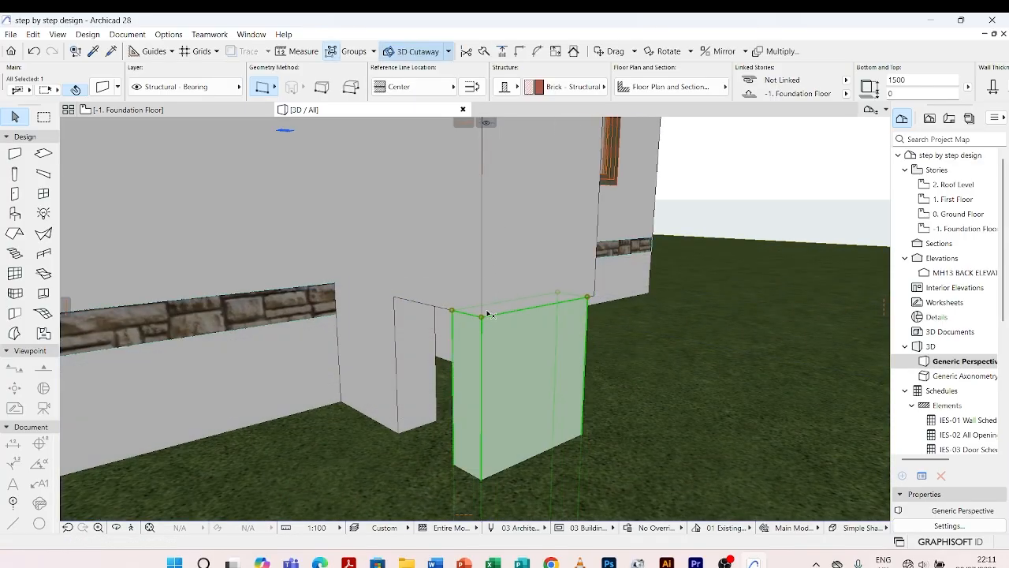
{"action": "key", "text": "Escape"}
Intersect the moved end foundation wall with the stretched side foundation wall beneath the pillar
{"action": "left_click", "coordinate": [480, 354]}
{"action": "left_click", "coordinate": [402, 328], "text": "shift"}
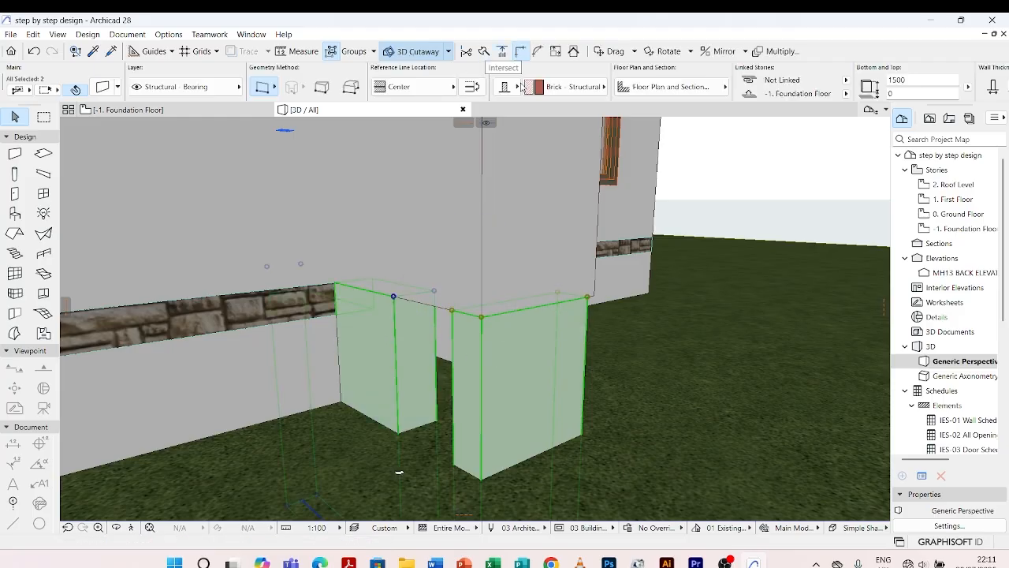
{"action": "left_click", "coordinate": [520, 53]}
{"action": "key", "text": "Escape"}
Move the remaining side foundation wall to the pillar's other bottom corner and join it to the end foundation wall
{"action": "middle_click_drag", "start_coordinate": [575, 343], "coordinate": [522, 367], "text": "shift"}
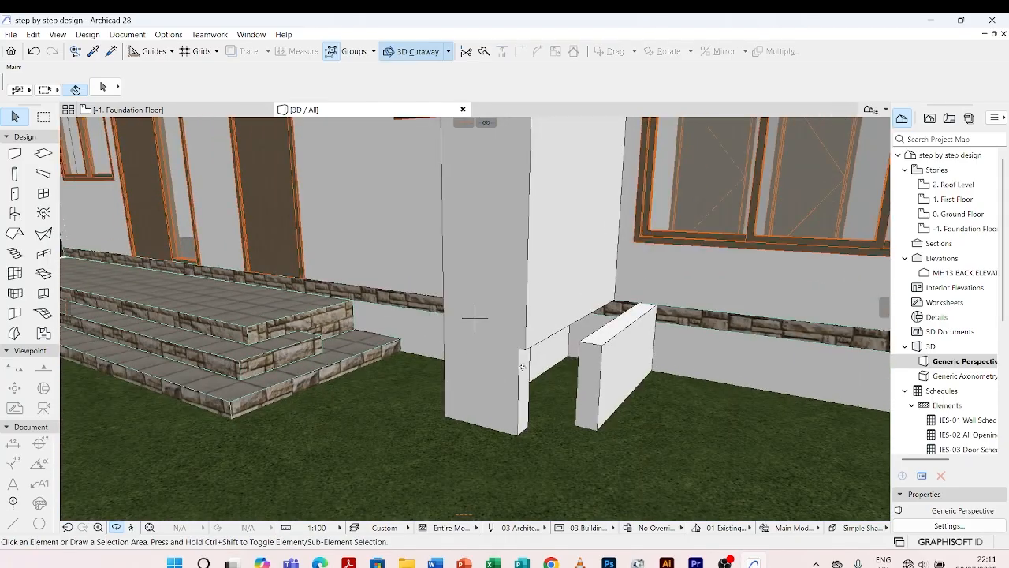
{"action": "left_click", "coordinate": [604, 350]}
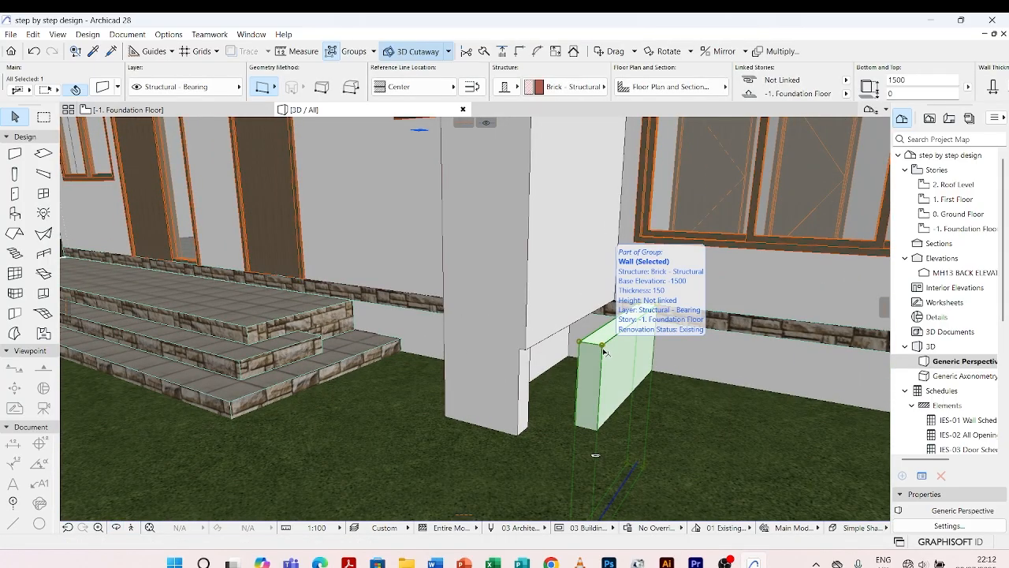
{"action": "key", "text": "ctrl+d"}
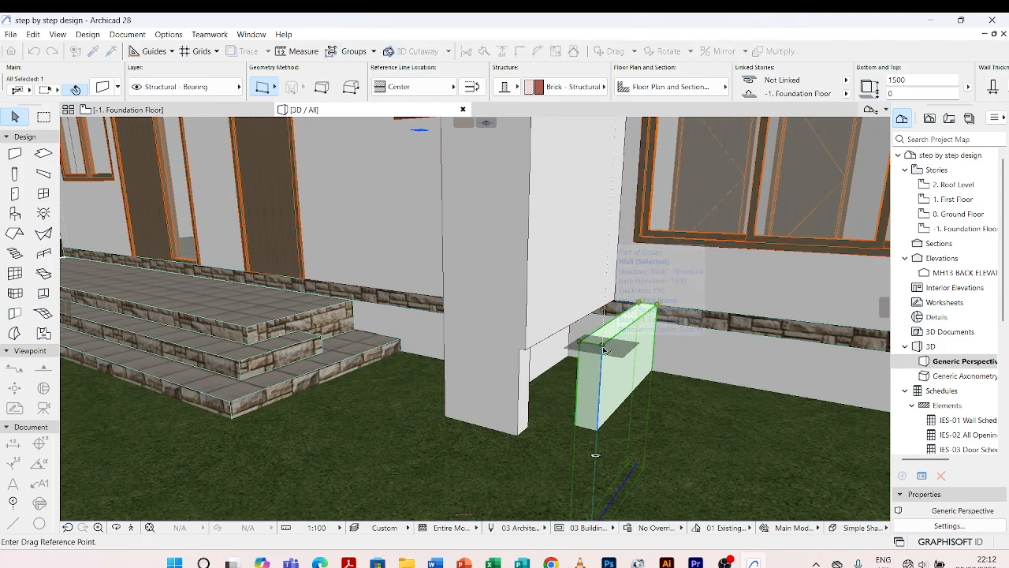
{"action": "left_click", "coordinate": [603, 347]}
{"action": "scroll", "coordinate": [522, 356], "scroll_direction": "up", "scroll_amount": 3}
{"action": "scroll", "coordinate": [523, 359], "scroll_direction": "up", "scroll_amount": 2}
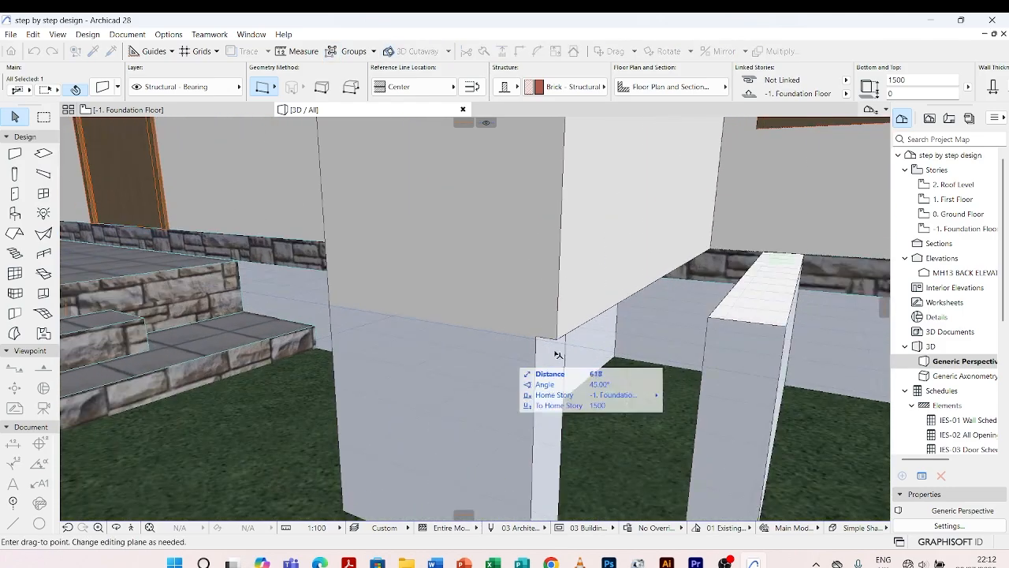
{"action": "scroll", "coordinate": [556, 347], "scroll_direction": "up", "scroll_amount": 2}
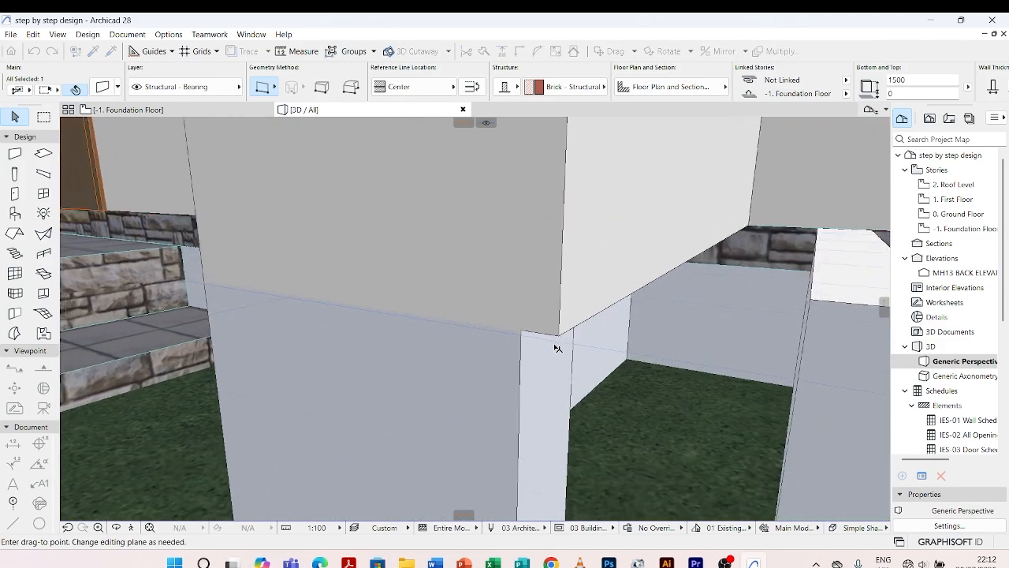
{"action": "left_click", "coordinate": [559, 338]}
{"action": "scroll", "coordinate": [439, 303], "scroll_direction": "down", "scroll_amount": 4}
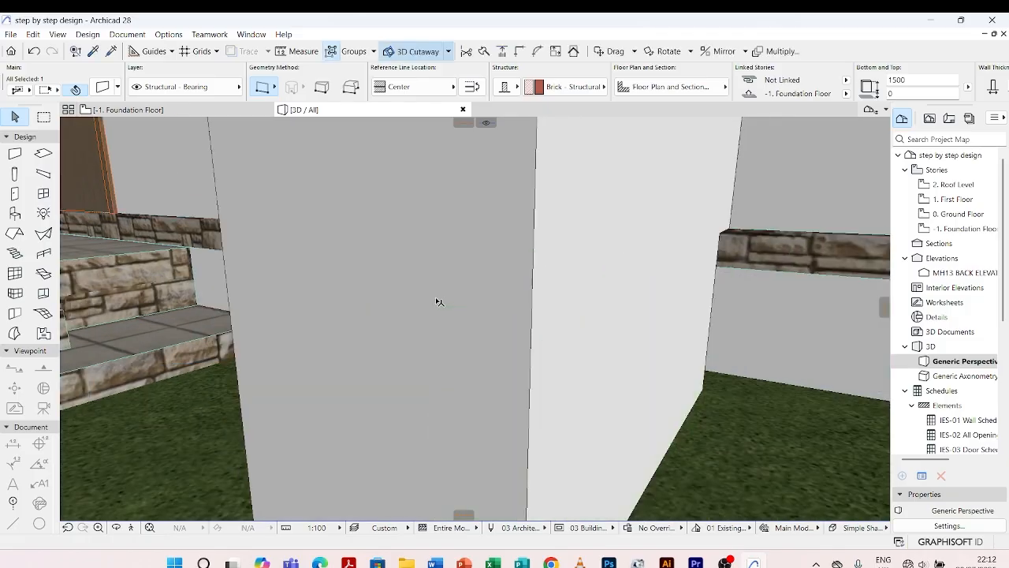
{"action": "key", "text": "Escape"}
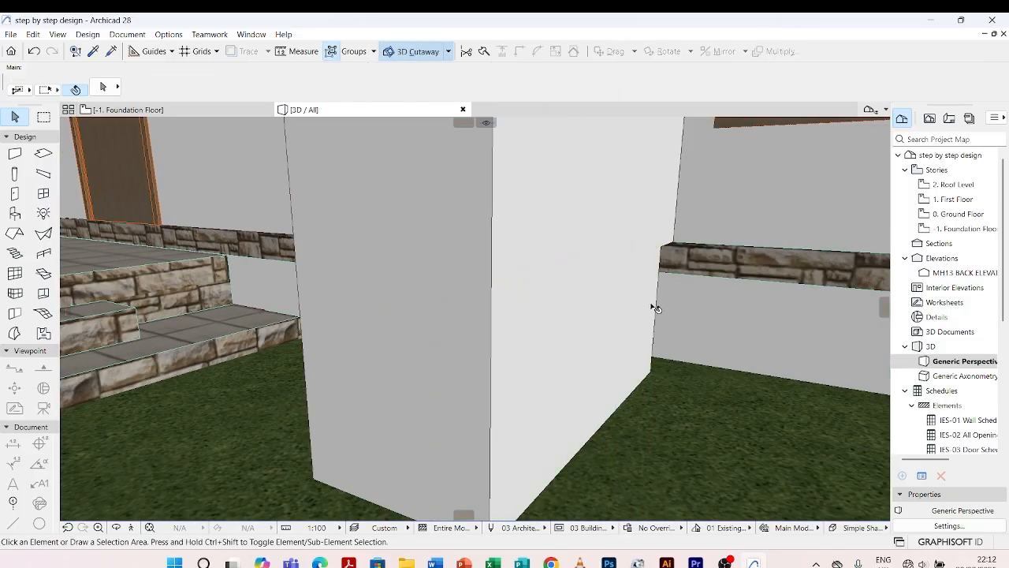
{"action": "left_click", "coordinate": [660, 299]}
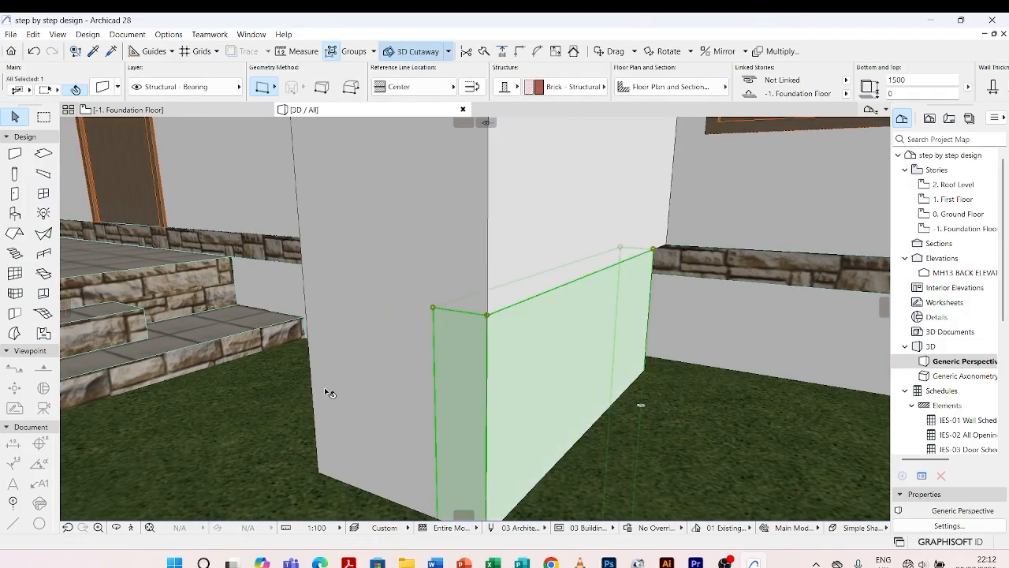
{"action": "left_click", "coordinate": [389, 494], "text": "shift"}
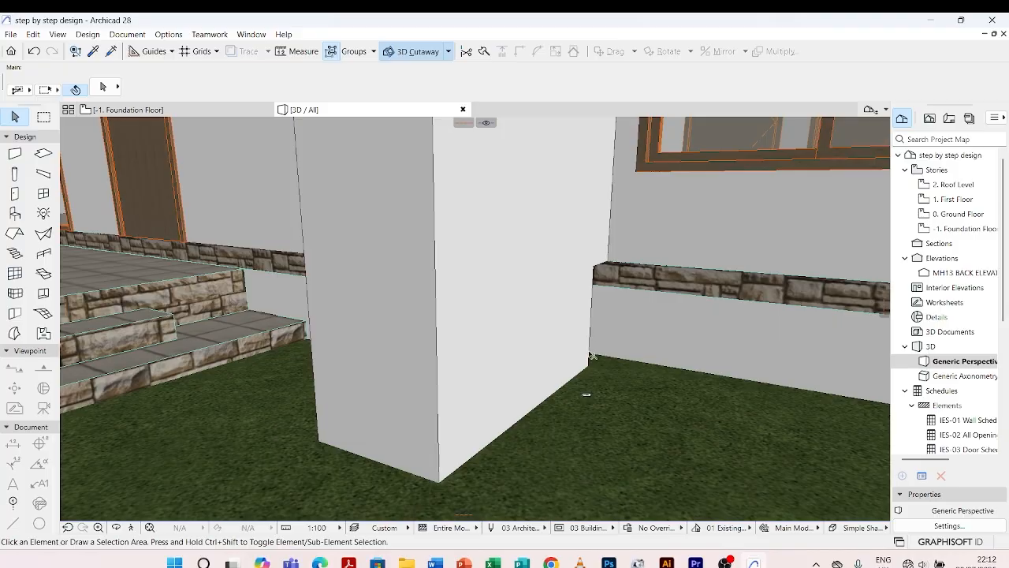
Stretch the moved side foundation wall along the pillar's base to the house wall, giving it a length of 1625 mm
{"action": "left_click", "coordinate": [591, 359]}
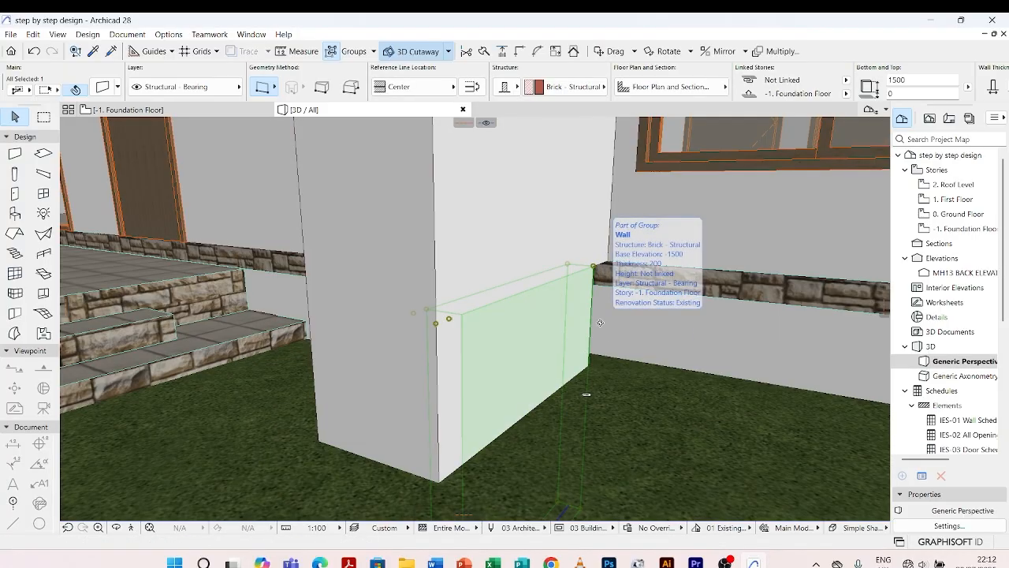
{"action": "scroll", "coordinate": [600, 321], "scroll_direction": "down", "scroll_amount": 2}
{"action": "middle_click_drag", "start_coordinate": [641, 364], "coordinate": [453, 365], "text": "shift"}
{"action": "scroll", "coordinate": [737, 277], "scroll_direction": "up", "scroll_amount": 1}
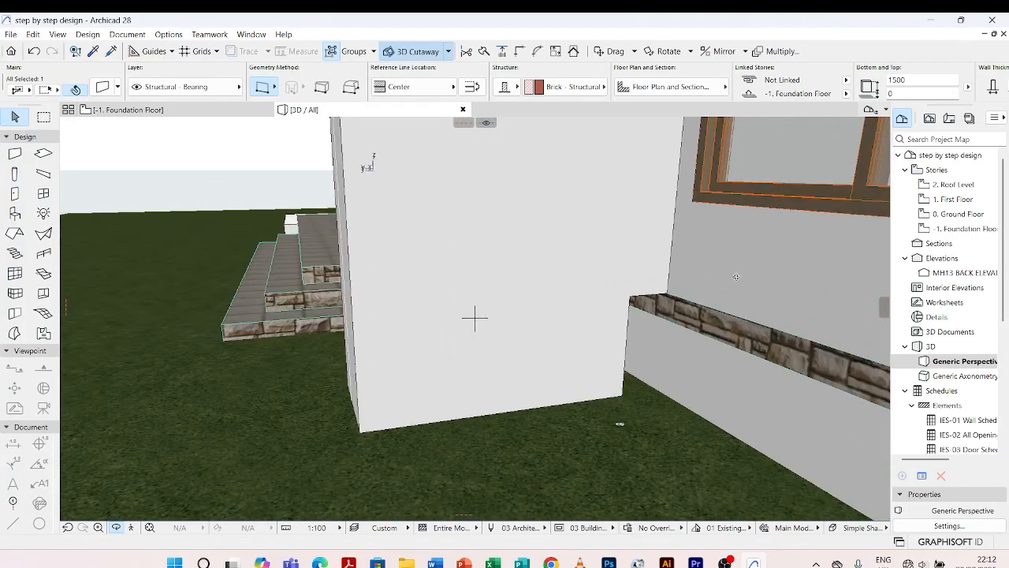
{"action": "left_click", "coordinate": [633, 298]}
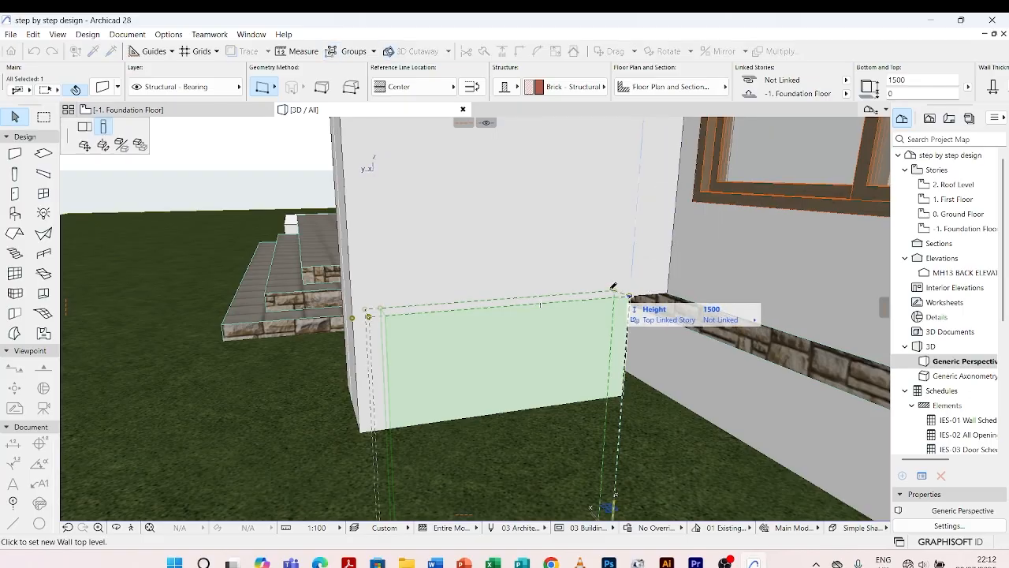
{"action": "left_click", "coordinate": [84, 129]}
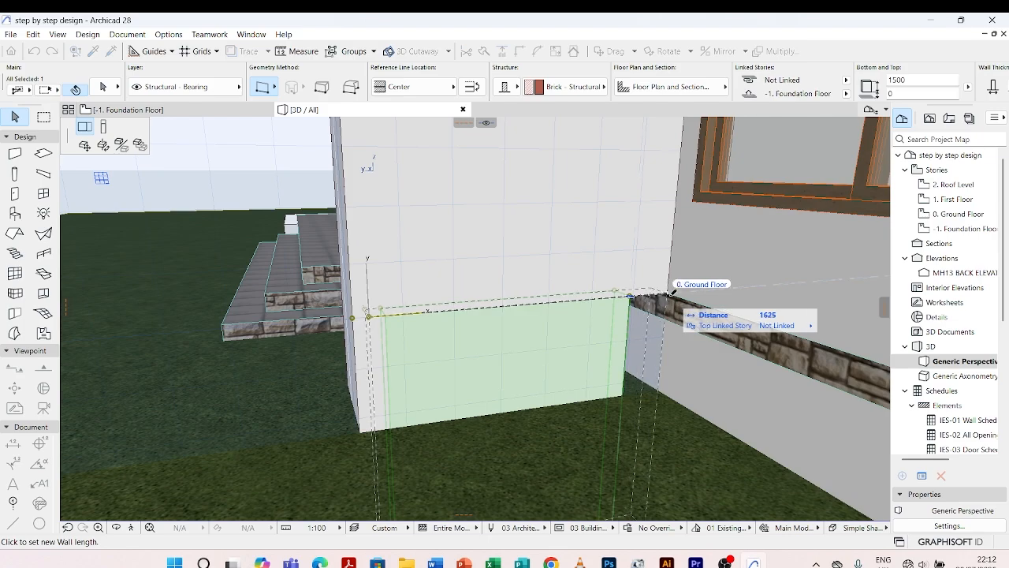
{"action": "left_click", "coordinate": [669, 294]}
{"action": "key", "text": "Escape"}
Inspect the closed pillar base, rear canopy, entrance steps and side of the house from several angles in 3D
{"action": "middle_click_drag", "start_coordinate": [567, 377], "coordinate": [521, 368], "text": "shift"}
{"action": "middle_click_drag", "start_coordinate": [474, 318], "coordinate": [591, 389], "text": "shift"}
{"action": "middle_click_drag", "start_coordinate": [330, 405], "coordinate": [497, 392], "text": "shift"}
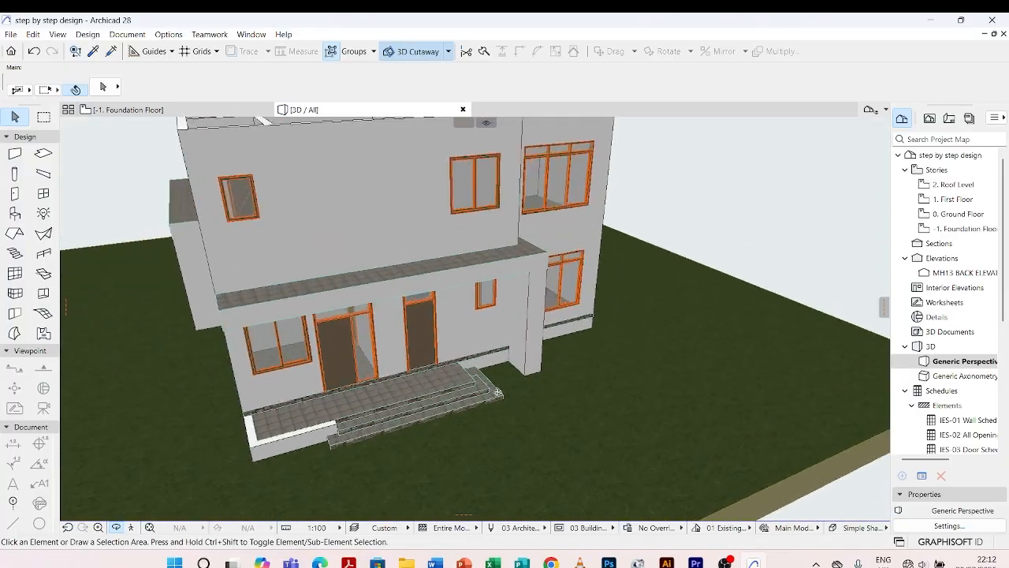
{"action": "scroll", "coordinate": [505, 378], "scroll_direction": "up", "scroll_amount": 3}
{"action": "scroll", "coordinate": [540, 385], "scroll_direction": "down", "scroll_amount": 3}
{"action": "middle_click_drag", "start_coordinate": [592, 382], "coordinate": [492, 309], "text": "shift"}
{"action": "middle_click_drag", "start_coordinate": [315, 390], "coordinate": [579, 390], "text": "shift"}
{"action": "scroll", "coordinate": [597, 383], "scroll_direction": "down", "scroll_amount": 5}
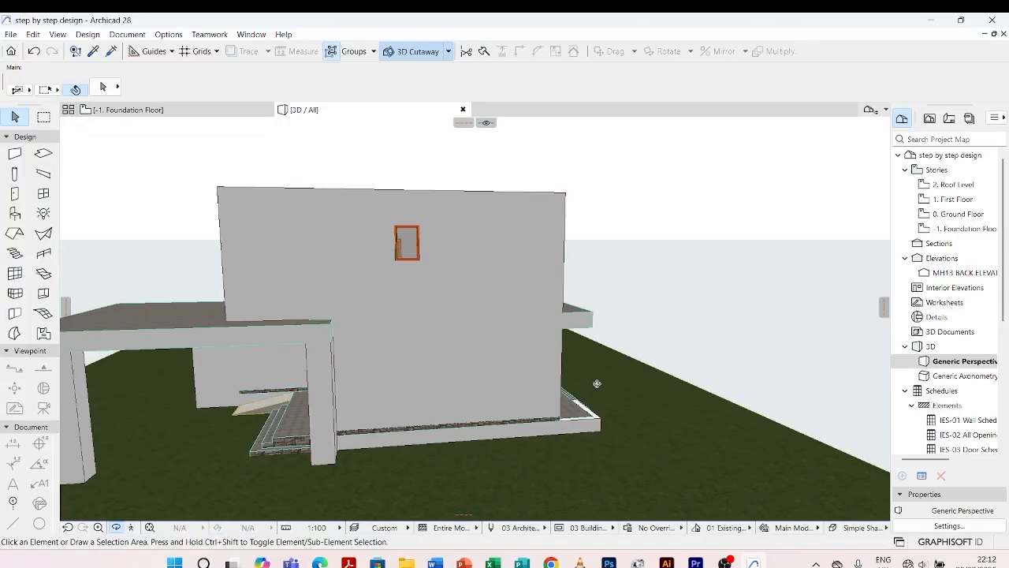
Inspect the front canopy, its pillars, the side wall and the rear canopy in 3D from several angles
{"action": "middle_click_drag", "start_coordinate": [361, 462], "coordinate": [687, 440], "text": "shift"}
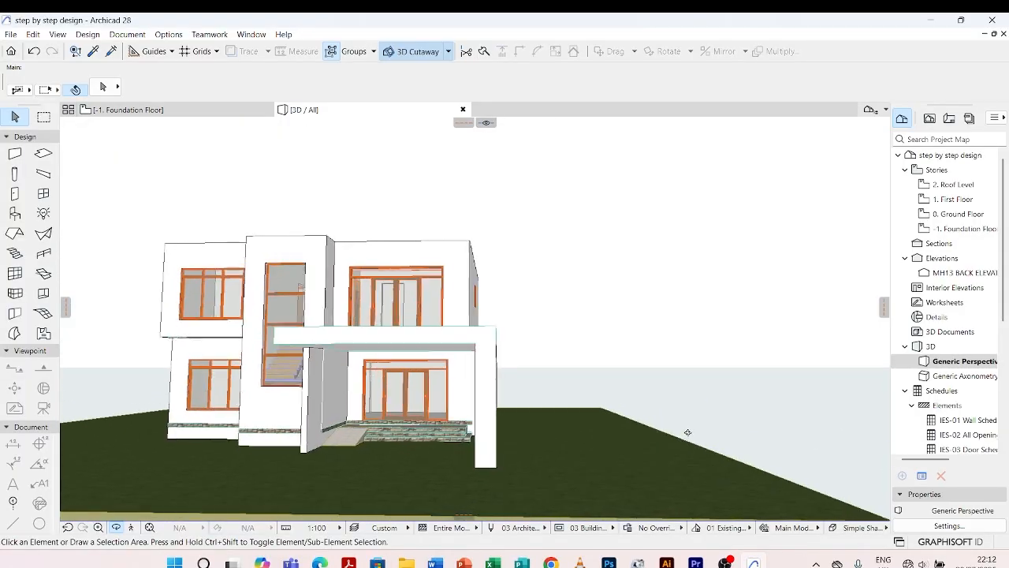
{"action": "scroll", "coordinate": [379, 445], "scroll_direction": "up", "scroll_amount": 2}
{"action": "mouse_move", "coordinate": [379, 444]}
{"action": "middle_mouse_down", "text": "shift"}
{"action": "mouse_move", "coordinate": [425, 448]}
{"action": "mouse_move", "coordinate": [371, 447]}
{"action": "middle_mouse_up", "text": "shift"}
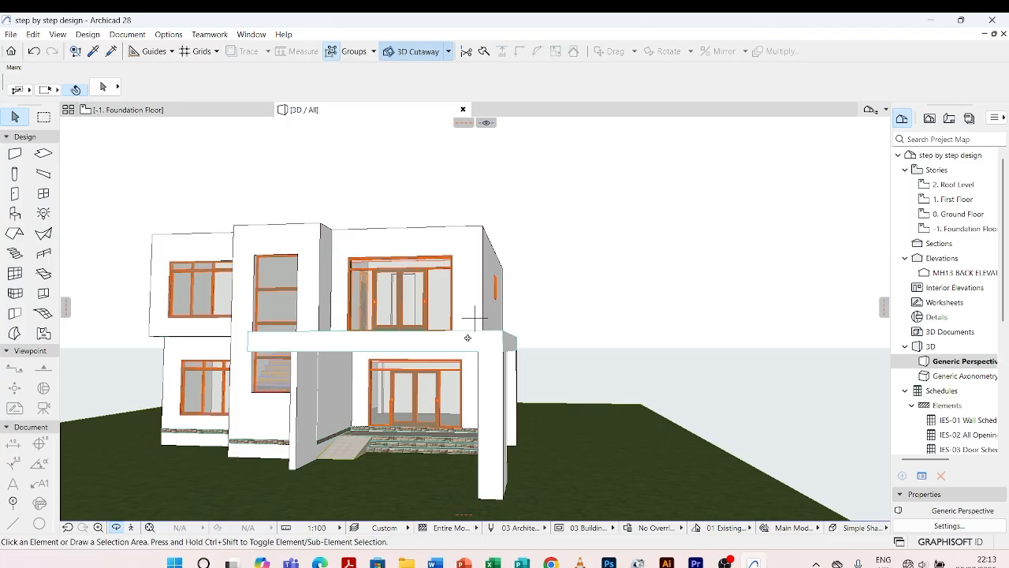
{"action": "middle_click_drag", "start_coordinate": [468, 338], "coordinate": [504, 320], "text": "shift"}
{"action": "scroll", "coordinate": [513, 316], "scroll_direction": "up", "scroll_amount": 2}
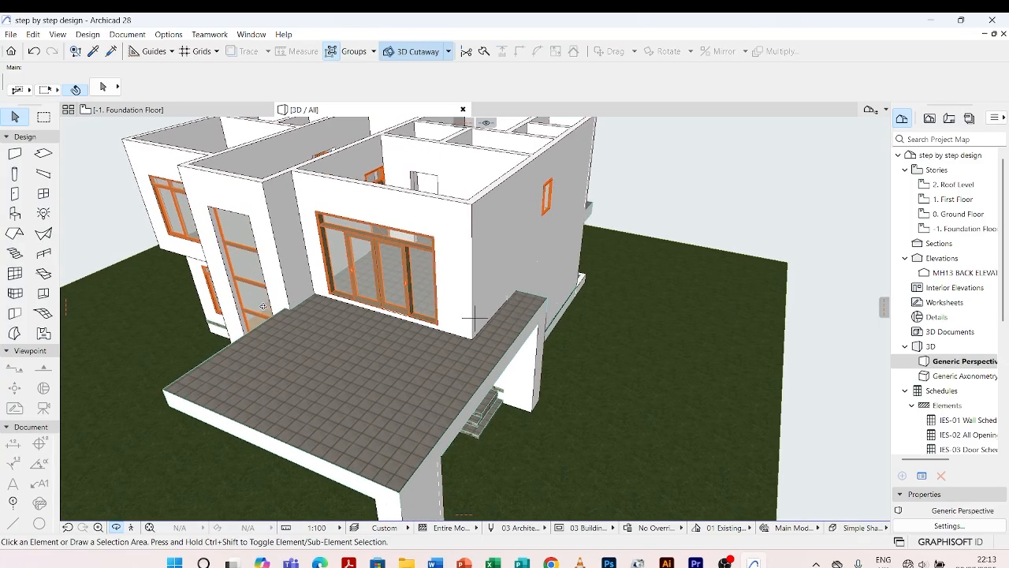
{"action": "scroll", "coordinate": [474, 318], "scroll_direction": "down", "scroll_amount": 5}
{"action": "middle_click_drag", "start_coordinate": [474, 318], "coordinate": [213, 302], "text": "shift"}
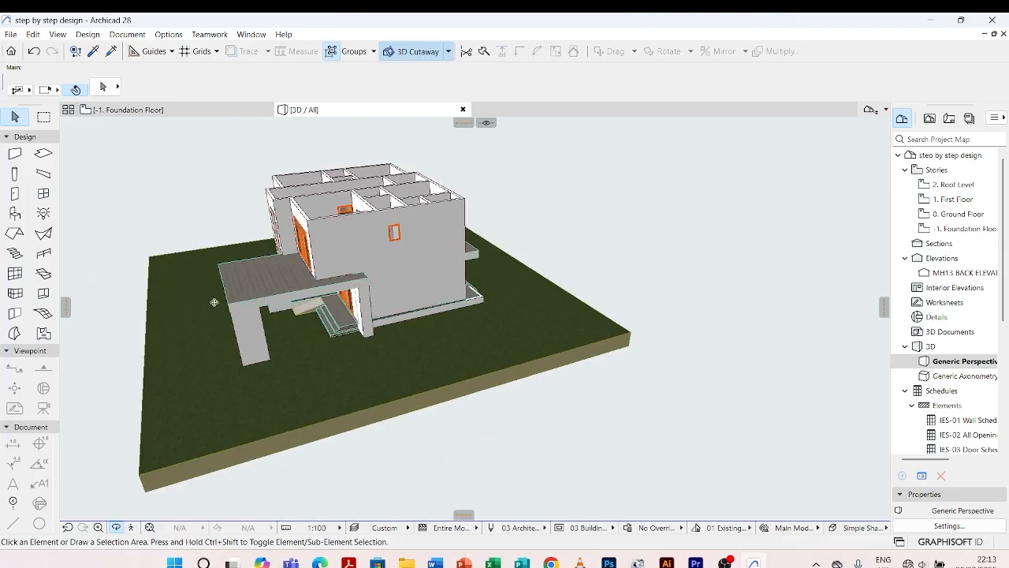
{"action": "scroll", "coordinate": [484, 255], "scroll_direction": "up", "scroll_amount": 5}
{"action": "scroll", "coordinate": [468, 273], "scroll_direction": "down", "scroll_amount": 5}
{"action": "middle_click_drag", "start_coordinate": [468, 273], "coordinate": [360, 281], "text": "shift"}
{"action": "scroll", "coordinate": [605, 228], "scroll_direction": "up", "scroll_amount": 4}
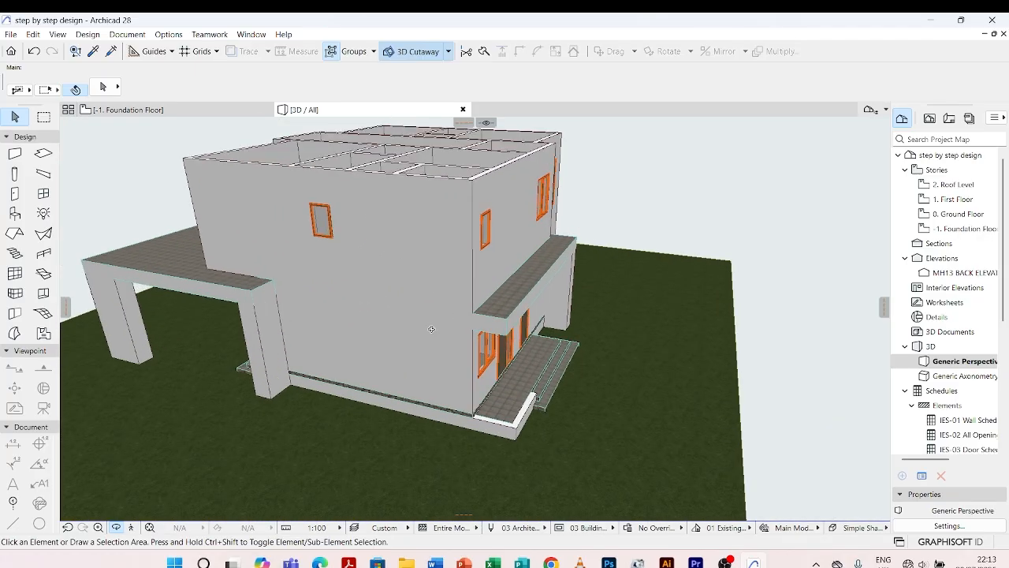
{"action": "middle_click_drag", "start_coordinate": [316, 365], "coordinate": [554, 361], "text": "shift"}
{"action": "scroll", "coordinate": [590, 349], "scroll_direction": "down", "scroll_amount": 3}
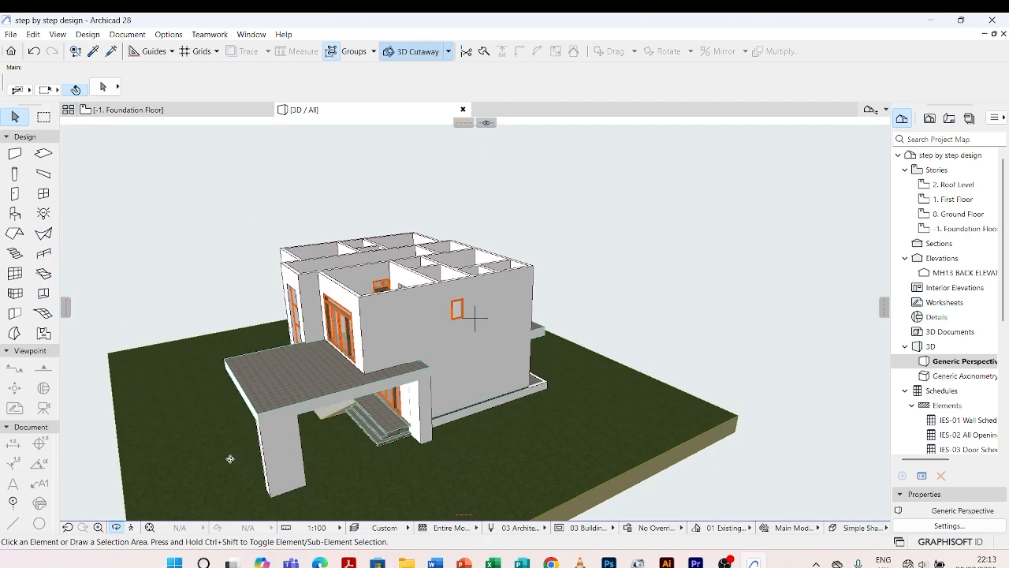
{"action": "middle_click_drag", "start_coordinate": [230, 459], "coordinate": [308, 457], "text": "shift"}
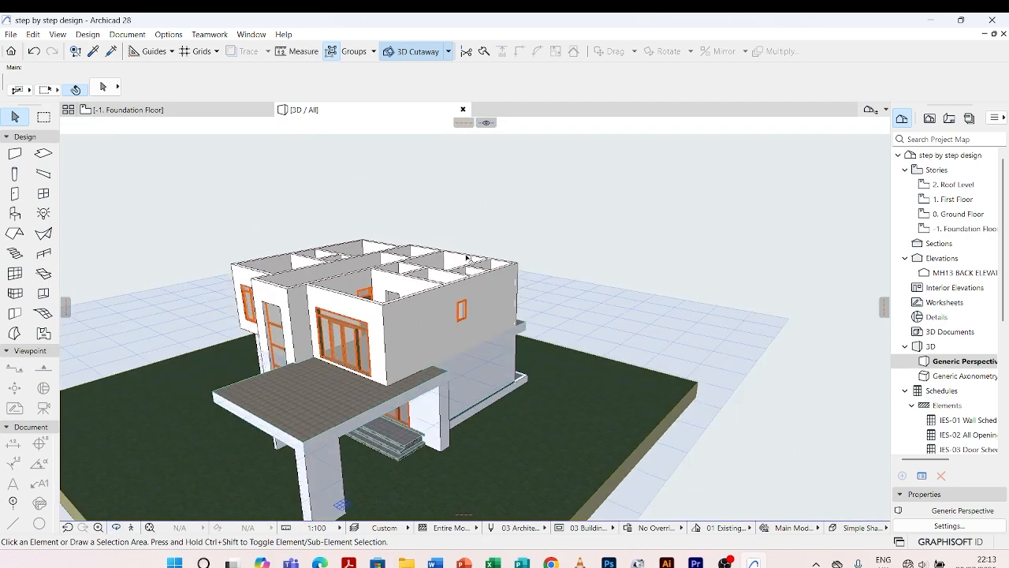
Open the First Floor plan and set up the Wall tool with its reference line on the outside face
{"action": "double_click", "coordinate": [956, 200]}
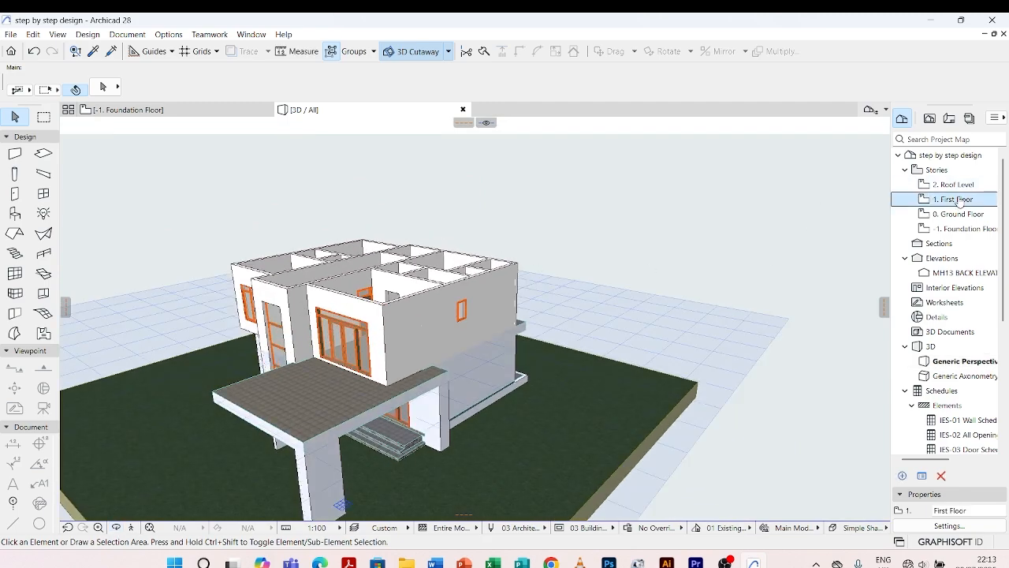
{"action": "scroll", "coordinate": [409, 288], "scroll_direction": "up", "scroll_amount": 3}
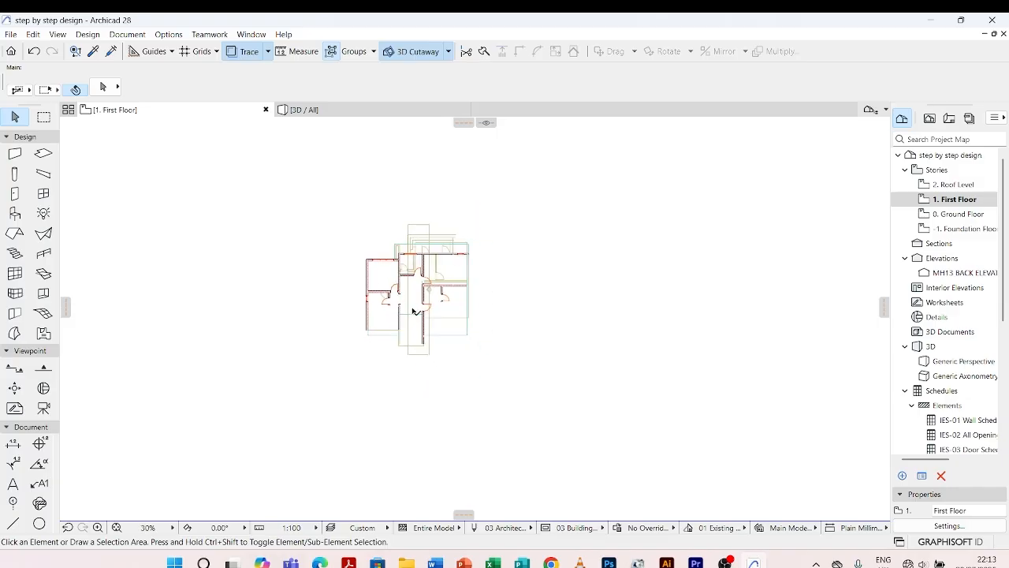
{"action": "left_click", "coordinate": [14, 154]}
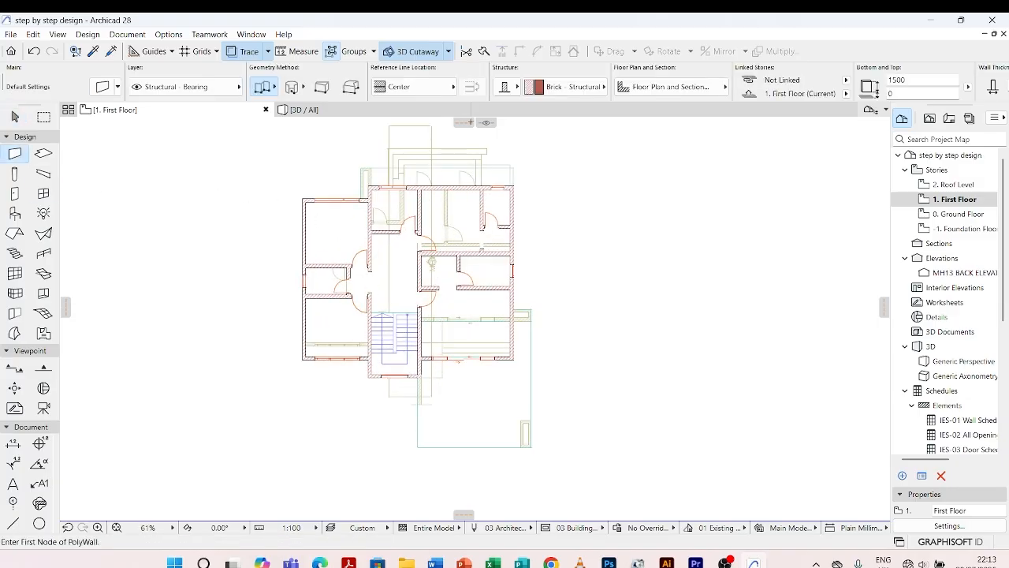
{"action": "scroll", "coordinate": [610, 95], "scroll_direction": "down", "scroll_amount": 2}
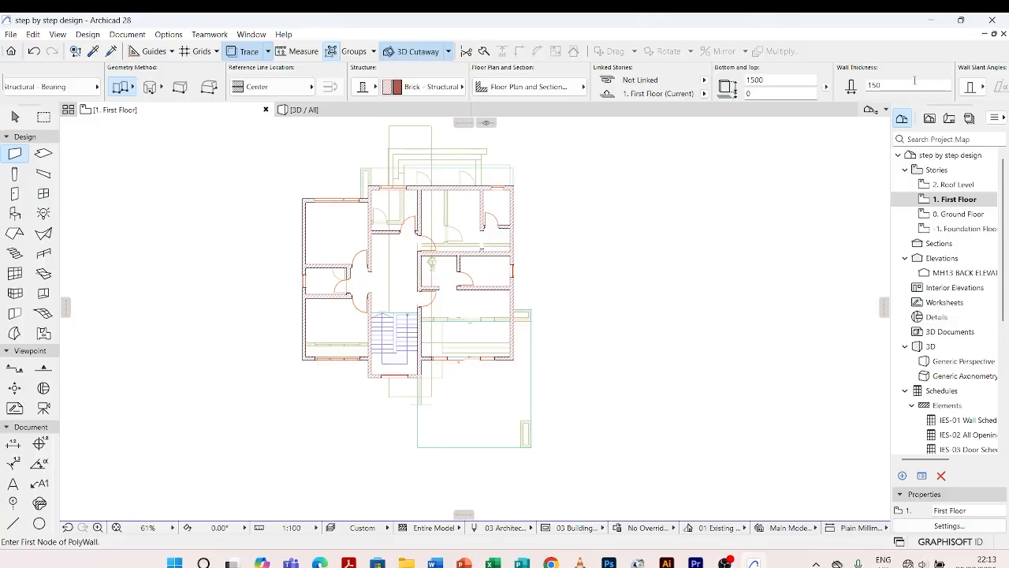
{"action": "scroll", "coordinate": [533, 378], "scroll_direction": "up", "scroll_amount": 5}
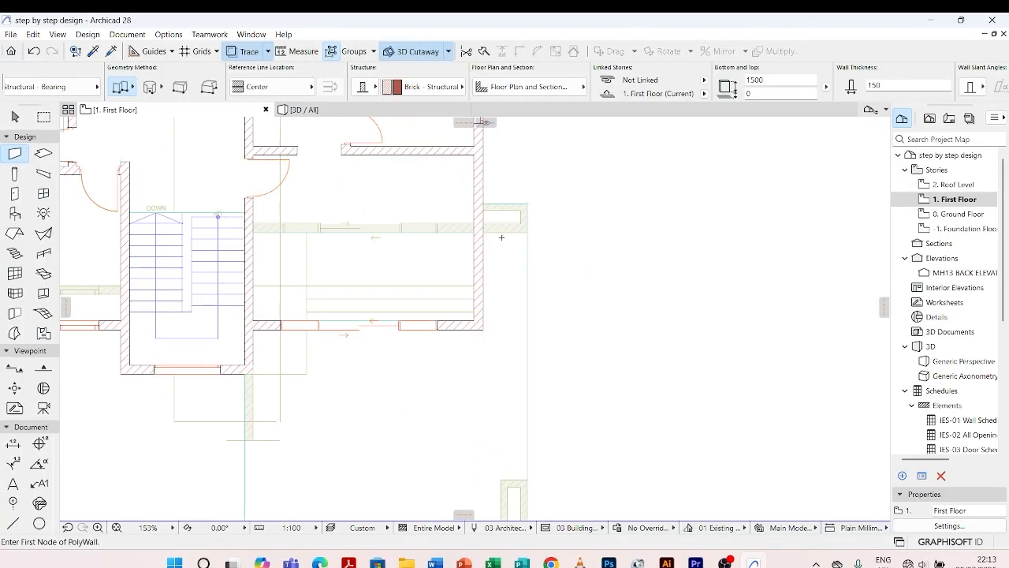
{"action": "scroll", "coordinate": [501, 236], "scroll_direction": "up", "scroll_amount": 3}
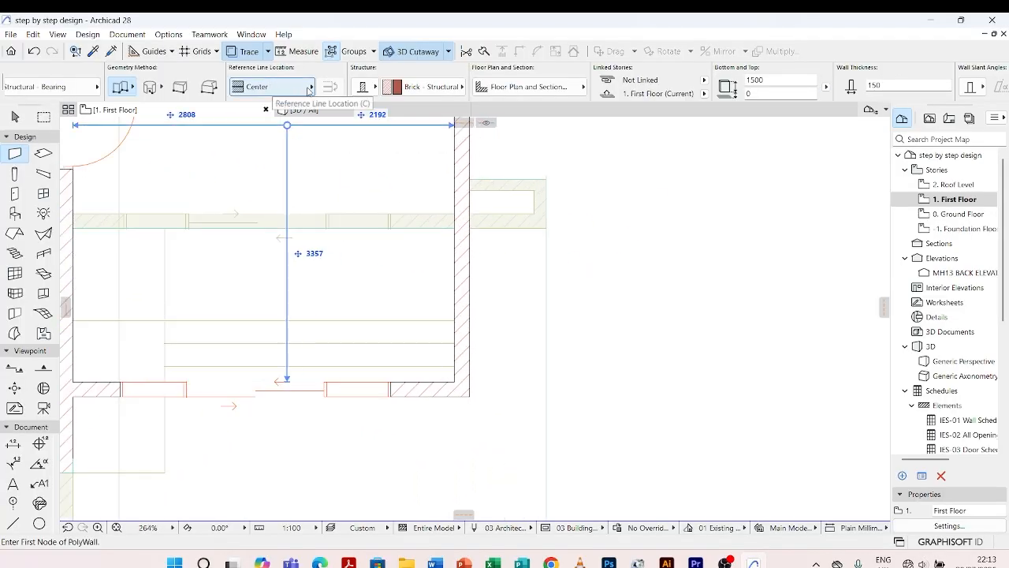
{"action": "left_click", "coordinate": [310, 88]}
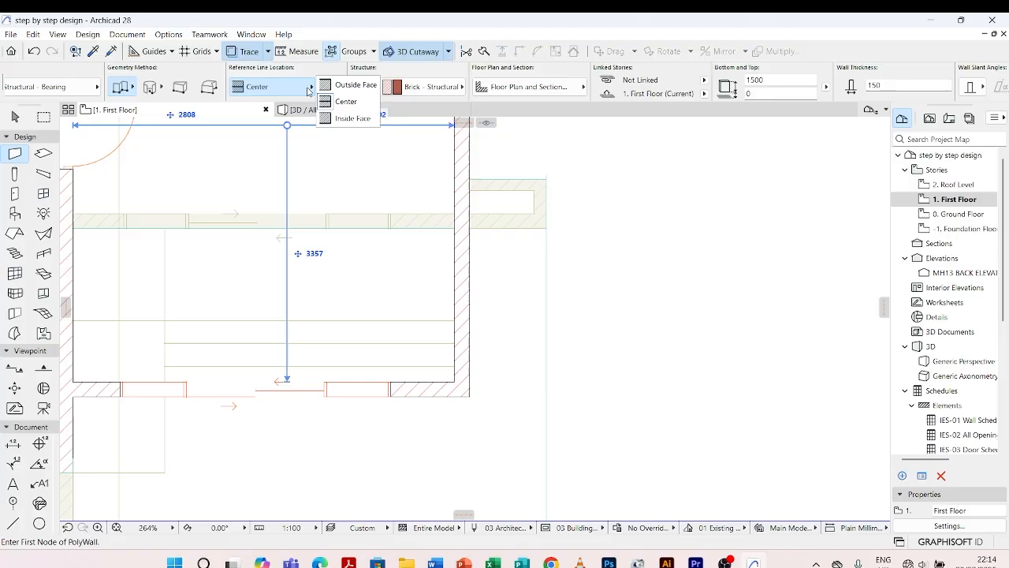
{"action": "left_click", "coordinate": [355, 86]}
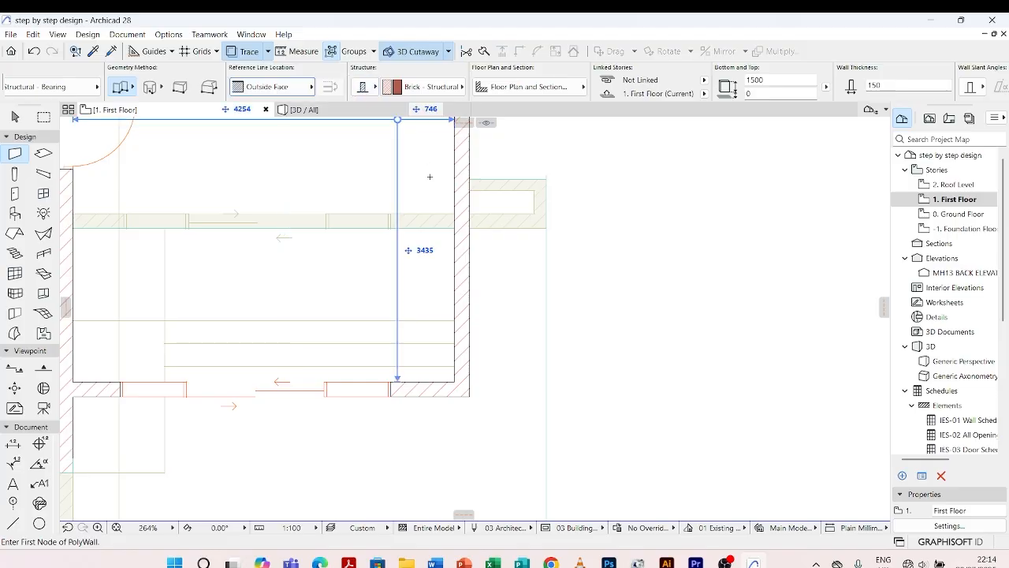
{"action": "scroll", "coordinate": [472, 228], "scroll_direction": "up", "scroll_amount": 4}
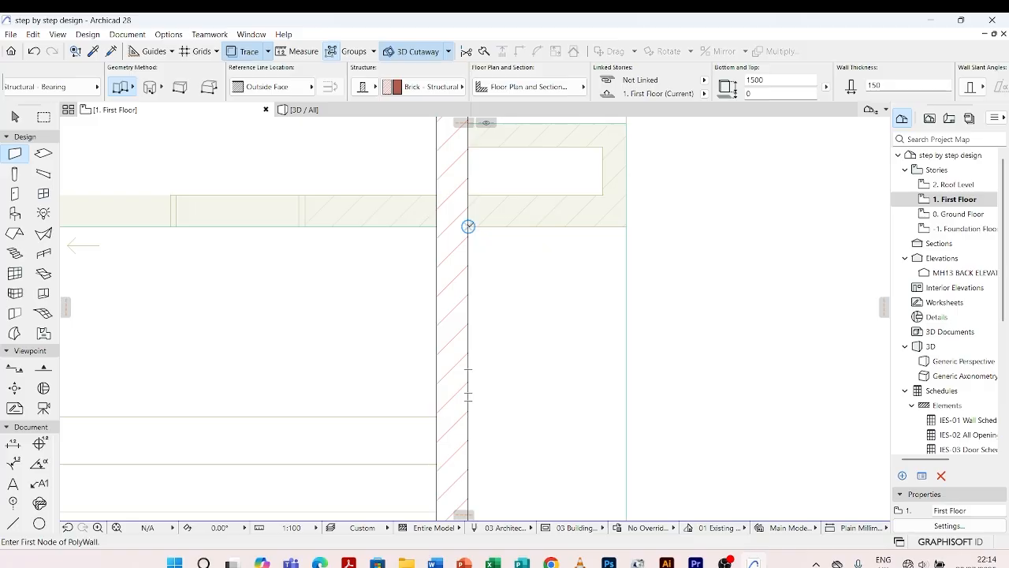
Draw chained walls, 150 mm thick and 1500 mm high, along the front canopy slab's outer edges from the house's side wall to the stairwell corner
{"action": "left_click", "coordinate": [468, 227]}
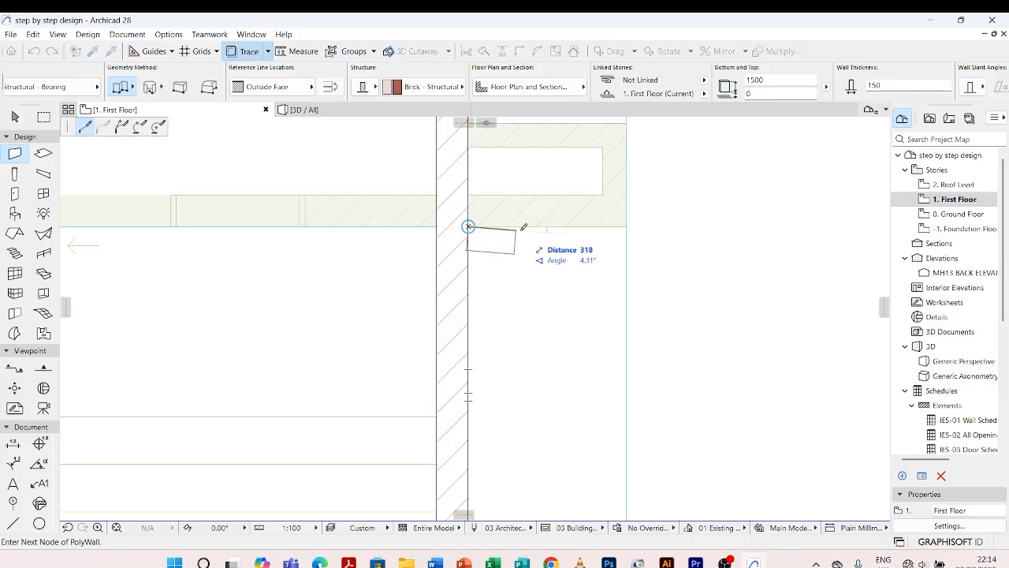
{"action": "scroll", "coordinate": [629, 225], "scroll_direction": "down", "scroll_amount": 4}
{"action": "left_click", "coordinate": [627, 224]}
{"action": "scroll", "coordinate": [631, 473], "scroll_direction": "up", "scroll_amount": 4}
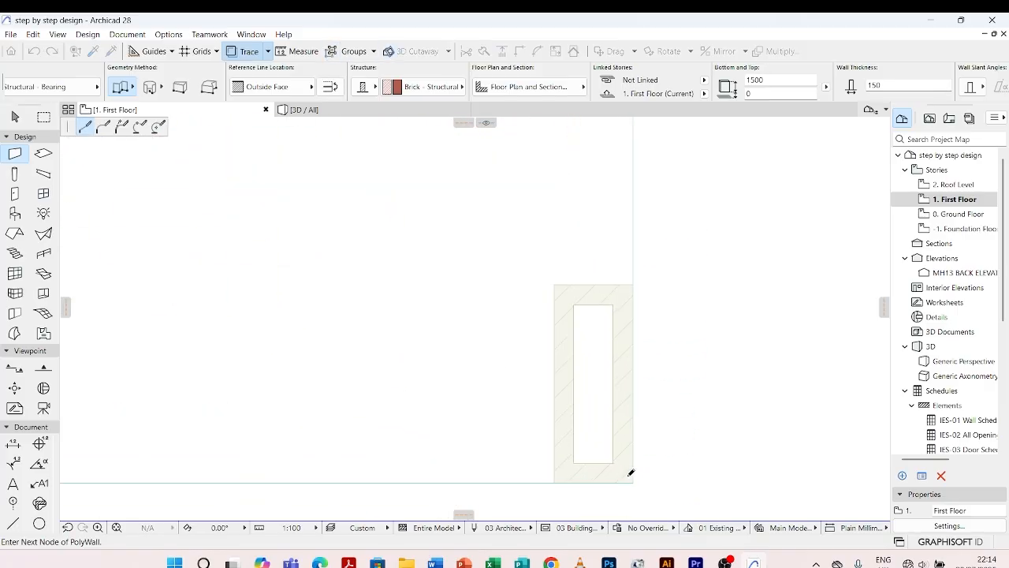
{"action": "left_click", "coordinate": [634, 481]}
{"action": "scroll", "coordinate": [446, 447], "scroll_direction": "down", "scroll_amount": 1}
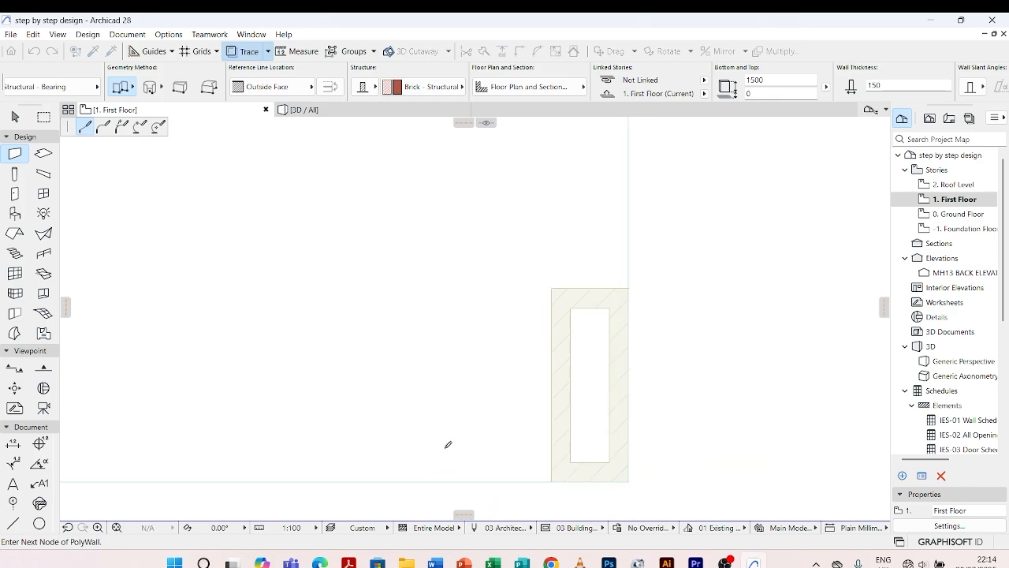
{"action": "scroll", "coordinate": [446, 445], "scroll_direction": "down", "scroll_amount": 3}
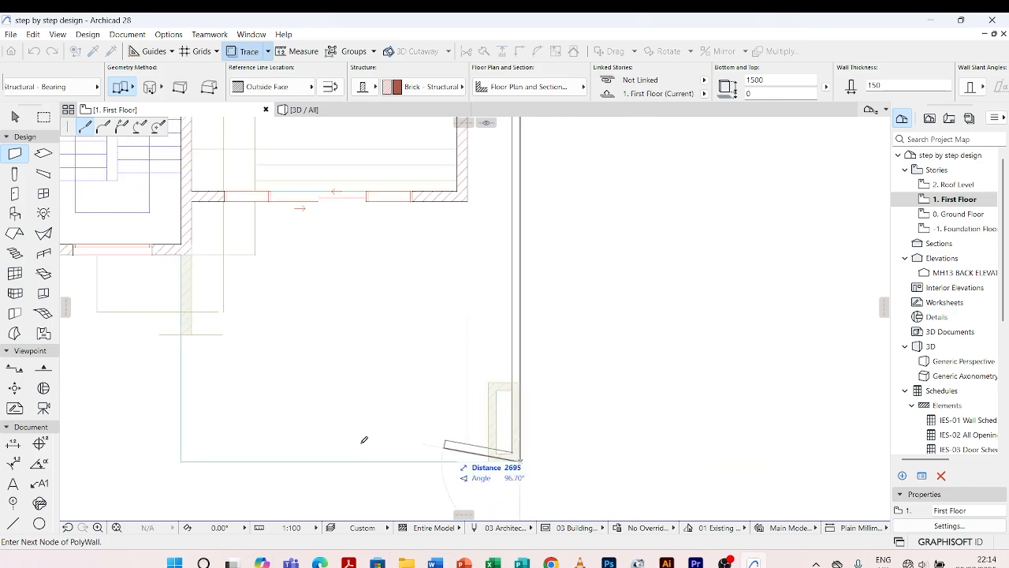
{"action": "left_click", "coordinate": [181, 460]}
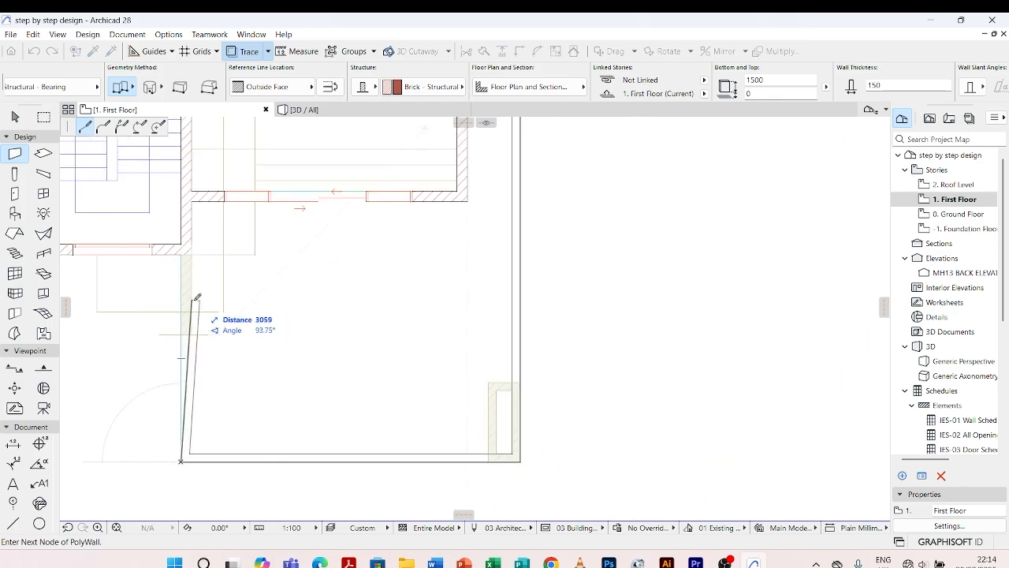
{"action": "scroll", "coordinate": [187, 256], "scroll_direction": "up", "scroll_amount": 3}
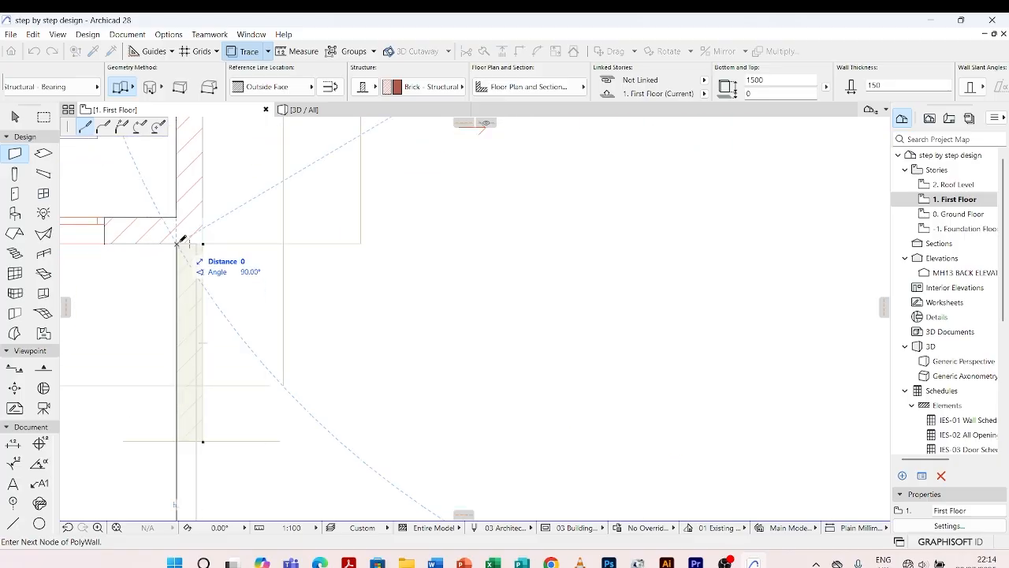
{"action": "left_click", "coordinate": [182, 238]}
{"action": "scroll", "coordinate": [189, 253], "scroll_direction": "down", "scroll_amount": 8}
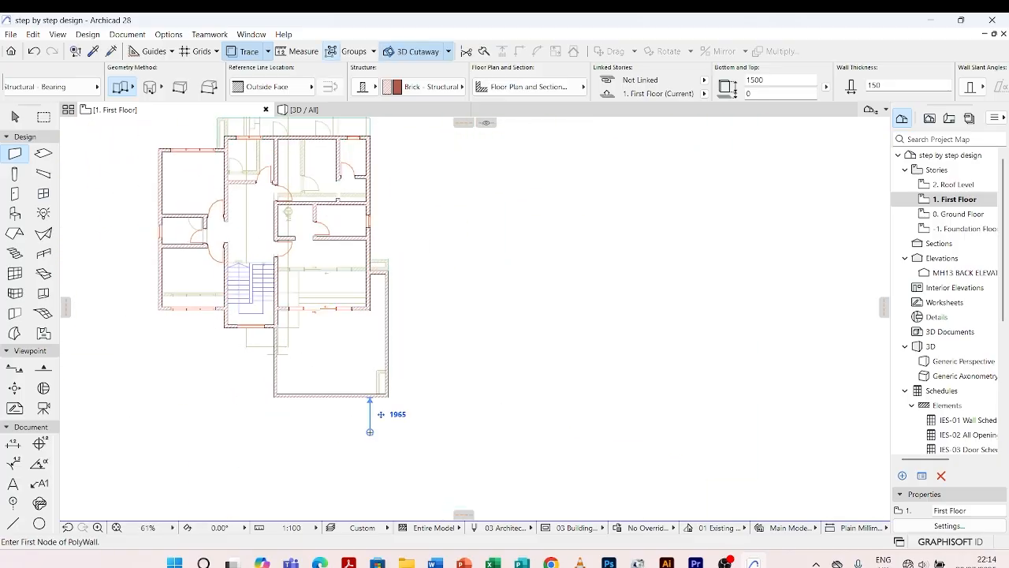
Draw chained walls, 150 mm thick and 1500 mm high, along the rear canopy slab's outer edges, starting and ending at the house walls
{"action": "scroll", "coordinate": [369, 412], "scroll_direction": "down", "scroll_amount": 1}
{"action": "scroll", "coordinate": [397, 248], "scroll_direction": "up", "scroll_amount": 3}
{"action": "scroll", "coordinate": [396, 247], "scroll_direction": "up", "scroll_amount": 2}
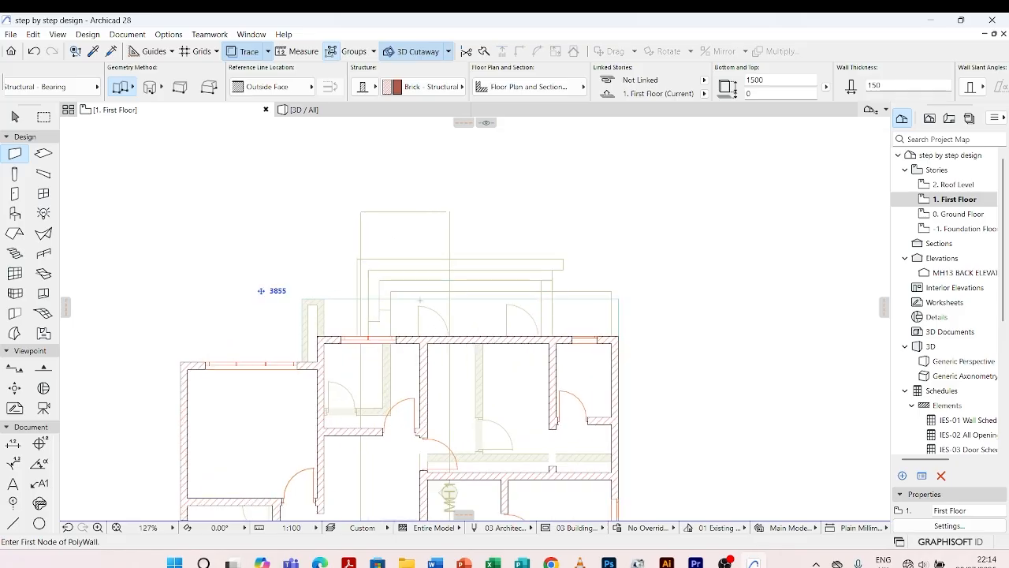
{"action": "scroll", "coordinate": [299, 359], "scroll_direction": "up", "scroll_amount": 10}
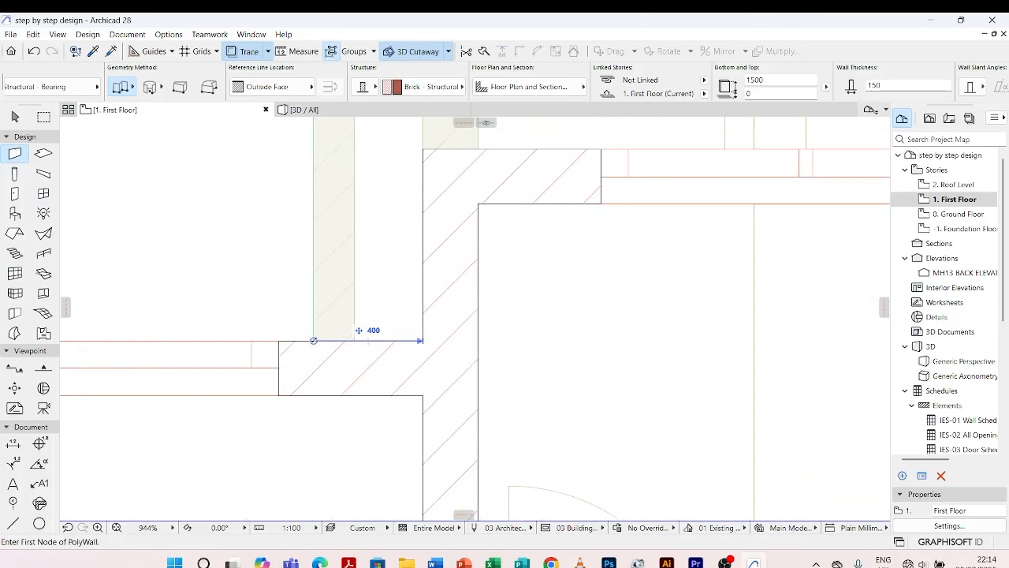
{"action": "left_click", "coordinate": [314, 340]}
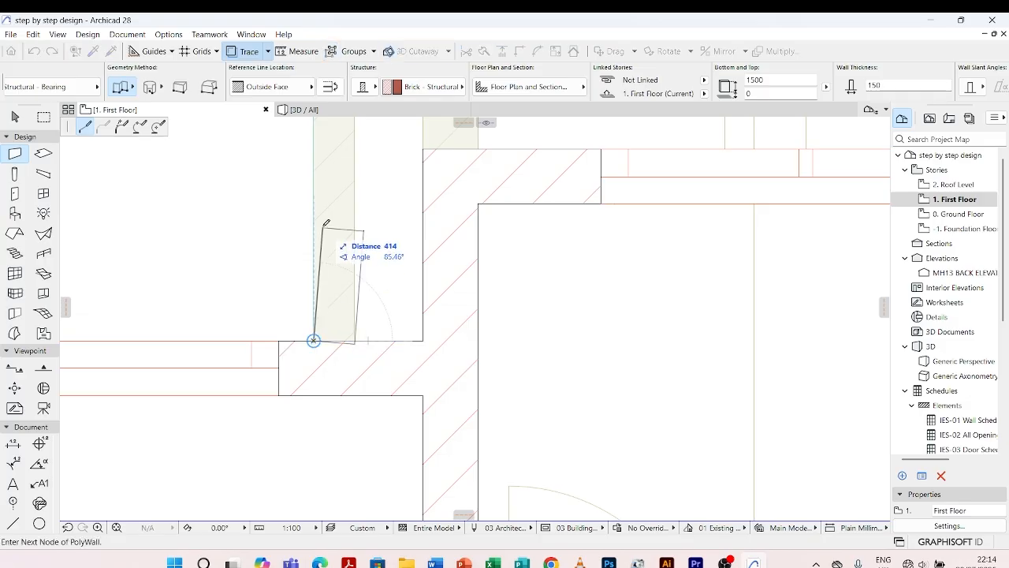
{"action": "scroll", "coordinate": [328, 274], "scroll_direction": "down", "scroll_amount": 8}
{"action": "scroll", "coordinate": [338, 205], "scroll_direction": "up", "scroll_amount": 6}
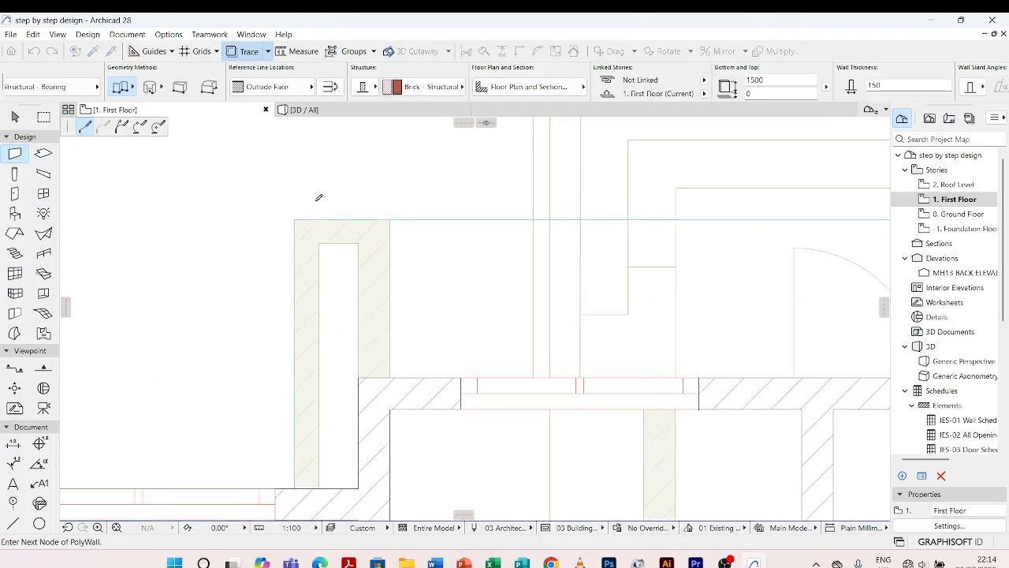
{"action": "left_click", "coordinate": [296, 215]}
{"action": "scroll", "coordinate": [164, 296], "scroll_direction": "down", "scroll_amount": 5}
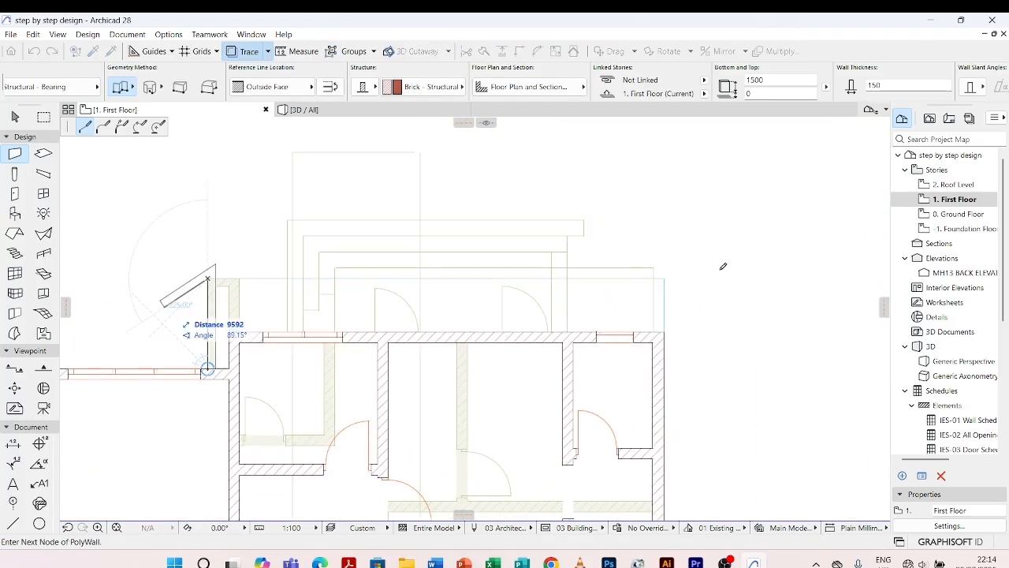
{"action": "left_click", "coordinate": [666, 278]}
{"action": "scroll", "coordinate": [669, 279], "scroll_direction": "up", "scroll_amount": 4}
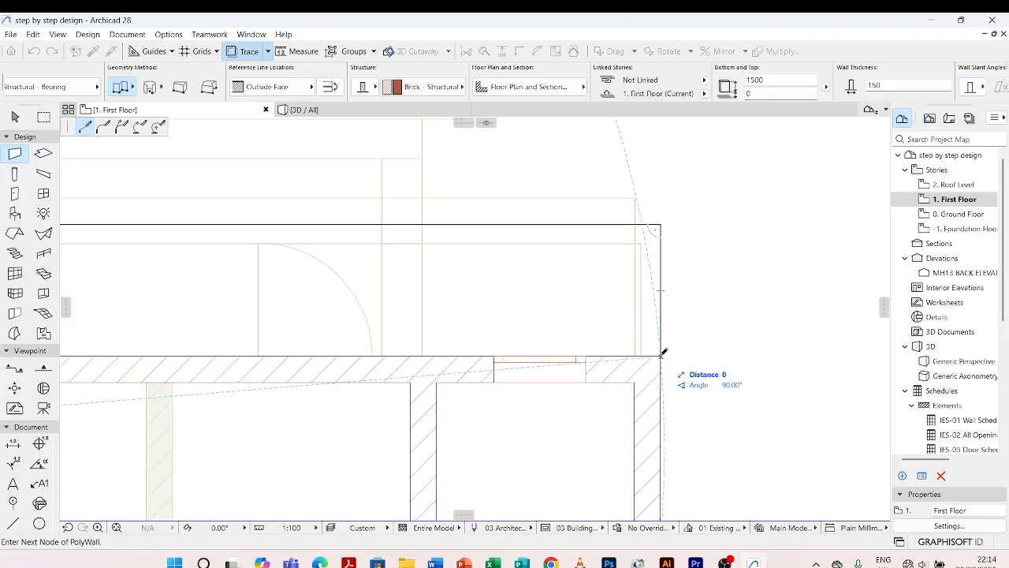
{"action": "double_click", "coordinate": [662, 355]}
{"action": "key", "text": "Escape"}
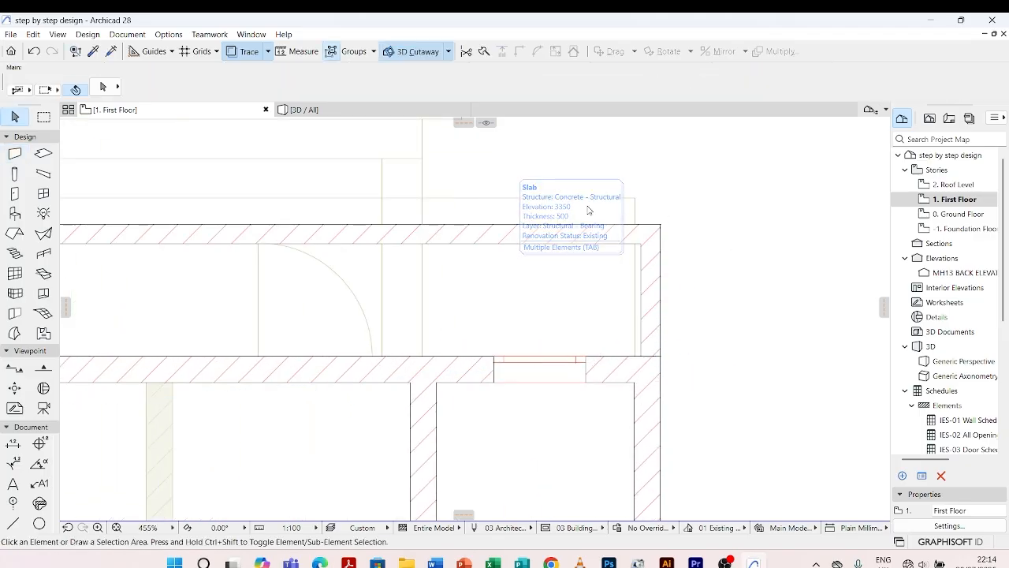
Check the new parapet walls above the front and rear canopies in the 3D view
{"action": "left_click", "coordinate": [655, 257]}
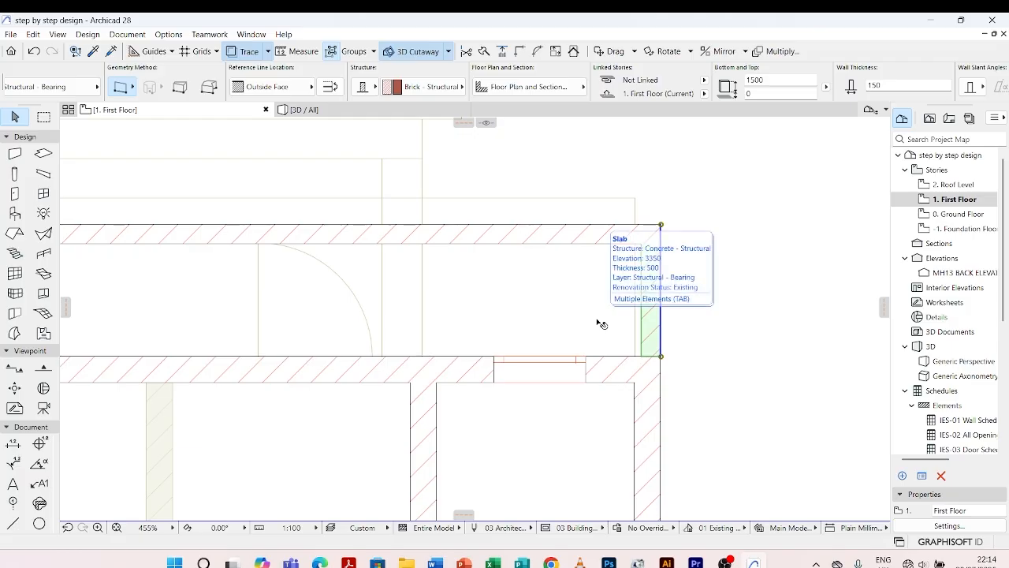
{"action": "left_click", "coordinate": [603, 323]}
{"action": "scroll", "coordinate": [608, 266], "scroll_direction": "down", "scroll_amount": 4}
{"action": "left_click", "coordinate": [389, 112]}
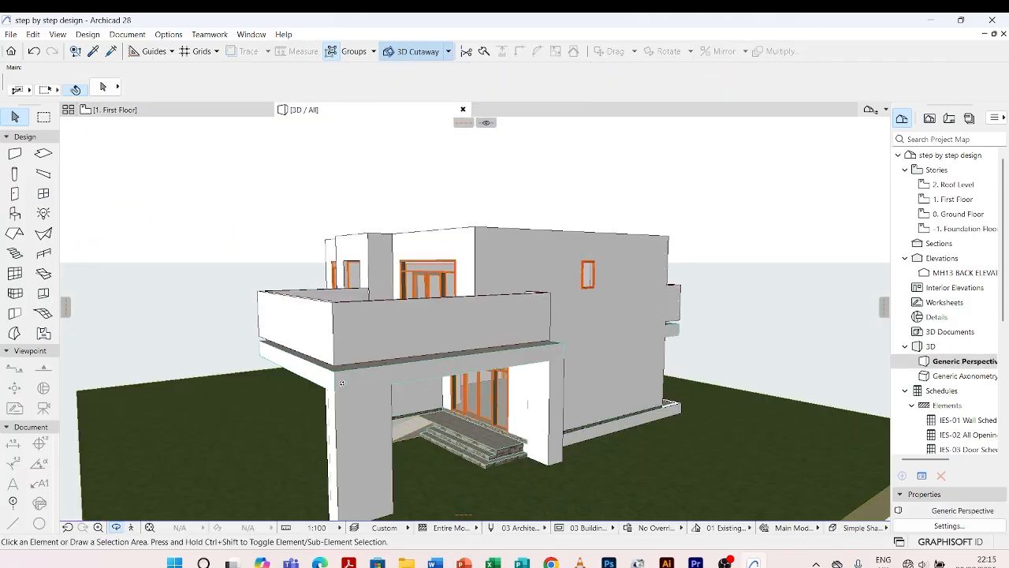
{"action": "left_click_drag", "start_coordinate": [341, 384], "coordinate": [443, 388]}
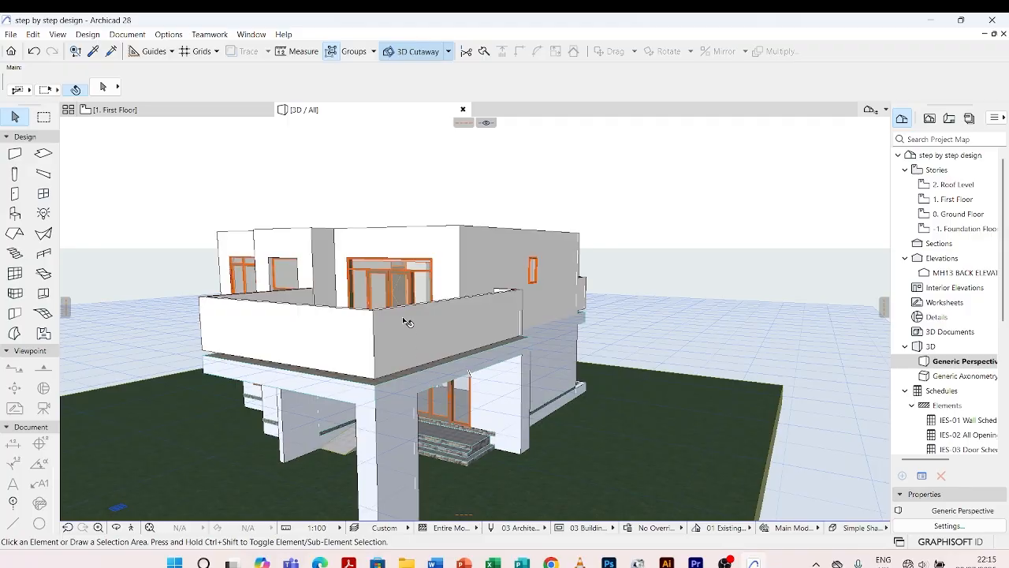
Move the canopy's side parapet wall above the entrance steps 150 mm down onto the edge of the slab
{"action": "left_click", "coordinate": [406, 313]}
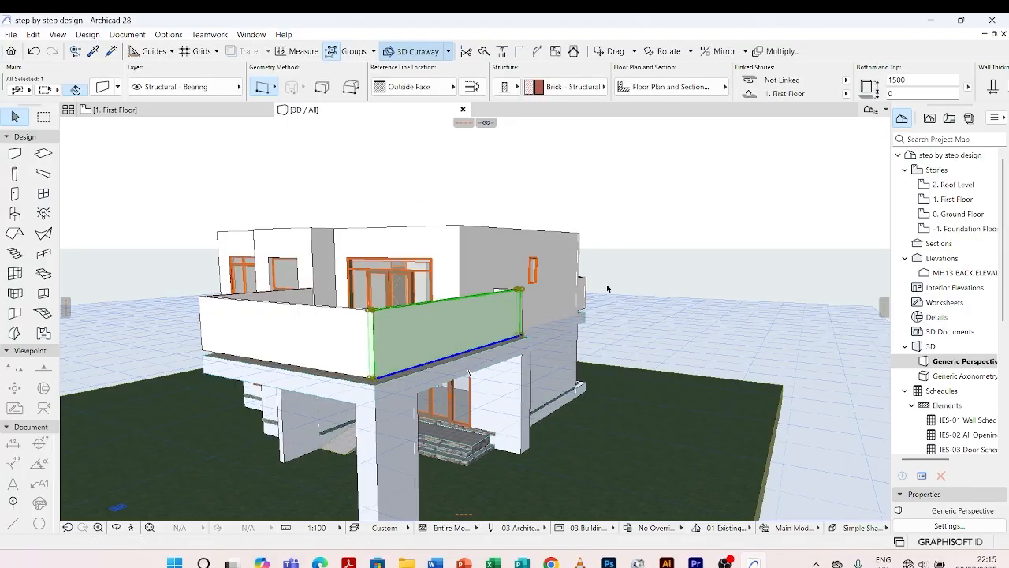
{"action": "scroll", "coordinate": [378, 394], "scroll_direction": "up", "scroll_amount": 5}
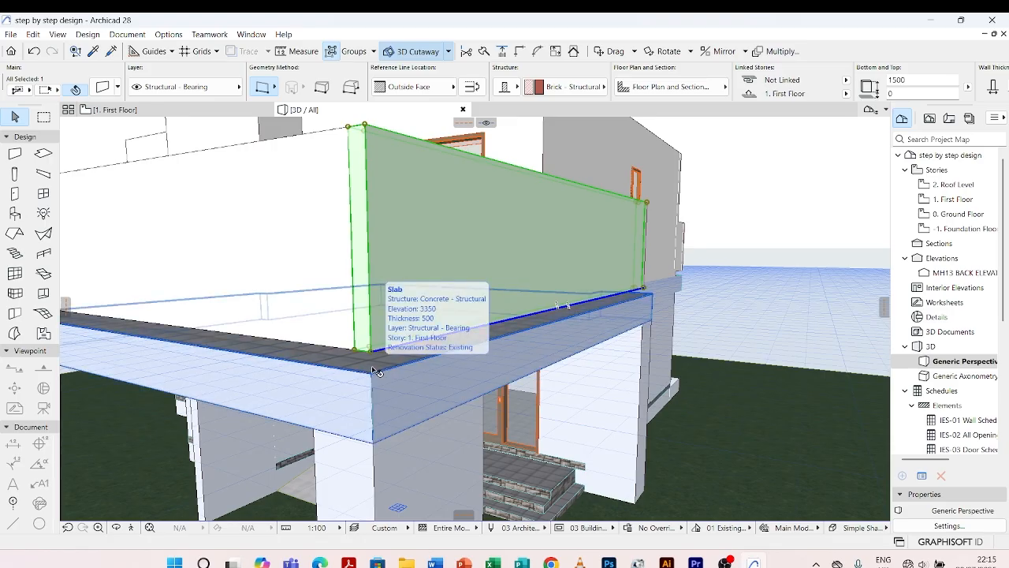
{"action": "key", "text": "ctrl+d"}
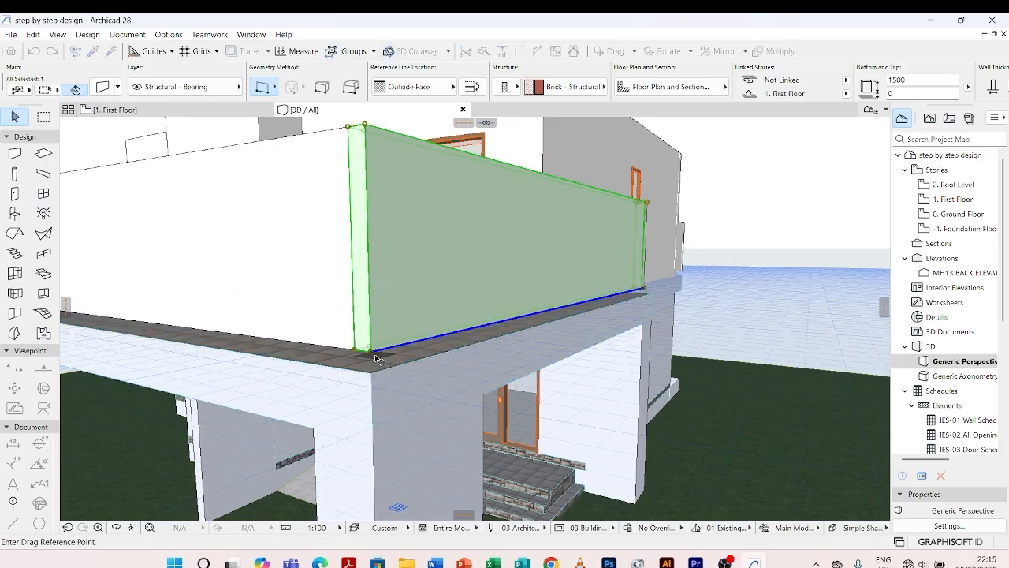
{"action": "left_click", "coordinate": [375, 357]}
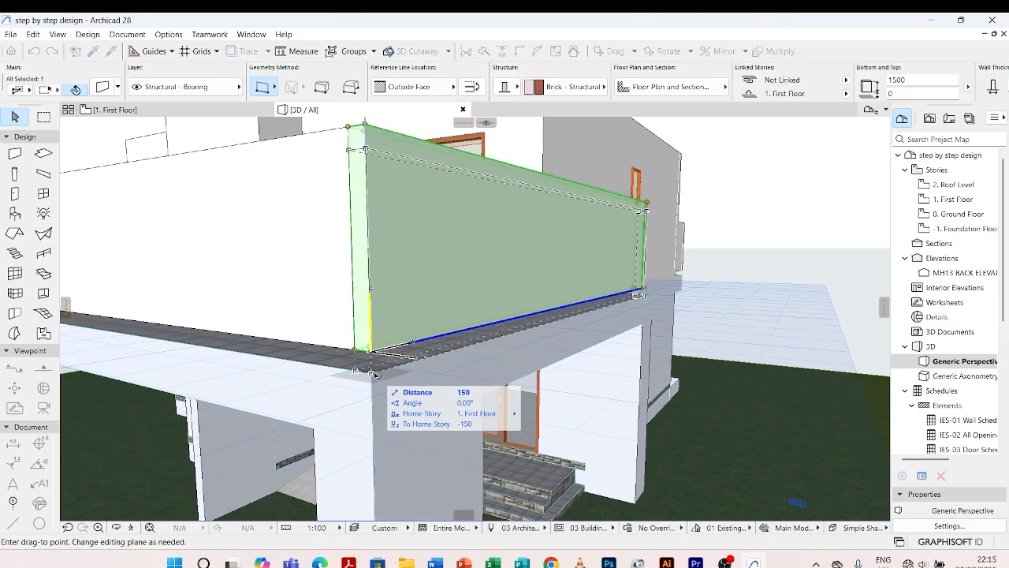
{"action": "left_click", "coordinate": [395, 372]}
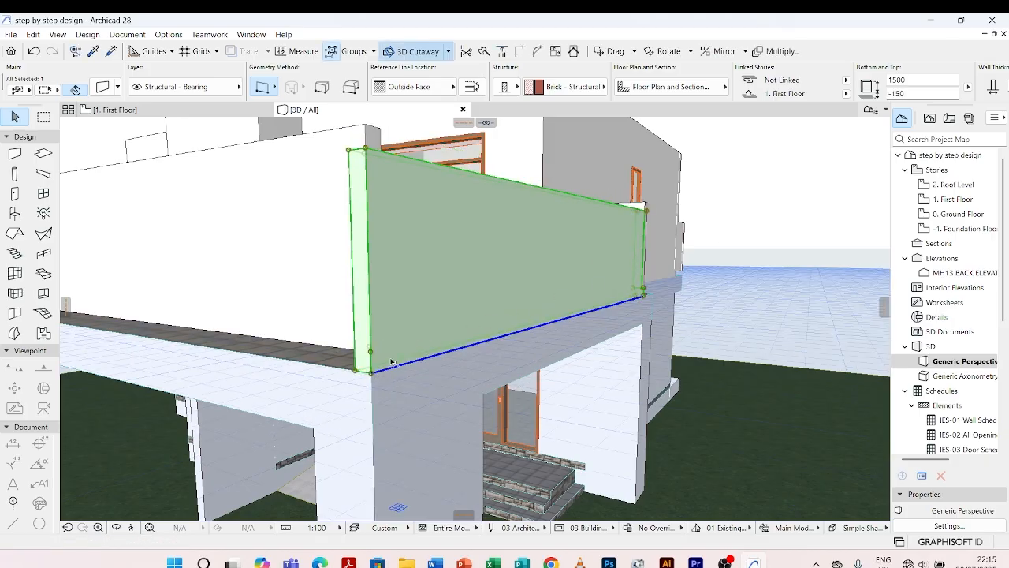
Set the height of the moved side parapet wall to 200 mm
{"action": "middle_click_drag", "start_coordinate": [392, 362], "coordinate": [440, 215], "text": "shift"}
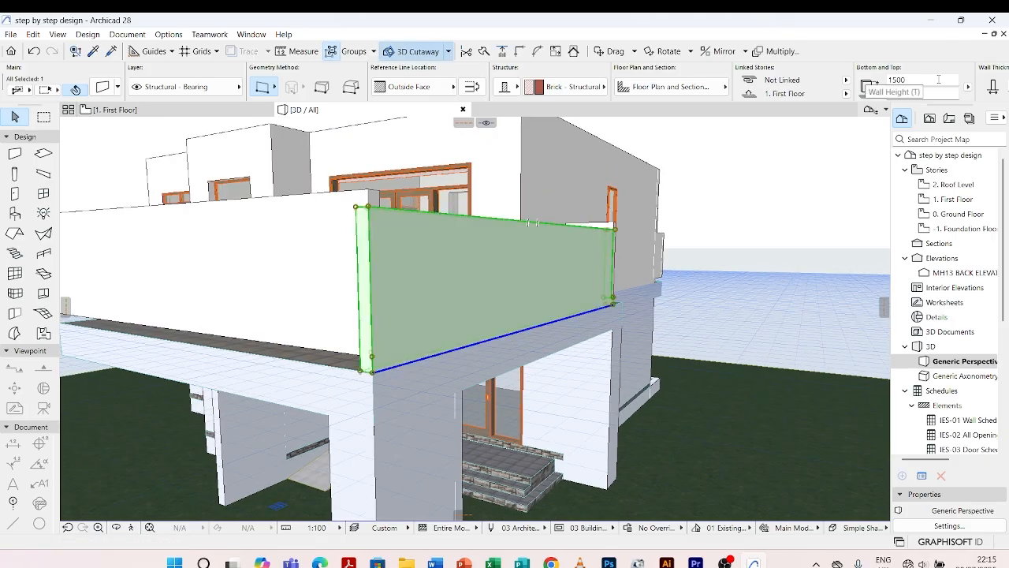
{"action": "left_click", "coordinate": [906, 80]}
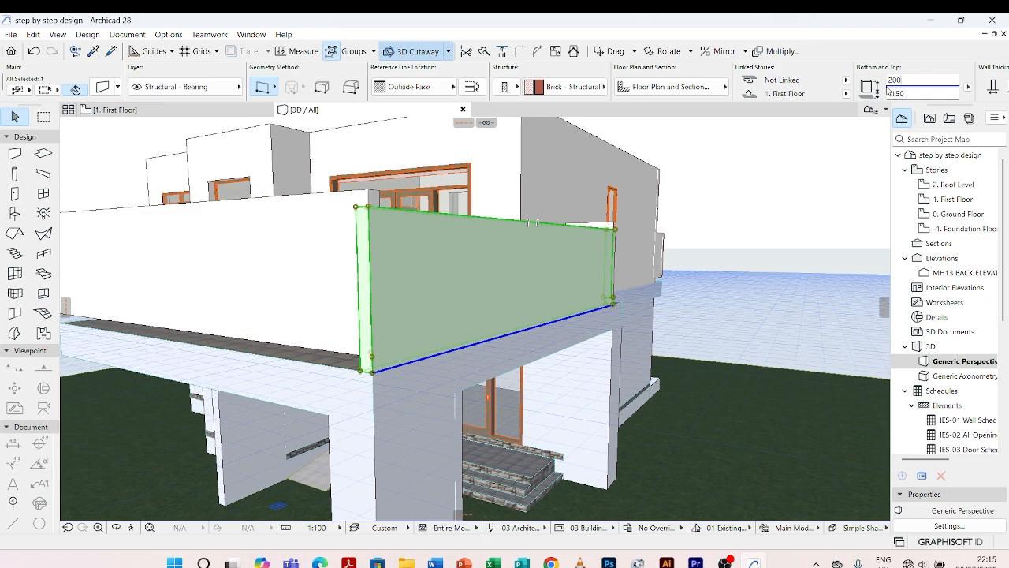
{"action": "key", "text": "Return"}
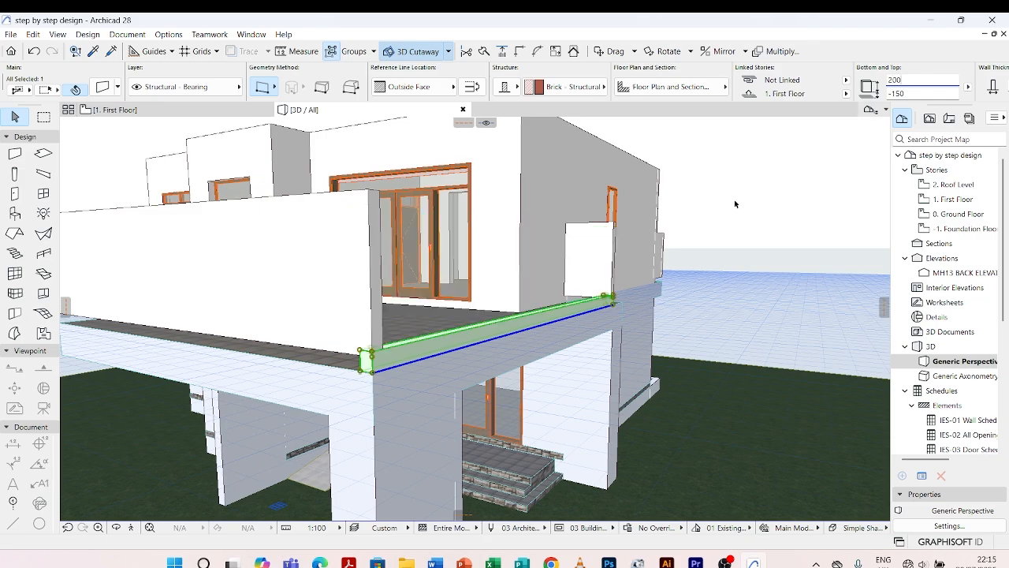
{"action": "left_click", "coordinate": [687, 261]}
{"action": "scroll", "coordinate": [681, 266], "scroll_direction": "down", "scroll_amount": 5}
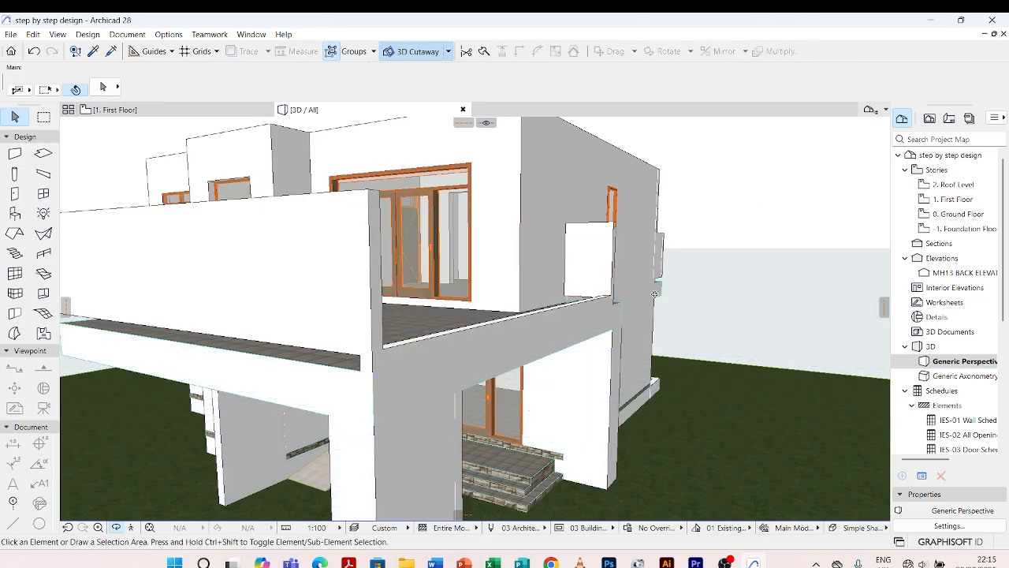
Set the height of the side parapet wall above the entrance steps to 100 mm
{"action": "middle_click_drag", "start_coordinate": [682, 311], "coordinate": [560, 335], "text": "shift"}
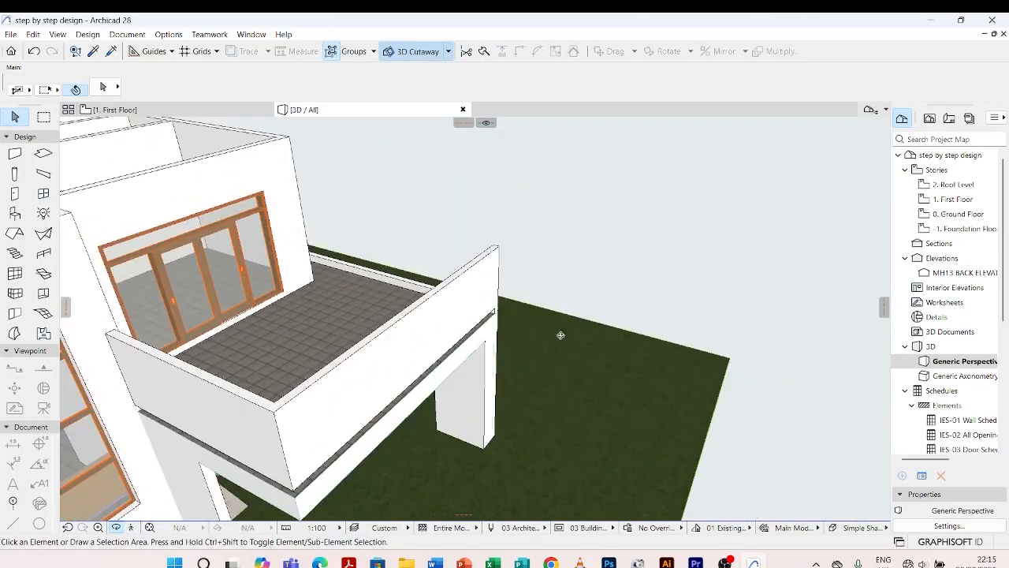
{"action": "scroll", "coordinate": [387, 285], "scroll_direction": "up", "scroll_amount": 5}
{"action": "left_click", "coordinate": [403, 277]}
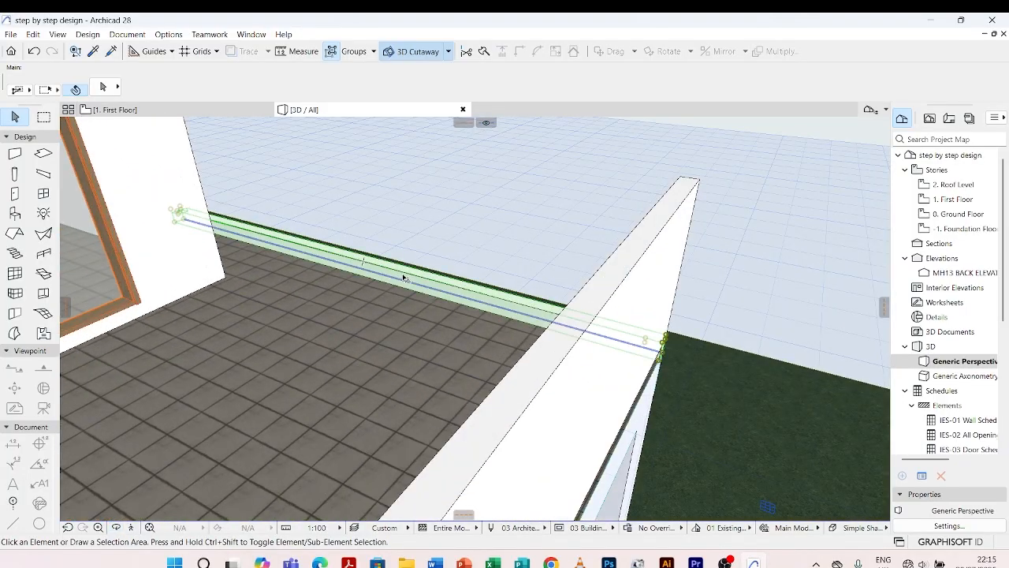
{"action": "scroll", "coordinate": [832, 72], "scroll_direction": "down", "scroll_amount": 2}
{"action": "left_click", "coordinate": [791, 80]}
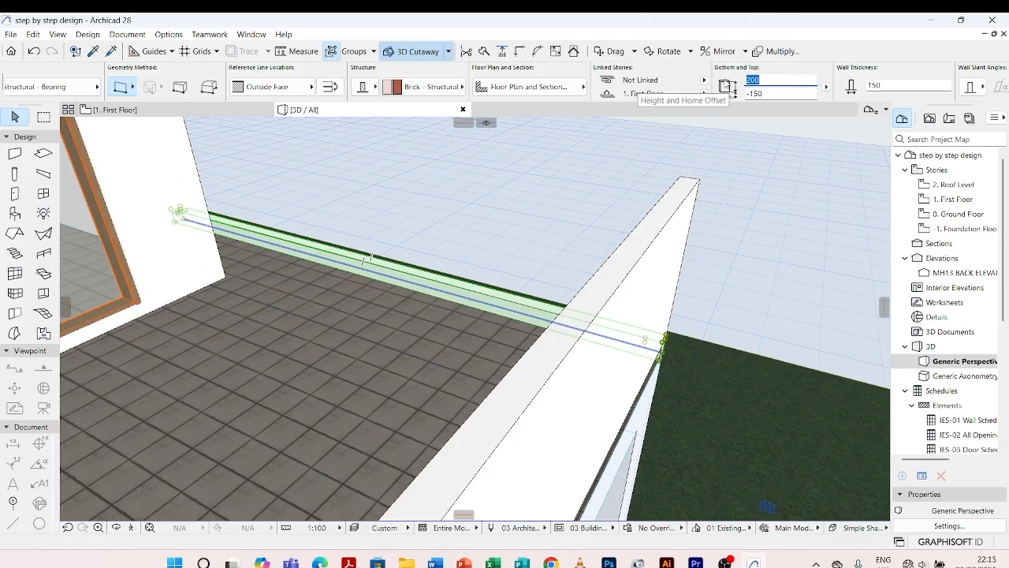
{"action": "type", "text": "1"}
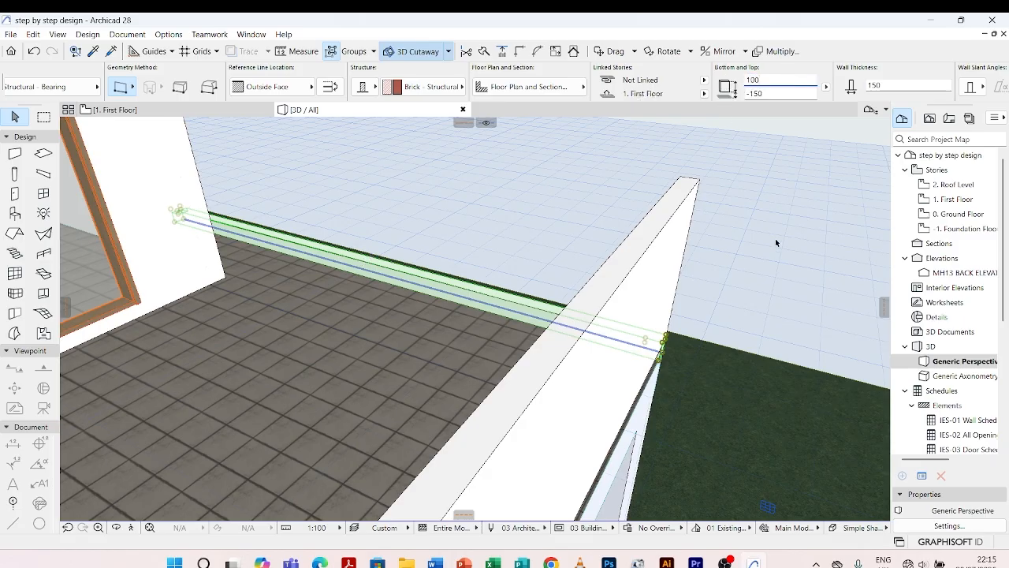
{"action": "left_click", "coordinate": [775, 242]}
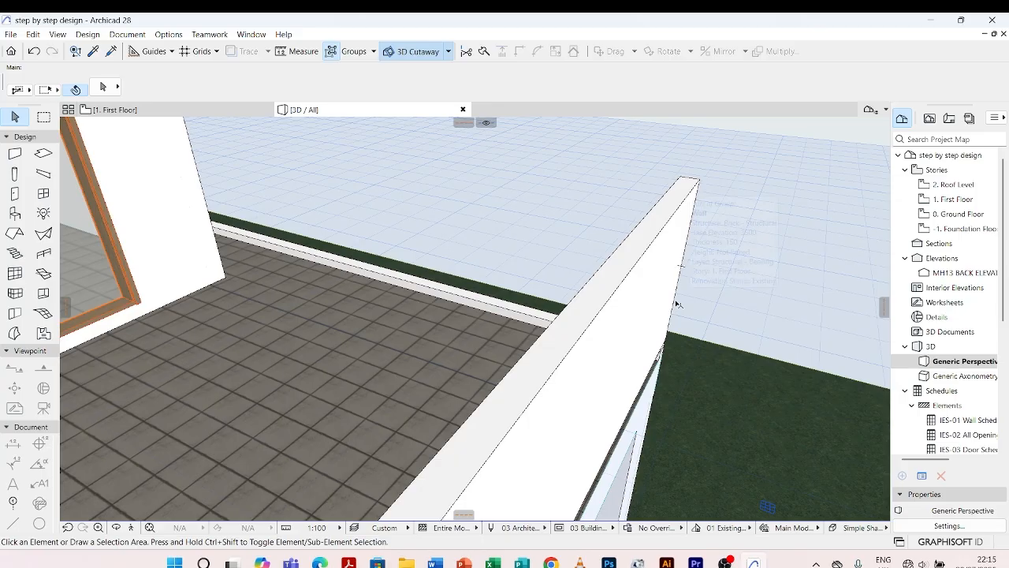
Pick up the low side wall's settings and transfer them to the other parapet walls around the large front canopy
{"action": "scroll", "coordinate": [642, 300], "scroll_direction": "down", "scroll_amount": 4}
{"action": "middle_click_drag", "start_coordinate": [594, 298], "coordinate": [340, 285], "text": "shift"}
{"action": "middle_click_drag", "start_coordinate": [492, 353], "coordinate": [520, 331], "text": "shift"}
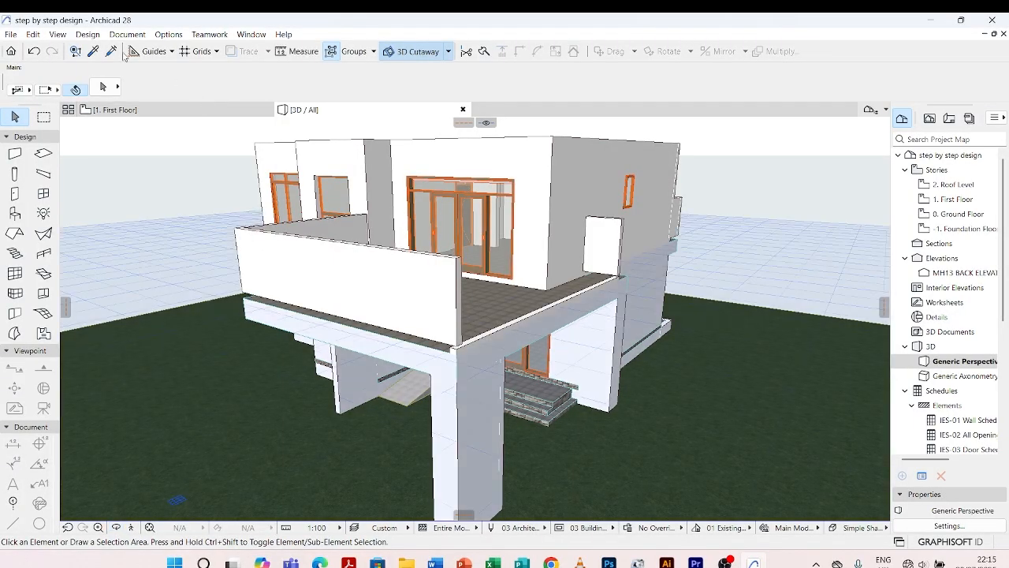
{"action": "left_click", "coordinate": [94, 50]}
{"action": "scroll", "coordinate": [473, 334], "scroll_direction": "up", "scroll_amount": 3}
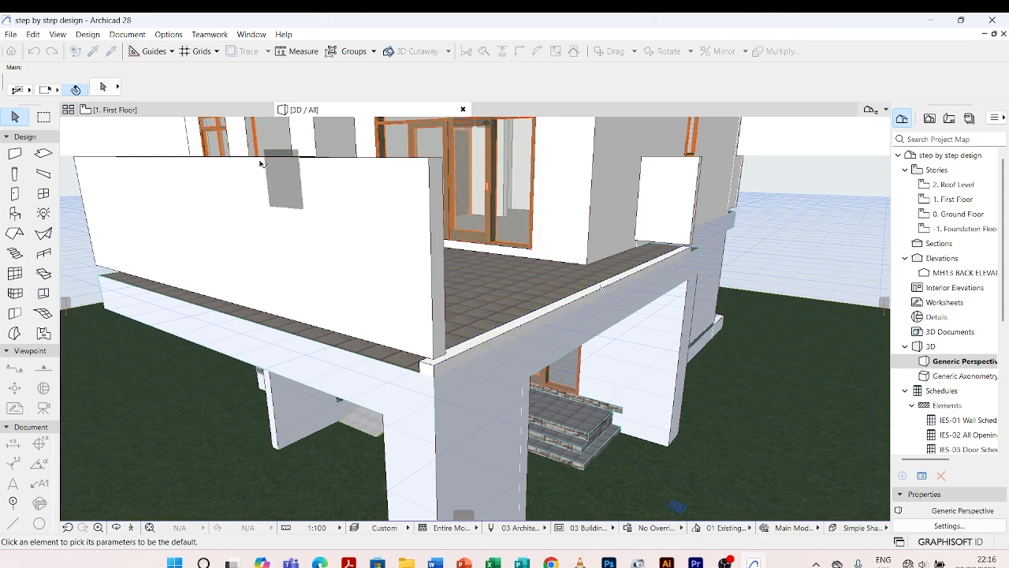
{"action": "key", "text": "Escape"}
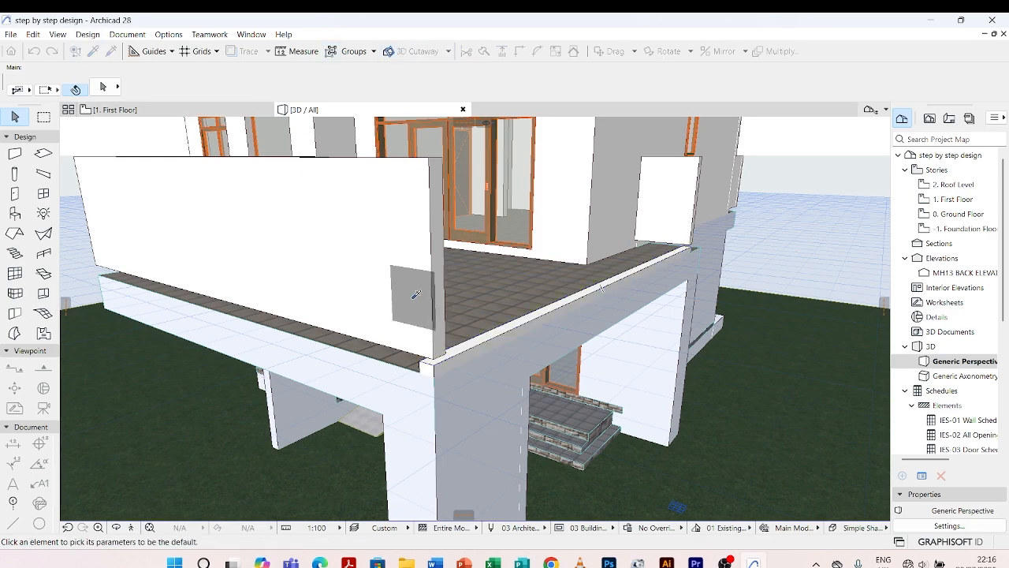
{"action": "left_click", "coordinate": [600, 286]}
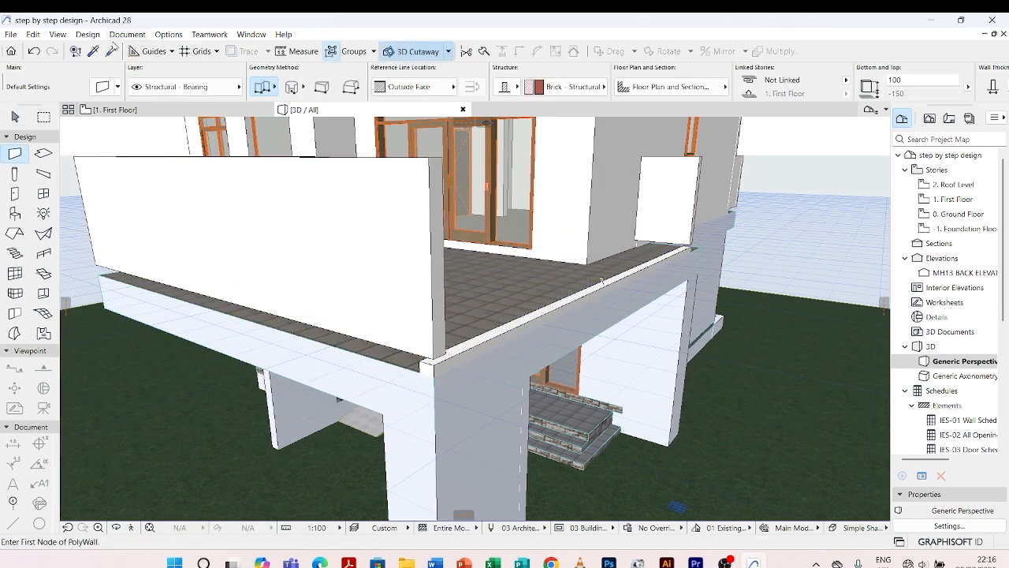
{"action": "left_click", "coordinate": [112, 53]}
{"action": "left_click", "coordinate": [298, 166]}
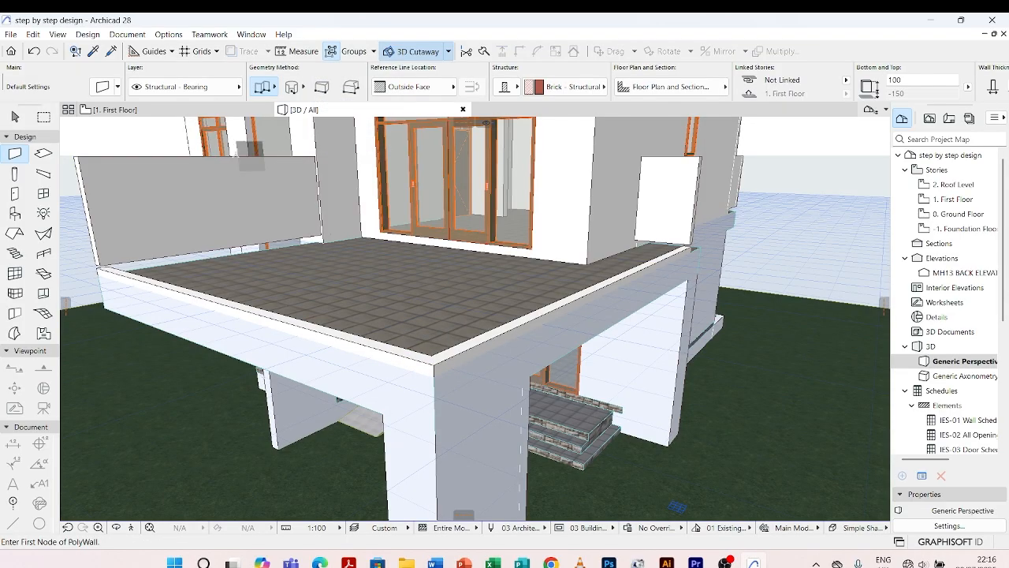
{"action": "left_click", "coordinate": [111, 51]}
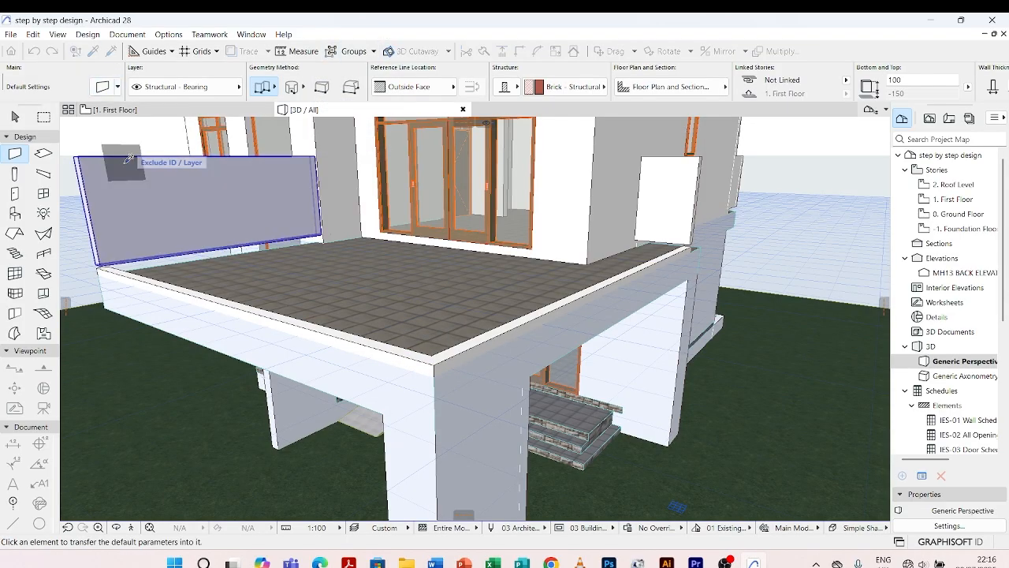
{"action": "left_click", "coordinate": [124, 163]}
{"action": "left_click", "coordinate": [112, 53]}
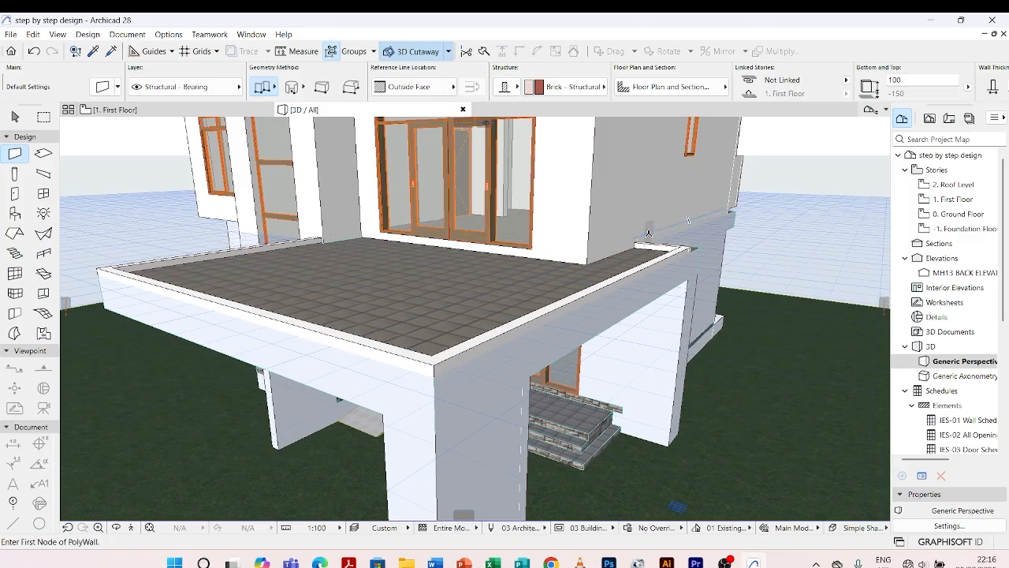
Move the short end parapet wall of the front canopy outward to the outer corner of the slab
{"action": "scroll", "coordinate": [641, 247], "scroll_direction": "down", "scroll_amount": 3}
{"action": "middle_click_drag", "start_coordinate": [685, 286], "coordinate": [405, 300], "text": "shift"}
{"action": "scroll", "coordinate": [405, 300], "scroll_direction": "down", "scroll_amount": 5}
{"action": "scroll", "coordinate": [406, 299], "scroll_direction": "up", "scroll_amount": 10}
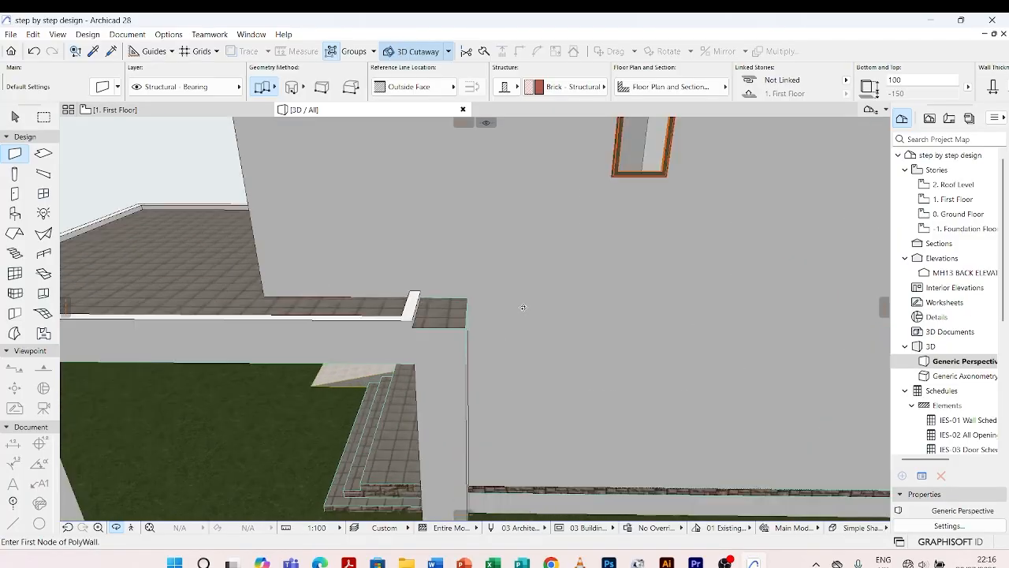
{"action": "middle_click_drag", "start_coordinate": [506, 317], "coordinate": [465, 328], "text": "shift"}
{"action": "scroll", "coordinate": [356, 334], "scroll_direction": "up", "scroll_amount": 3}
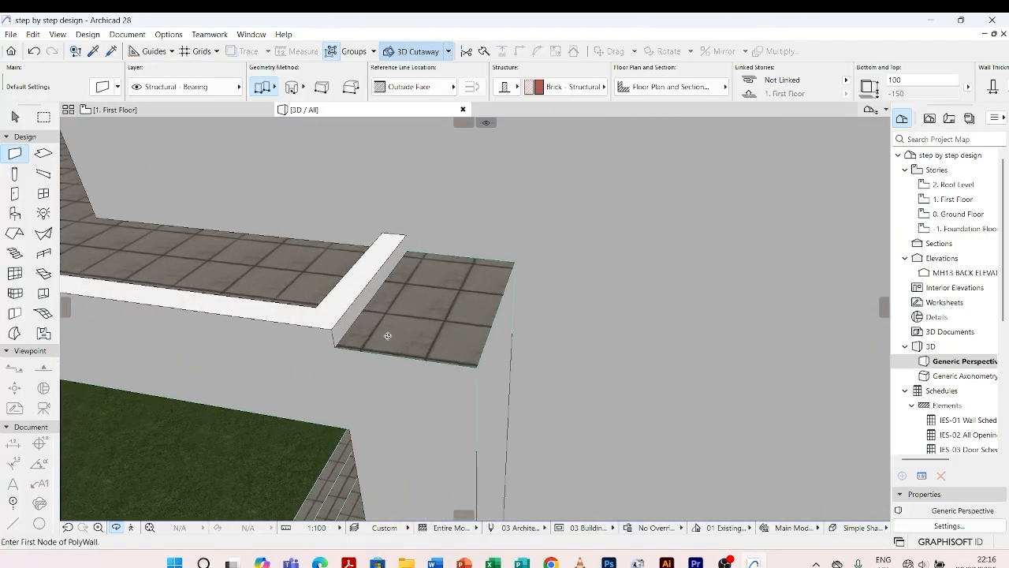
{"action": "key", "text": "Escape"}
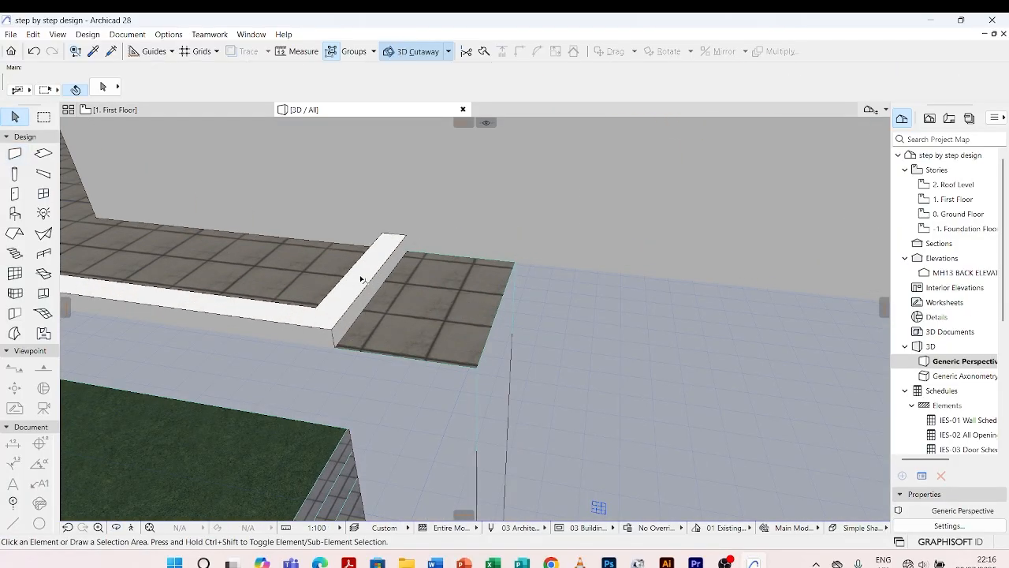
{"action": "left_click", "coordinate": [368, 286]}
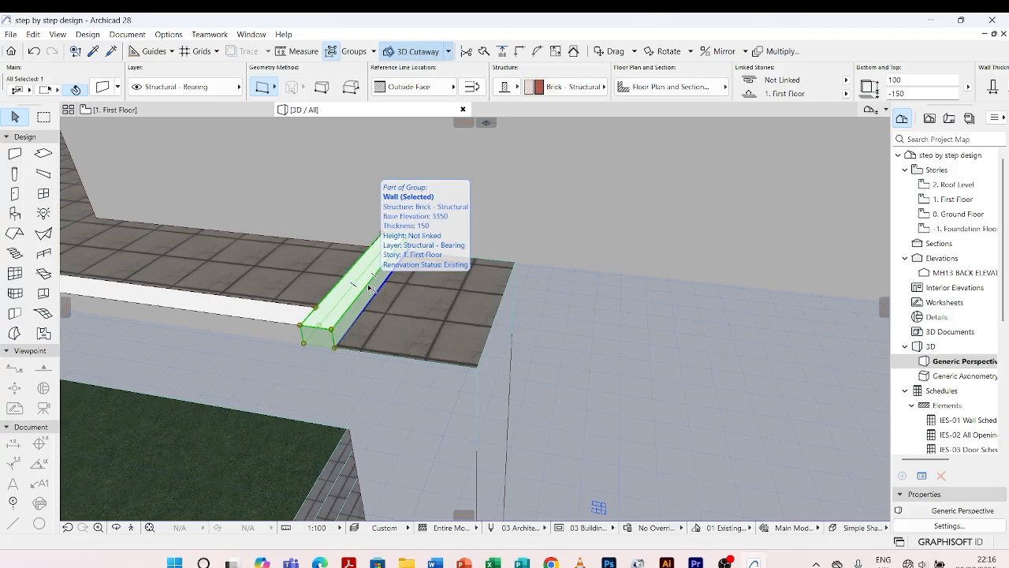
{"action": "key", "text": "ctrl+d"}
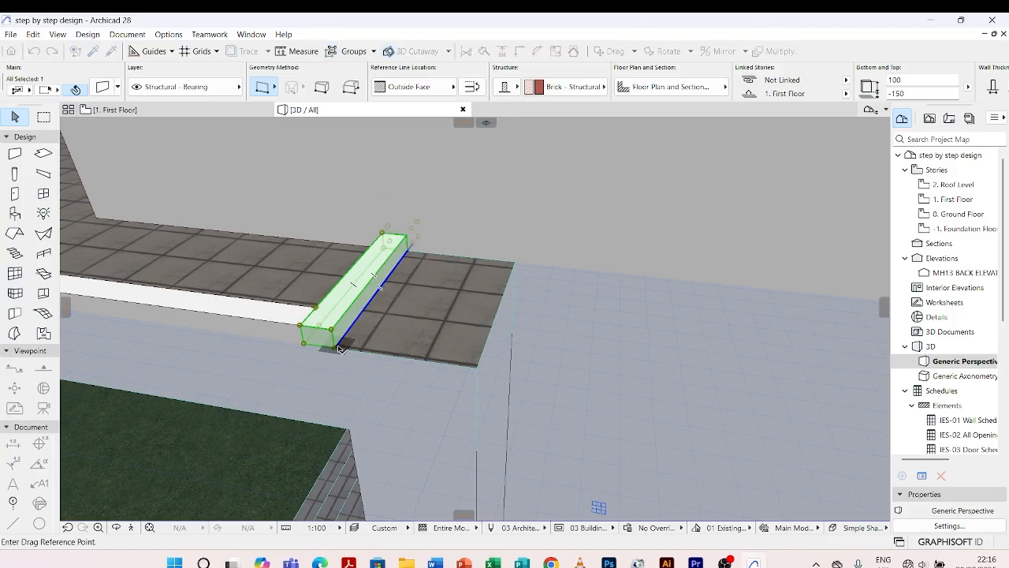
{"action": "left_click", "coordinate": [337, 349]}
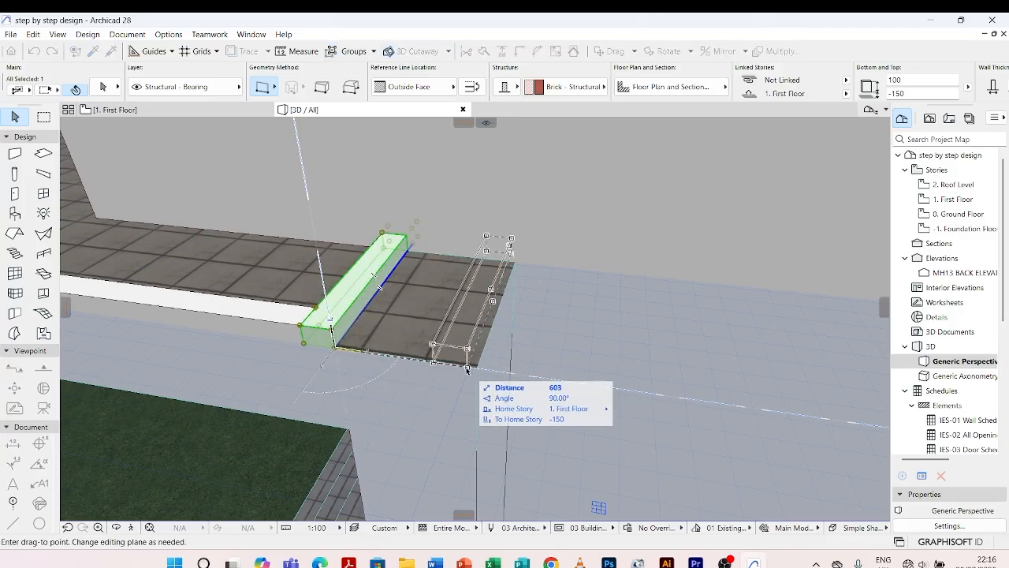
{"action": "left_click", "coordinate": [475, 367]}
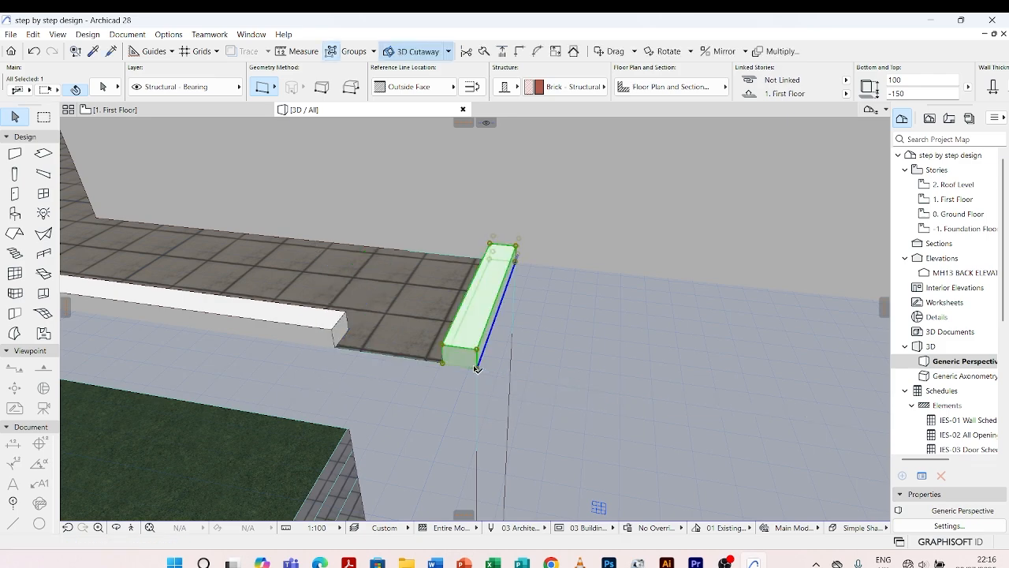
Extend the long side parapet wall so it meets the moved end wall at the slab's corner
{"action": "left_click", "coordinate": [302, 329], "text": "shift"}
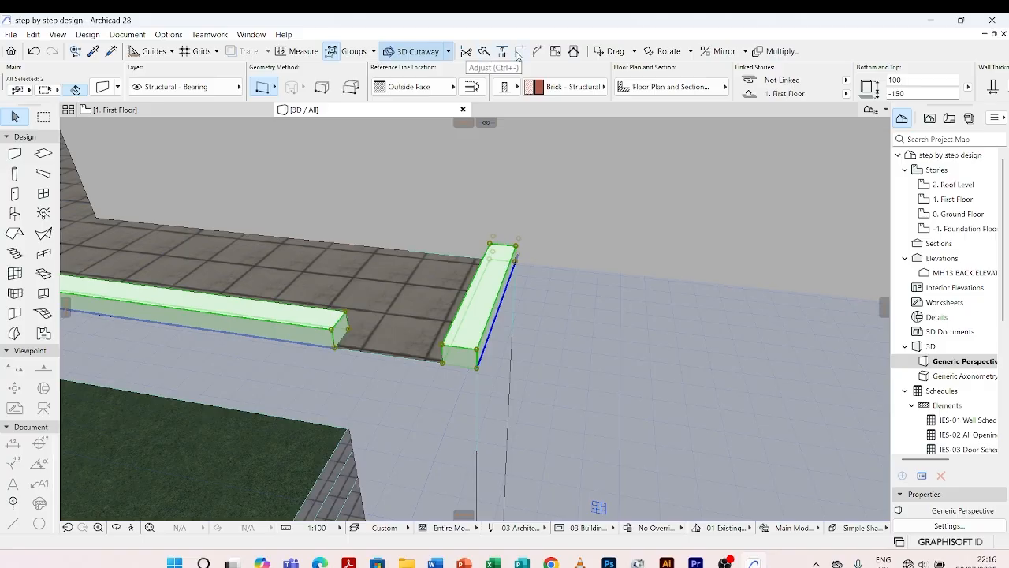
{"action": "left_click", "coordinate": [518, 52]}
{"action": "key", "text": "Escape"}
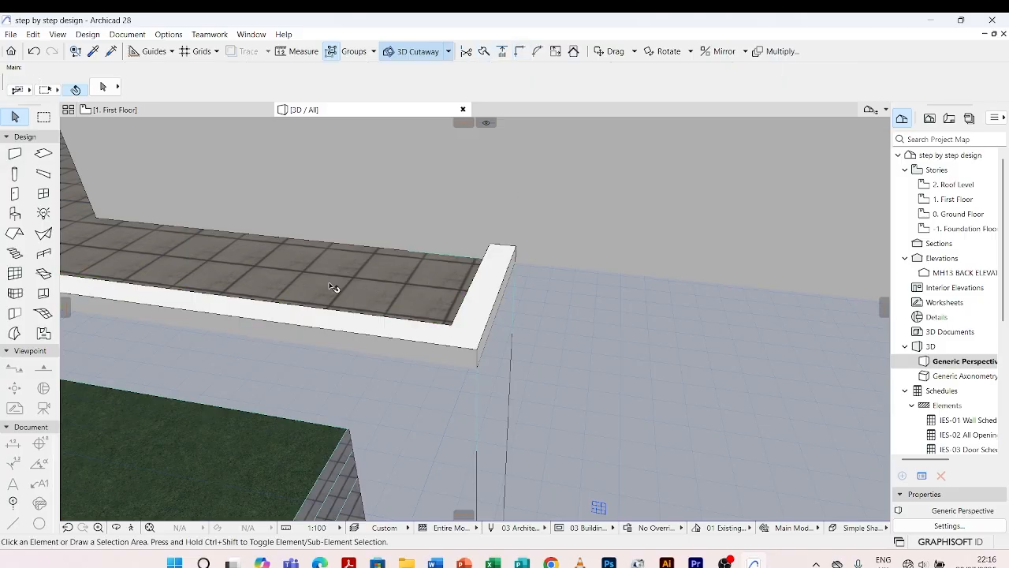
Pick up the low end parapet wall's settings and transfer them to the long and far end parapet walls of the canopy above the entrance steps
{"action": "scroll", "coordinate": [333, 286], "scroll_direction": "down", "scroll_amount": 5}
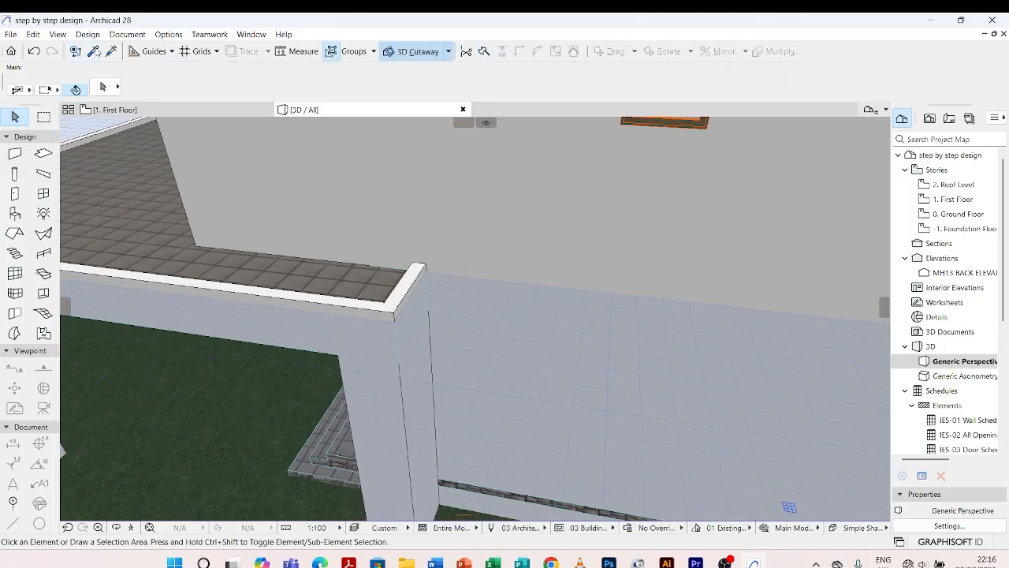
{"action": "left_click", "coordinate": [94, 51]}
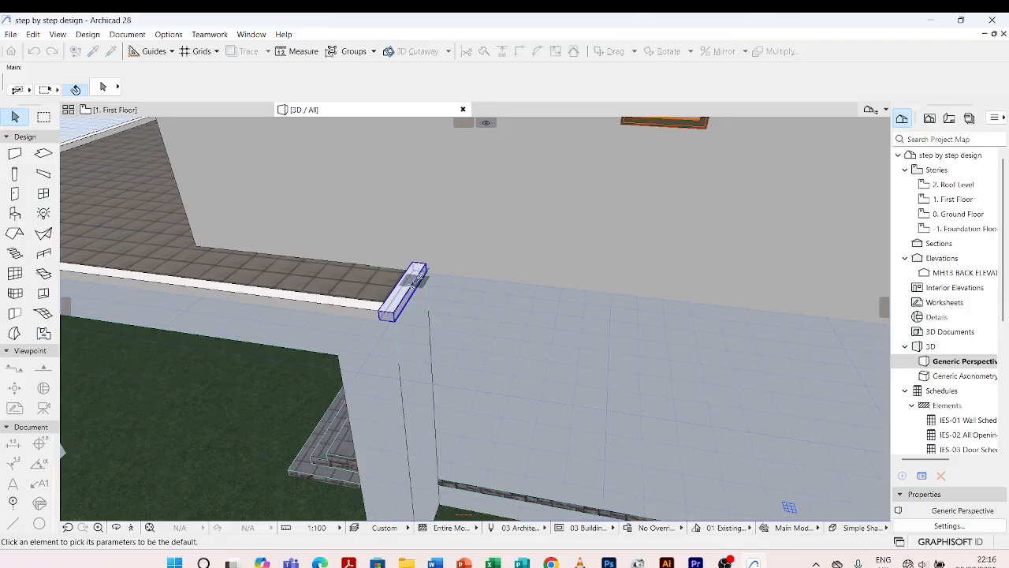
{"action": "left_click", "coordinate": [418, 276]}
{"action": "scroll", "coordinate": [418, 276], "scroll_direction": "down", "scroll_amount": 6}
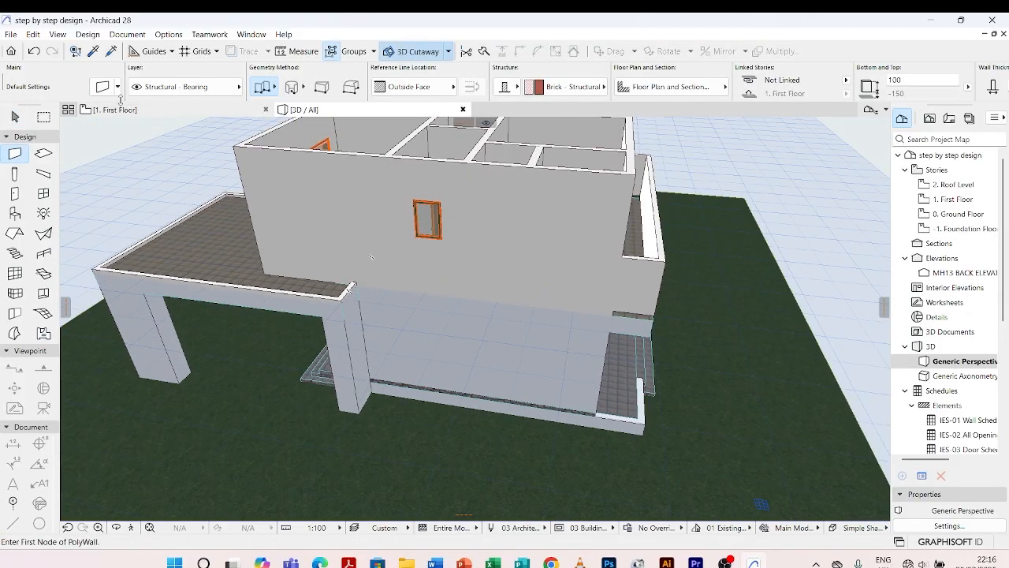
{"action": "left_click", "coordinate": [110, 51]}
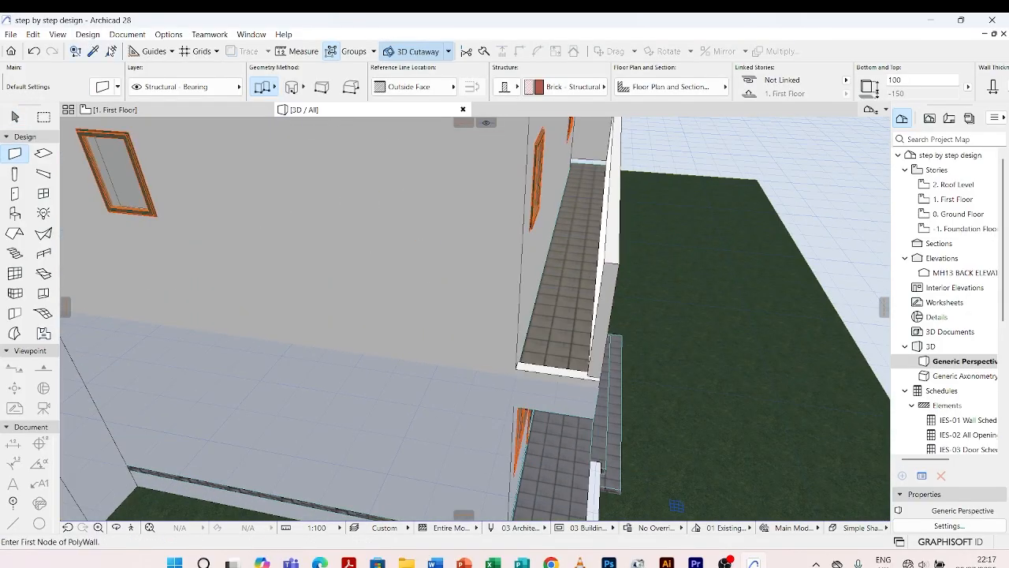
{"action": "left_click", "coordinate": [111, 51]}
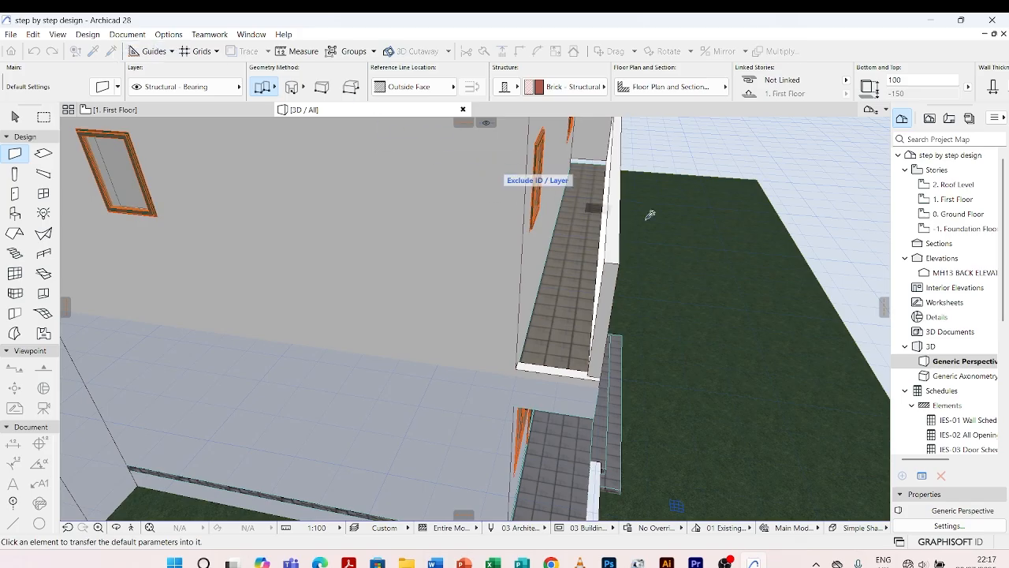
{"action": "left_click", "coordinate": [629, 256]}
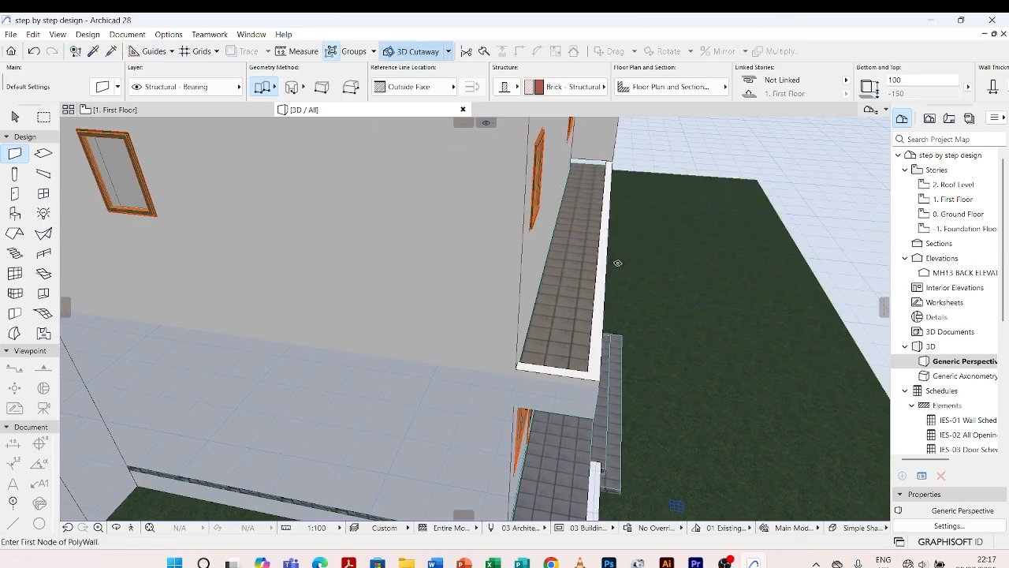
{"action": "left_click", "coordinate": [110, 51]}
{"action": "scroll", "coordinate": [467, 329], "scroll_direction": "down", "scroll_amount": 2}
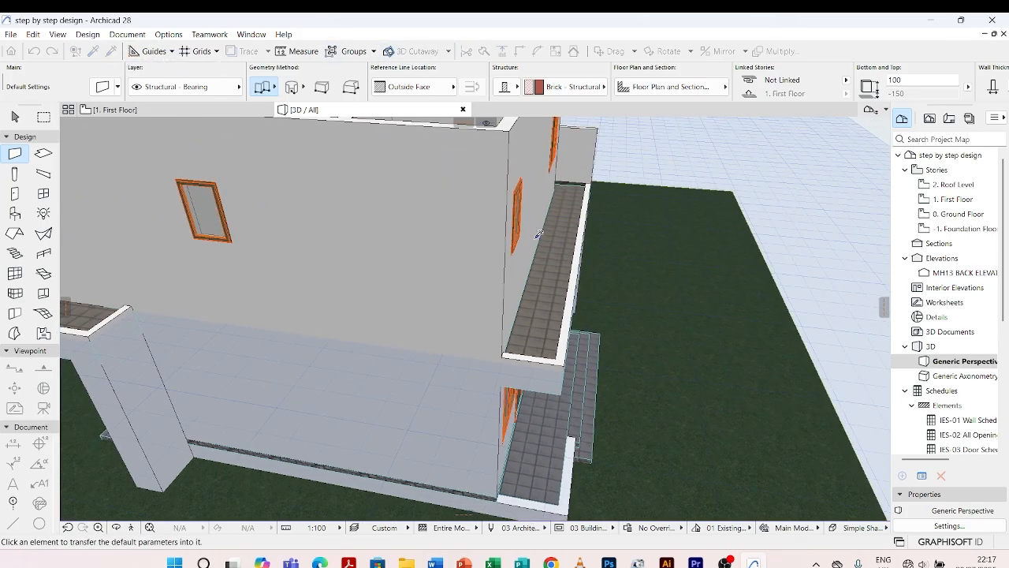
{"action": "left_click", "coordinate": [585, 132]}
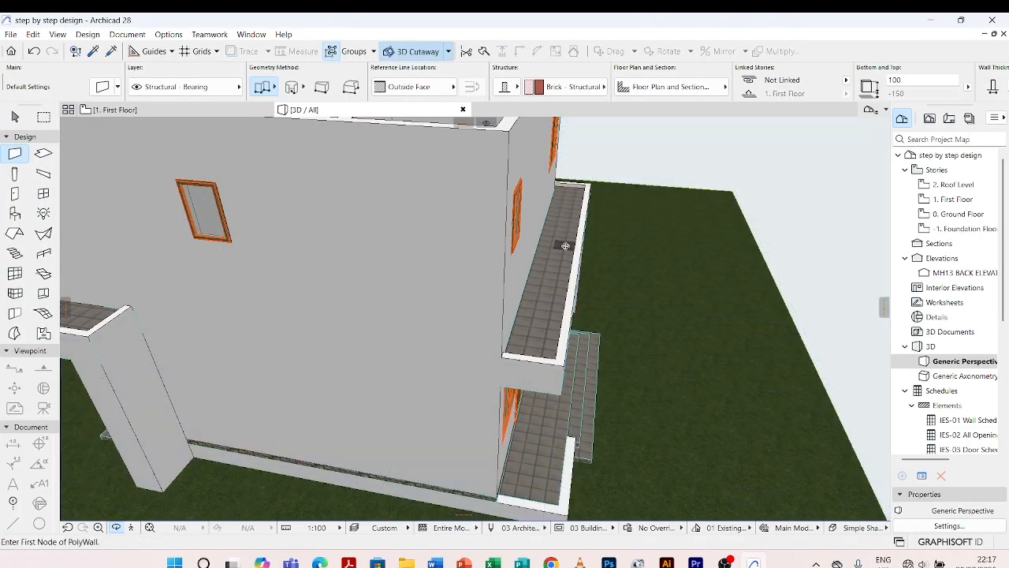
Examine the parapet walls around both canopies and the house exterior from several sides, including the large canopy's corner
{"action": "scroll", "coordinate": [563, 246], "scroll_direction": "down", "scroll_amount": 2}
{"action": "middle_click_drag", "start_coordinate": [615, 272], "coordinate": [404, 253], "text": "shift"}
{"action": "scroll", "coordinate": [404, 252], "scroll_direction": "down", "scroll_amount": 2}
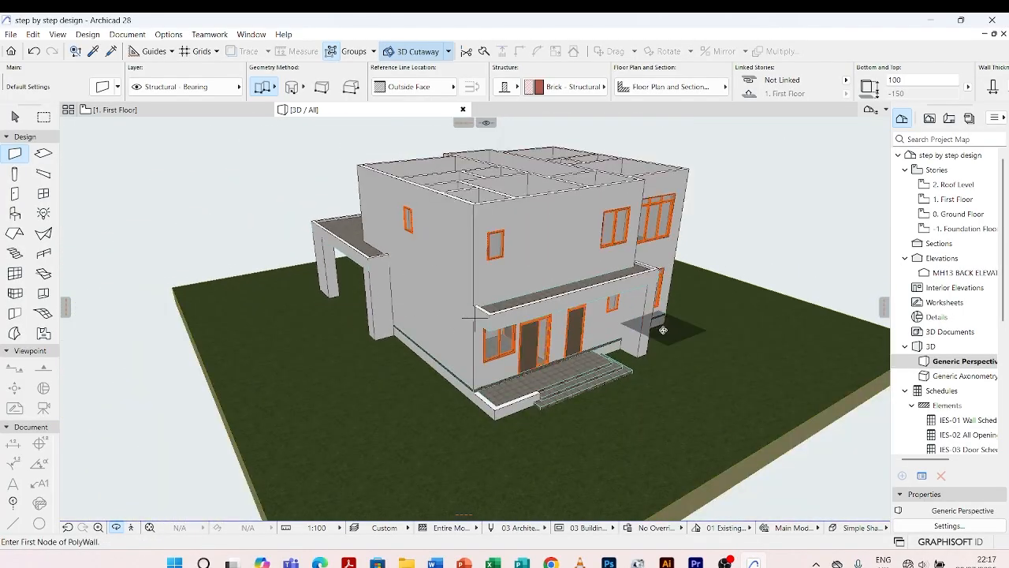
{"action": "mouse_move", "coordinate": [662, 331]}
{"action": "middle_mouse_down", "text": "shift"}
{"action": "mouse_move", "coordinate": [339, 295]}
{"action": "mouse_move", "coordinate": [335, 306]}
{"action": "mouse_move", "coordinate": [643, 316]}
{"action": "middle_mouse_up", "text": "shift"}
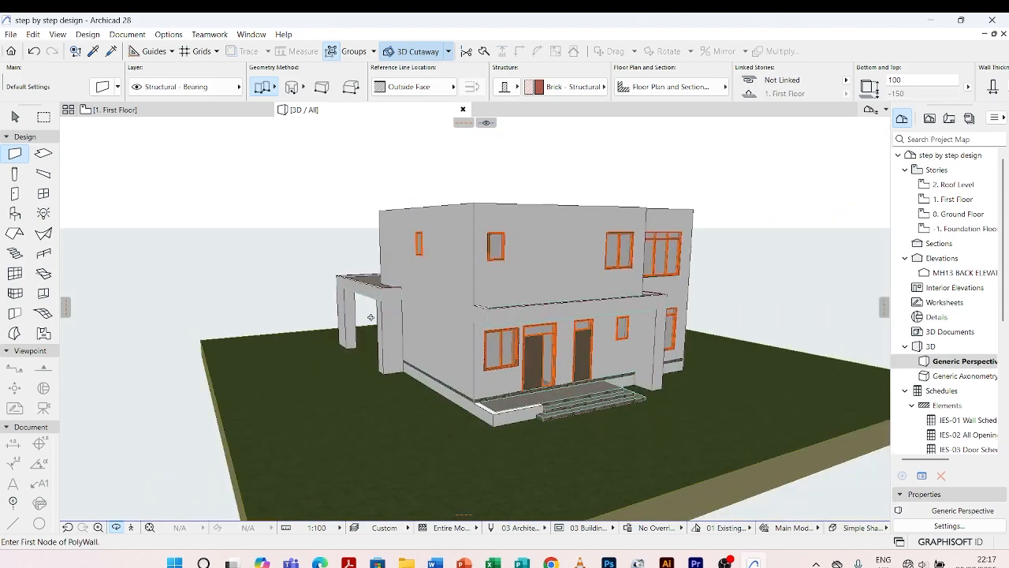
{"action": "mouse_move", "coordinate": [372, 318]}
{"action": "middle_mouse_down", "text": "shift"}
{"action": "mouse_move", "coordinate": [601, 317]}
{"action": "mouse_move", "coordinate": [262, 328]}
{"action": "middle_mouse_up", "text": "shift"}
{"action": "middle_click_drag", "start_coordinate": [446, 341], "coordinate": [298, 334], "text": "shift"}
{"action": "scroll", "coordinate": [479, 331], "scroll_direction": "down", "scroll_amount": 2}
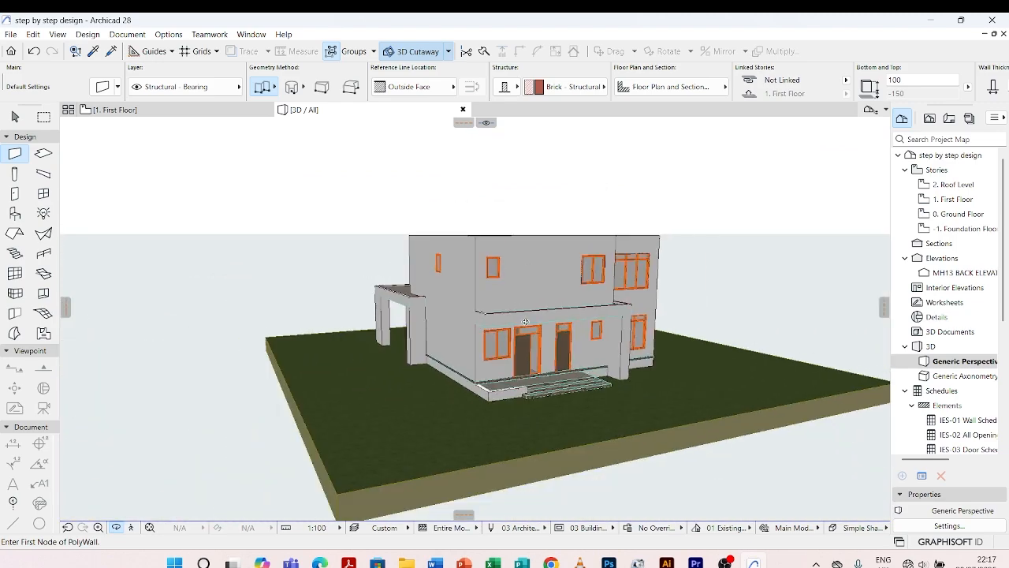
{"action": "middle_click_drag", "start_coordinate": [689, 319], "coordinate": [536, 375], "text": "shift"}
{"action": "scroll", "coordinate": [640, 368], "scroll_direction": "up", "scroll_amount": 4}
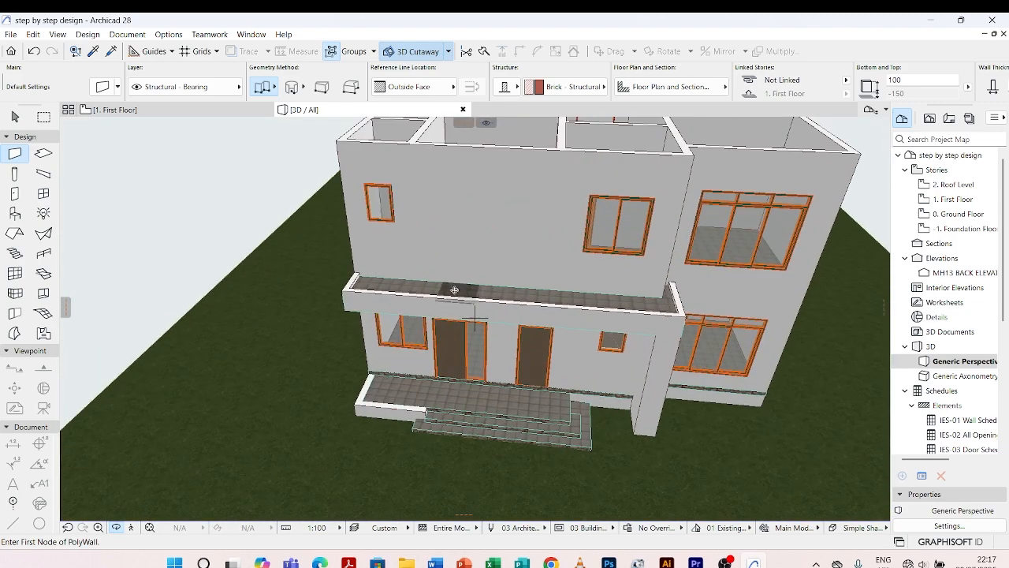
{"action": "scroll", "coordinate": [656, 369], "scroll_direction": "down", "scroll_amount": 2}
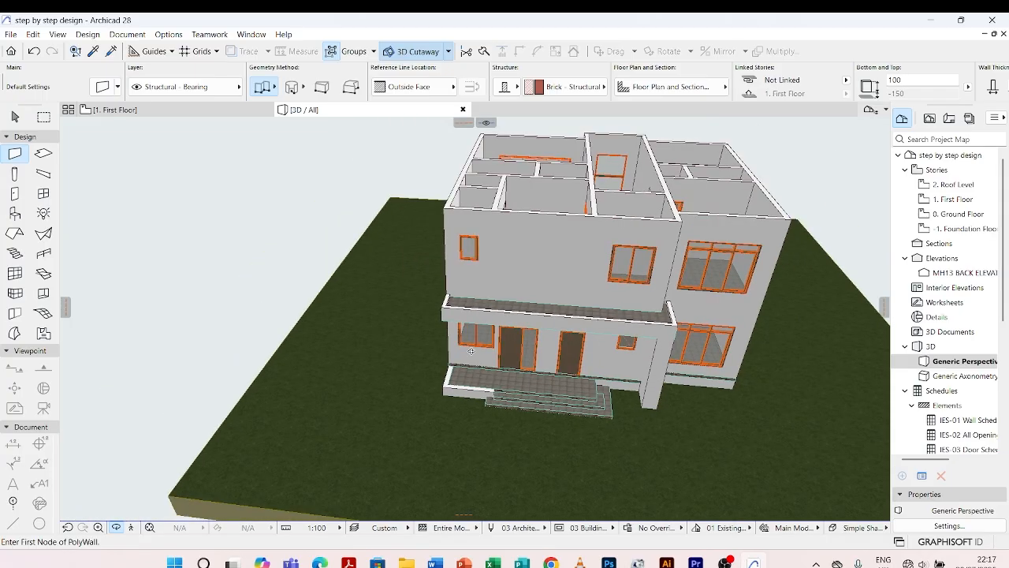
{"action": "middle_click_drag", "start_coordinate": [656, 369], "coordinate": [795, 338], "text": "shift"}
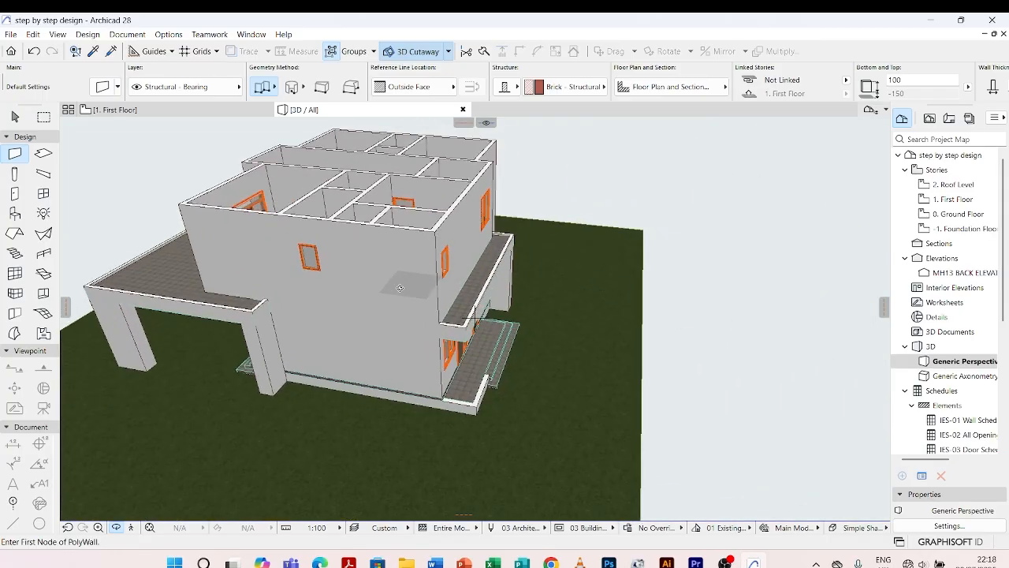
{"action": "scroll", "coordinate": [637, 305], "scroll_direction": "up", "scroll_amount": 4}
{"action": "scroll", "coordinate": [637, 305], "scroll_direction": "down", "scroll_amount": 4}
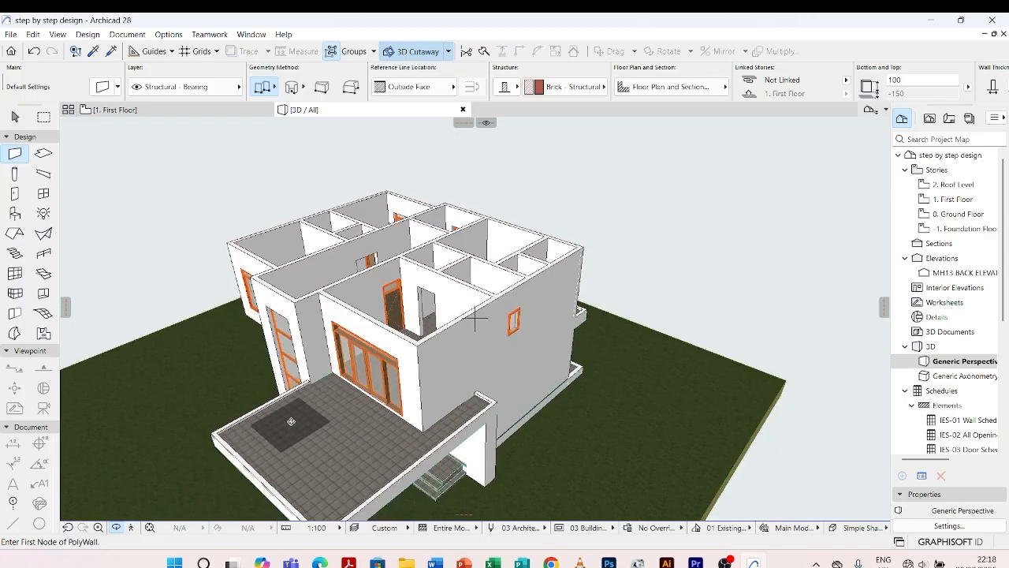
{"action": "scroll", "coordinate": [346, 439], "scroll_direction": "up", "scroll_amount": 3}
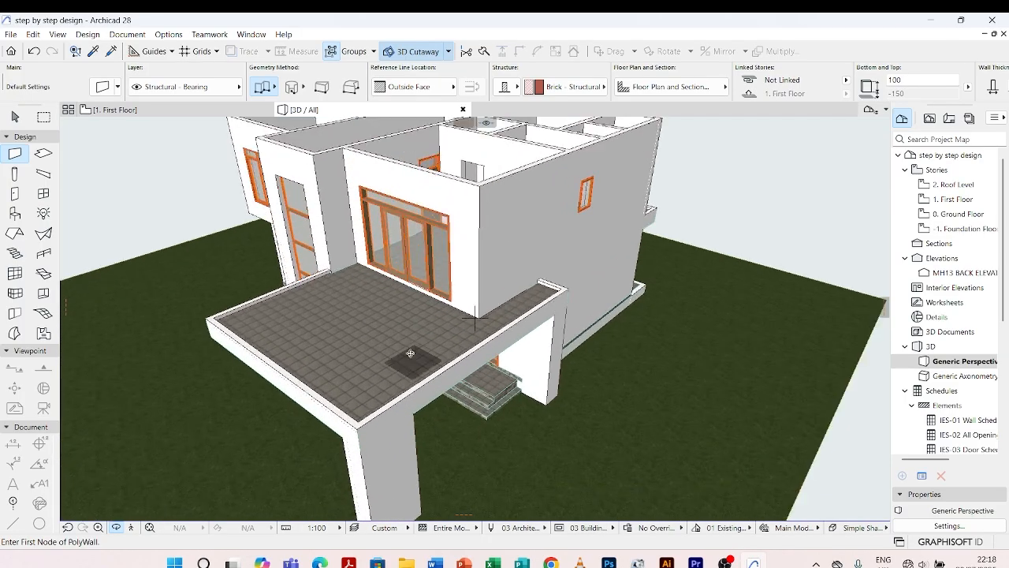
{"action": "scroll", "coordinate": [392, 438], "scroll_direction": "down", "scroll_amount": 1}
{"action": "scroll", "coordinate": [522, 298], "scroll_direction": "up", "scroll_amount": 3}
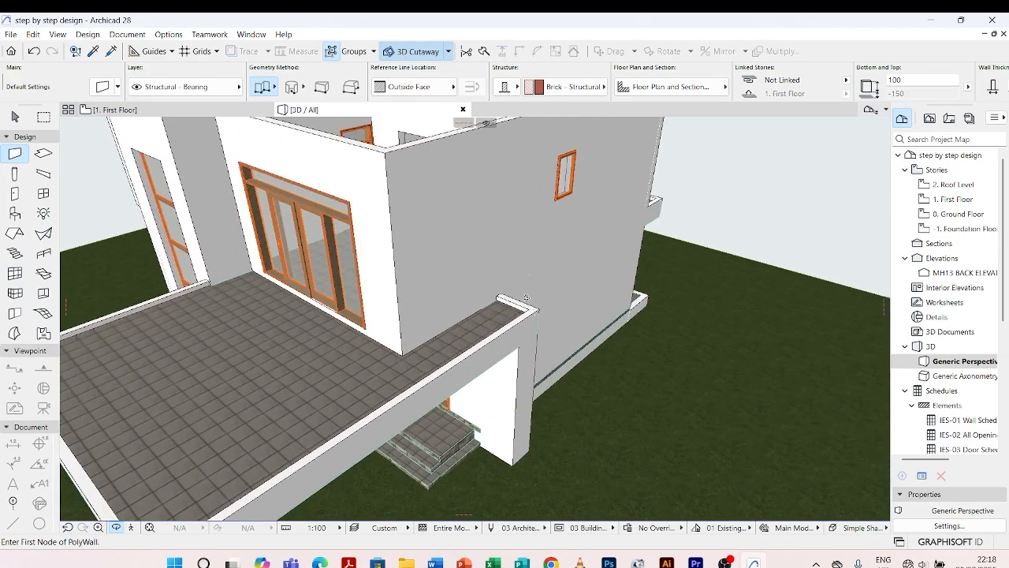
{"action": "scroll", "coordinate": [527, 328], "scroll_direction": "down", "scroll_amount": 5}
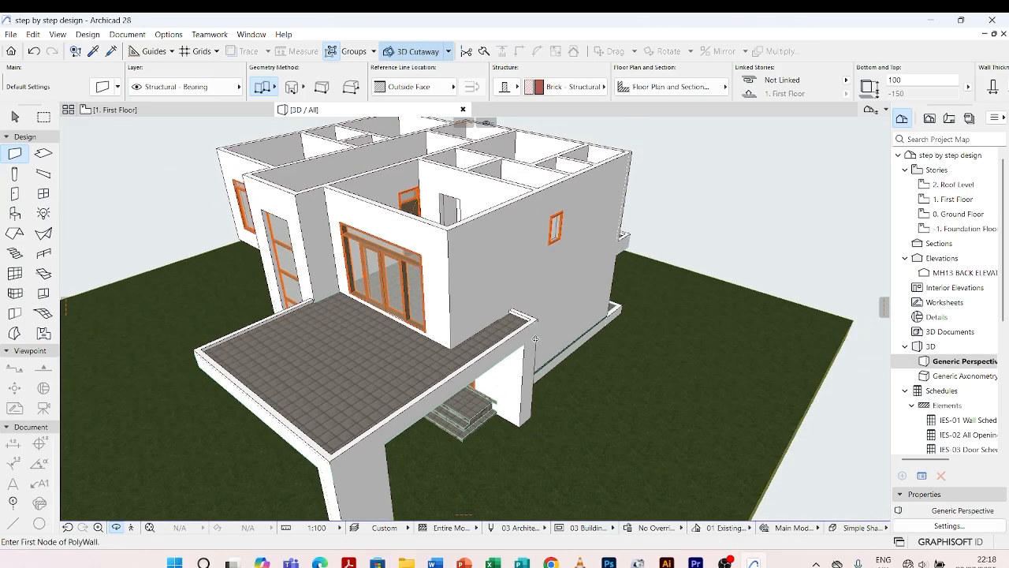
{"action": "middle_click_drag", "start_coordinate": [335, 412], "coordinate": [516, 348], "text": "shift"}
Set the bottom surface of the overhanging first-floor slab above the ground-floor window to Paint - Glossy White
{"action": "scroll", "coordinate": [521, 345], "scroll_direction": "up", "scroll_amount": 3}
{"action": "scroll", "coordinate": [221, 351], "scroll_direction": "up", "scroll_amount": 5}
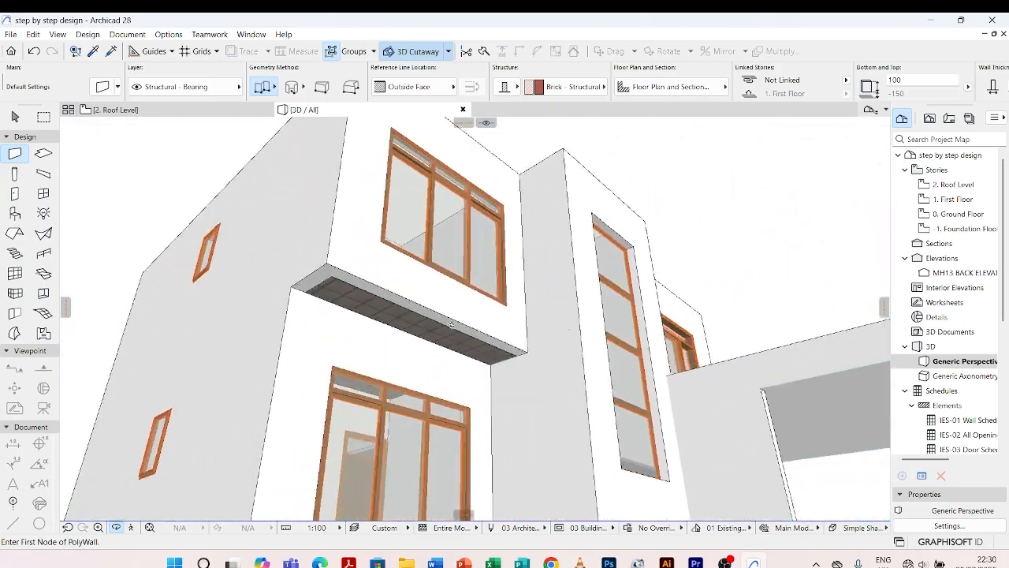
{"action": "middle_click_drag", "start_coordinate": [452, 324], "coordinate": [454, 326], "text": "shift"}
{"action": "middle_click_drag", "start_coordinate": [245, 294], "coordinate": [392, 282], "text": "shift"}
{"action": "key", "text": "Escape"}
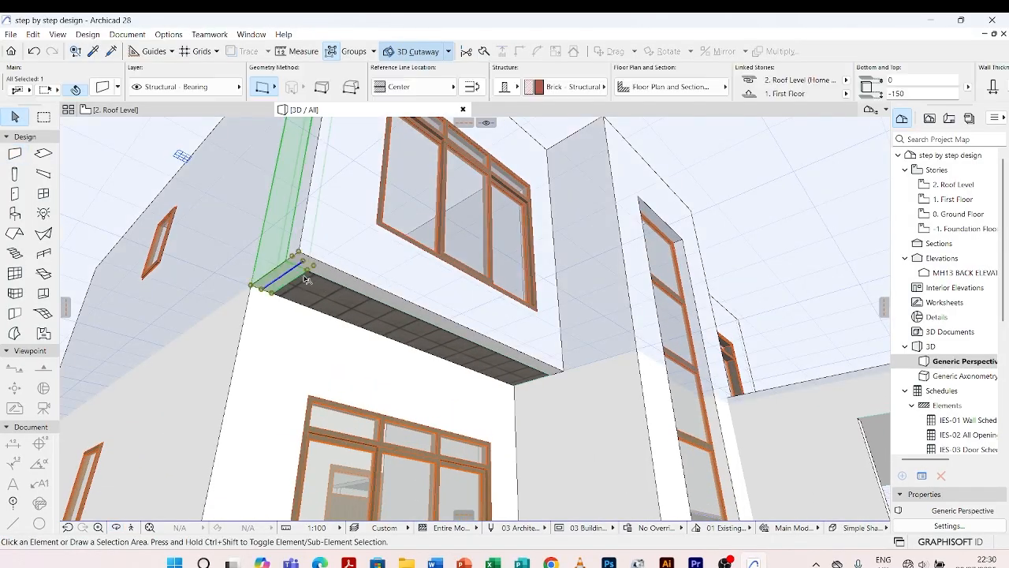
{"action": "left_click", "coordinate": [306, 279]}
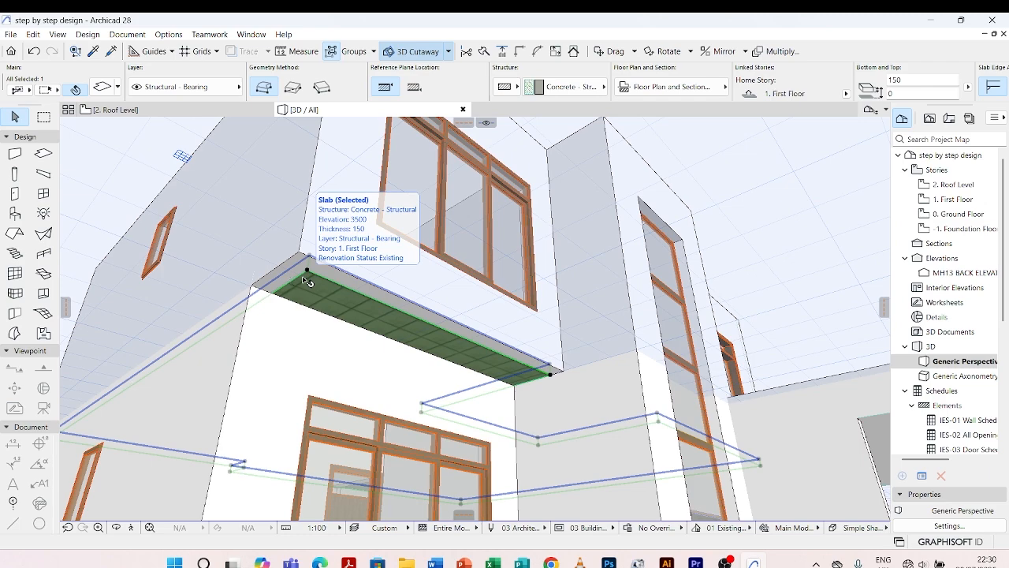
{"action": "double_click", "coordinate": [307, 280]}
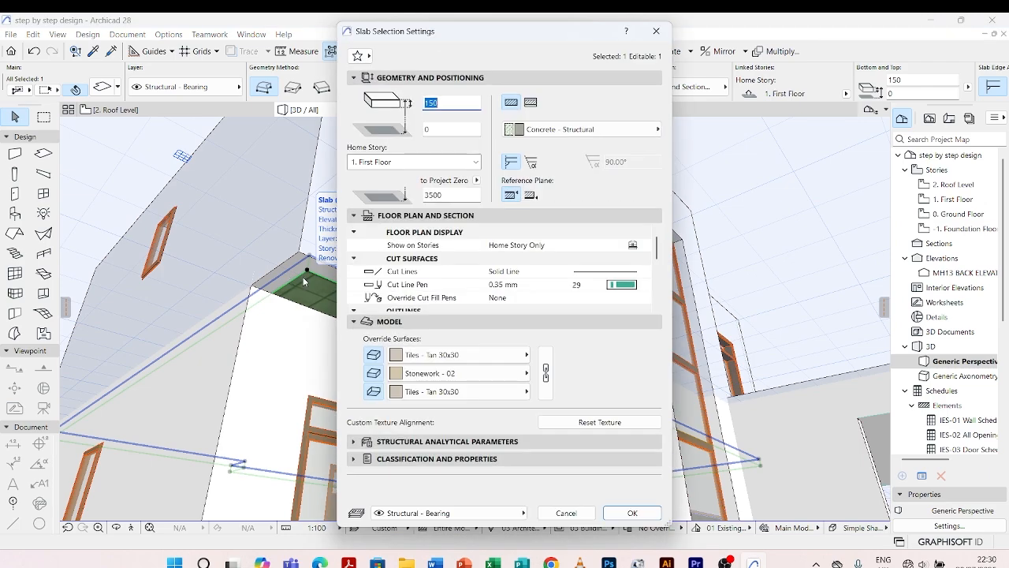
{"action": "left_click", "coordinate": [519, 393]}
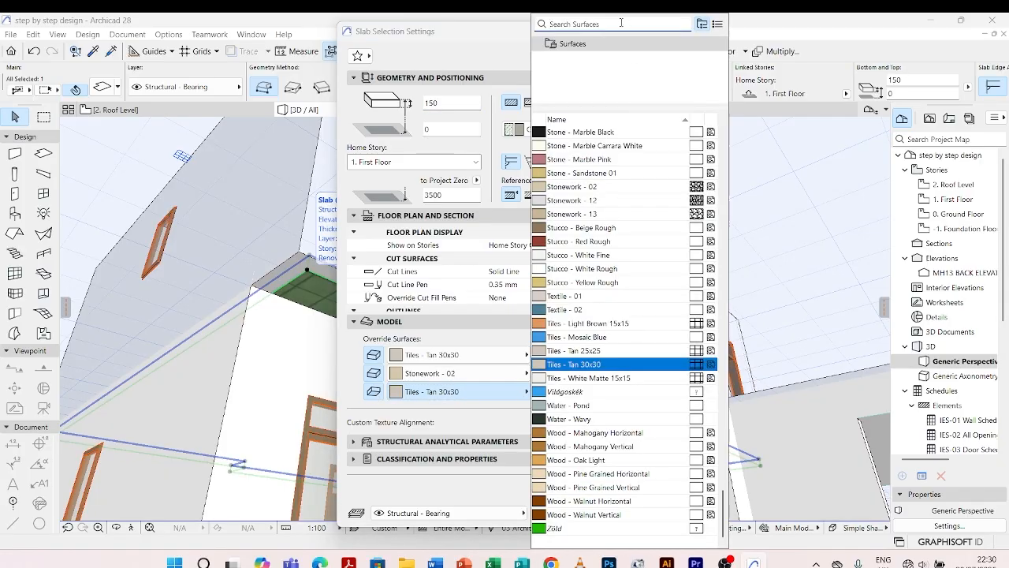
{"action": "type", "text": "paint"}
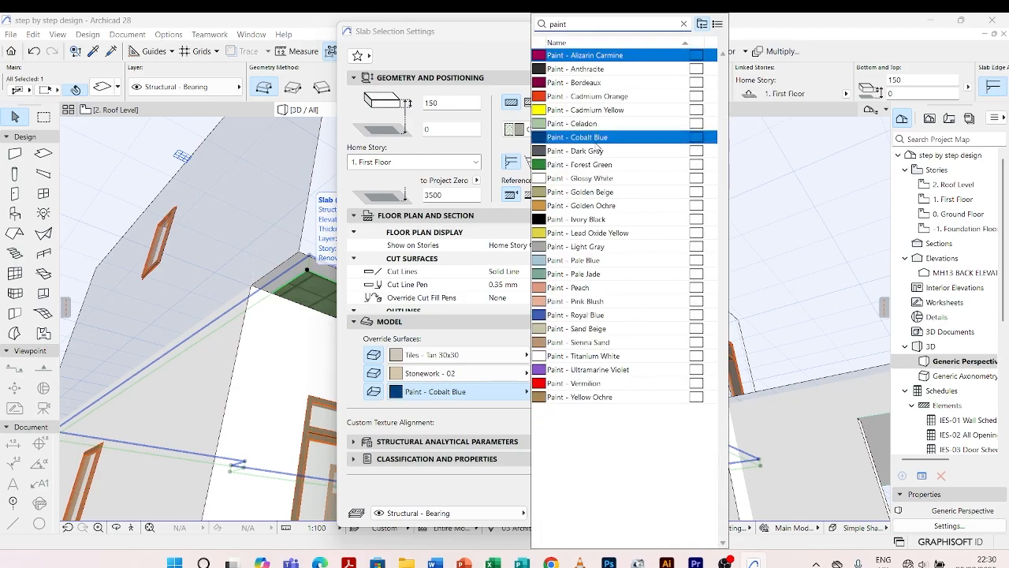
{"action": "left_click", "coordinate": [595, 179]}
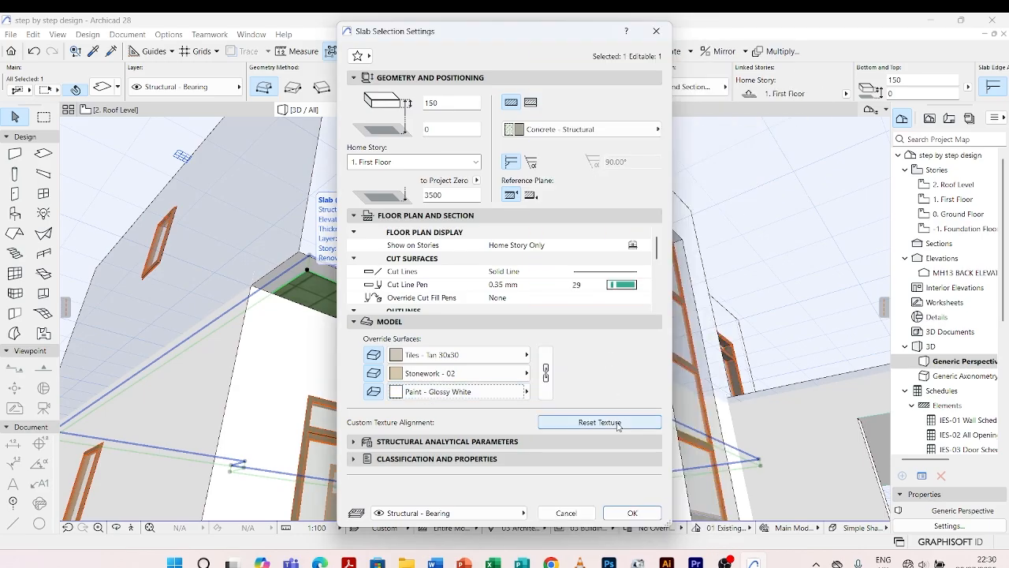
{"action": "left_click", "coordinate": [632, 513]}
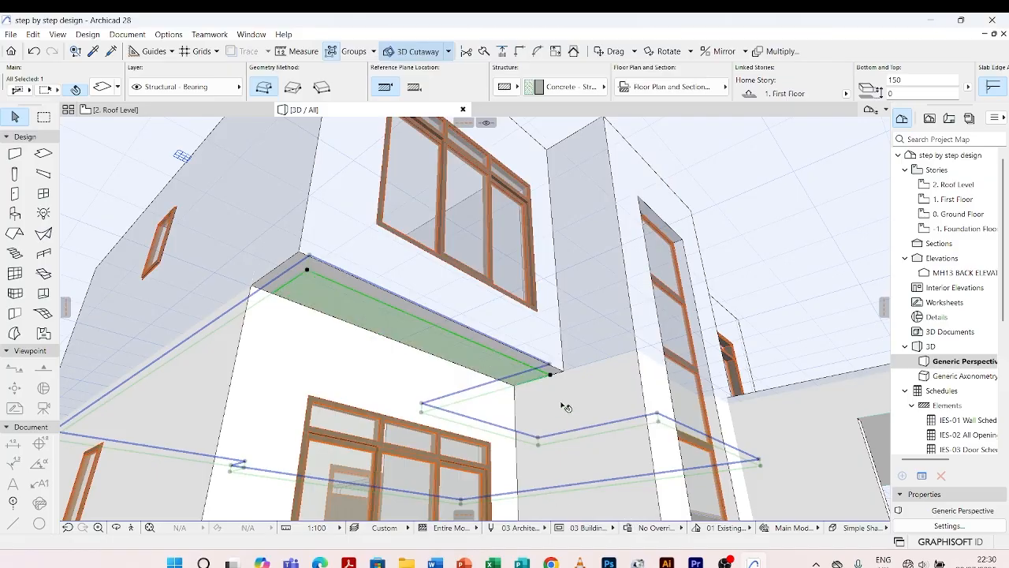
{"action": "key", "text": "Escape"}
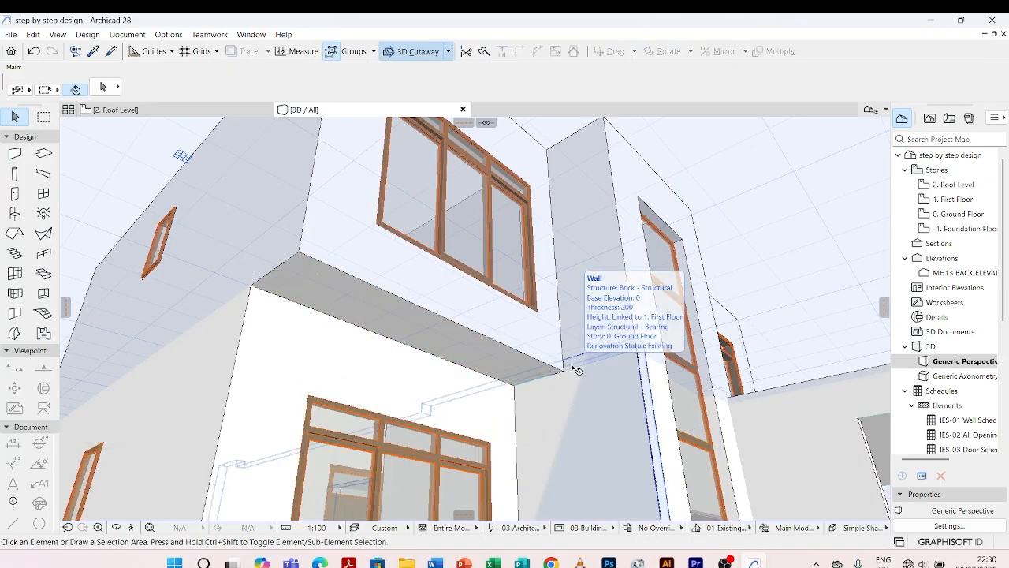
Examine the house's front exterior, check the Roof Level and Ground Floor plans, and return to the 3D view
{"action": "scroll", "coordinate": [573, 367], "scroll_direction": "down", "scroll_amount": 3}
{"action": "middle_click_drag", "start_coordinate": [473, 353], "coordinate": [334, 337], "text": "shift"}
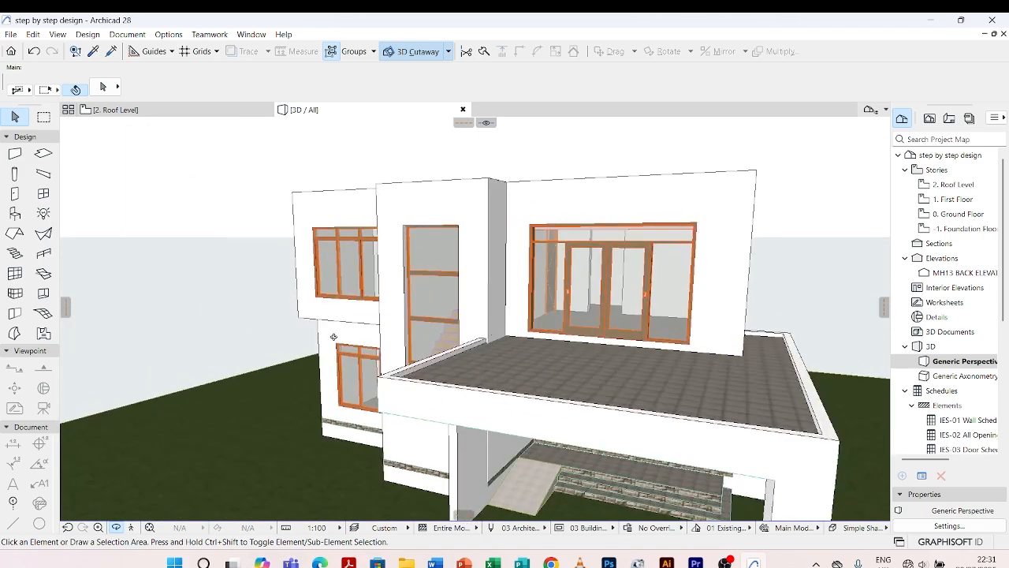
{"action": "scroll", "coordinate": [334, 337], "scroll_direction": "down", "scroll_amount": 4}
{"action": "middle_click_drag", "start_coordinate": [318, 272], "coordinate": [508, 295], "text": "shift"}
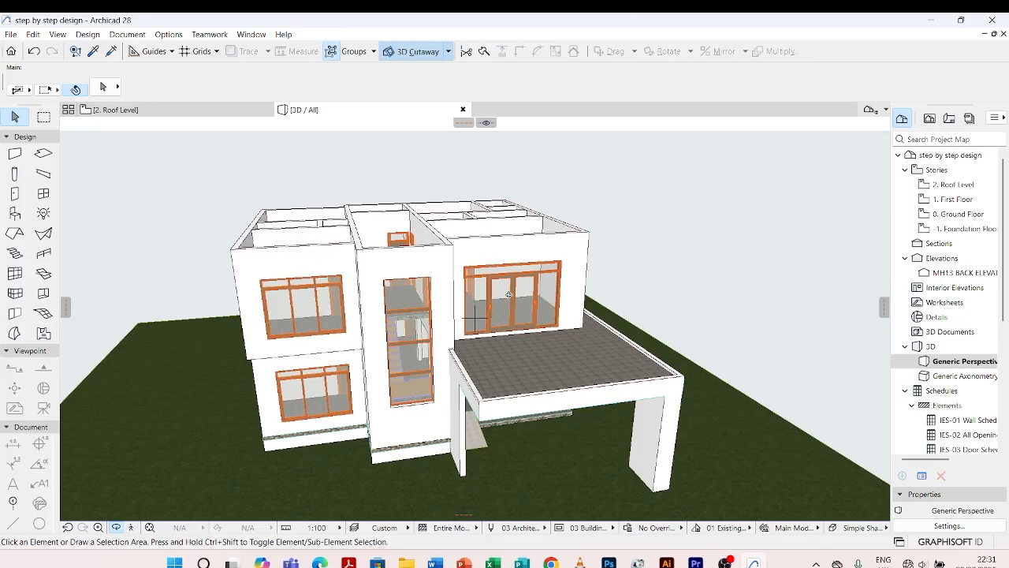
{"action": "middle_click_drag", "start_coordinate": [624, 297], "coordinate": [600, 293], "text": "shift"}
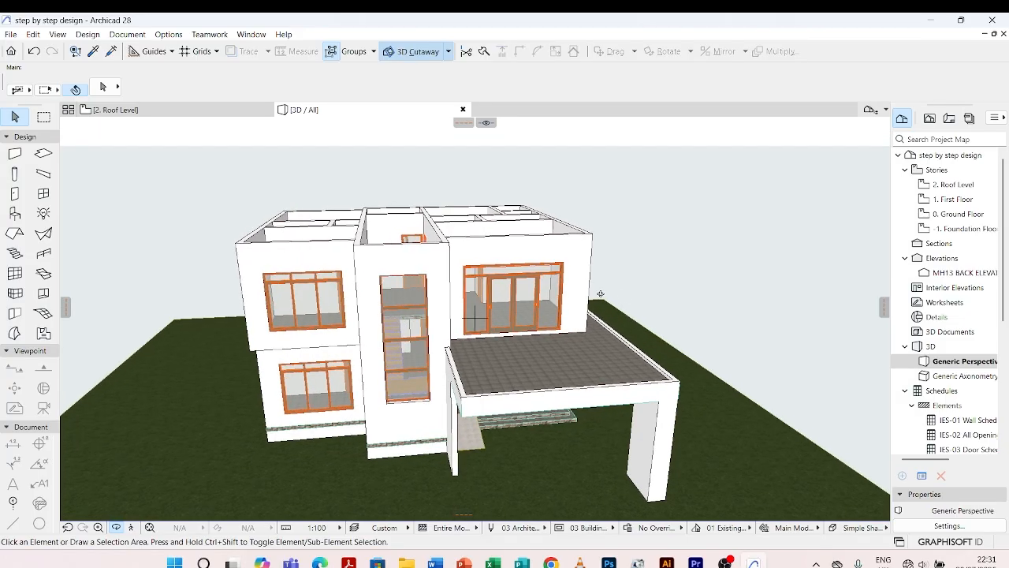
{"action": "double_click", "coordinate": [952, 184]}
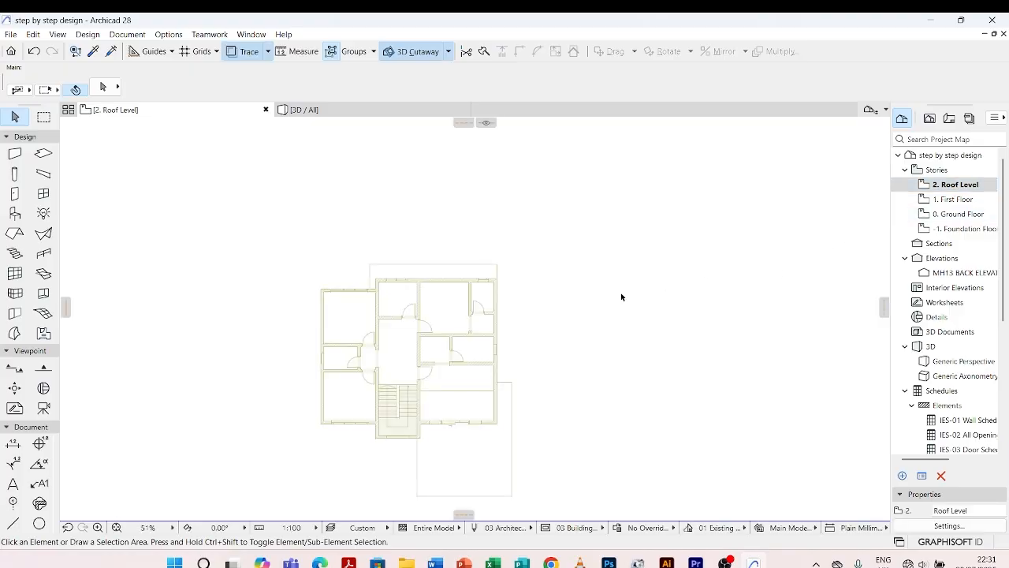
{"action": "scroll", "coordinate": [425, 401], "scroll_direction": "up", "scroll_amount": 4}
{"action": "scroll", "coordinate": [536, 347], "scroll_direction": "down", "scroll_amount": 4}
{"action": "scroll", "coordinate": [439, 268], "scroll_direction": "up", "scroll_amount": 2}
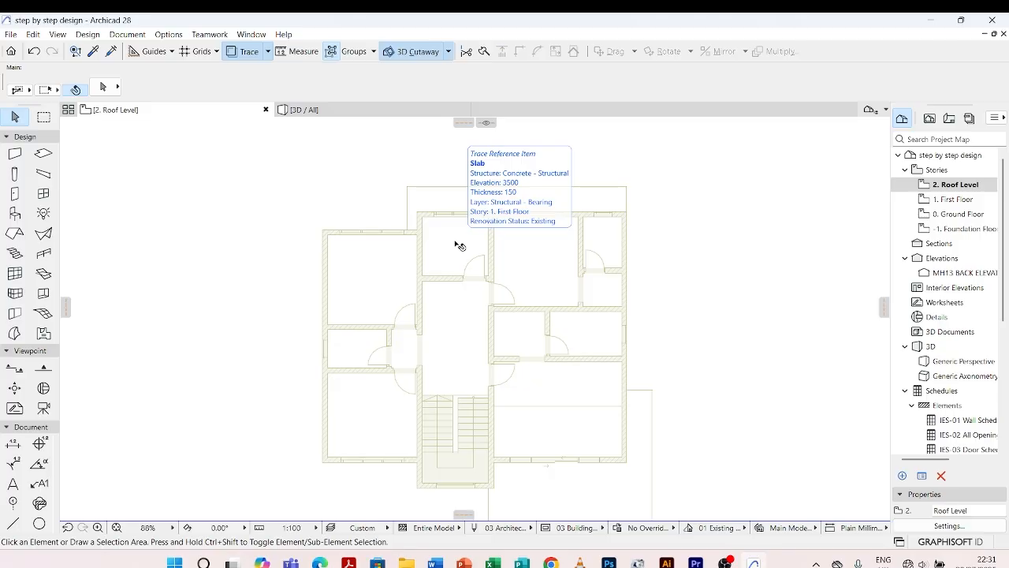
{"action": "double_click", "coordinate": [965, 215]}
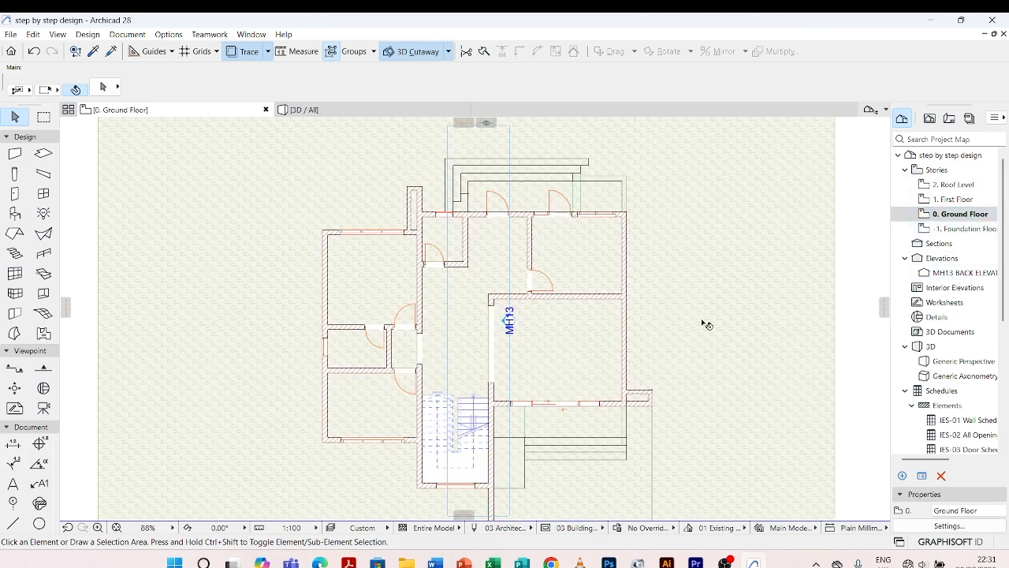
{"action": "scroll", "coordinate": [635, 394], "scroll_direction": "up", "scroll_amount": 2}
{"action": "scroll", "coordinate": [635, 394], "scroll_direction": "down", "scroll_amount": 1}
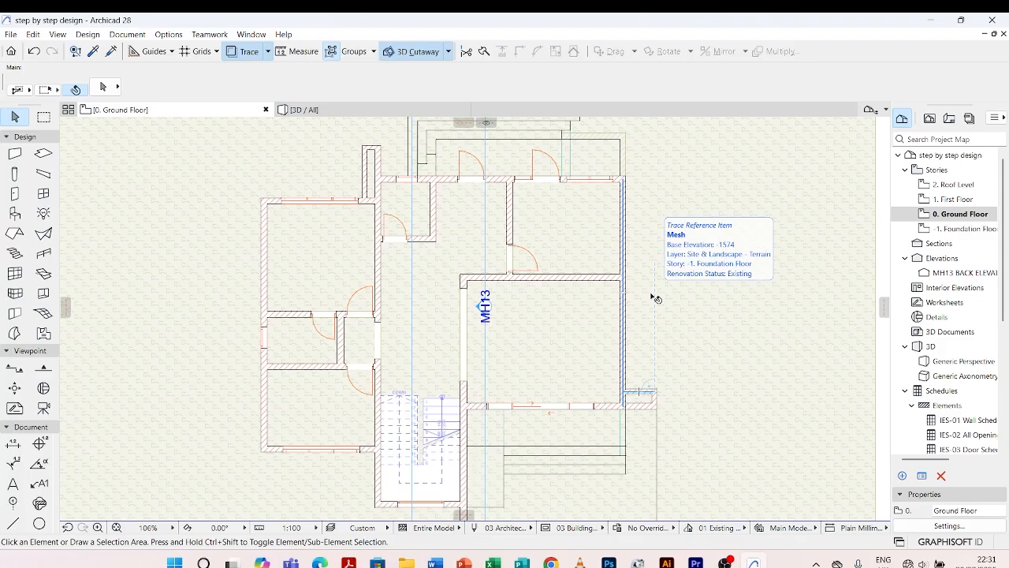
{"action": "left_click", "coordinate": [335, 112]}
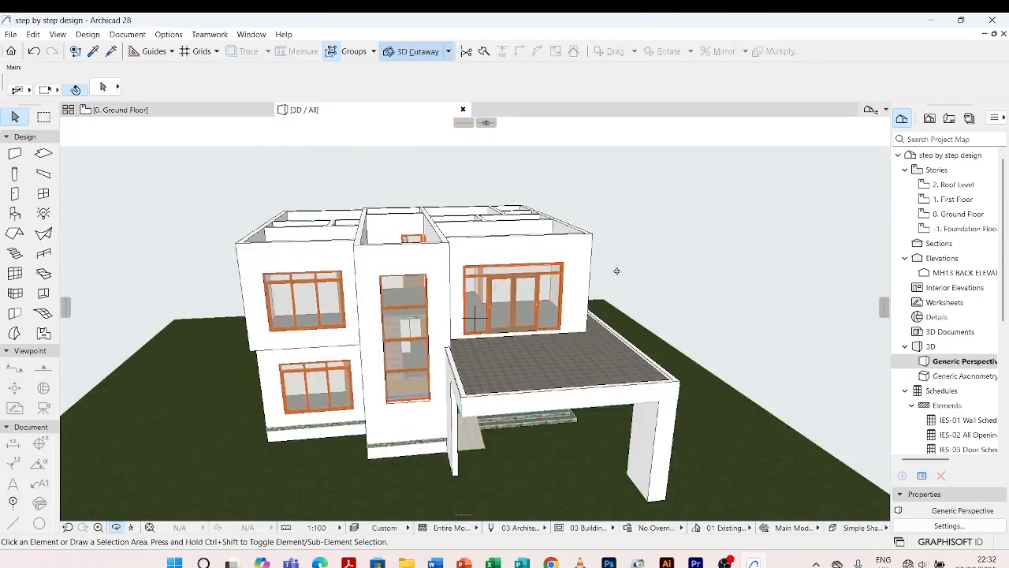
Delete the short parapet wall on top of the large canopy's corner pillar next to the house side wall
{"action": "middle_click_drag", "start_coordinate": [637, 270], "coordinate": [411, 358], "text": "shift"}
{"action": "scroll", "coordinate": [511, 346], "scroll_direction": "up", "scroll_amount": 1}
{"action": "scroll", "coordinate": [493, 361], "scroll_direction": "up", "scroll_amount": 3}
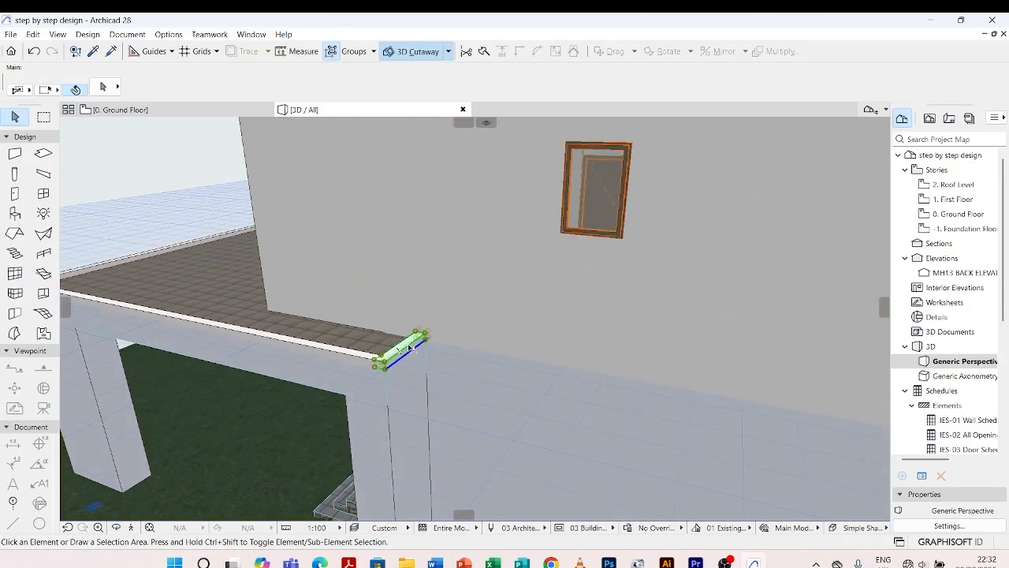
{"action": "left_click", "coordinate": [409, 347]}
{"action": "key", "text": "Escape"}
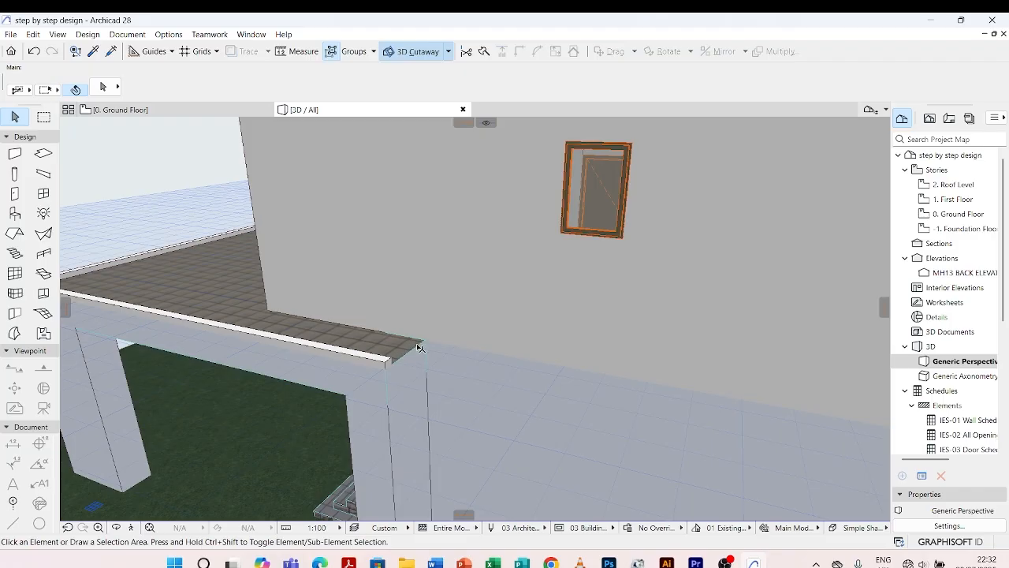
Stretch the outer side wall of the large canopy's corner pillar up to the top of the first-floor walls
{"action": "left_click", "coordinate": [392, 428]}
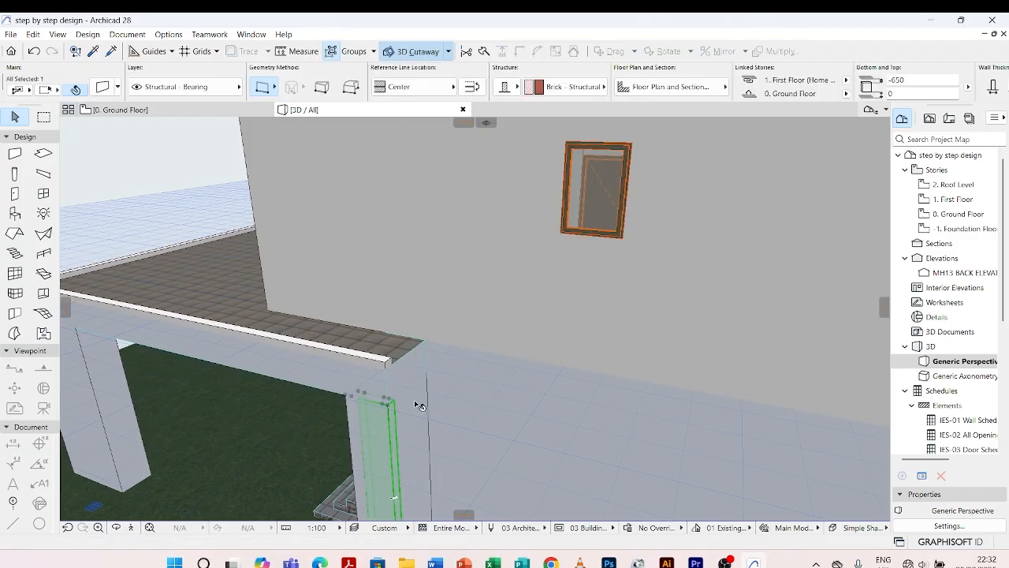
{"action": "key", "text": "Escape"}
{"action": "left_click", "coordinate": [427, 386]}
{"action": "left_click", "coordinate": [422, 372]}
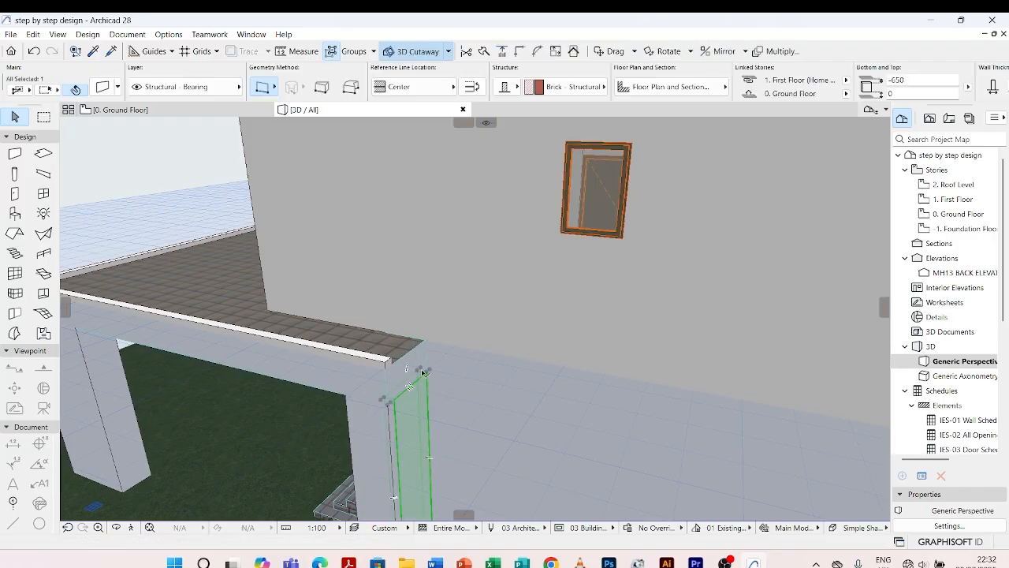
{"action": "left_click", "coordinate": [432, 371]}
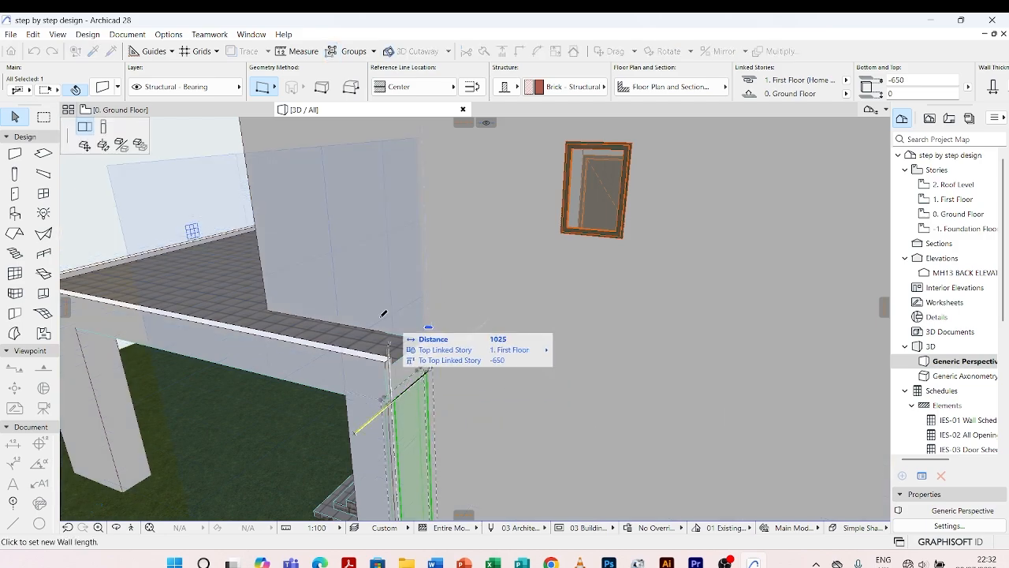
{"action": "left_click", "coordinate": [103, 129]}
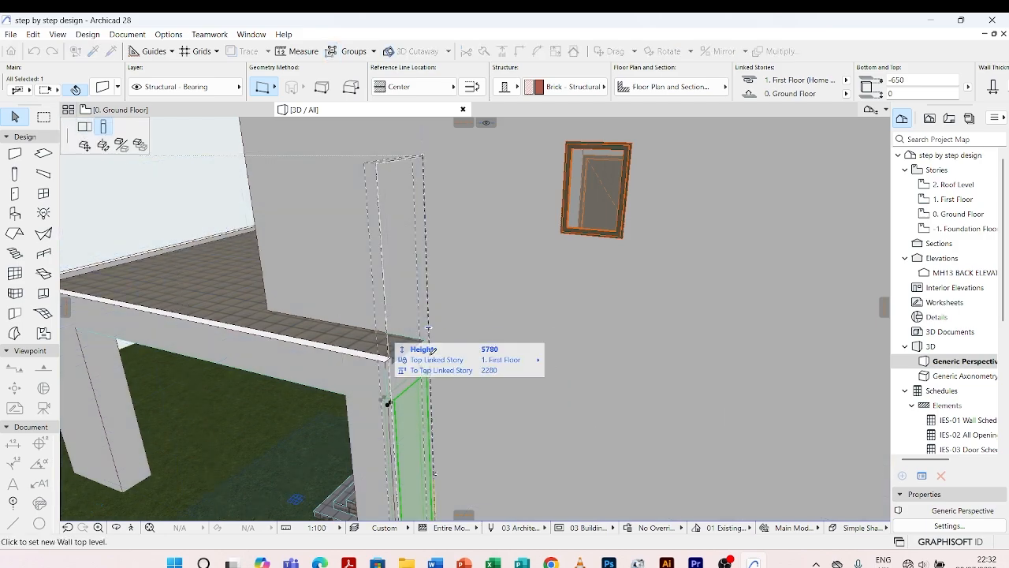
{"action": "scroll", "coordinate": [538, 424], "scroll_direction": "down", "scroll_amount": 3}
{"action": "scroll", "coordinate": [519, 329], "scroll_direction": "down", "scroll_amount": 2}
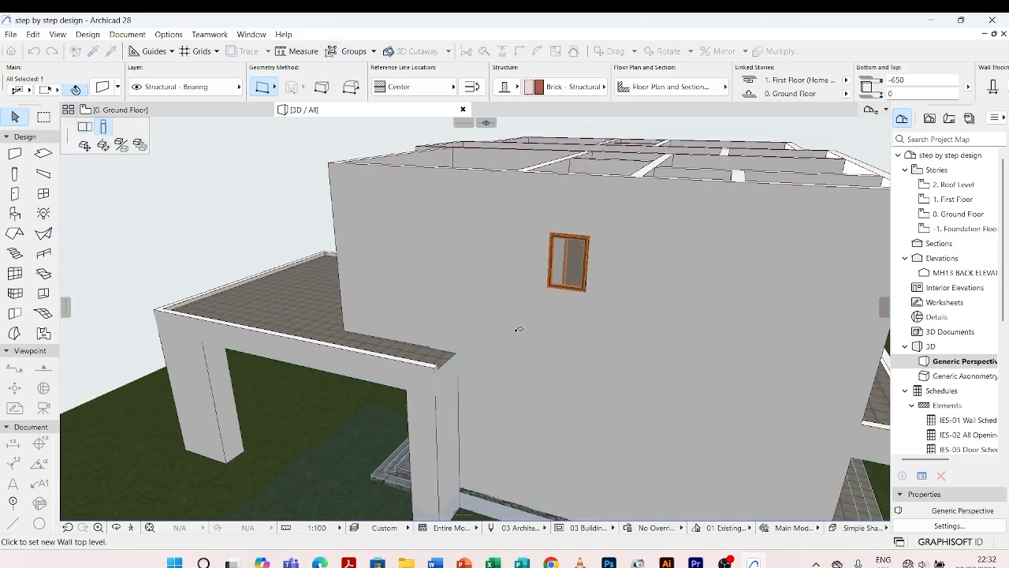
{"action": "left_click", "coordinate": [458, 168]}
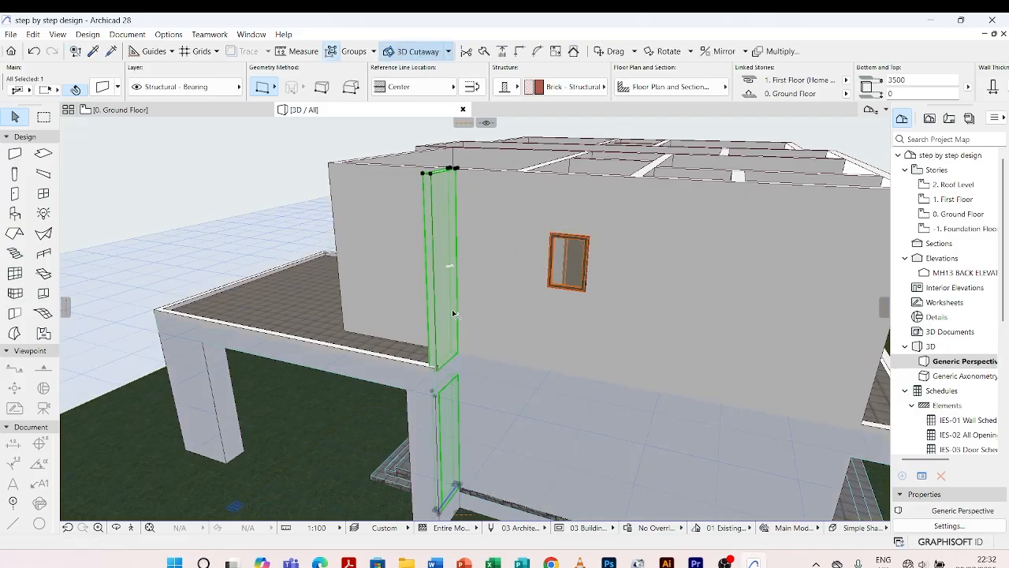
Offset the large canopy slab's end edge inward by about 650 mm, clear of the corner pillar
{"action": "middle_click_drag", "start_coordinate": [309, 288], "coordinate": [511, 316], "text": "shift"}
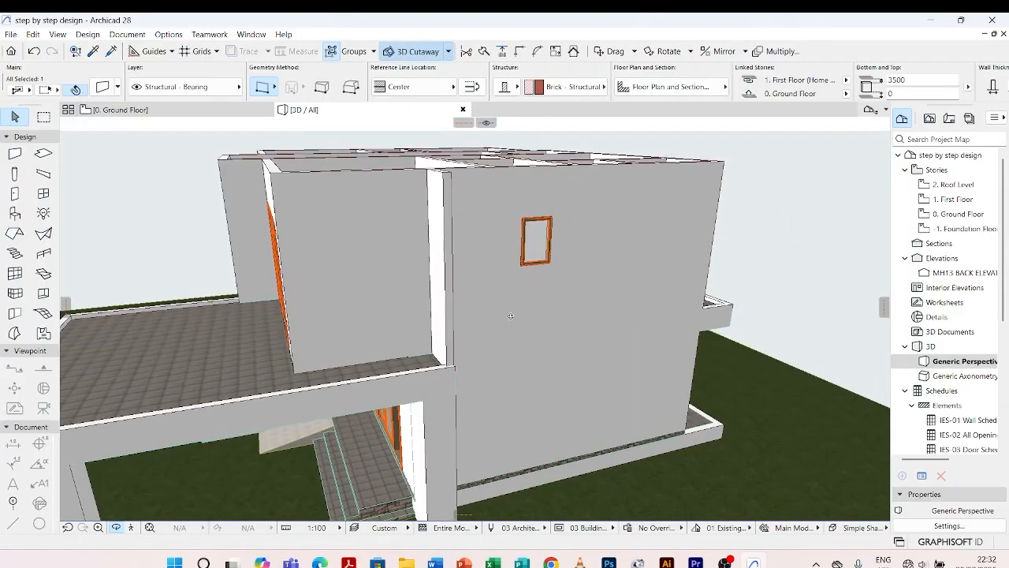
{"action": "left_click", "coordinate": [436, 361]}
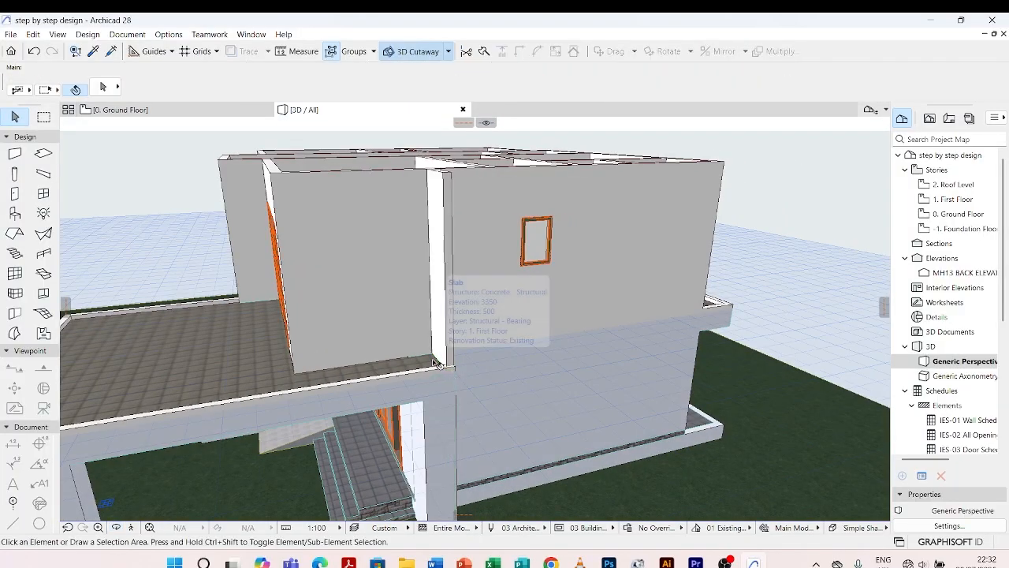
{"action": "scroll", "coordinate": [437, 361], "scroll_direction": "up", "scroll_amount": 4}
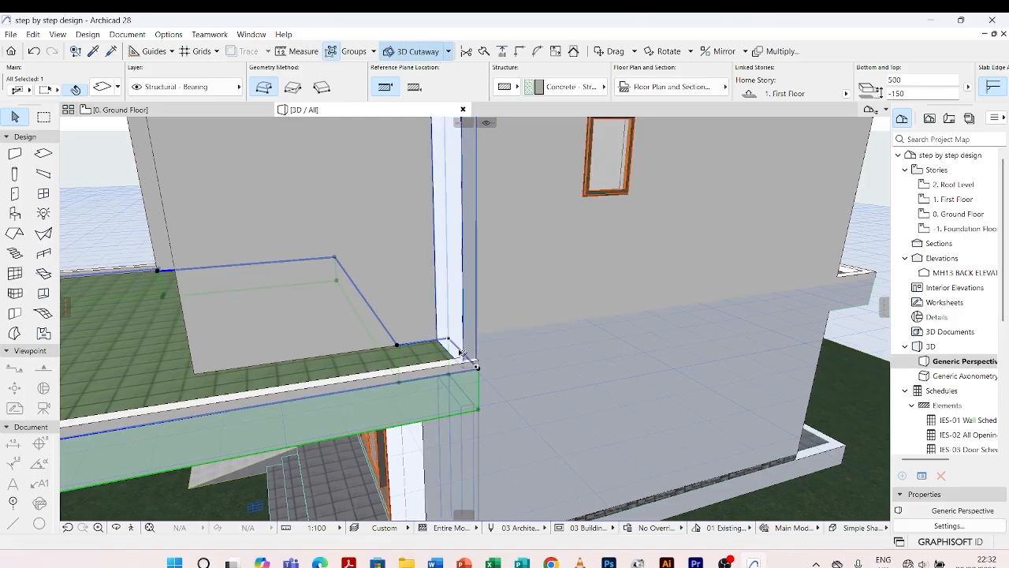
{"action": "scroll", "coordinate": [461, 351], "scroll_direction": "up", "scroll_amount": 2}
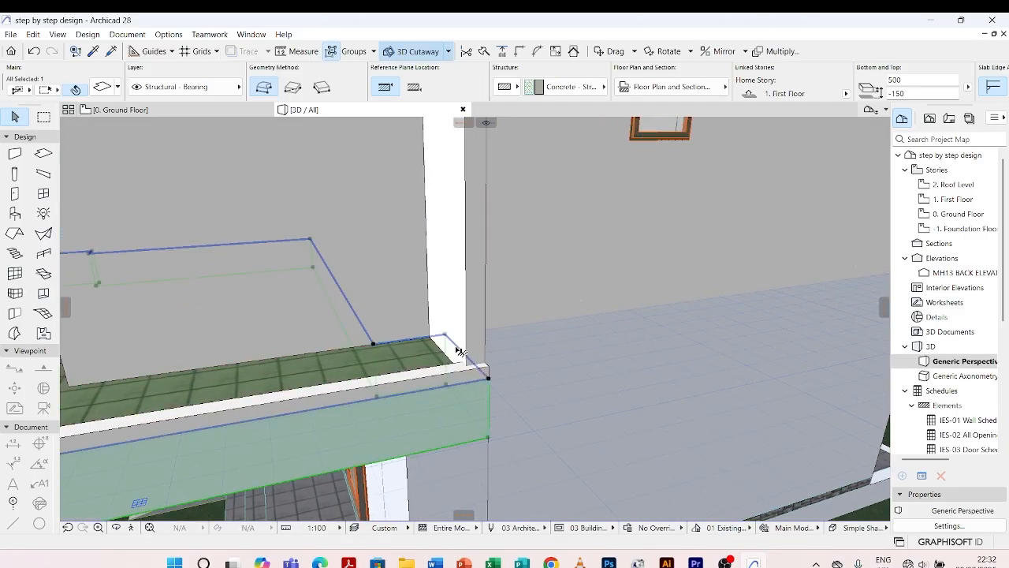
{"action": "left_click", "coordinate": [461, 351]}
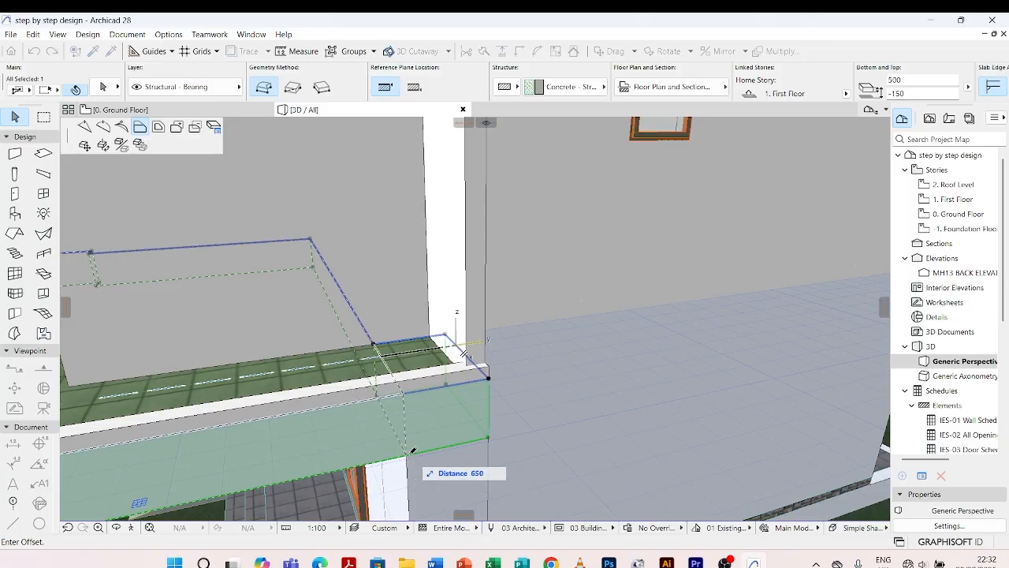
{"action": "left_click", "coordinate": [408, 459]}
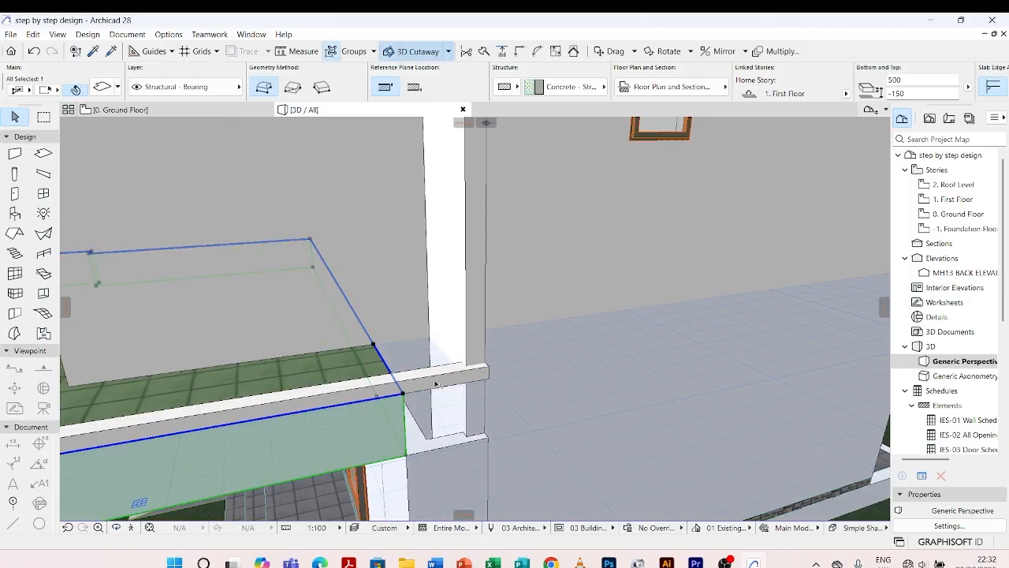
{"action": "key", "text": "Escape"}
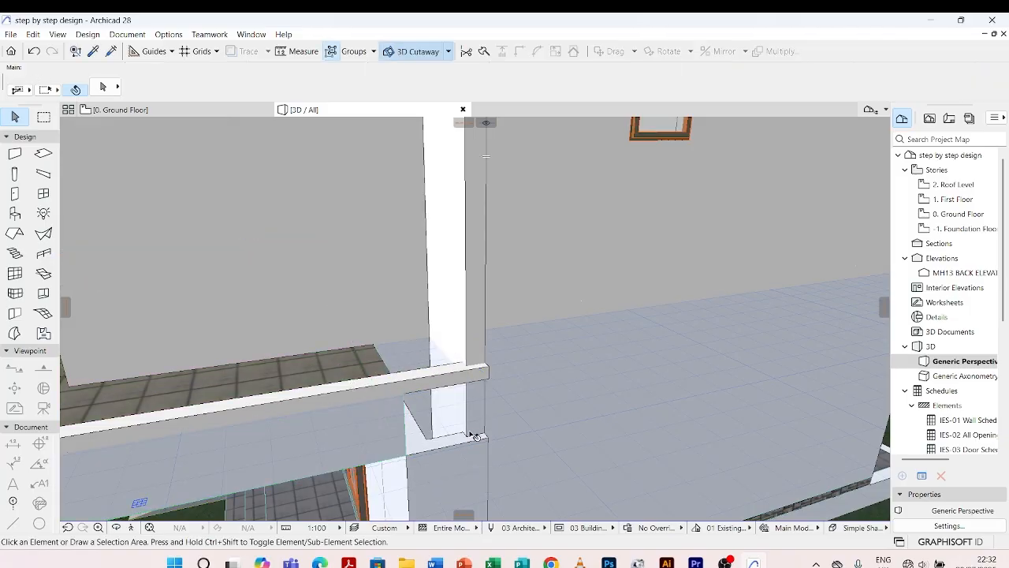
Stretch the front wall of the large canopy's corner pillar up to the top of the first-floor walls
{"action": "left_click", "coordinate": [453, 445]}
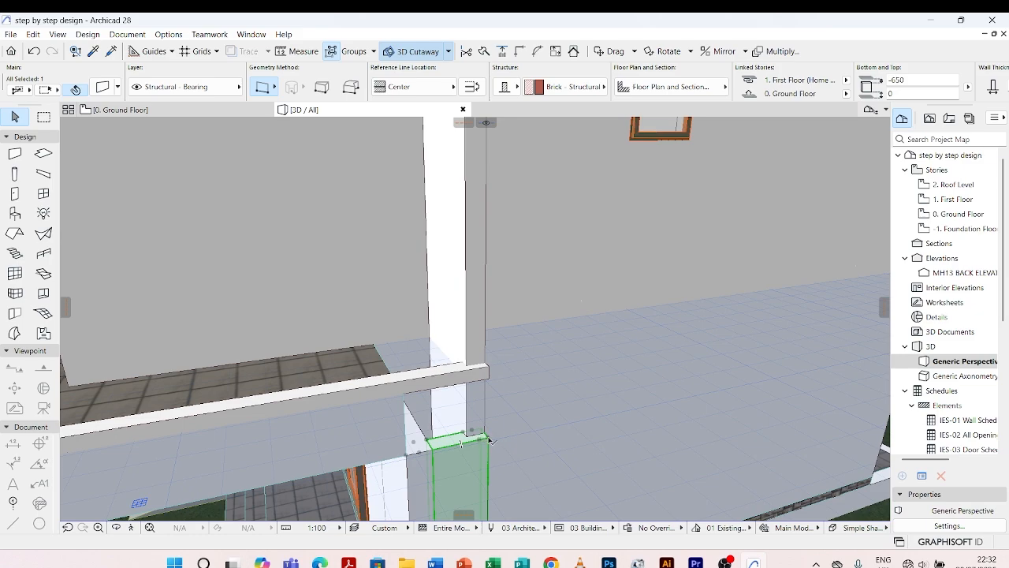
{"action": "left_click", "coordinate": [488, 440]}
{"action": "scroll", "coordinate": [482, 368], "scroll_direction": "down", "scroll_amount": 8}
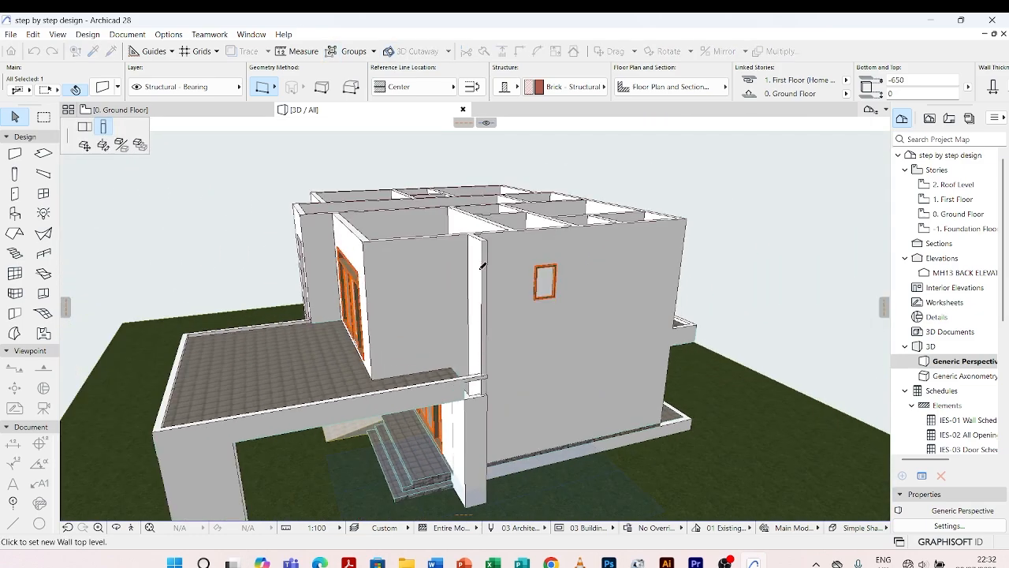
{"action": "left_click", "coordinate": [489, 240]}
Shorten the large canopy's long parapet wall to about 7100 mm so it ends at the corner pillar
{"action": "scroll", "coordinate": [471, 386], "scroll_direction": "up", "scroll_amount": 6}
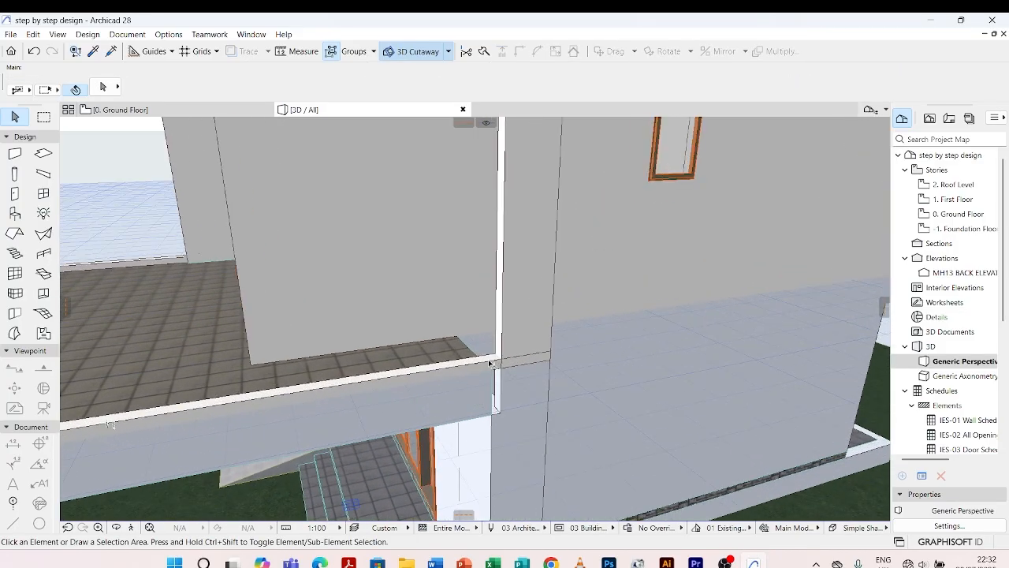
{"action": "left_click", "coordinate": [548, 362]}
{"action": "left_click", "coordinate": [551, 352]}
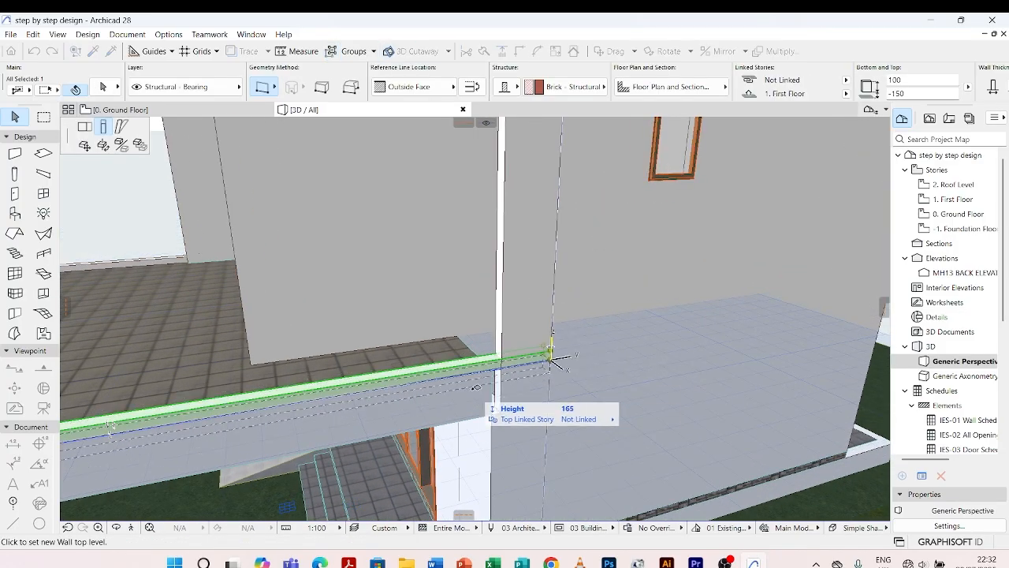
{"action": "left_click", "coordinate": [86, 131]}
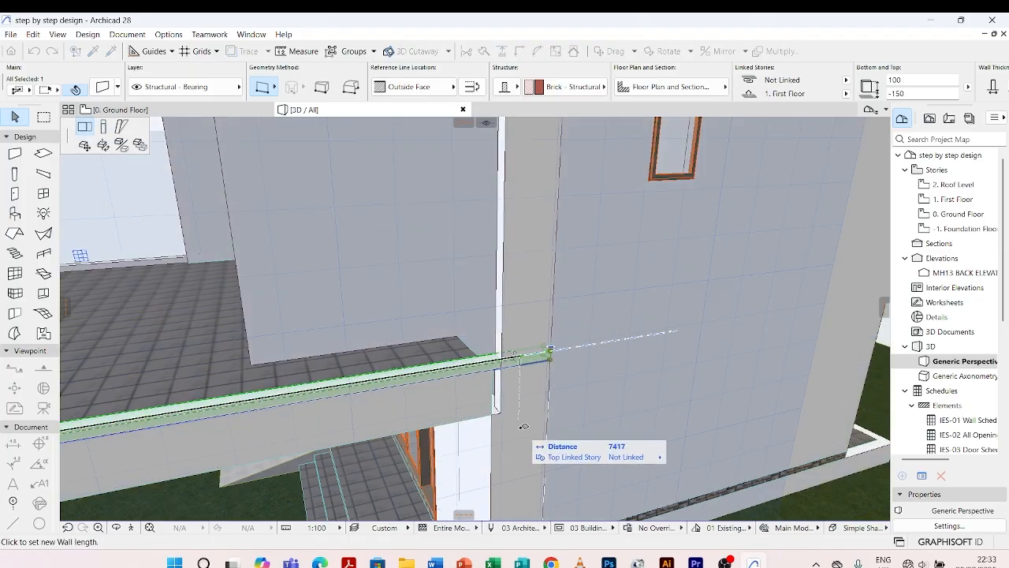
{"action": "scroll", "coordinate": [520, 427], "scroll_direction": "up", "scroll_amount": 2}
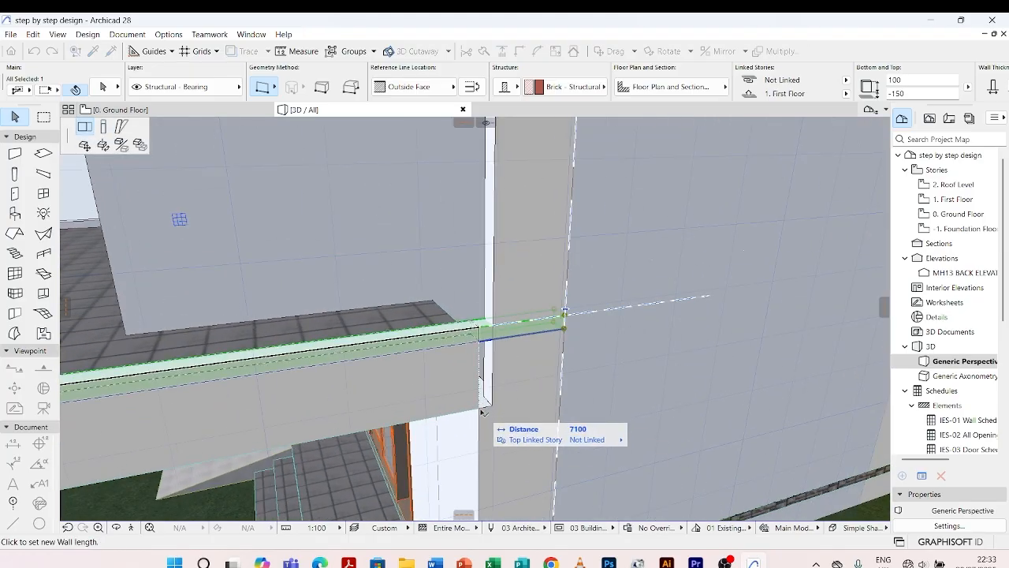
{"action": "left_click", "coordinate": [483, 396]}
{"action": "left_click", "coordinate": [494, 416]}
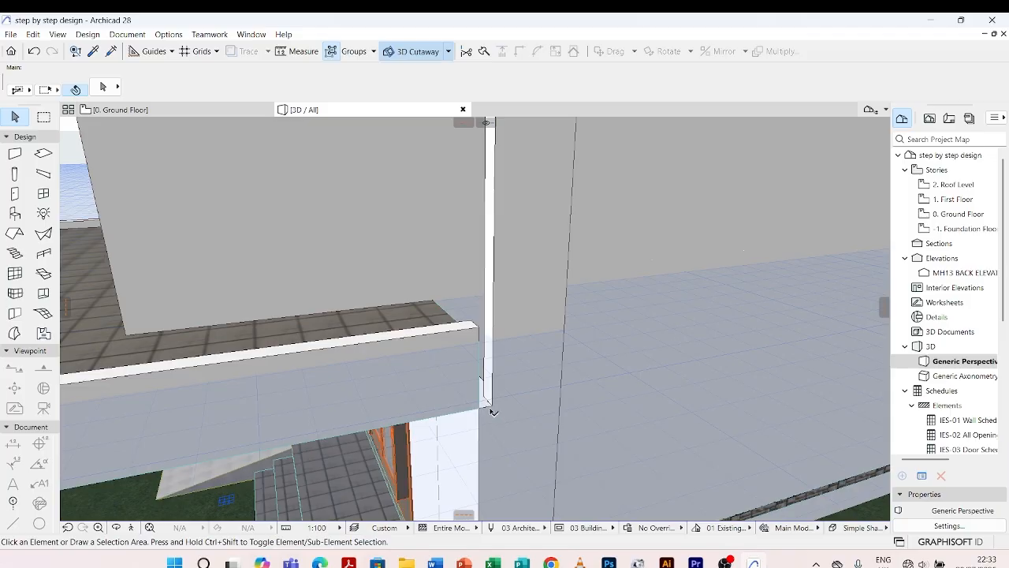
Raise the remaining inner wall of the large canopy's corner pillar to the top of the first-floor walls
{"action": "left_click", "coordinate": [489, 410]}
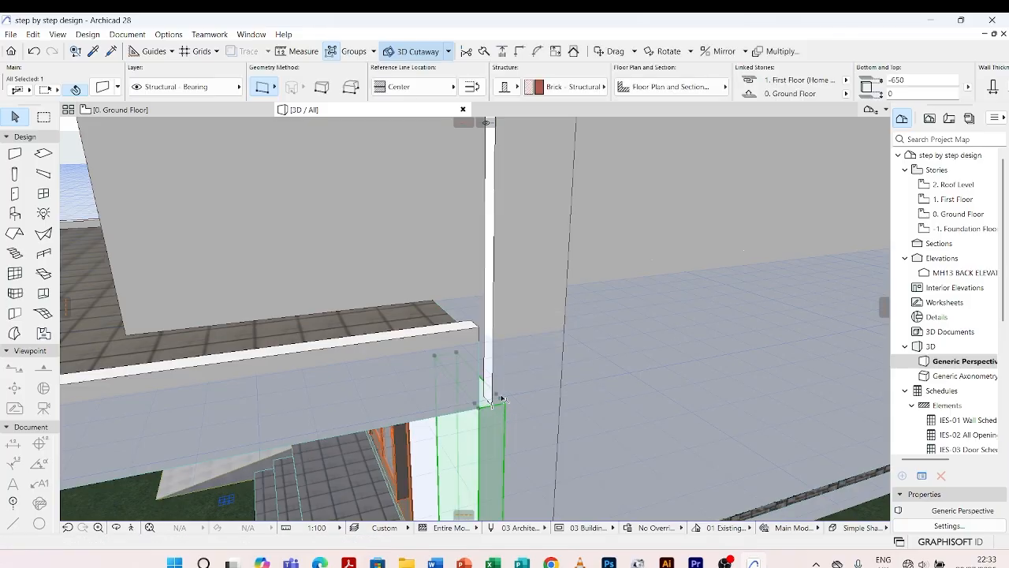
{"action": "left_click", "coordinate": [499, 398]}
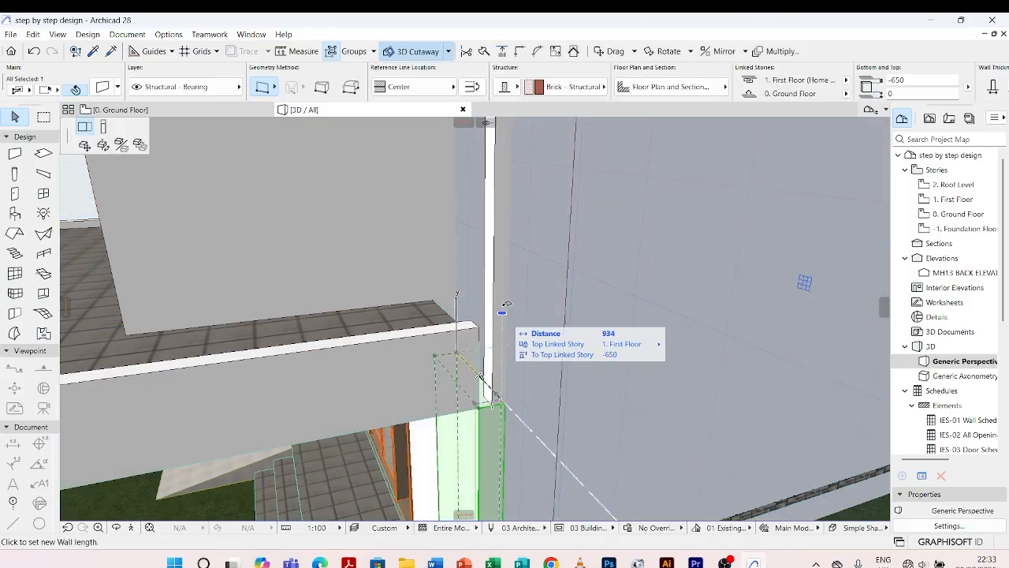
{"action": "scroll", "coordinate": [493, 397], "scroll_direction": "down", "scroll_amount": 5}
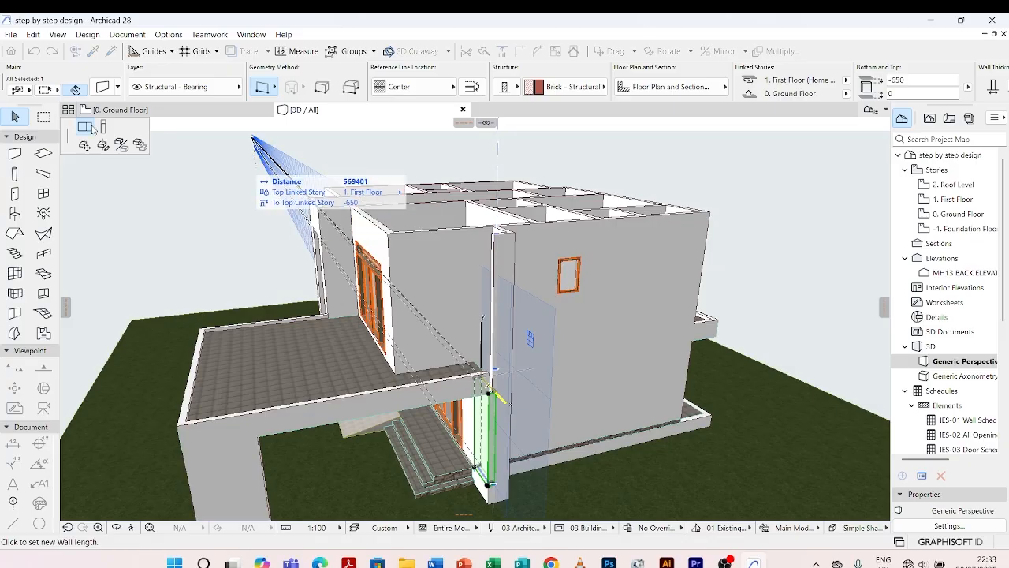
{"action": "left_click", "coordinate": [104, 126]}
{"action": "scroll", "coordinate": [510, 193], "scroll_direction": "up", "scroll_amount": 5}
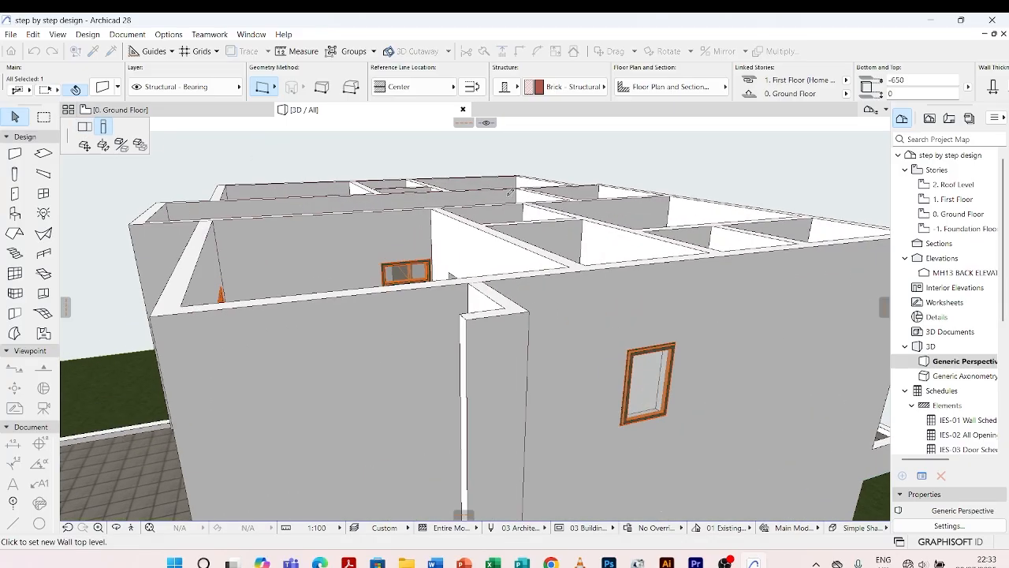
{"action": "left_click", "coordinate": [469, 309]}
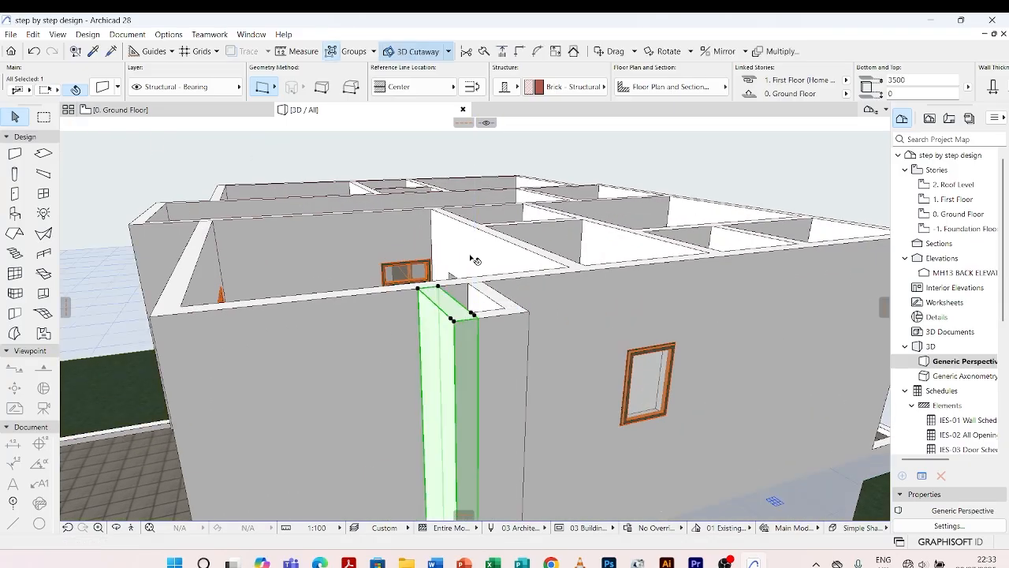
{"action": "key", "text": "Escape"}
Delete the short end parapet wall above the pillar on the long, narrow canopy over the entrance steps
{"action": "scroll", "coordinate": [451, 288], "scroll_direction": "down", "scroll_amount": 8}
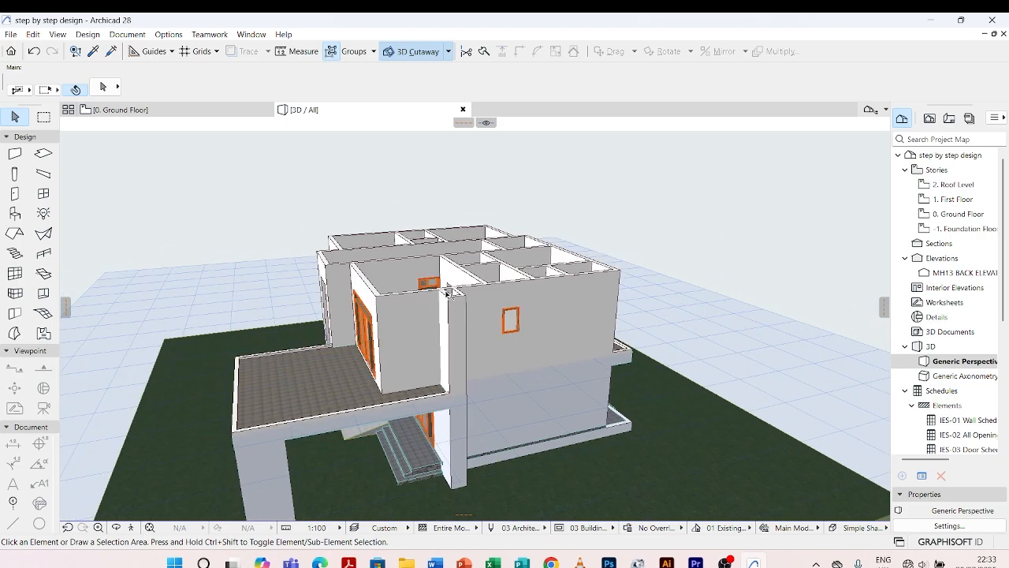
{"action": "scroll", "coordinate": [410, 395], "scroll_direction": "down", "scroll_amount": 5}
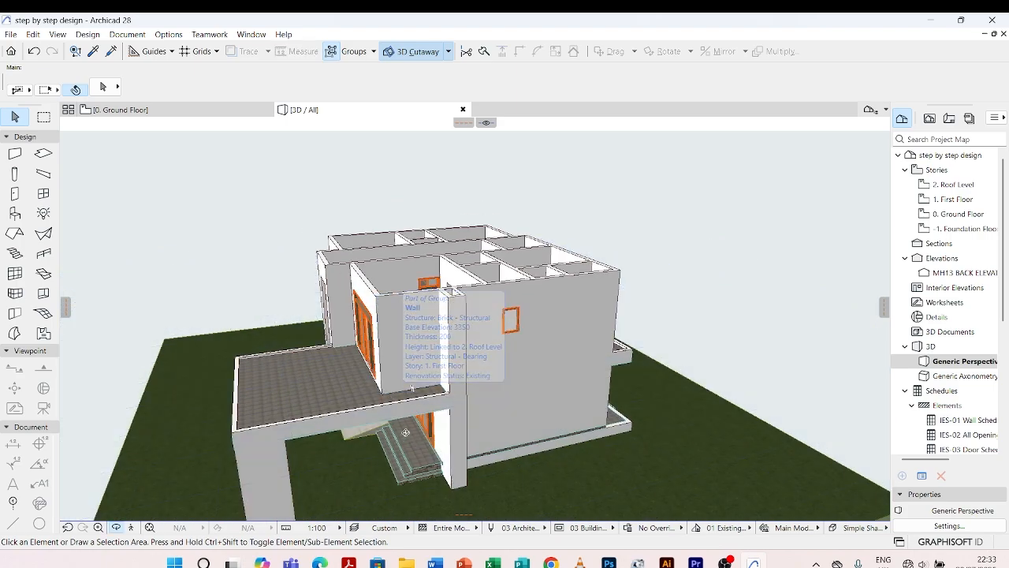
{"action": "middle_click_drag", "start_coordinate": [487, 398], "coordinate": [340, 360], "text": "shift"}
{"action": "middle_click_drag", "start_coordinate": [656, 368], "coordinate": [448, 387], "text": "shift"}
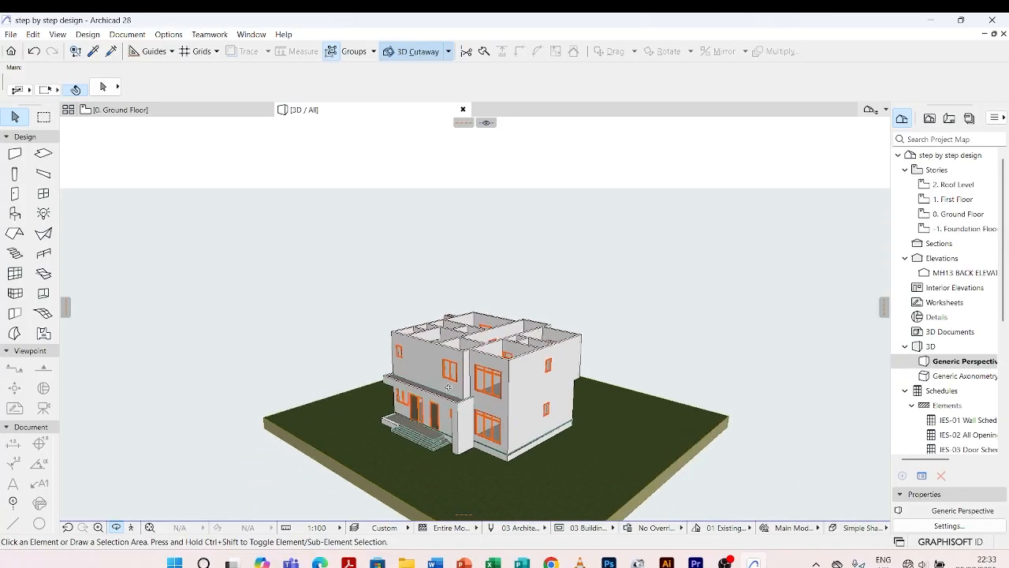
{"action": "scroll", "coordinate": [466, 406], "scroll_direction": "up", "scroll_amount": 5}
{"action": "scroll", "coordinate": [466, 405], "scroll_direction": "up", "scroll_amount": 2}
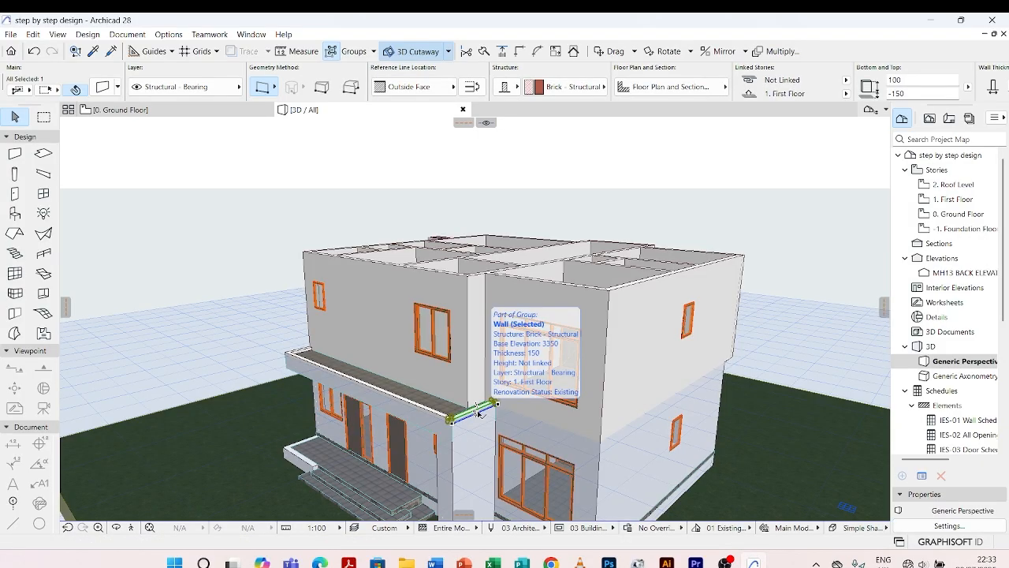
{"action": "scroll", "coordinate": [453, 426], "scroll_direction": "up", "scroll_amount": 2}
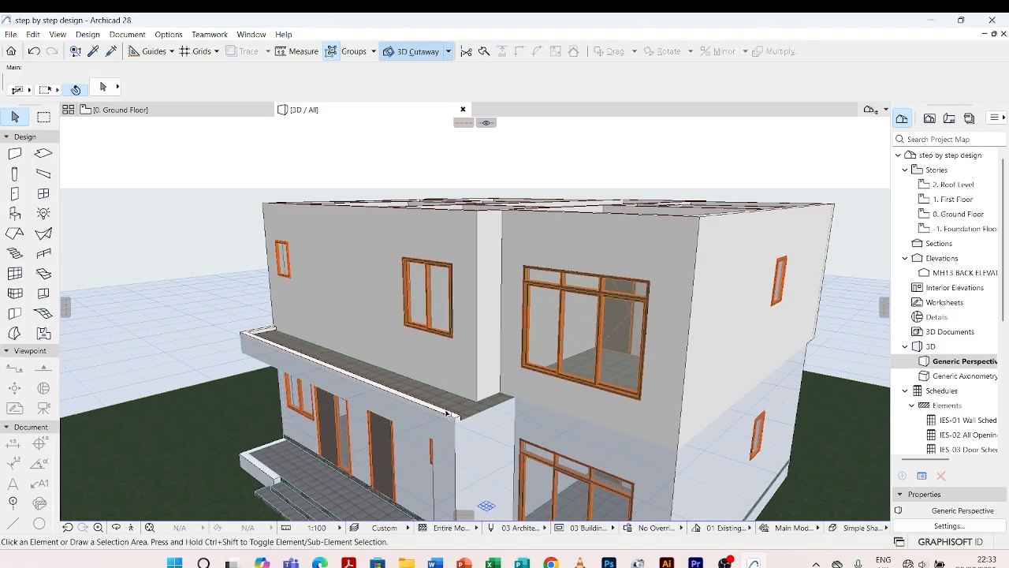
Shorten the long front parapet wall of the narrow canopy over the entrance steps so it ends at the pillar
{"action": "left_click", "coordinate": [449, 417]}
{"action": "scroll", "coordinate": [451, 419], "scroll_direction": "up", "scroll_amount": 2}
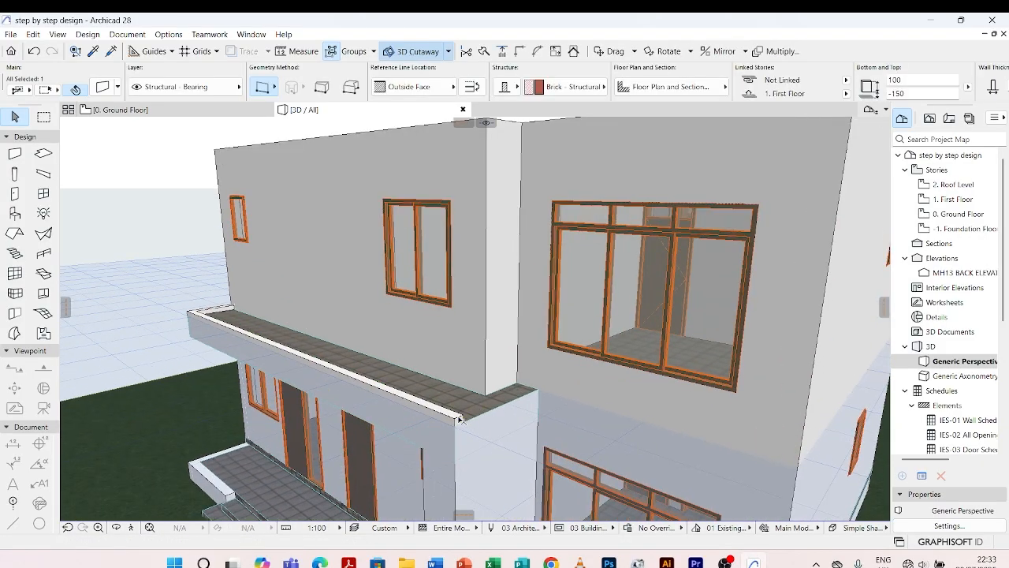
{"action": "left_click", "coordinate": [456, 419]}
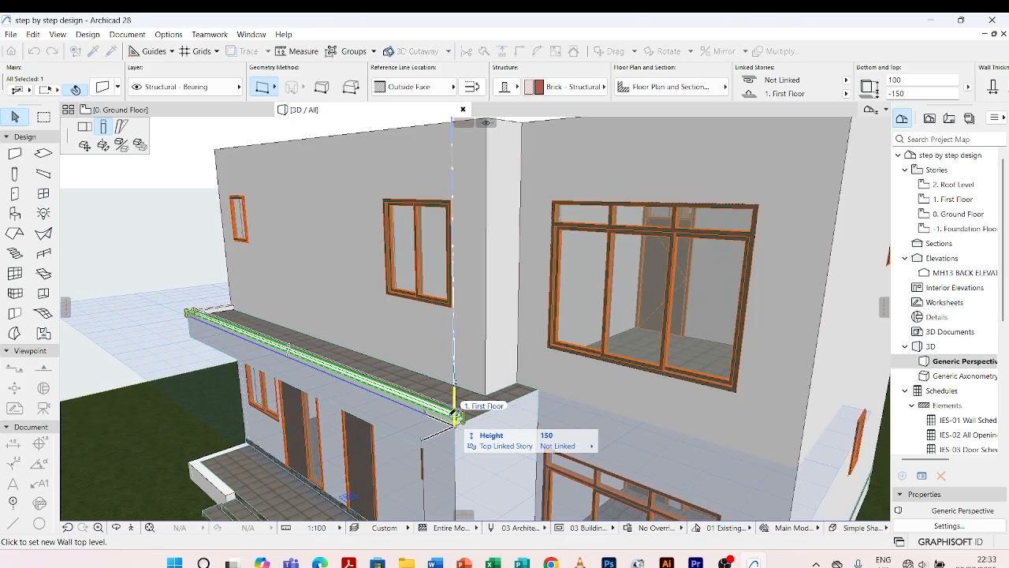
{"action": "left_click", "coordinate": [84, 126]}
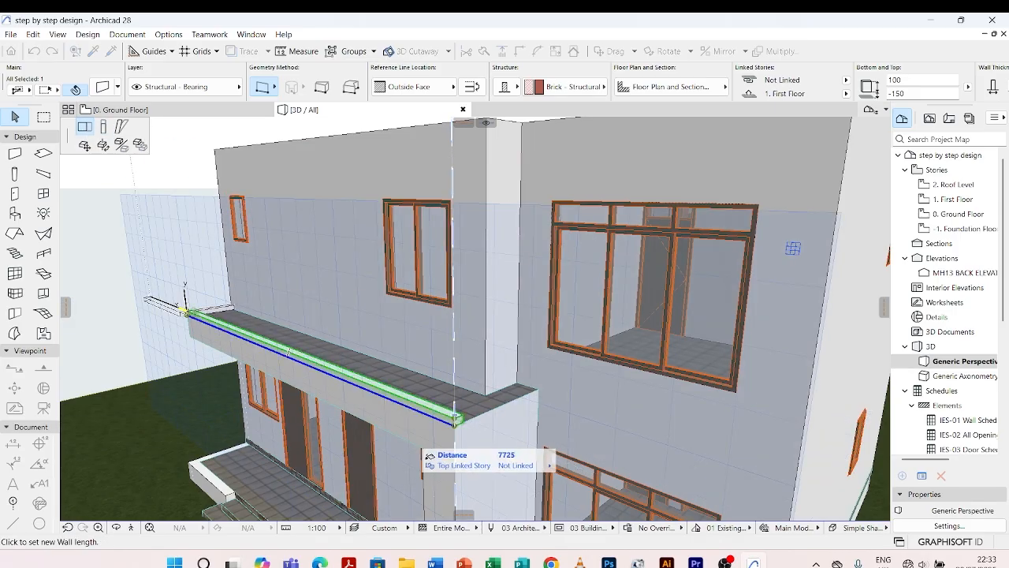
{"action": "scroll", "coordinate": [428, 447], "scroll_direction": "up", "scroll_amount": 3}
{"action": "left_click", "coordinate": [420, 444]}
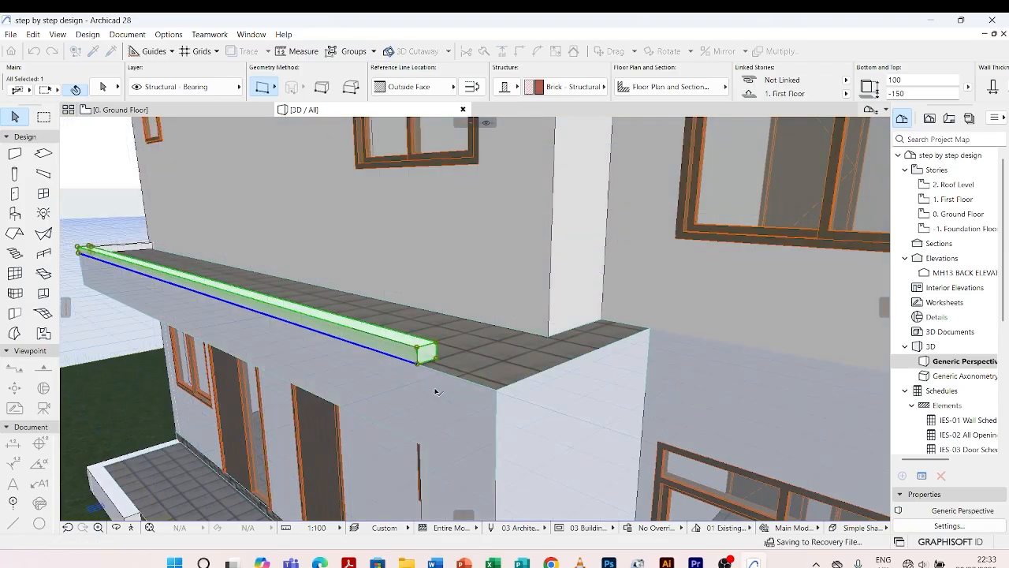
{"action": "key", "text": "Escape"}
{"action": "scroll", "coordinate": [473, 379], "scroll_direction": "down", "scroll_amount": 2}
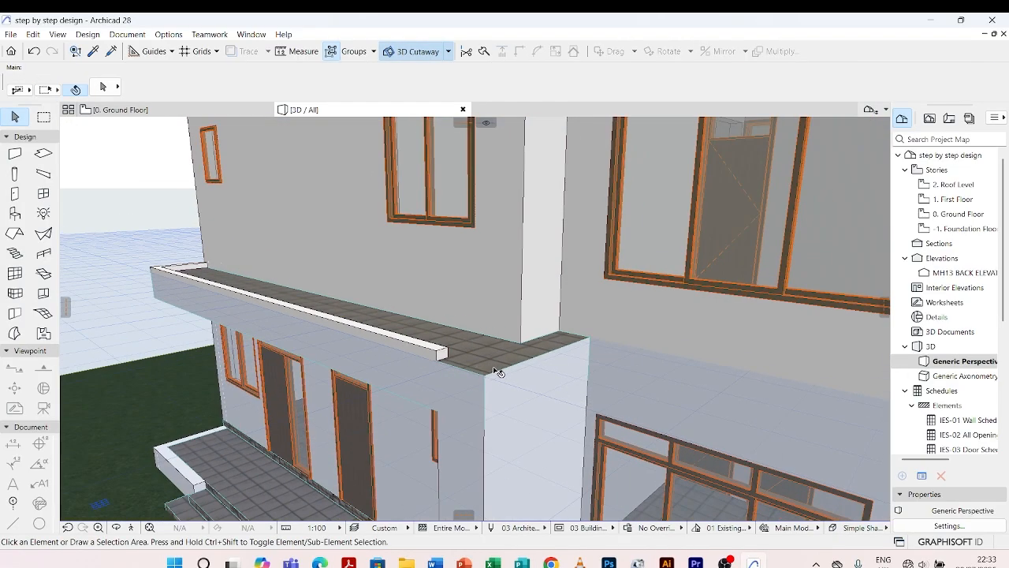
Subtract a four-sided area above the pillar from the end of the narrow entrance canopy slab
{"action": "left_click", "coordinate": [500, 374]}
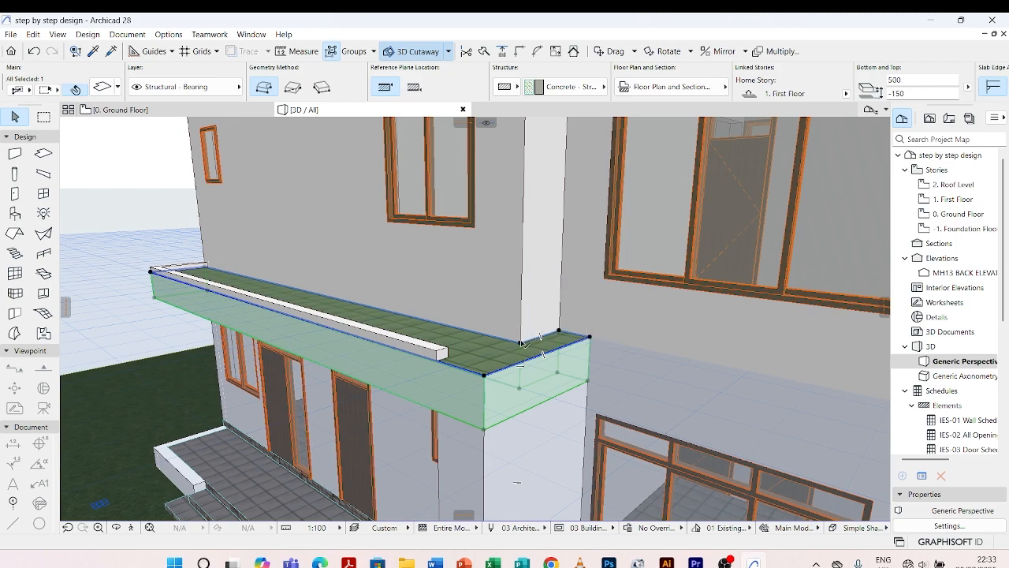
{"action": "left_click", "coordinate": [521, 342]}
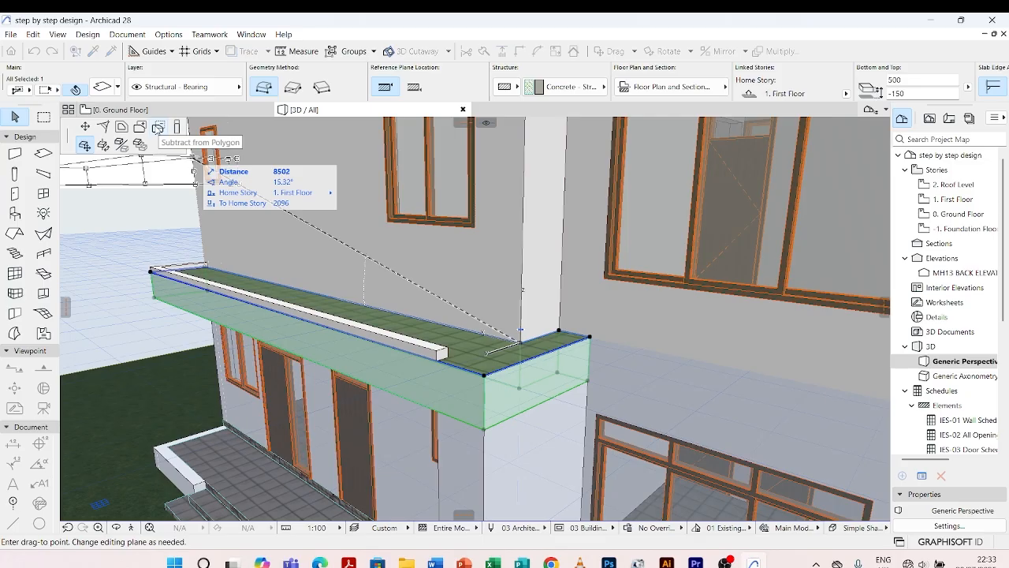
{"action": "left_click", "coordinate": [158, 128]}
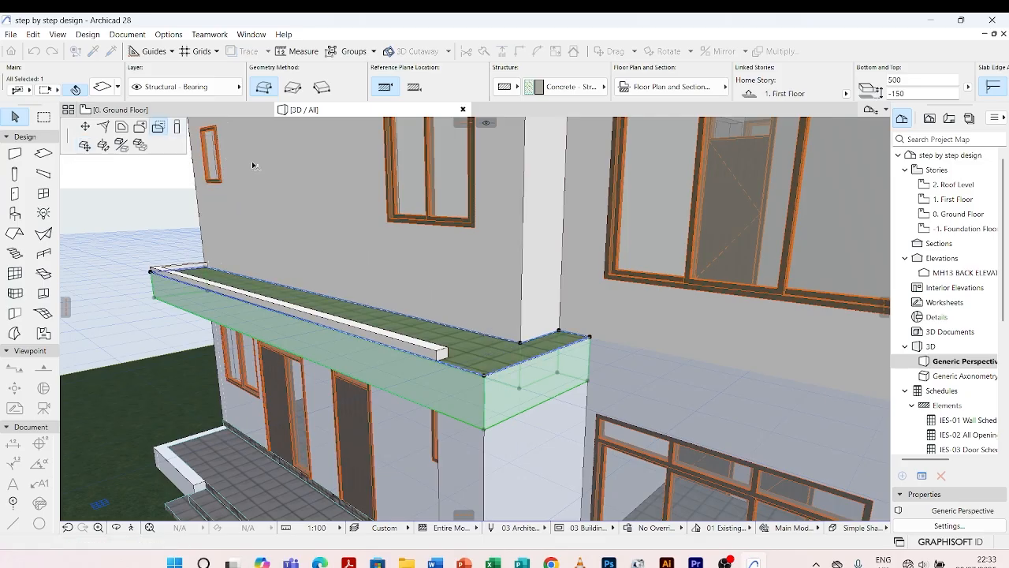
{"action": "left_click", "coordinate": [560, 332]}
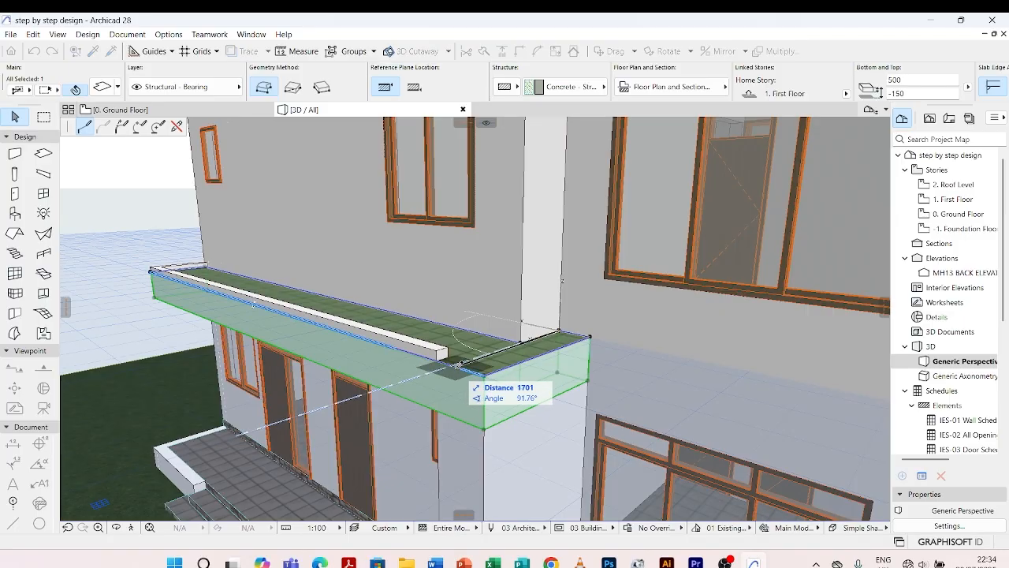
{"action": "scroll", "coordinate": [455, 364], "scroll_direction": "up", "scroll_amount": 3}
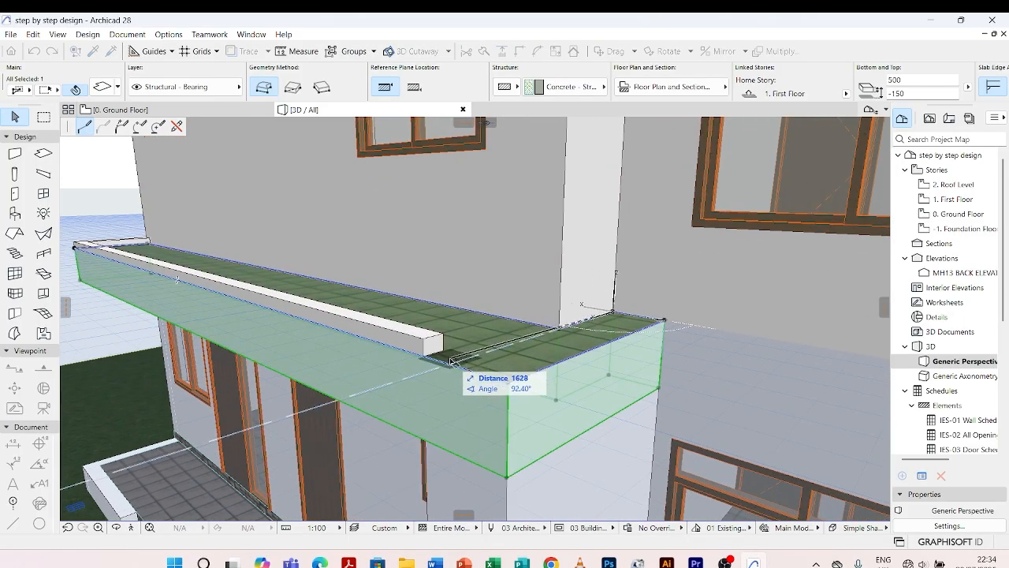
{"action": "left_click", "coordinate": [454, 365]}
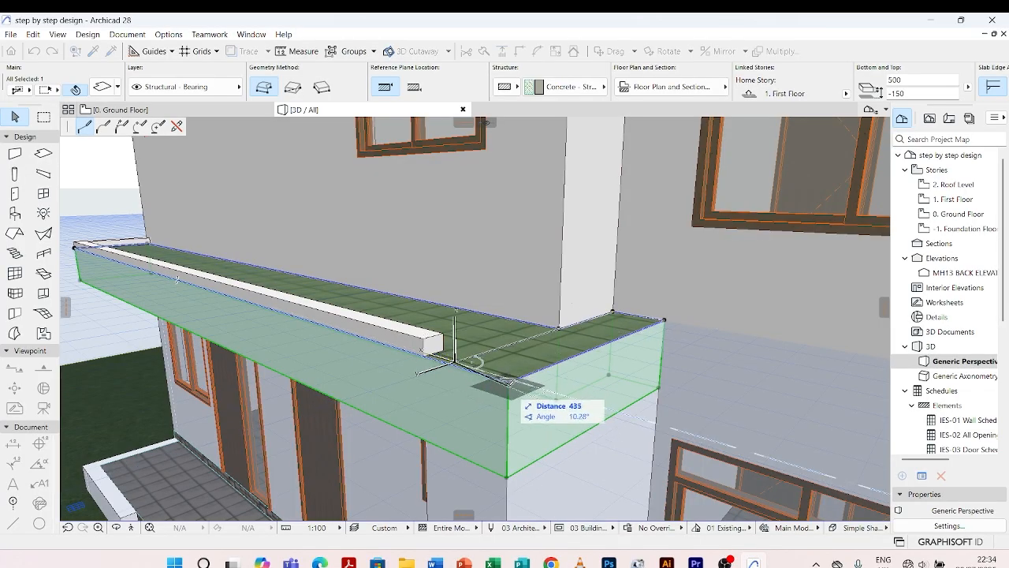
{"action": "left_click", "coordinate": [508, 370]}
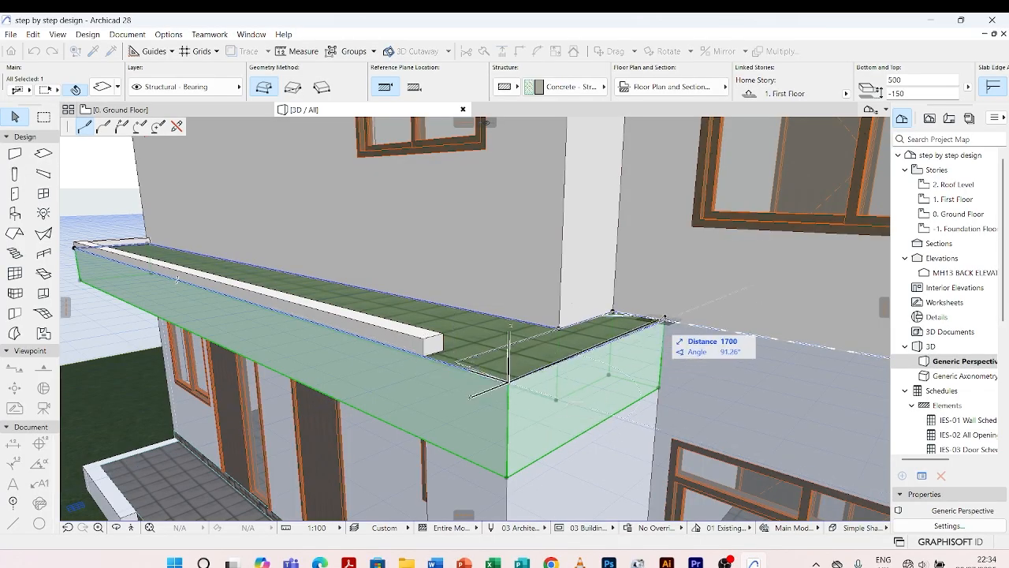
{"action": "left_click", "coordinate": [672, 315]}
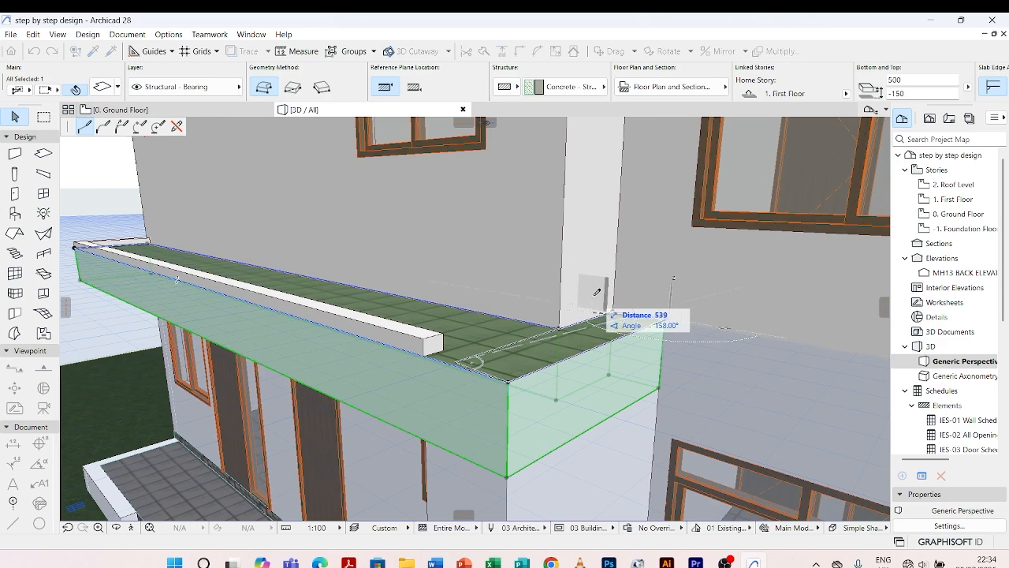
{"action": "left_click", "coordinate": [616, 308]}
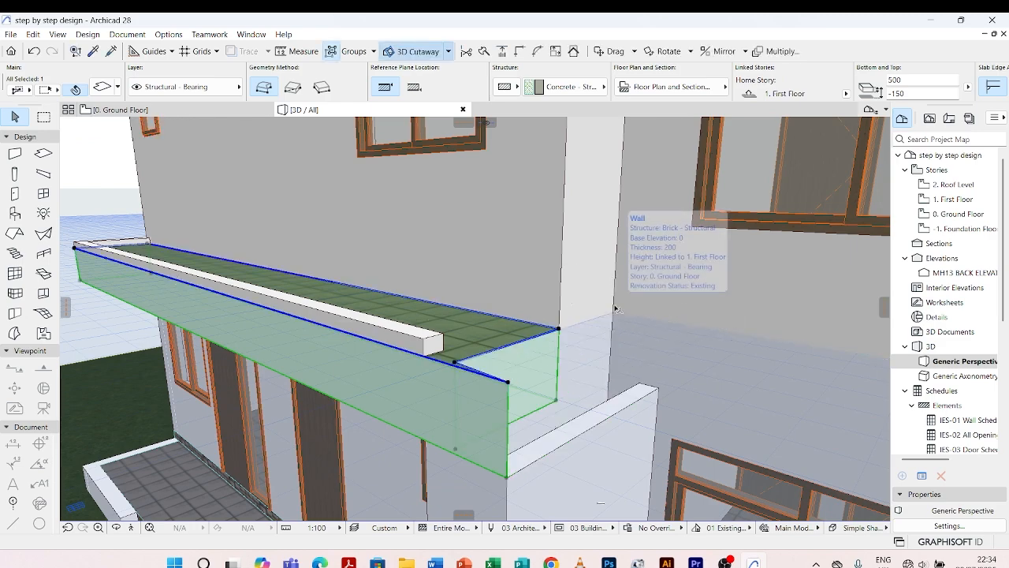
Subtract the leftover triangular sliver at the front corner of the narrow canopy slab
{"action": "scroll", "coordinate": [491, 382], "scroll_direction": "up", "scroll_amount": 3}
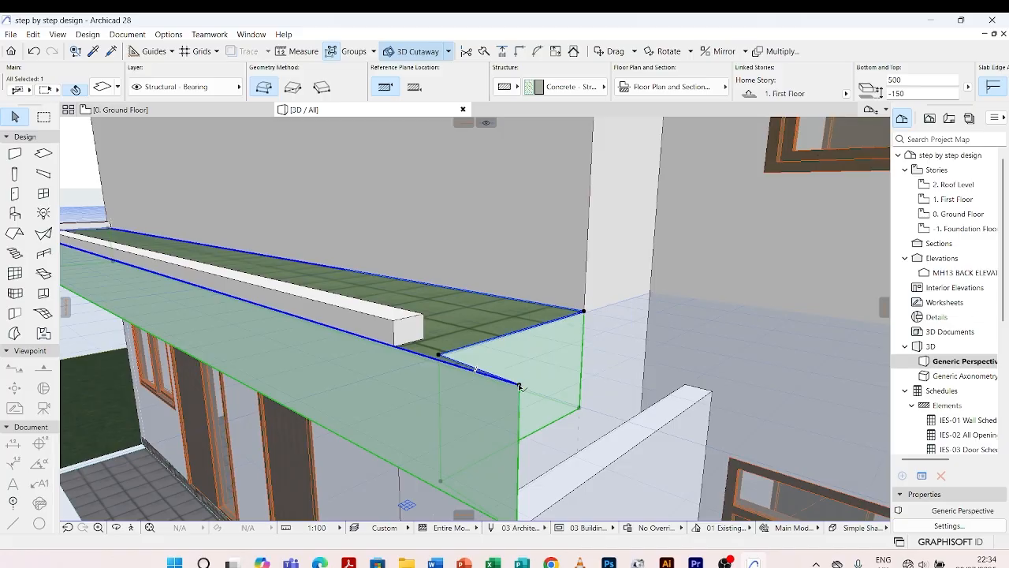
{"action": "left_click", "coordinate": [468, 328]}
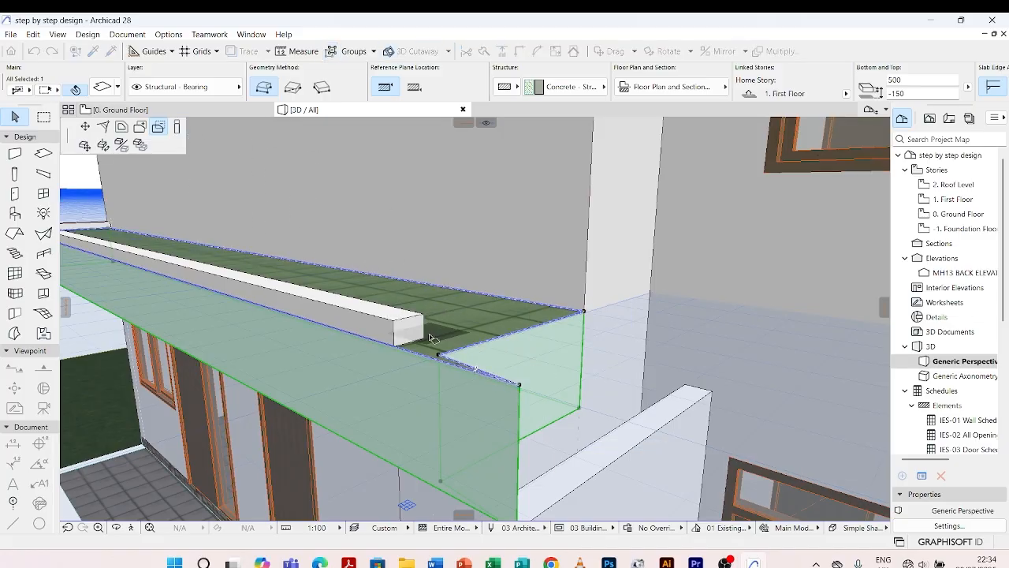
{"action": "left_click", "coordinate": [442, 357]}
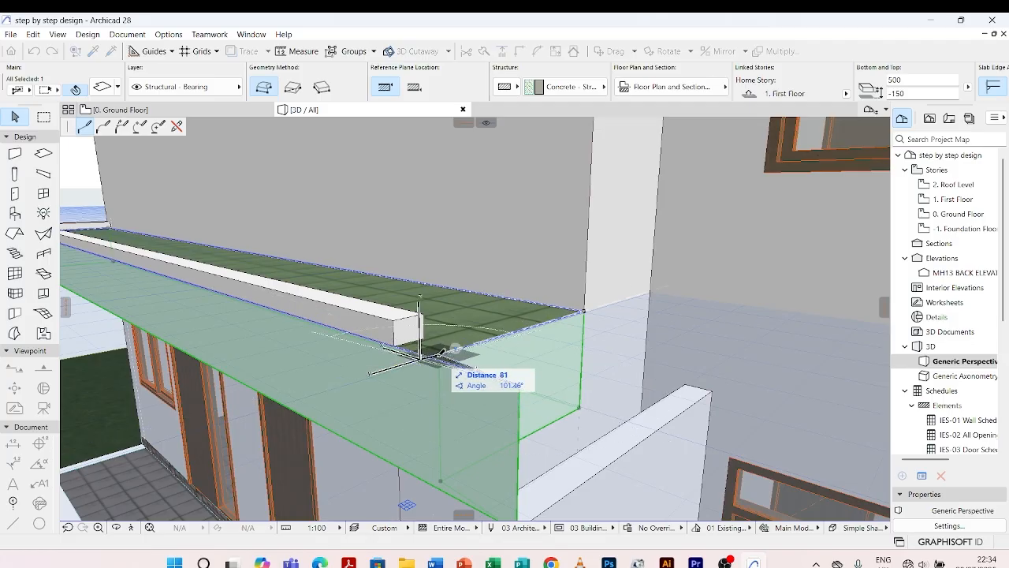
{"action": "left_click", "coordinate": [467, 391]}
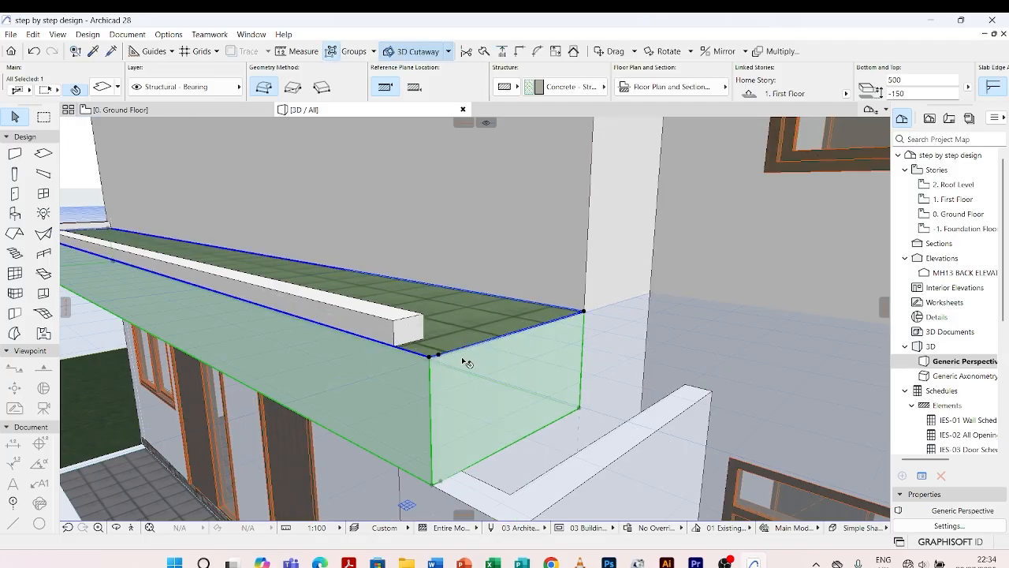
{"action": "key", "text": "Escape"}
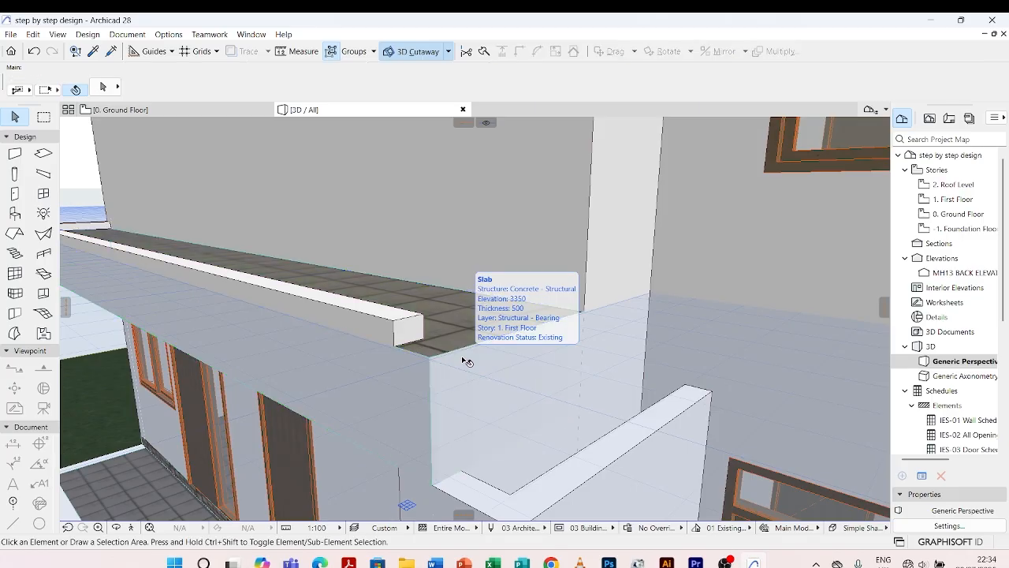
Move the stray node near the narrow canopy slab's front corner onto the corner point to straighten the end edge
{"action": "middle_click_drag", "start_coordinate": [466, 360], "coordinate": [498, 308], "text": "shift"}
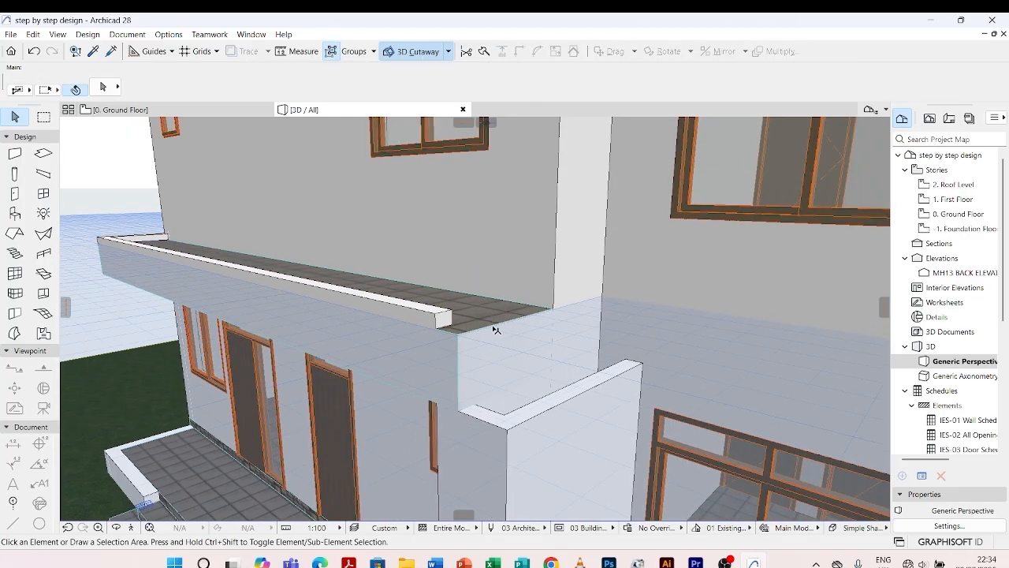
{"action": "left_click", "coordinate": [497, 336]}
{"action": "left_click", "coordinate": [494, 325]}
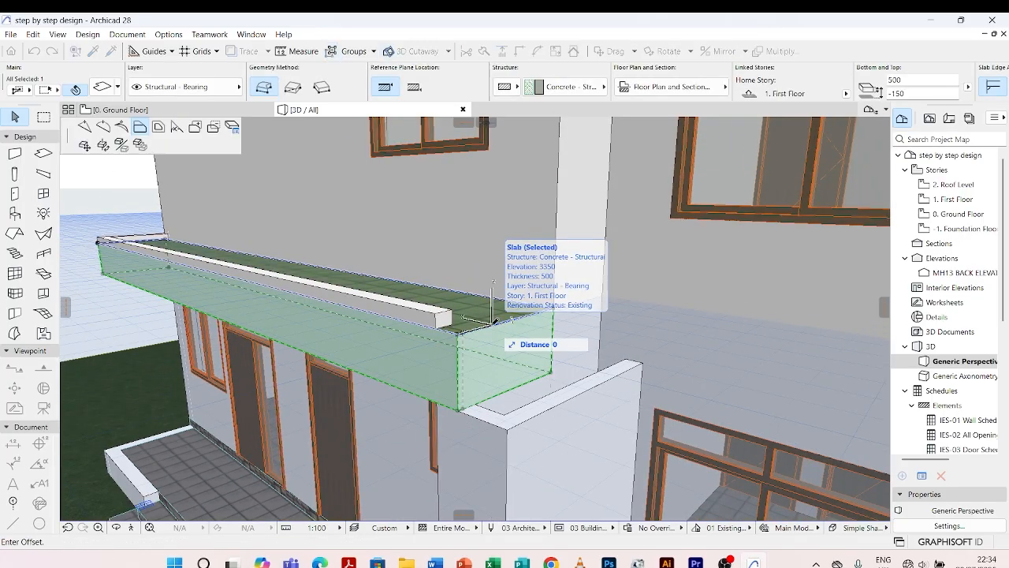
{"action": "scroll", "coordinate": [495, 321], "scroll_direction": "up", "scroll_amount": 1}
{"action": "scroll", "coordinate": [469, 333], "scroll_direction": "up", "scroll_amount": 2}
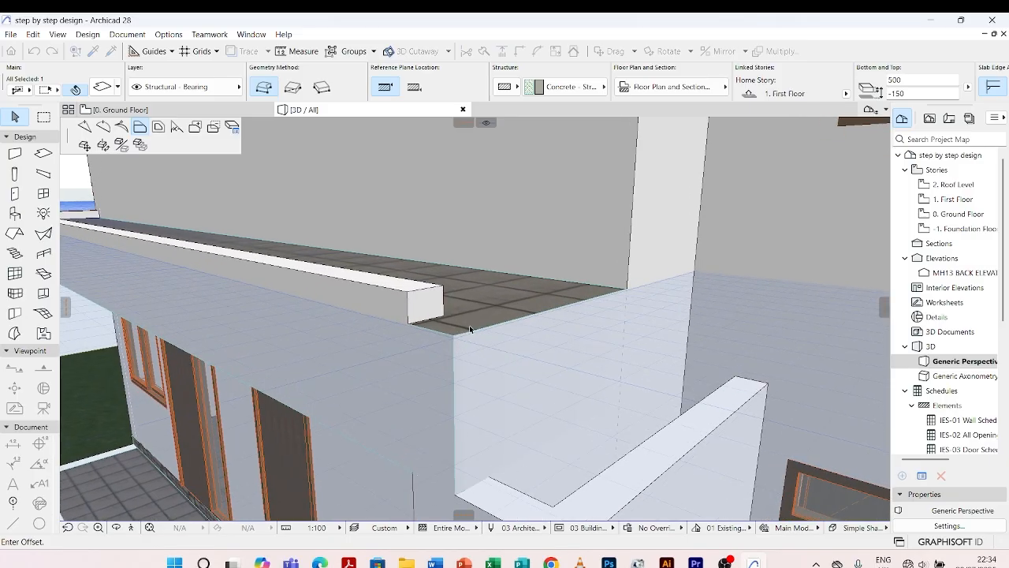
{"action": "left_click", "coordinate": [468, 333]}
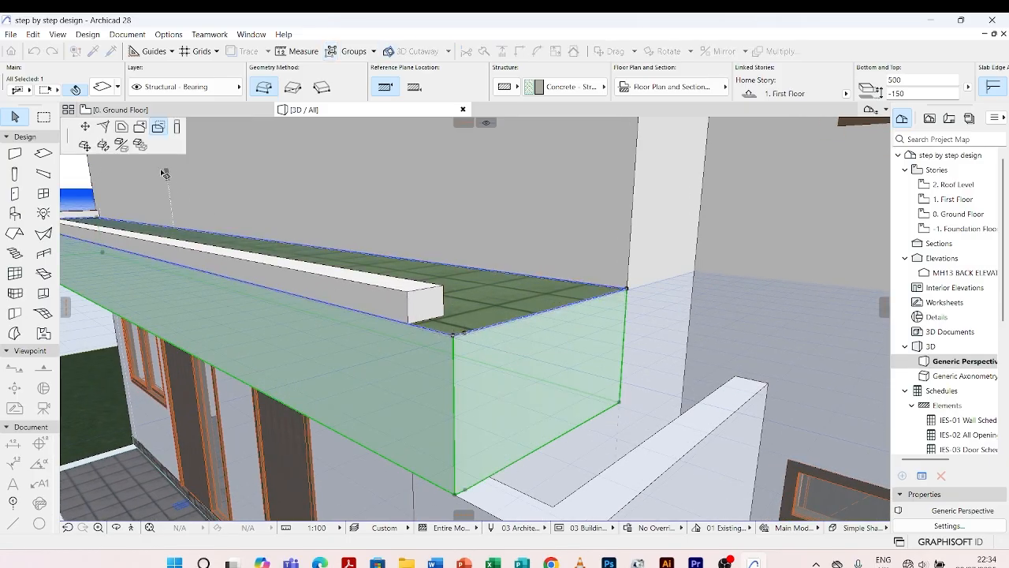
{"action": "left_click", "coordinate": [84, 128]}
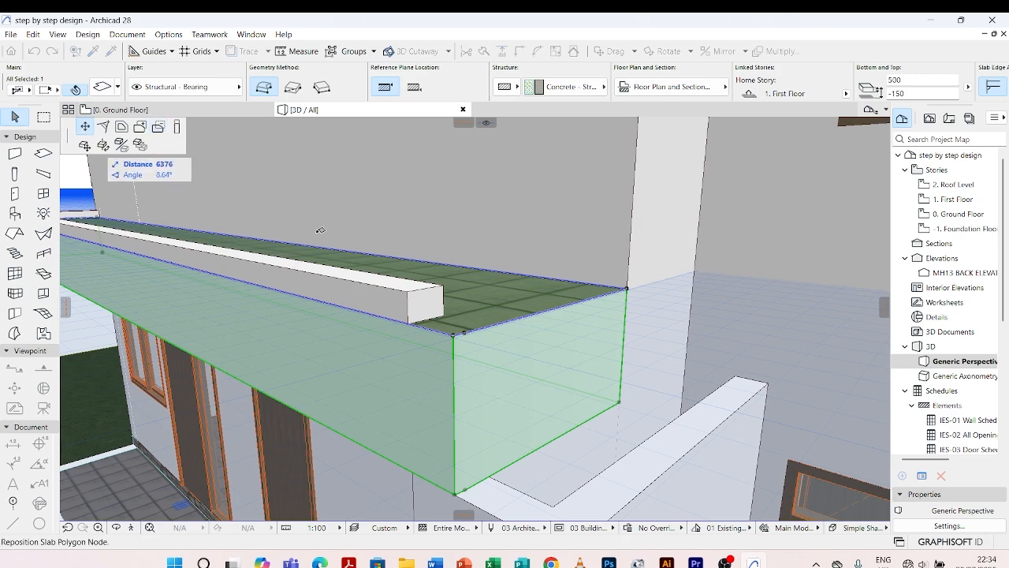
{"action": "scroll", "coordinate": [465, 335], "scroll_direction": "up", "scroll_amount": 1}
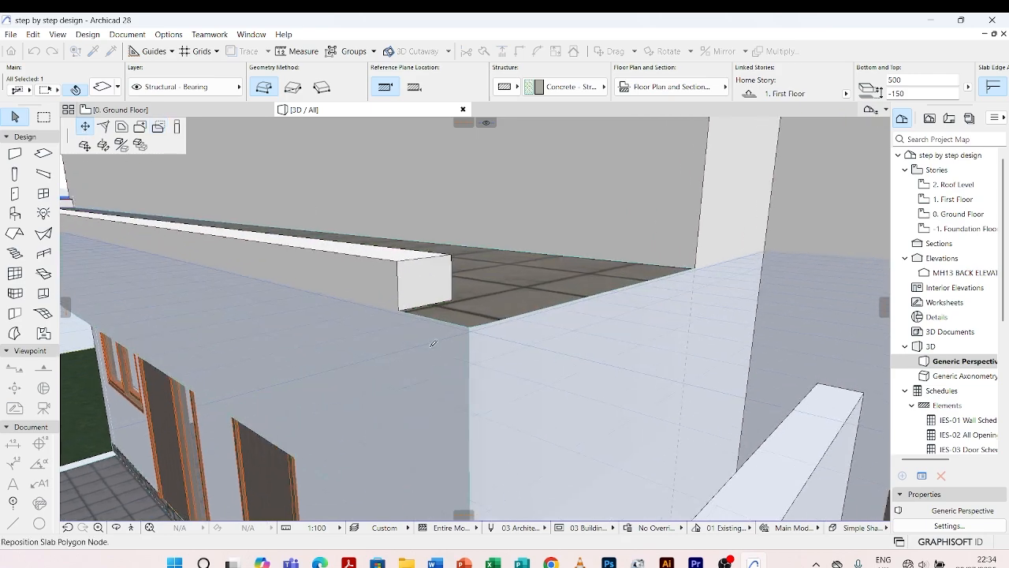
{"action": "left_click", "coordinate": [469, 327]}
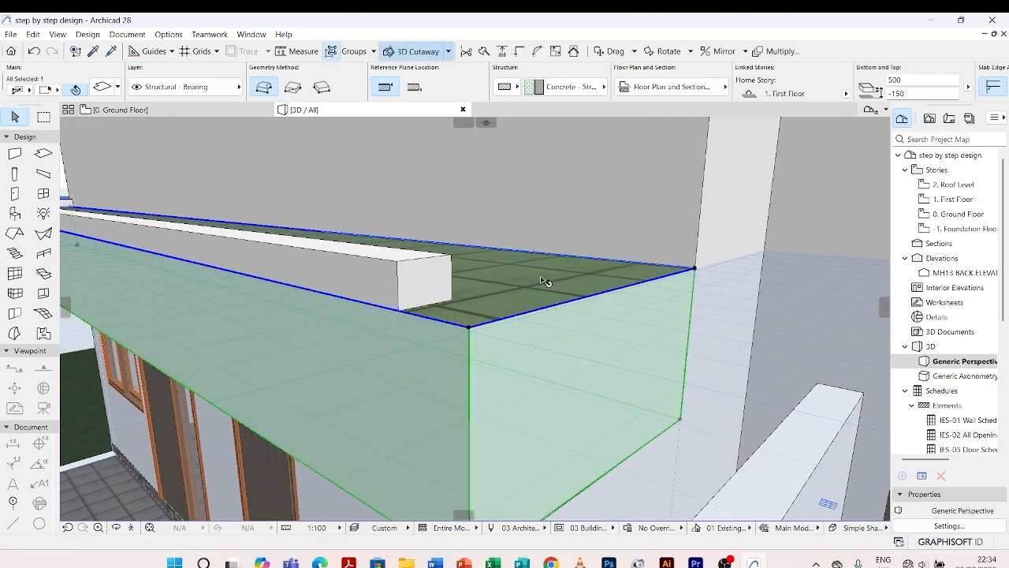
Offset the narrow canopy slab's end edge inward by about 196 mm so it is flush with the parapet wall's end
{"action": "scroll", "coordinate": [562, 303], "scroll_direction": "down", "scroll_amount": 1}
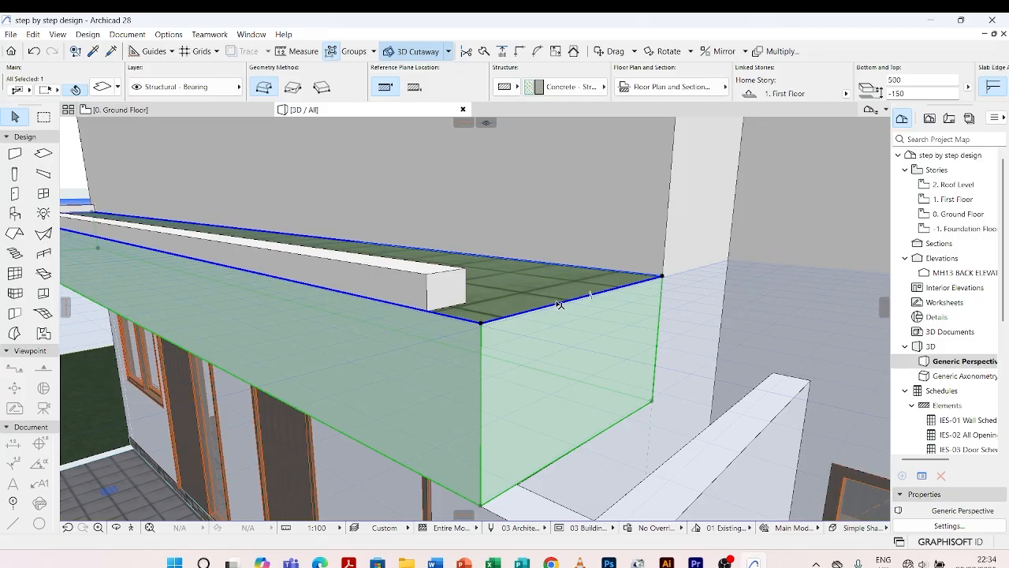
{"action": "left_click", "coordinate": [558, 303]}
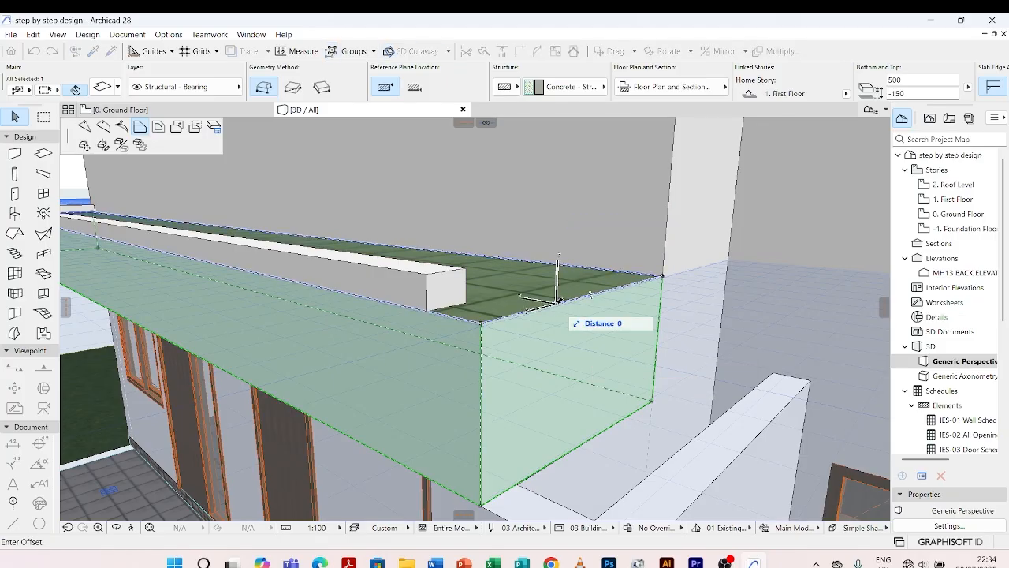
{"action": "scroll", "coordinate": [443, 270], "scroll_direction": "down", "scroll_amount": 2}
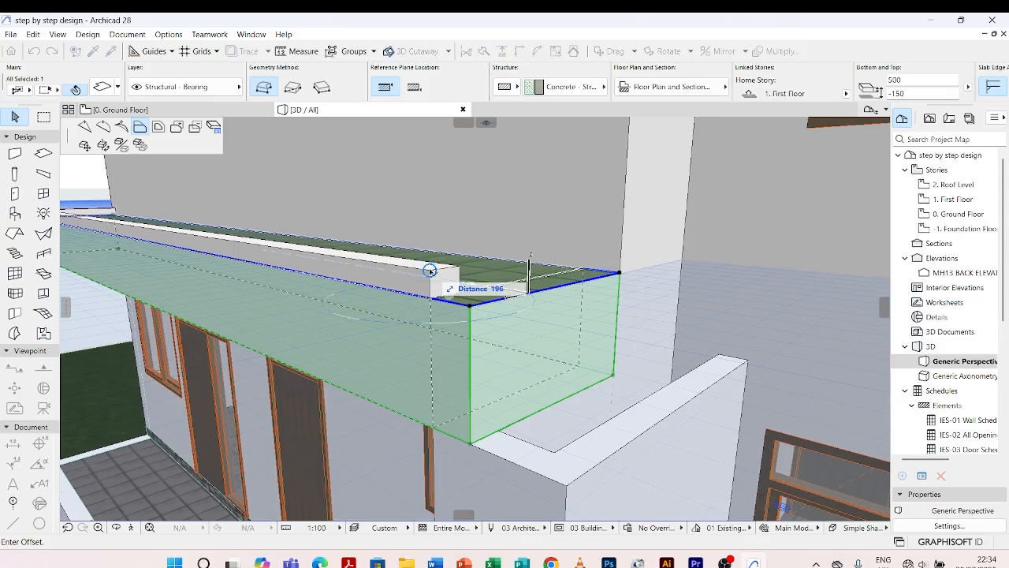
{"action": "left_click", "coordinate": [429, 270]}
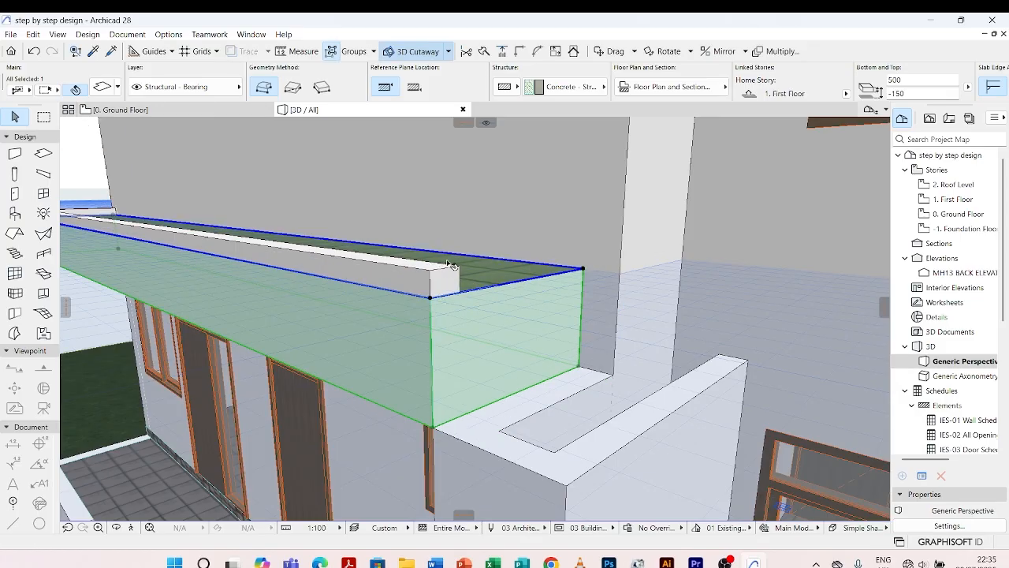
{"action": "key", "text": "Escape"}
{"action": "scroll", "coordinate": [432, 249], "scroll_direction": "down", "scroll_amount": 2}
{"action": "scroll", "coordinate": [435, 251], "scroll_direction": "down", "scroll_amount": 1}
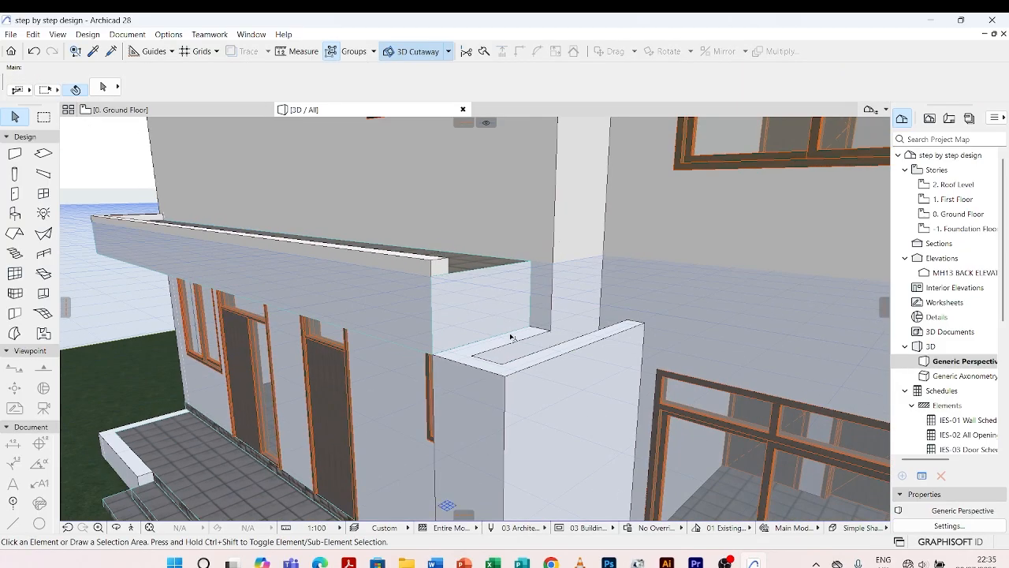
{"action": "scroll", "coordinate": [514, 345], "scroll_direction": "down", "scroll_amount": 3}
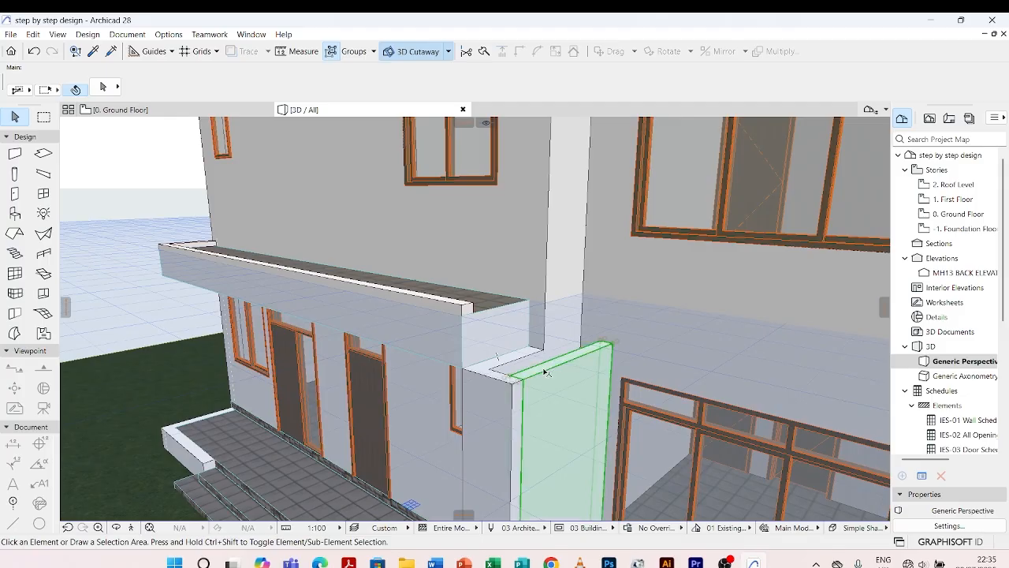
Stretch the top of the pillar's long side wall beside the large windows up to the upper edge of the house walls
{"action": "left_click", "coordinate": [568, 376]}
{"action": "scroll", "coordinate": [567, 377], "scroll_direction": "down", "scroll_amount": 1}
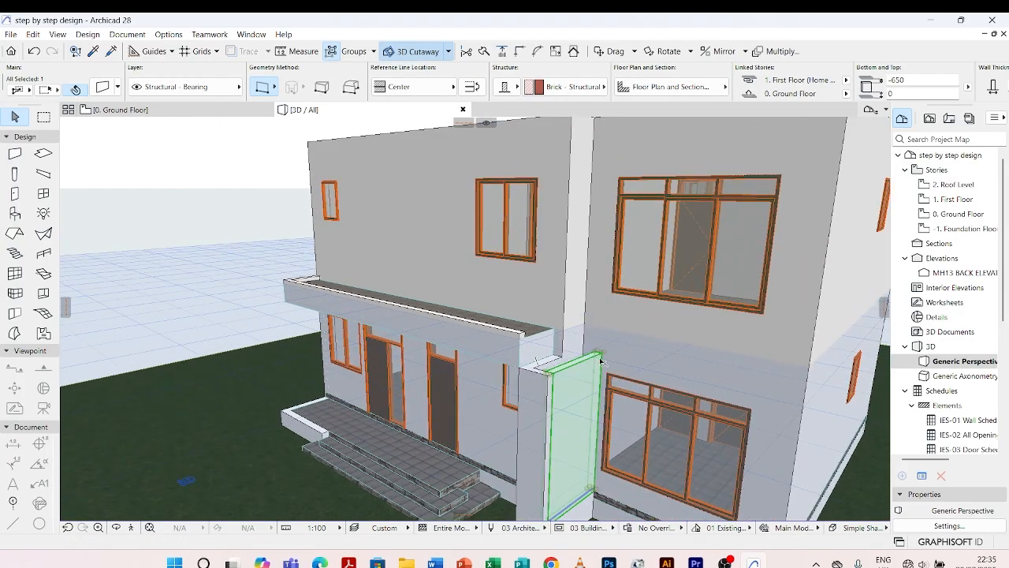
{"action": "left_click", "coordinate": [601, 354]}
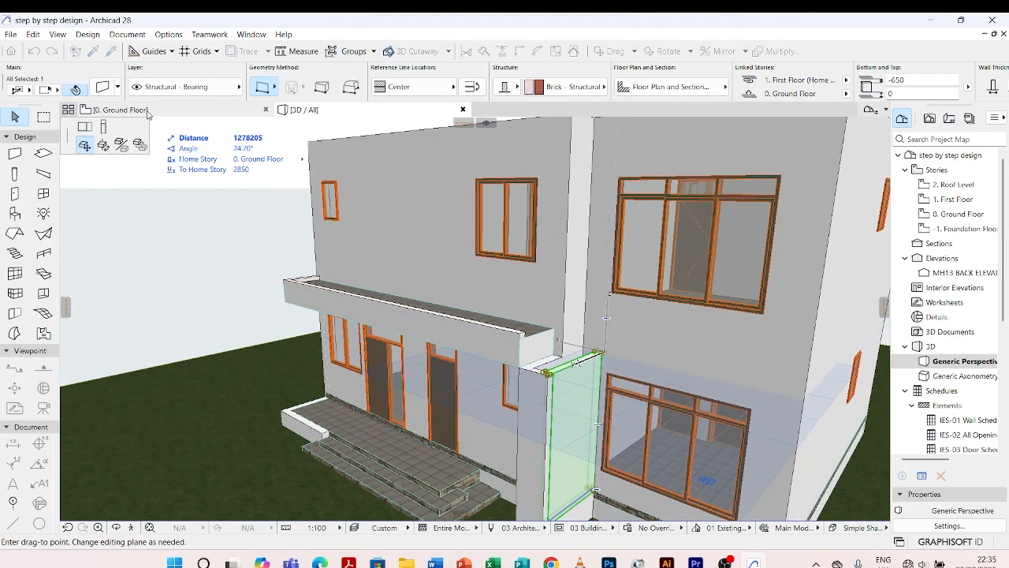
{"action": "left_click", "coordinate": [104, 127]}
{"action": "scroll", "coordinate": [563, 384], "scroll_direction": "down", "scroll_amount": 1}
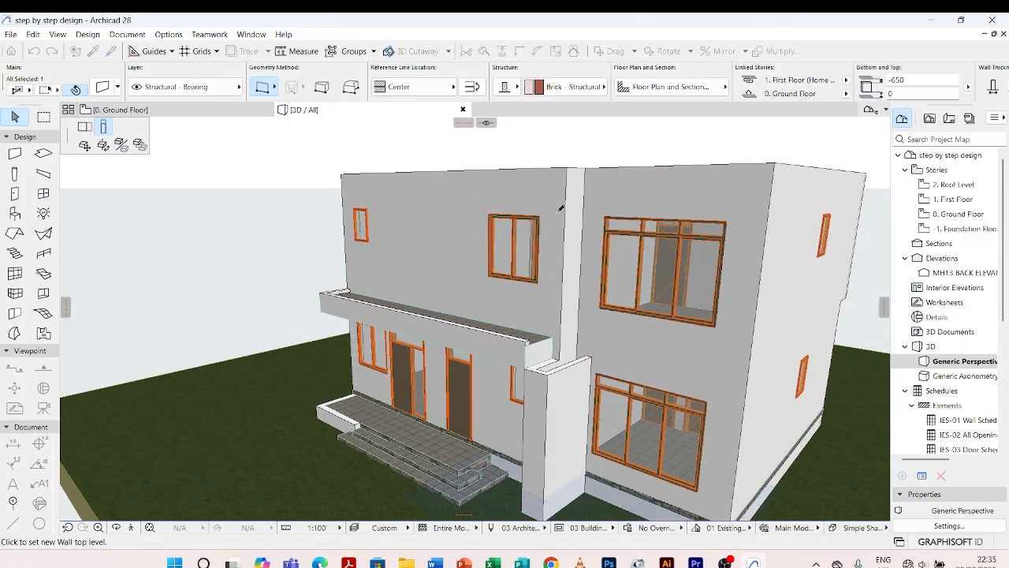
{"action": "left_click", "coordinate": [609, 162]}
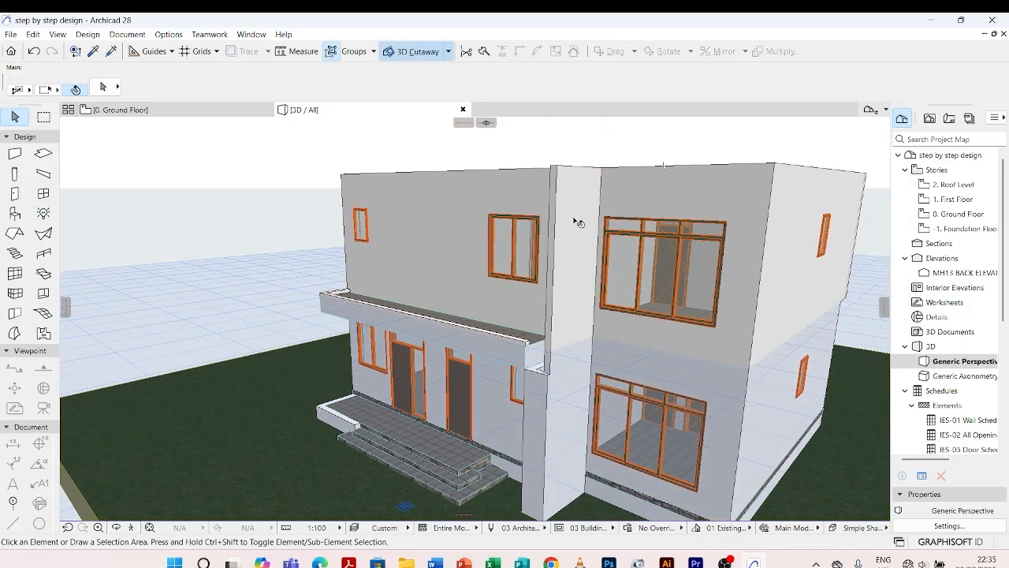
Stretch the pillar's long wall beside the narrow entrance canopy up to the top of the already raised pillar wall
{"action": "scroll", "coordinate": [536, 322], "scroll_direction": "down", "scroll_amount": 3}
{"action": "middle_click_drag", "start_coordinate": [535, 323], "coordinate": [541, 365], "text": "shift"}
{"action": "scroll", "coordinate": [557, 364], "scroll_direction": "up", "scroll_amount": 5}
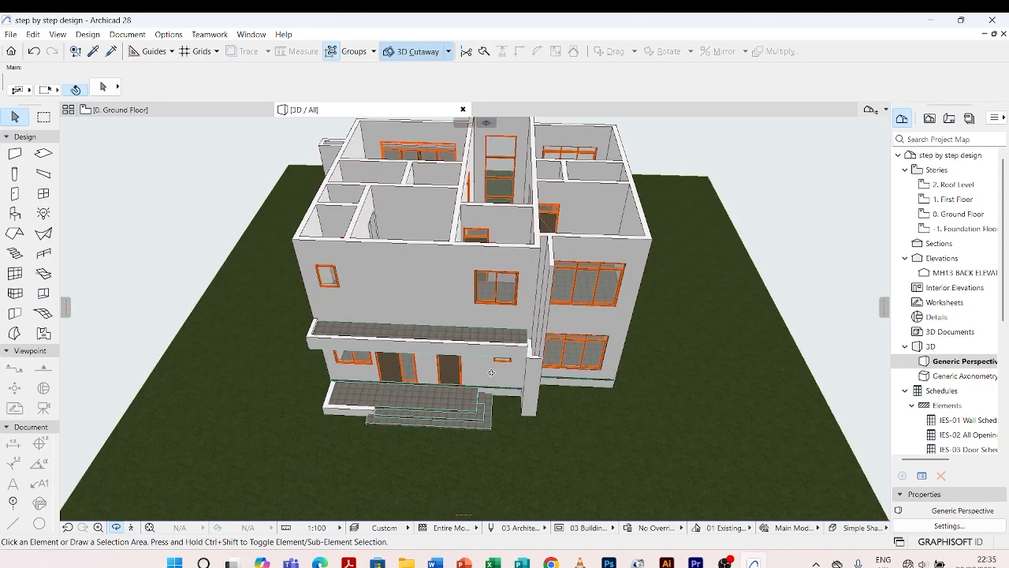
{"action": "left_click", "coordinate": [540, 361]}
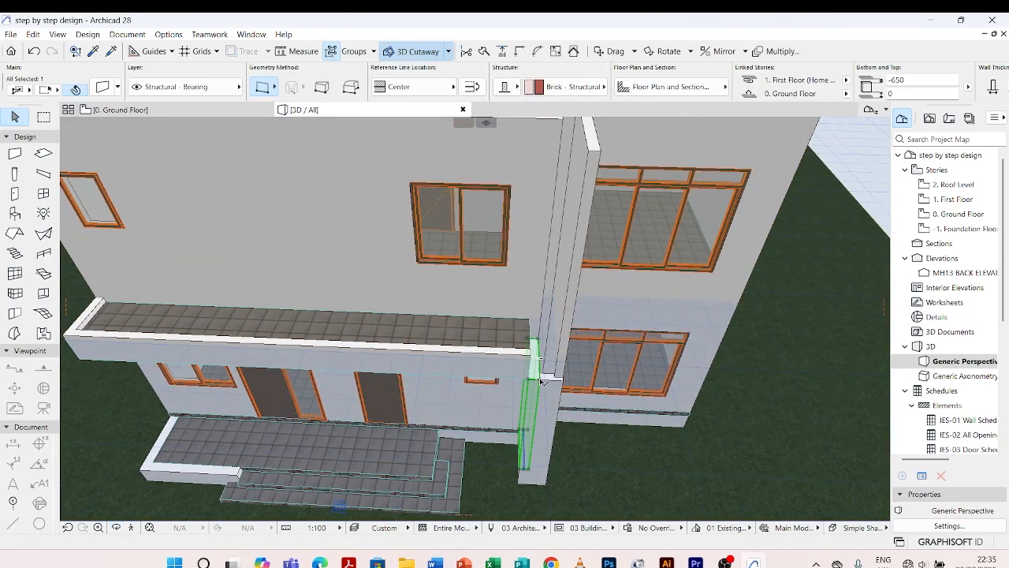
{"action": "left_click", "coordinate": [541, 381]}
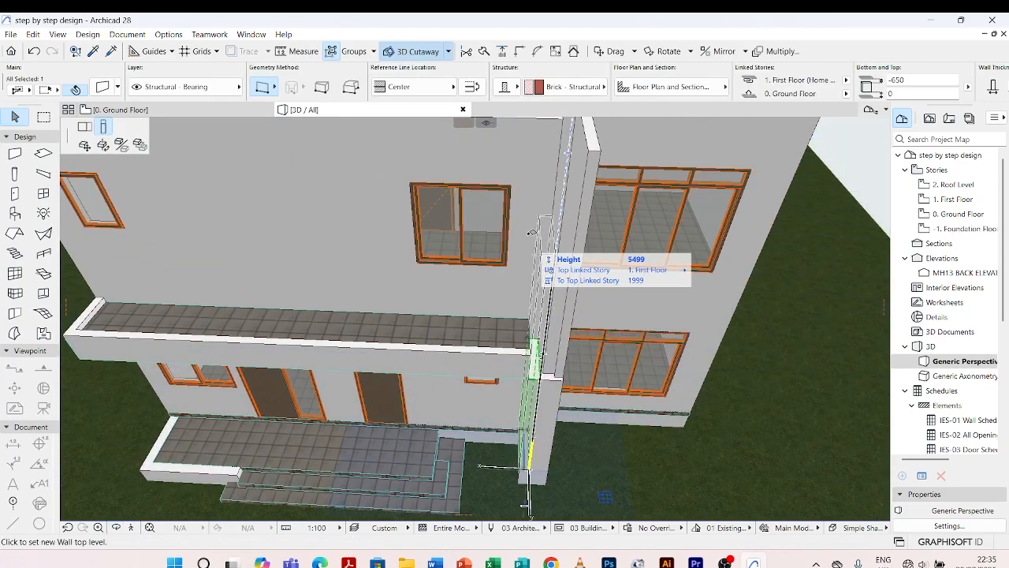
{"action": "left_click", "coordinate": [588, 147]}
{"action": "key", "text": "Escape"}
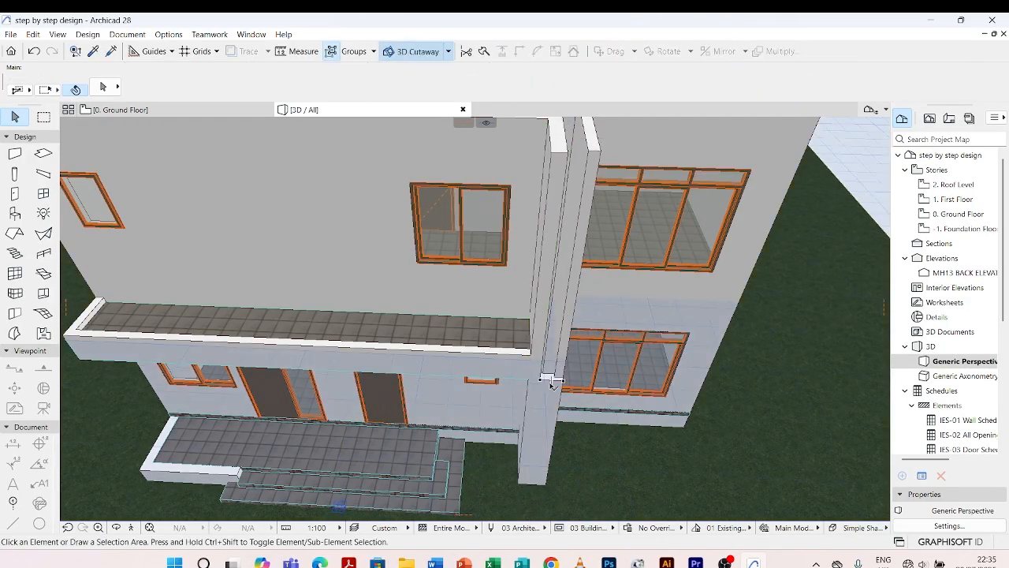
Raise the pillar's short front wall to the Roof Level, giving it a height of 7000 mm
{"action": "left_click", "coordinate": [551, 382]}
{"action": "left_click", "coordinate": [561, 385]}
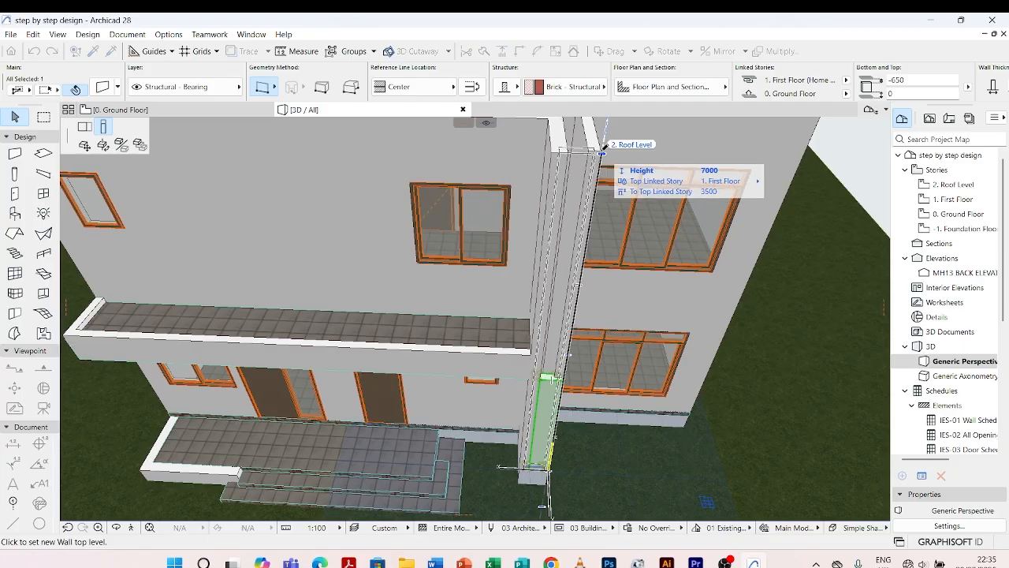
{"action": "left_click", "coordinate": [601, 150]}
{"action": "key", "text": "Escape"}
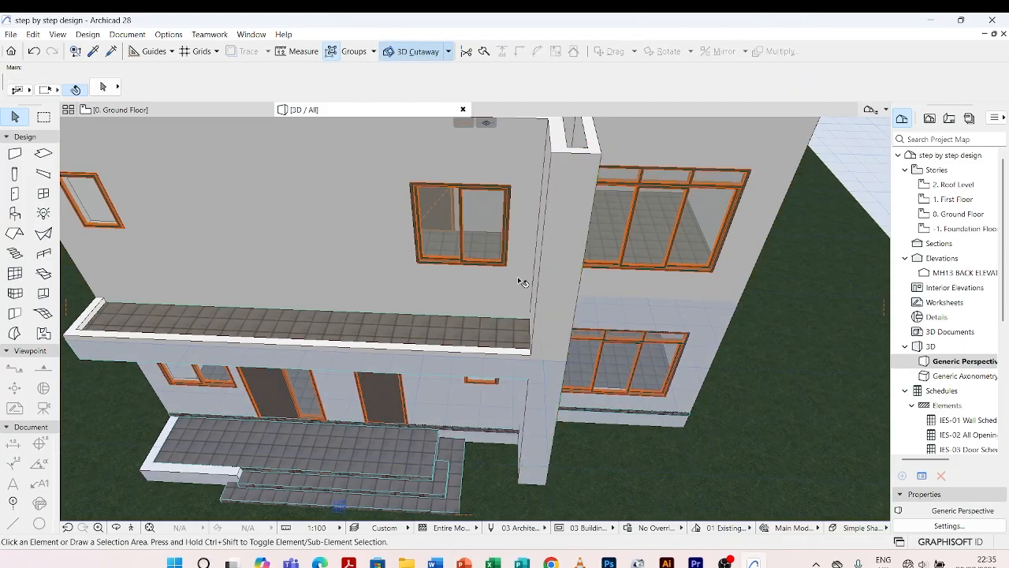
Inspect the full-height pillar and the rest of the house exterior from the opposite sides and from above
{"action": "scroll", "coordinate": [520, 282], "scroll_direction": "down", "scroll_amount": 3}
{"action": "middle_click_drag", "start_coordinate": [305, 342], "coordinate": [613, 271], "text": "shift"}
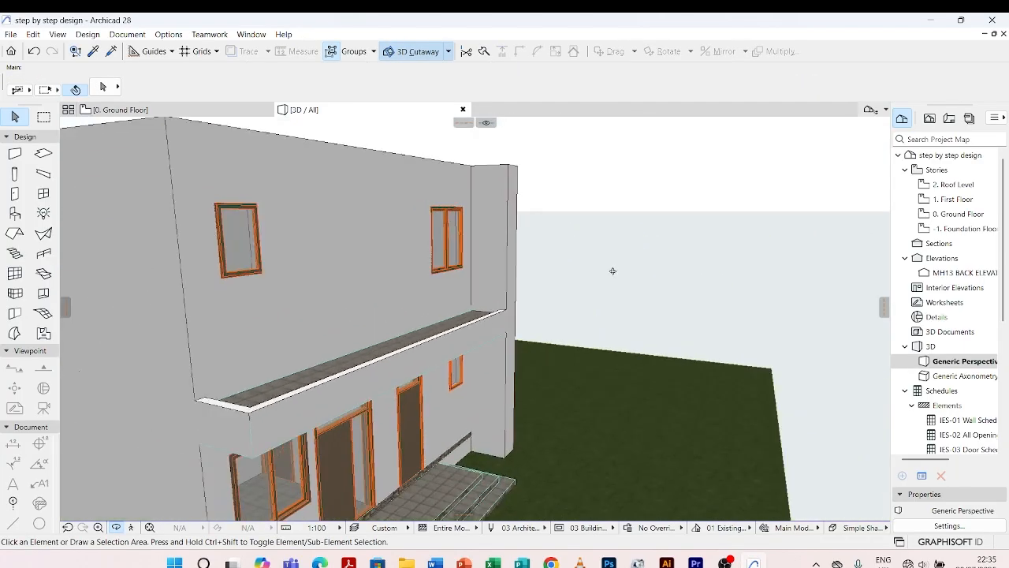
{"action": "scroll", "coordinate": [600, 279], "scroll_direction": "down", "scroll_amount": 5}
{"action": "middle_click_drag", "start_coordinate": [523, 279], "coordinate": [578, 357], "text": "shift"}
{"action": "scroll", "coordinate": [710, 263], "scroll_direction": "up", "scroll_amount": 4}
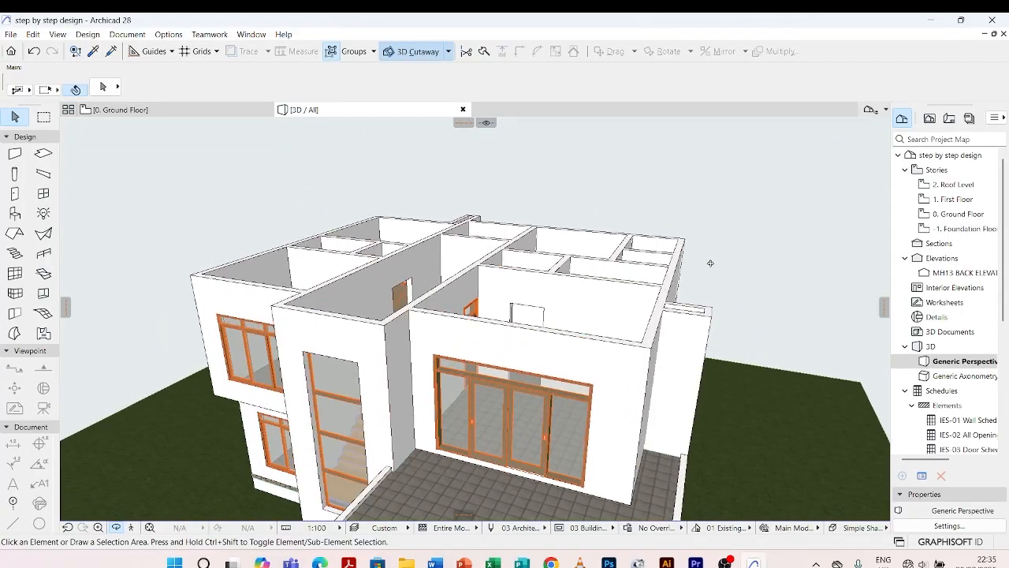
{"action": "middle_click_drag", "start_coordinate": [709, 263], "coordinate": [636, 327], "text": "shift"}
{"action": "scroll", "coordinate": [722, 315], "scroll_direction": "down", "scroll_amount": 3}
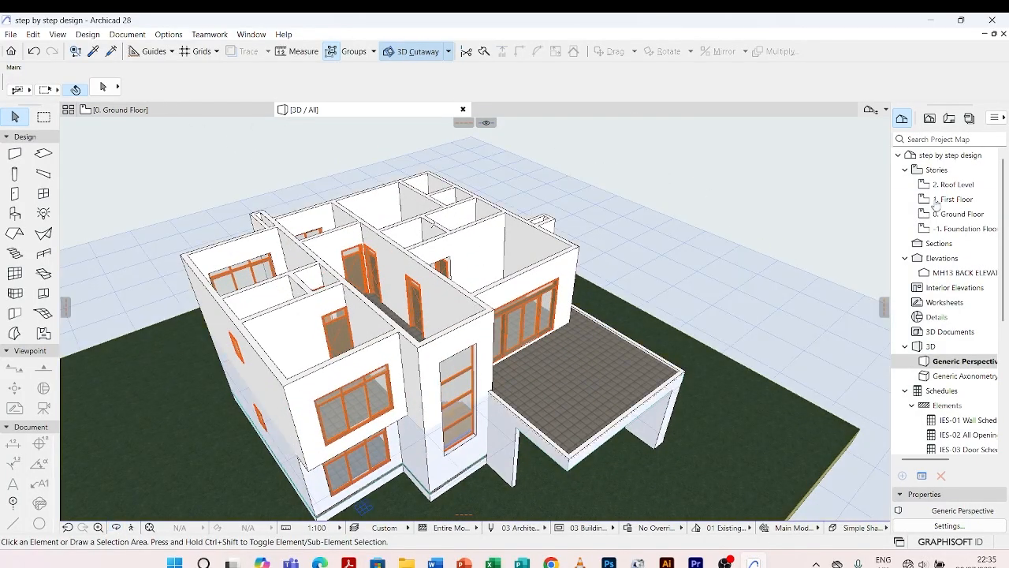
Open the Roof Level floor plan, showing the whole first-floor trace as reference
{"action": "double_click", "coordinate": [960, 201]}
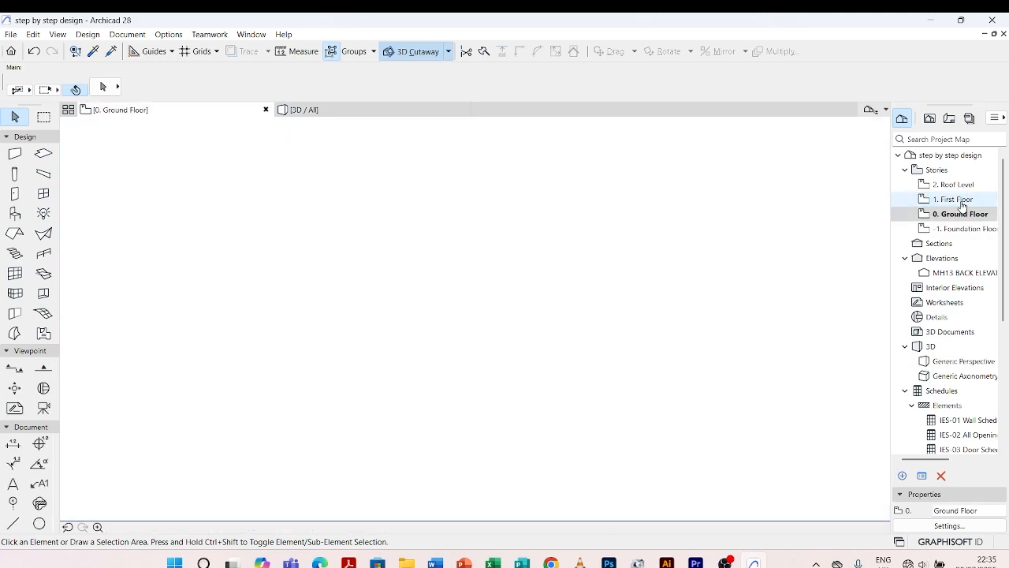
{"action": "double_click", "coordinate": [953, 188]}
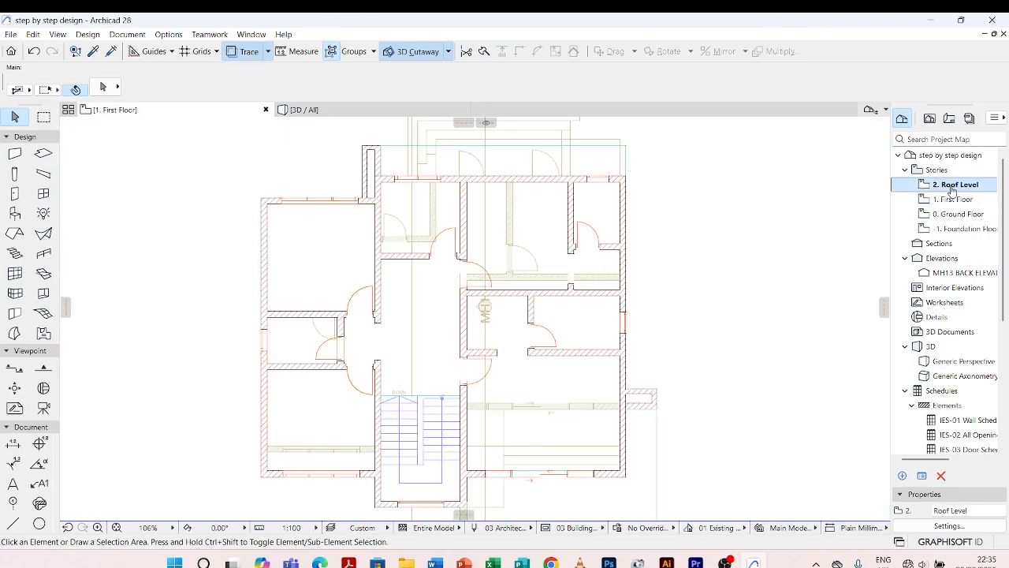
{"action": "scroll", "coordinate": [504, 248], "scroll_direction": "down", "scroll_amount": 3}
{"action": "scroll", "coordinate": [506, 247], "scroll_direction": "down", "scroll_amount": 1}
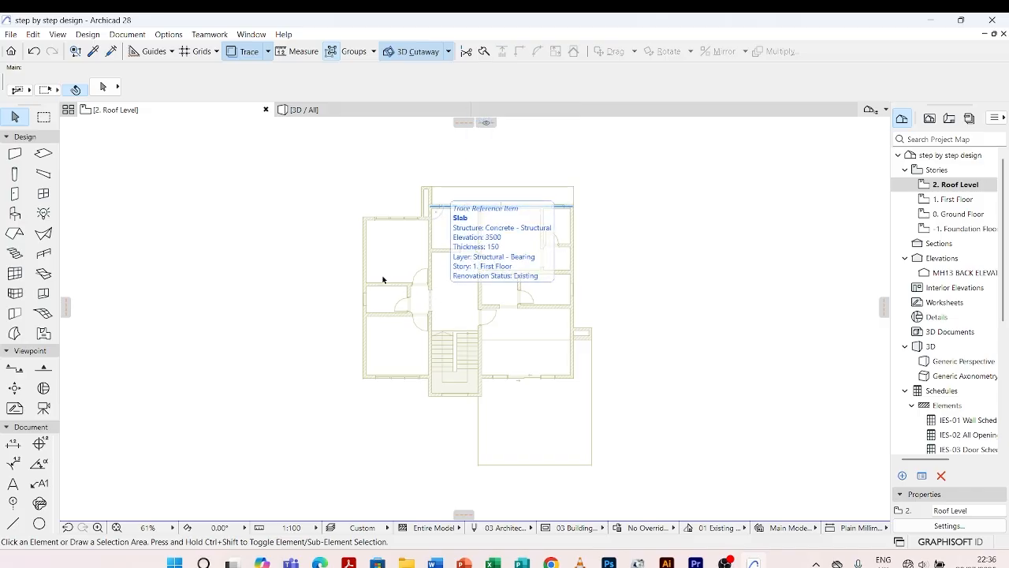
Start a polygonal slab at the wing's inner corner beside the central hall and draw its first edge about 4900 mm to the outer wall's inner face
{"action": "left_click", "coordinate": [45, 154]}
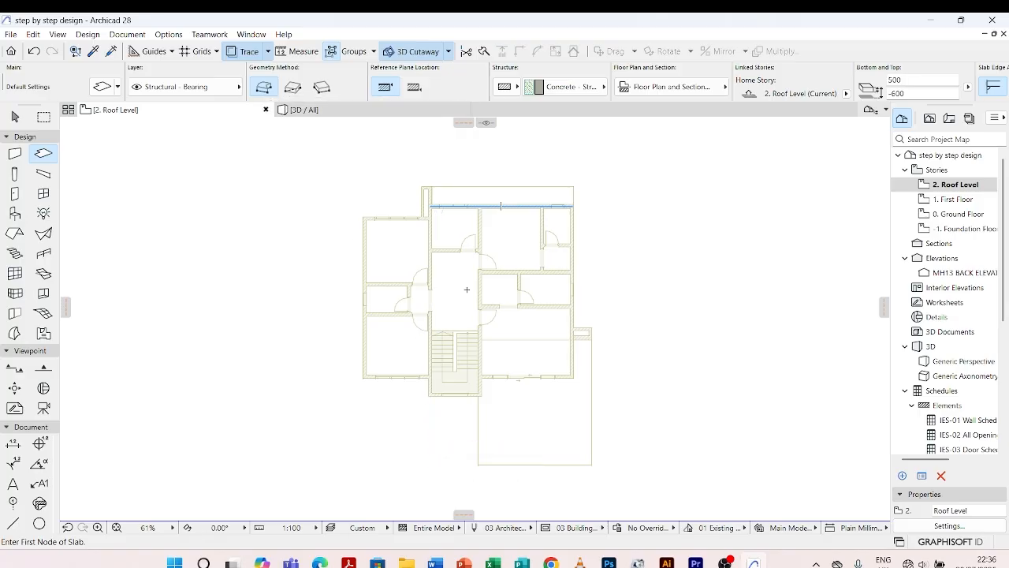
{"action": "scroll", "coordinate": [474, 286], "scroll_direction": "up", "scroll_amount": 3}
{"action": "scroll", "coordinate": [512, 320], "scroll_direction": "up", "scroll_amount": 4}
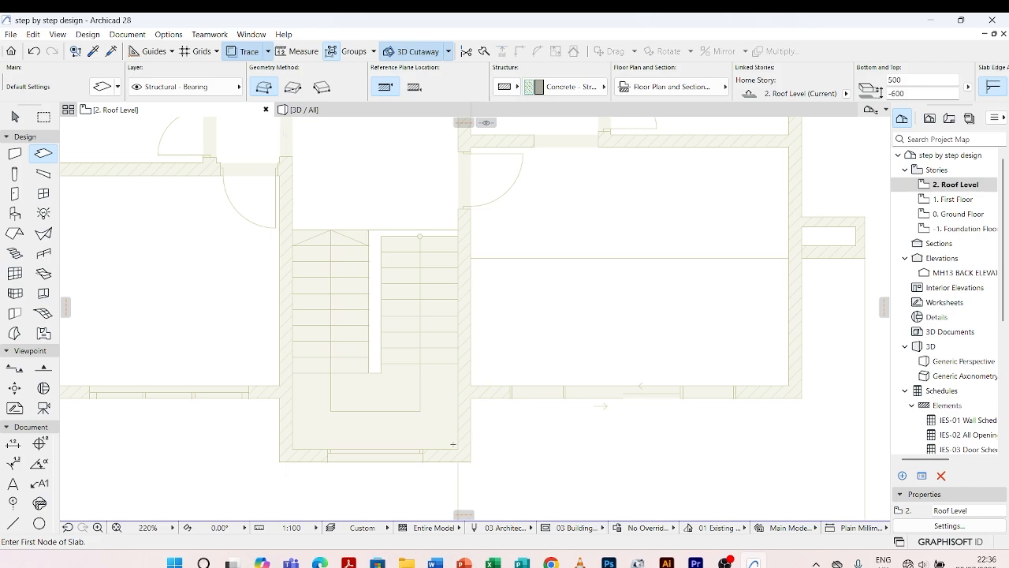
{"action": "scroll", "coordinate": [452, 444], "scroll_direction": "down", "scroll_amount": 5}
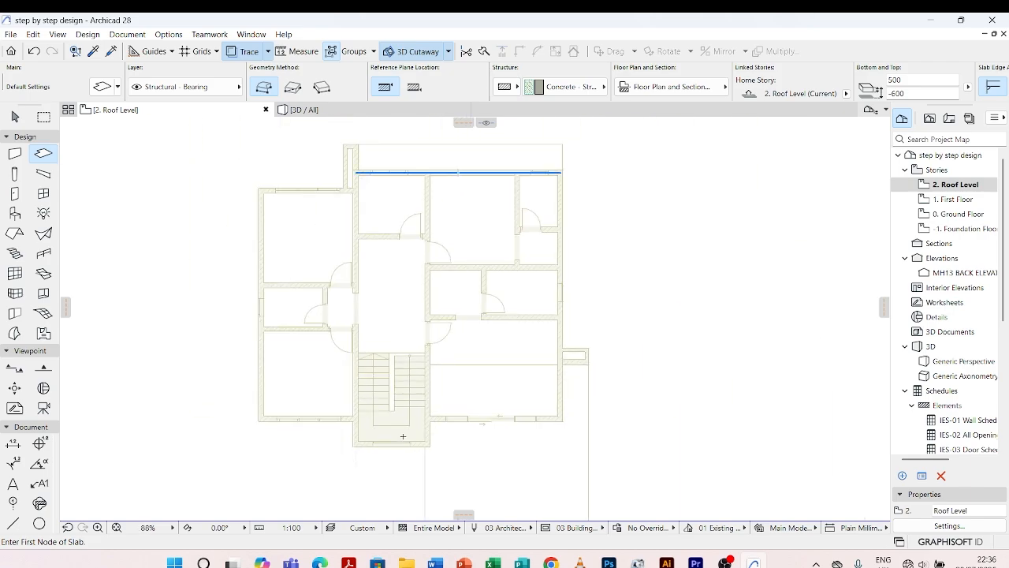
{"action": "scroll", "coordinate": [447, 159], "scroll_direction": "up", "scroll_amount": 5}
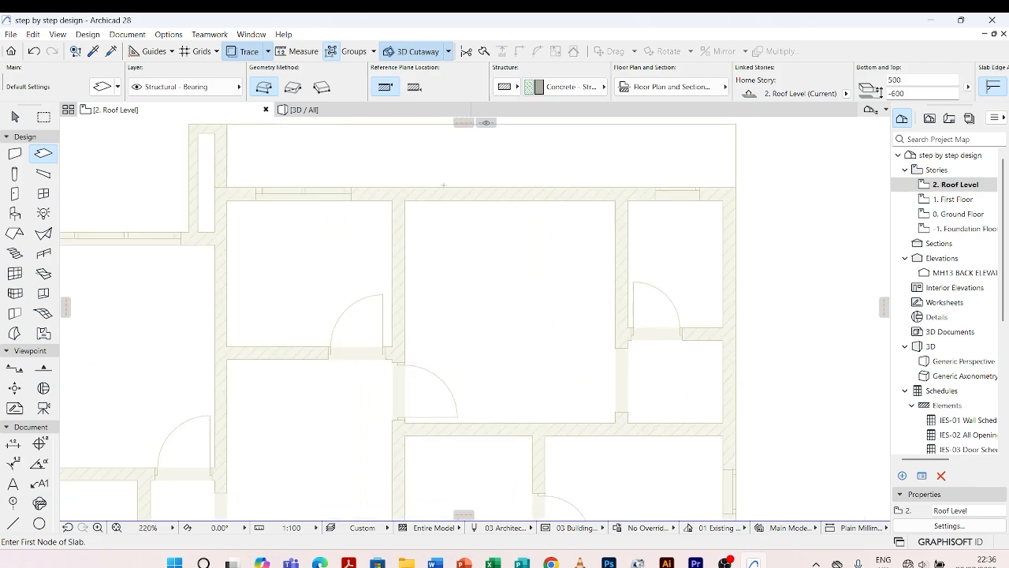
{"action": "left_click", "coordinate": [405, 200]}
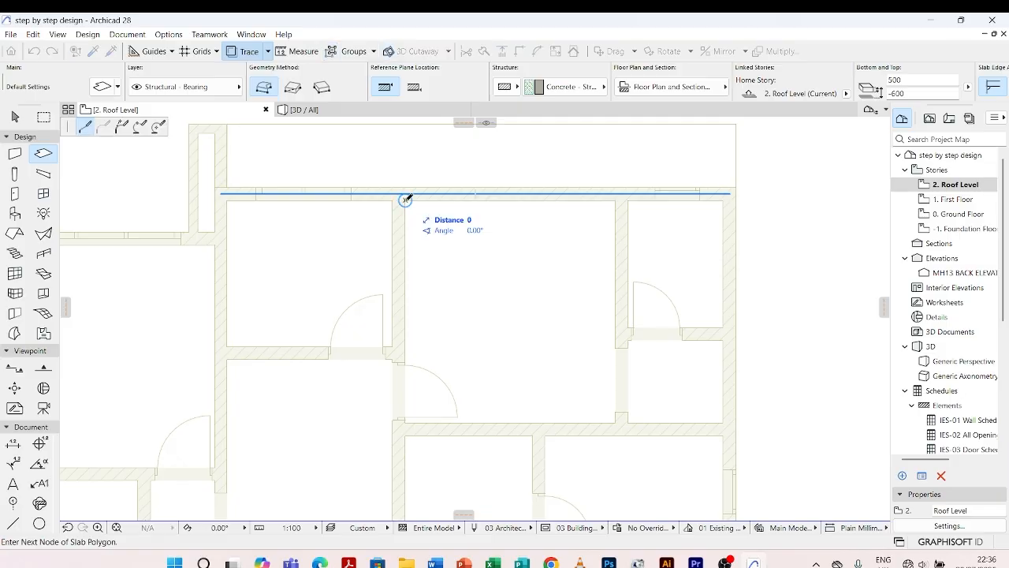
{"action": "scroll", "coordinate": [532, 192], "scroll_direction": "down", "scroll_amount": 2}
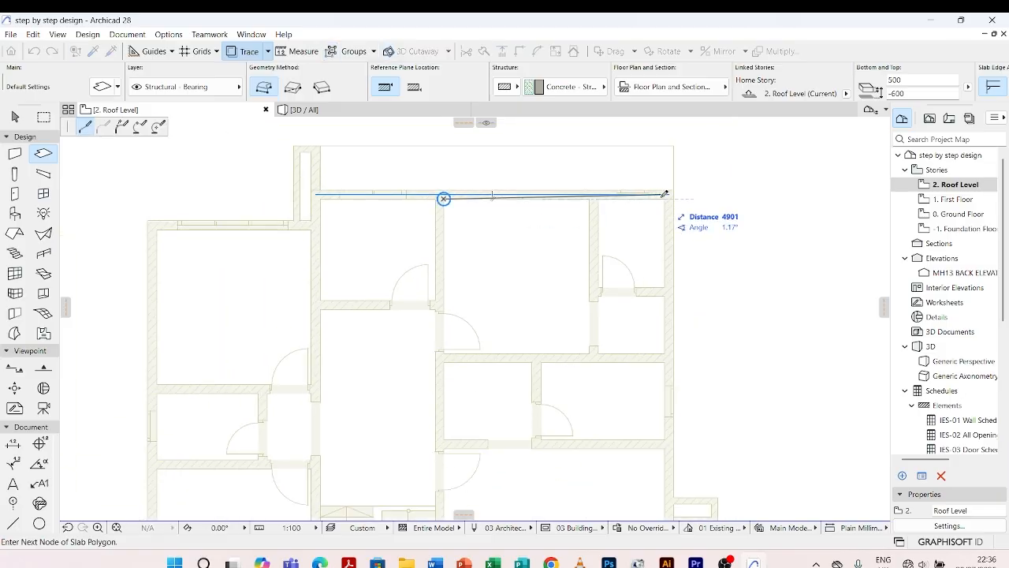
{"action": "scroll", "coordinate": [658, 193], "scroll_direction": "up", "scroll_amount": 5}
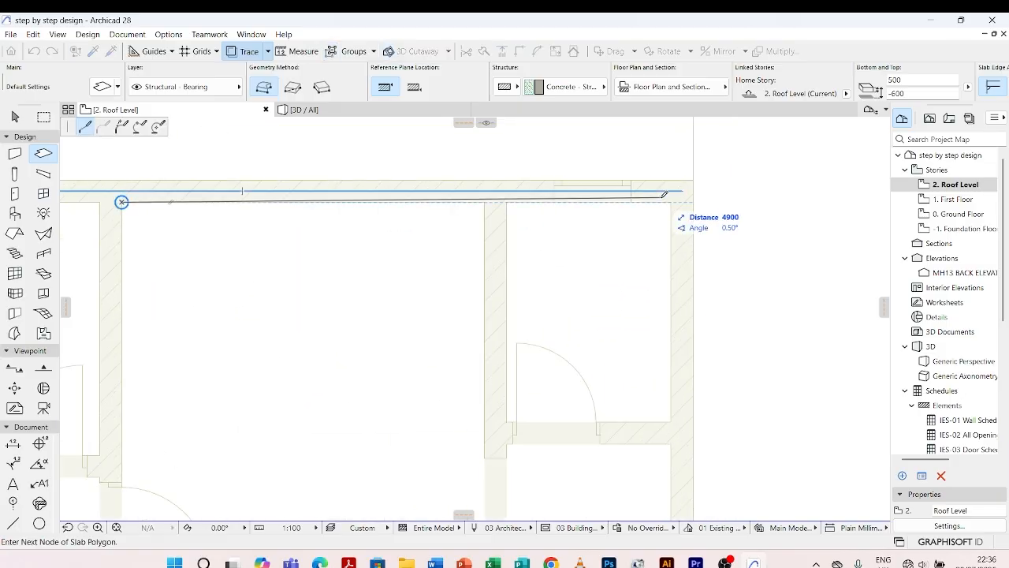
{"action": "left_click", "coordinate": [671, 201]}
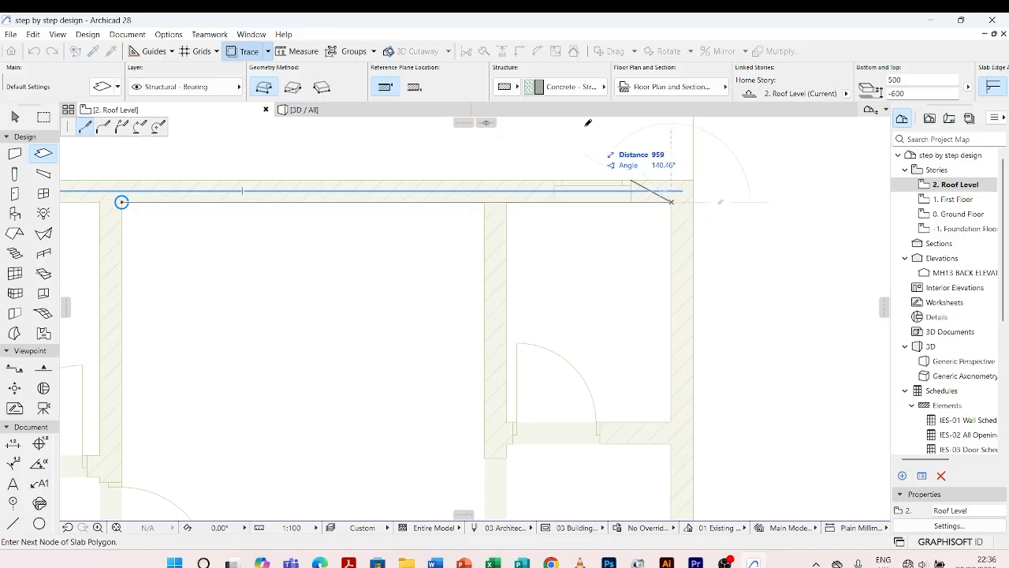
Complete the wing's slab outline along the inner wall faces, about 9400 mm deep, closing it at the starting corner
{"action": "scroll", "coordinate": [594, 162], "scroll_direction": "down", "scroll_amount": 4}
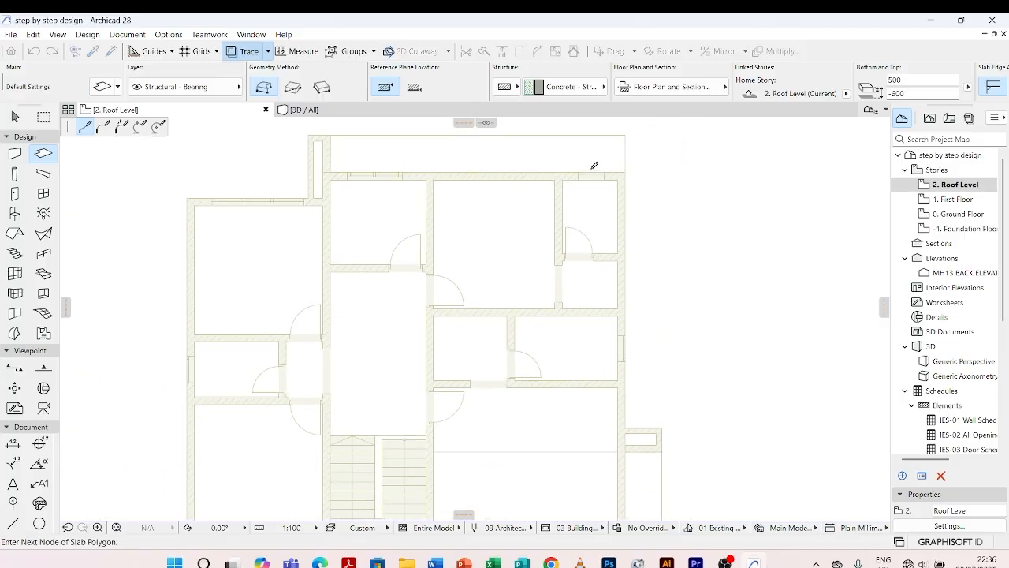
{"action": "scroll", "coordinate": [619, 436], "scroll_direction": "up", "scroll_amount": 3}
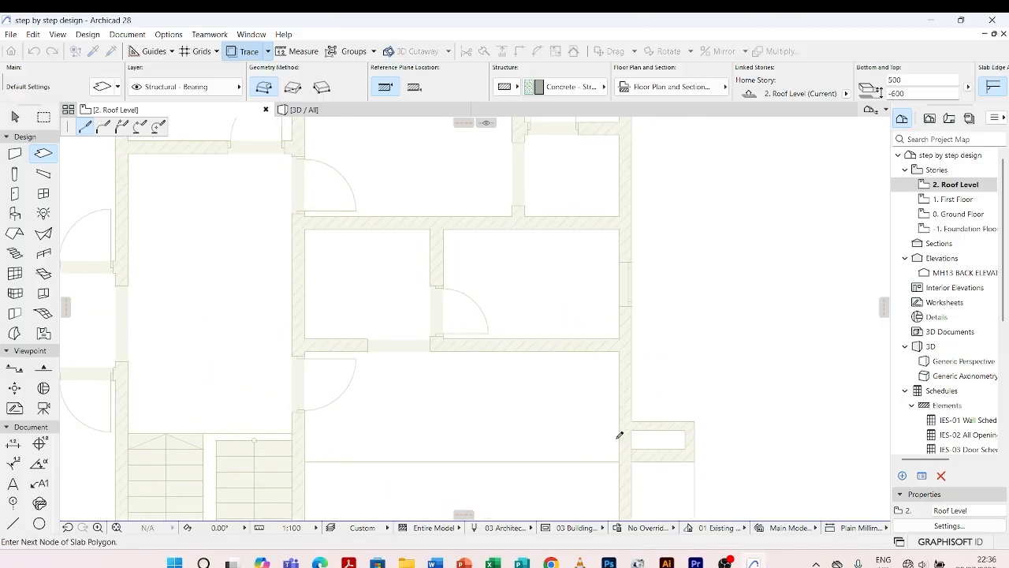
{"action": "scroll", "coordinate": [620, 435], "scroll_direction": "down", "scroll_amount": 3}
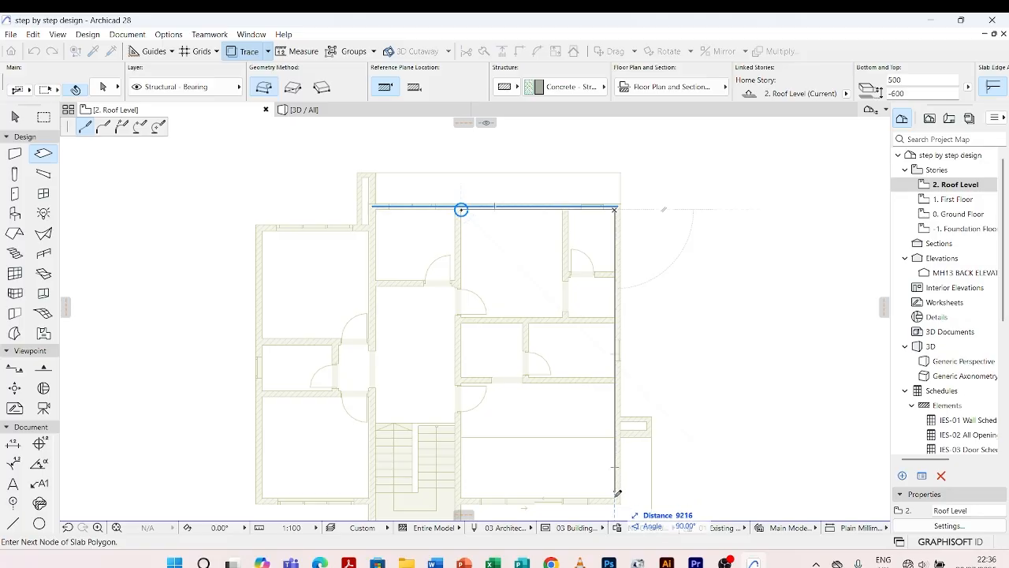
{"action": "scroll", "coordinate": [618, 494], "scroll_direction": "up", "scroll_amount": 4}
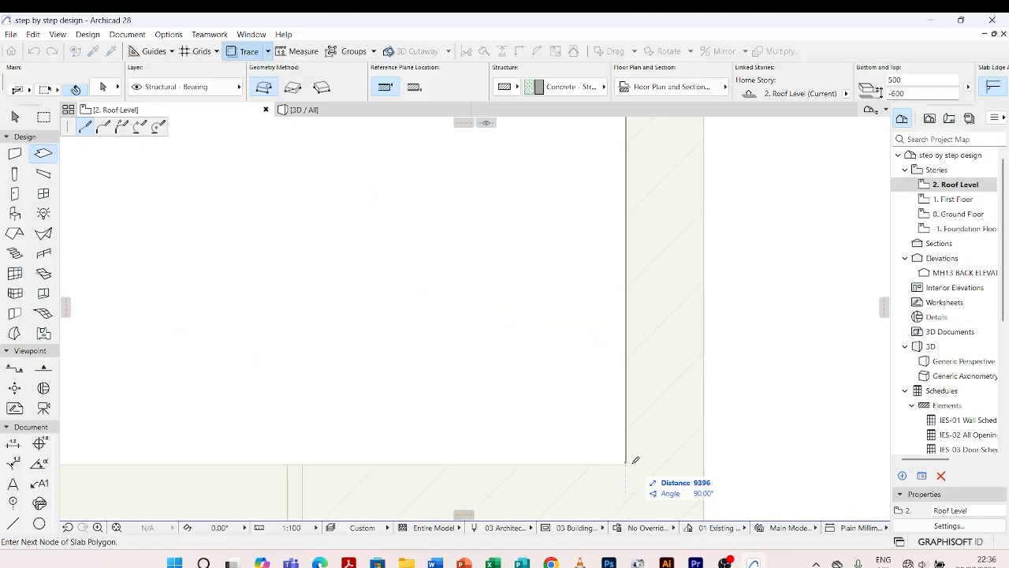
{"action": "scroll", "coordinate": [631, 355], "scroll_direction": "down", "scroll_amount": 4}
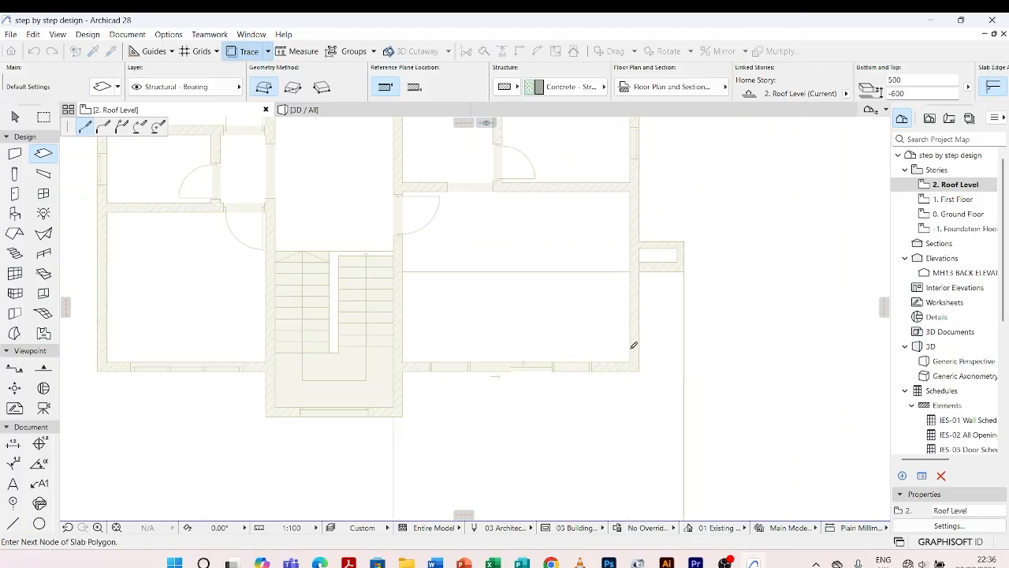
{"action": "scroll", "coordinate": [633, 345], "scroll_direction": "down", "scroll_amount": 2}
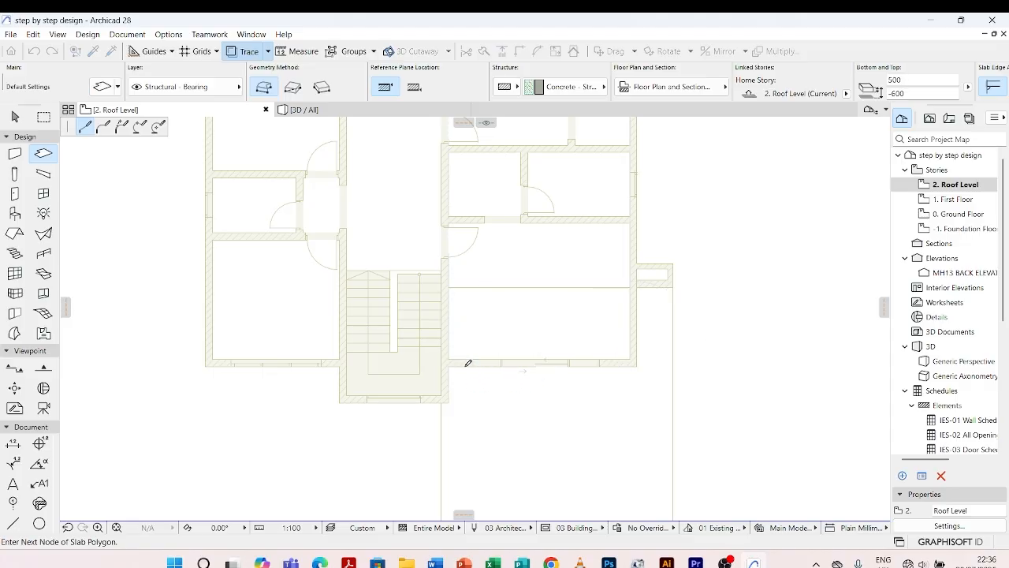
{"action": "left_click", "coordinate": [468, 363]}
{"action": "scroll", "coordinate": [477, 315], "scroll_direction": "down", "scroll_amount": 3}
{"action": "scroll", "coordinate": [462, 272], "scroll_direction": "up", "scroll_amount": 5}
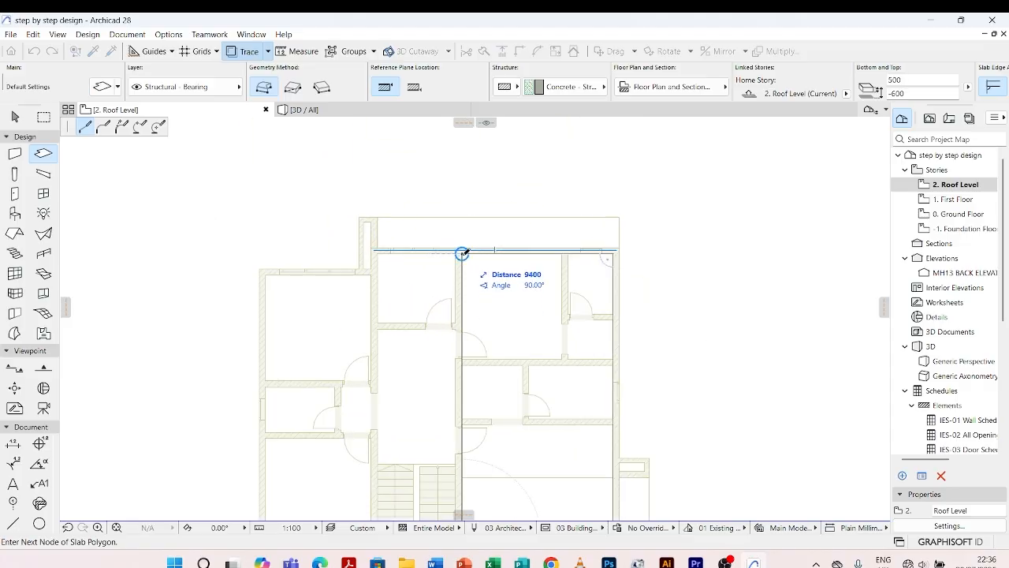
{"action": "left_click", "coordinate": [464, 252]}
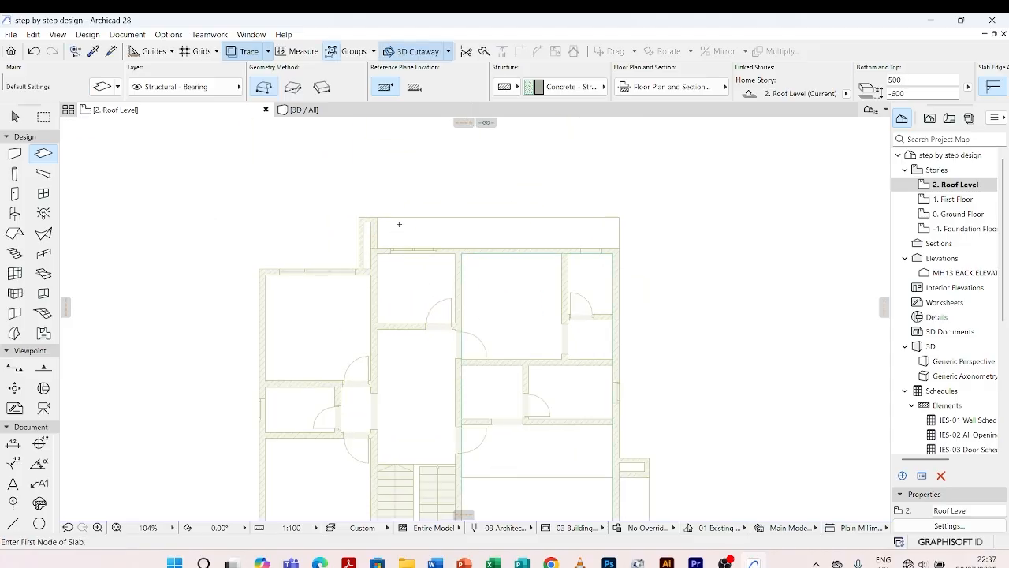
Draw a rectangular Roof Level slab over the central hall and staircase, about 2600 mm wide, between opposite inner corners of the walls
{"action": "scroll", "coordinate": [399, 224], "scroll_direction": "down", "scroll_amount": 4}
{"action": "scroll", "coordinate": [402, 189], "scroll_direction": "up", "scroll_amount": 3}
{"action": "scroll", "coordinate": [396, 143], "scroll_direction": "up", "scroll_amount": 4}
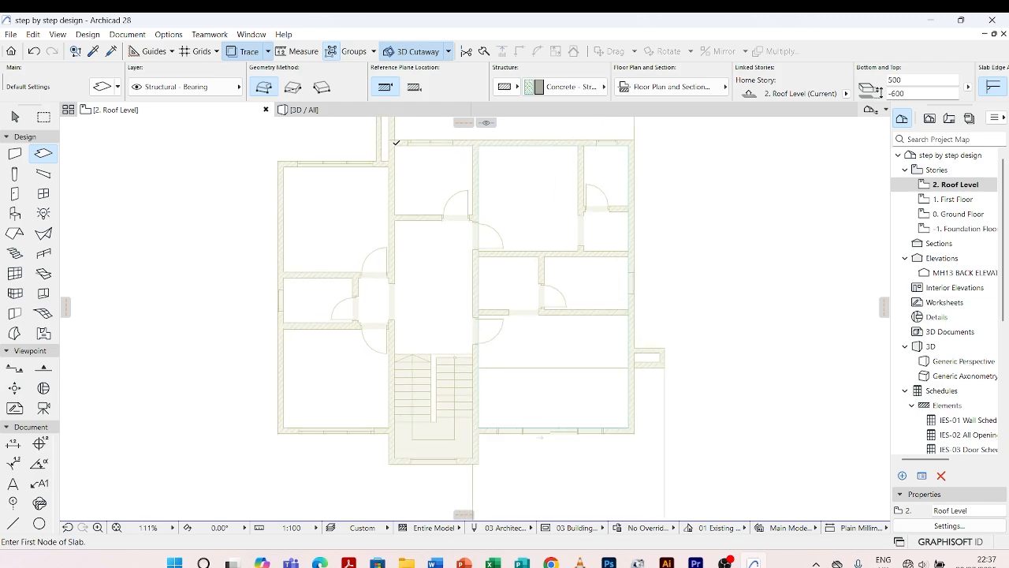
{"action": "left_click", "coordinate": [396, 146]}
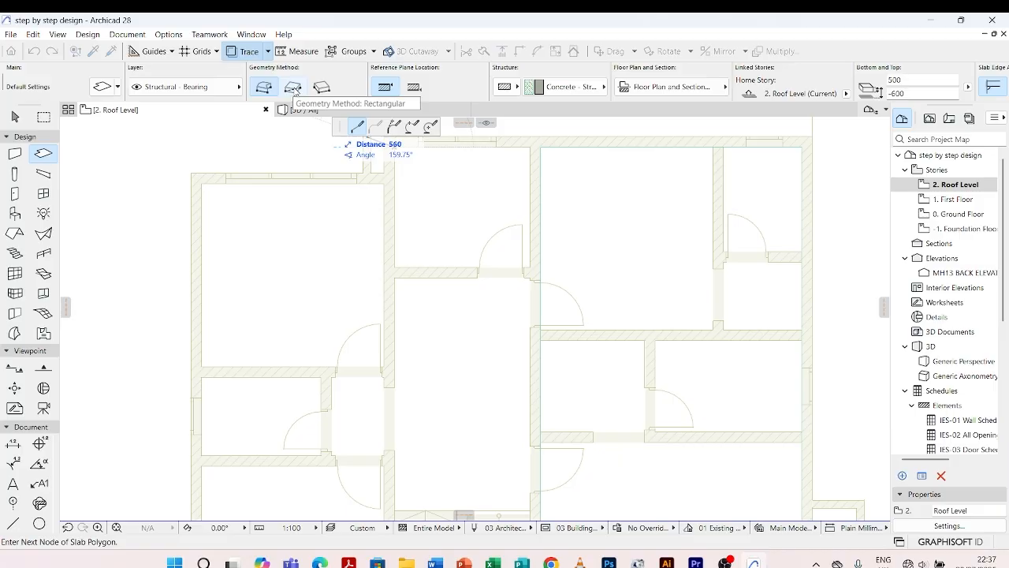
{"action": "left_click", "coordinate": [293, 92]}
{"action": "scroll", "coordinate": [537, 146], "scroll_direction": "down", "scroll_amount": 5}
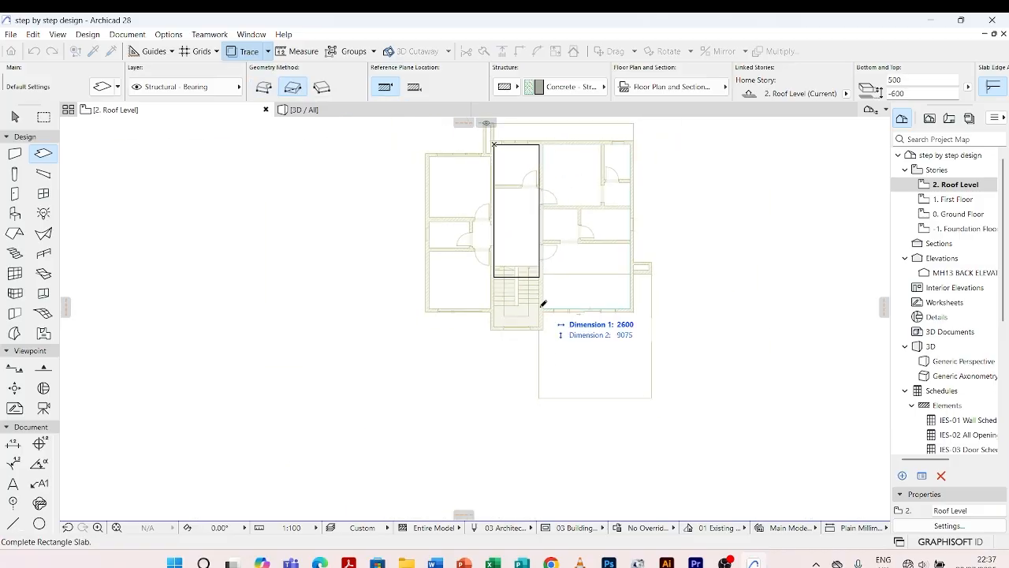
{"action": "scroll", "coordinate": [544, 311], "scroll_direction": "up", "scroll_amount": 6}
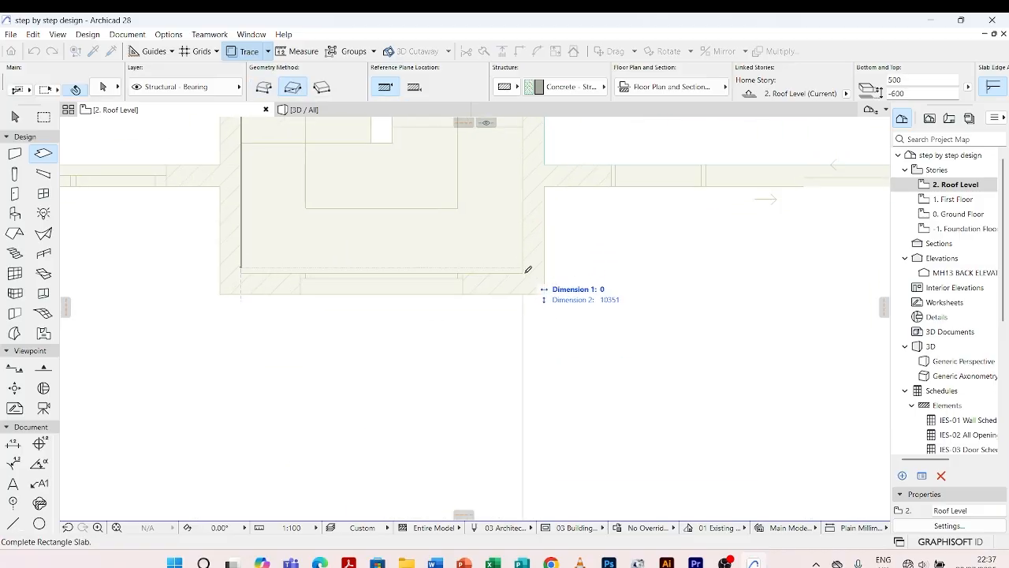
{"action": "left_click", "coordinate": [529, 272]}
{"action": "scroll", "coordinate": [500, 354], "scroll_direction": "down", "scroll_amount": 5}
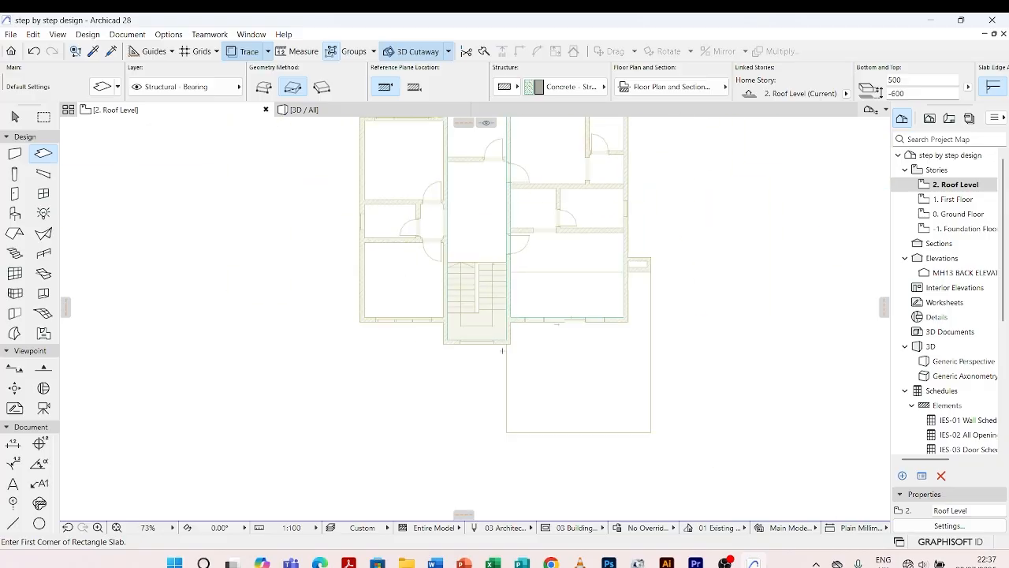
Draw a 3500 by 8700 mm rectangular slab over the wing on the opposite side of the hall, along its inner wall faces
{"action": "scroll", "coordinate": [445, 184], "scroll_direction": "up", "scroll_amount": 3}
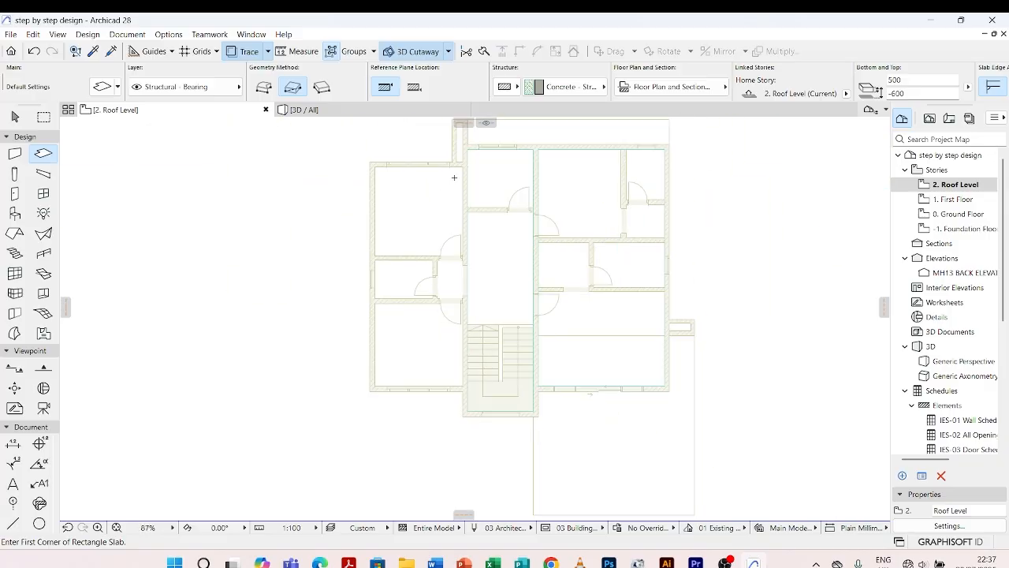
{"action": "scroll", "coordinate": [456, 171], "scroll_direction": "up", "scroll_amount": 7}
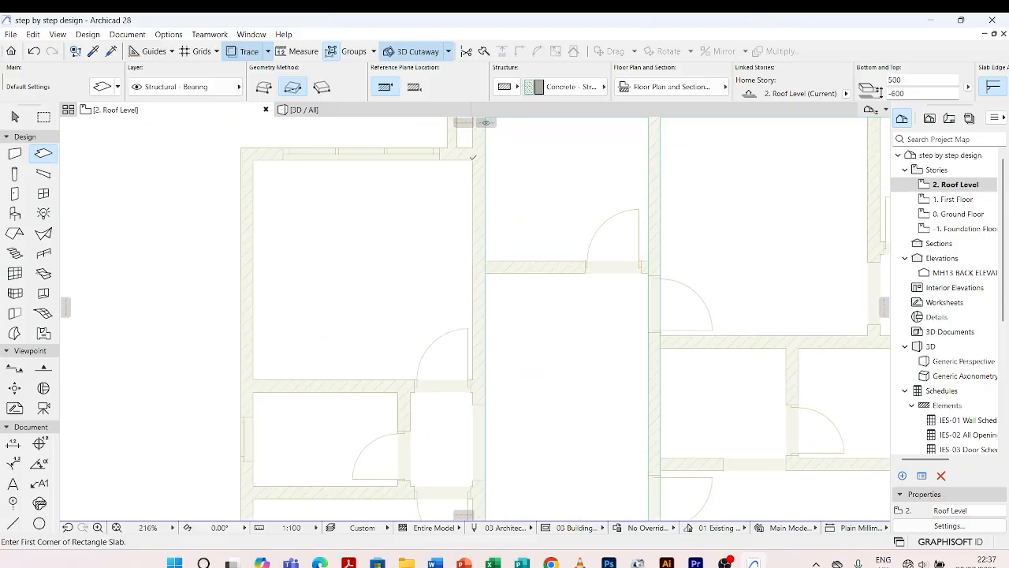
{"action": "left_click", "coordinate": [473, 160]}
{"action": "scroll", "coordinate": [473, 160], "scroll_direction": "down", "scroll_amount": 5}
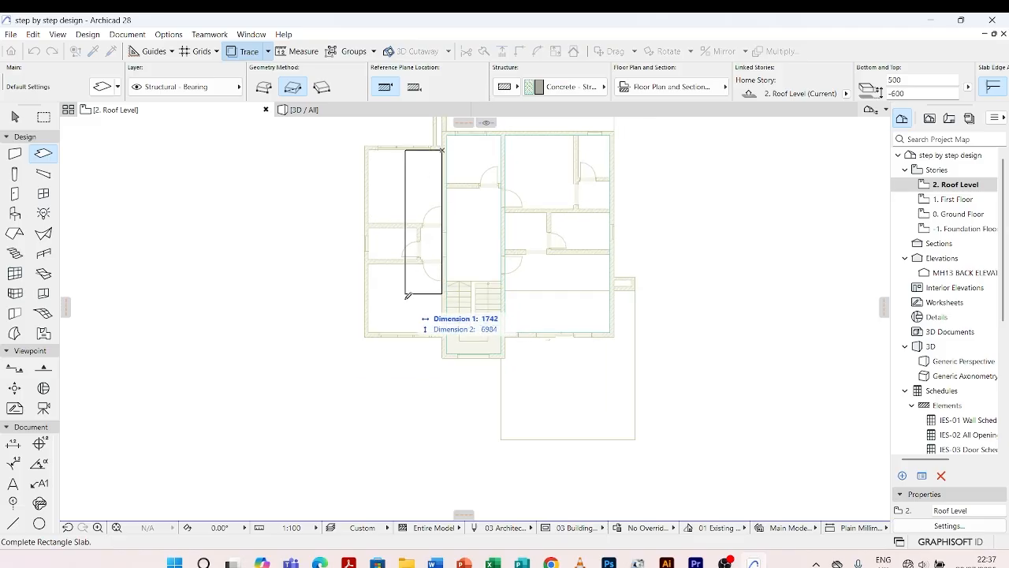
{"action": "scroll", "coordinate": [382, 333], "scroll_direction": "up", "scroll_amount": 10}
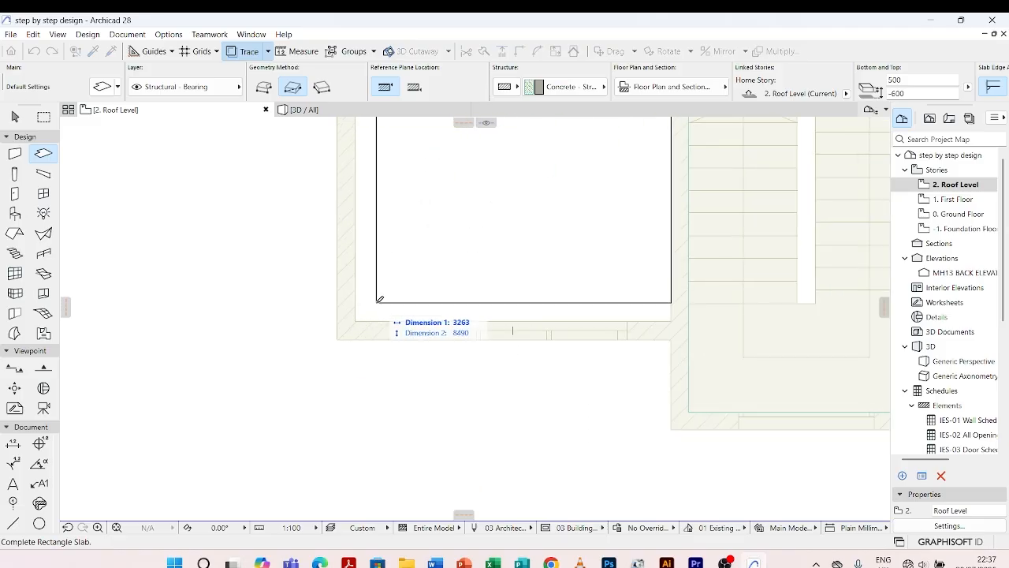
{"action": "scroll", "coordinate": [379, 299], "scroll_direction": "up", "scroll_amount": 4}
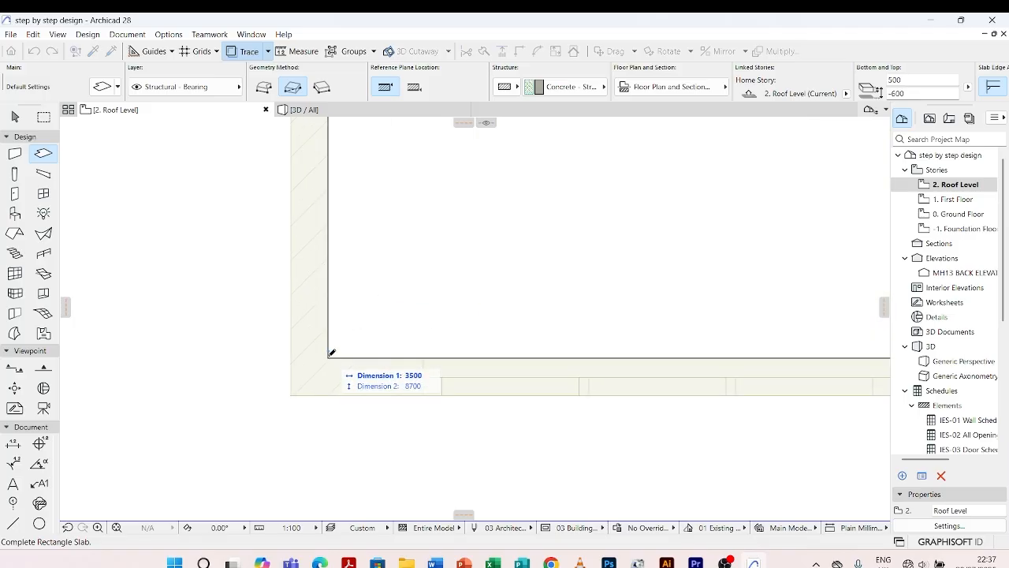
{"action": "left_click", "coordinate": [331, 353]}
{"action": "scroll", "coordinate": [337, 371], "scroll_direction": "down", "scroll_amount": 8}
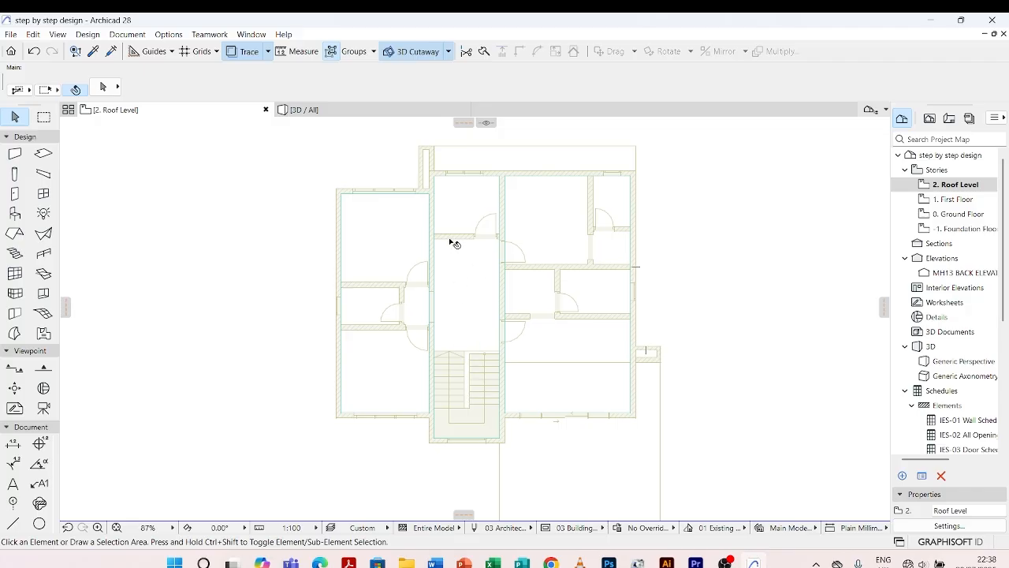
Check the slab outlines in plan, open the Ground Floor plan and the 3D perspective, and examine the roof slabs from above
{"action": "scroll", "coordinate": [422, 167], "scroll_direction": "up", "scroll_amount": 3}
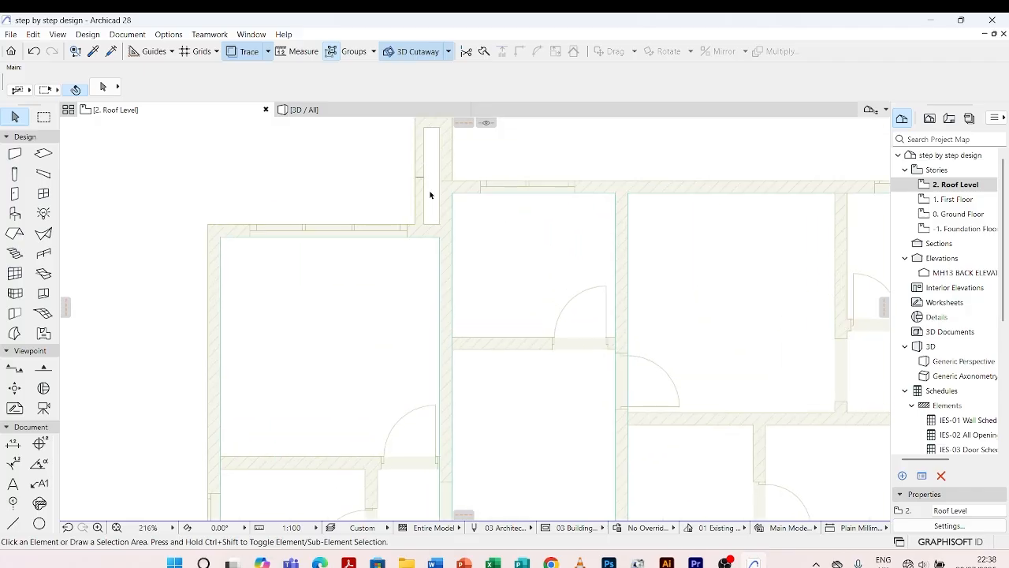
{"action": "scroll", "coordinate": [431, 194], "scroll_direction": "down", "scroll_amount": 3}
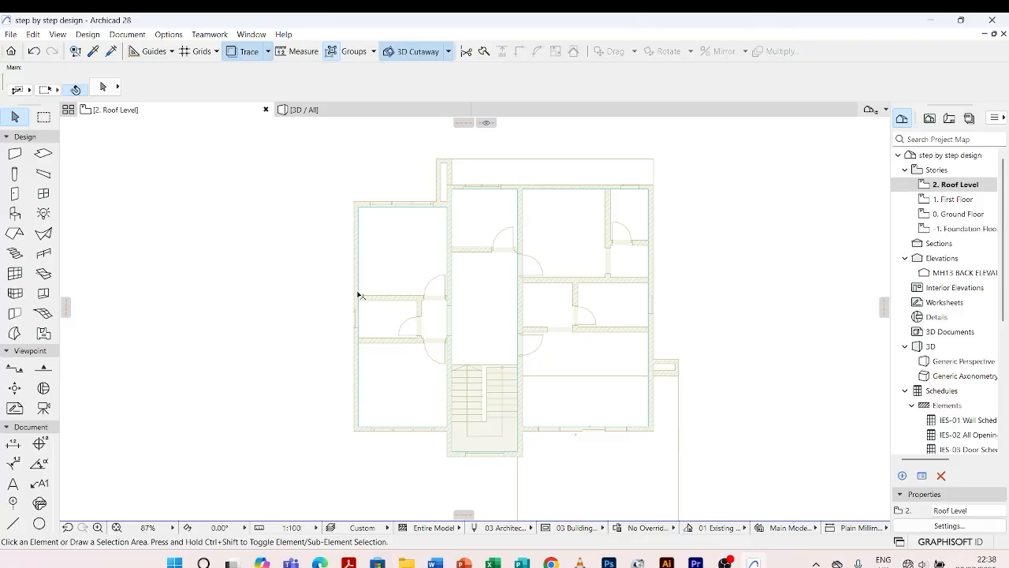
{"action": "scroll", "coordinate": [378, 292], "scroll_direction": "down", "scroll_amount": 3}
{"action": "left_click", "coordinate": [973, 217]}
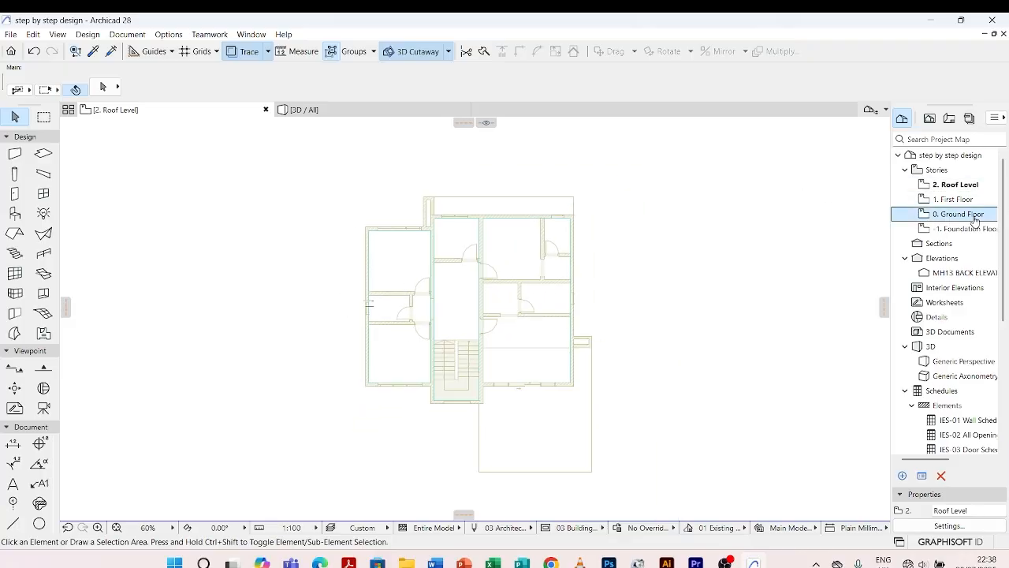
{"action": "double_click", "coordinate": [975, 220]}
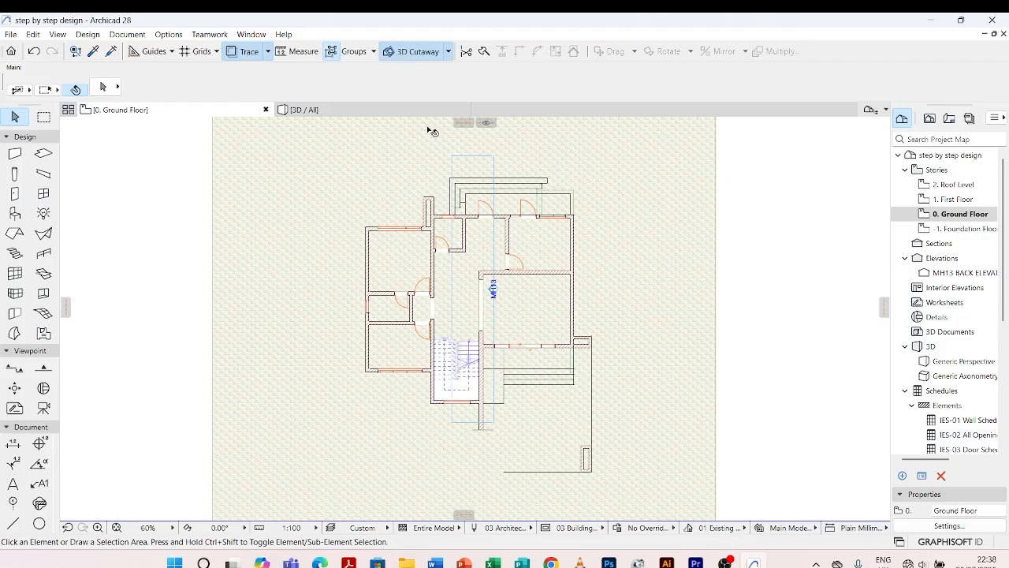
{"action": "left_click", "coordinate": [370, 110]}
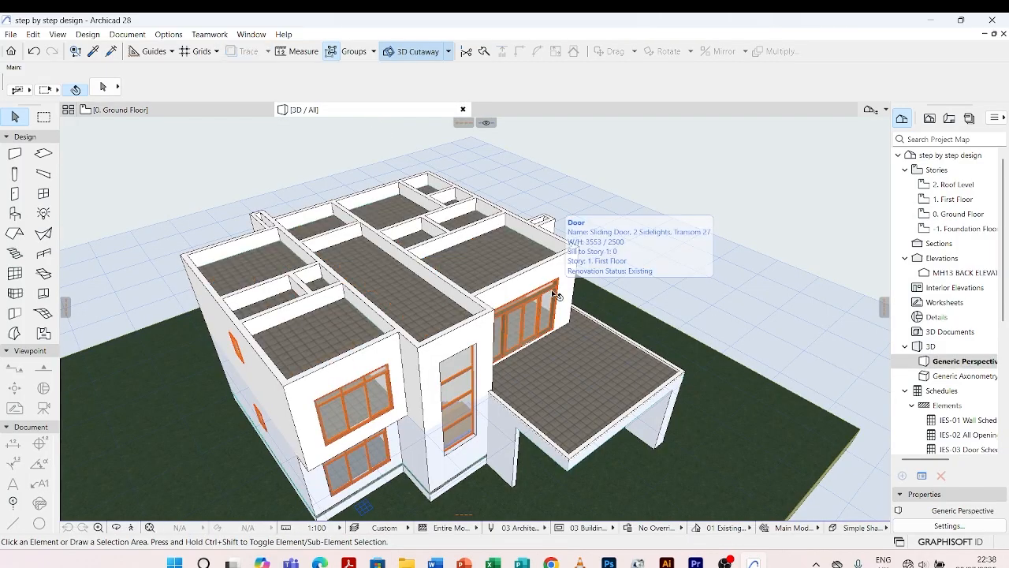
{"action": "middle_click_drag", "start_coordinate": [604, 239], "coordinate": [546, 391], "text": "shift"}
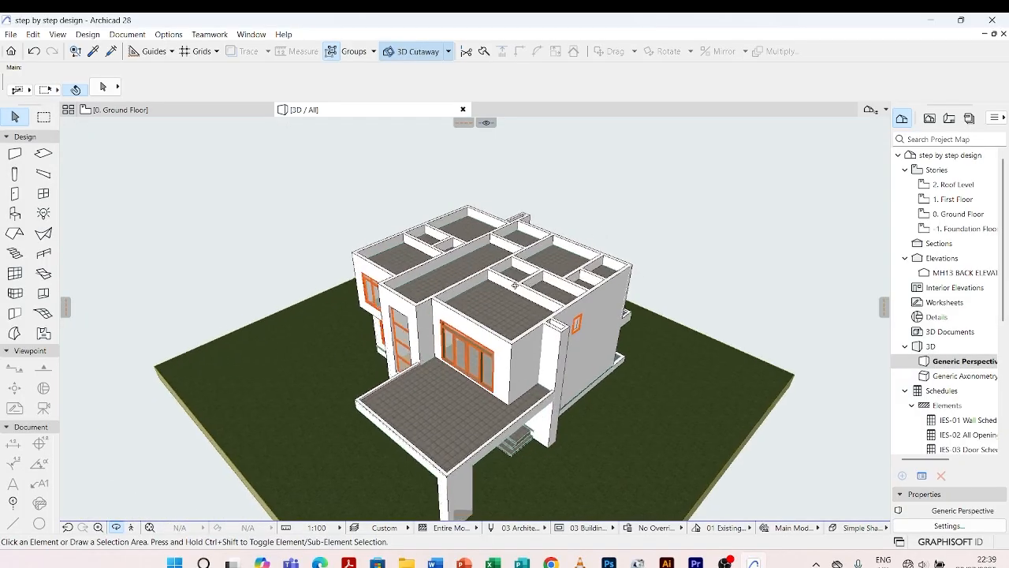
{"action": "scroll", "coordinate": [507, 297], "scroll_direction": "up", "scroll_amount": 6}
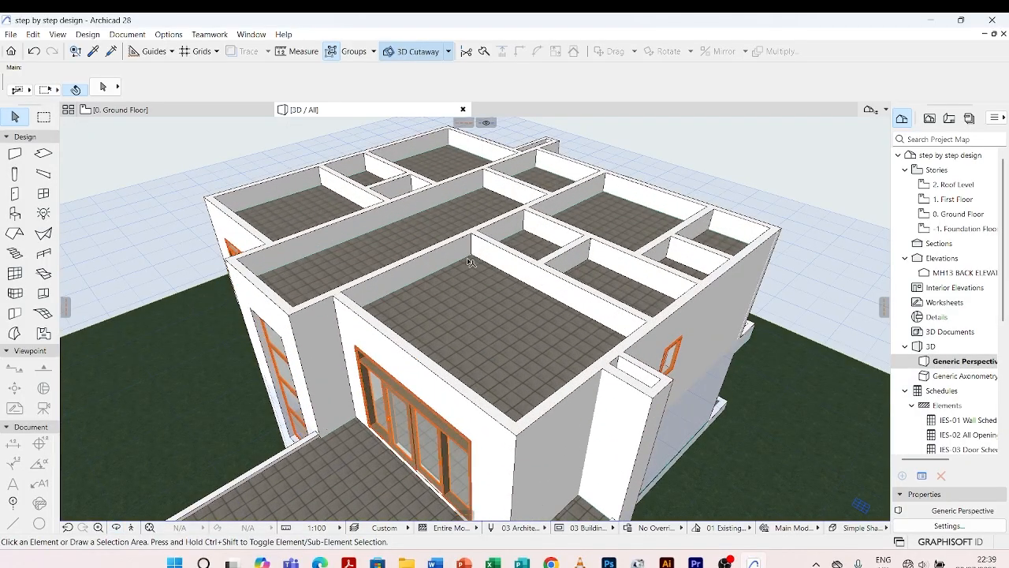
Set the thickness of the roof slab over the canopy-side wing to 150 mm
{"action": "left_click", "coordinate": [490, 303]}
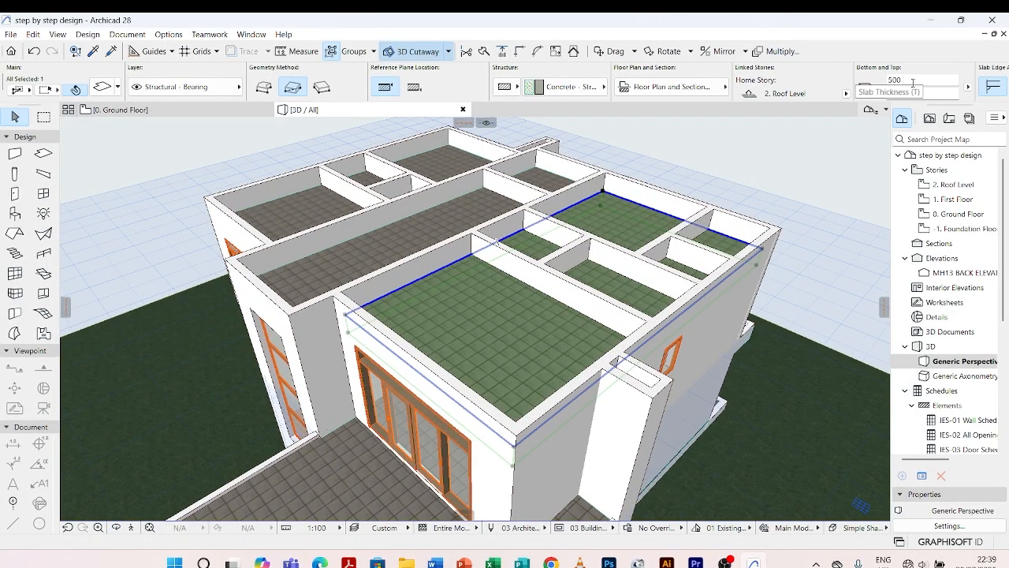
{"action": "left_click_drag", "start_coordinate": [907, 80], "coordinate": [858, 83]}
{"action": "type", "text": "1"}
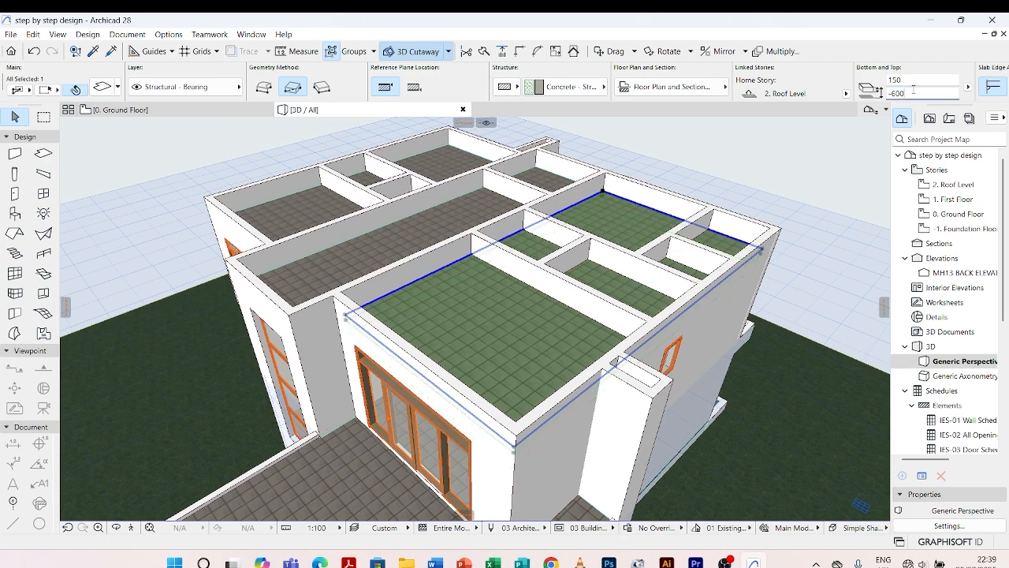
Set the canopy-side roof slab's reference plane offset to its home story to -350 mm
{"action": "left_click_drag", "start_coordinate": [906, 93], "coordinate": [882, 93]}
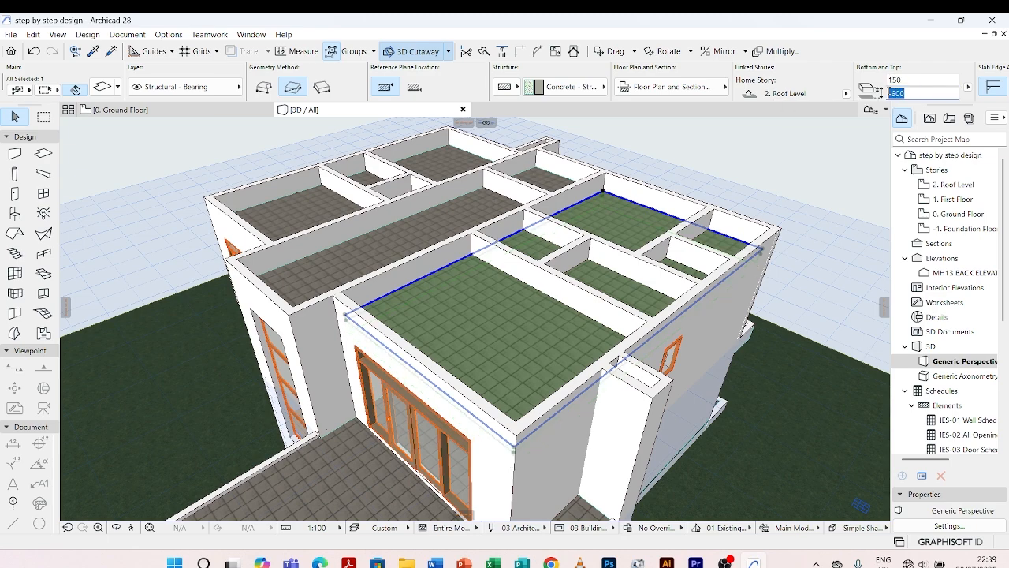
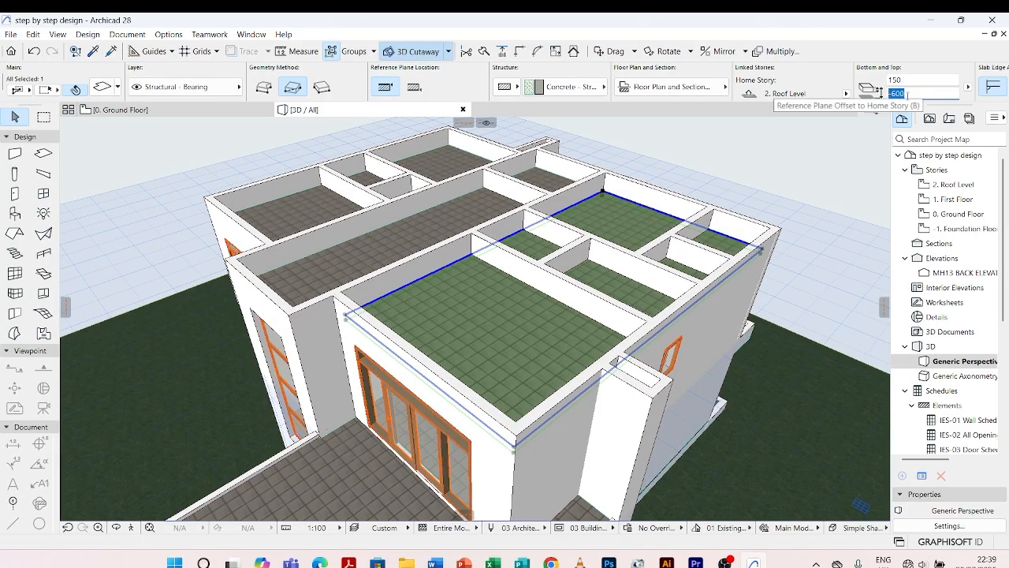
{"action": "type", "text": "-"}
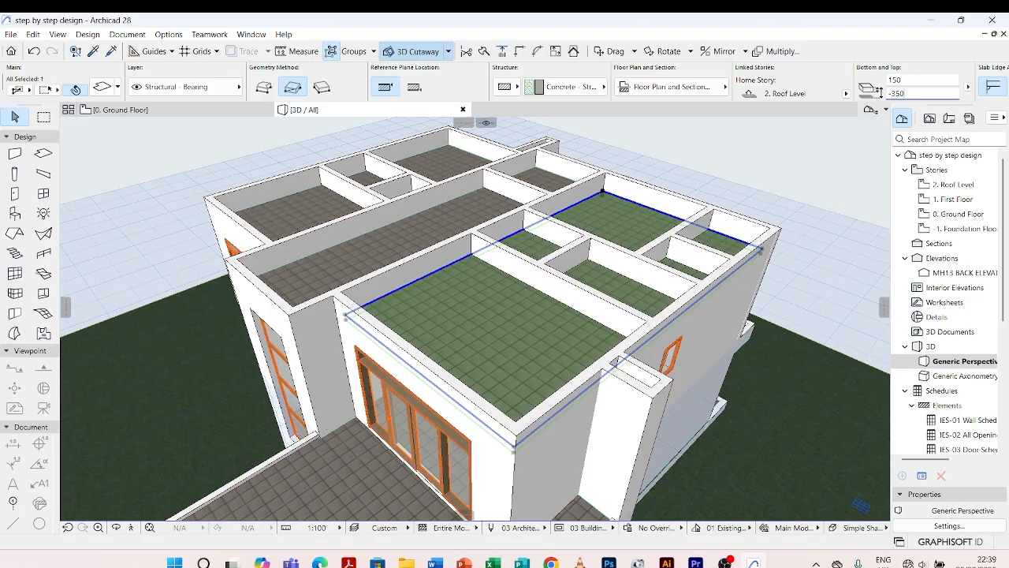
{"action": "key", "text": "Return"}
Set the canopy-side roof slab's reference plane offset to its home story to -450 mm and deselect it
{"action": "left_click_drag", "start_coordinate": [904, 94], "coordinate": [896, 94]}
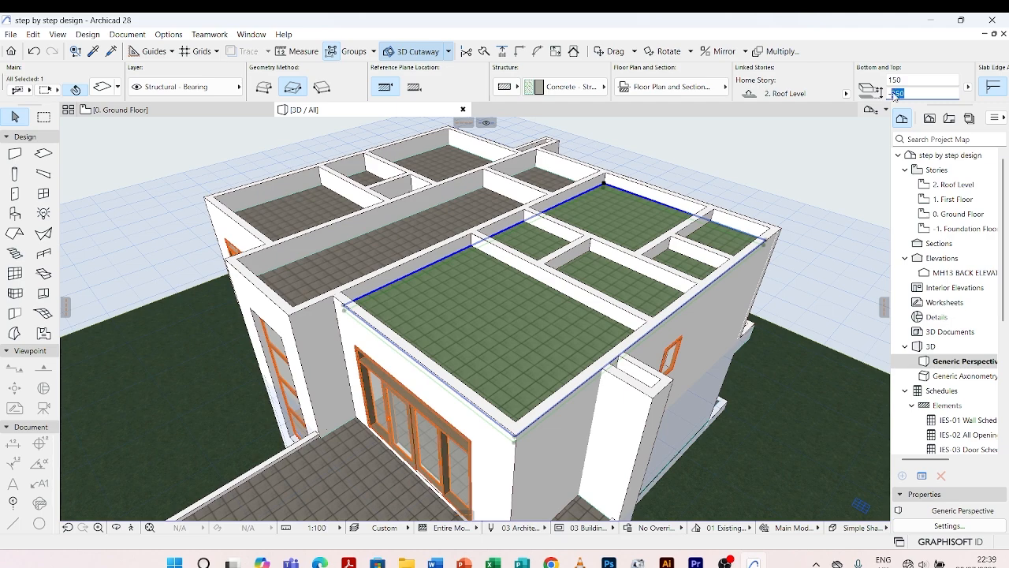
{"action": "type", "text": "45"}
{"action": "left_click", "coordinate": [741, 155]}
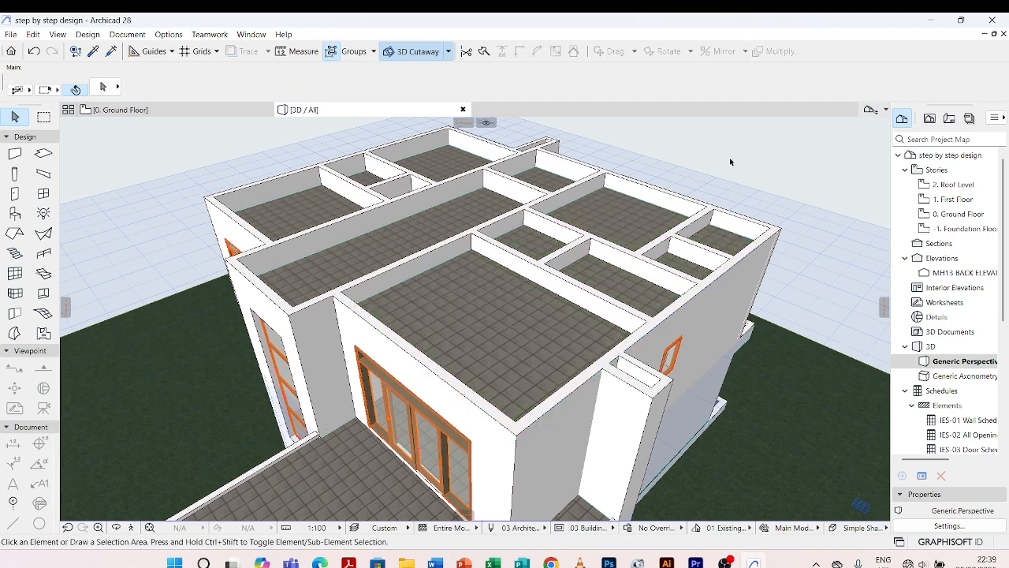
Pick up the parameters of the canopy-side roof slab and transfer them to the slab over the central hall
{"action": "middle_click_drag", "start_coordinate": [570, 247], "coordinate": [471, 351], "text": "shift"}
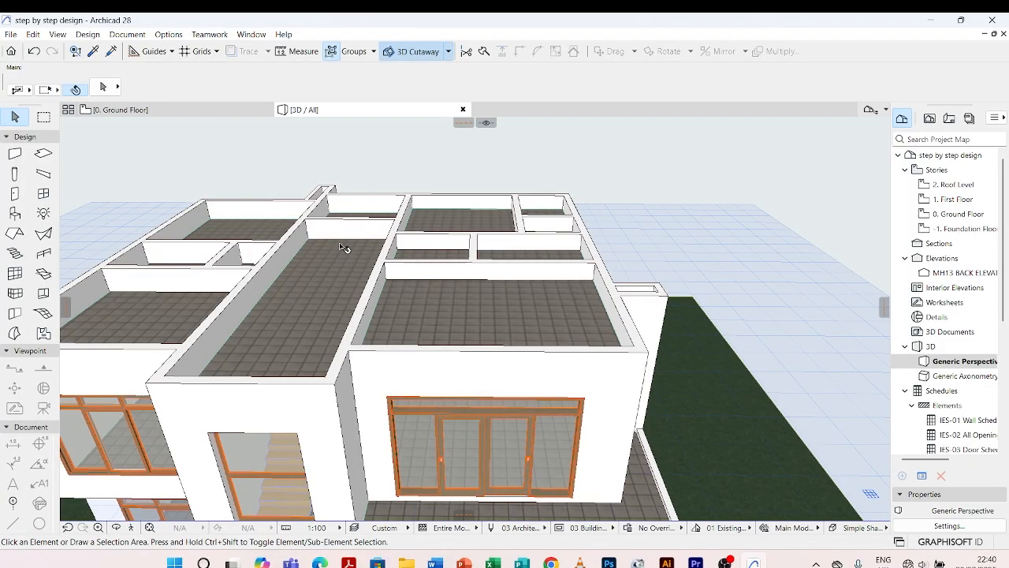
{"action": "left_click", "coordinate": [344, 250]}
{"action": "key", "text": "Escape"}
{"action": "left_click", "coordinate": [94, 52]}
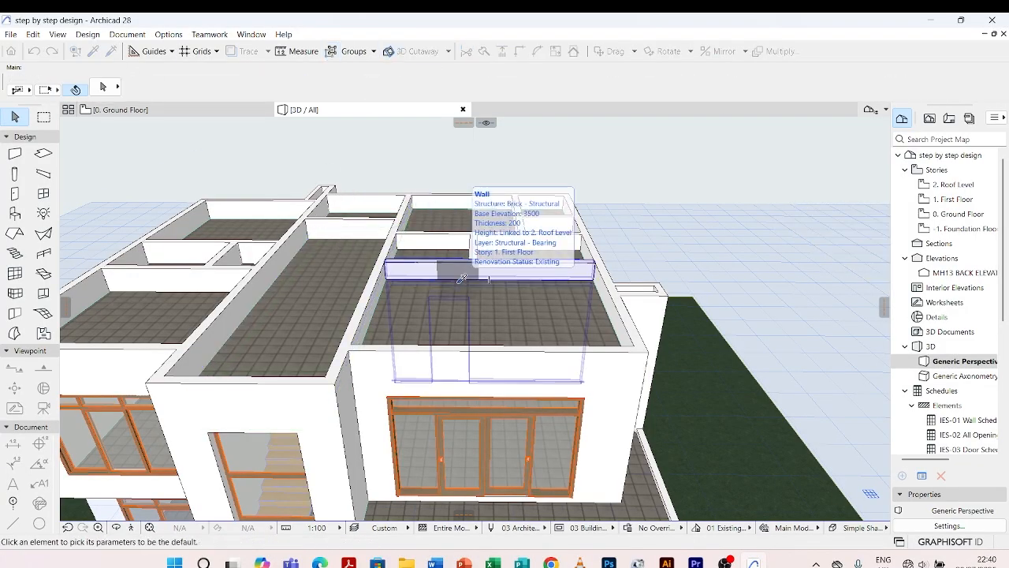
{"action": "left_click", "coordinate": [457, 286]}
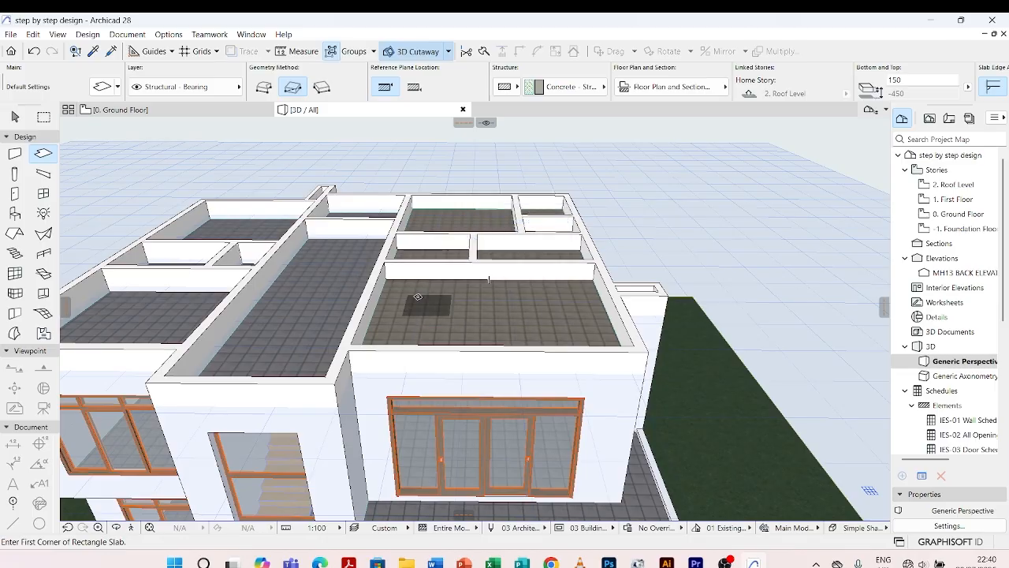
{"action": "left_click", "coordinate": [111, 52]}
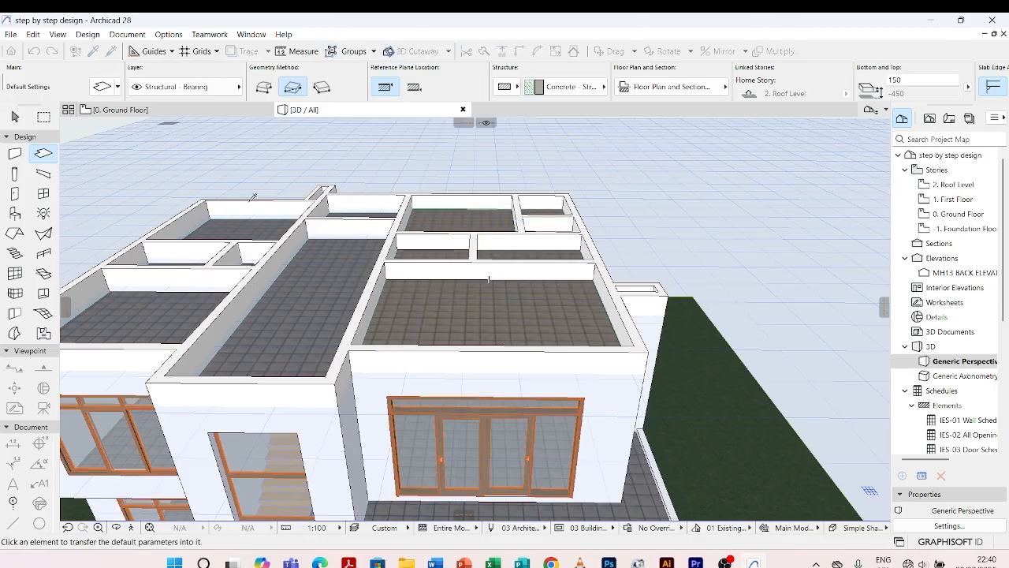
{"action": "left_click", "coordinate": [276, 274]}
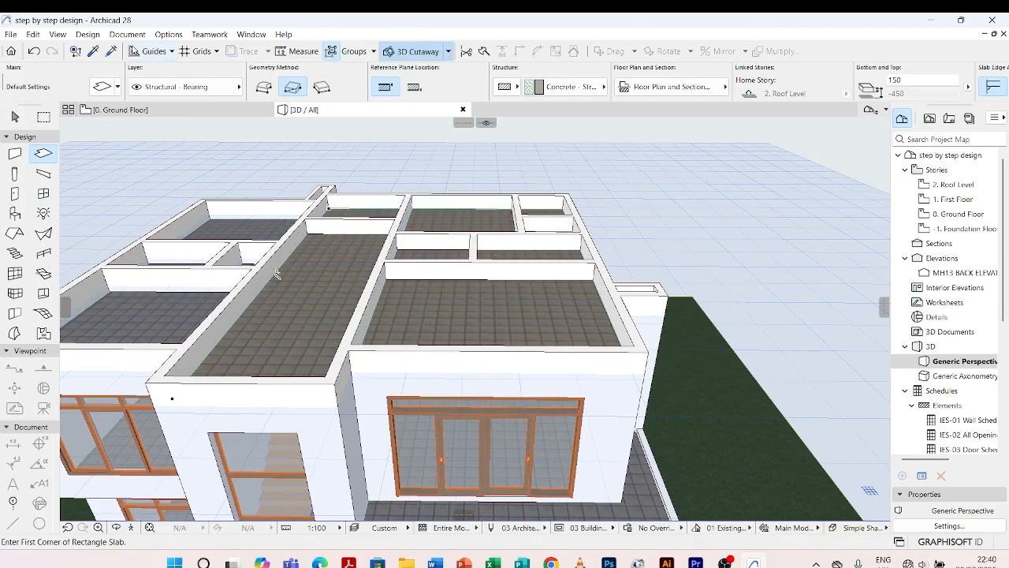
Transfer the same slab parameters to the roof slab over the remaining wing, leave the Slab tool and check the roof from the canopy side
{"action": "left_click", "coordinate": [111, 52]}
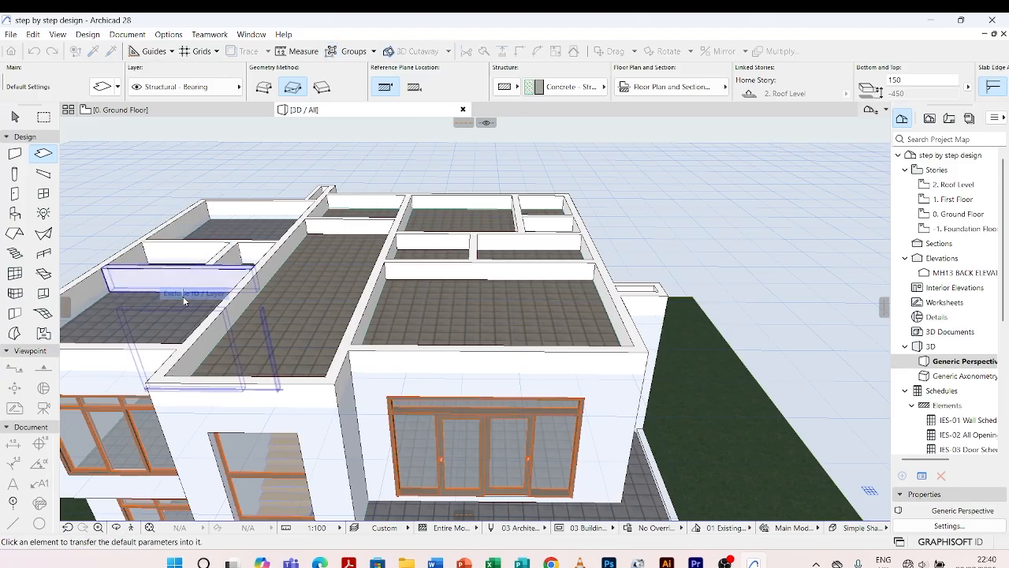
{"action": "key", "text": "Escape"}
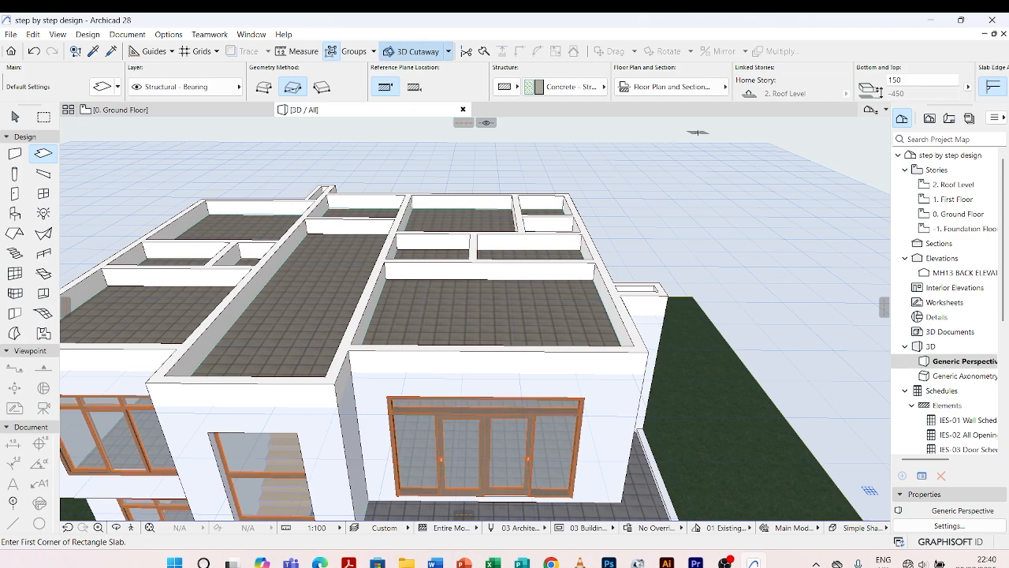
{"action": "key", "text": "Escape"}
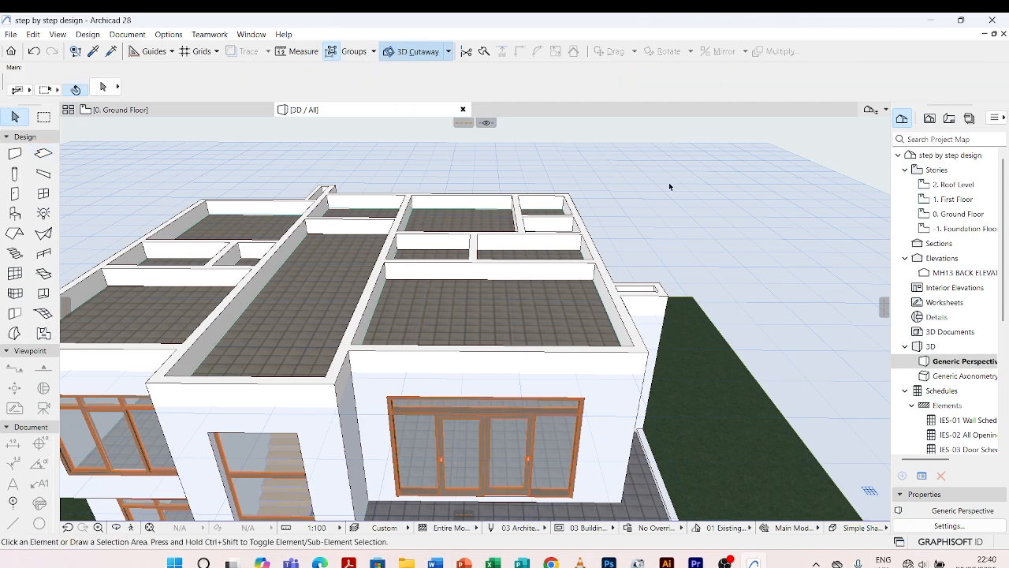
{"action": "middle_click_drag", "start_coordinate": [653, 207], "coordinate": [383, 200], "text": "shift"}
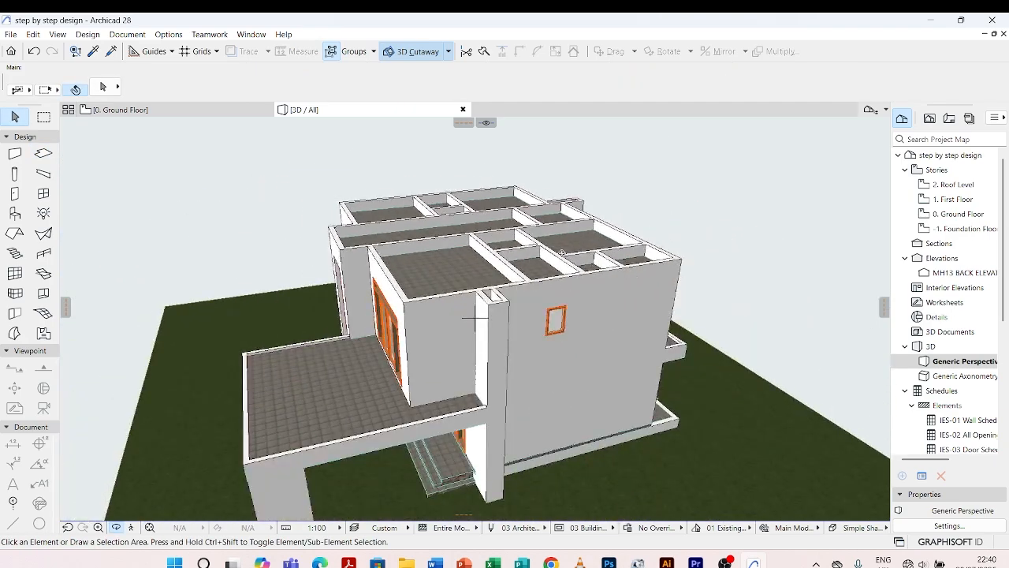
{"action": "scroll", "coordinate": [560, 254], "scroll_direction": "up", "scroll_amount": 2}
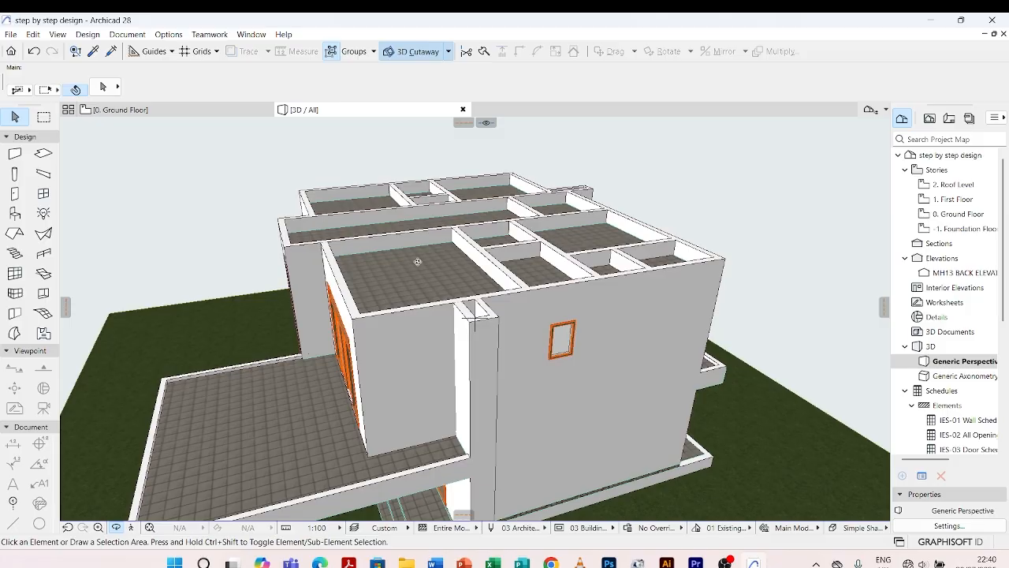
Set the top linked story of the interior wall bordering the large room beside the canopy to Not Linked
{"action": "scroll", "coordinate": [397, 254], "scroll_direction": "down", "scroll_amount": 2}
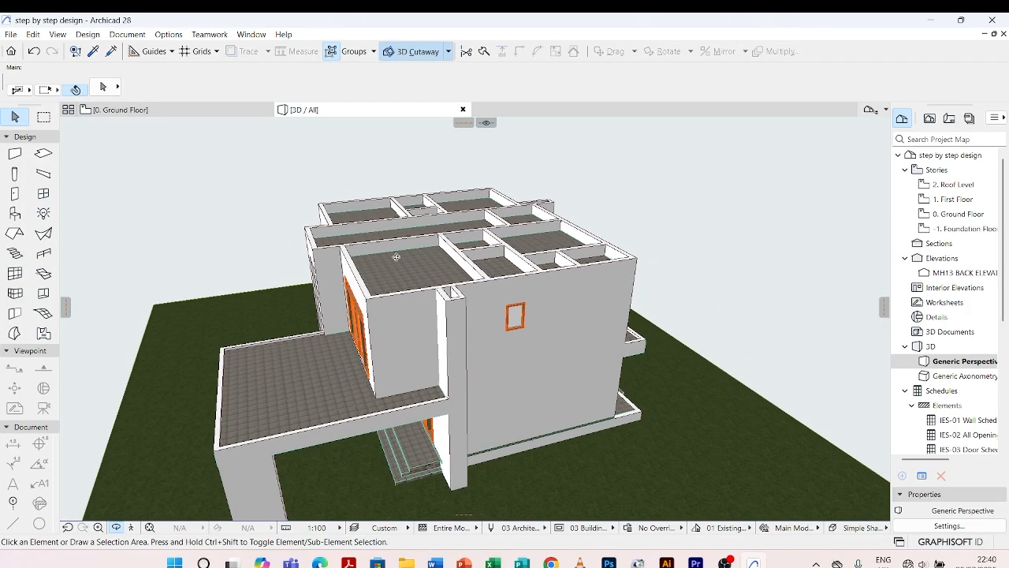
{"action": "middle_click_drag", "start_coordinate": [611, 265], "coordinate": [639, 276], "text": "shift"}
{"action": "scroll", "coordinate": [549, 259], "scroll_direction": "up", "scroll_amount": 3}
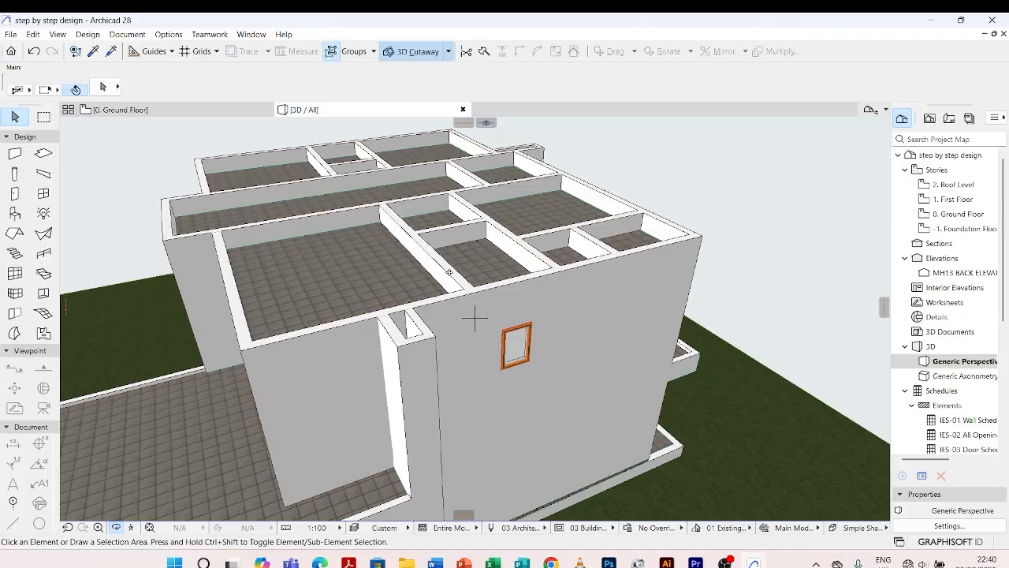
{"action": "key", "text": "Escape"}
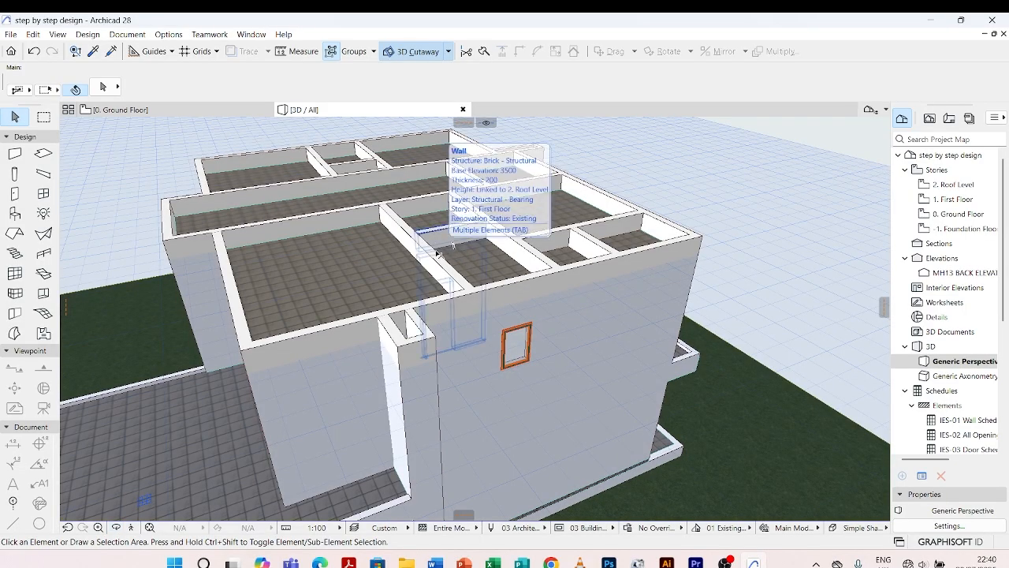
{"action": "left_click", "coordinate": [438, 254]}
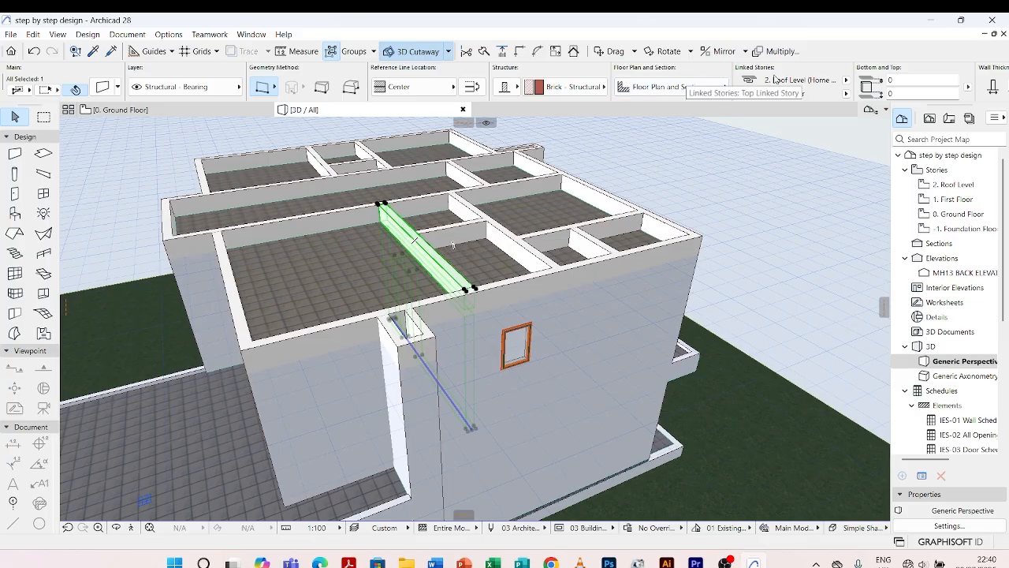
{"action": "left_click", "coordinate": [846, 81]}
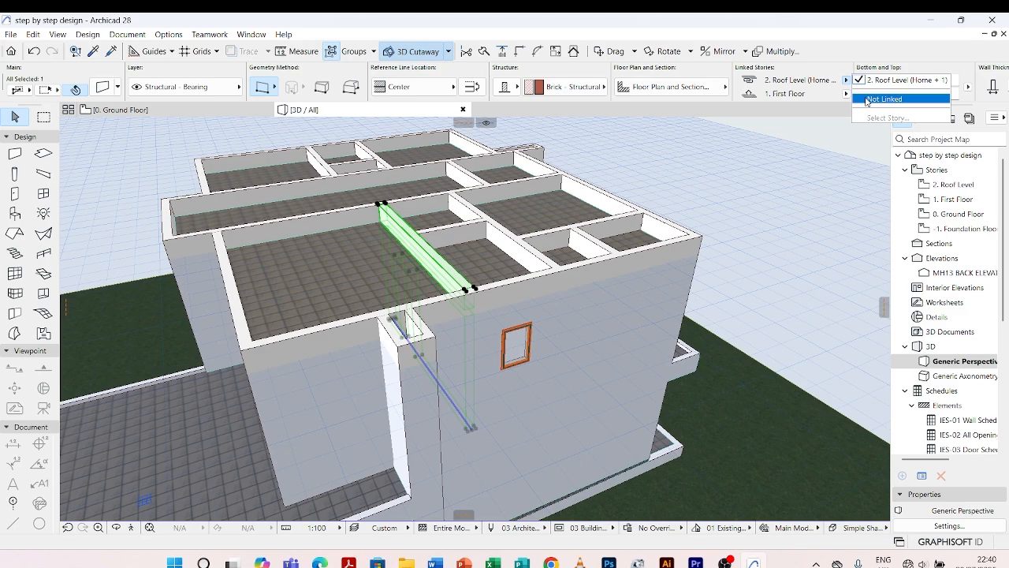
{"action": "left_click", "coordinate": [867, 99]}
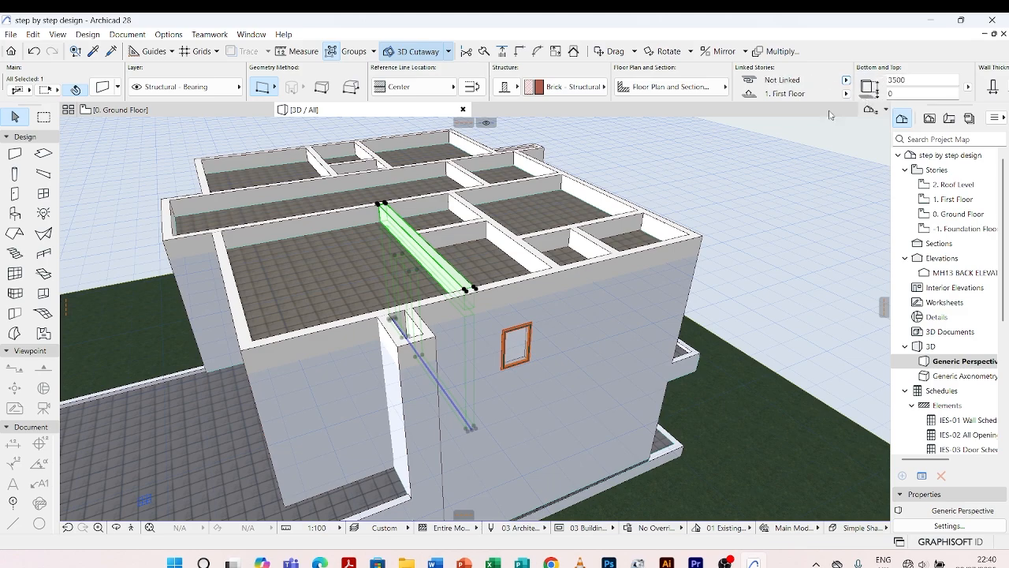
Set the unlinked interior wall's height to 3000 mm and deselect it
{"action": "left_click_drag", "start_coordinate": [920, 81], "coordinate": [871, 82]}
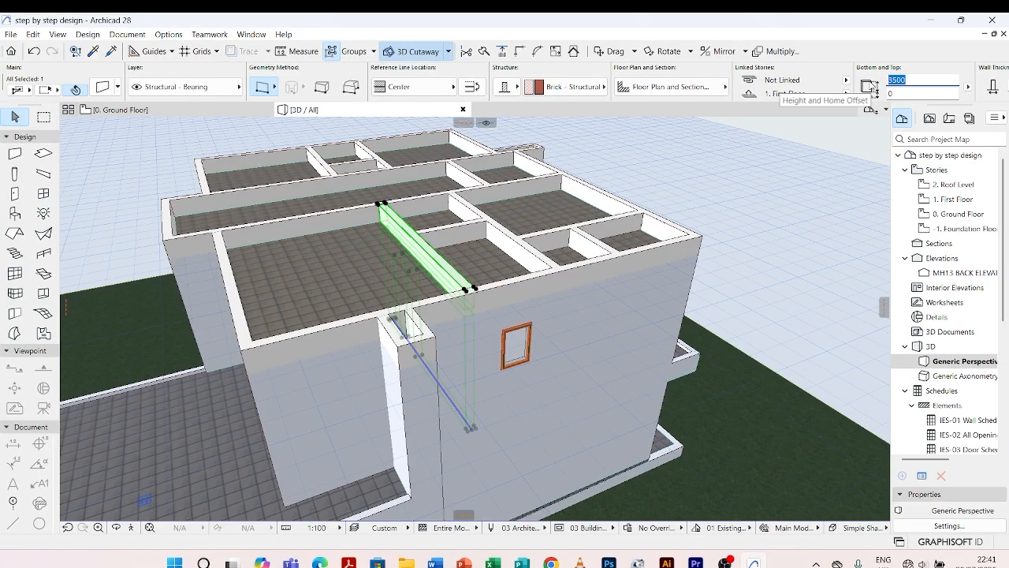
{"action": "type", "text": "3"}
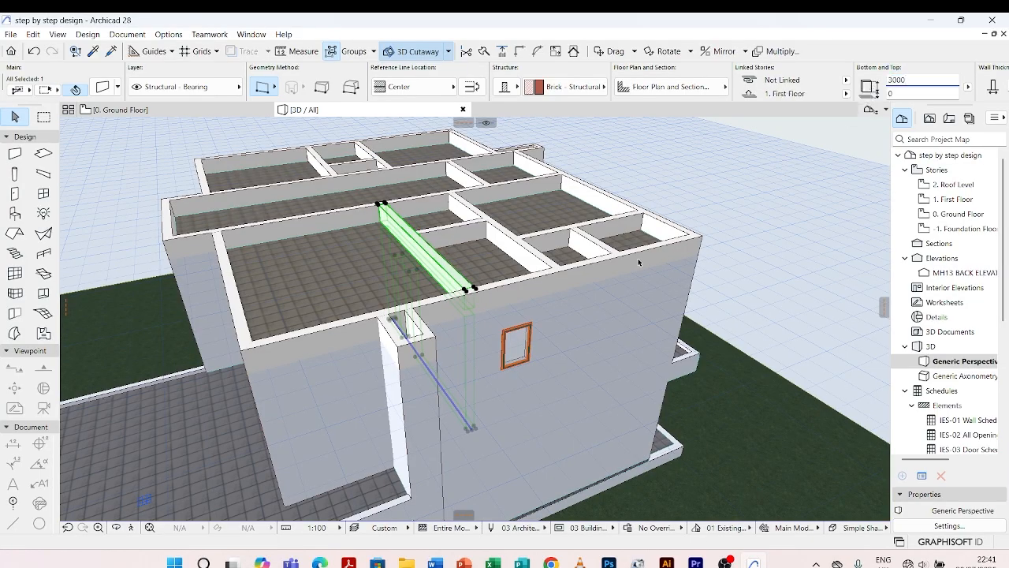
{"action": "type", "text": "000"}
{"action": "left_click", "coordinate": [627, 170]}
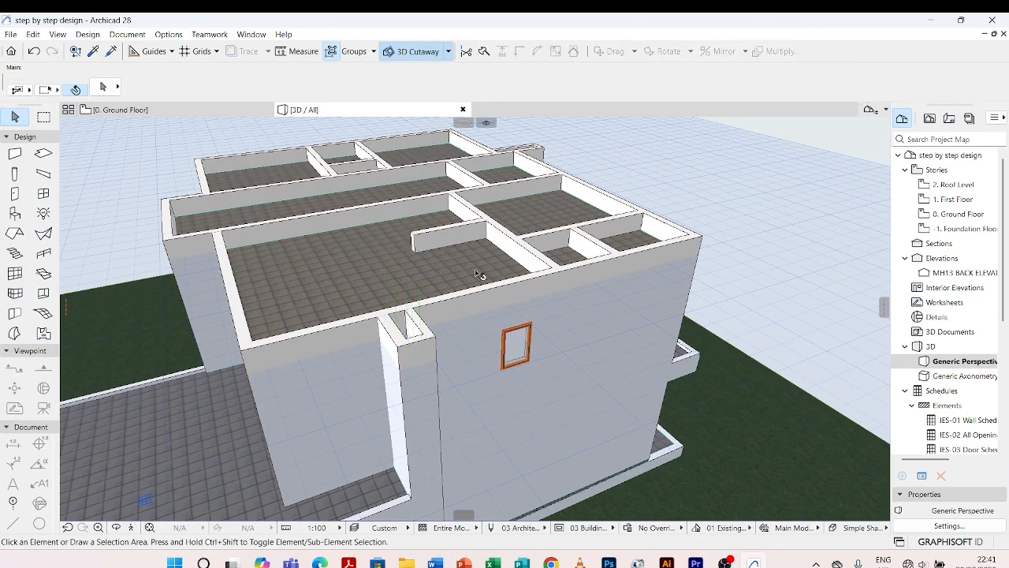
Select together the four interior partition walls still rising above the roof slab between the large room and the small corner rooms
{"action": "left_click", "coordinate": [443, 235]}
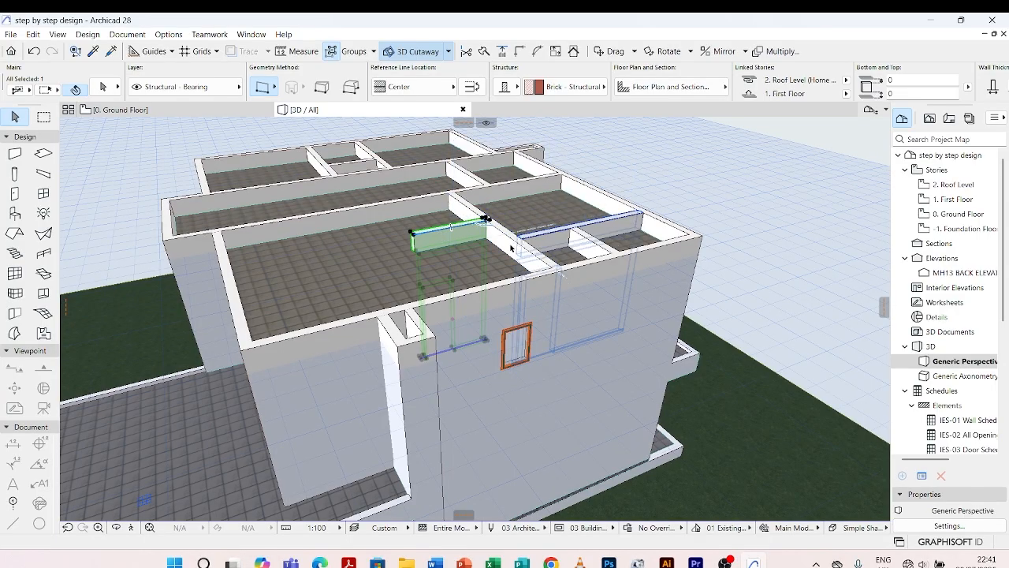
{"action": "left_click", "coordinate": [518, 244], "text": "shift"}
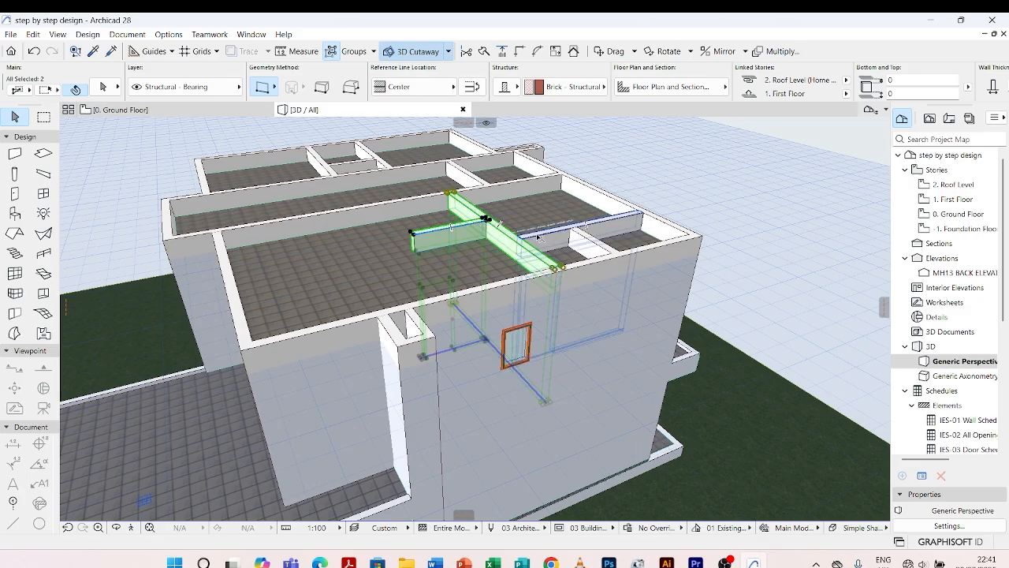
{"action": "left_click", "coordinate": [595, 238], "text": "shift"}
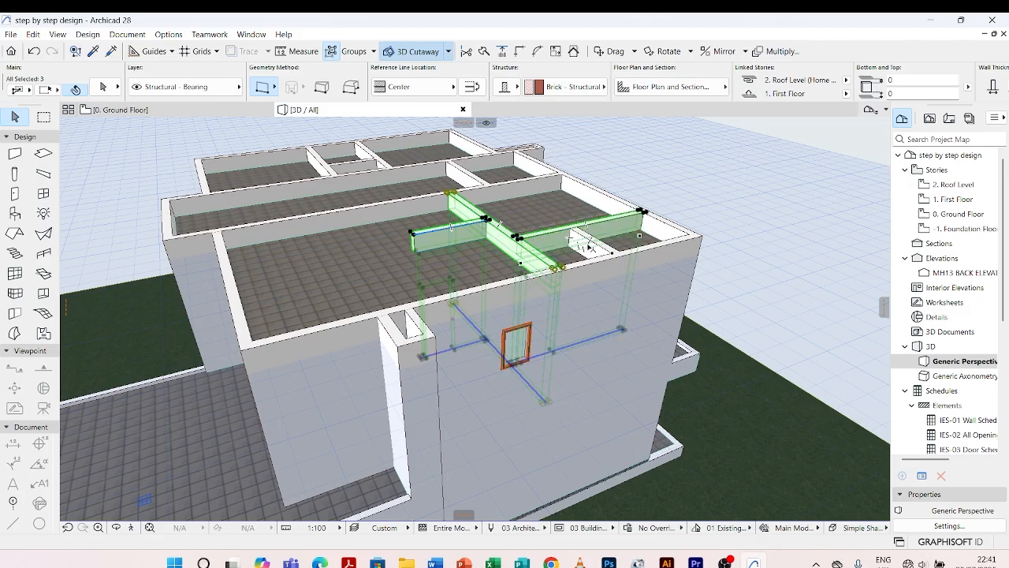
{"action": "scroll", "coordinate": [596, 245], "scroll_direction": "up", "scroll_amount": 5}
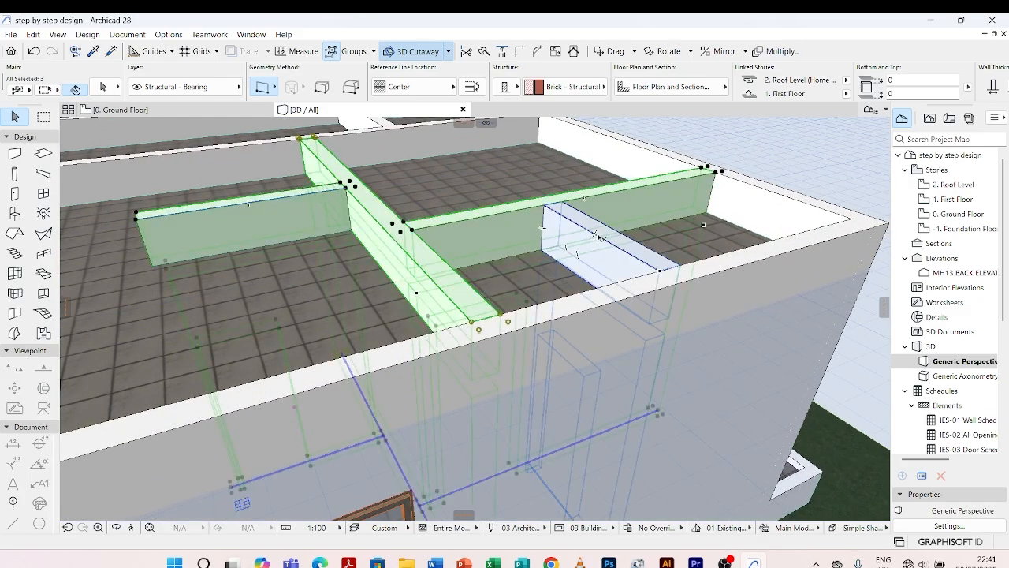
{"action": "left_click", "coordinate": [609, 249], "text": "shift"}
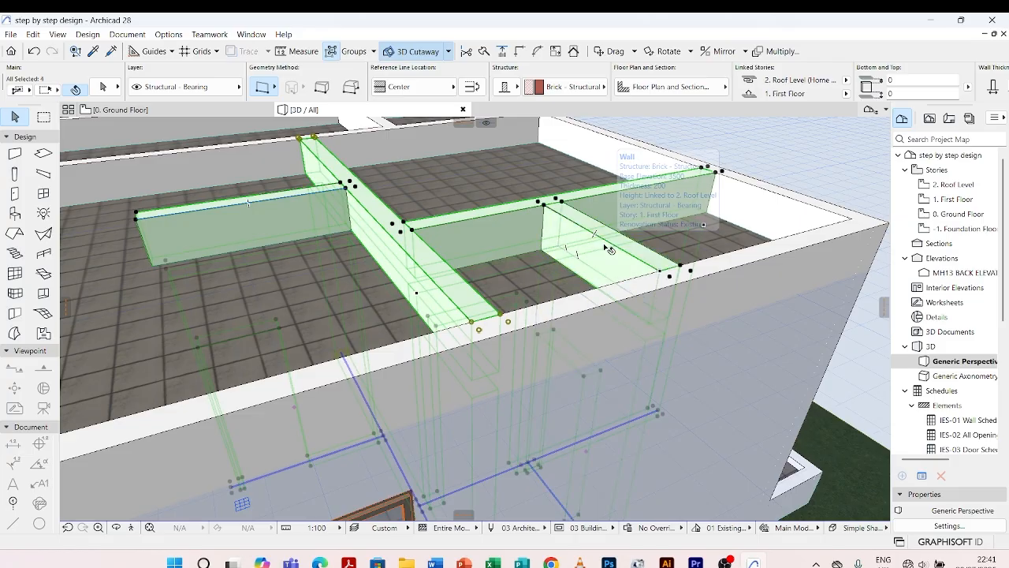
Unlink the tops of the four selected first-floor walls from the roof level and set their height to 300
{"action": "scroll", "coordinate": [599, 245], "scroll_direction": "down", "scroll_amount": 3}
{"action": "scroll", "coordinate": [920, 83], "scroll_direction": "down", "scroll_amount": 2}
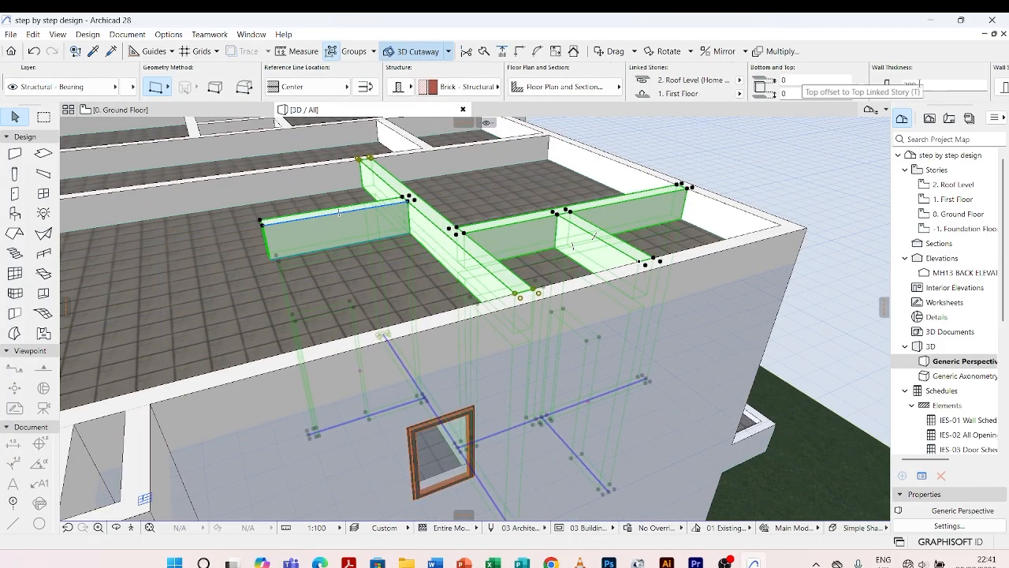
{"action": "left_click", "coordinate": [562, 82]}
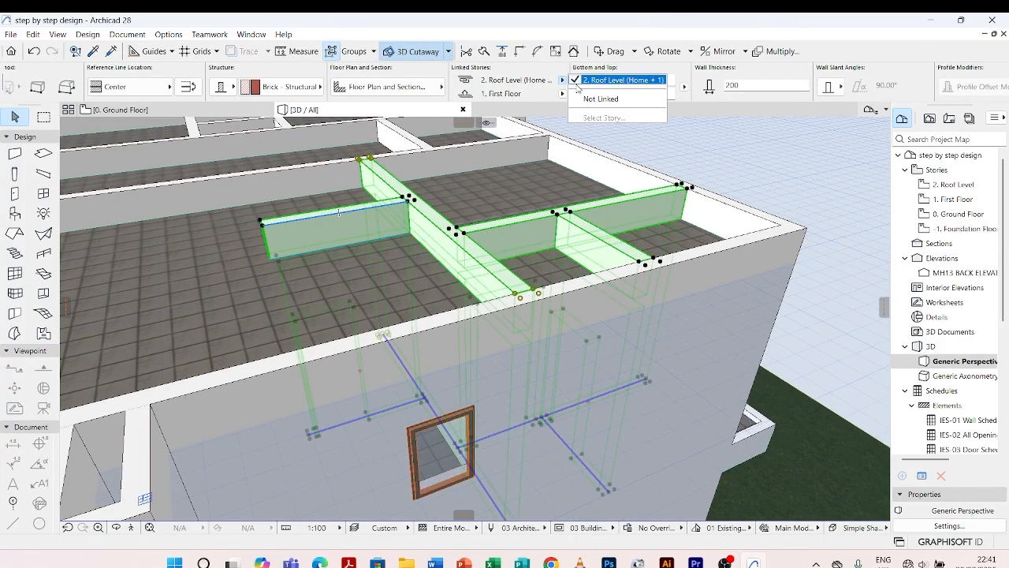
{"action": "left_click", "coordinate": [587, 96]}
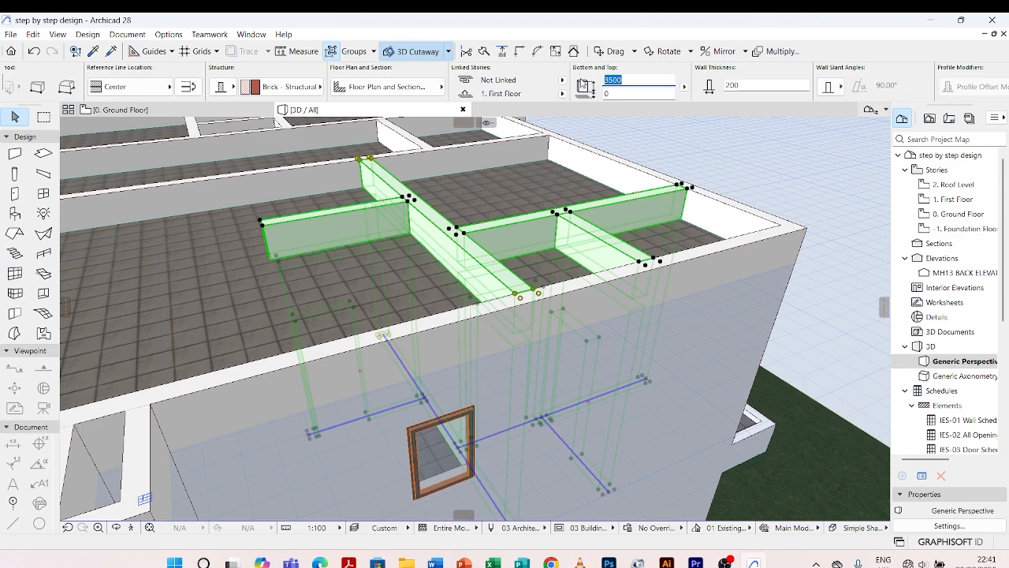
{"action": "type", "text": "300"}
{"action": "left_click", "coordinate": [661, 150]}
Unlink the top of the short partition wall between the two long inner walls and reduce its height below the roof slab
{"action": "scroll", "coordinate": [649, 194], "scroll_direction": "down", "scroll_amount": 1}
{"action": "scroll", "coordinate": [577, 244], "scroll_direction": "down", "scroll_amount": 3}
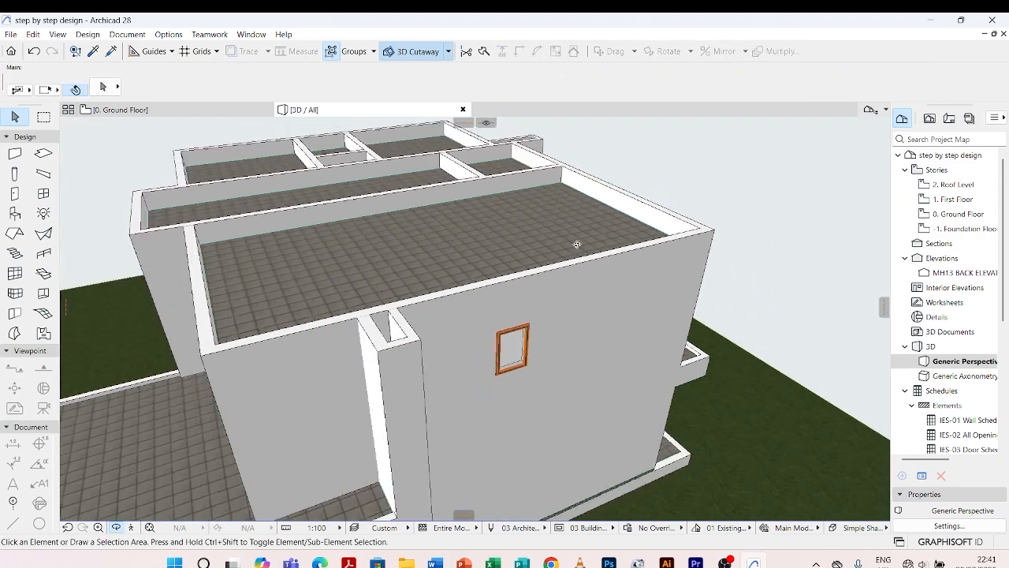
{"action": "scroll", "coordinate": [586, 208], "scroll_direction": "down", "scroll_amount": 5}
{"action": "middle_click_drag", "start_coordinate": [313, 322], "coordinate": [573, 317], "text": "shift"}
{"action": "scroll", "coordinate": [477, 316], "scroll_direction": "up", "scroll_amount": 4}
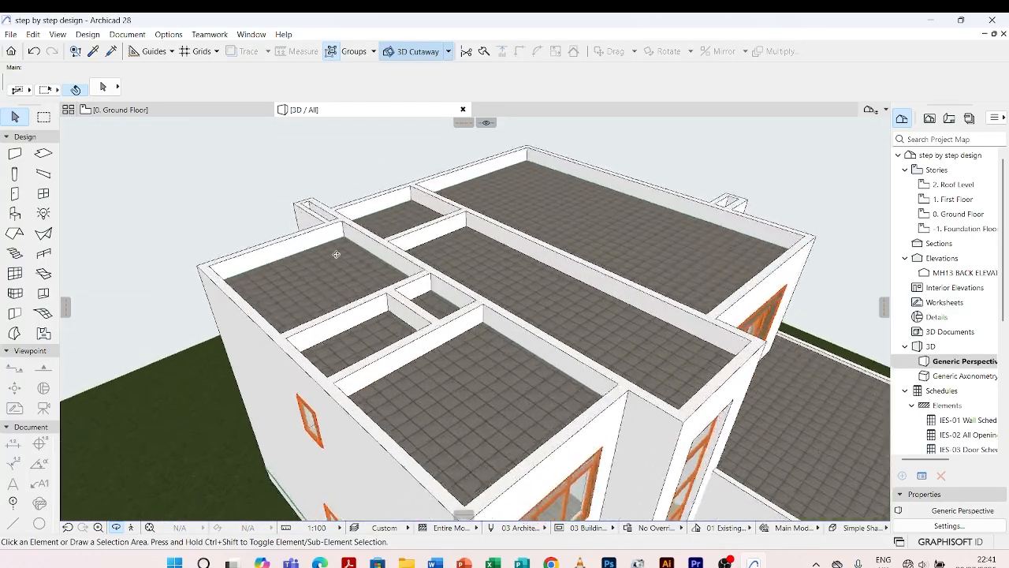
{"action": "left_click", "coordinate": [454, 221]}
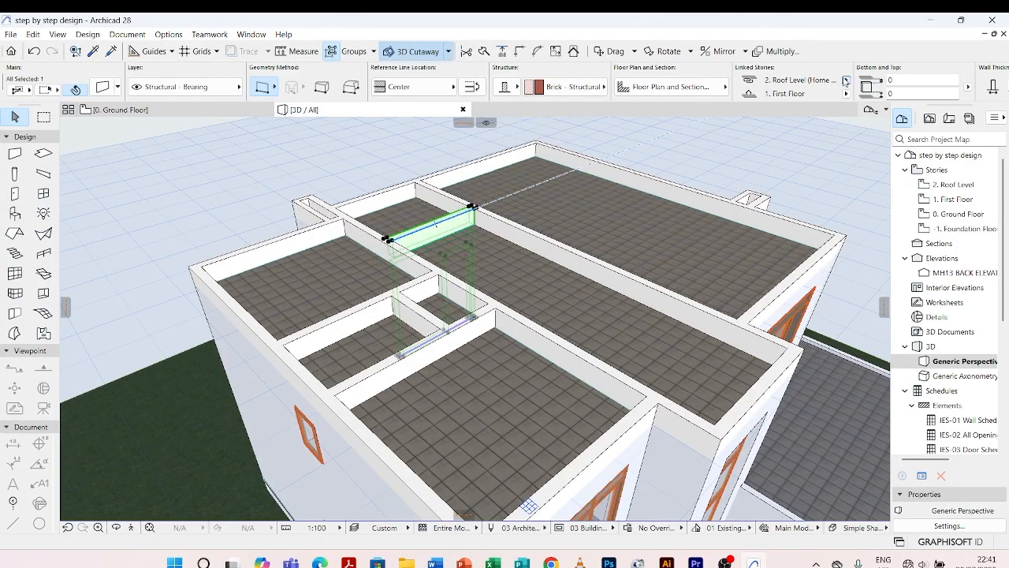
{"action": "left_click", "coordinate": [846, 81]}
{"action": "left_click", "coordinate": [867, 97]}
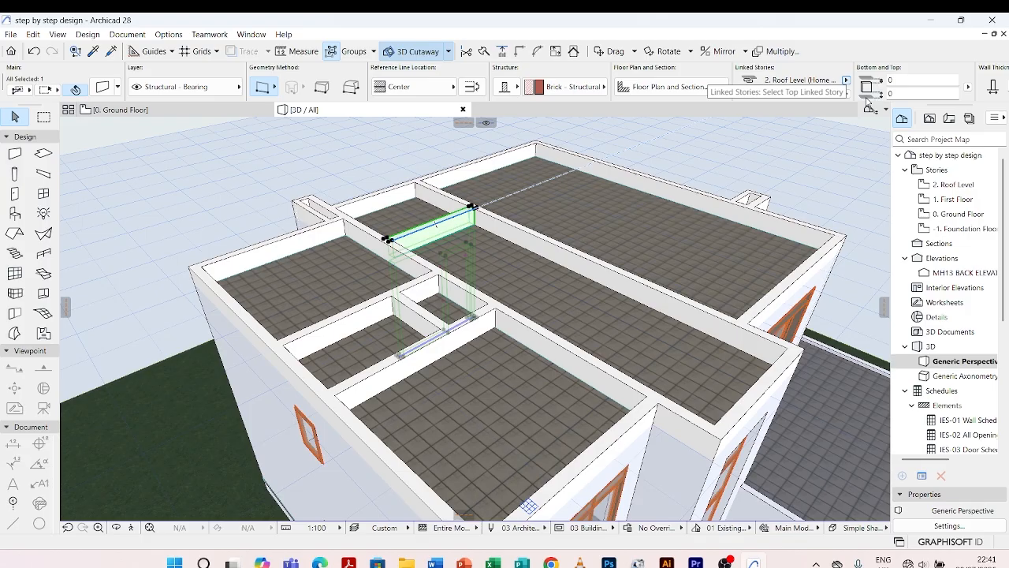
{"action": "double_click", "coordinate": [924, 80]}
{"action": "type", "text": "3"}
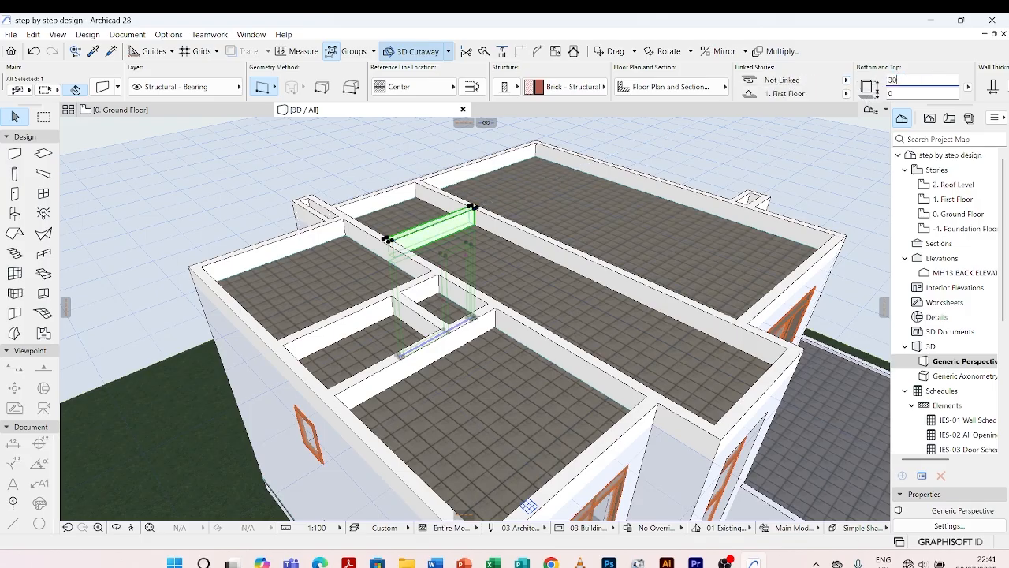
{"action": "key", "text": "Return"}
{"action": "left_click", "coordinate": [692, 154]}
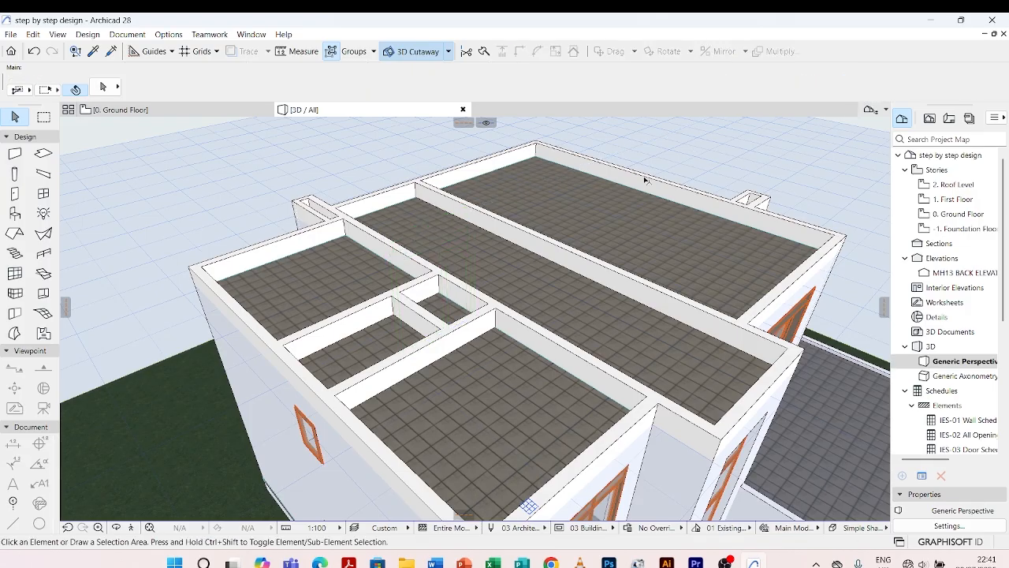
Unlink the tops of the two parallel partition walls and the short wall joining them, and set their height to 300
{"action": "left_click", "coordinate": [367, 314]}
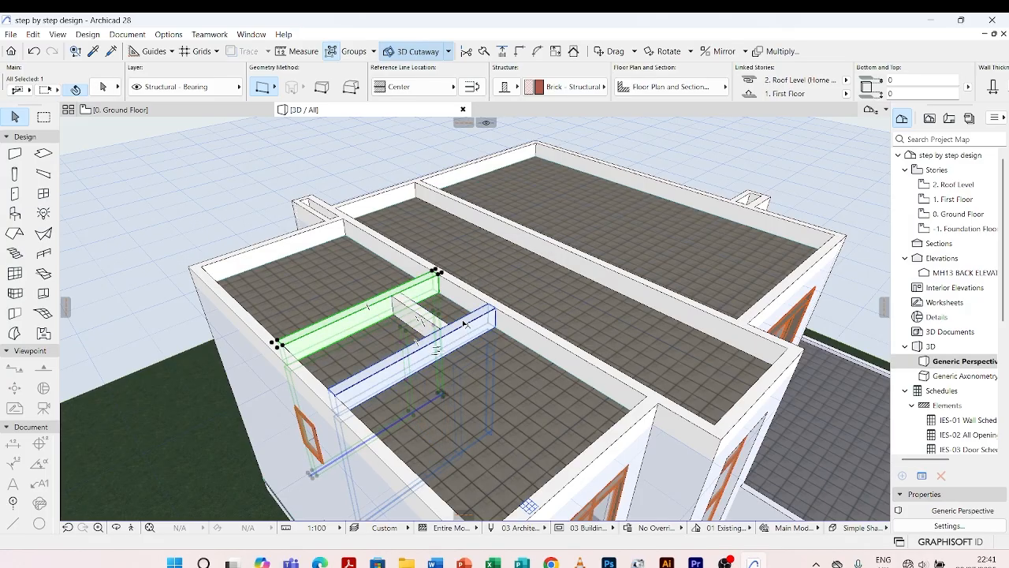
{"action": "left_click", "coordinate": [465, 323], "text": "shift"}
{"action": "scroll", "coordinate": [466, 323], "scroll_direction": "up", "scroll_amount": 3}
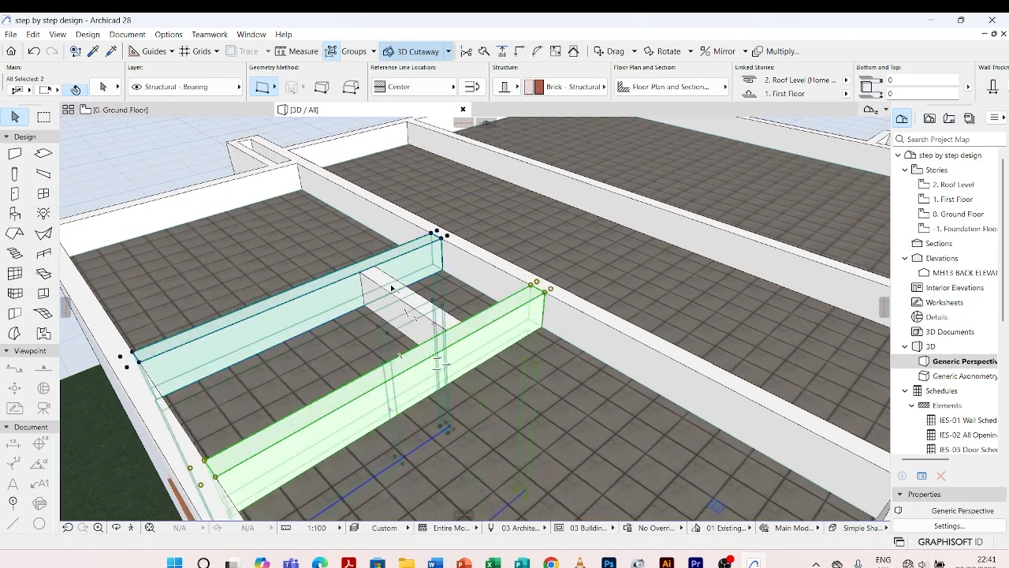
{"action": "left_click", "coordinate": [392, 292], "text": "shift"}
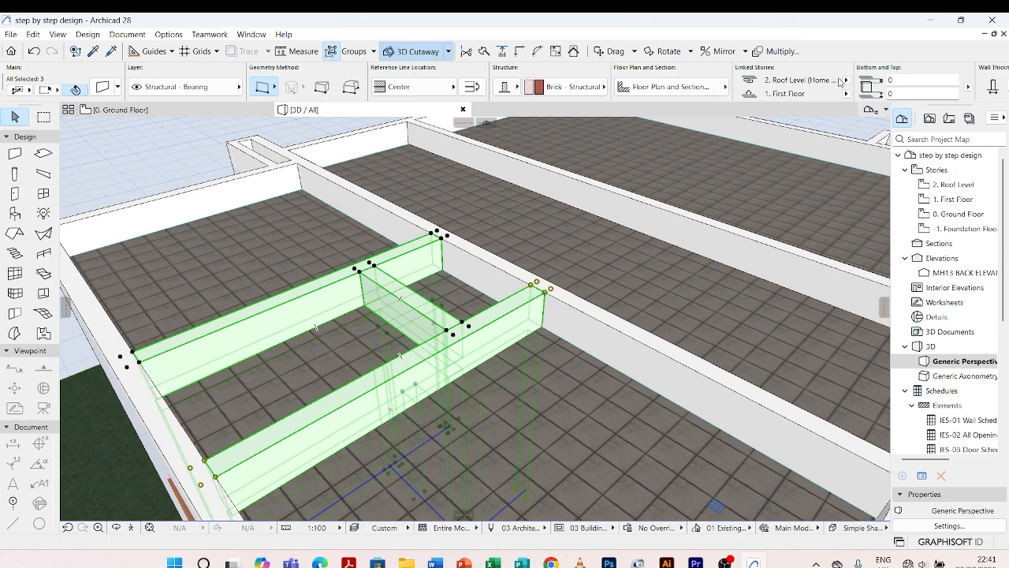
{"action": "left_click", "coordinate": [846, 82]}
{"action": "left_click", "coordinate": [875, 97]}
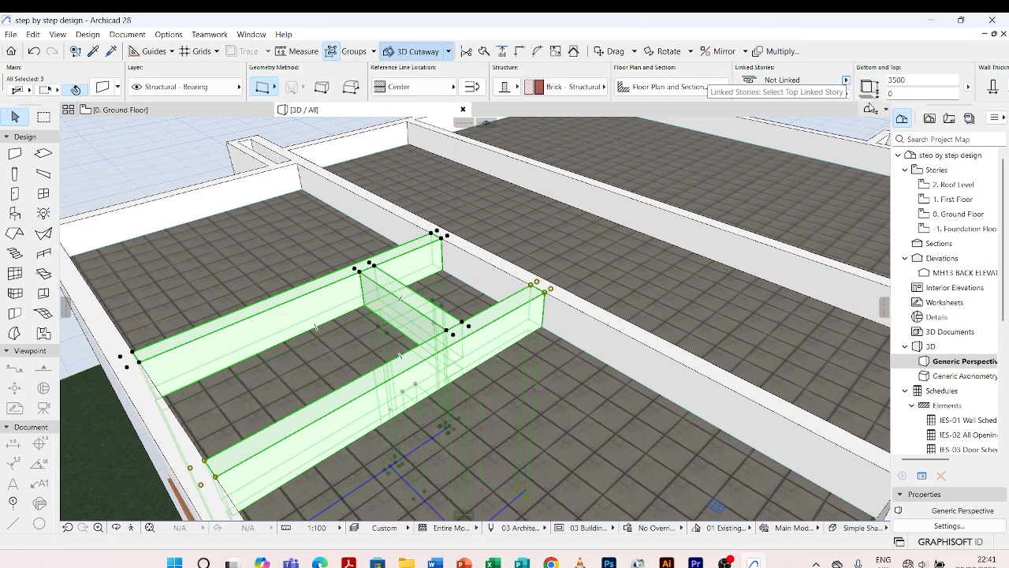
{"action": "left_click", "coordinate": [927, 79]}
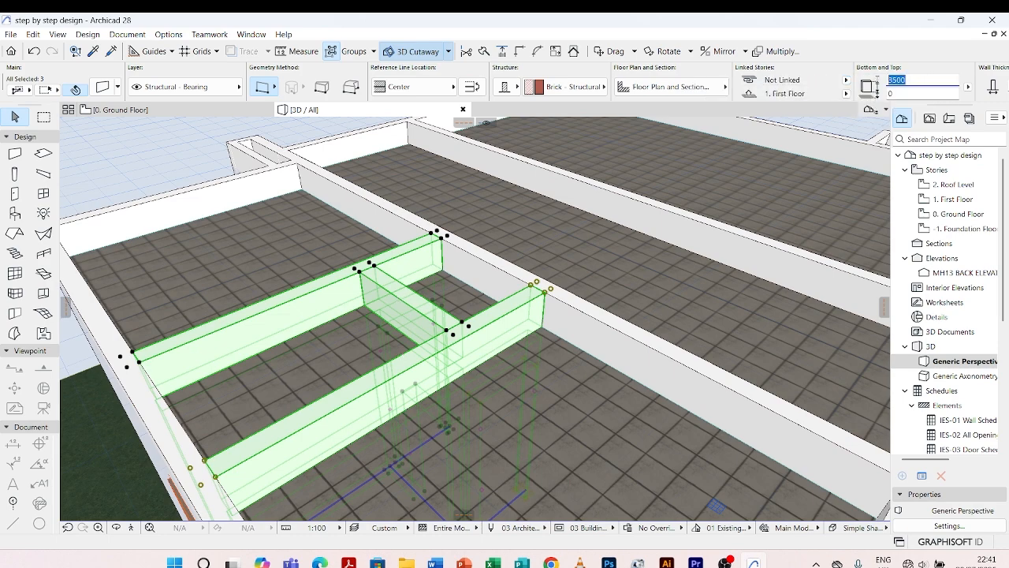
{"action": "type", "text": "300"}
{"action": "left_click", "coordinate": [560, 214]}
{"action": "key", "text": "Escape"}
Examine the roof slab, the remaining parapet walls and the building exterior from several sides
{"action": "scroll", "coordinate": [368, 274], "scroll_direction": "down", "scroll_amount": 2}
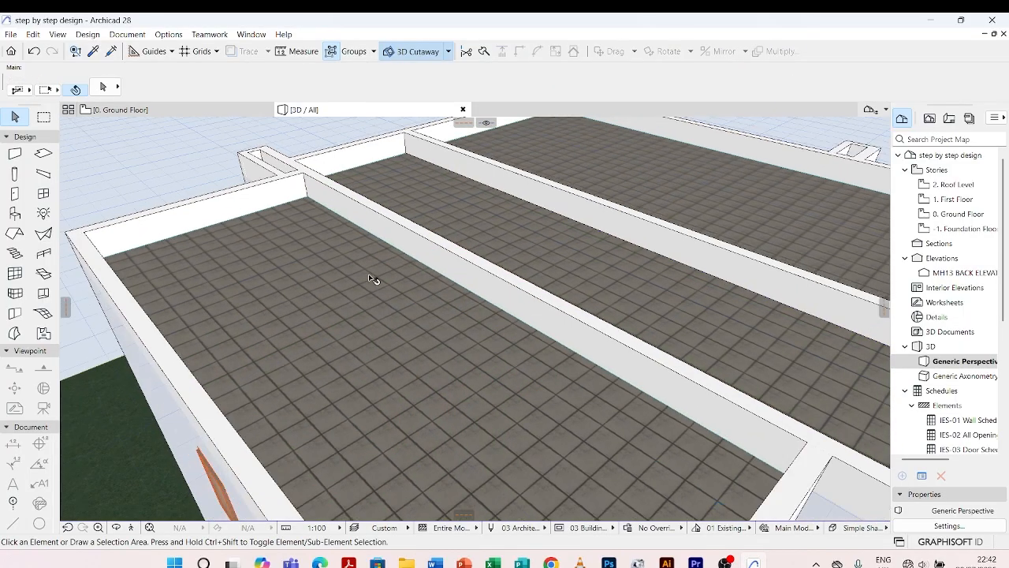
{"action": "scroll", "coordinate": [368, 274], "scroll_direction": "down", "scroll_amount": 1}
{"action": "scroll", "coordinate": [261, 261], "scroll_direction": "down", "scroll_amount": 4}
{"action": "middle_click_drag", "start_coordinate": [563, 269], "coordinate": [471, 265], "text": "shift"}
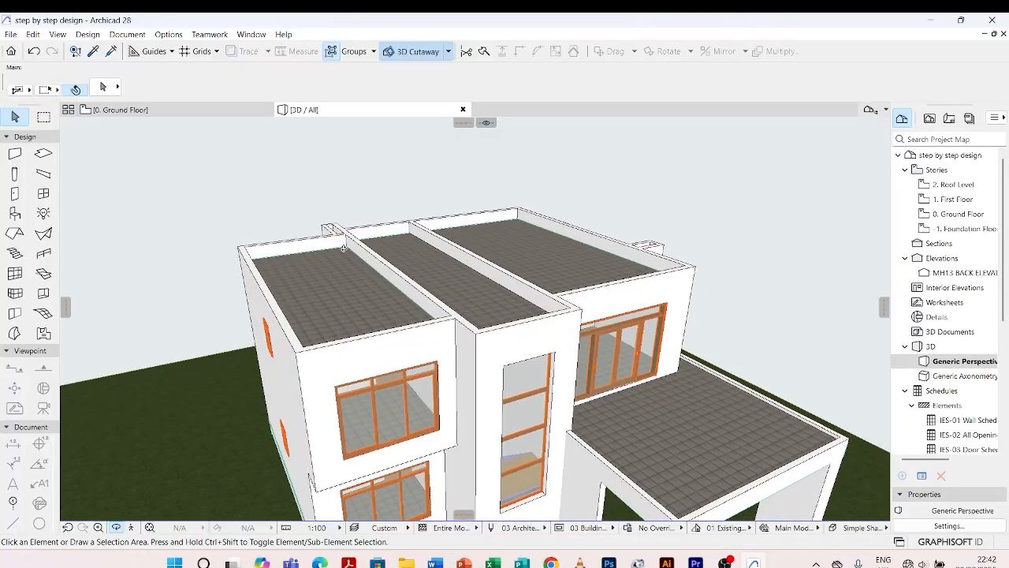
{"action": "scroll", "coordinate": [369, 221], "scroll_direction": "up", "scroll_amount": 5}
{"action": "middle_click_drag", "start_coordinate": [430, 235], "coordinate": [273, 307], "text": "shift"}
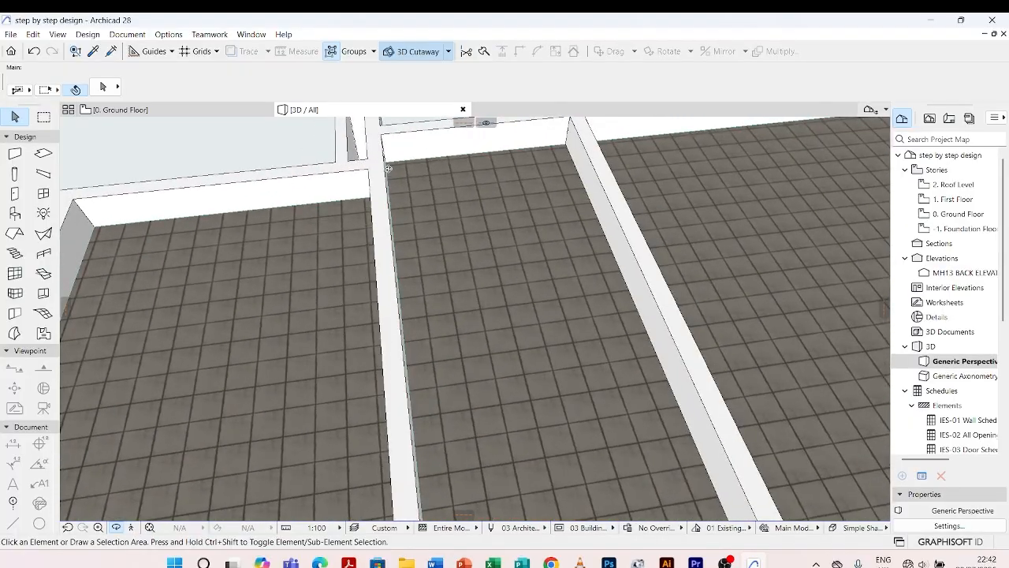
{"action": "scroll", "coordinate": [388, 168], "scroll_direction": "up", "scroll_amount": 3}
{"action": "scroll", "coordinate": [386, 205], "scroll_direction": "down", "scroll_amount": 3}
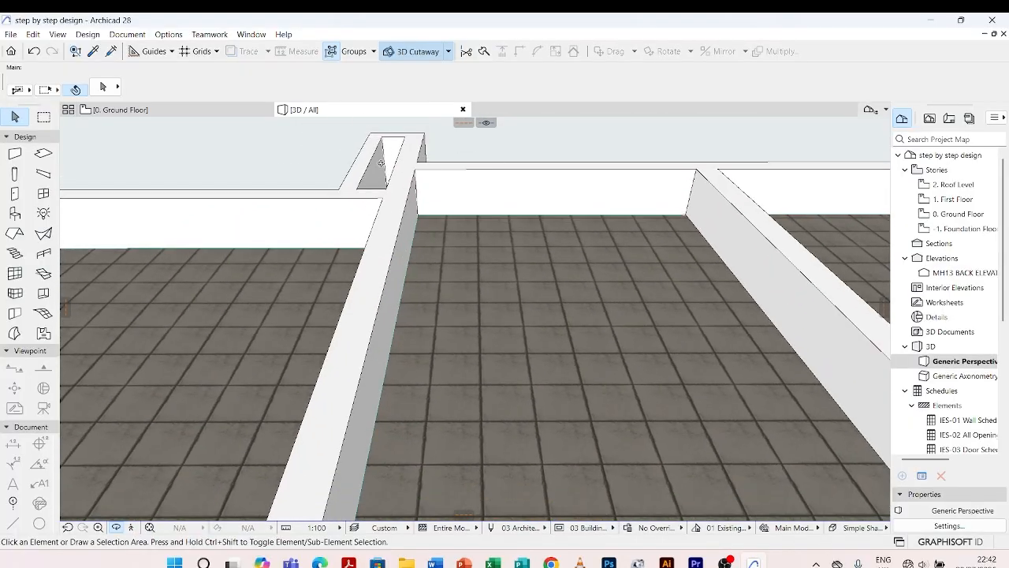
{"action": "scroll", "coordinate": [379, 162], "scroll_direction": "down", "scroll_amount": 4}
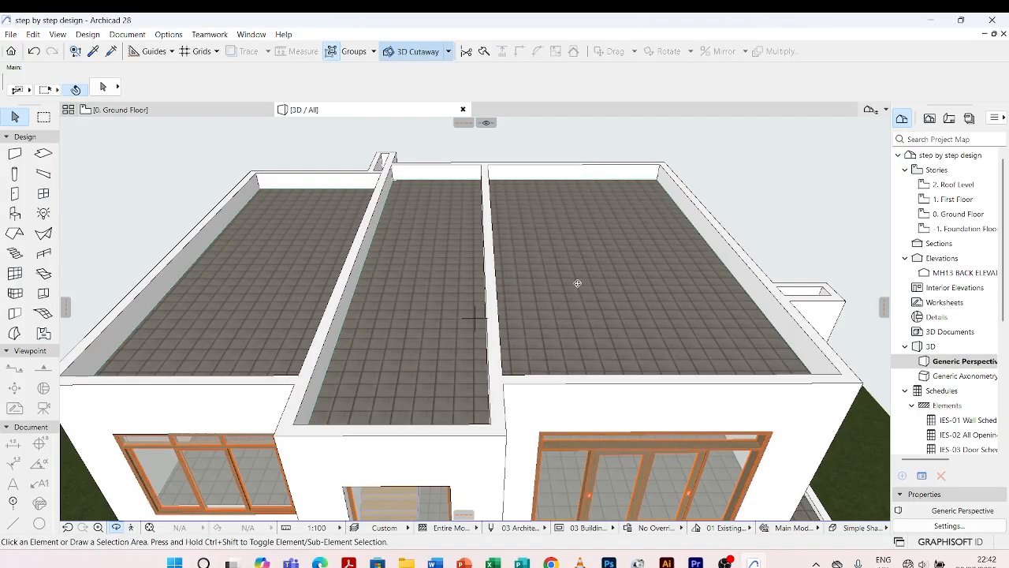
{"action": "scroll", "coordinate": [487, 243], "scroll_direction": "down", "scroll_amount": 3}
{"action": "middle_click_drag", "start_coordinate": [486, 243], "coordinate": [510, 257], "text": "shift"}
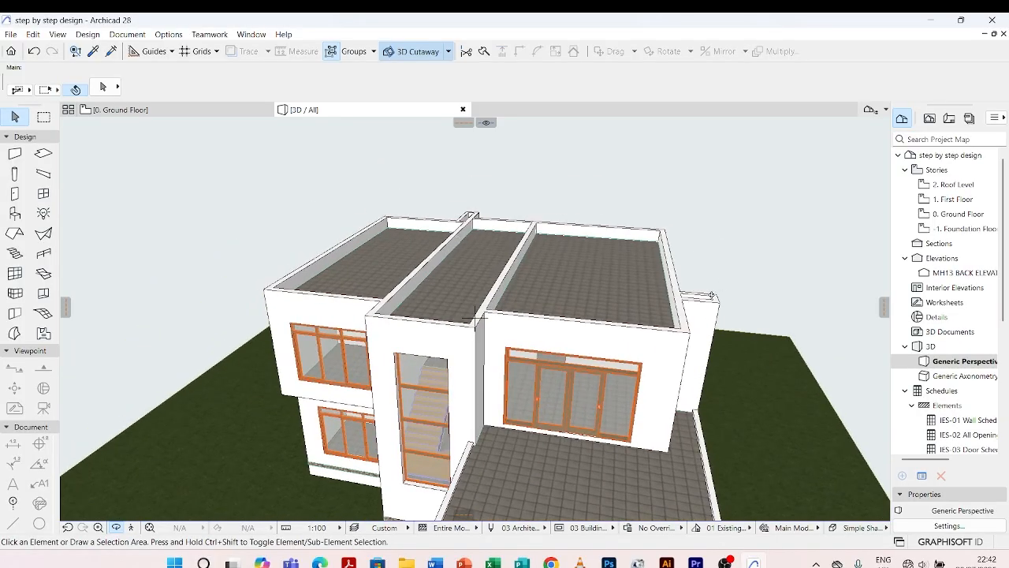
{"action": "middle_click_drag", "start_coordinate": [711, 296], "coordinate": [550, 304], "text": "shift"}
{"action": "scroll", "coordinate": [550, 304], "scroll_direction": "down", "scroll_amount": 3}
{"action": "middle_click_drag", "start_coordinate": [316, 295], "coordinate": [368, 356], "text": "shift"}
{"action": "scroll", "coordinate": [541, 248], "scroll_direction": "down", "scroll_amount": 2}
{"action": "middle_click_drag", "start_coordinate": [322, 394], "coordinate": [436, 396], "text": "shift"}
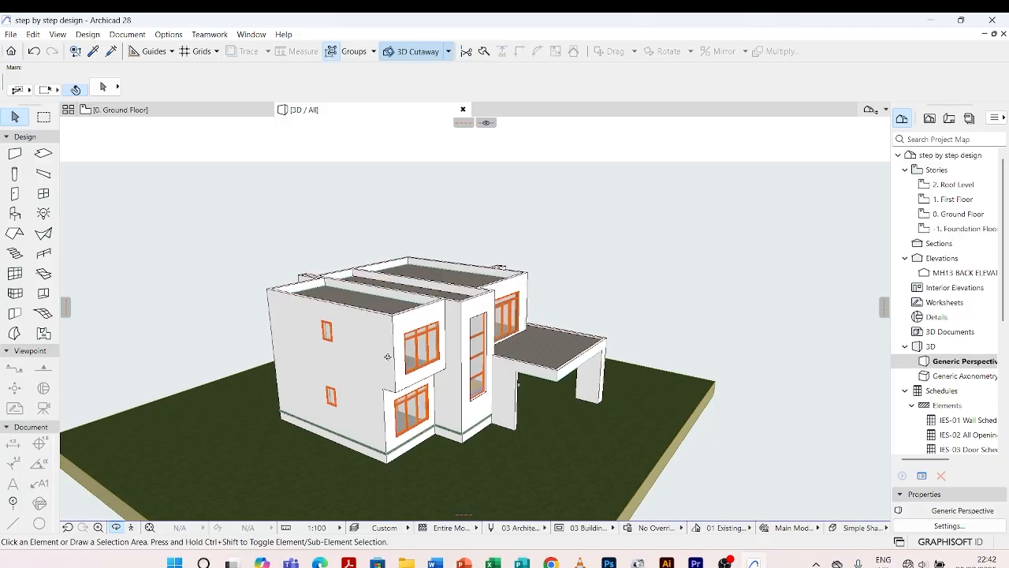
{"action": "scroll", "coordinate": [265, 293], "scroll_direction": "up", "scroll_amount": 3}
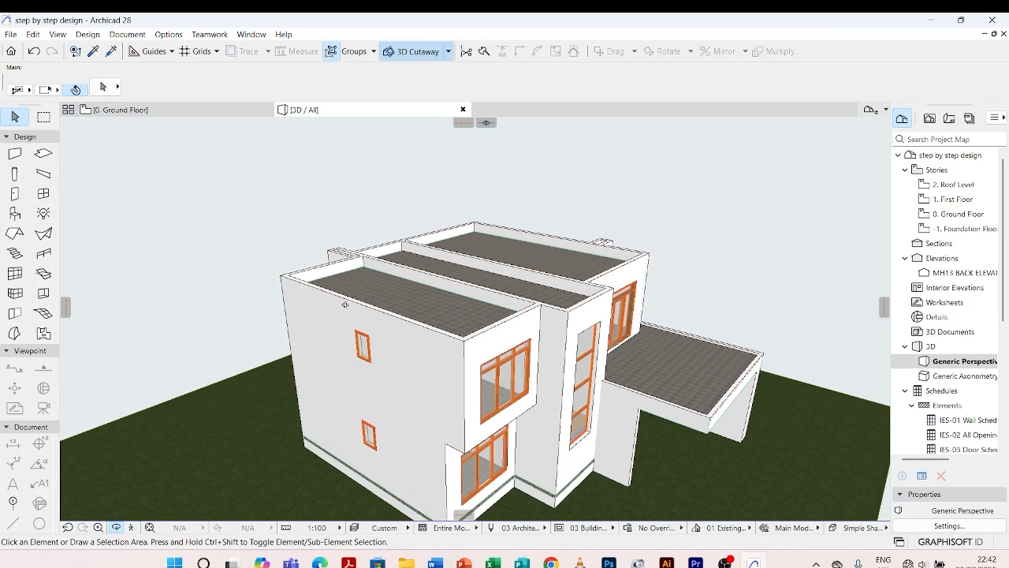
{"action": "scroll", "coordinate": [375, 289], "scroll_direction": "up", "scroll_amount": 2}
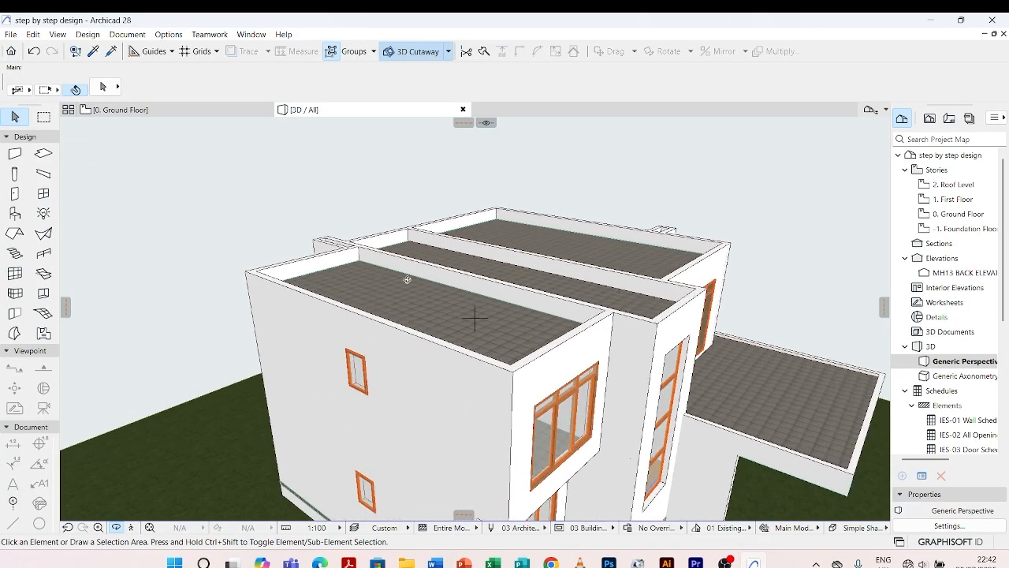
{"action": "scroll", "coordinate": [406, 279], "scroll_direction": "down", "scroll_amount": 3}
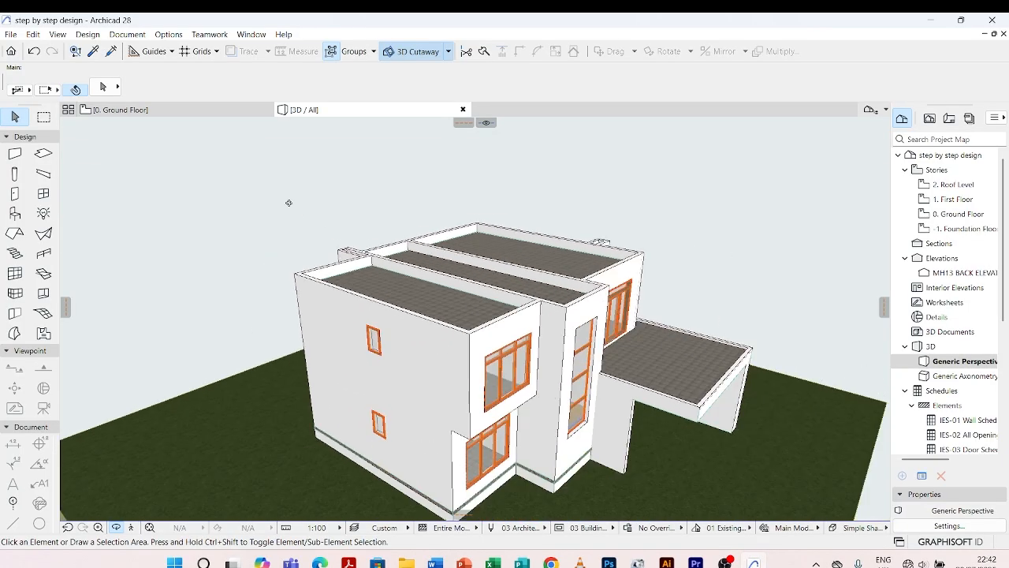
On the ground floor plan, stretch the small room's upper wall outward past the exterior wall by about 727 mm
{"action": "left_click", "coordinate": [208, 111]}
{"action": "scroll", "coordinate": [370, 313], "scroll_direction": "up", "scroll_amount": 4}
{"action": "scroll", "coordinate": [370, 313], "scroll_direction": "up", "scroll_amount": 3}
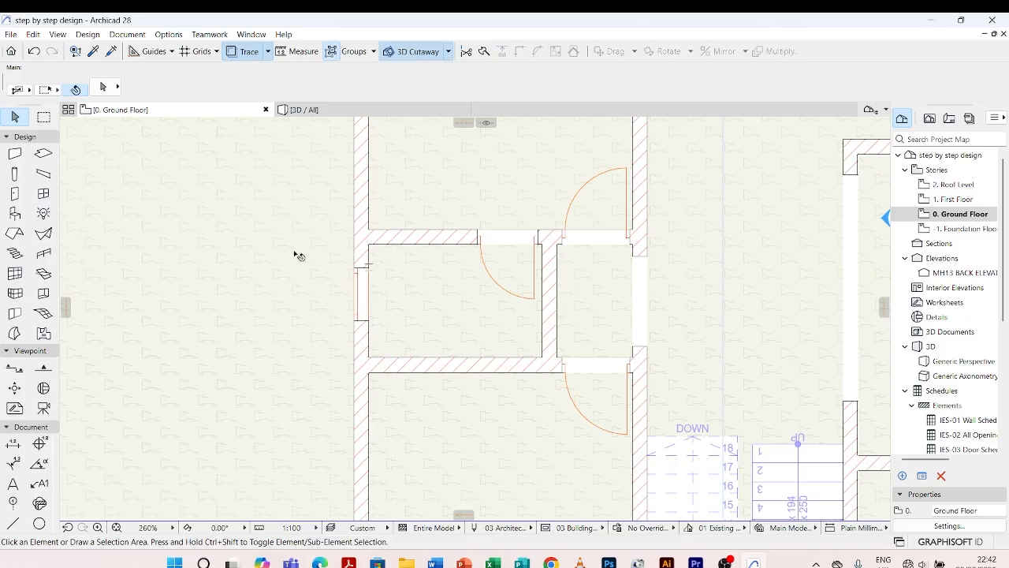
{"action": "left_click", "coordinate": [367, 237]}
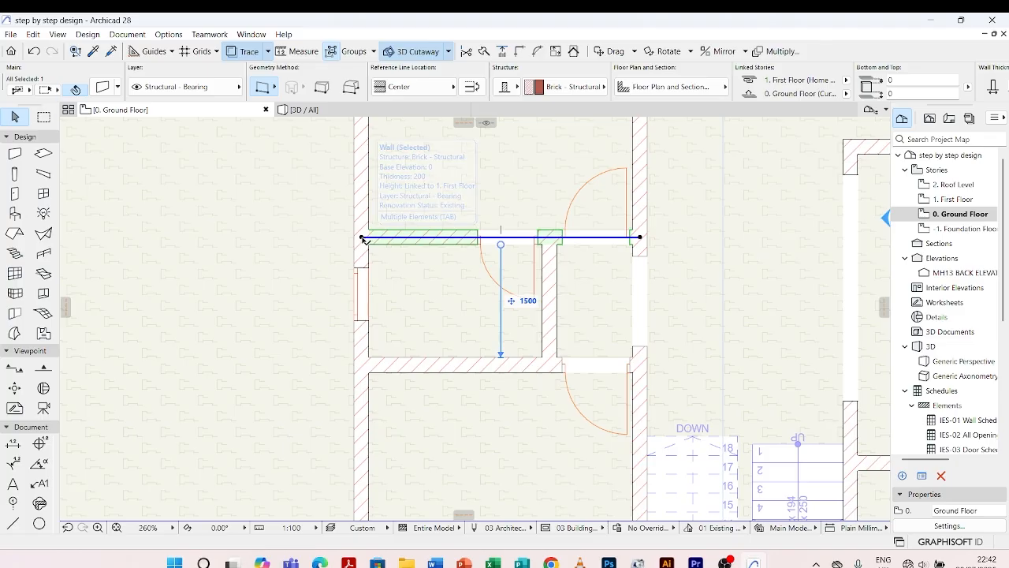
{"action": "left_click", "coordinate": [362, 237]}
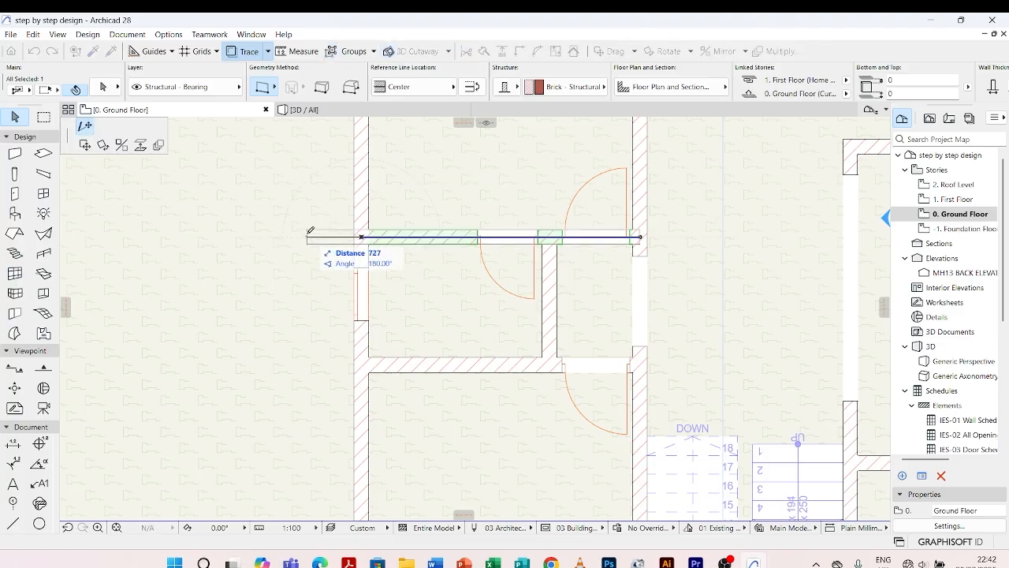
{"action": "key", "text": "Escape"}
{"action": "key", "text": "Escape"}
Stretch the small room's lower wall outward past the exterior wall by about 989 mm
{"action": "left_click", "coordinate": [389, 367]}
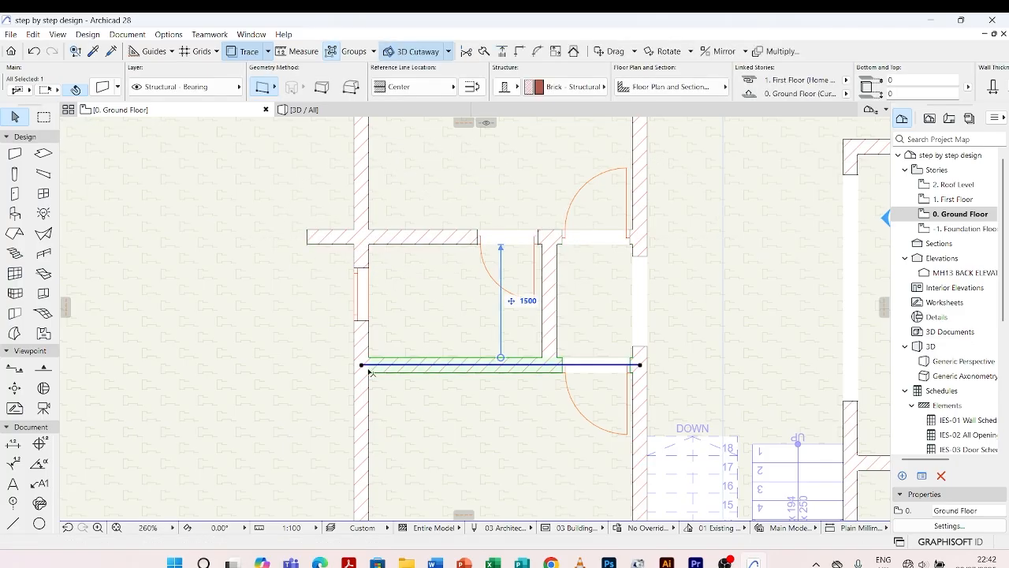
{"action": "left_click", "coordinate": [362, 366]}
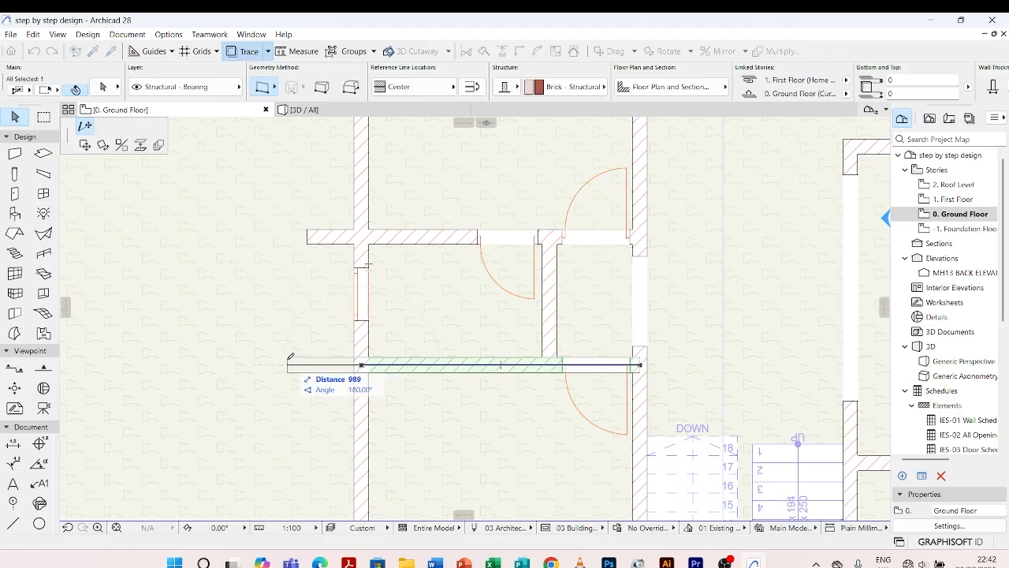
{"action": "left_click", "coordinate": [288, 359]}
{"action": "key", "text": "Escape"}
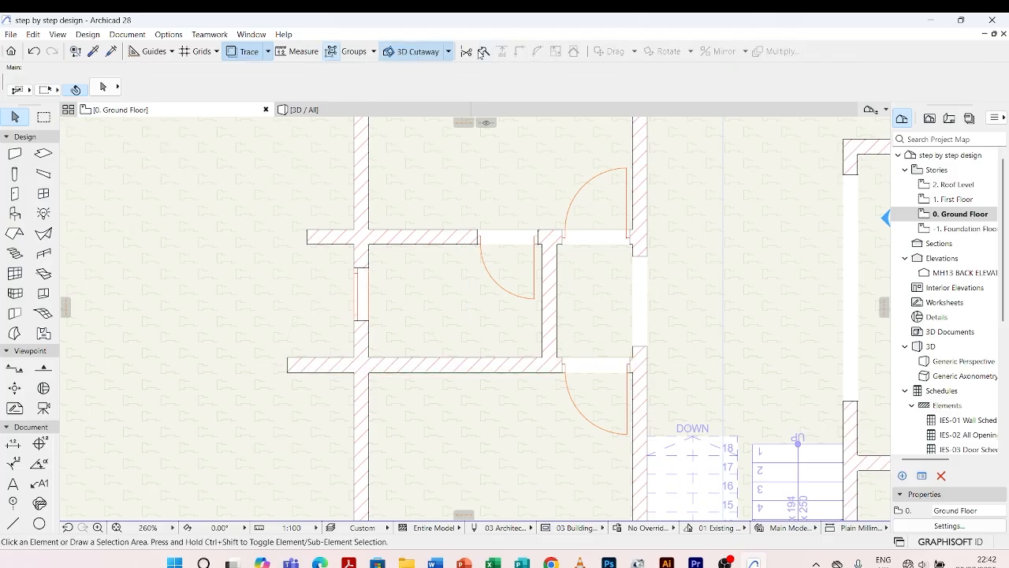
Split the lower extended wall along the exterior wall's outer face, keeping the projecting piece selected
{"action": "left_click", "coordinate": [327, 359]}
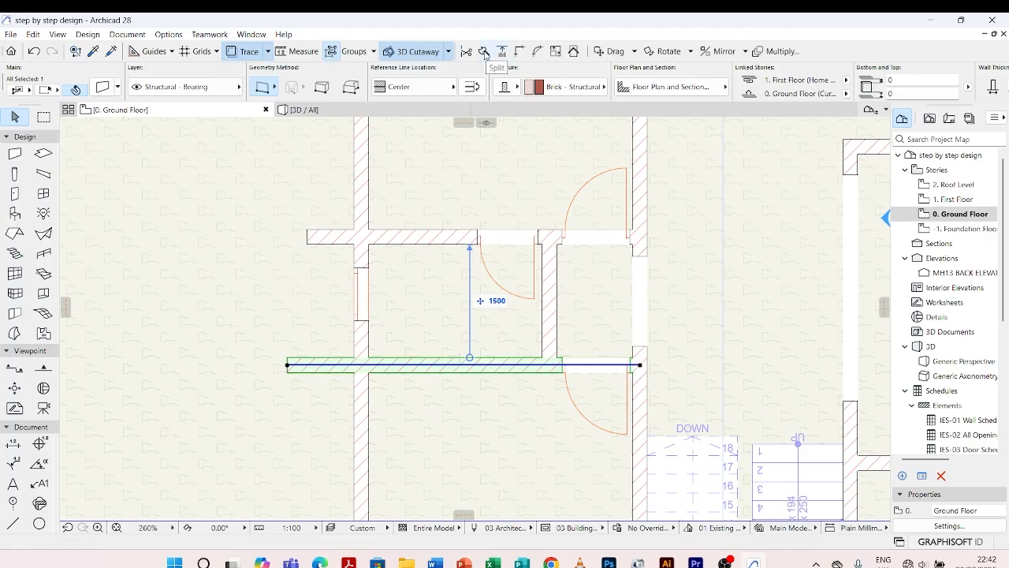
{"action": "left_click", "coordinate": [485, 51]}
{"action": "scroll", "coordinate": [355, 339], "scroll_direction": "up", "scroll_amount": 5}
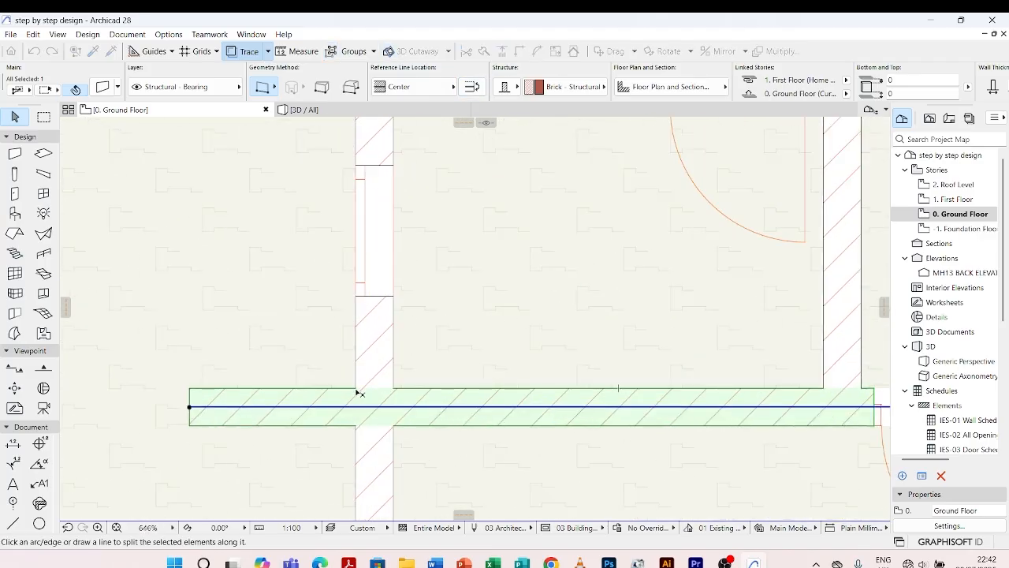
{"action": "left_click", "coordinate": [359, 392]}
{"action": "left_click", "coordinate": [355, 433]}
{"action": "left_click", "coordinate": [307, 407]}
{"action": "scroll", "coordinate": [315, 353], "scroll_direction": "down", "scroll_amount": 5}
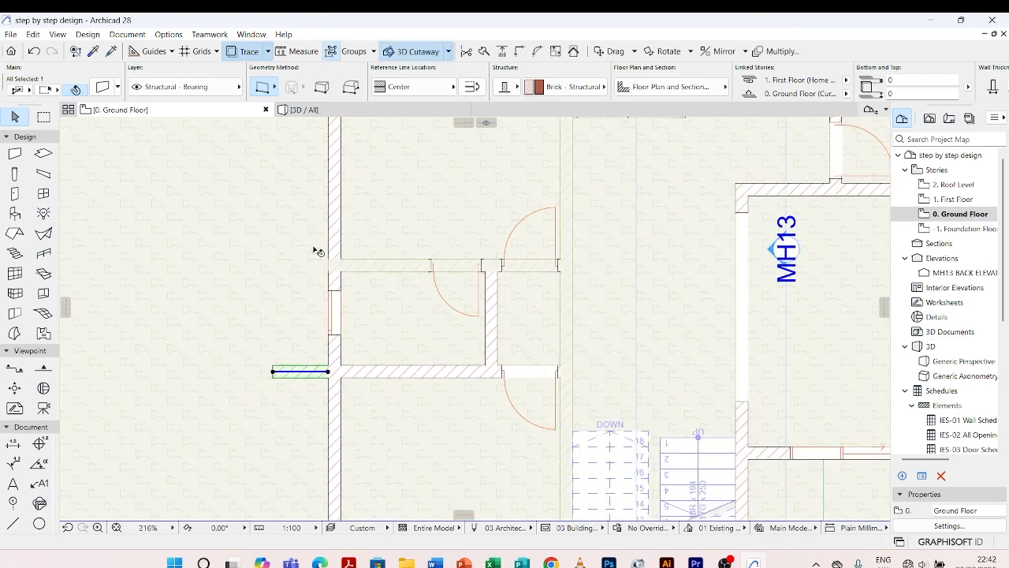
Split the small room's upper extended wall along the exterior wall's outer face, keeping the projecting piece selected, and clear the selection
{"action": "left_click", "coordinate": [316, 265]}
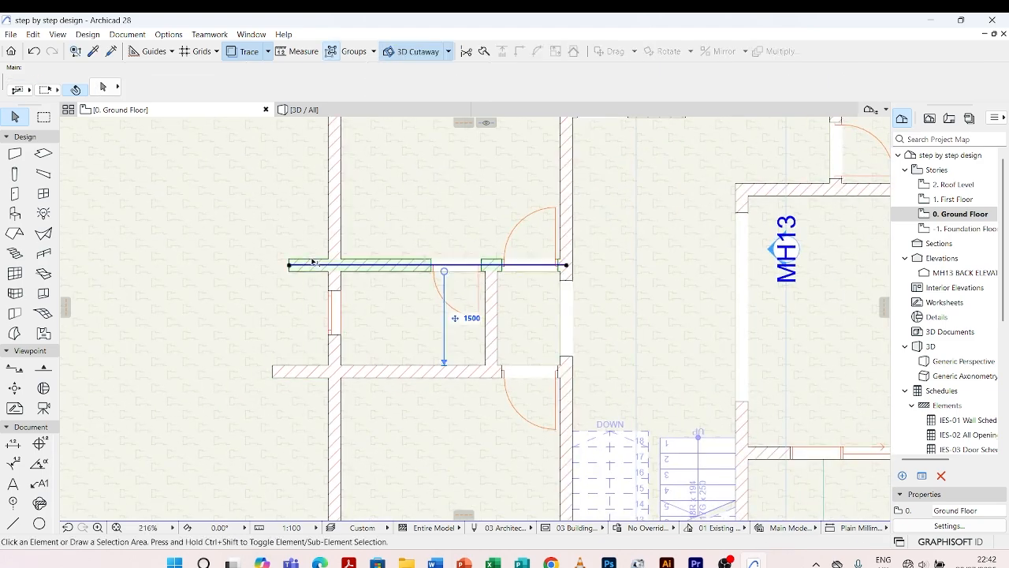
{"action": "left_click", "coordinate": [483, 51]}
{"action": "scroll", "coordinate": [327, 272], "scroll_direction": "up", "scroll_amount": 5}
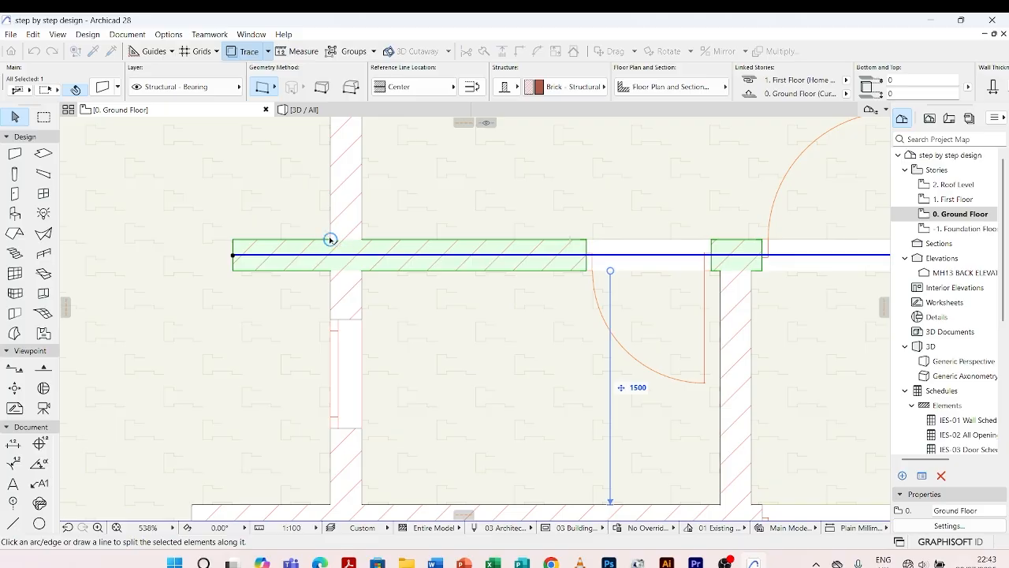
{"action": "left_click", "coordinate": [330, 239]}
{"action": "left_click", "coordinate": [331, 301]}
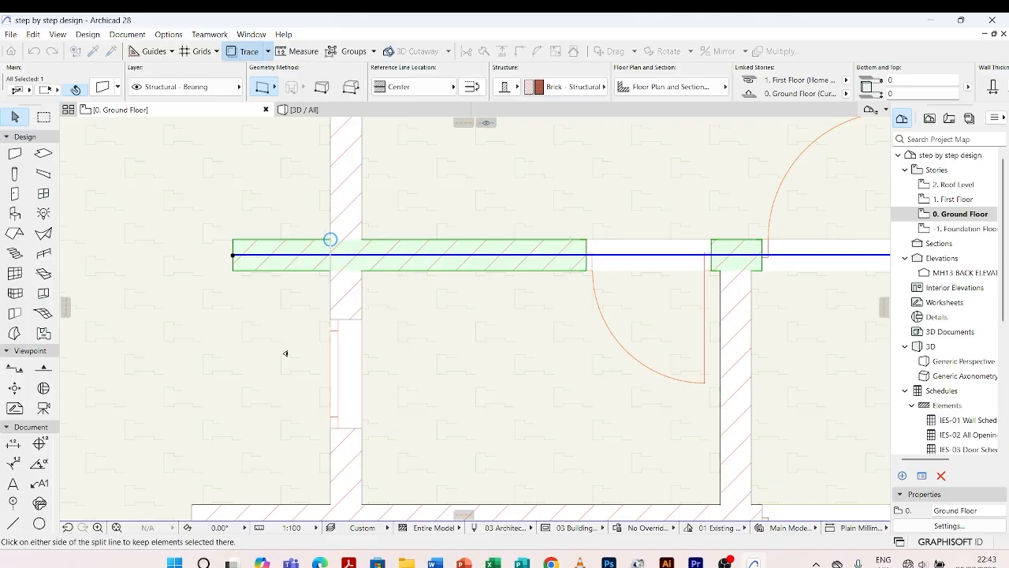
{"action": "left_click", "coordinate": [286, 354]}
{"action": "scroll", "coordinate": [355, 271], "scroll_direction": "down", "scroll_amount": 7}
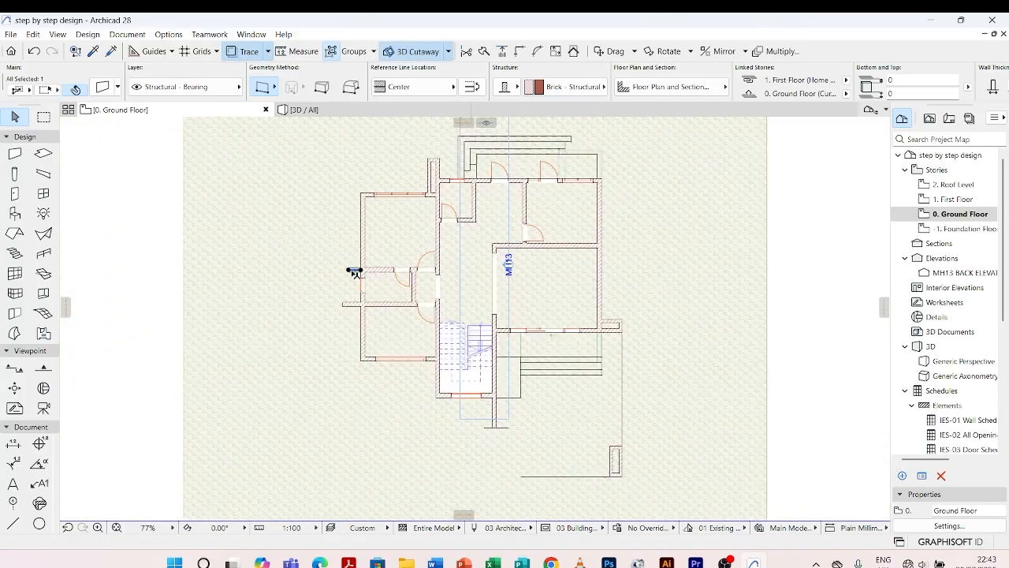
{"action": "scroll", "coordinate": [355, 272], "scroll_direction": "up", "scroll_amount": 4}
{"action": "left_click", "coordinate": [413, 307]}
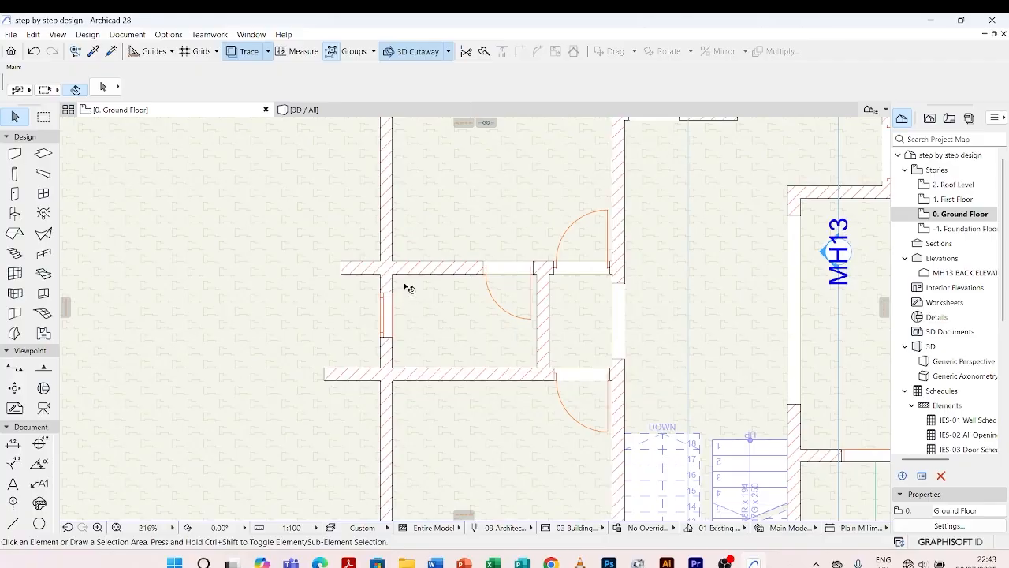
Pick up the parameters of the thin projecting wall at the large room's outer corner as the default wall settings
{"action": "scroll", "coordinate": [392, 242], "scroll_direction": "down", "scroll_amount": 2}
{"action": "scroll", "coordinate": [371, 334], "scroll_direction": "up", "scroll_amount": 4}
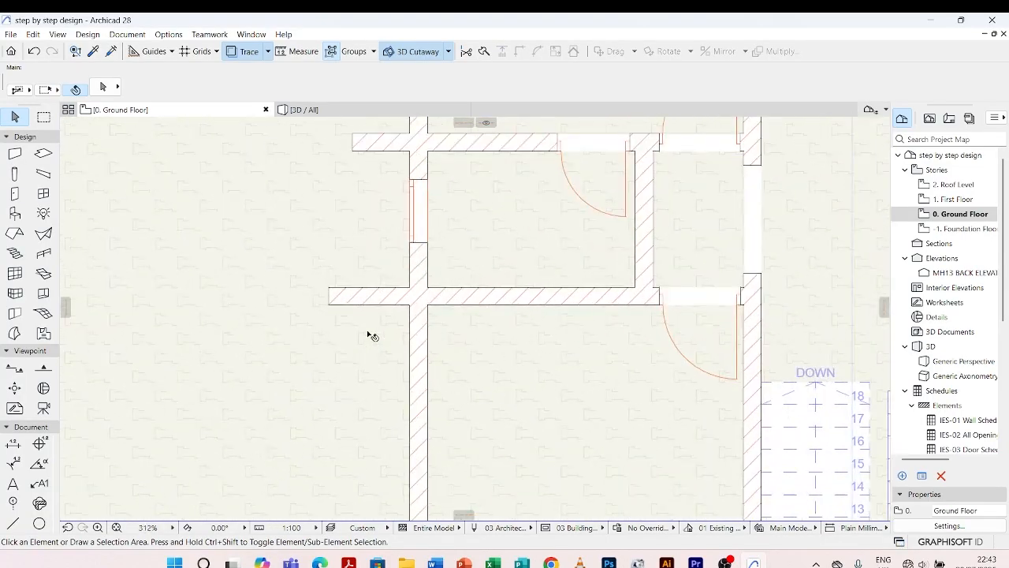
{"action": "scroll", "coordinate": [373, 330], "scroll_direction": "up", "scroll_amount": 3}
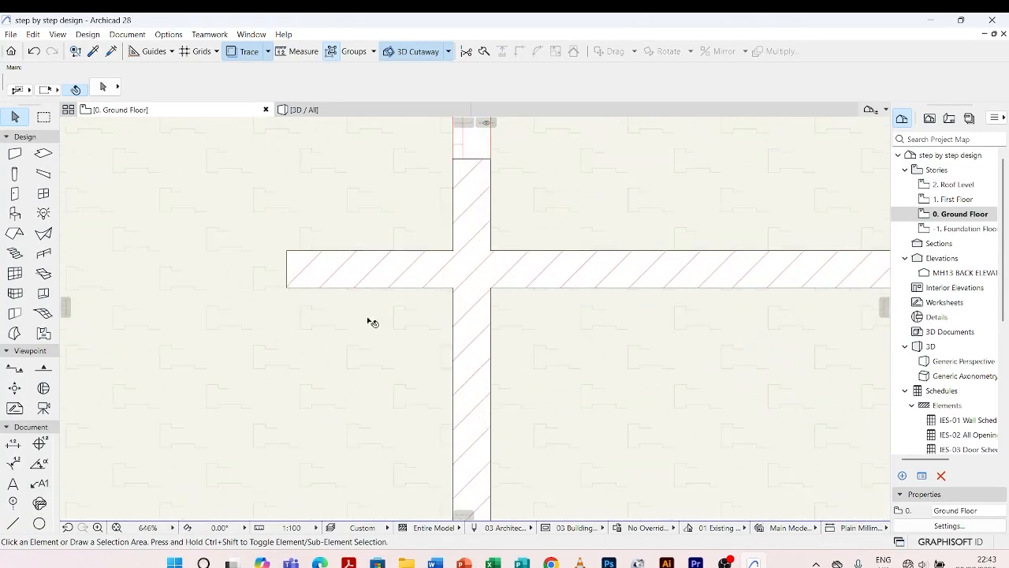
{"action": "left_click", "coordinate": [366, 260]}
{"action": "key", "text": "Escape"}
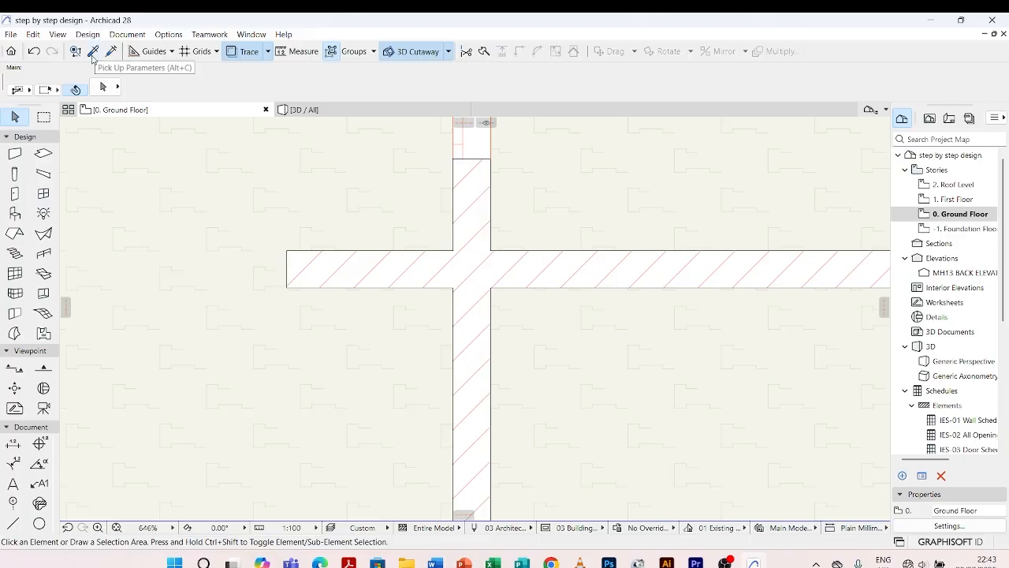
{"action": "left_click", "coordinate": [93, 51]}
{"action": "scroll", "coordinate": [368, 346], "scroll_direction": "down", "scroll_amount": 6}
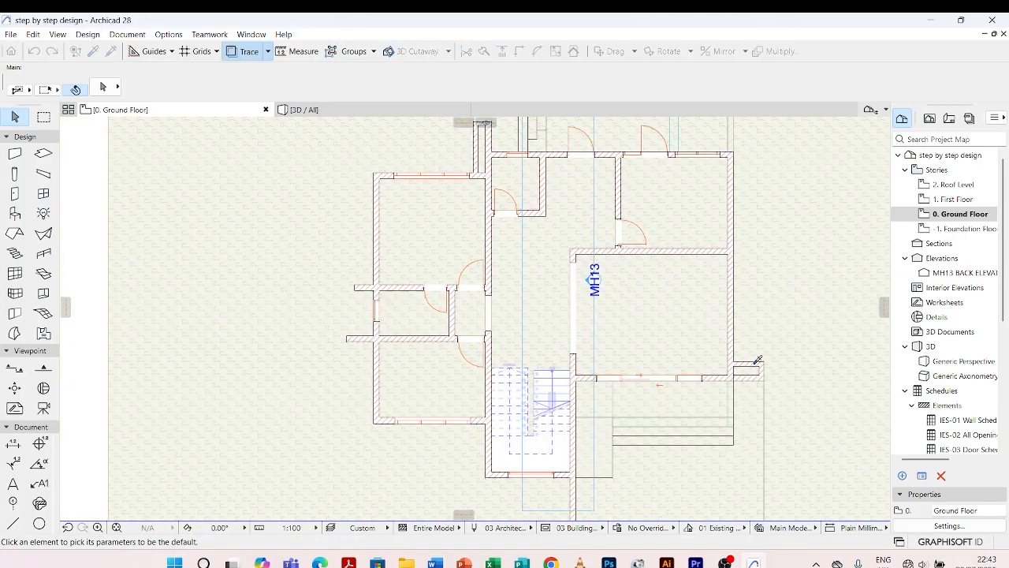
{"action": "scroll", "coordinate": [753, 361], "scroll_direction": "up", "scroll_amount": 3}
{"action": "left_click", "coordinate": [755, 362]}
Draw an L-shaped wall outward from the exterior wall just below the window, returning down toward the lower projecting wall's end
{"action": "scroll", "coordinate": [762, 319], "scroll_direction": "down", "scroll_amount": 4}
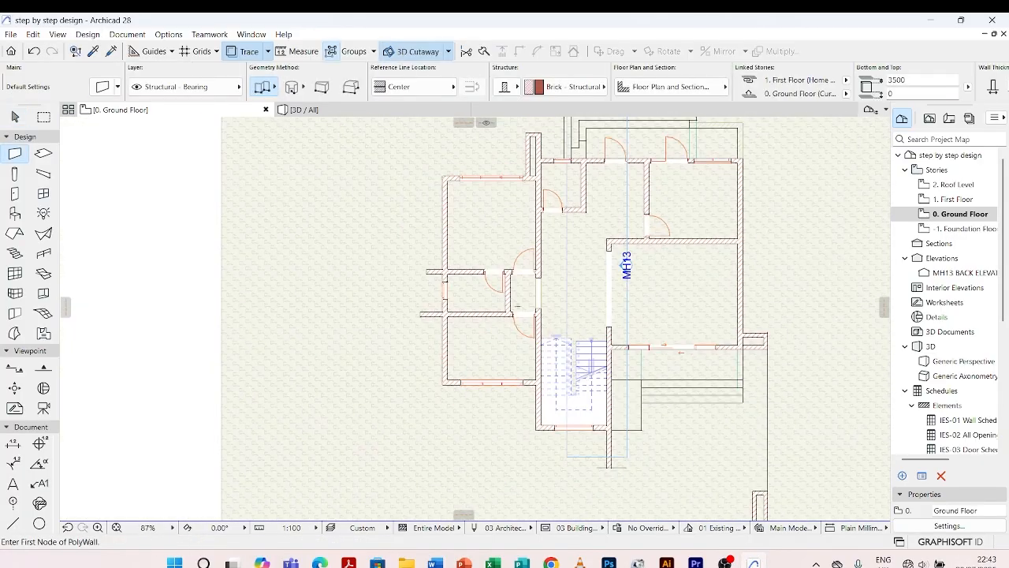
{"action": "scroll", "coordinate": [473, 288], "scroll_direction": "up", "scroll_amount": 5}
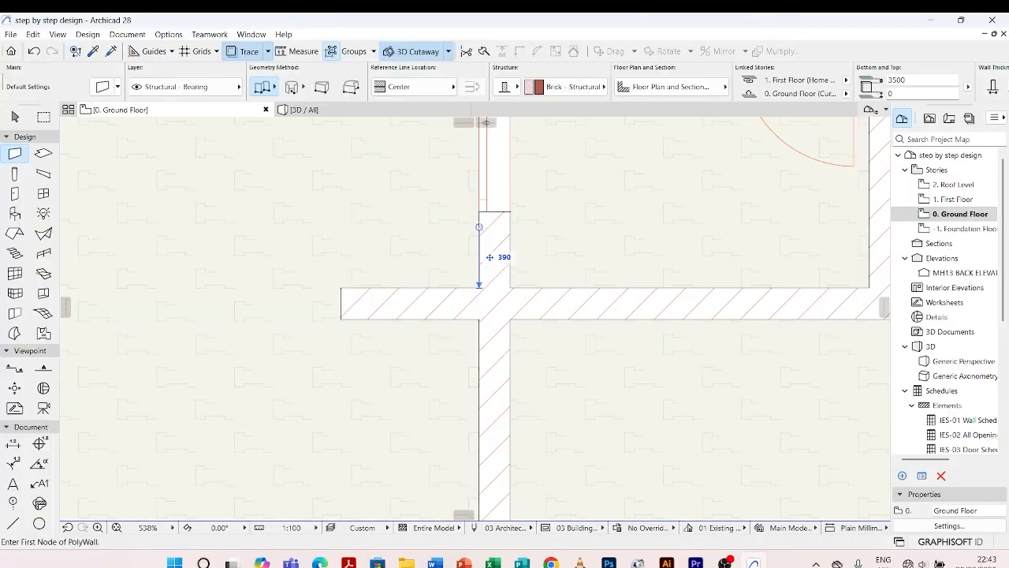
{"action": "left_click", "coordinate": [479, 227]}
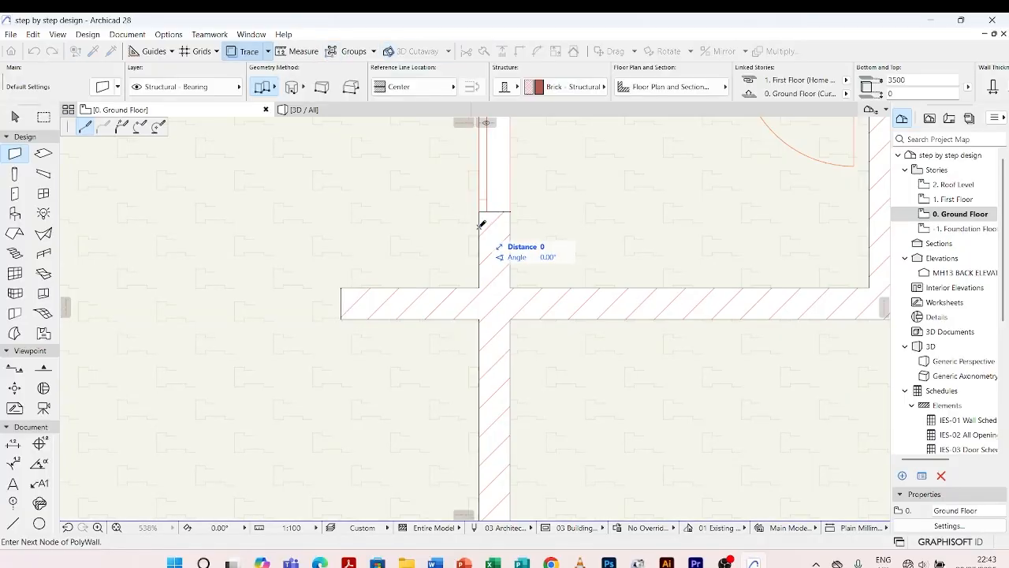
{"action": "left_click", "coordinate": [330, 228]}
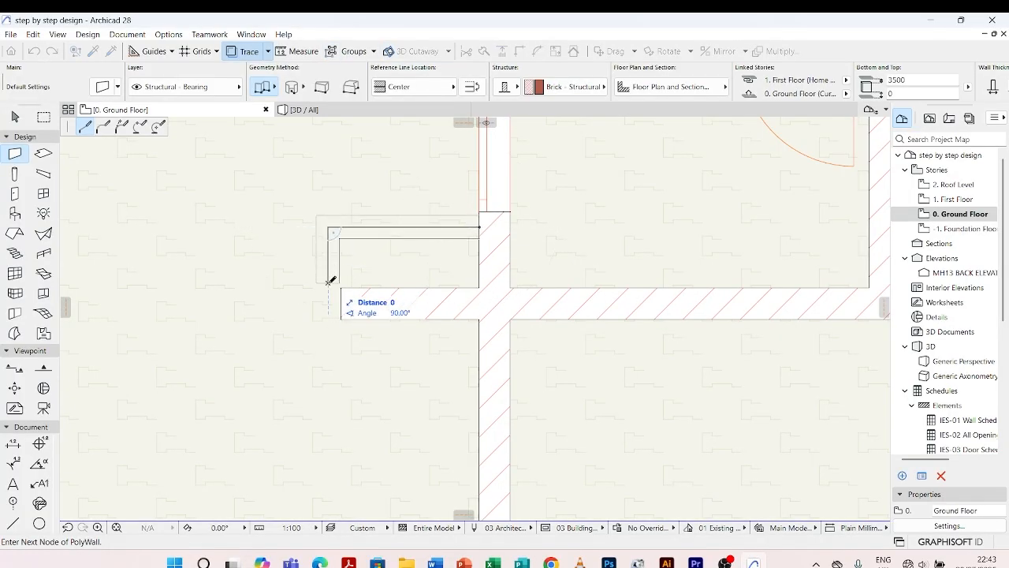
{"action": "double_click", "coordinate": [330, 281]}
{"action": "scroll", "coordinate": [345, 334], "scroll_direction": "down", "scroll_amount": 3}
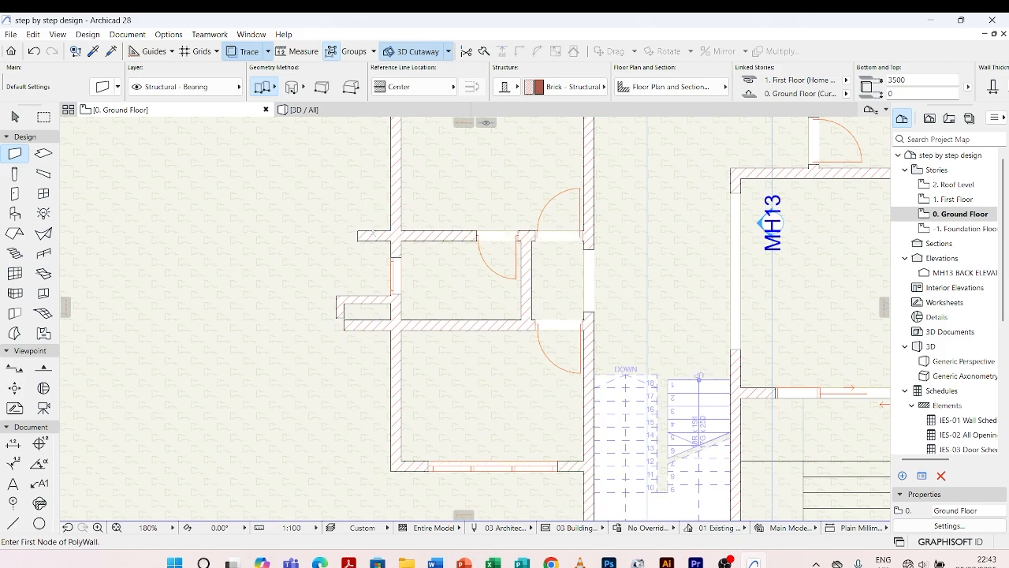
Draw a second L-shaped wall outward near the window's upper end, returning up toward the upper projecting wall, and inspect it in 3D
{"action": "scroll", "coordinate": [390, 275], "scroll_direction": "up", "scroll_amount": 2}
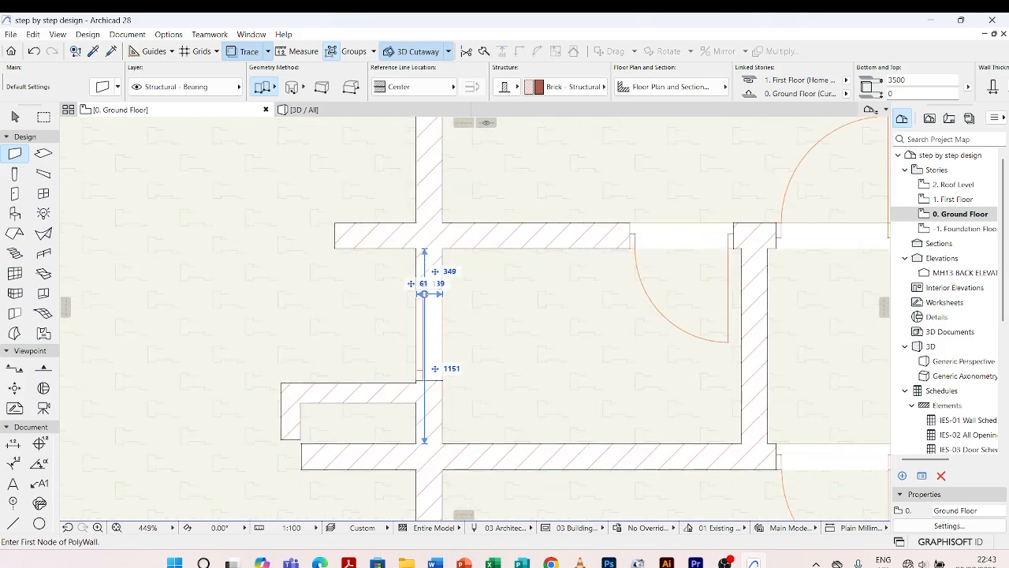
{"action": "left_click", "coordinate": [408, 288]}
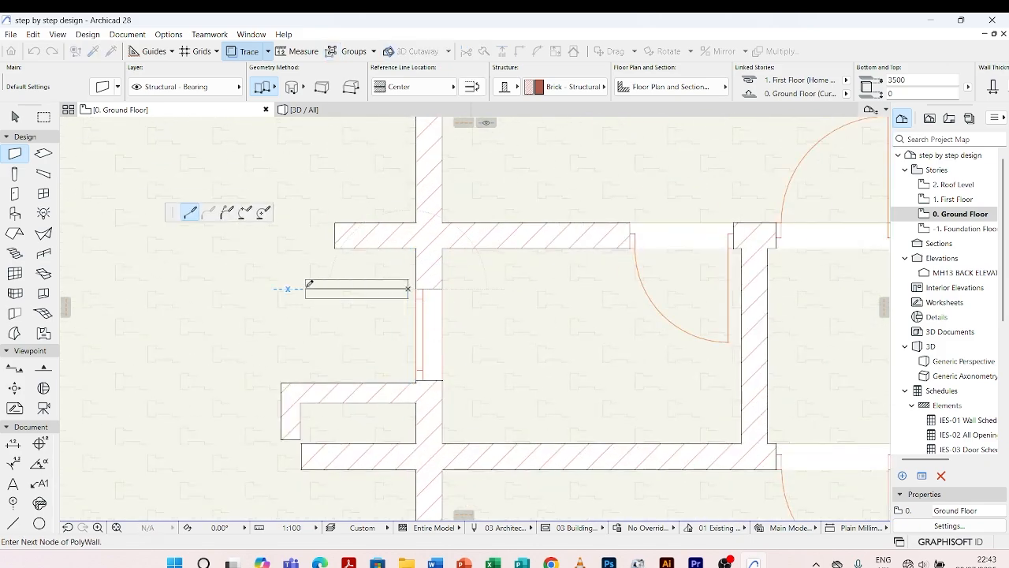
{"action": "left_click", "coordinate": [306, 289]}
{"action": "double_click", "coordinate": [306, 247]}
{"action": "key", "text": "Escape"}
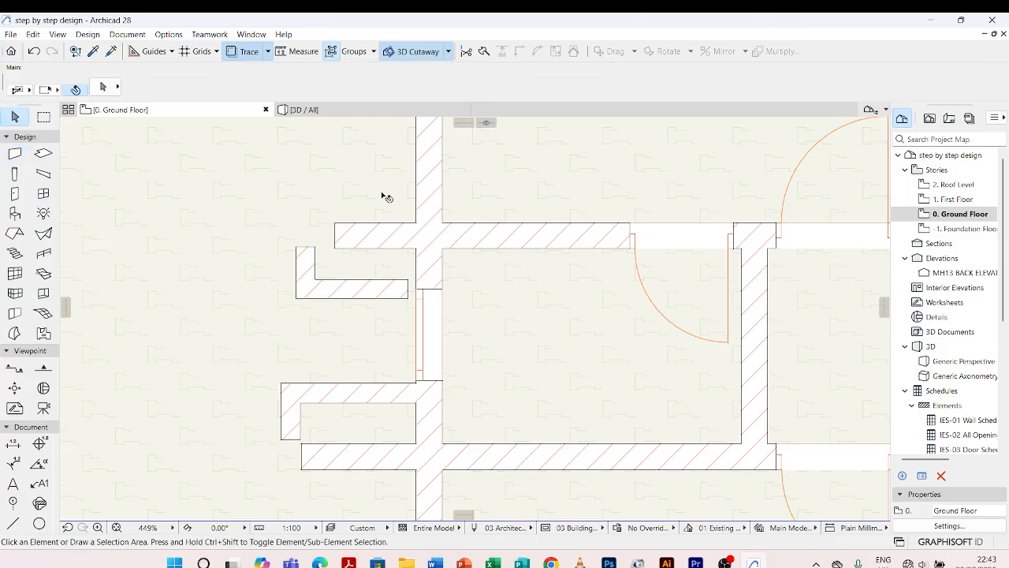
{"action": "left_click", "coordinate": [323, 113]}
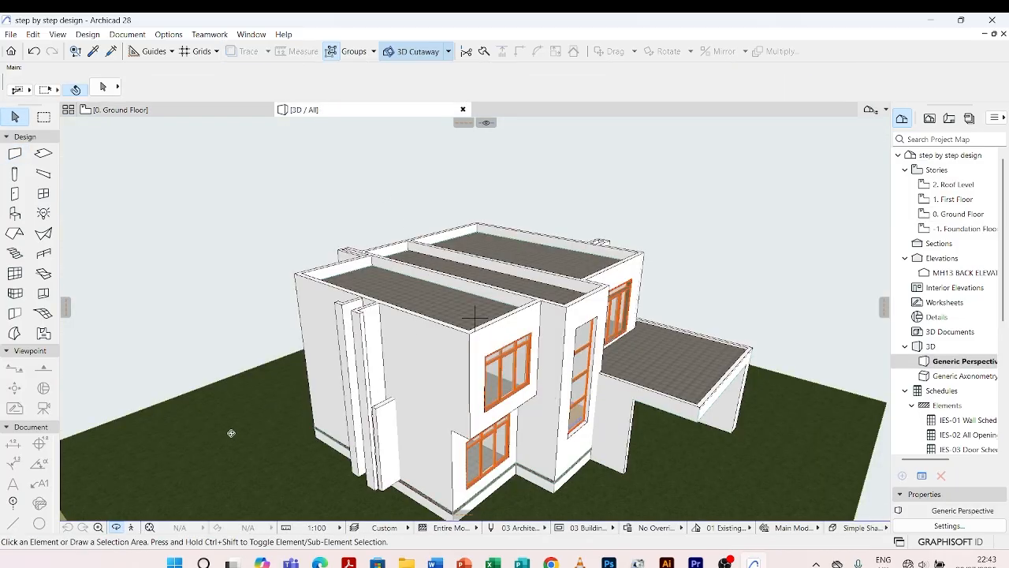
{"action": "left_click_drag", "start_coordinate": [231, 432], "coordinate": [376, 390]}
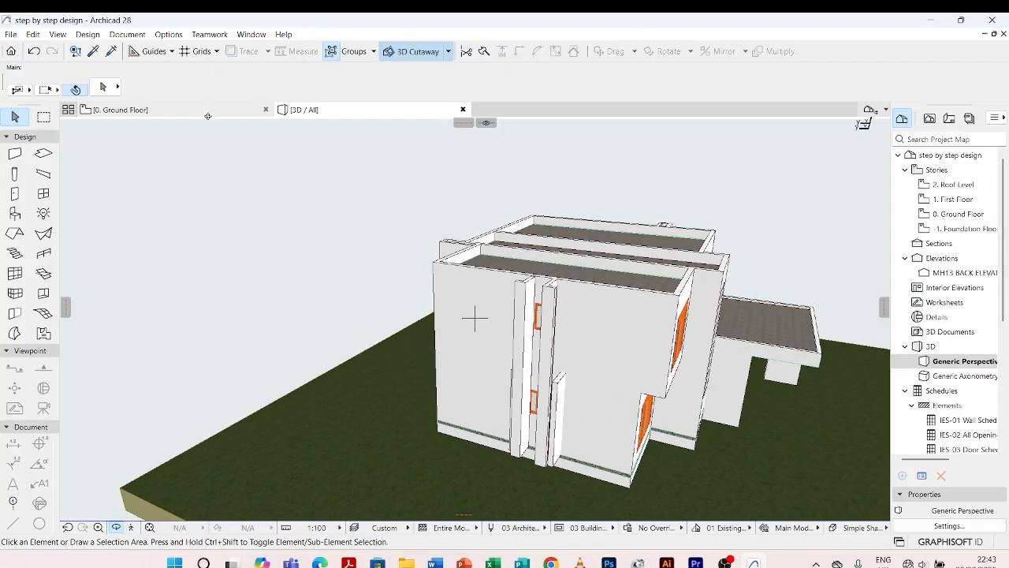
On the ground floor plan, set the gap between the upper L-shaped wall's long leg and the upper projecting wall to 200 mm
{"action": "mouse_move", "coordinate": [211, 109]}
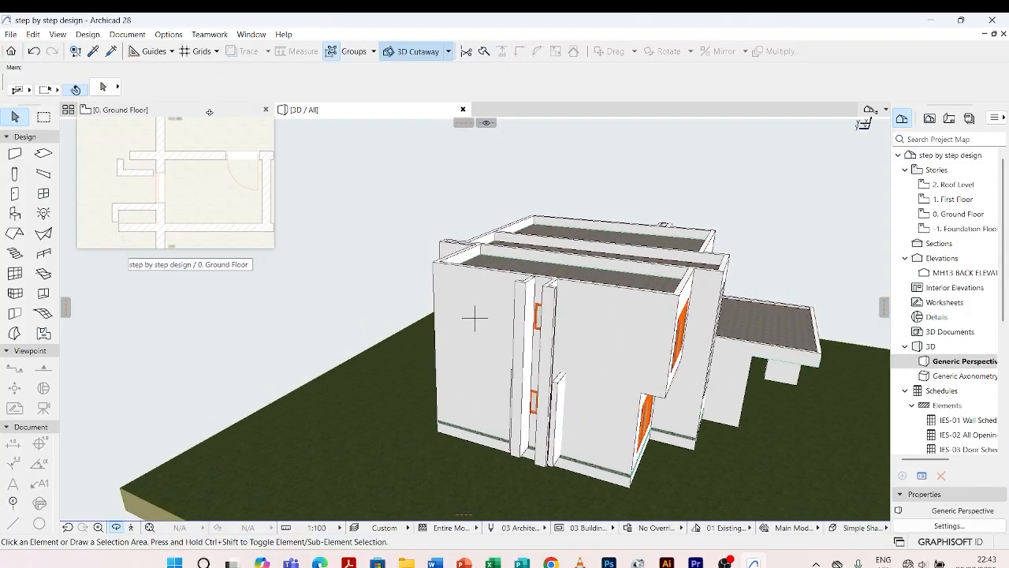
{"action": "left_click", "coordinate": [210, 112]}
{"action": "scroll", "coordinate": [408, 291], "scroll_direction": "up", "scroll_amount": 3}
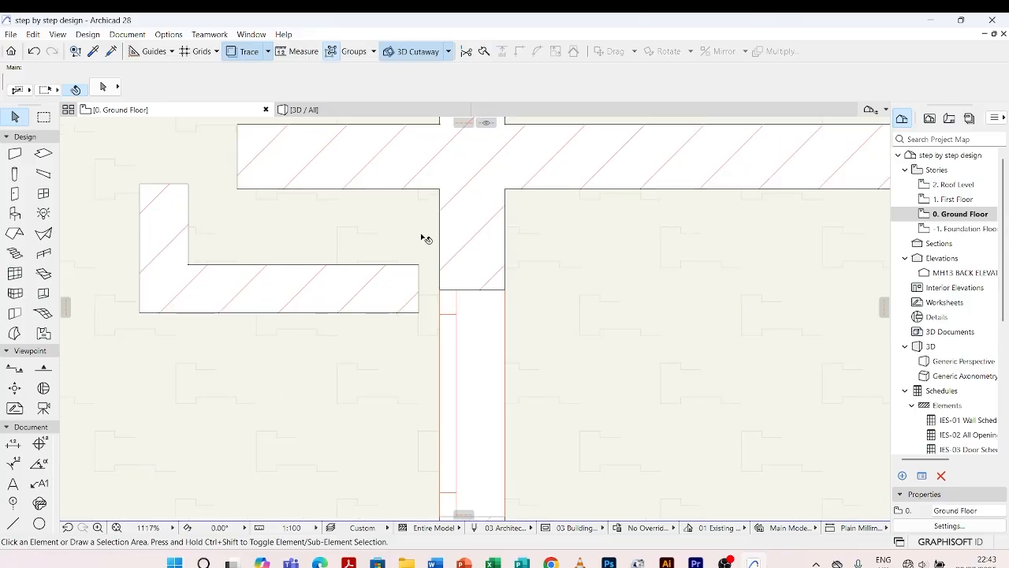
{"action": "scroll", "coordinate": [432, 245], "scroll_direction": "down", "scroll_amount": 2}
{"action": "left_click", "coordinate": [415, 261]}
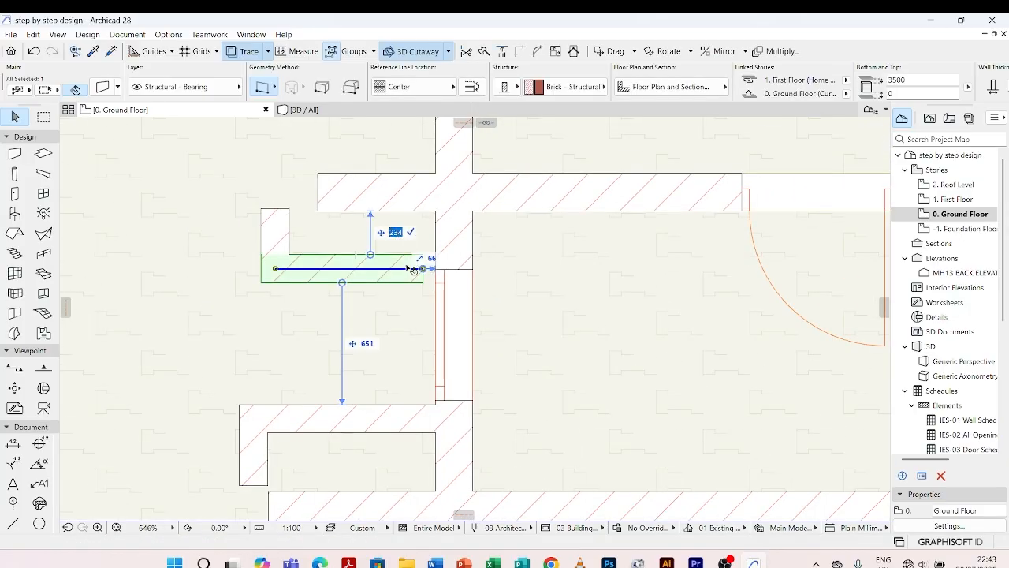
{"action": "type", "text": "200"}
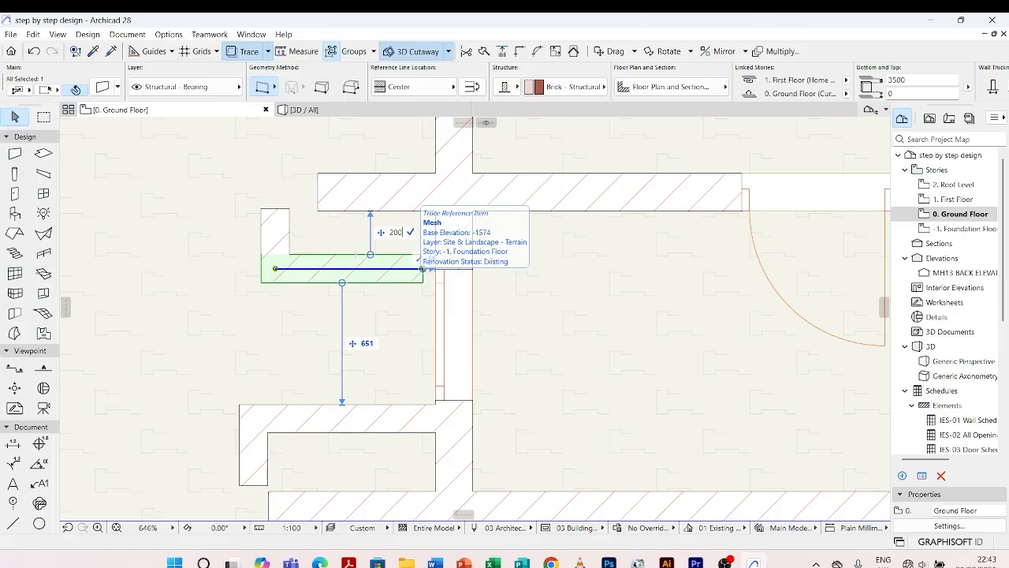
{"action": "key", "text": "Return"}
{"action": "left_click", "coordinate": [266, 294]}
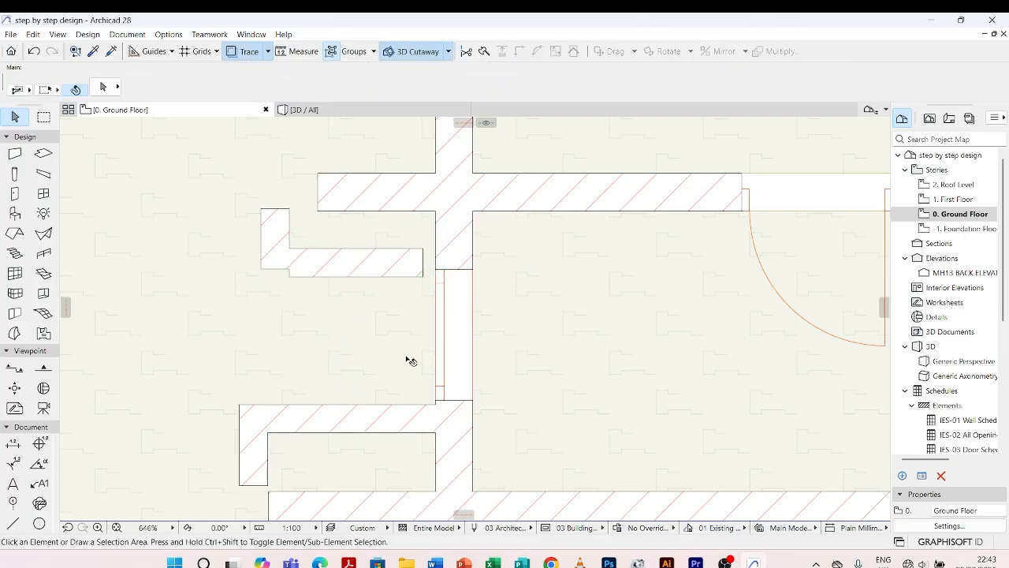
Set the gap between the lower L-shaped wall's long leg and the lower projecting wall to 200 mm
{"action": "left_click", "coordinate": [386, 411]}
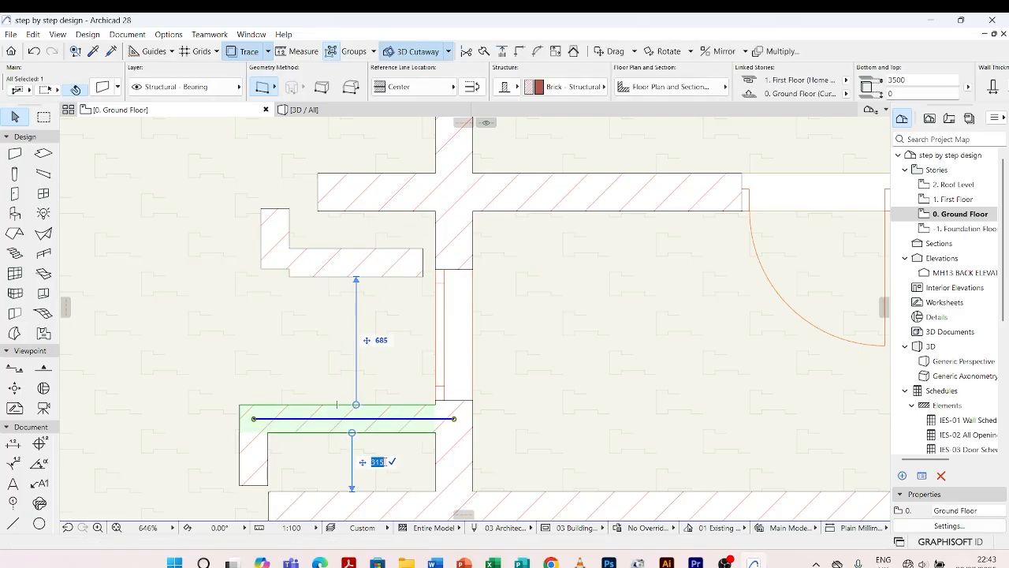
{"action": "key", "text": "Return"}
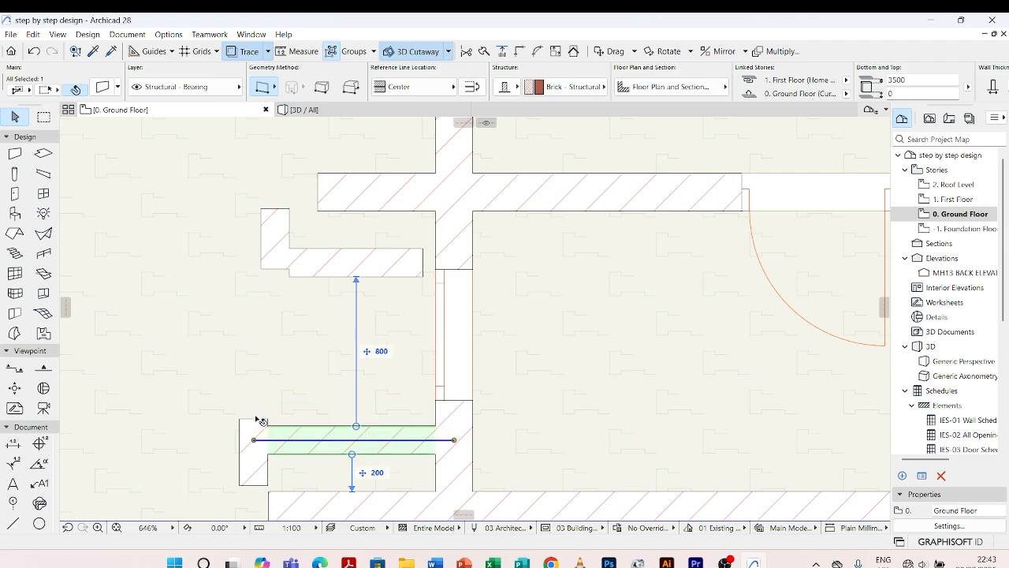
{"action": "left_click", "coordinate": [258, 370]}
Move the small room's window down along the exterior wall by about 71 mm and once more slightly, centering it between the L-shaped walls
{"action": "left_click", "coordinate": [446, 283]}
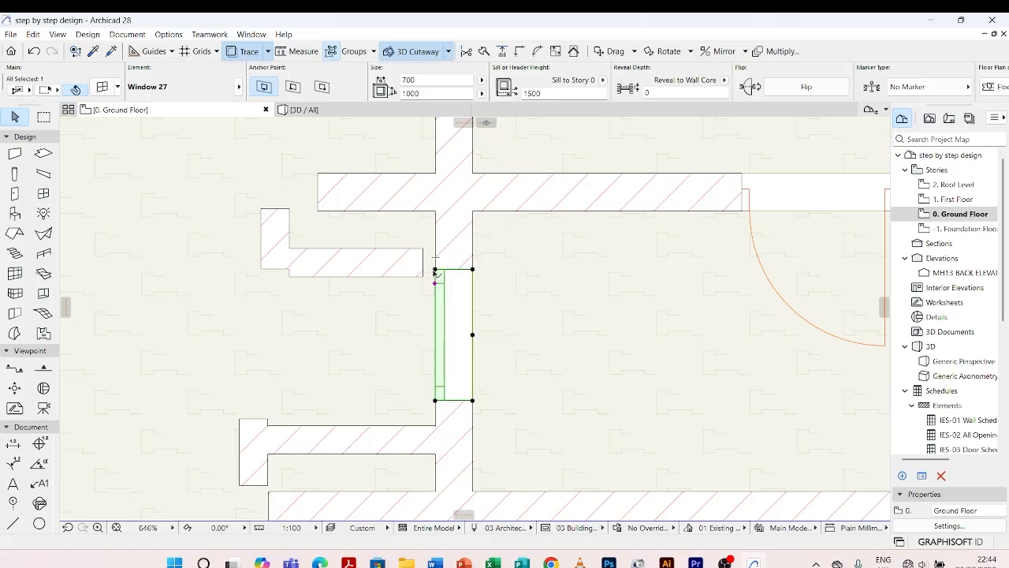
{"action": "key", "text": "ctrl+d"}
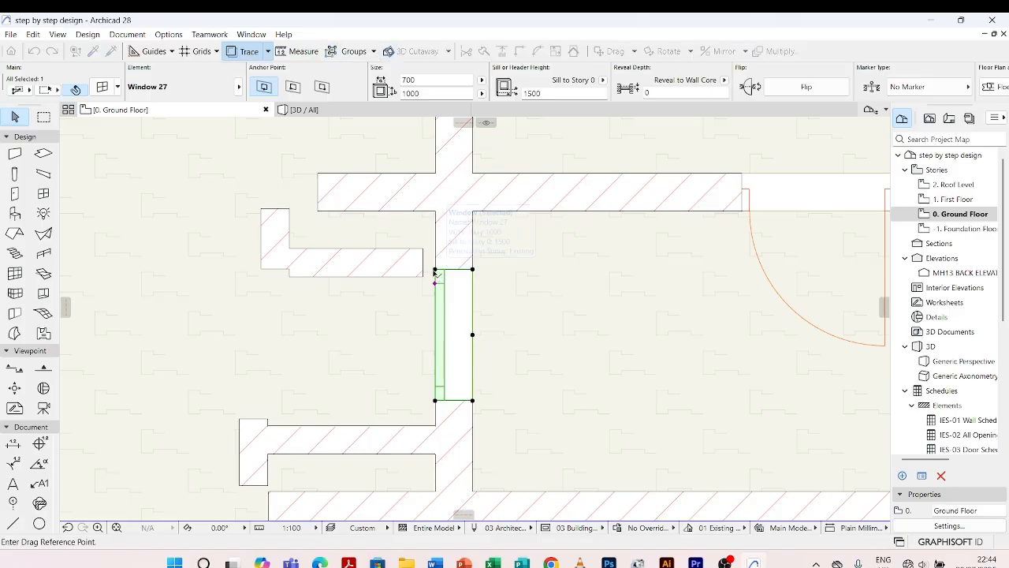
{"action": "left_click", "coordinate": [473, 336]}
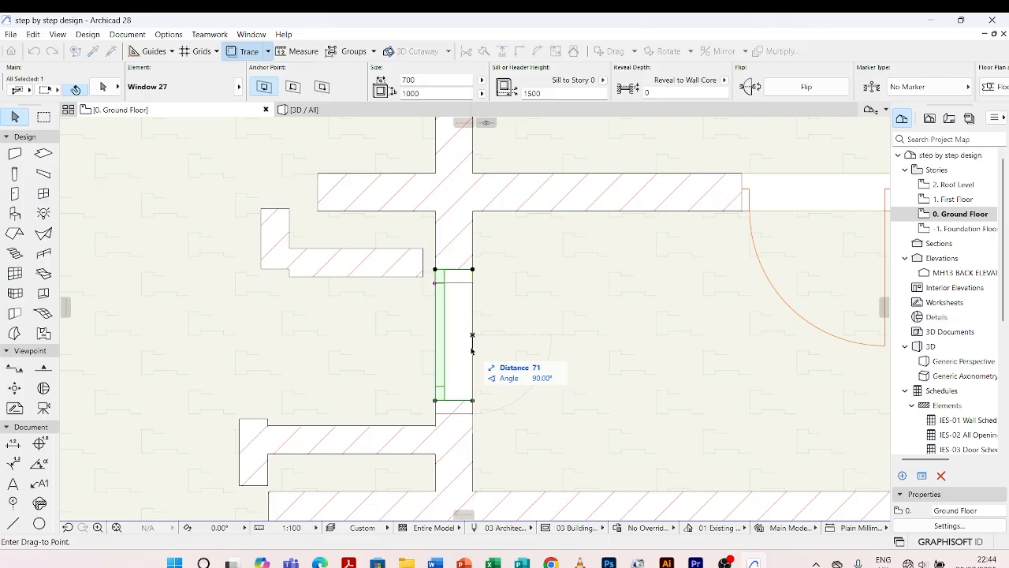
{"action": "left_click", "coordinate": [472, 350]}
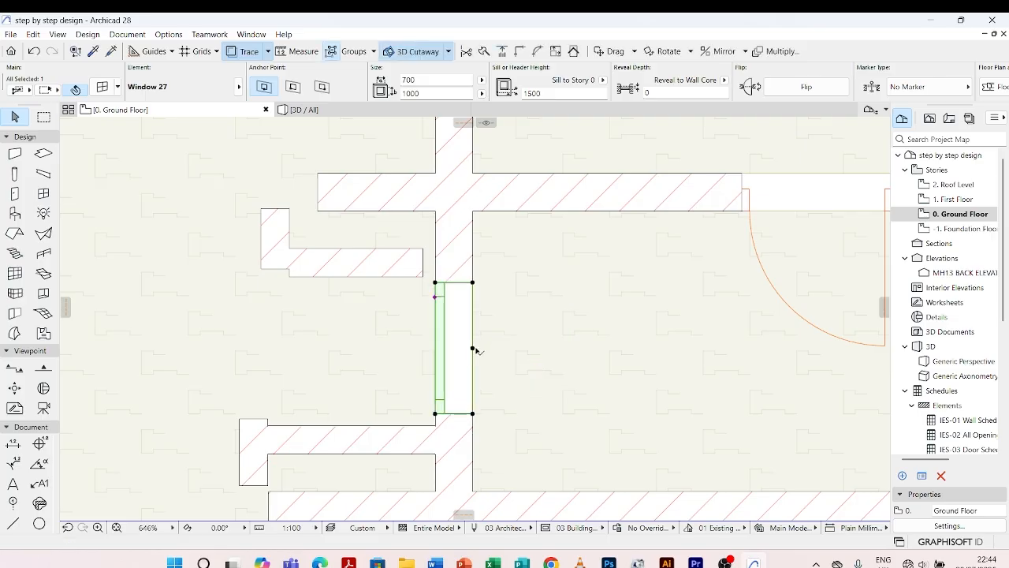
{"action": "key", "text": "ctrl+d"}
{"action": "left_click", "coordinate": [472, 347]}
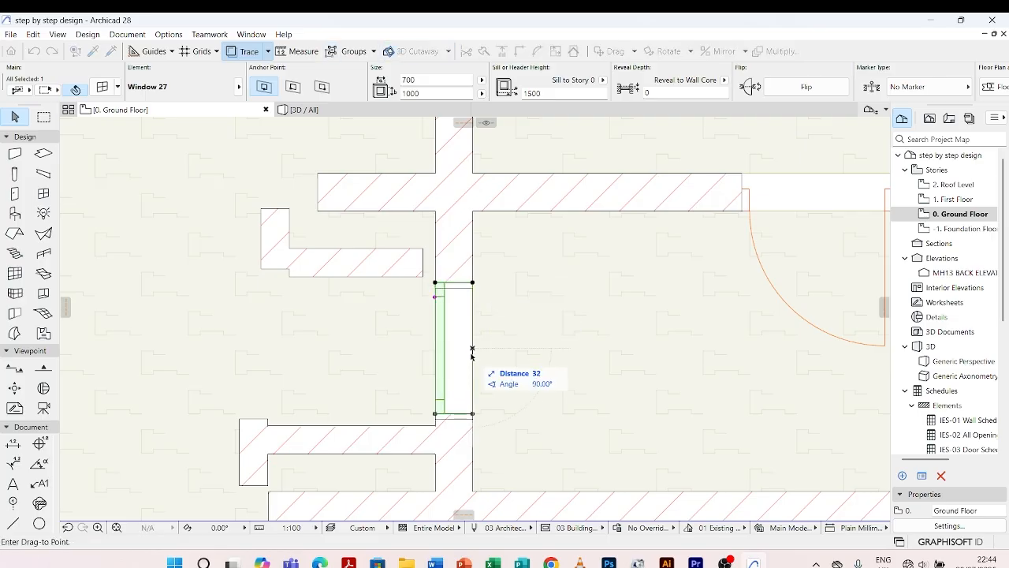
{"action": "left_click", "coordinate": [470, 352]}
{"action": "key", "text": "Escape"}
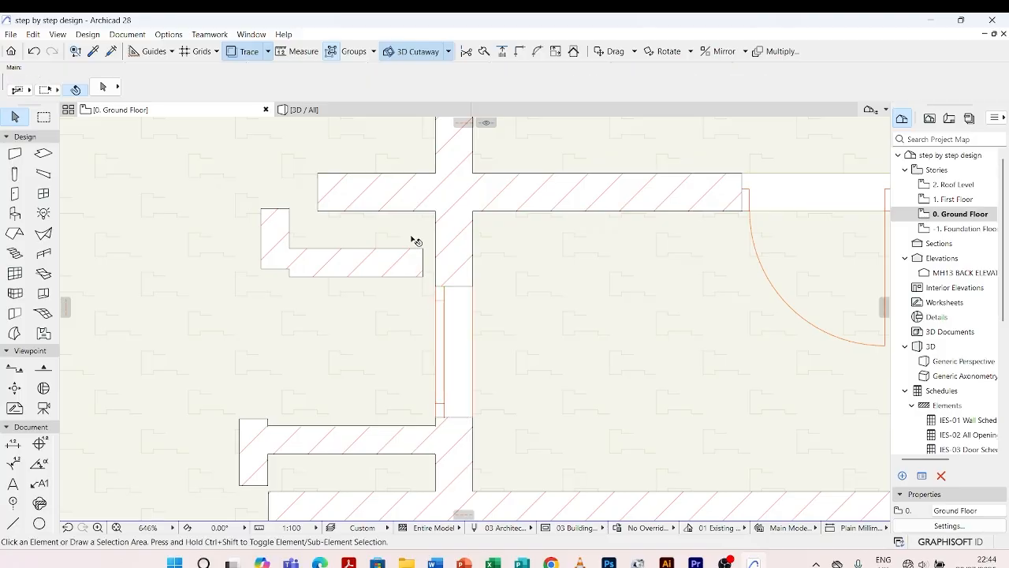
Adjust the upper L-shaped wall's long leg so that its end extends to join the exterior wall
{"action": "left_click", "coordinate": [399, 251]}
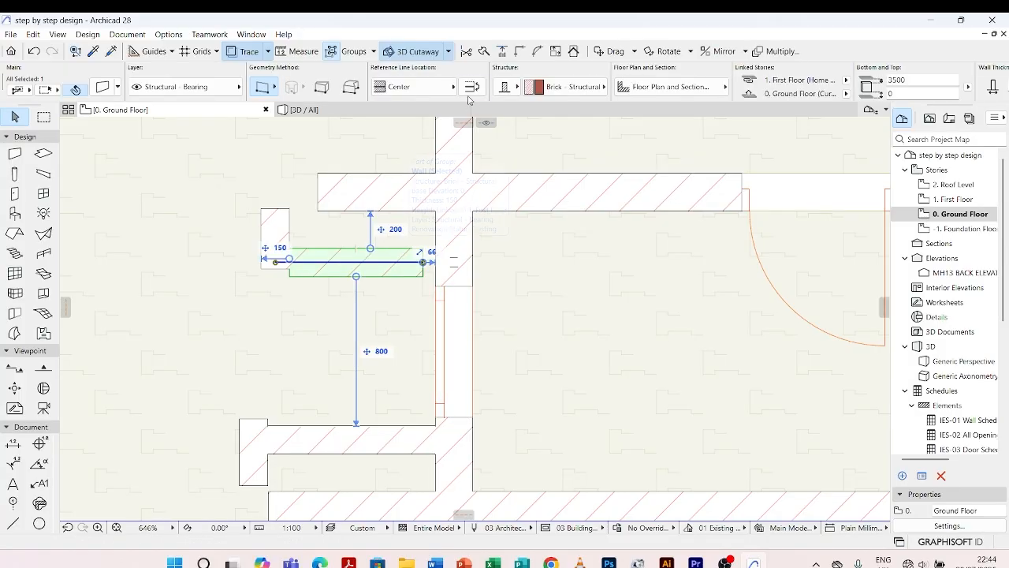
{"action": "left_click", "coordinate": [505, 52]}
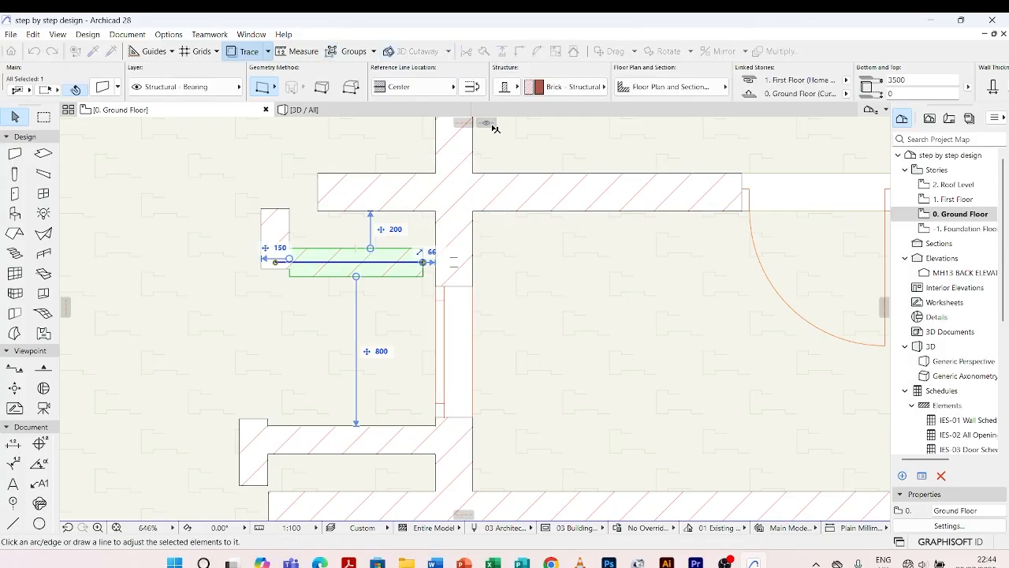
{"action": "left_click", "coordinate": [454, 226]}
{"action": "left_click", "coordinate": [496, 259]}
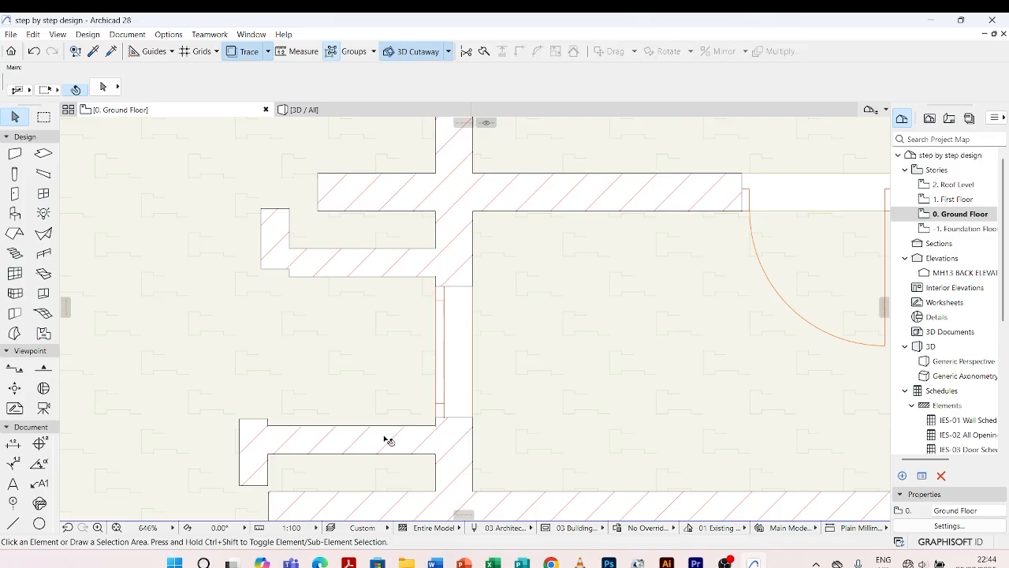
Set the distance between the lower L-shaped wall's short leg and the exterior wall to 1000 mm
{"action": "left_click", "coordinate": [284, 223]}
{"action": "left_click", "coordinate": [272, 321]}
{"action": "scroll", "coordinate": [272, 321], "scroll_direction": "down", "scroll_amount": 4}
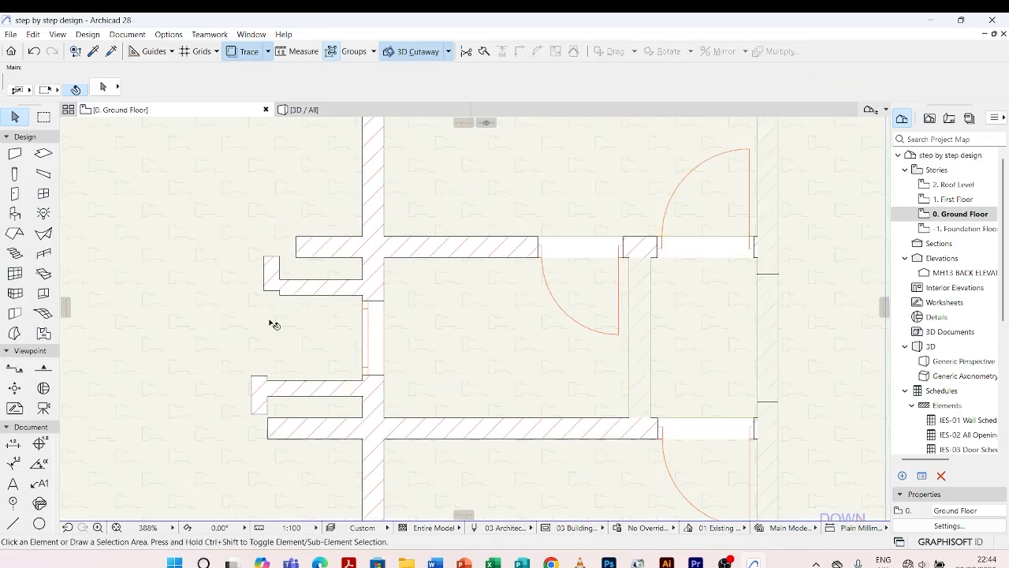
{"action": "scroll", "coordinate": [275, 363], "scroll_direction": "up", "scroll_amount": 5}
{"action": "left_click", "coordinate": [275, 300]}
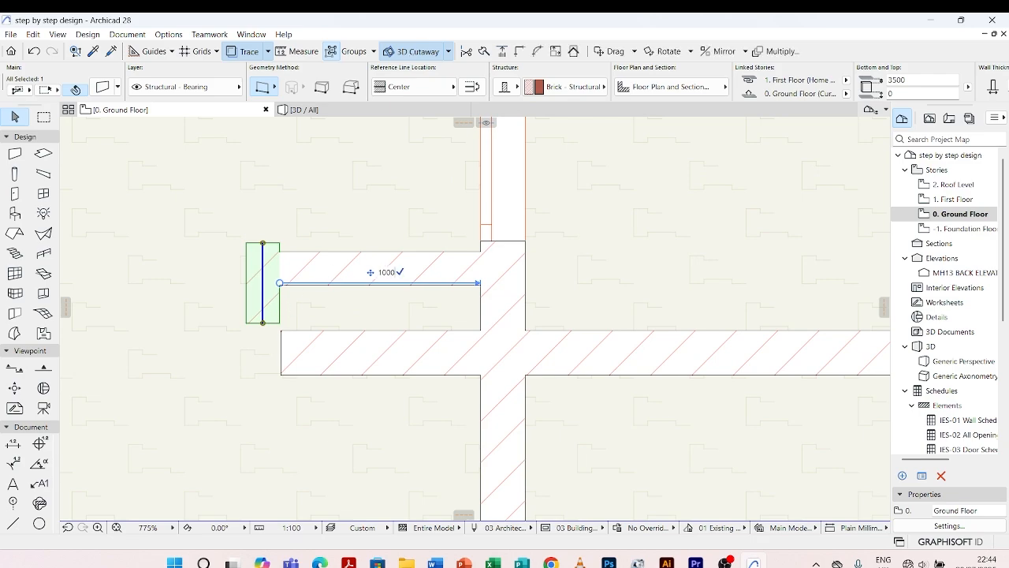
{"action": "key", "text": "Return"}
{"action": "key", "text": "Escape"}
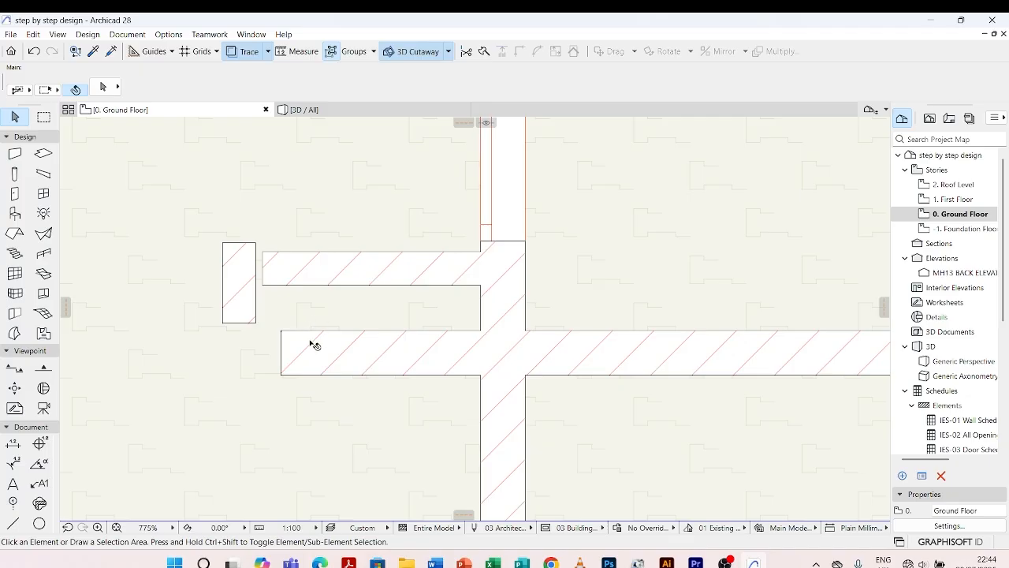
Intersect the lower projecting wall with both legs of the lower L-shaped wall to form a closed box
{"action": "left_click", "coordinate": [313, 345]}
{"action": "left_click", "coordinate": [235, 282], "text": "shift"}
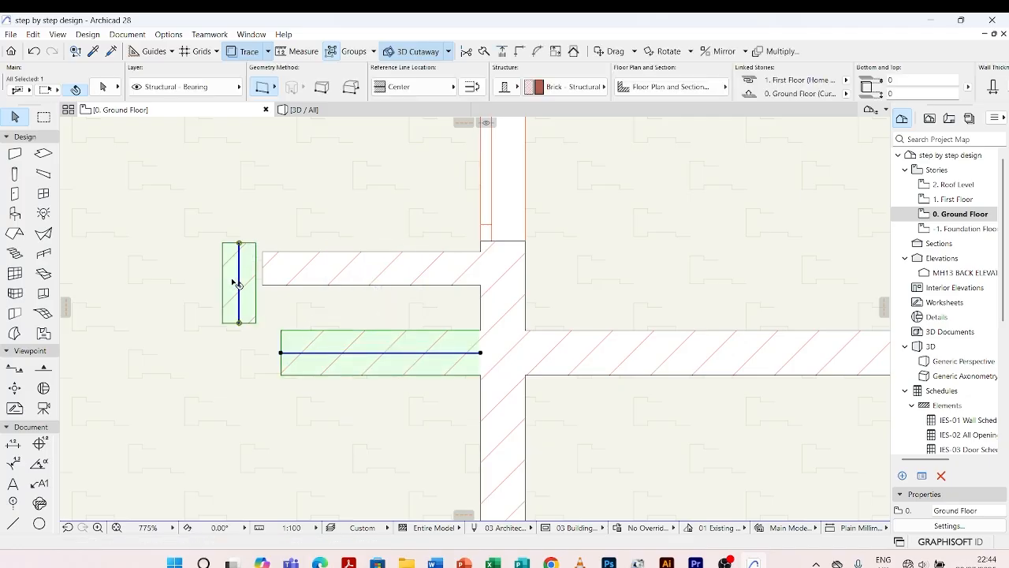
{"action": "left_click", "coordinate": [289, 280], "text": "shift"}
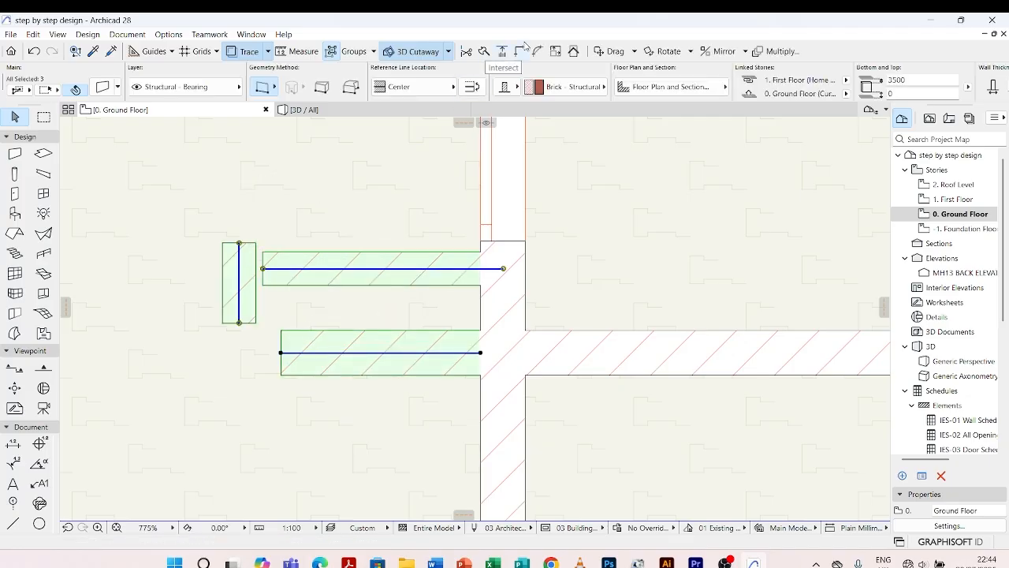
{"action": "left_click", "coordinate": [523, 48]}
{"action": "key", "text": "Escape"}
{"action": "scroll", "coordinate": [388, 325], "scroll_direction": "down", "scroll_amount": 6}
{"action": "scroll", "coordinate": [385, 227], "scroll_direction": "up", "scroll_amount": 5}
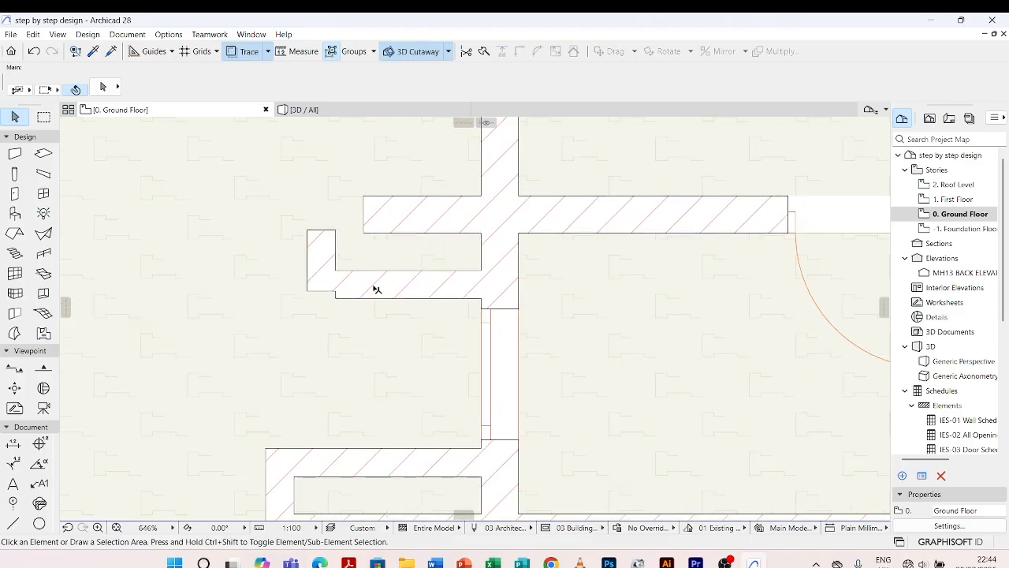
Intersect the upper projecting wall with both legs of the upper L-shaped wall to close their corners
{"action": "left_click", "coordinate": [376, 290]}
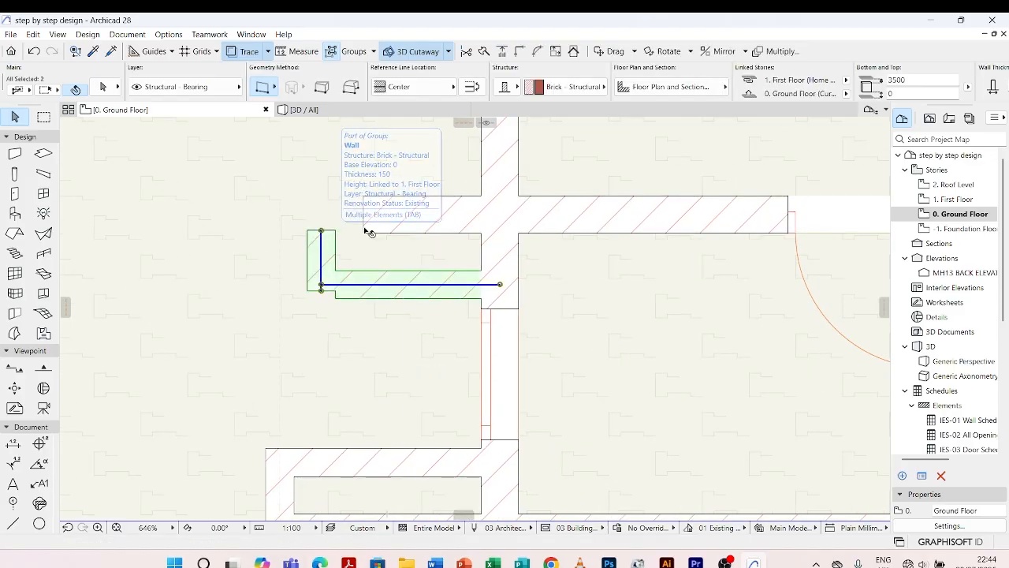
{"action": "left_click", "coordinate": [426, 214], "text": "shift"}
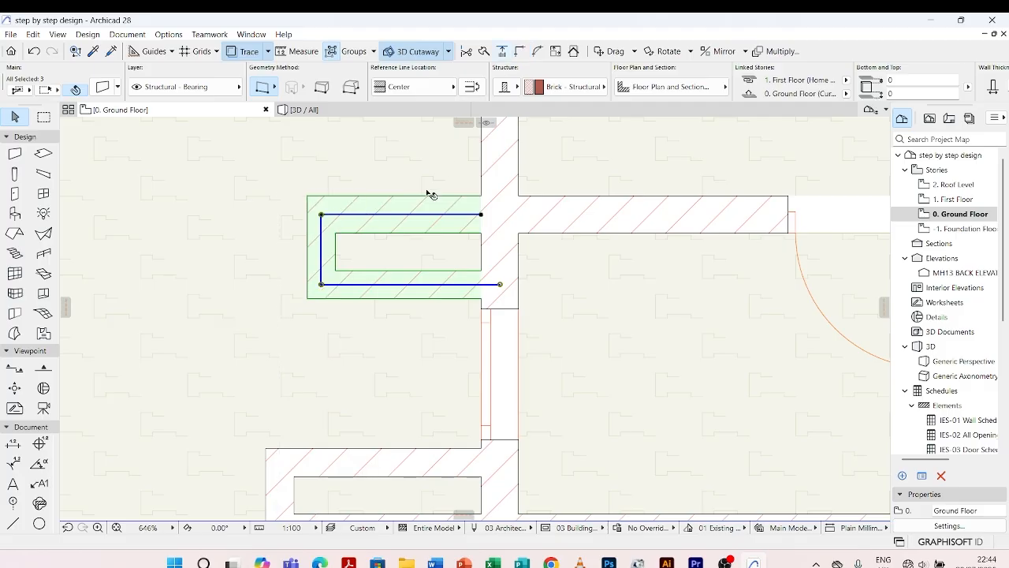
{"action": "left_click", "coordinate": [382, 248]}
Move the upper box's short connecting wall outward to align with the lower box's outer face, then intersect it with its two adjoining walls
{"action": "scroll", "coordinate": [371, 248], "scroll_direction": "down", "scroll_amount": 3}
{"action": "left_click", "coordinate": [350, 247]}
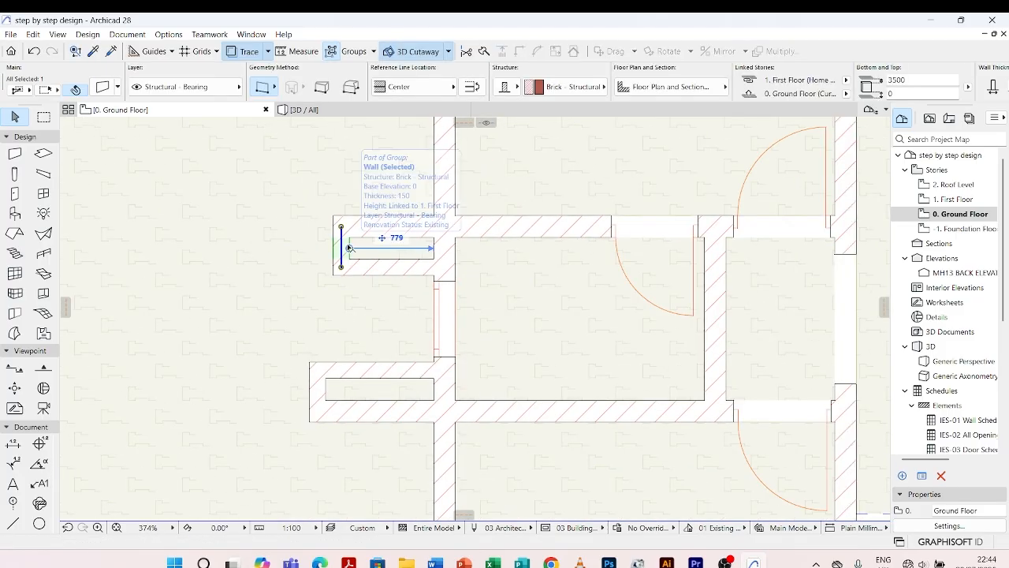
{"action": "scroll", "coordinate": [336, 253], "scroll_direction": "up", "scroll_amount": 3}
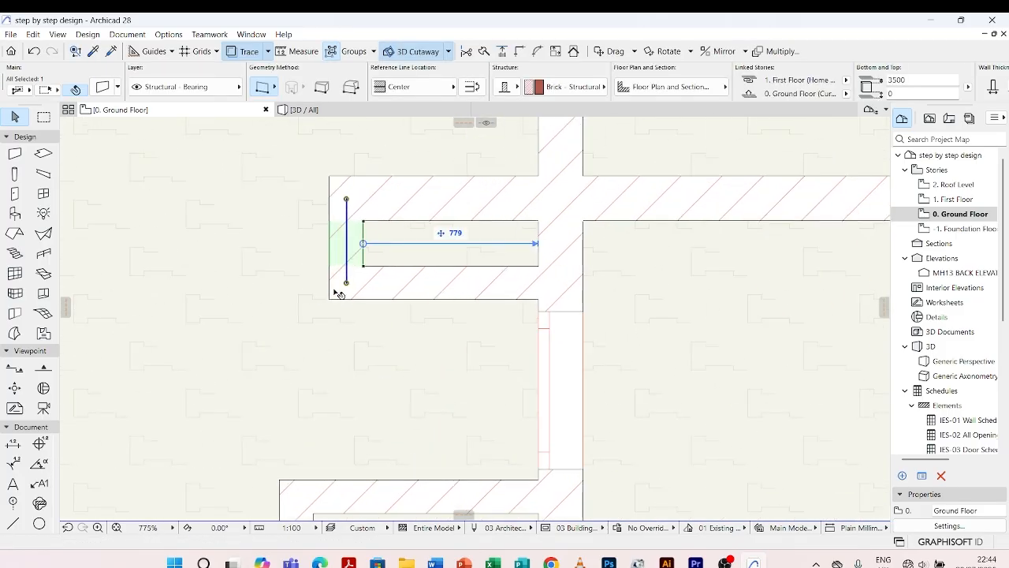
{"action": "key", "text": "ctrl+d"}
{"action": "left_click", "coordinate": [329, 299]}
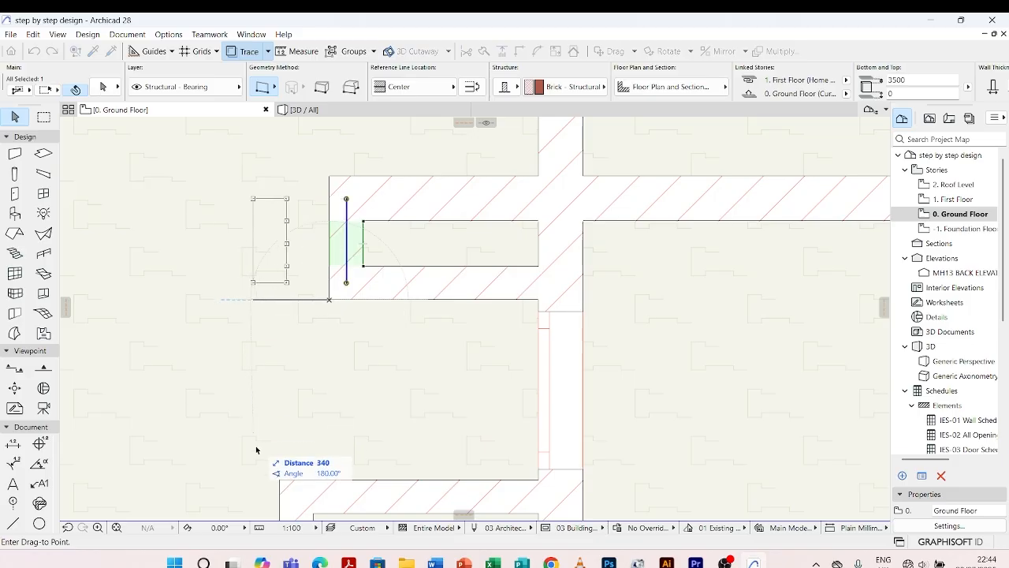
{"action": "scroll", "coordinate": [282, 483], "scroll_direction": "up", "scroll_amount": 3}
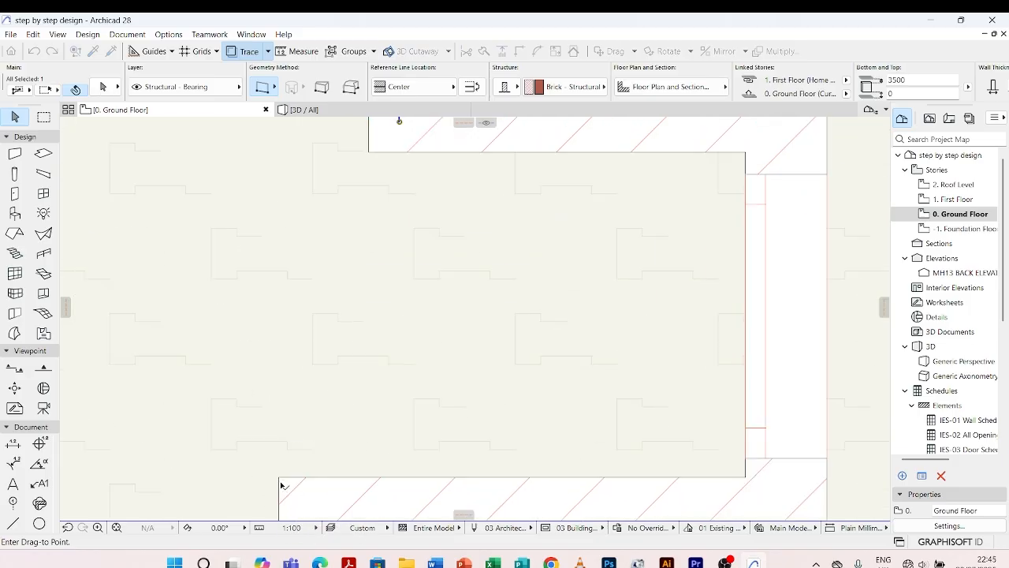
{"action": "scroll", "coordinate": [281, 482], "scroll_direction": "up", "scroll_amount": 3}
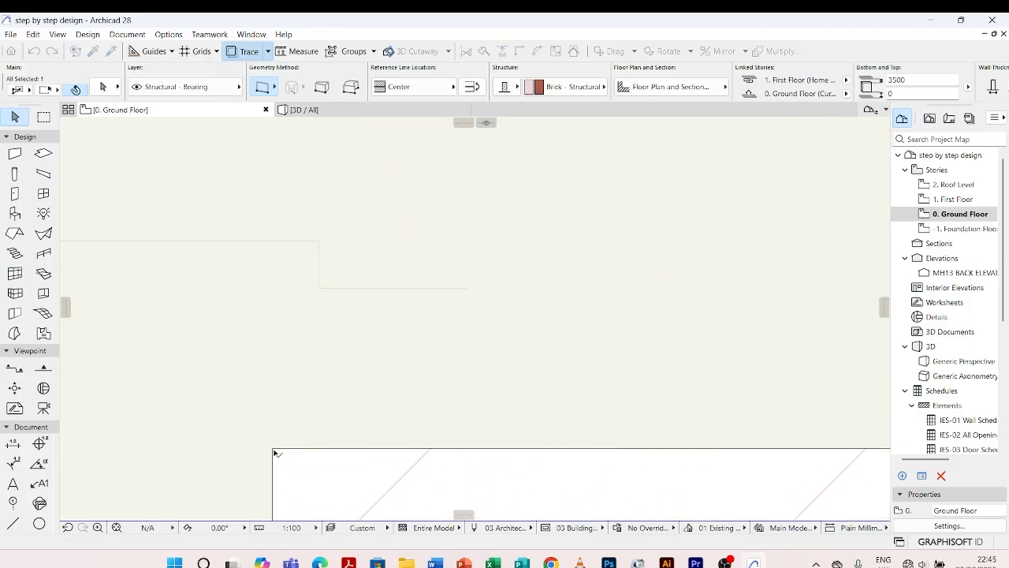
{"action": "scroll", "coordinate": [324, 325], "scroll_direction": "down", "scroll_amount": 10}
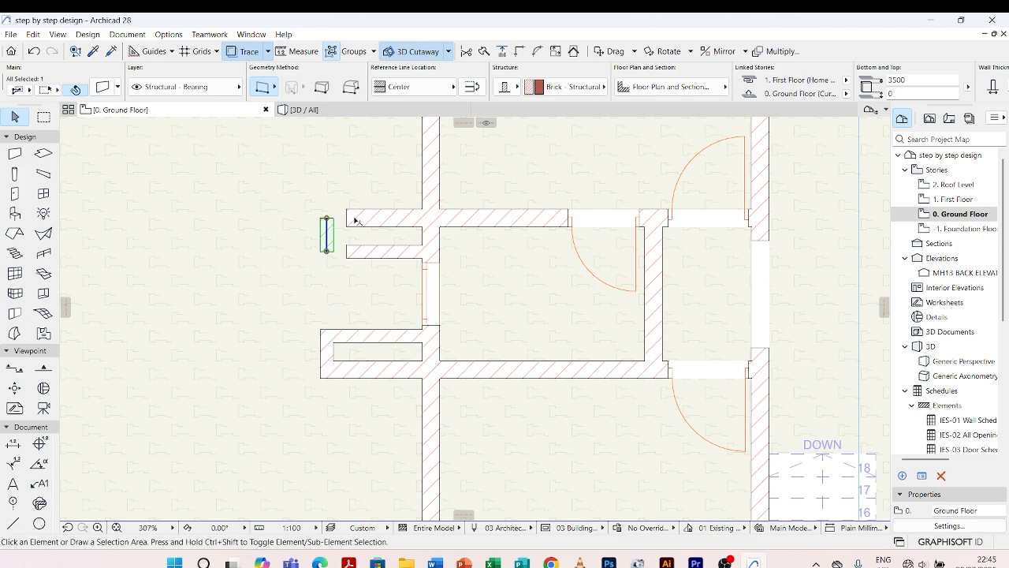
{"action": "left_click", "coordinate": [356, 221], "text": "shift"}
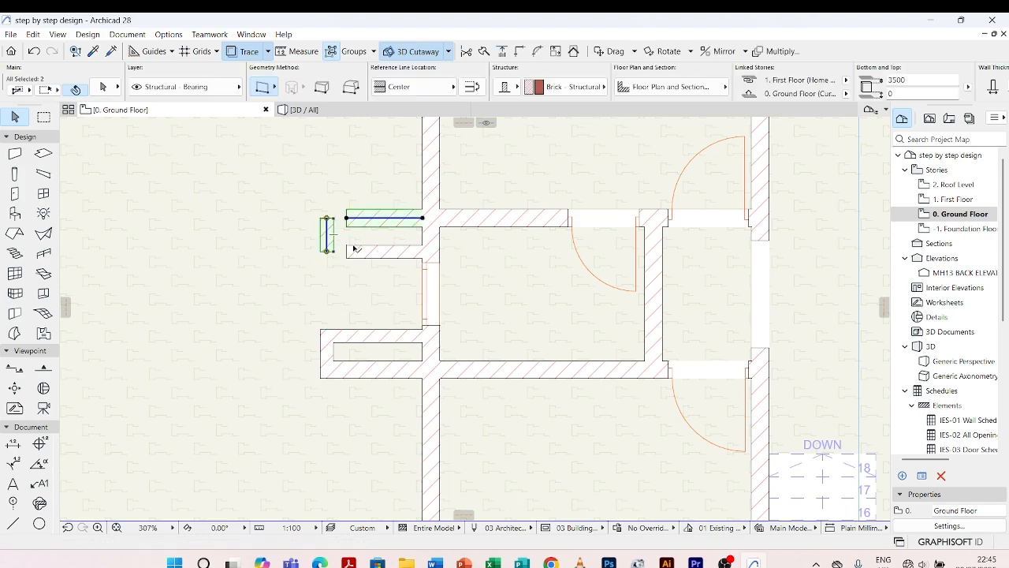
{"action": "left_click", "coordinate": [356, 250], "text": "shift"}
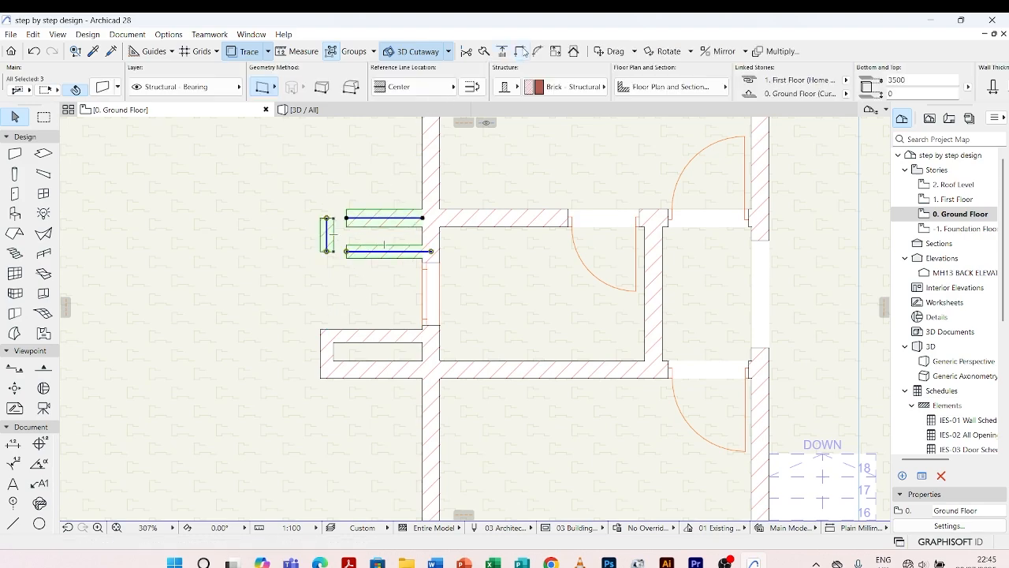
In the 3D view, raise the top of the lower box's ground-floor projecting wall to roof level, giving a height of 7000 mm
{"action": "left_click", "coordinate": [304, 110]}
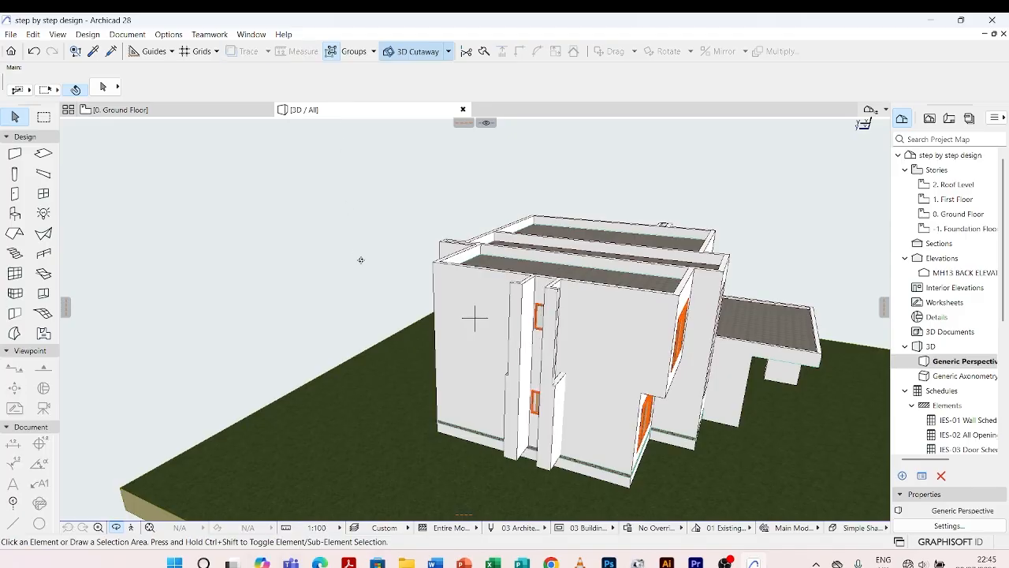
{"action": "middle_click_drag", "start_coordinate": [578, 389], "coordinate": [534, 407]}
{"action": "left_click", "coordinate": [515, 396]}
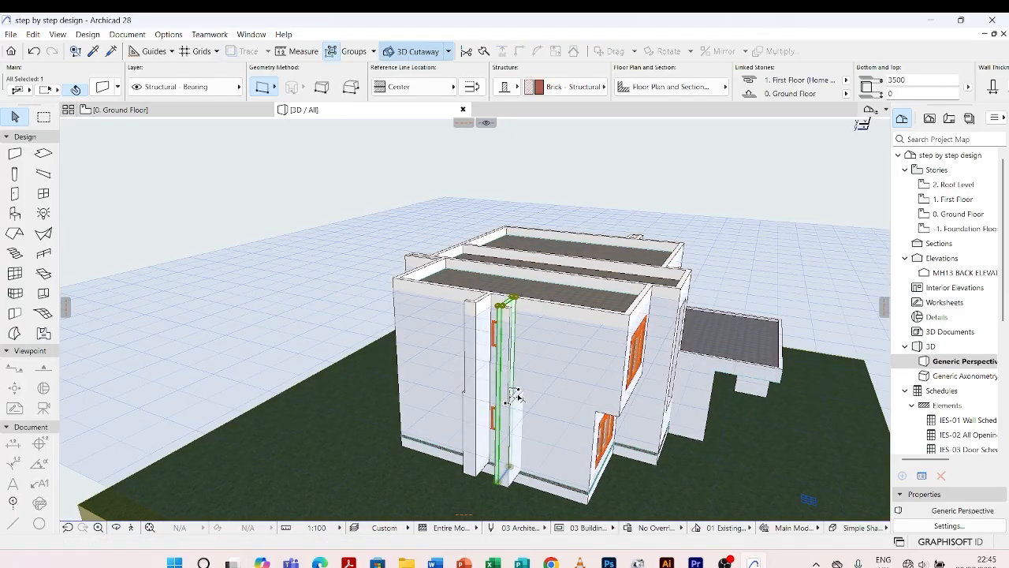
{"action": "scroll", "coordinate": [514, 396], "scroll_direction": "up", "scroll_amount": 2}
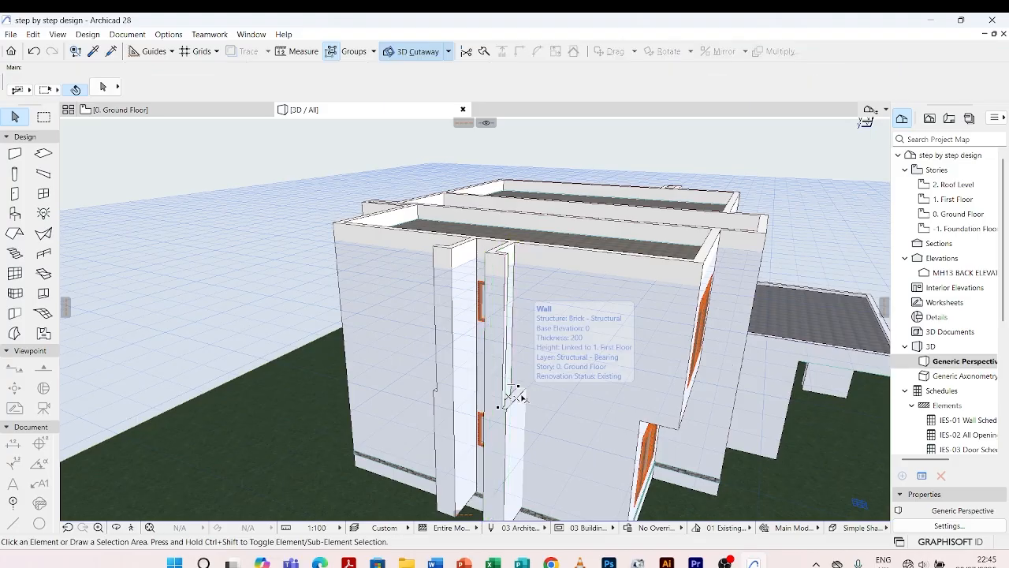
{"action": "left_click", "coordinate": [513, 400]}
{"action": "left_click", "coordinate": [511, 400]}
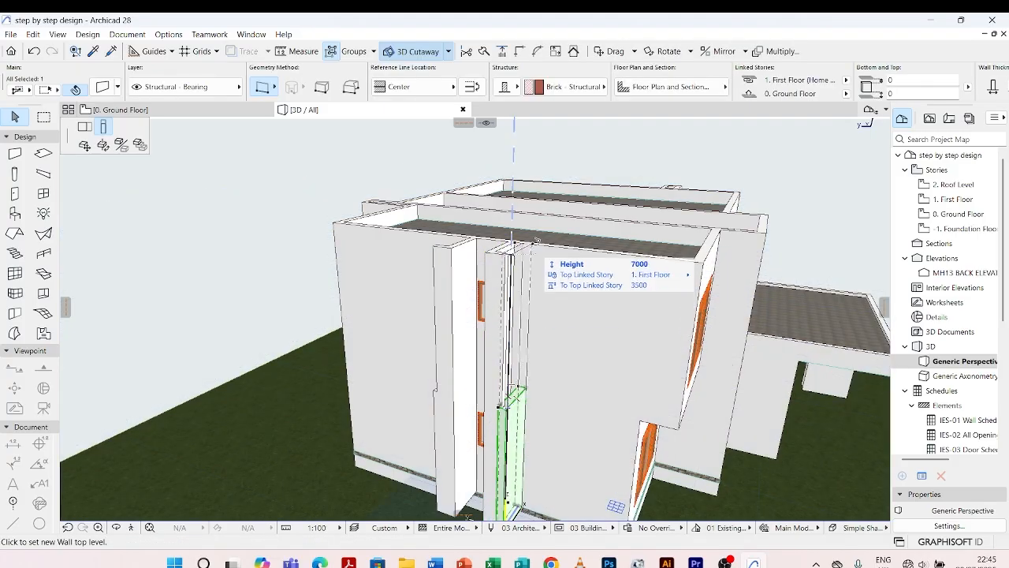
{"action": "left_click", "coordinate": [513, 245]}
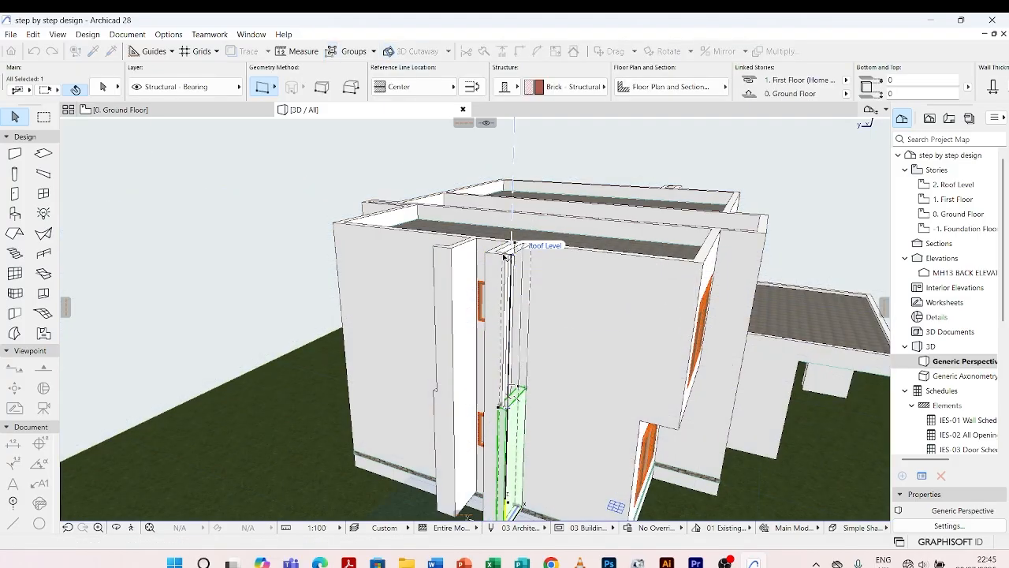
{"action": "key", "text": "Escape"}
{"action": "scroll", "coordinate": [388, 318], "scroll_direction": "down", "scroll_amount": 2}
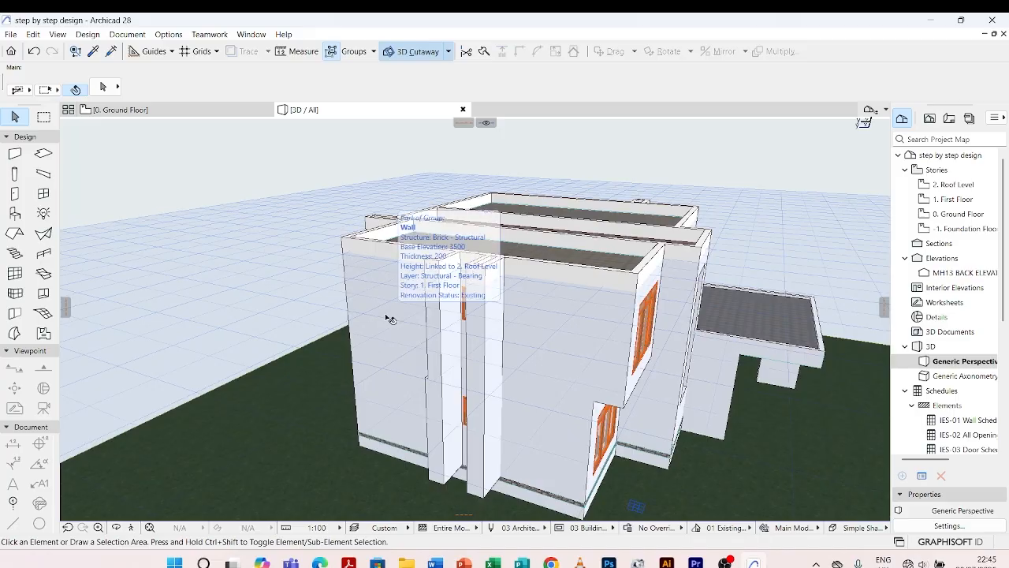
Raise the top of the other box's low projecting wall to match the height of its adjoining walls
{"action": "middle_click_drag", "start_coordinate": [347, 341], "coordinate": [474, 383], "text": "shift"}
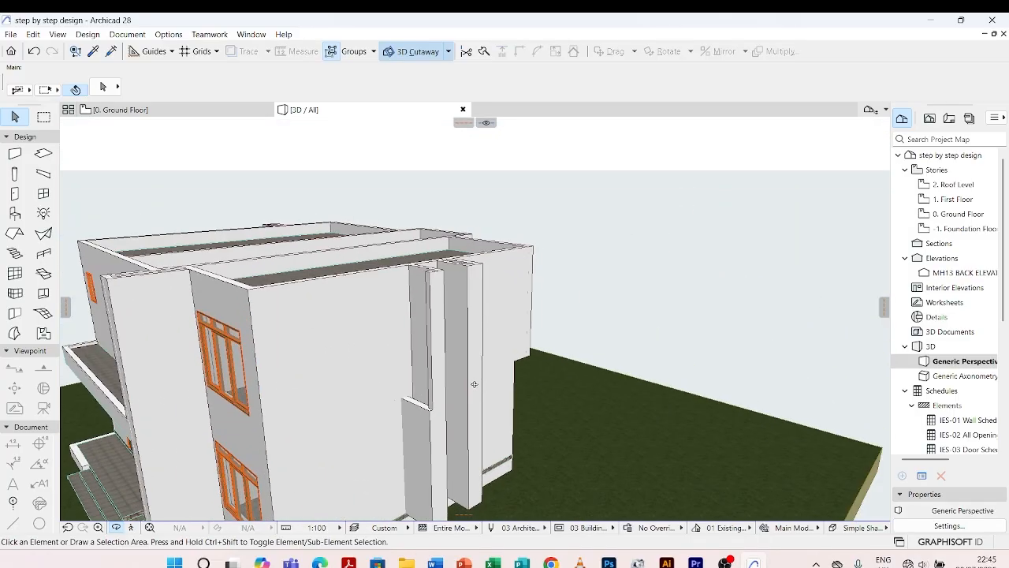
{"action": "left_click", "coordinate": [423, 407]}
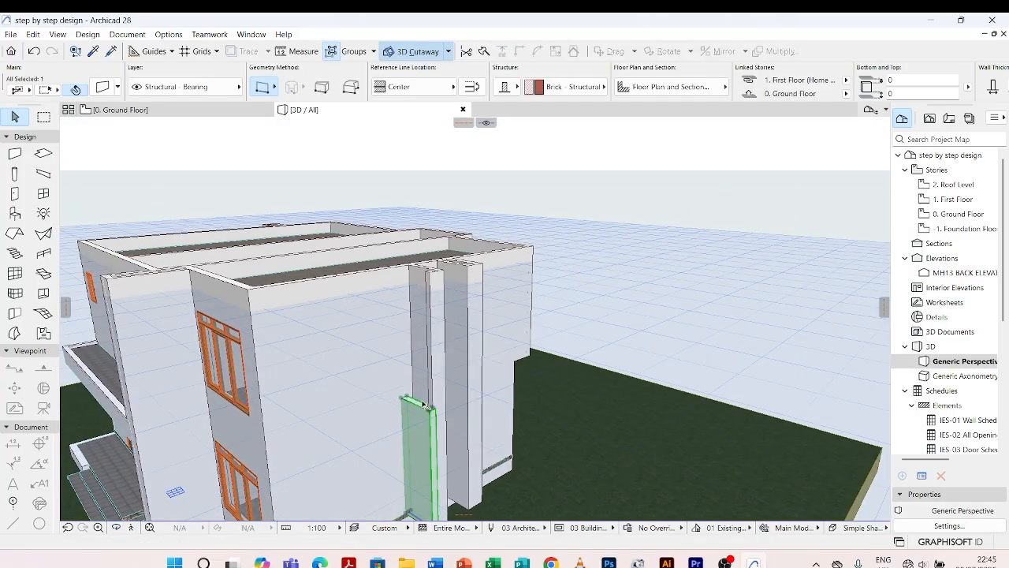
{"action": "left_click", "coordinate": [432, 409]}
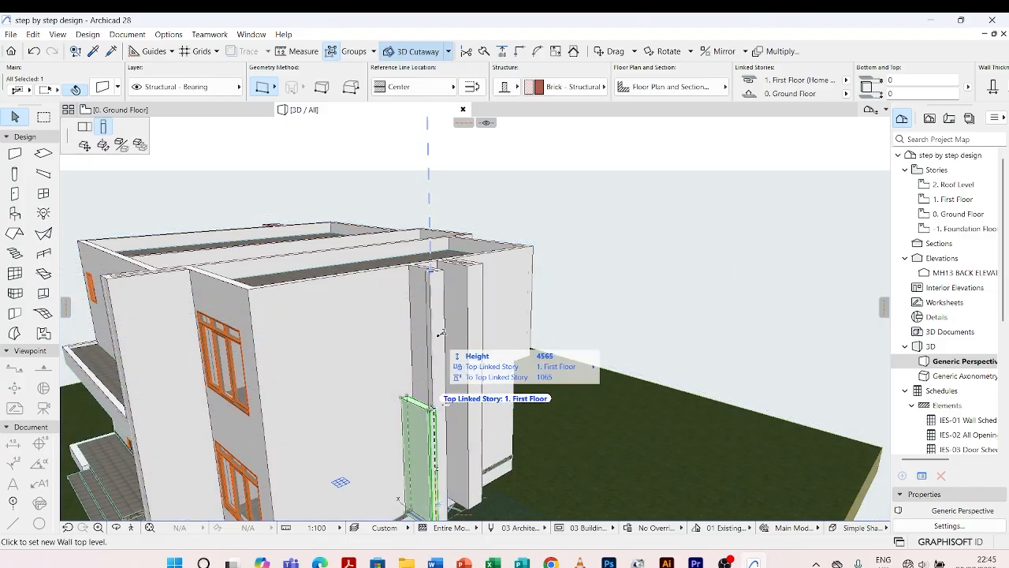
{"action": "left_click", "coordinate": [434, 265]}
{"action": "key", "text": "Escape"}
{"action": "middle_click_drag", "start_coordinate": [514, 349], "coordinate": [473, 285], "text": "shift"}
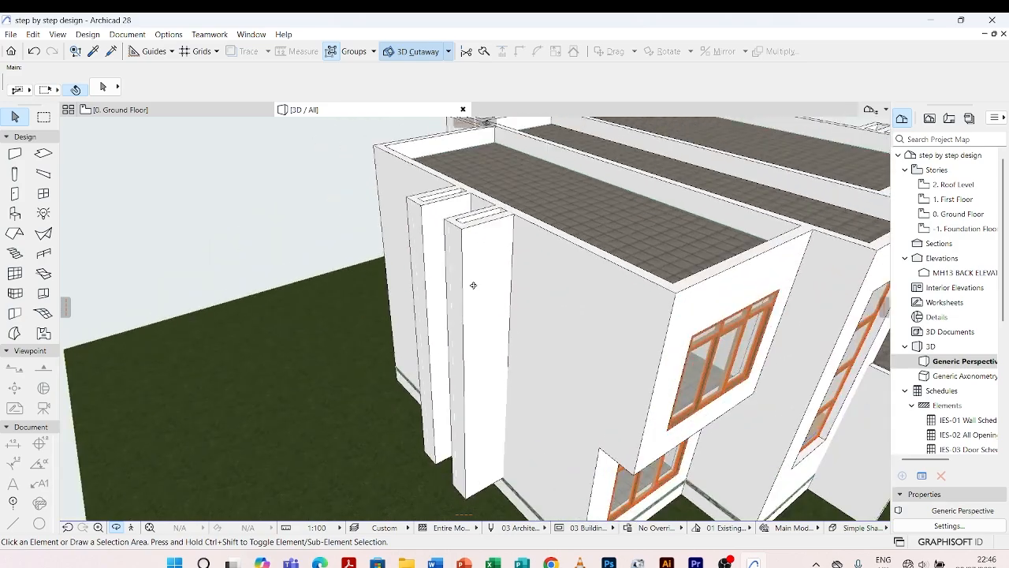
On the ground floor plan, set the distance from the exterior wall to 500 mm for both the lower and upper boxes' short connecting walls
{"action": "left_click", "coordinate": [166, 110]}
{"action": "scroll", "coordinate": [348, 360], "scroll_direction": "up", "scroll_amount": 4}
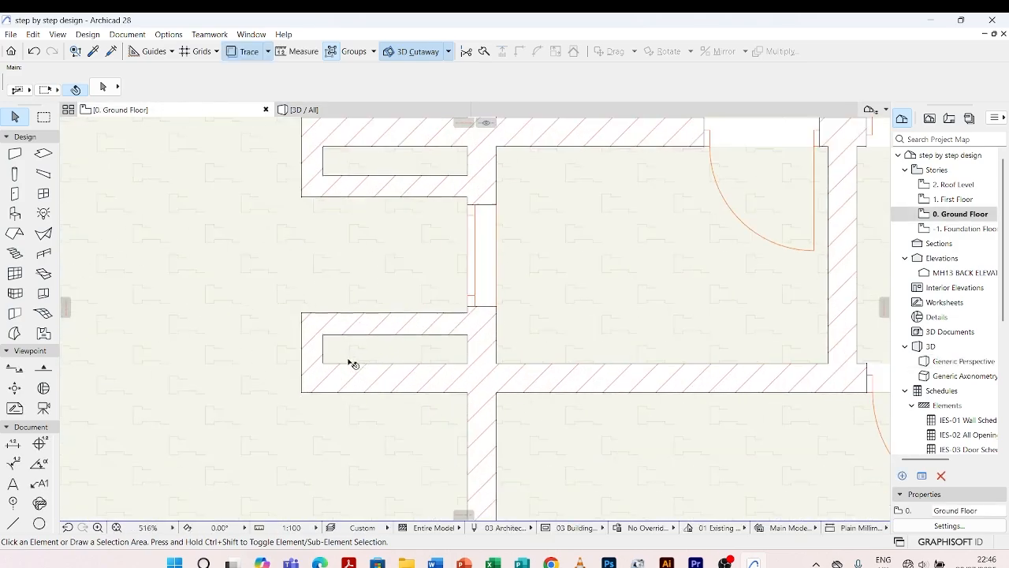
{"action": "left_click", "coordinate": [300, 344]}
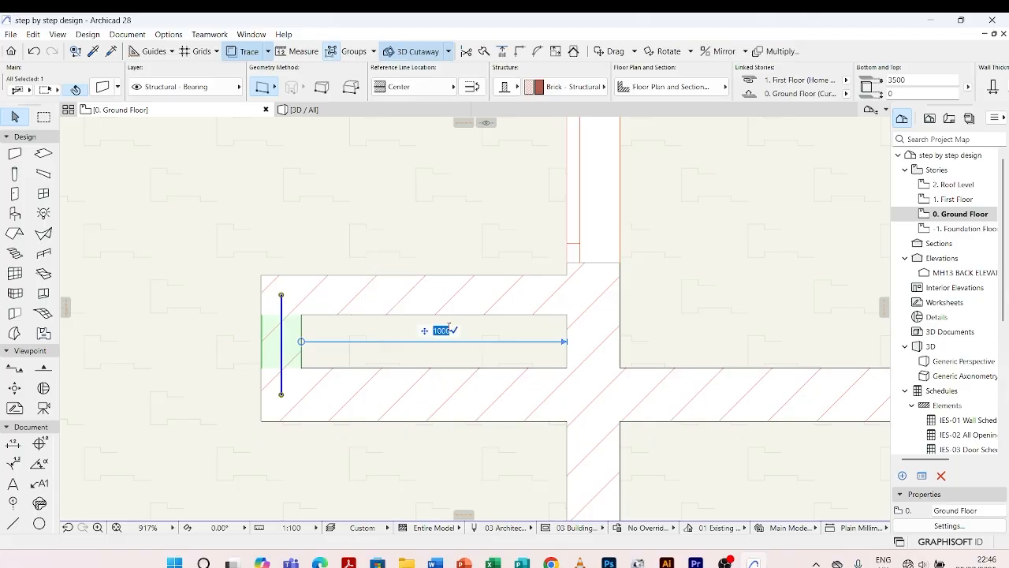
{"action": "left_click", "coordinate": [287, 245]}
{"action": "scroll", "coordinate": [322, 397], "scroll_direction": "down", "scroll_amount": 4}
{"action": "left_click", "coordinate": [303, 210]}
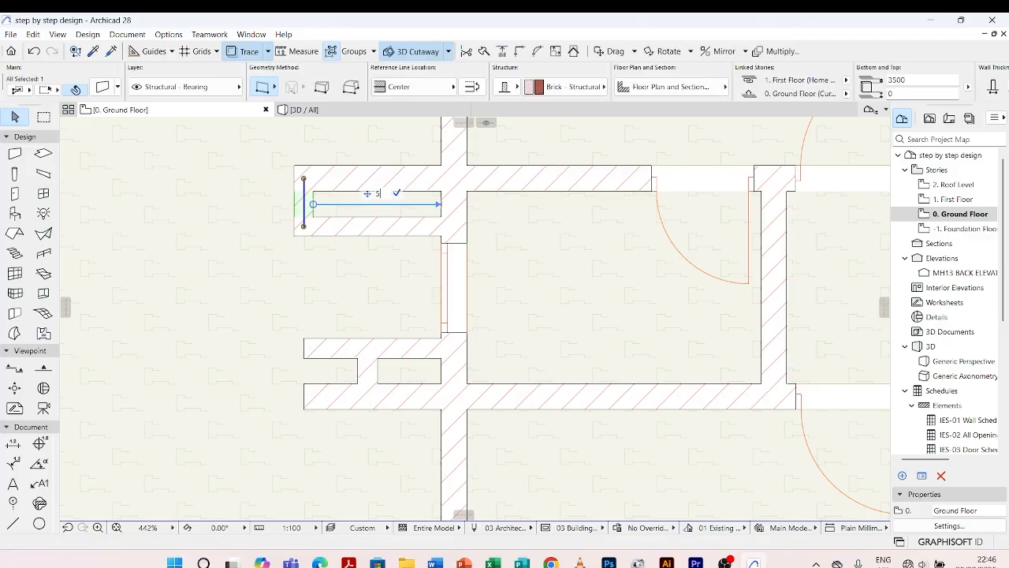
{"action": "key", "text": "Return"}
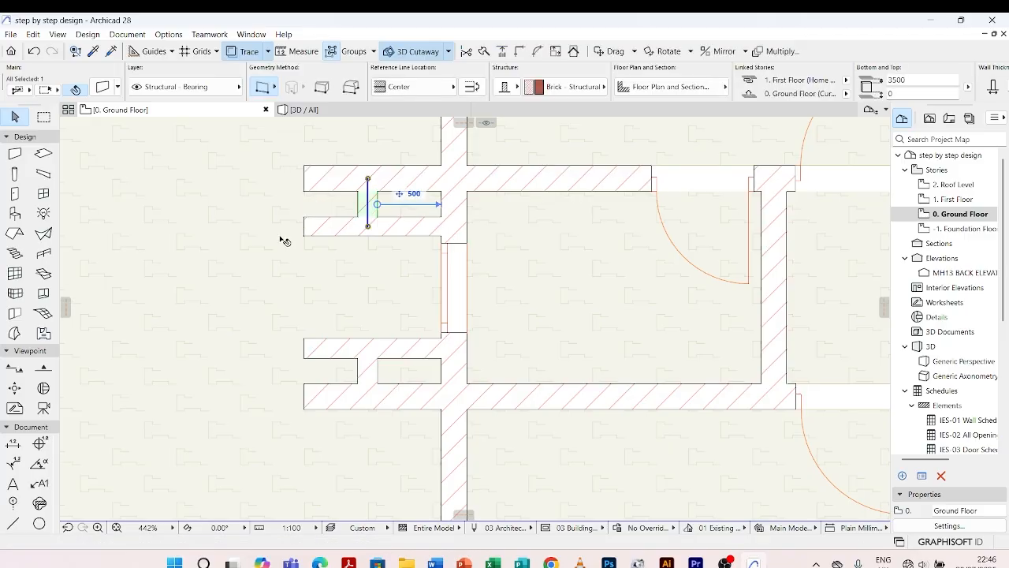
Intersect the upper box's connecting wall with its two projecting walls to trim their overhanging ends
{"action": "left_click", "coordinate": [404, 181], "text": "shift"}
{"action": "left_click", "coordinate": [407, 223], "text": "shift"}
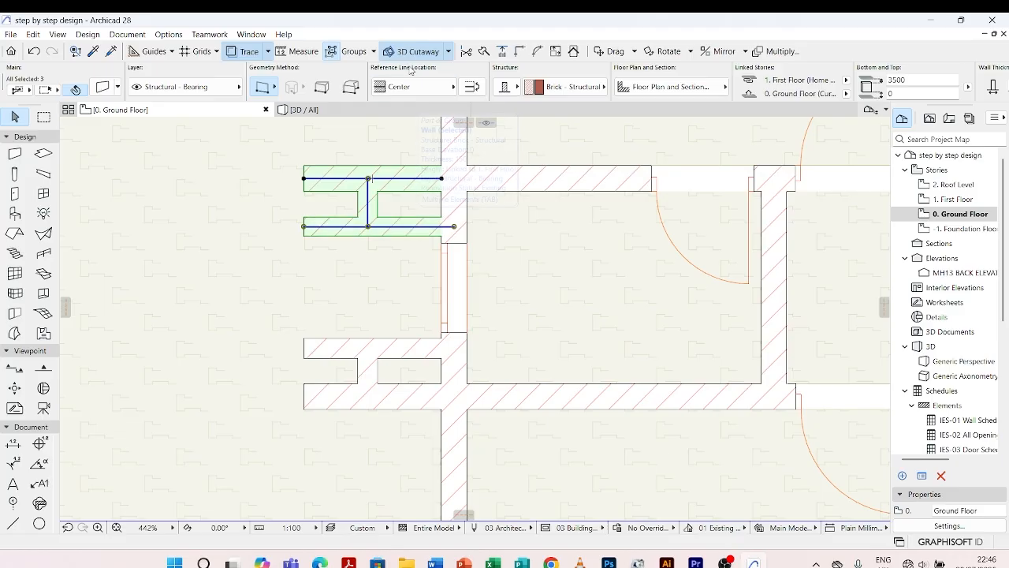
{"action": "key", "text": "Delete"}
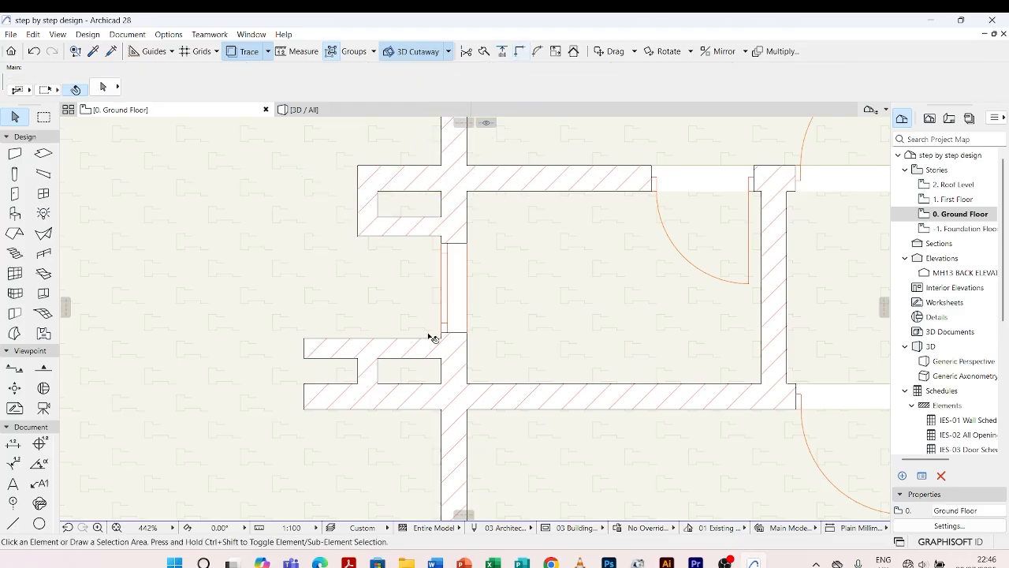
Intersect the three walls of the lower box to trim the ends extending beyond its connecting wall
{"action": "left_click", "coordinate": [409, 350]}
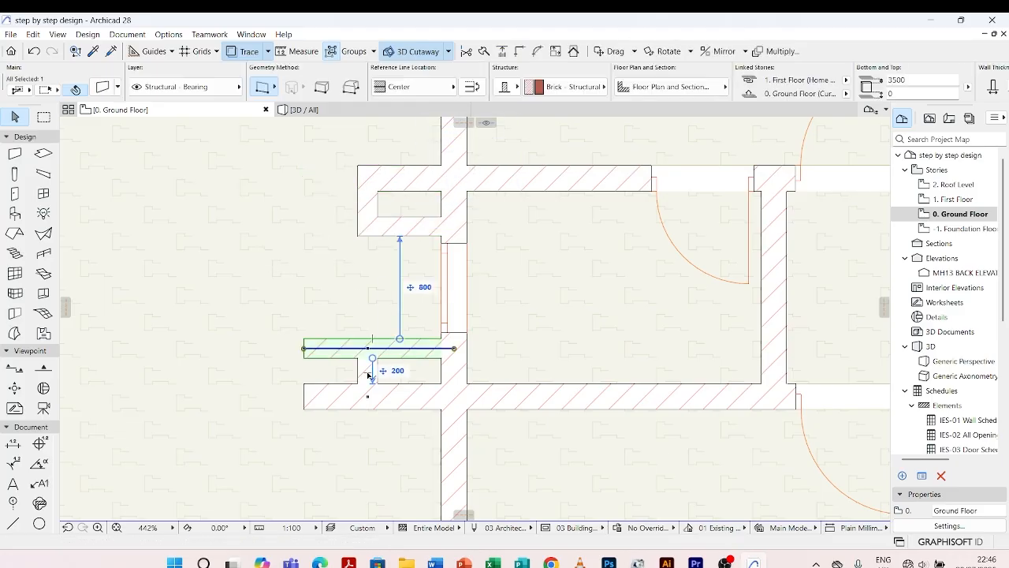
{"action": "key", "text": "Escape"}
{"action": "left_click_drag", "start_coordinate": [300, 308], "coordinate": [413, 452]}
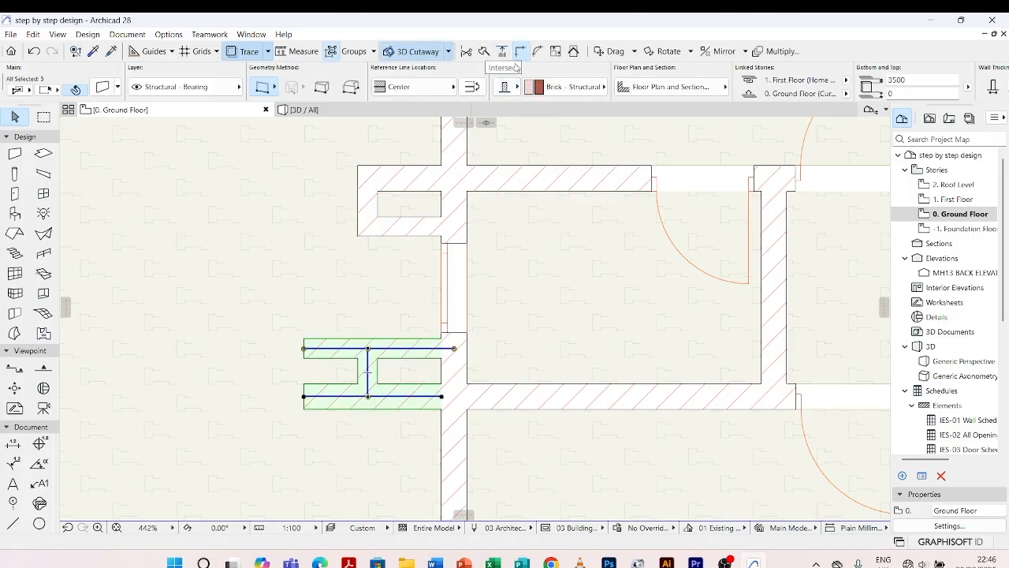
{"action": "left_click", "coordinate": [518, 52]}
{"action": "key", "text": "Escape"}
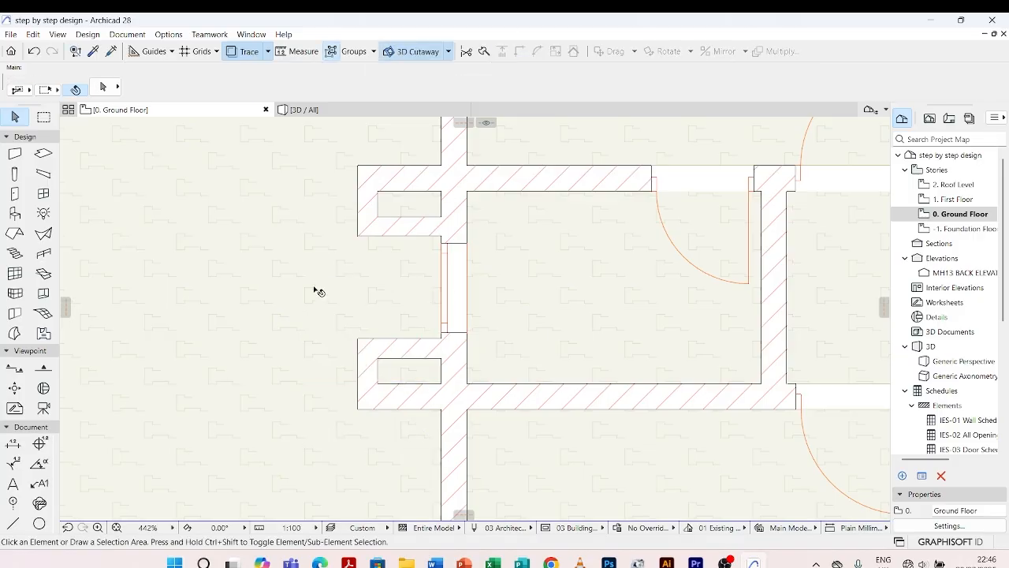
Examine the two projecting wall boxes in 3D from the roof level down to where their bases meet the ground
{"action": "left_click", "coordinate": [300, 111]}
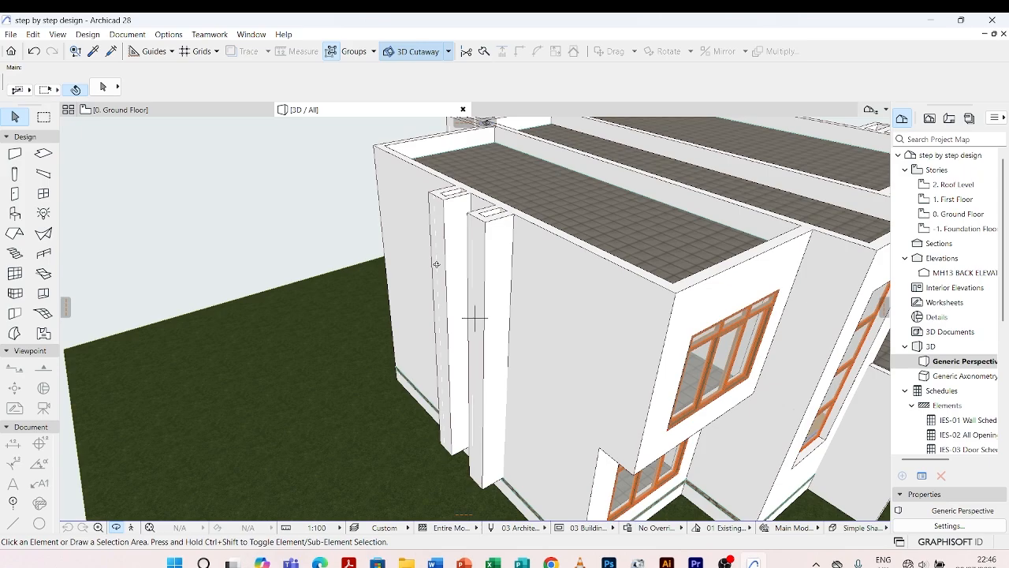
{"action": "middle_click_drag", "start_coordinate": [365, 317], "coordinate": [504, 233], "text": "shift"}
{"action": "scroll", "coordinate": [504, 241], "scroll_direction": "down", "scroll_amount": 4}
{"action": "middle_click_drag", "start_coordinate": [519, 378], "coordinate": [439, 456], "text": "shift"}
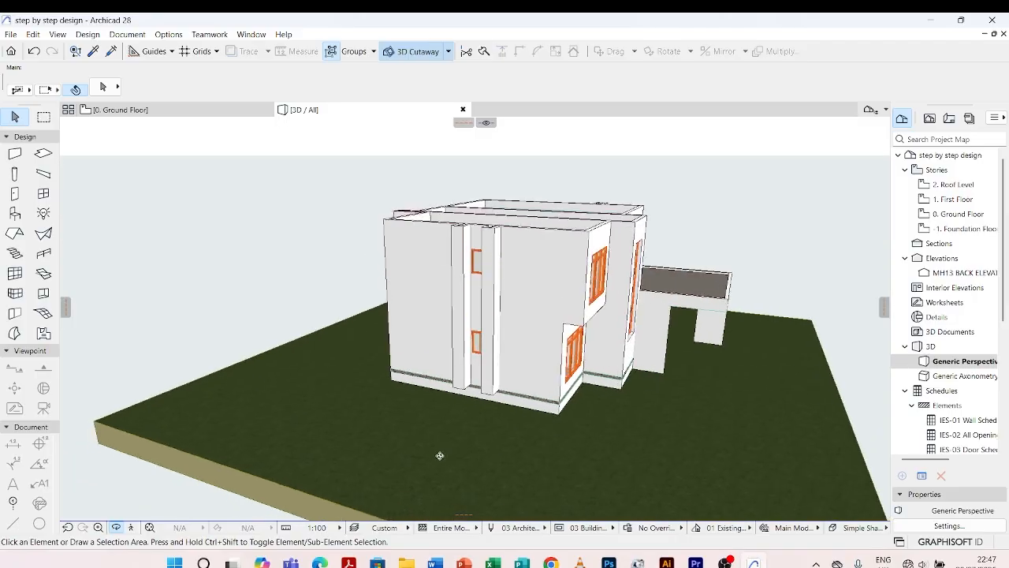
{"action": "scroll", "coordinate": [552, 408], "scroll_direction": "up", "scroll_amount": 5}
{"action": "middle_click_drag", "start_coordinate": [508, 426], "coordinate": [470, 425], "text": "shift"}
{"action": "scroll", "coordinate": [524, 400], "scroll_direction": "down", "scroll_amount": 3}
{"action": "scroll", "coordinate": [496, 302], "scroll_direction": "up", "scroll_amount": 3}
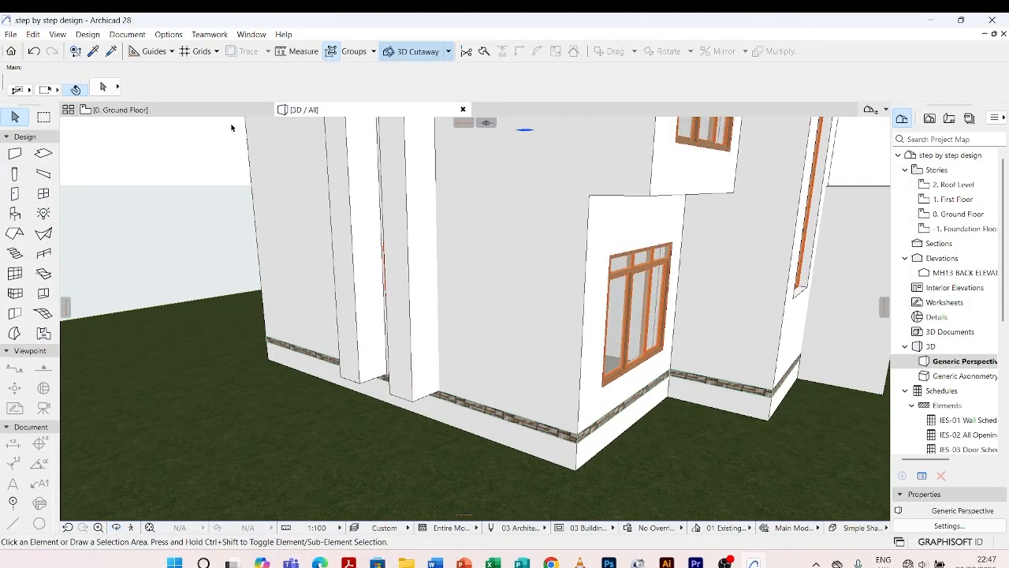
On the foundation floor plan, extend the small room's lower cross wall outward past the exterior wall
{"action": "left_click", "coordinate": [120, 109]}
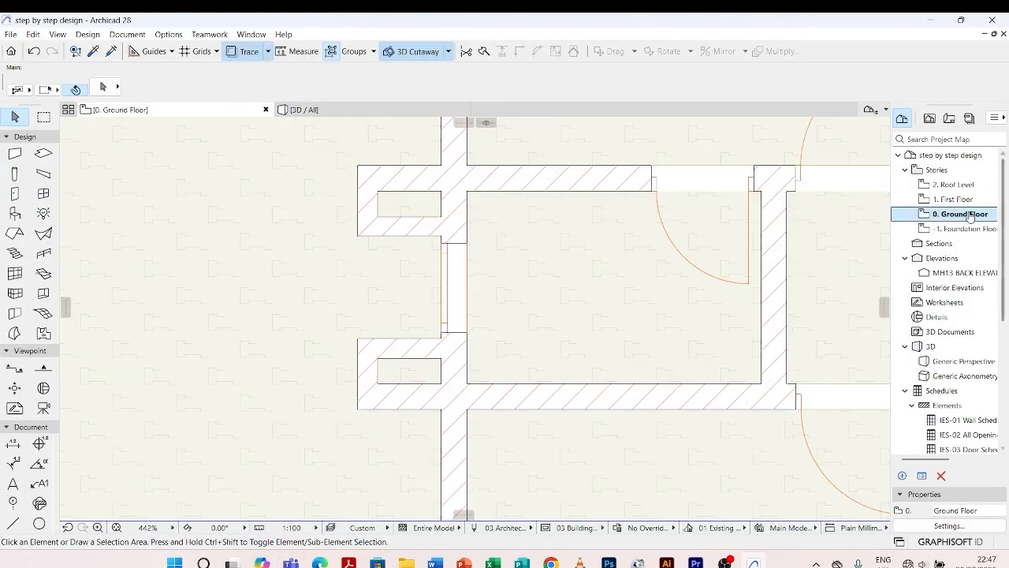
{"action": "double_click", "coordinate": [962, 228]}
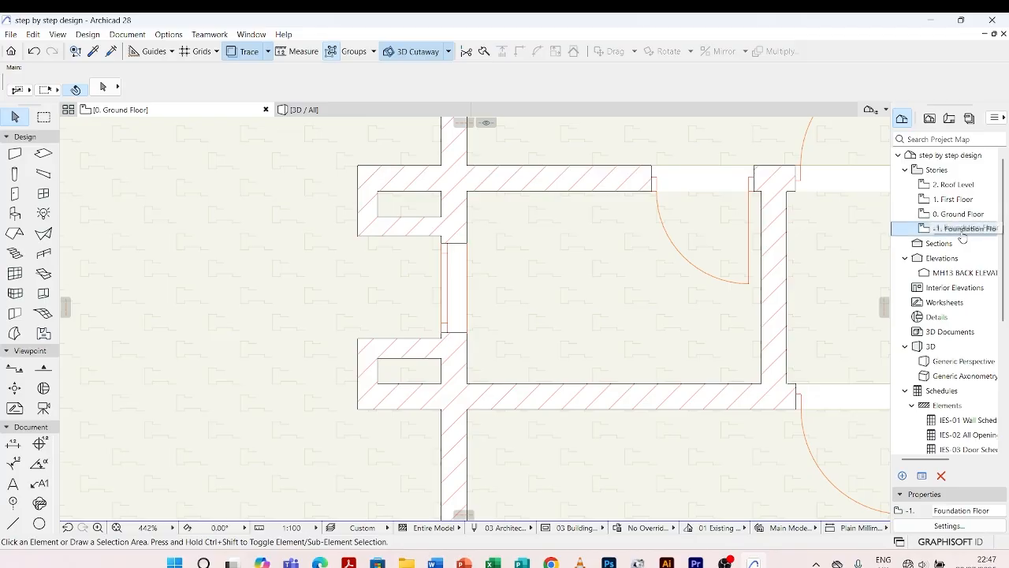
{"action": "scroll", "coordinate": [642, 266], "scroll_direction": "down", "scroll_amount": 5}
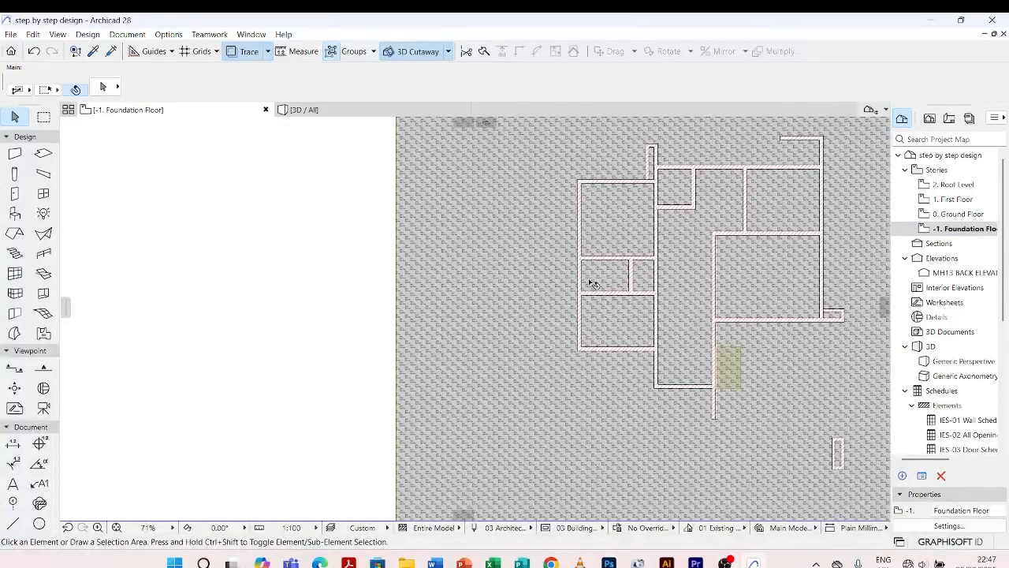
{"action": "scroll", "coordinate": [593, 284], "scroll_direction": "up", "scroll_amount": 5}
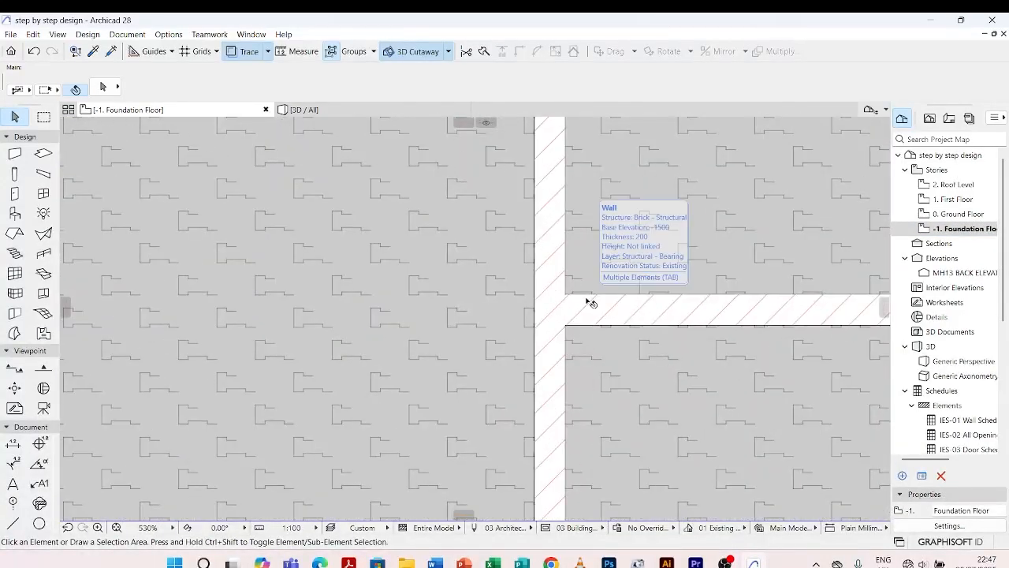
{"action": "left_click", "coordinate": [589, 303]}
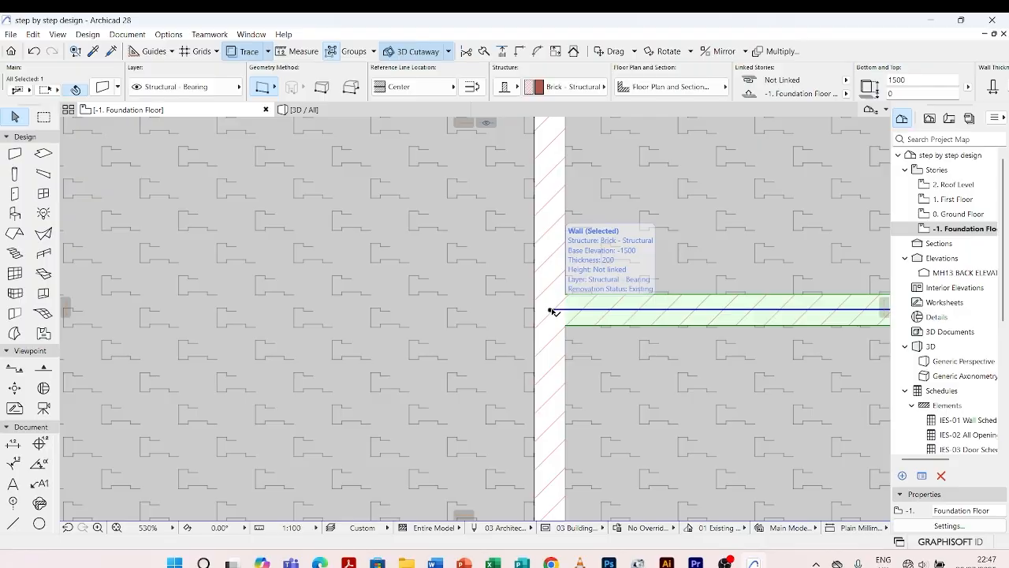
{"action": "left_click", "coordinate": [552, 311]}
{"action": "left_click", "coordinate": [455, 305]}
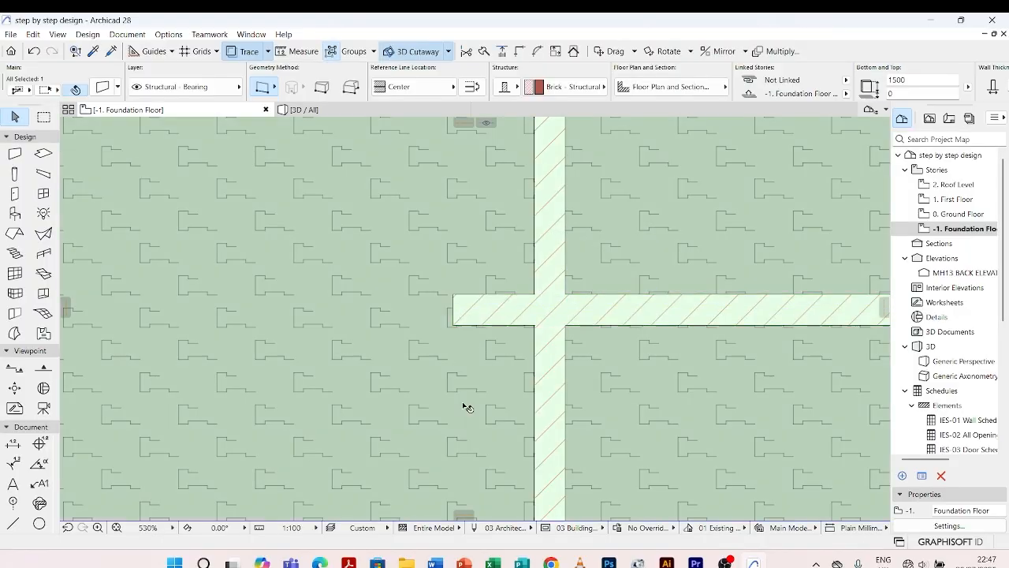
{"action": "scroll", "coordinate": [466, 402], "scroll_direction": "down", "scroll_amount": 3}
{"action": "key", "text": "Escape"}
Extend the small room's upper foundation cross wall outward past the exterior wall
{"action": "left_click", "coordinate": [489, 303]}
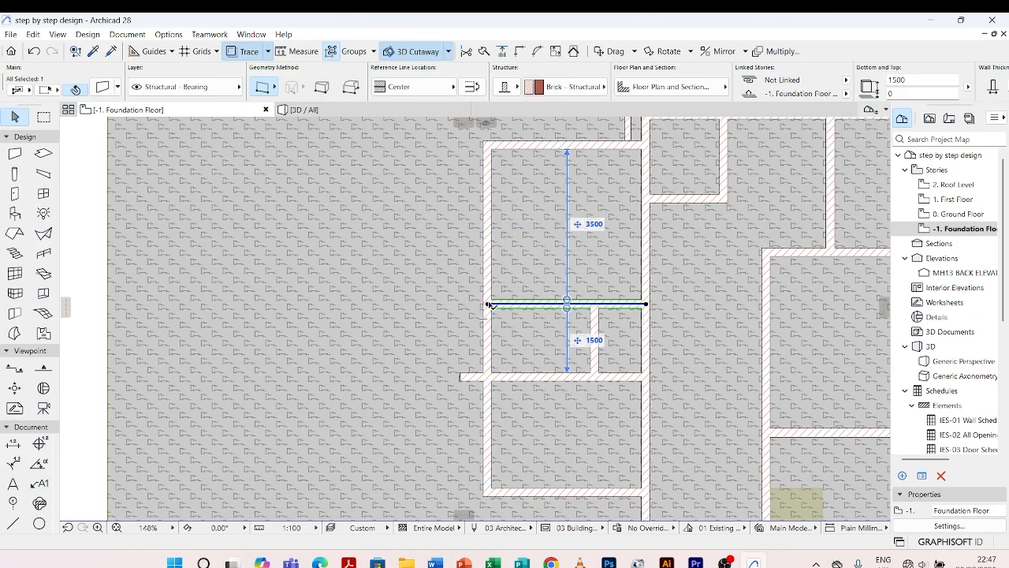
{"action": "left_click", "coordinate": [486, 304]}
{"action": "left_click", "coordinate": [467, 303]}
{"action": "left_click", "coordinate": [444, 250]}
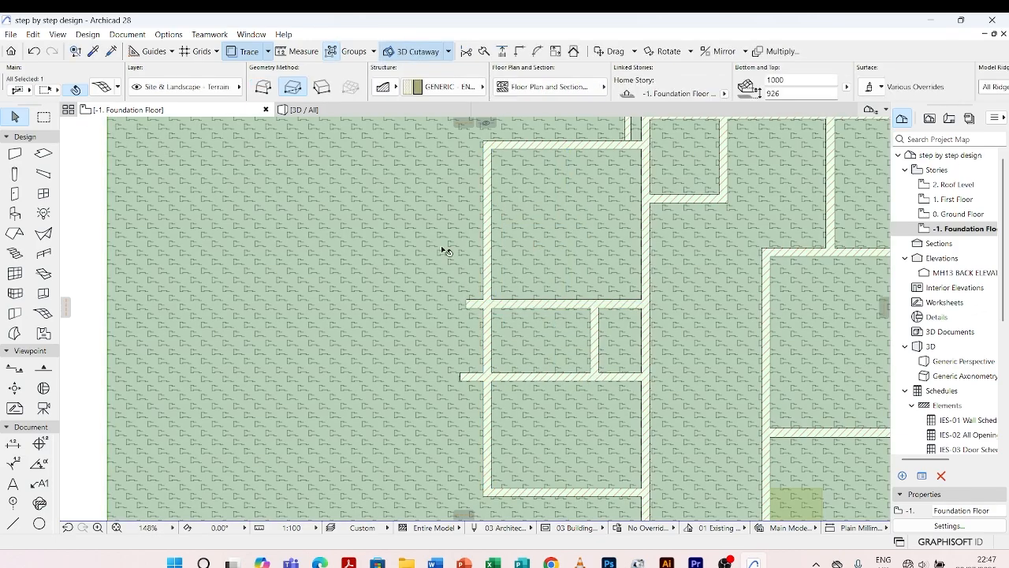
Pick up the narrow foundation wall's settings and draw an L-shaped pair of walls outside the exterior wall, below the upper cross wall extension
{"action": "left_click", "coordinate": [93, 52]}
{"action": "scroll", "coordinate": [425, 283], "scroll_direction": "down", "scroll_amount": 5}
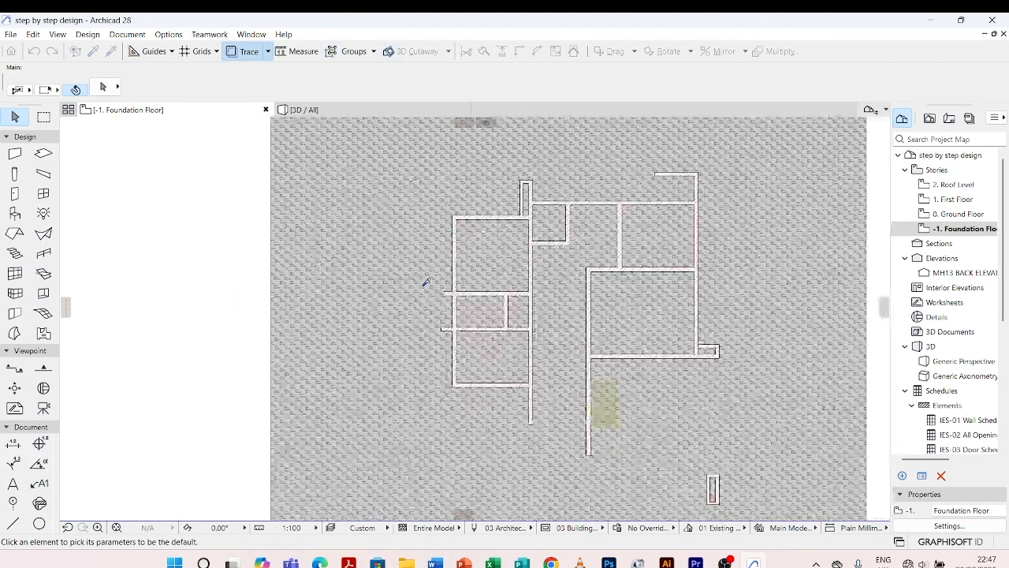
{"action": "scroll", "coordinate": [528, 187], "scroll_direction": "up", "scroll_amount": 3}
{"action": "scroll", "coordinate": [528, 186], "scroll_direction": "up", "scroll_amount": 2}
{"action": "left_click", "coordinate": [524, 186]}
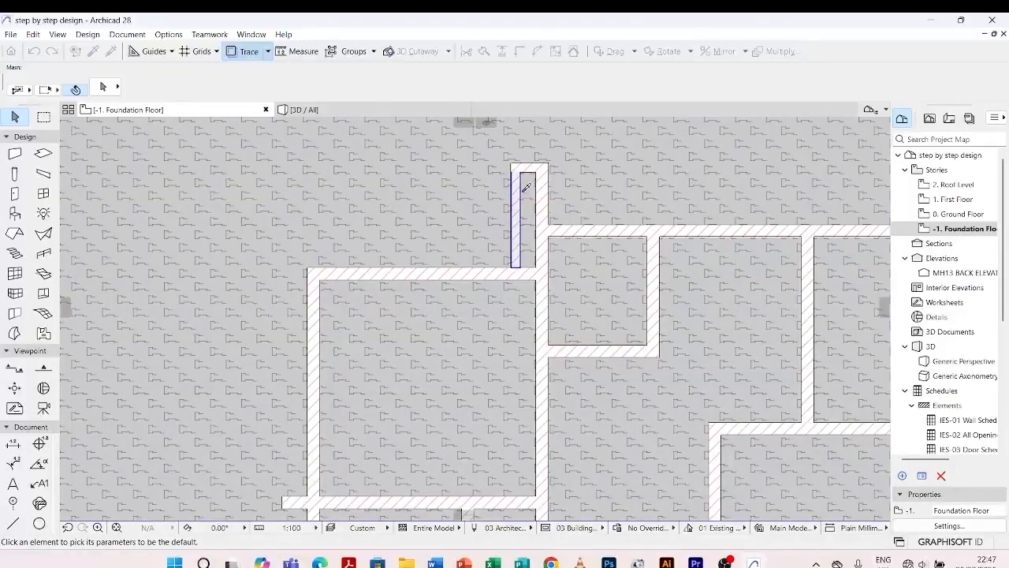
{"action": "scroll", "coordinate": [528, 187], "scroll_direction": "up", "scroll_amount": 4}
{"action": "left_click", "coordinate": [400, 148]}
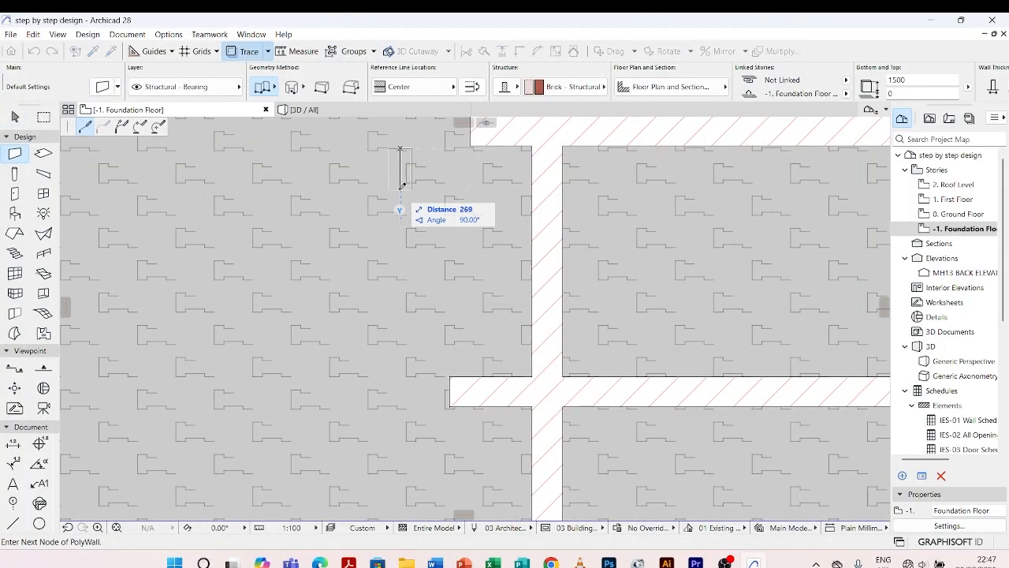
{"action": "left_click", "coordinate": [400, 190]}
{"action": "double_click", "coordinate": [510, 187]}
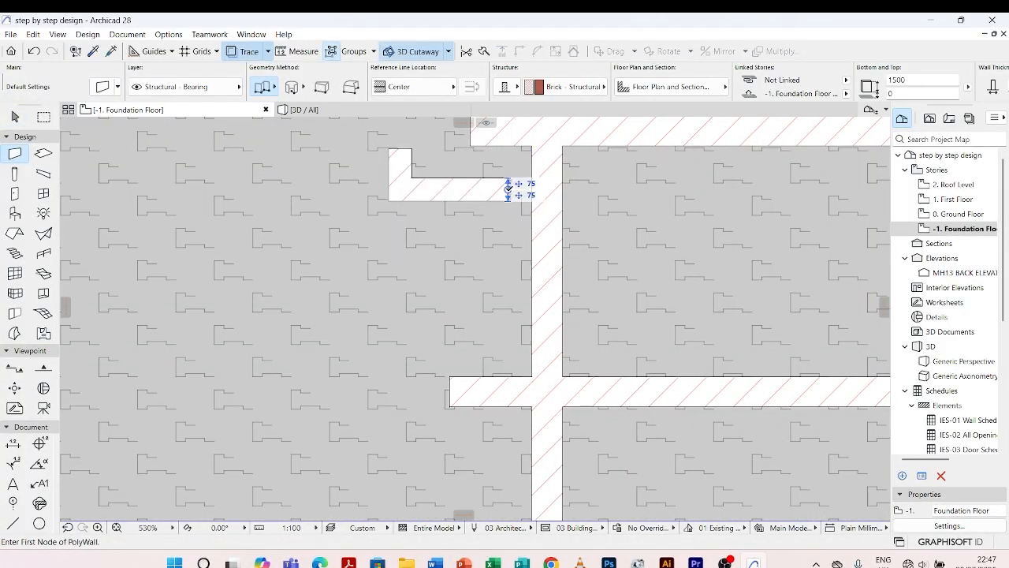
Draw a mirrored L-shaped pair of foundation walls outside the exterior wall, above the lower cross wall extension
{"action": "left_click", "coordinate": [406, 387]}
{"action": "left_click", "coordinate": [406, 330]}
{"action": "double_click", "coordinate": [498, 331]}
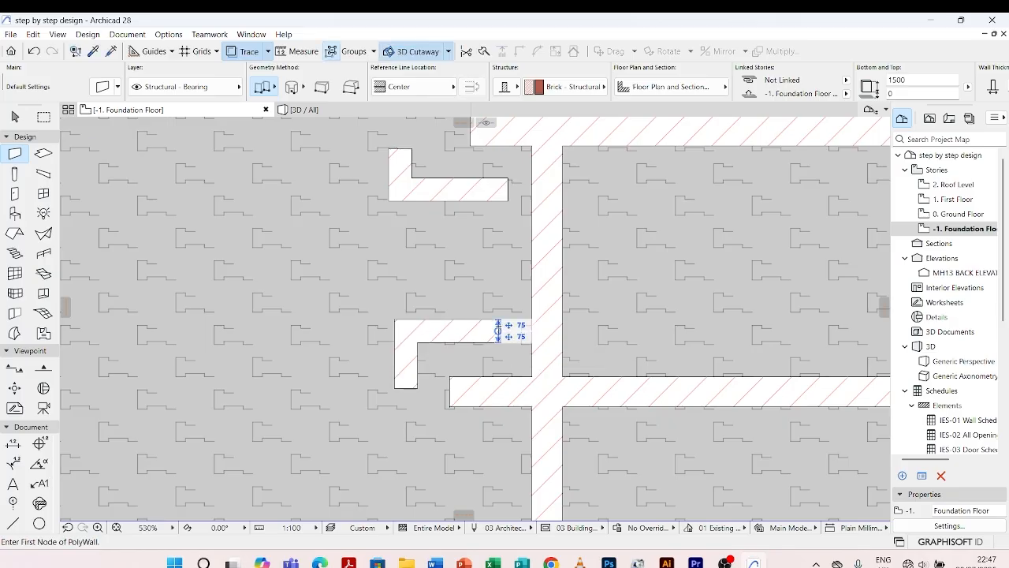
{"action": "key", "text": "Escape"}
Set the lower L's longer wall 200 mm from the lower cross wall and extend it to the exterior wall's centre line
{"action": "left_click", "coordinate": [499, 331]}
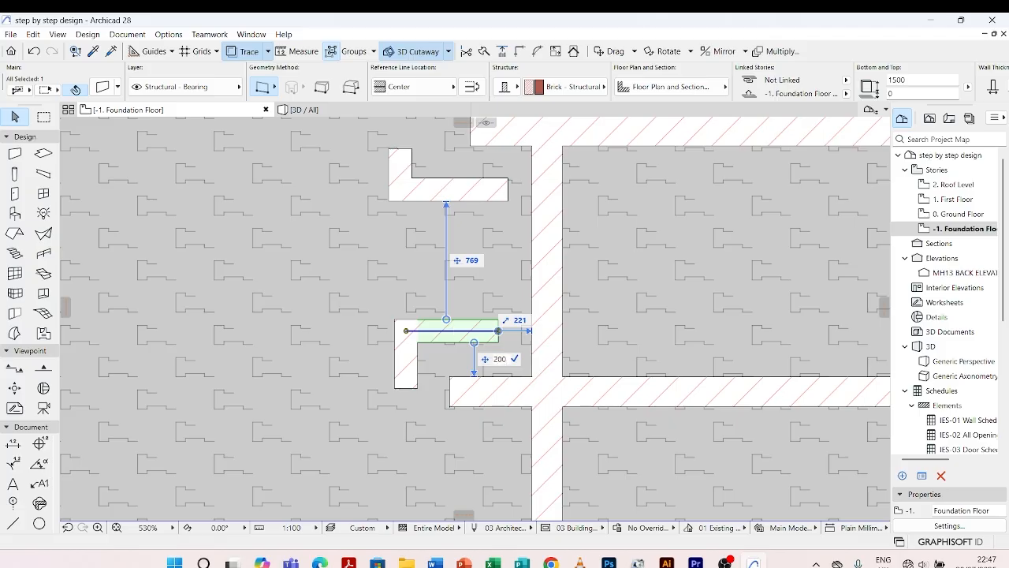
{"action": "key", "text": "Return"}
{"action": "scroll", "coordinate": [502, 359], "scroll_direction": "up", "scroll_amount": 4}
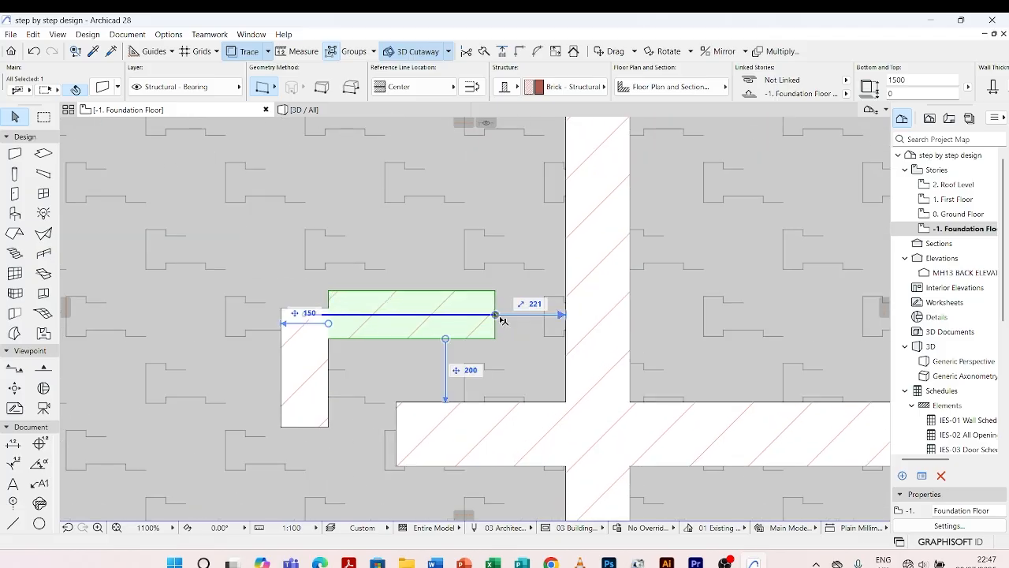
{"action": "left_click_drag", "start_coordinate": [497, 315], "coordinate": [597, 315]}
{"action": "left_click", "coordinate": [435, 230]}
Move the lower L's short connecting wall to a distance of 500 mm from the exterior wall
{"action": "left_click", "coordinate": [315, 383]}
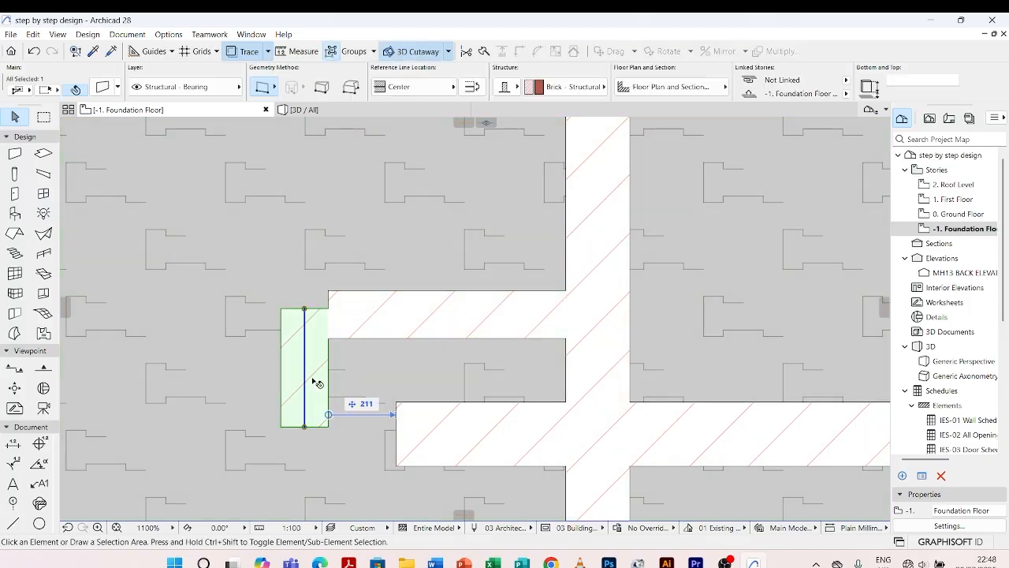
{"action": "left_click_drag", "start_coordinate": [307, 392], "coordinate": [392, 383]}
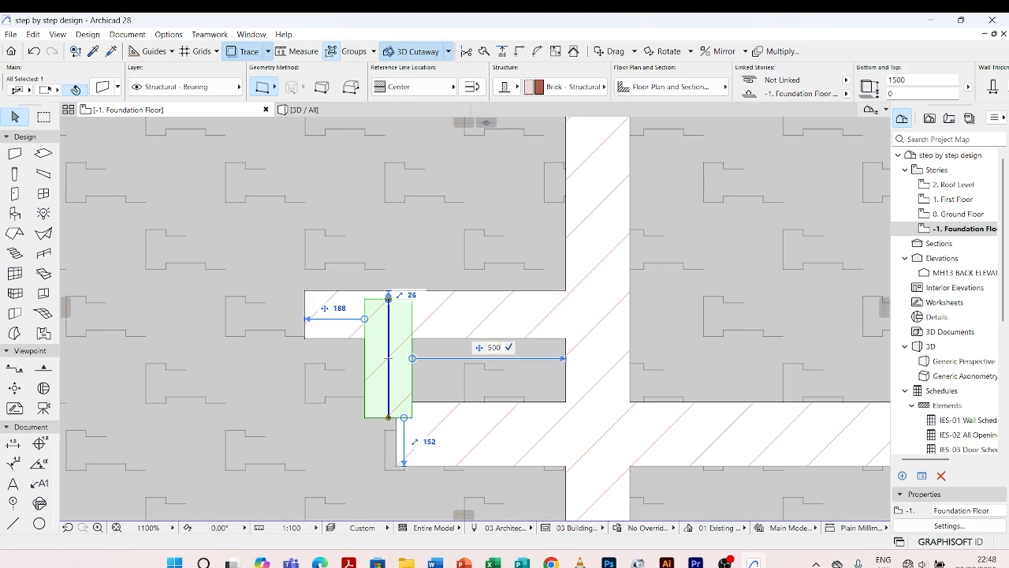
{"action": "key", "text": "Return"}
{"action": "left_click", "coordinate": [430, 279]}
Intersect the lower foundation box's short connecting wall with its two projecting walls to close the corners
{"action": "left_click", "coordinate": [431, 296]}
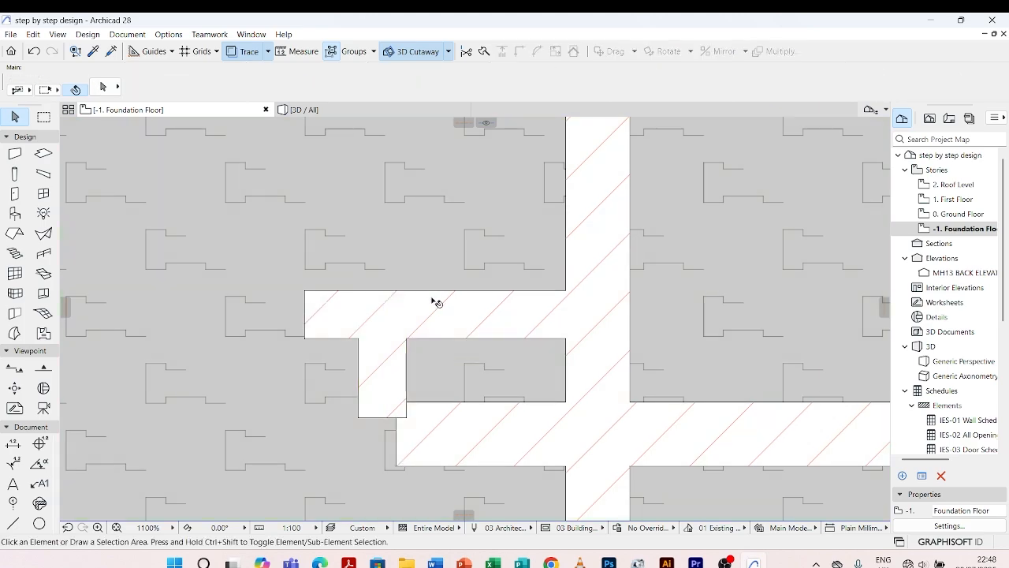
{"action": "left_click", "coordinate": [392, 350], "text": "shift"}
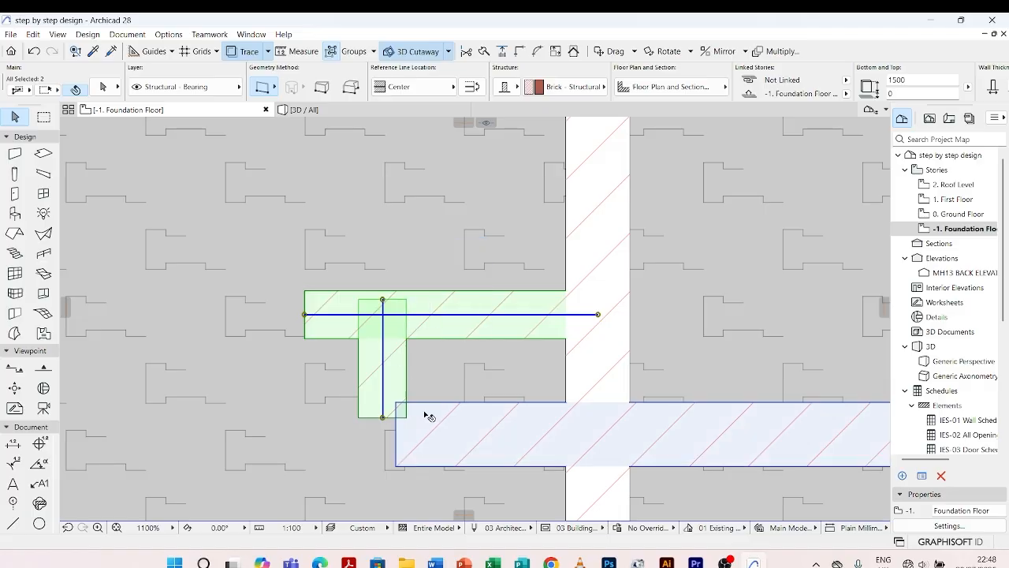
{"action": "left_click", "coordinate": [424, 415], "text": "shift"}
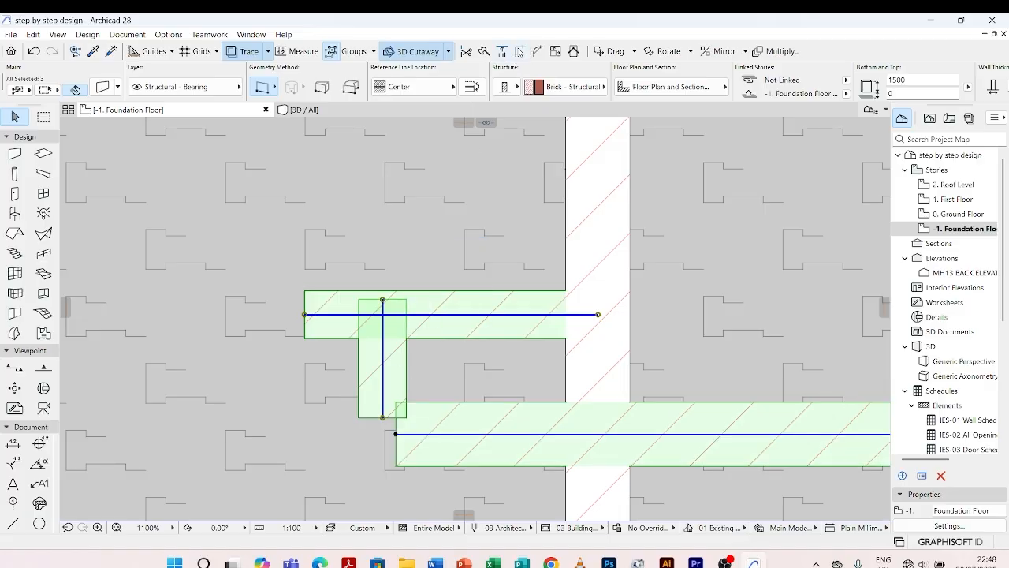
{"action": "left_click", "coordinate": [520, 52]}
{"action": "key", "text": "Escape"}
{"action": "scroll", "coordinate": [427, 356], "scroll_direction": "down", "scroll_amount": 10}
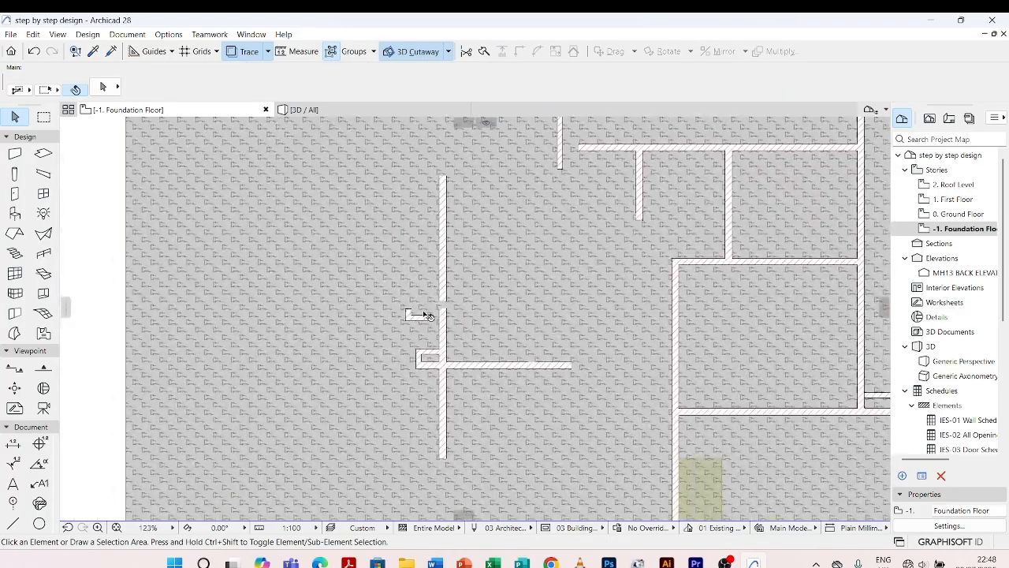
Set the upper L's short wall 500 mm from the exterior wall and extend its longer wall to the exterior wall's centre line
{"action": "scroll", "coordinate": [425, 316], "scroll_direction": "up", "scroll_amount": 10}
{"action": "left_click", "coordinate": [313, 315]}
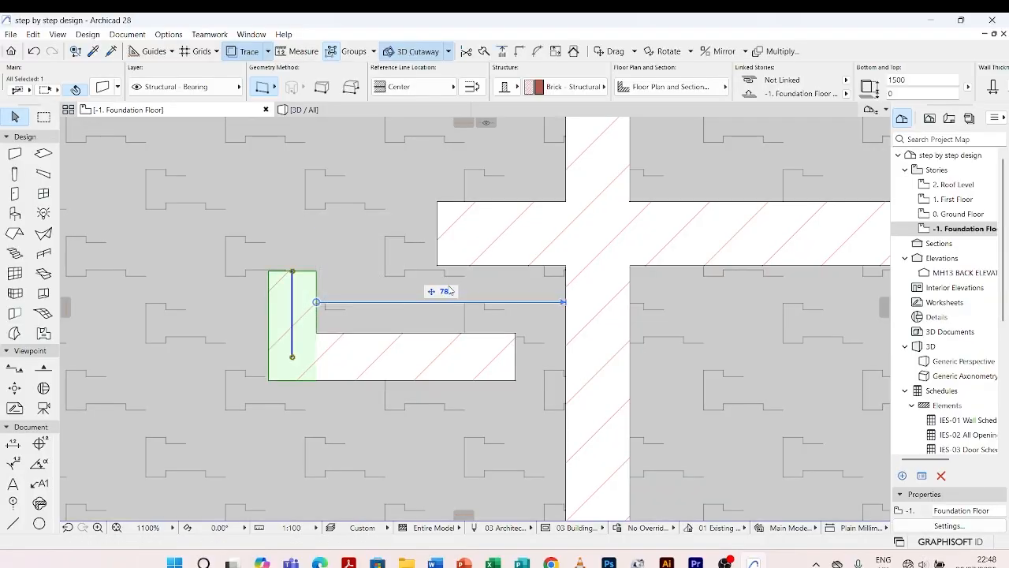
{"action": "type", "text": "00"}
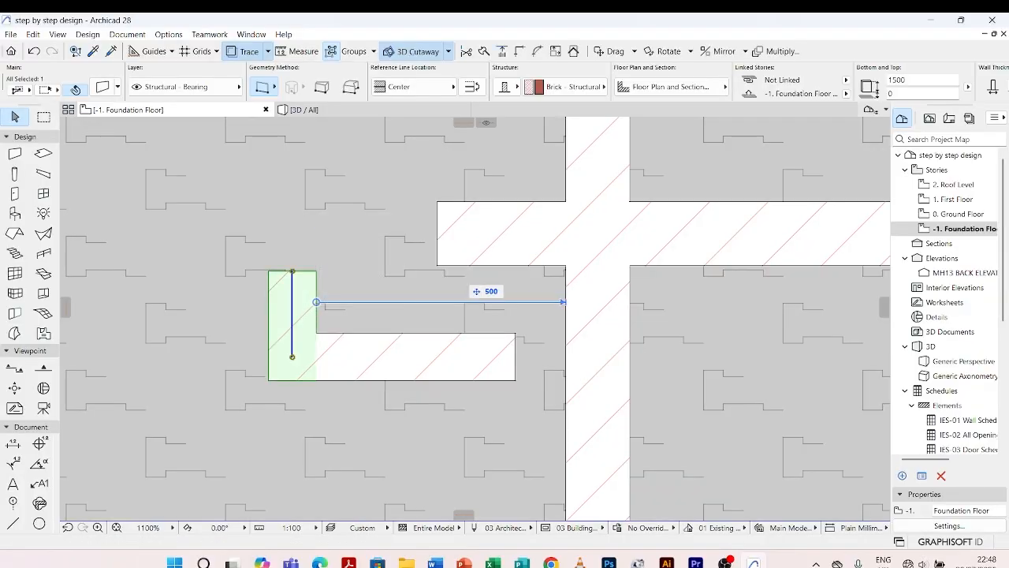
{"action": "key", "text": "Return"}
{"action": "left_click", "coordinate": [513, 363]}
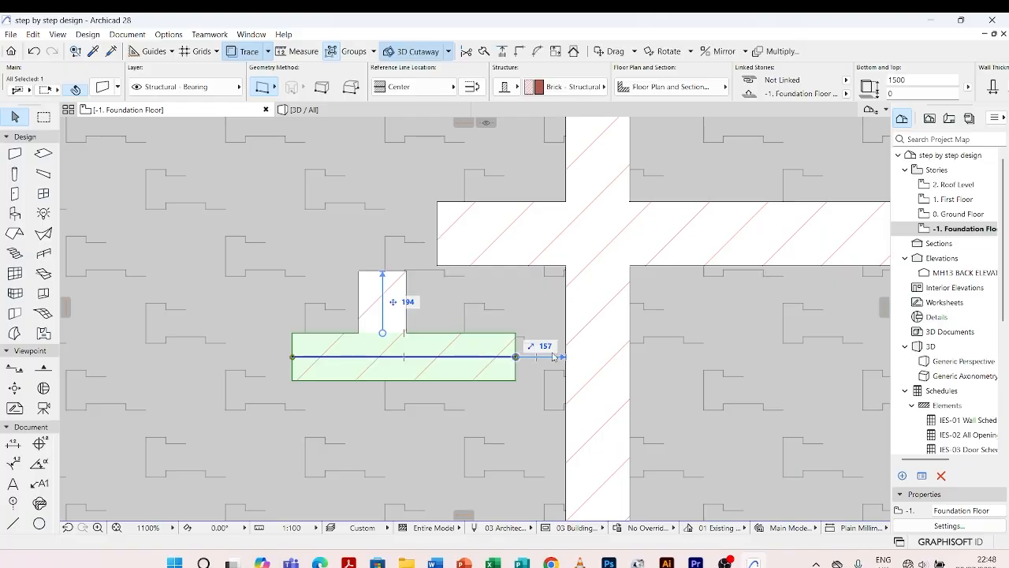
{"action": "left_click", "coordinate": [516, 357]}
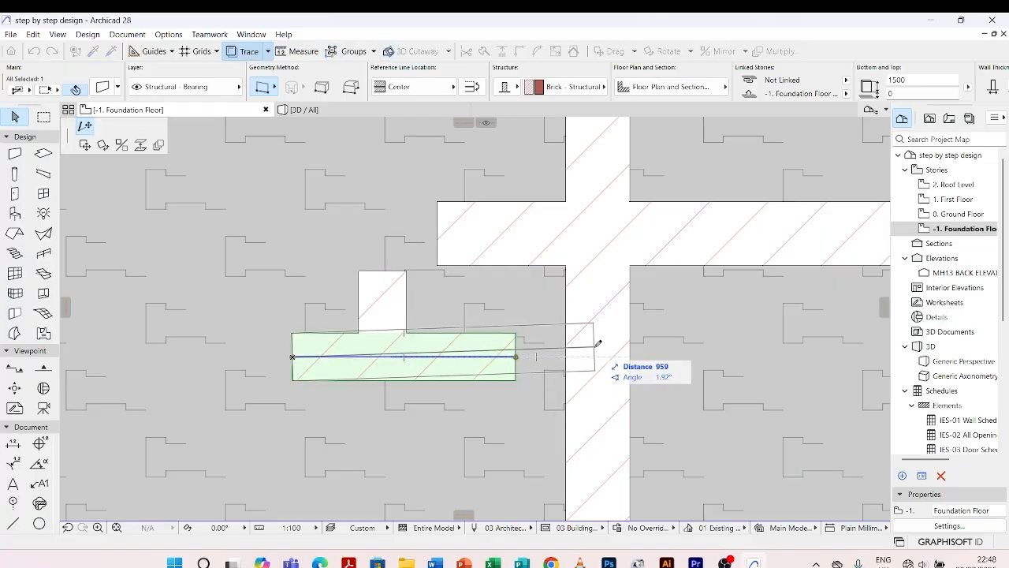
{"action": "left_click", "coordinate": [598, 356]}
Intersect the upper foundation box's short connecting wall with its two projecting walls to close the corners
{"action": "left_click", "coordinate": [378, 305], "text": "shift"}
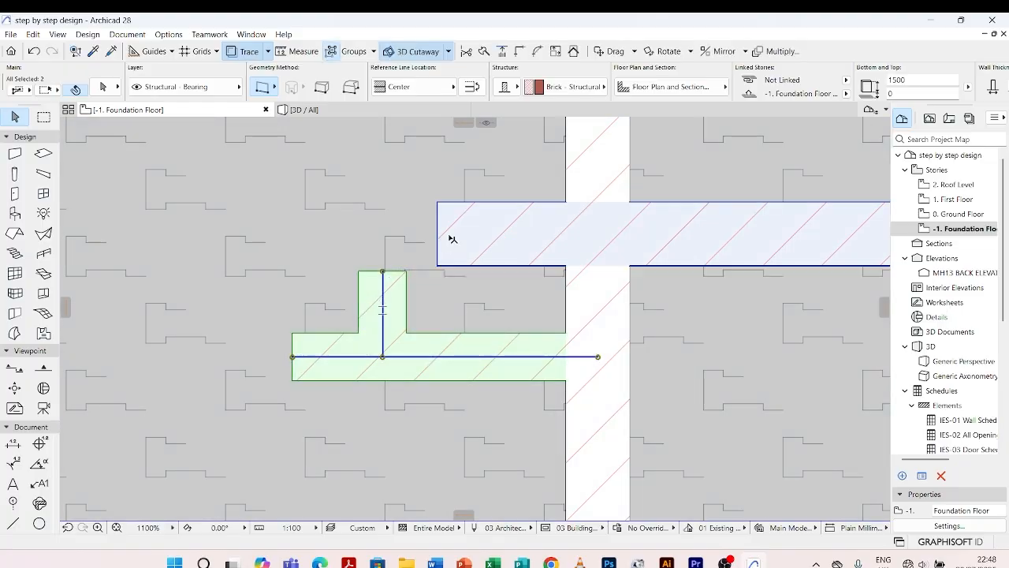
{"action": "left_click", "coordinate": [450, 237], "text": "shift"}
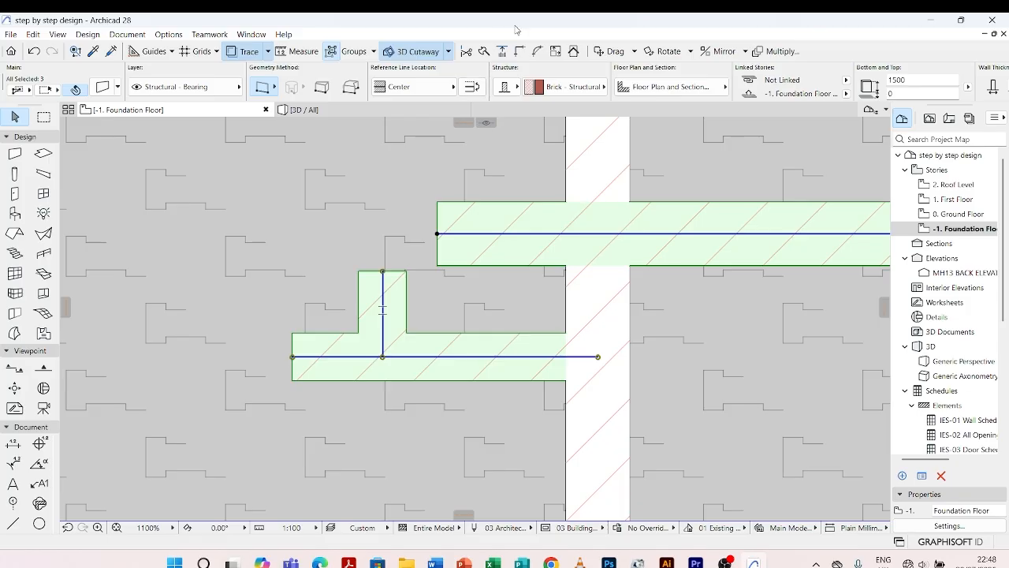
{"action": "left_click", "coordinate": [521, 55]}
{"action": "left_click", "coordinate": [313, 158]}
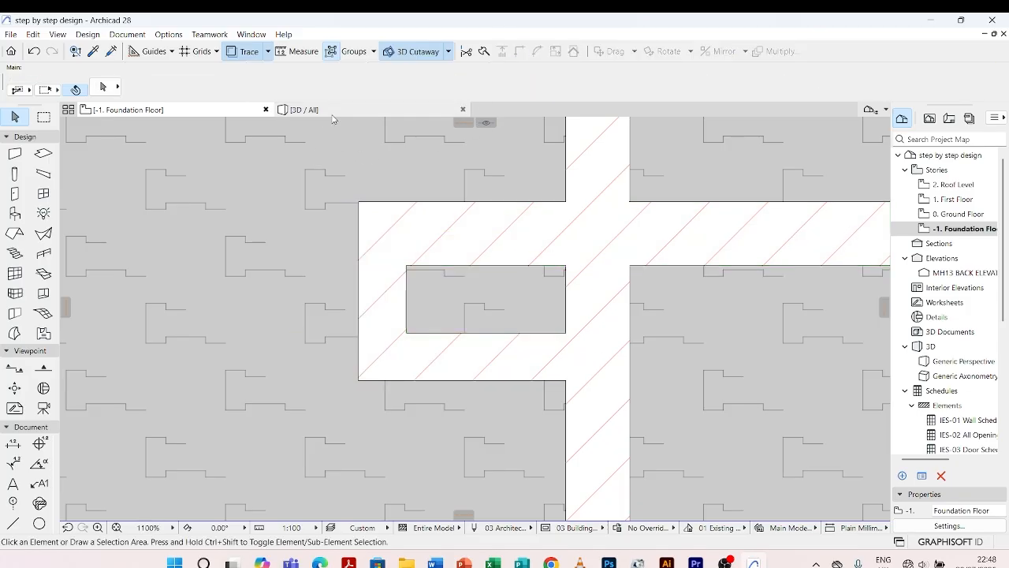
Examine the joint between the foundation and ground floor walls of the boxes in 3D, then return to the foundation floor plan
{"action": "left_click", "coordinate": [323, 112]}
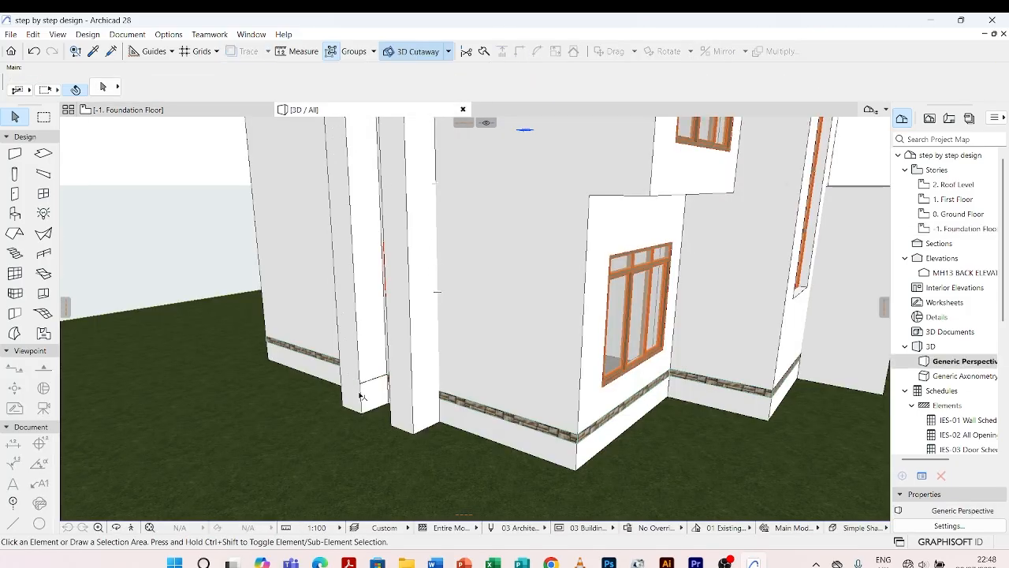
{"action": "scroll", "coordinate": [360, 396], "scroll_direction": "up", "scroll_amount": 6}
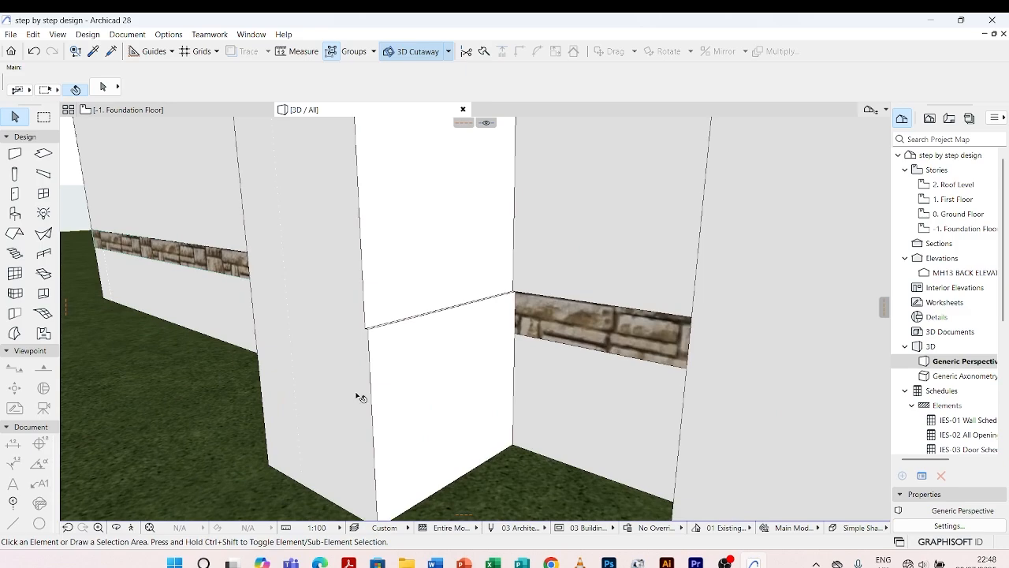
{"action": "middle_click_drag", "start_coordinate": [347, 393], "coordinate": [409, 405], "text": "shift"}
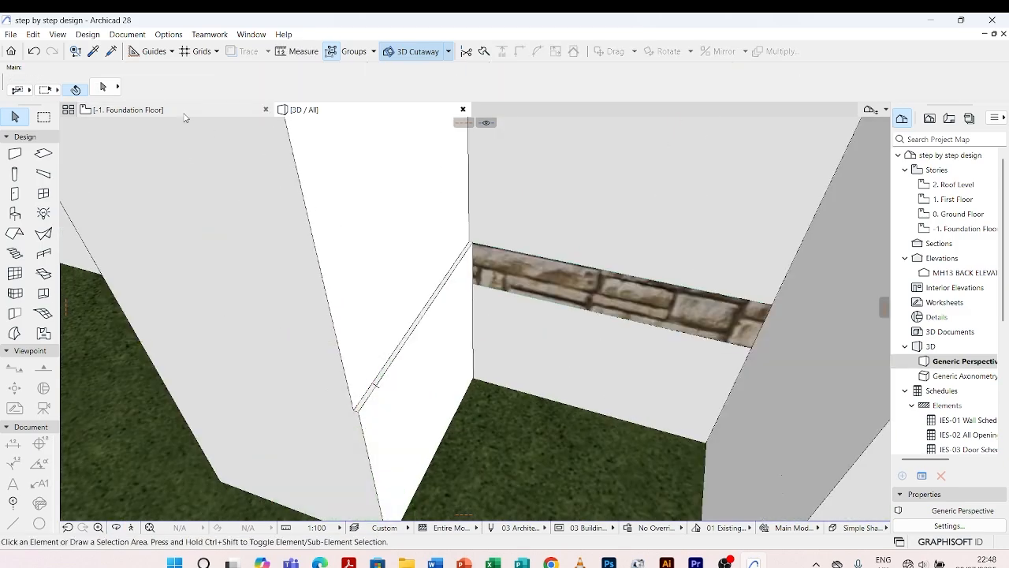
{"action": "left_click", "coordinate": [237, 111]}
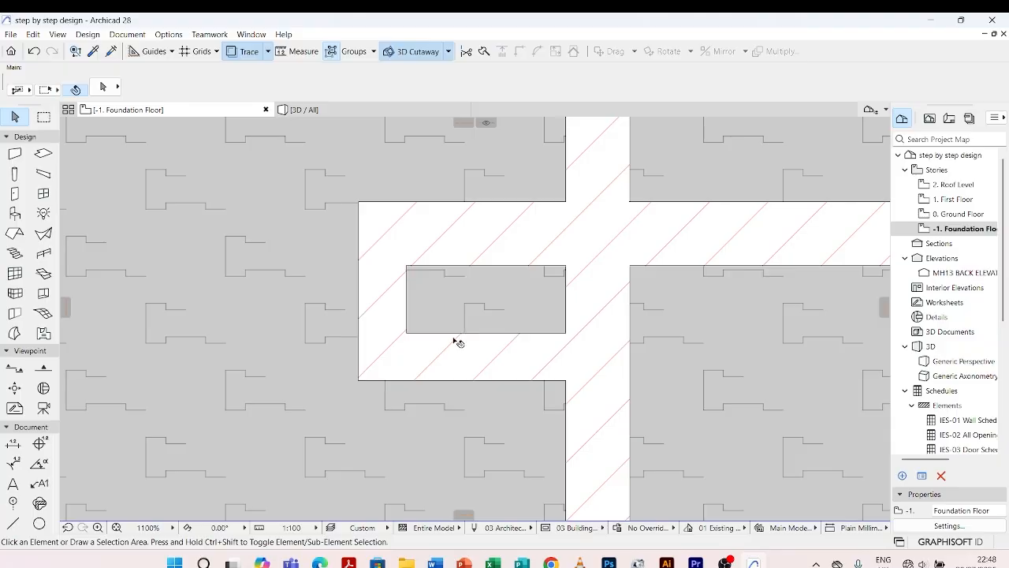
Set the gap inside the foundation box to 200 mm, and add its short connecting wall to the selection
{"action": "left_click", "coordinate": [455, 341]}
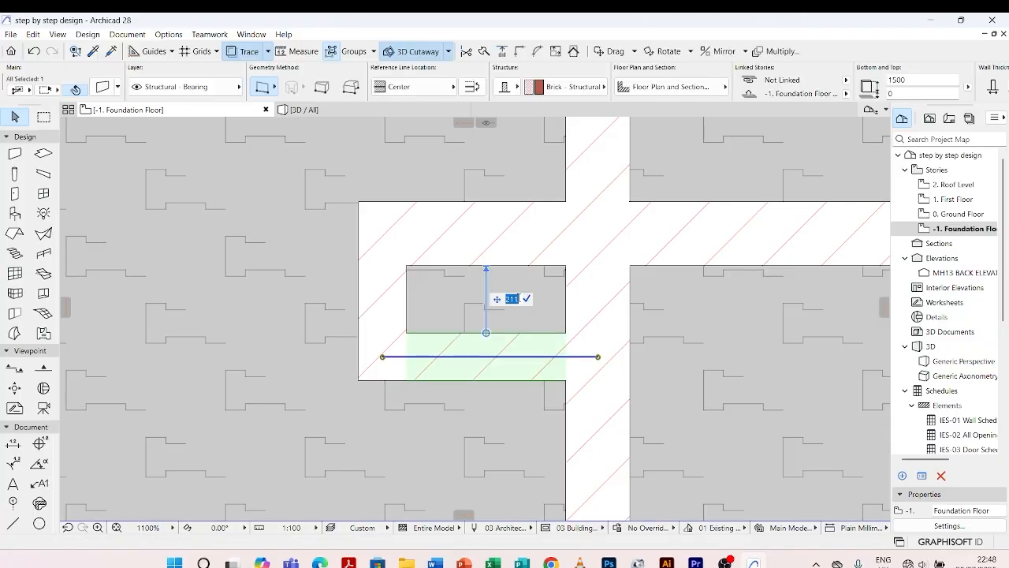
{"action": "key", "text": "Return"}
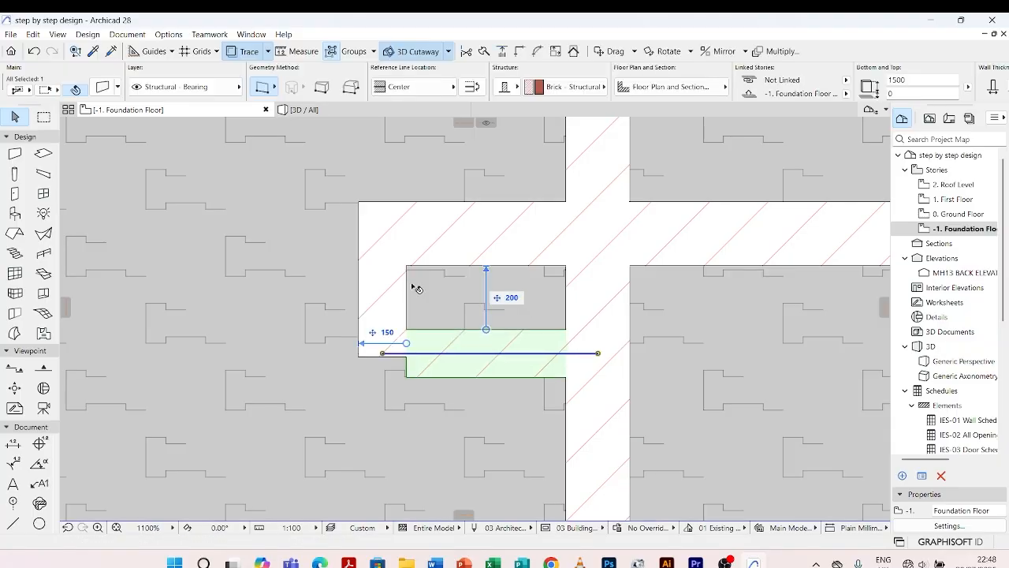
{"action": "left_click", "coordinate": [382, 294], "text": "shift"}
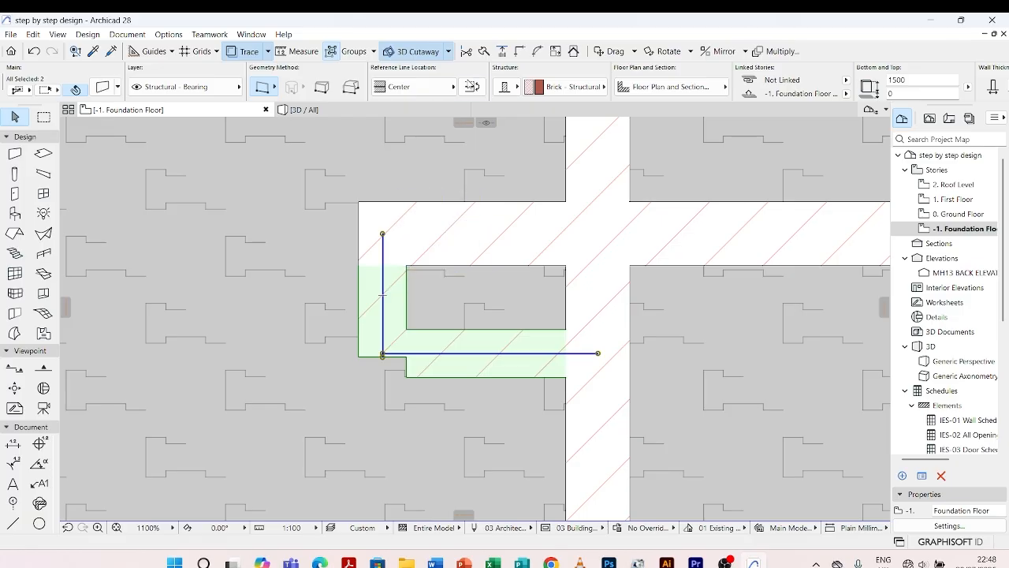
Examine the wall boxes beside the window, the front facade and the upper balcony of the house in 3D
{"action": "left_click", "coordinate": [339, 110]}
{"action": "left_click_drag", "start_coordinate": [534, 355], "coordinate": [327, 352]}
{"action": "scroll", "coordinate": [439, 344], "scroll_direction": "down", "scroll_amount": 3}
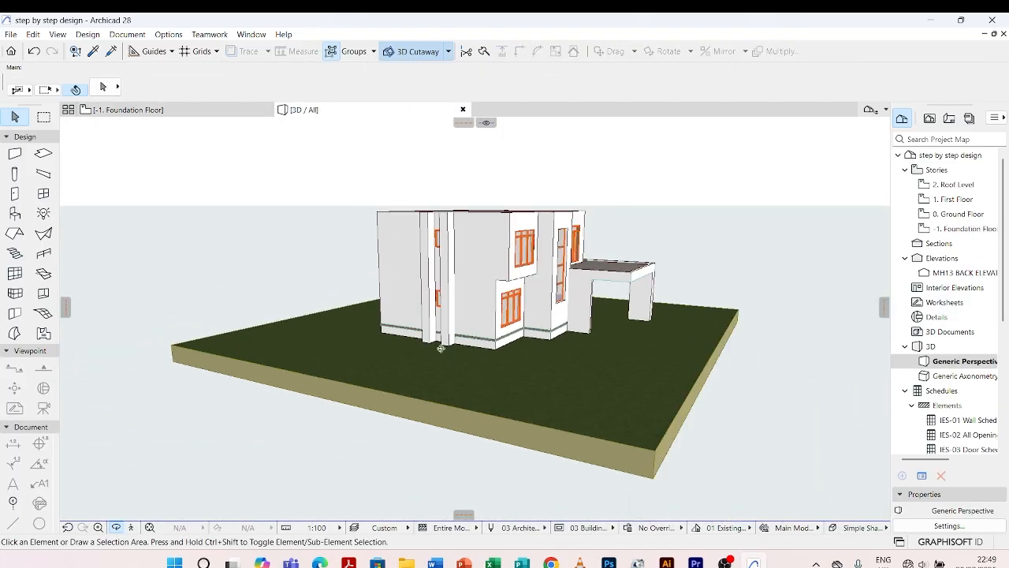
{"action": "scroll", "coordinate": [500, 263], "scroll_direction": "up", "scroll_amount": 5}
{"action": "left_click_drag", "start_coordinate": [411, 379], "coordinate": [294, 379]}
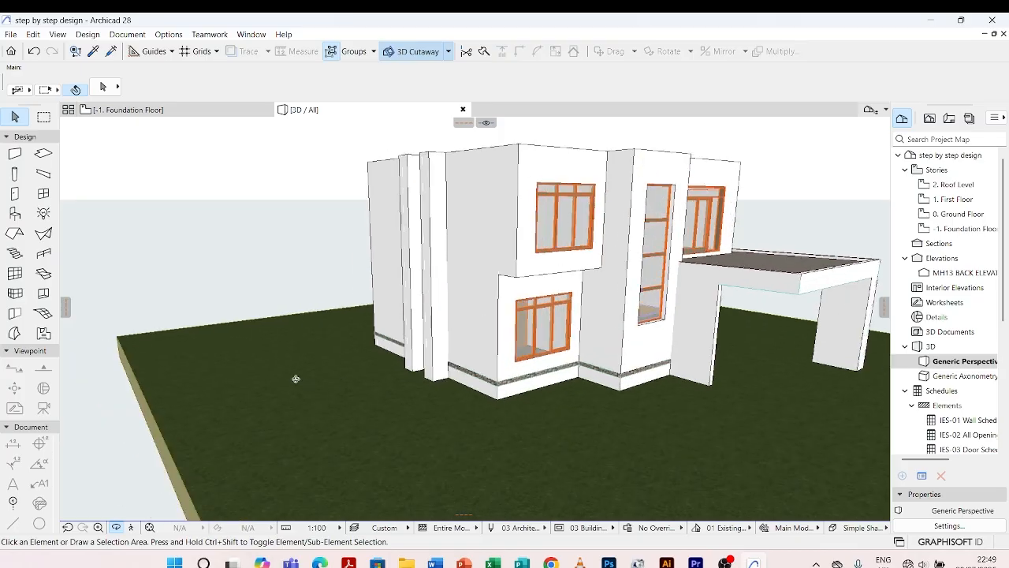
{"action": "scroll", "coordinate": [294, 379], "scroll_direction": "down", "scroll_amount": 3}
{"action": "left_click_drag", "start_coordinate": [628, 343], "coordinate": [665, 266]}
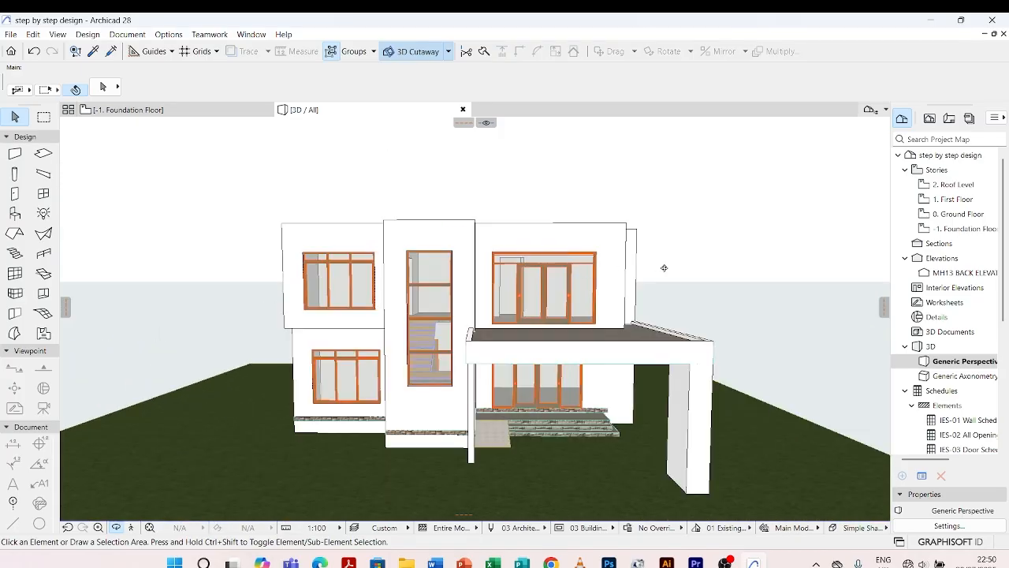
{"action": "scroll", "coordinate": [664, 266], "scroll_direction": "up", "scroll_amount": 3}
{"action": "scroll", "coordinate": [585, 281], "scroll_direction": "up", "scroll_amount": 3}
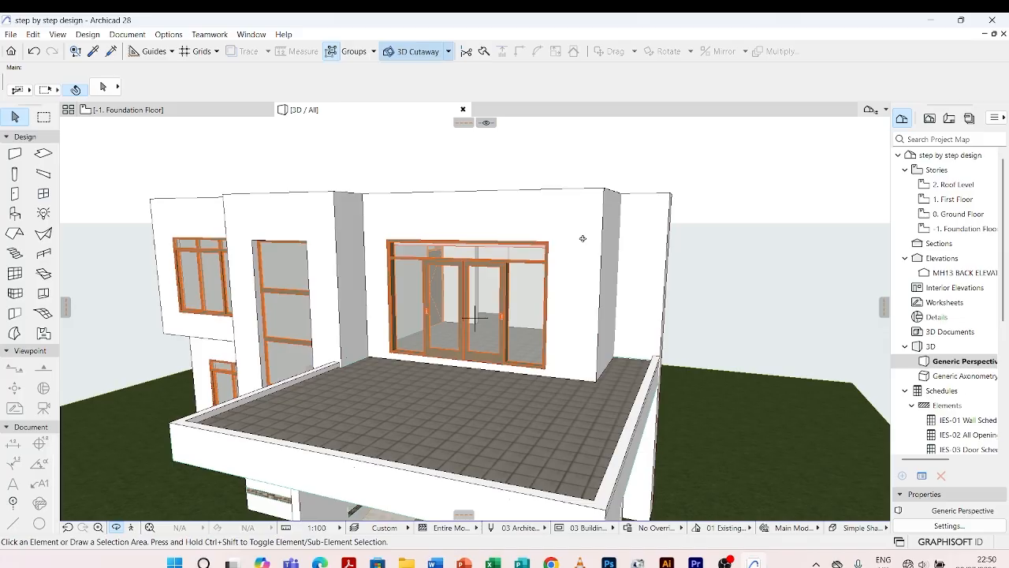
{"action": "scroll", "coordinate": [584, 225], "scroll_direction": "up", "scroll_amount": 1}
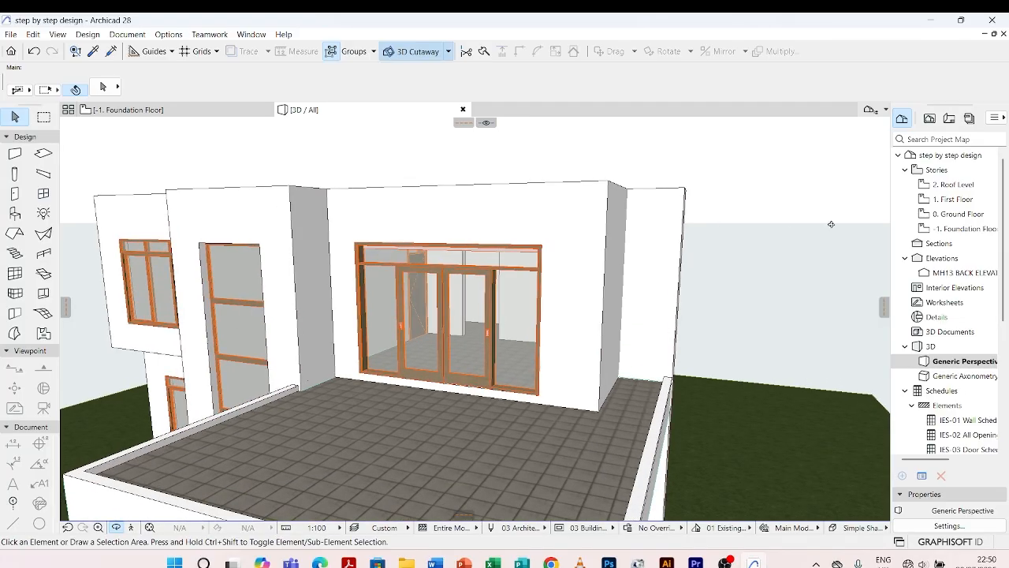
Open the First Floor plan and set up the Slab tool with the polygonal geometry method
{"action": "left_click", "coordinate": [944, 202]}
{"action": "double_click", "coordinate": [944, 202]}
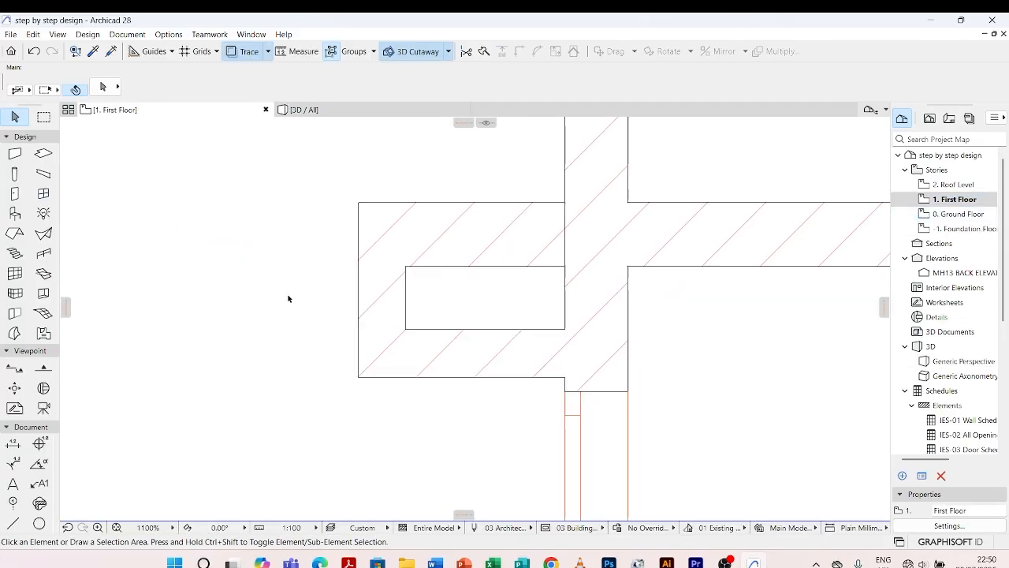
{"action": "scroll", "coordinate": [387, 193], "scroll_direction": "down", "scroll_amount": 2}
{"action": "scroll", "coordinate": [386, 193], "scroll_direction": "down", "scroll_amount": 3}
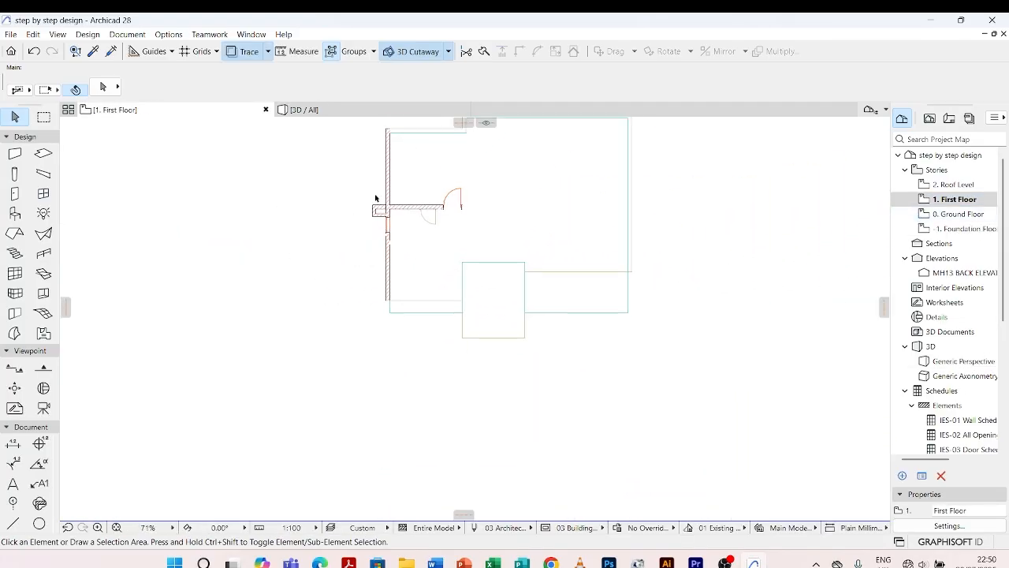
{"action": "left_click", "coordinate": [44, 154]}
{"action": "scroll", "coordinate": [544, 326], "scroll_direction": "up", "scroll_amount": 4}
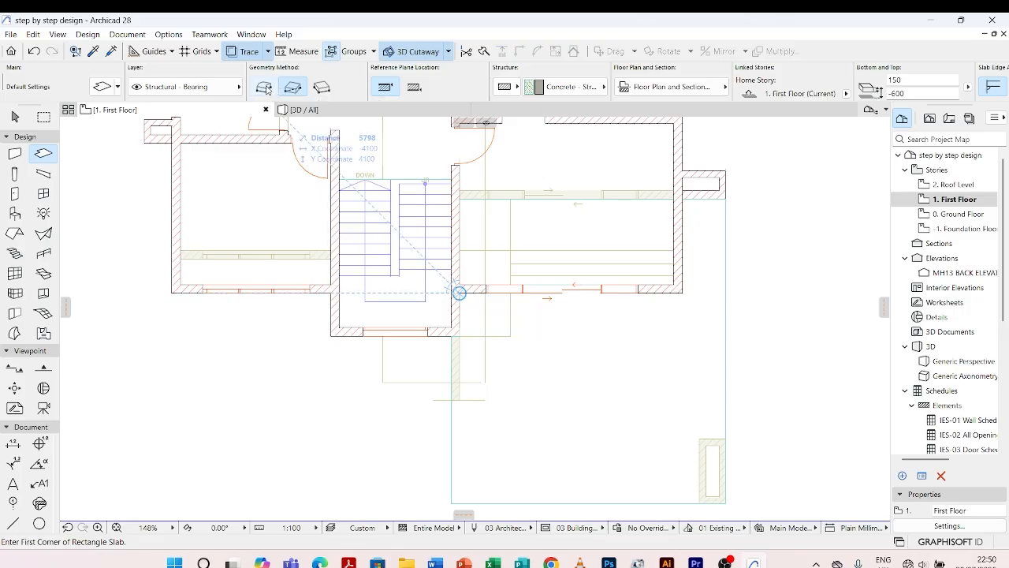
{"action": "left_click", "coordinate": [266, 89]}
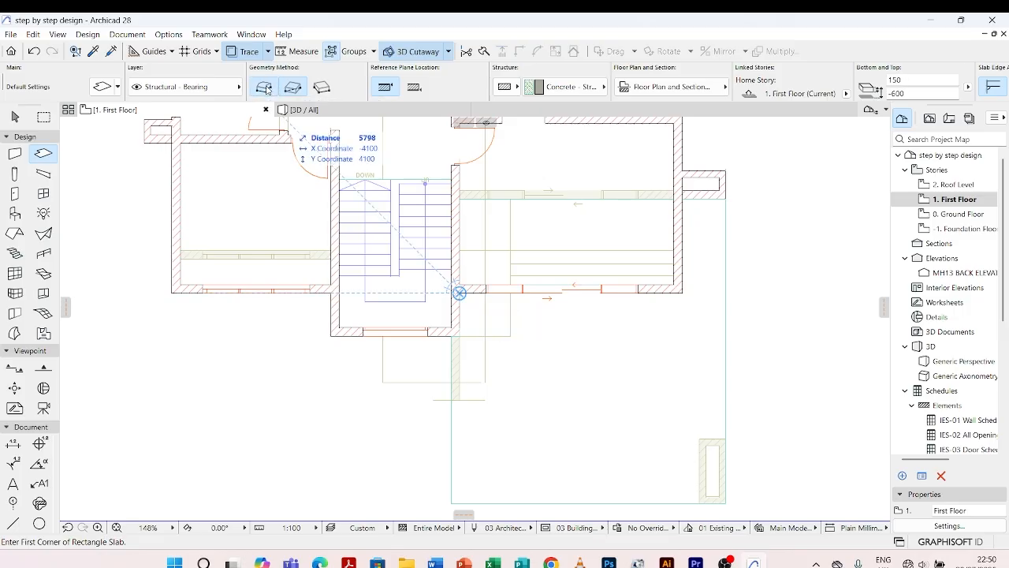
Try to outline a balcony roof slab from the stair wall corner along the room's outer walls to the side wall box's outer corner
{"action": "scroll", "coordinate": [461, 293], "scroll_direction": "up", "scroll_amount": 5}
{"action": "left_click", "coordinate": [404, 276]}
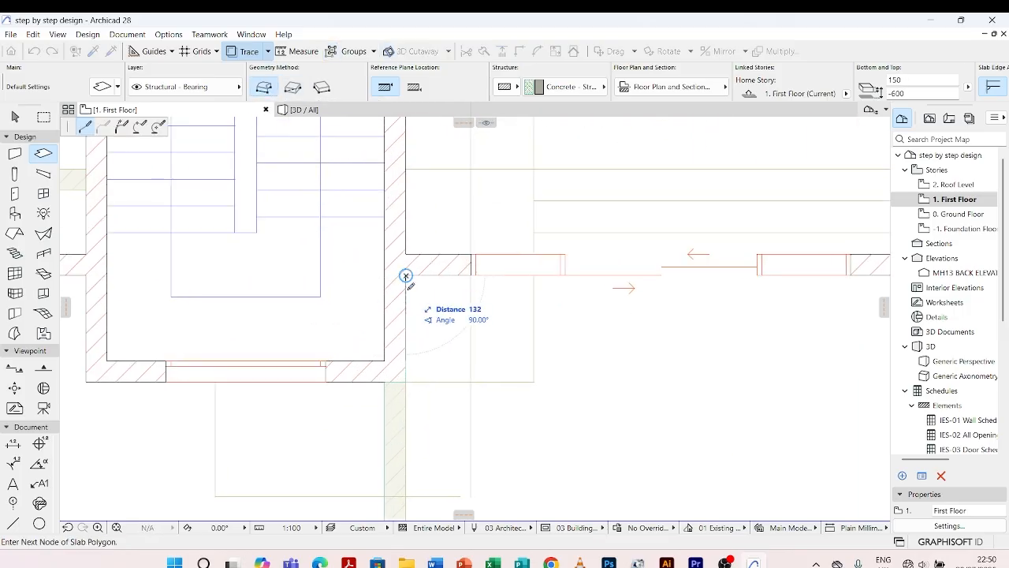
{"action": "scroll", "coordinate": [426, 370], "scroll_direction": "down", "scroll_amount": 3}
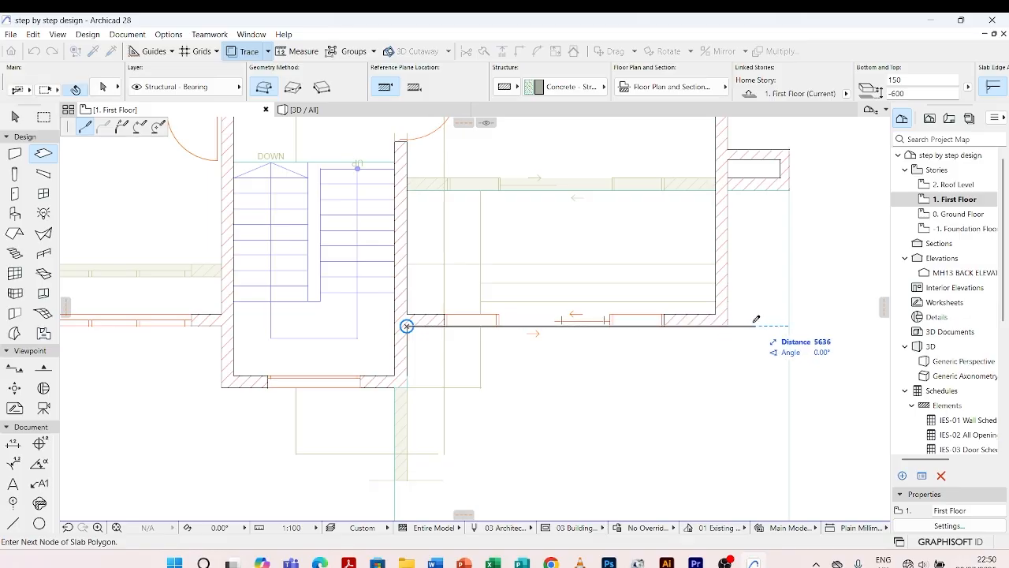
{"action": "scroll", "coordinate": [728, 318], "scroll_direction": "up", "scroll_amount": 5}
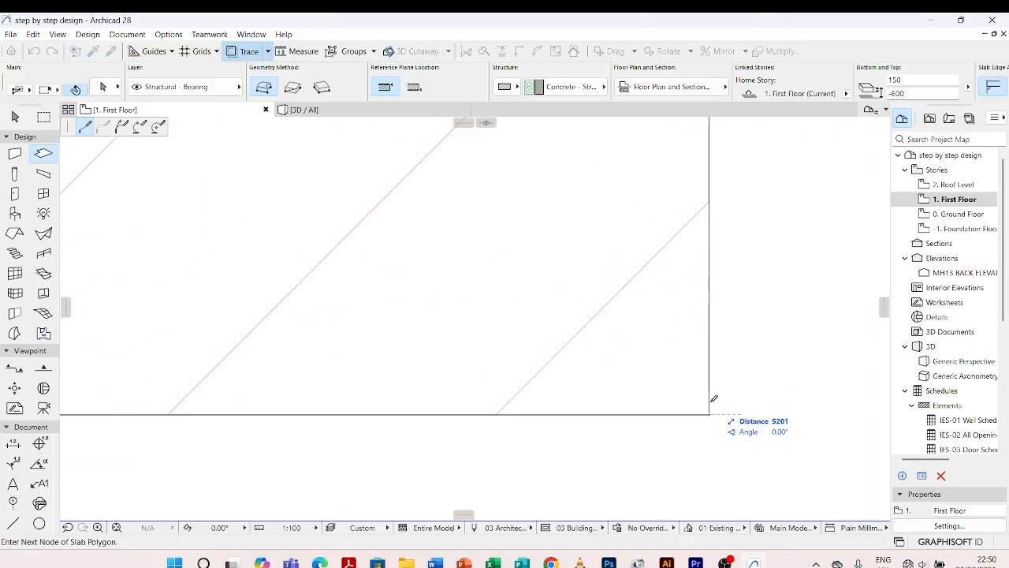
{"action": "scroll", "coordinate": [666, 365], "scroll_direction": "down", "scroll_amount": 4}
{"action": "scroll", "coordinate": [667, 303], "scroll_direction": "down", "scroll_amount": 6}
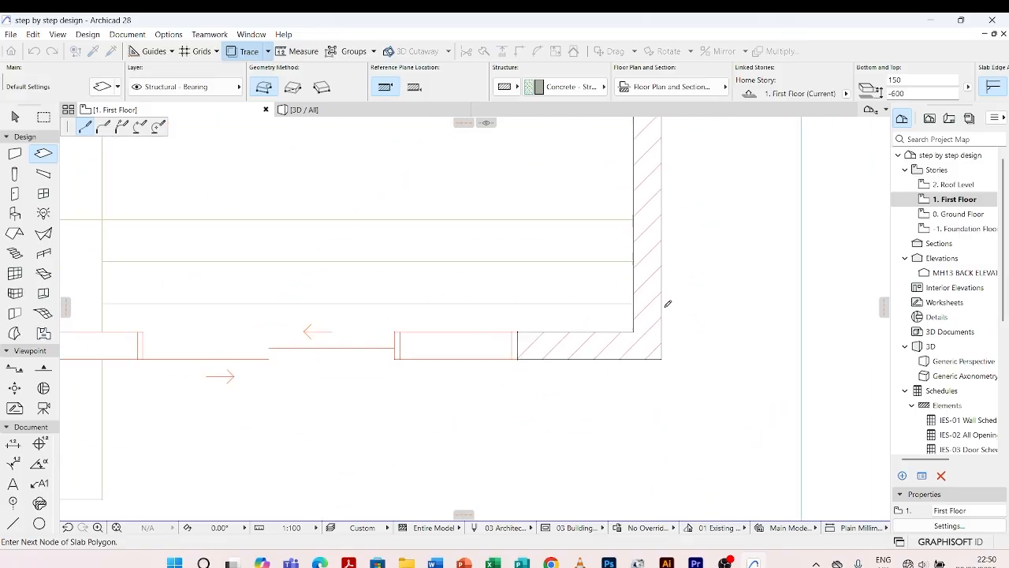
{"action": "scroll", "coordinate": [674, 199], "scroll_direction": "up", "scroll_amount": 2}
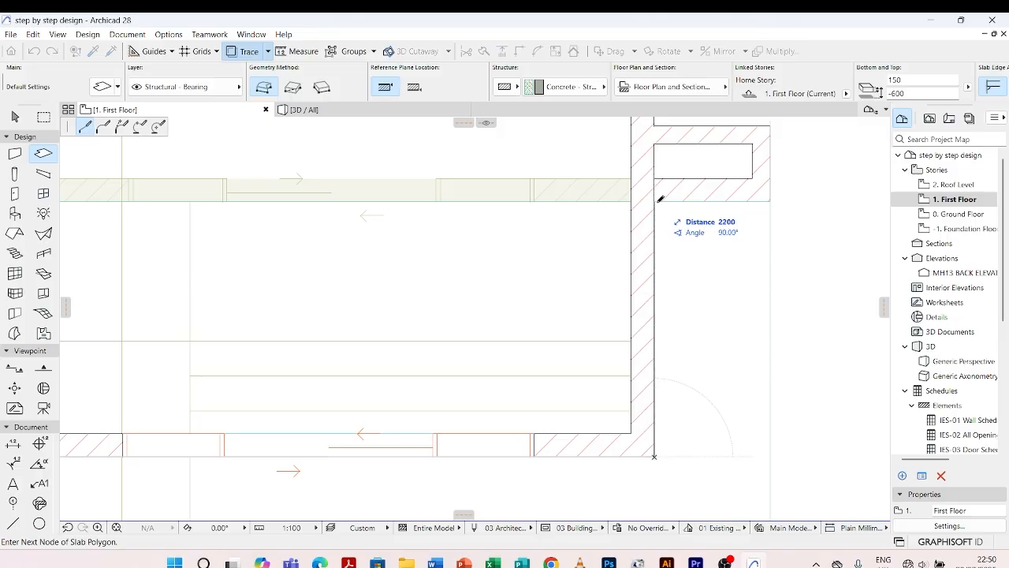
{"action": "left_click", "coordinate": [655, 201]}
{"action": "left_click", "coordinate": [770, 201]}
Try to close the slab outline level with the end of the traced ground floor wall, and check the slab in 3D
{"action": "scroll", "coordinate": [719, 205], "scroll_direction": "down", "scroll_amount": 1}
{"action": "scroll", "coordinate": [733, 252], "scroll_direction": "down", "scroll_amount": 4}
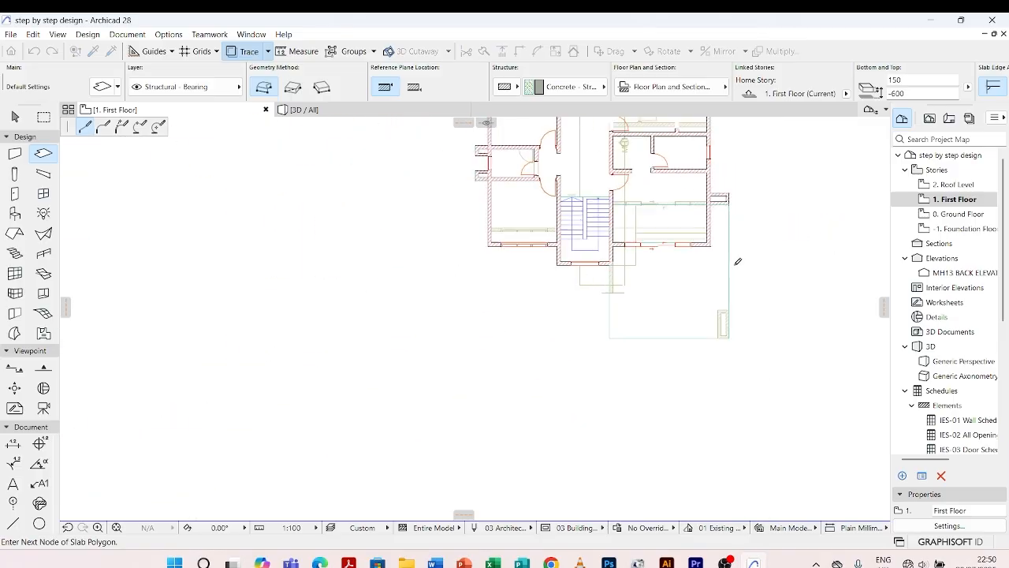
{"action": "scroll", "coordinate": [659, 306], "scroll_direction": "up", "scroll_amount": 2}
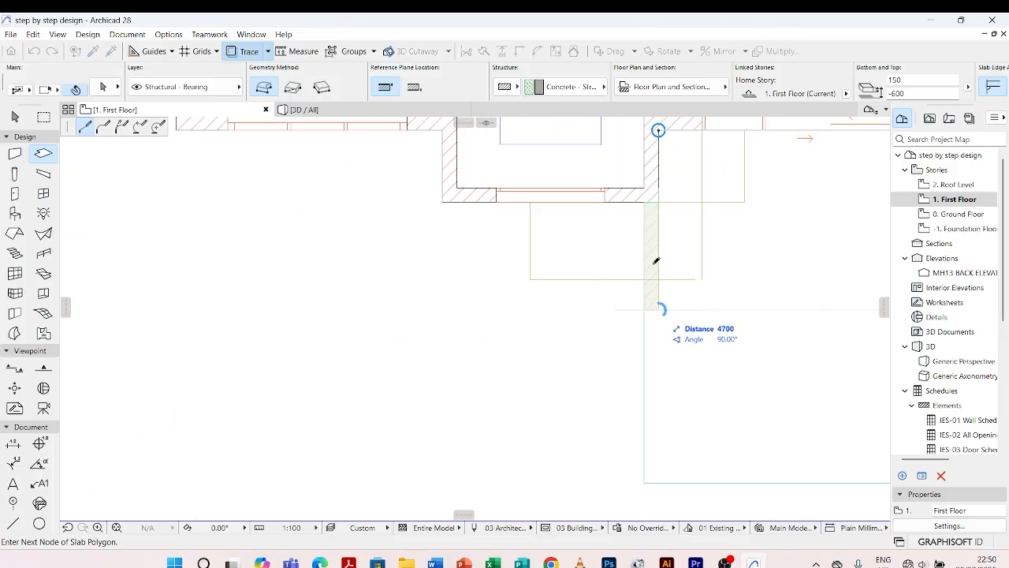
{"action": "left_click", "coordinate": [658, 310], "text": "shift"}
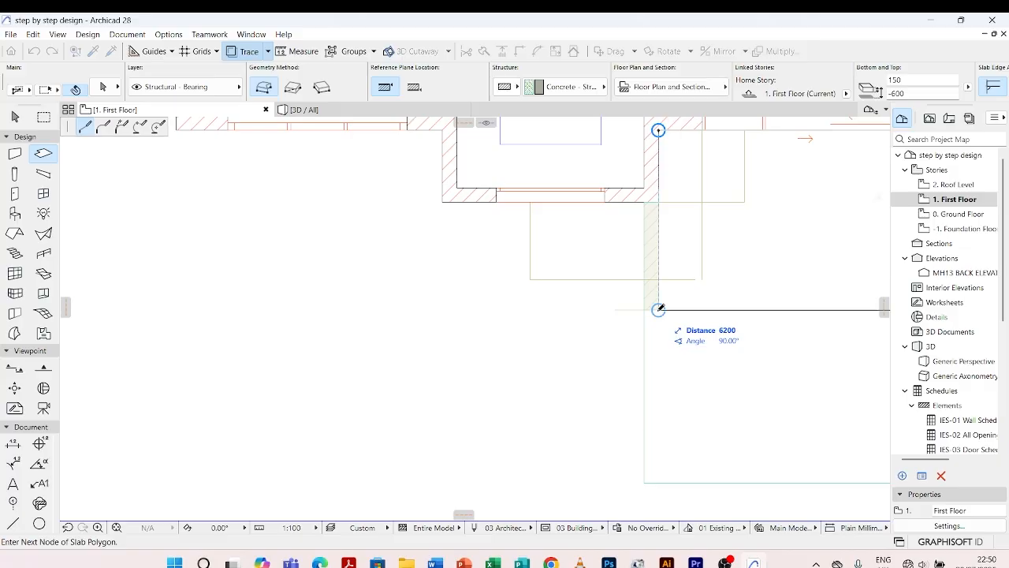
{"action": "double_click", "coordinate": [659, 310]}
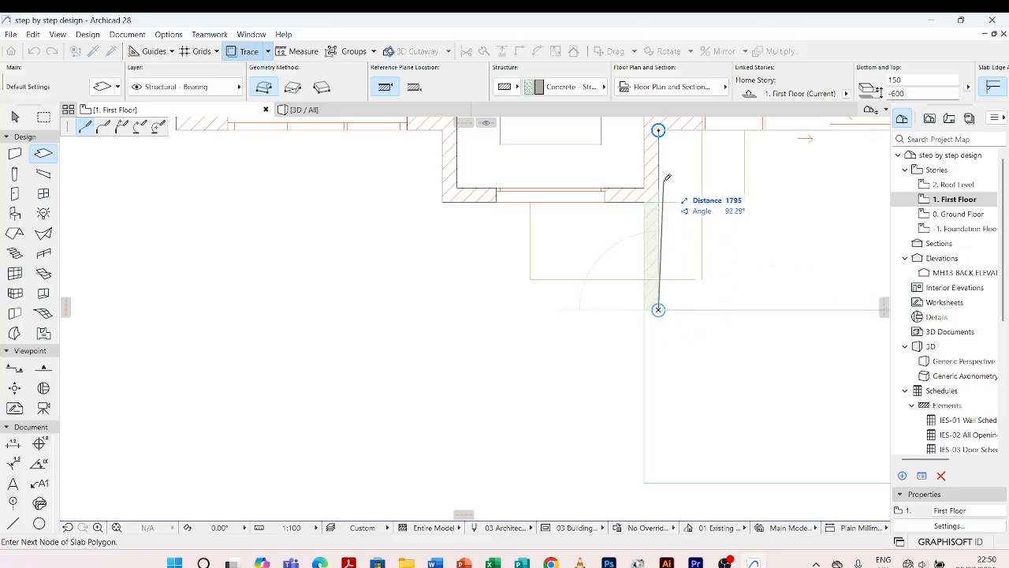
{"action": "left_click", "coordinate": [658, 130]}
{"action": "scroll", "coordinate": [599, 213], "scroll_direction": "down", "scroll_amount": 5}
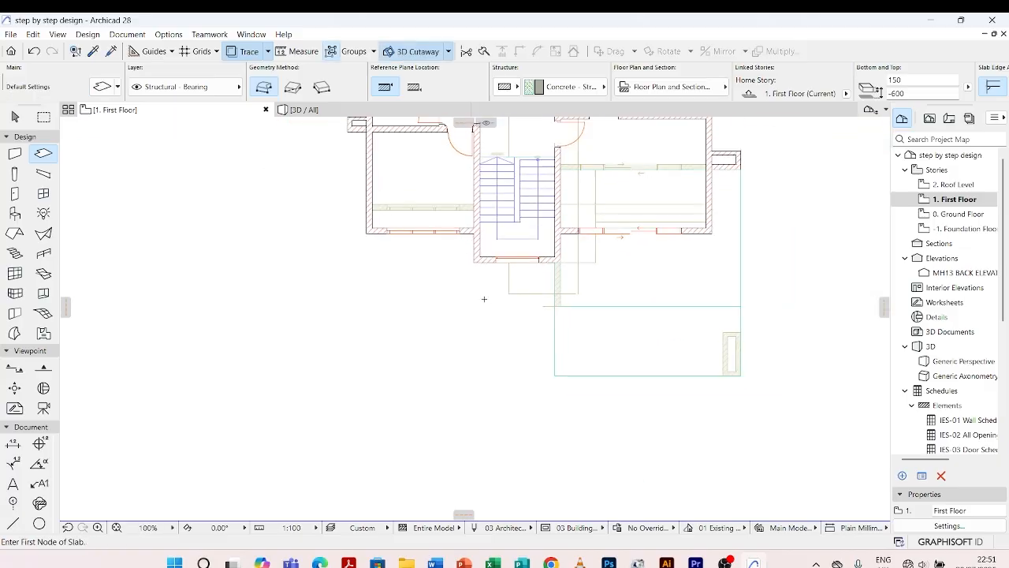
{"action": "left_click", "coordinate": [339, 114]}
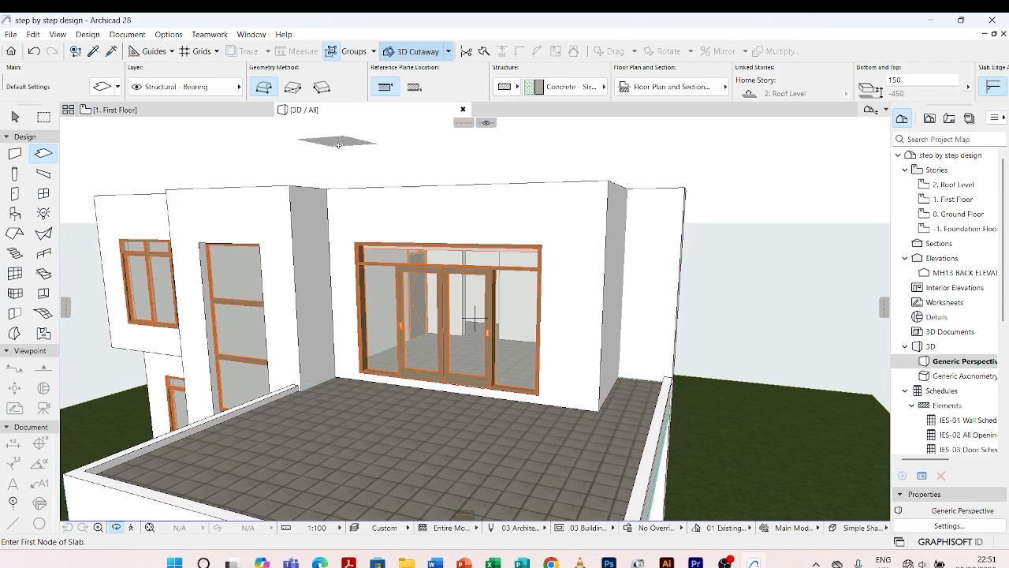
{"action": "scroll", "coordinate": [413, 203], "scroll_direction": "down", "scroll_amount": 5}
{"action": "middle_click_drag", "start_coordinate": [346, 419], "coordinate": [418, 414], "text": "shift"}
{"action": "scroll", "coordinate": [461, 183], "scroll_direction": "up", "scroll_amount": 2}
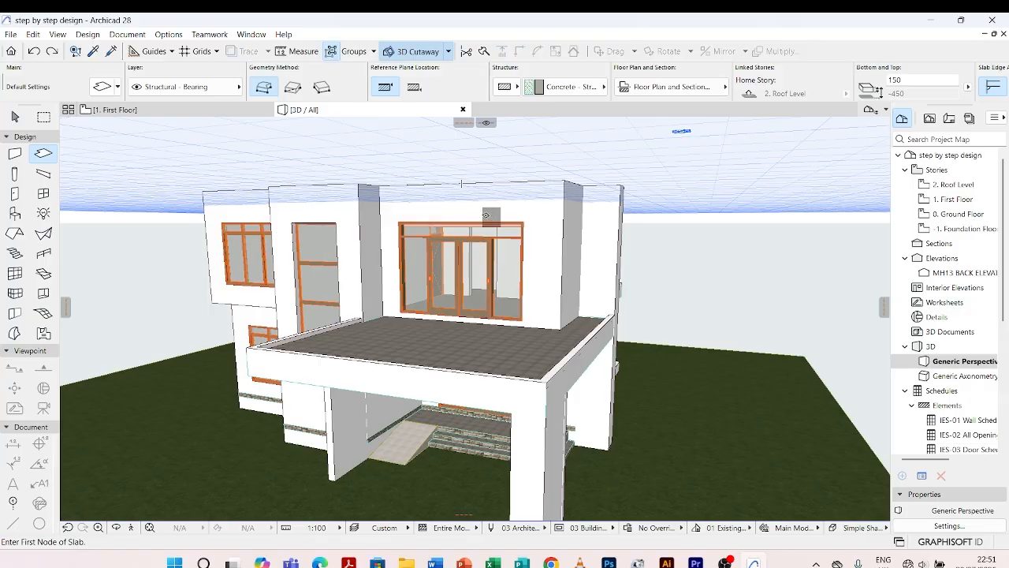
Return to the First Floor plan and set the default slab thickness to 400 mm and its offset to the home story to 3000 mm
{"action": "mouse_move", "coordinate": [223, 111]}
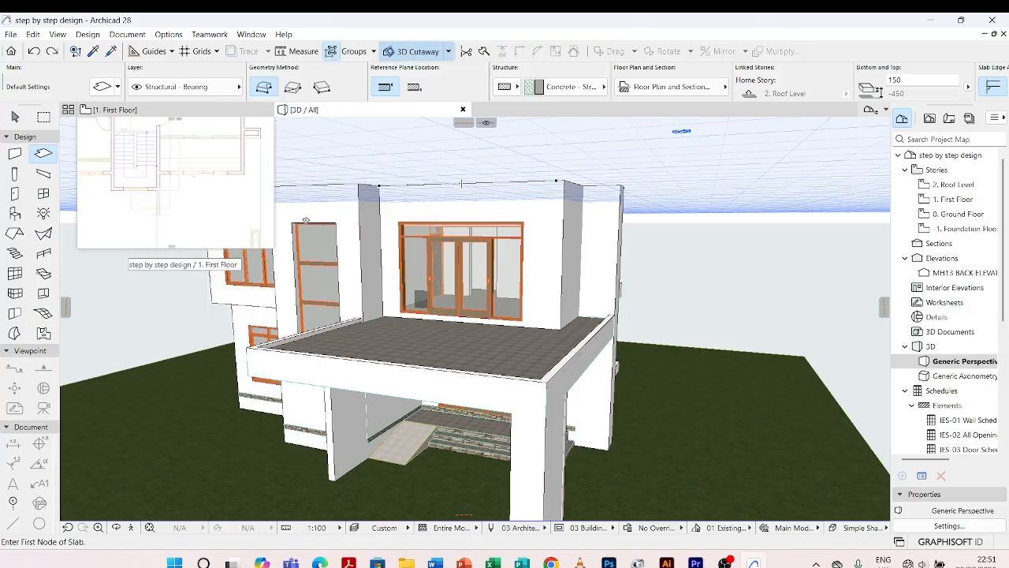
{"action": "left_click", "coordinate": [223, 111]}
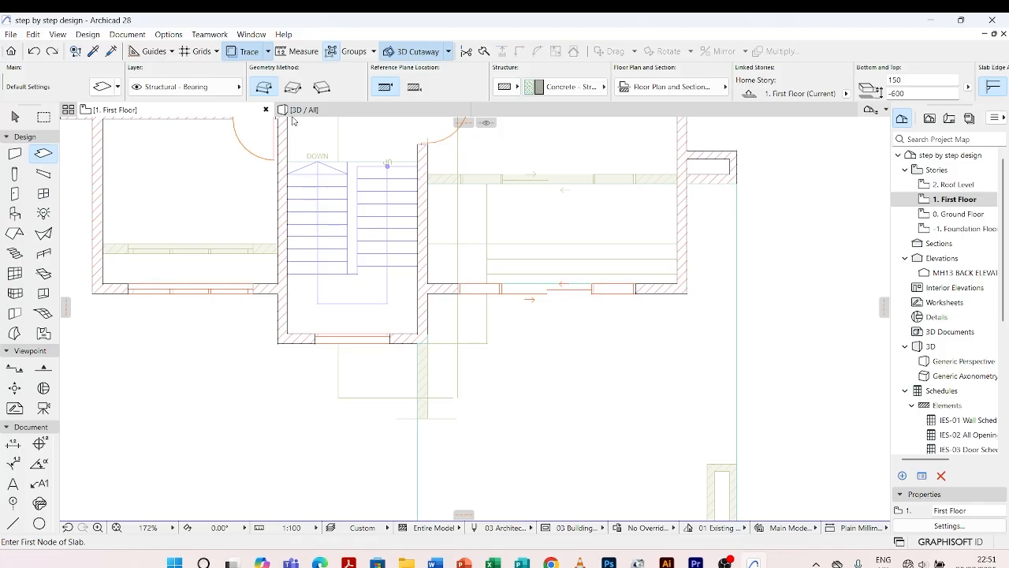
{"action": "left_click", "coordinate": [933, 91]}
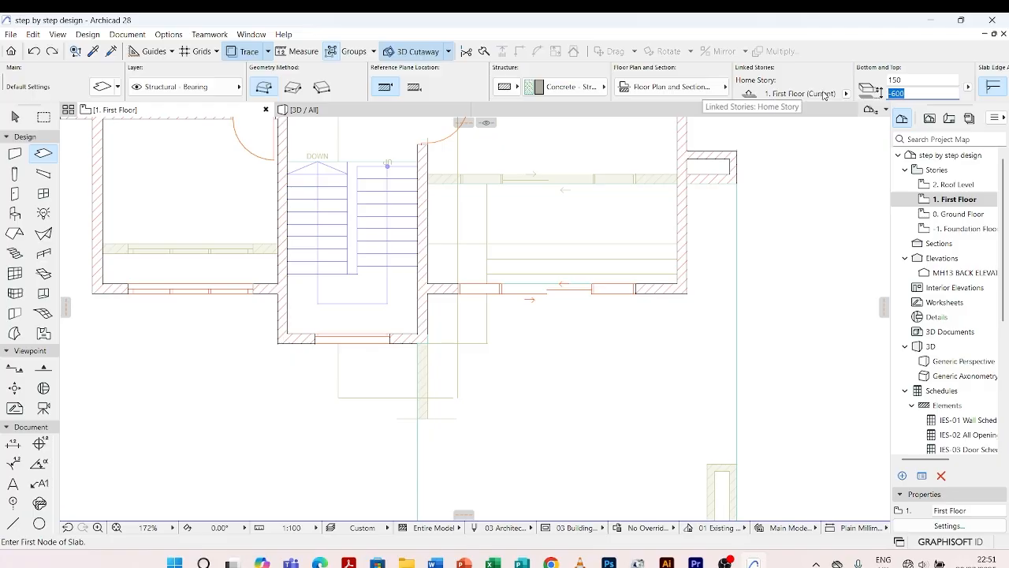
{"action": "type", "text": "3000"}
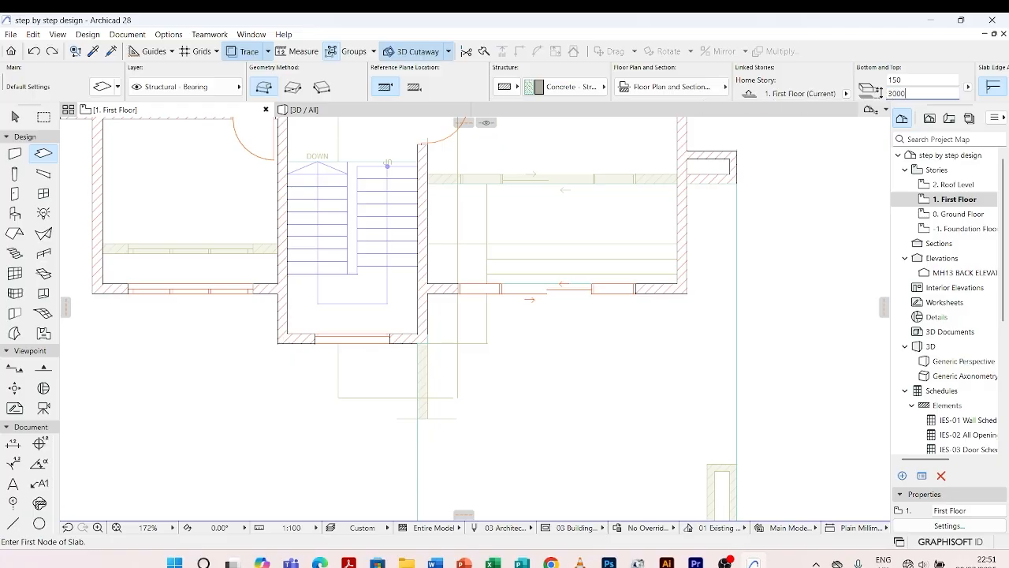
{"action": "left_click", "coordinate": [908, 79]}
{"action": "type", "text": "400"}
Outline the new slab from the stair wall corner along the room's outer walls to the outer corner of the side wall box
{"action": "scroll", "coordinate": [419, 283], "scroll_direction": "up", "scroll_amount": 4}
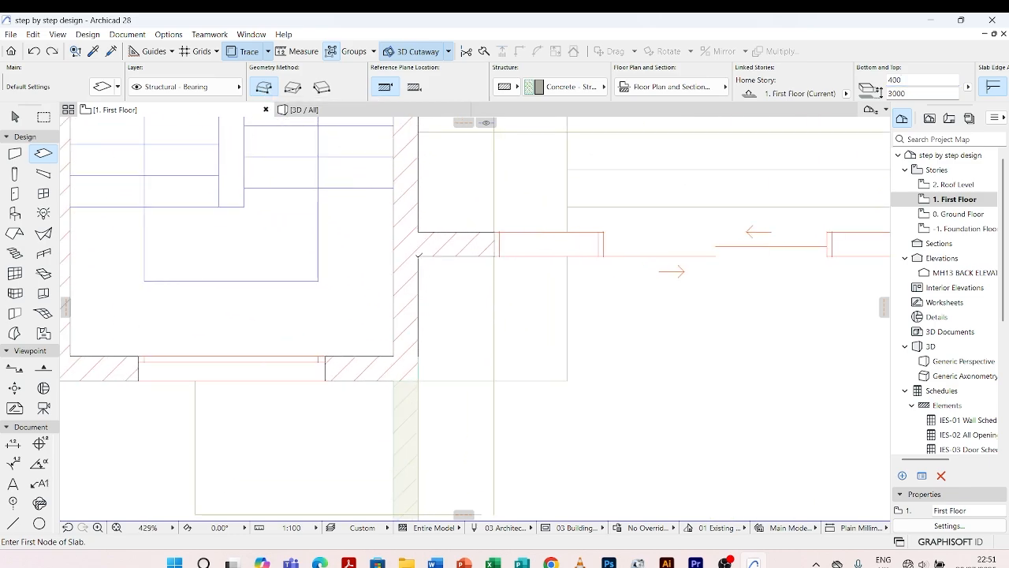
{"action": "left_click", "coordinate": [418, 255]}
{"action": "scroll", "coordinate": [339, 309], "scroll_direction": "down", "scroll_amount": 4}
{"action": "scroll", "coordinate": [578, 286], "scroll_direction": "up", "scroll_amount": 6}
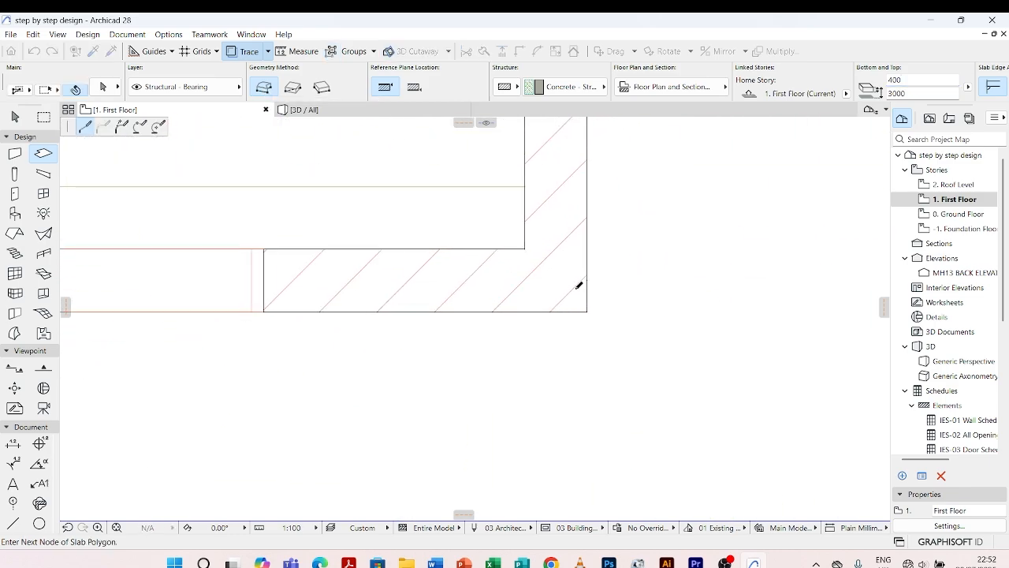
{"action": "left_click", "coordinate": [587, 310]}
{"action": "scroll", "coordinate": [586, 311], "scroll_direction": "down", "scroll_amount": 4}
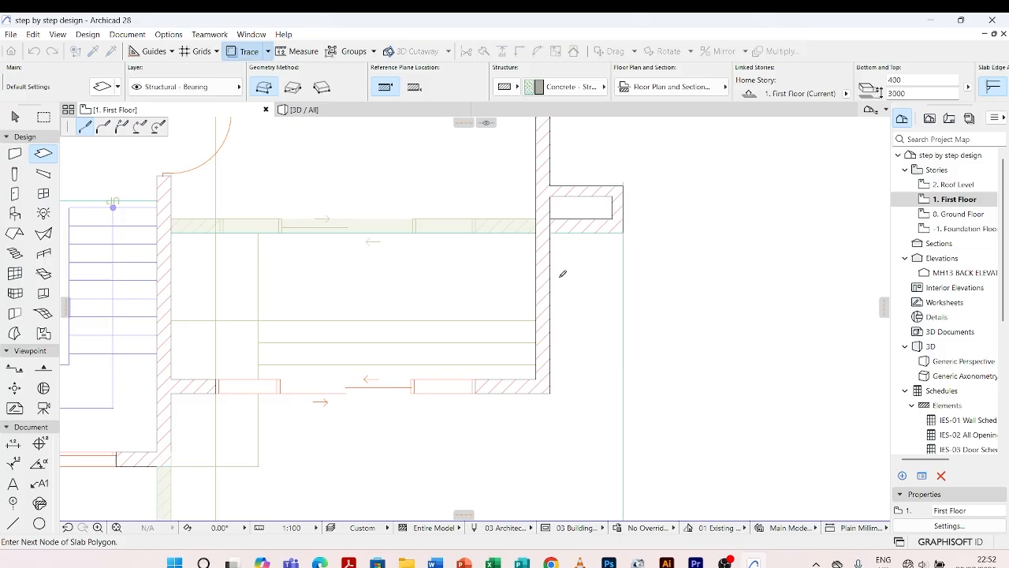
{"action": "left_click", "coordinate": [551, 232]}
{"action": "left_click", "coordinate": [623, 232]}
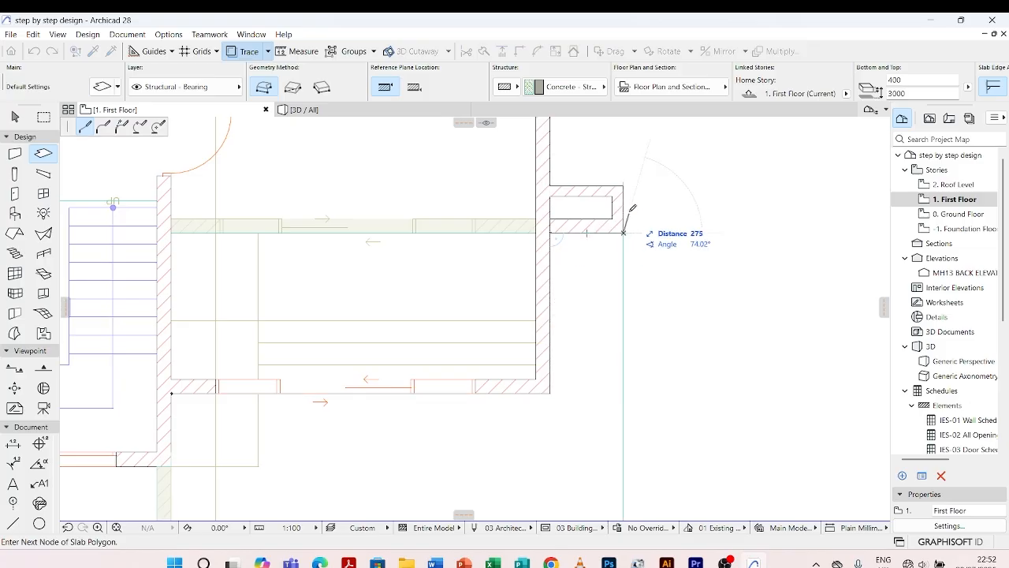
Close the slab outline 2500 mm in front of the balcony door wall, back at the stair wall corner, and view it in 3D
{"action": "scroll", "coordinate": [504, 304], "scroll_direction": "down", "scroll_amount": 4}
{"action": "scroll", "coordinate": [504, 306], "scroll_direction": "up", "scroll_amount": 5}
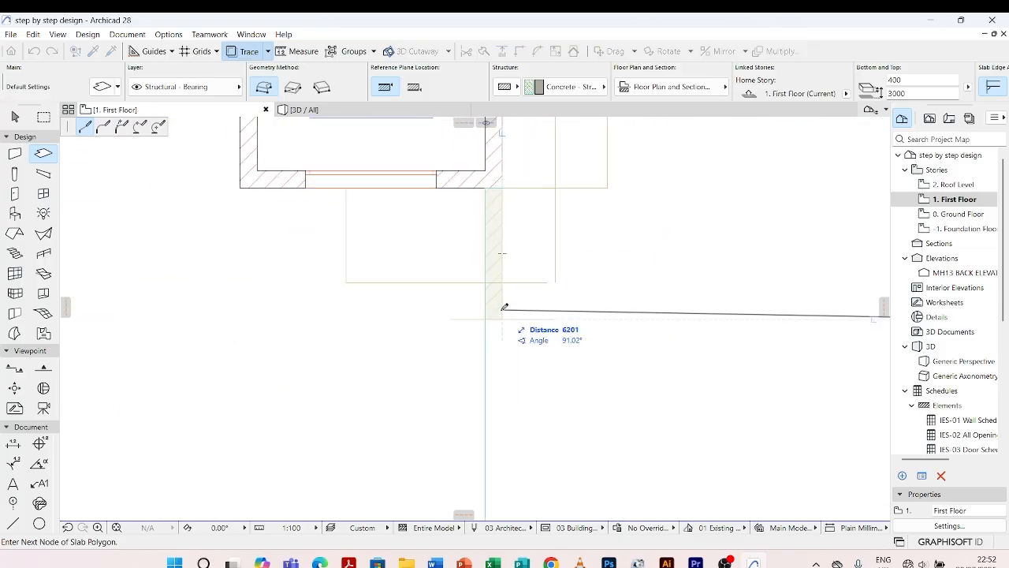
{"action": "left_click", "coordinate": [500, 315]}
{"action": "scroll", "coordinate": [500, 256], "scroll_direction": "down", "scroll_amount": 3}
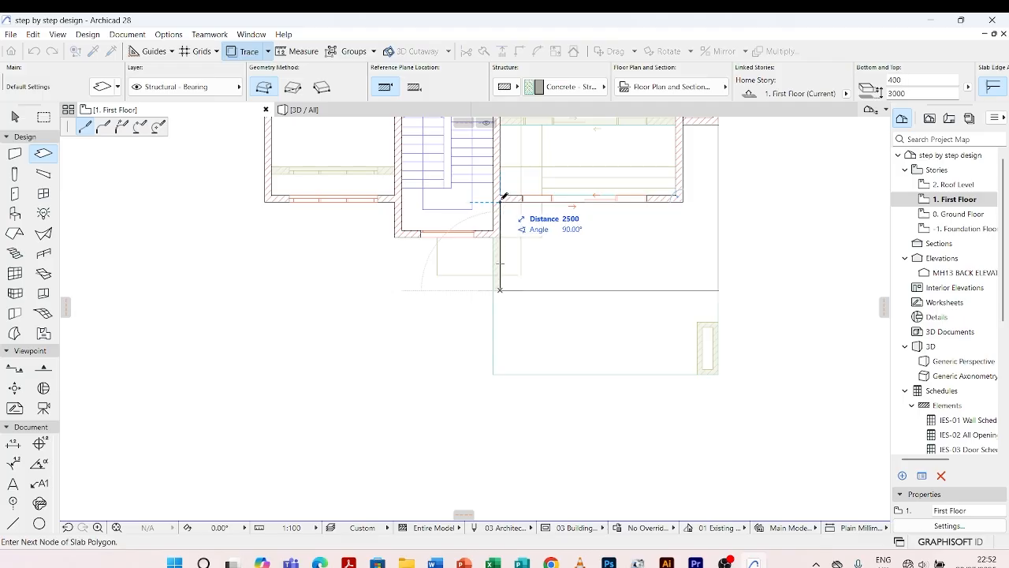
{"action": "left_click", "coordinate": [504, 195]}
{"action": "left_click", "coordinate": [331, 109]}
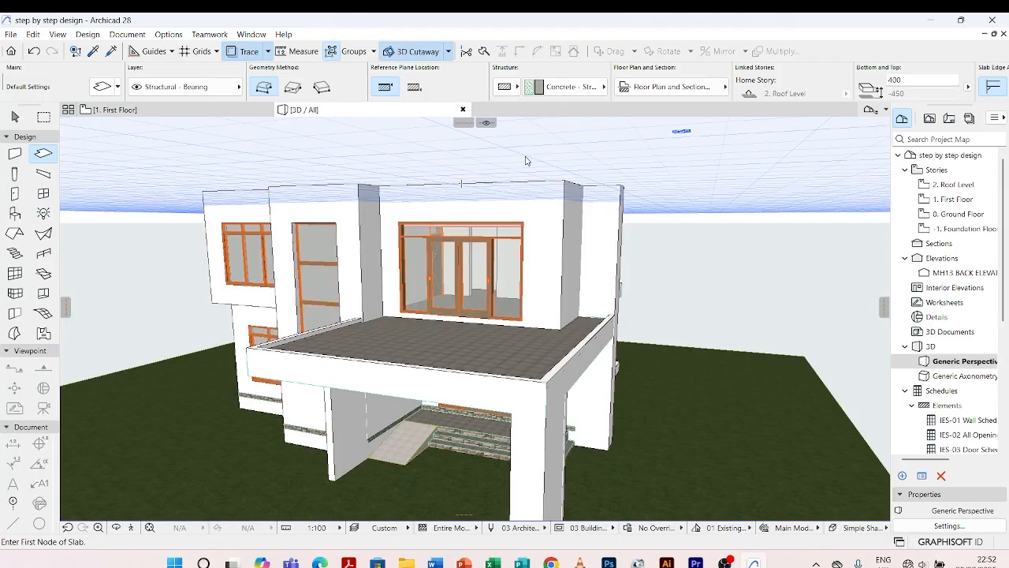
Check the new balcony roof slab from above in 3D, and open the Roof Level plan at the balcony area
{"action": "key", "text": "Escape"}
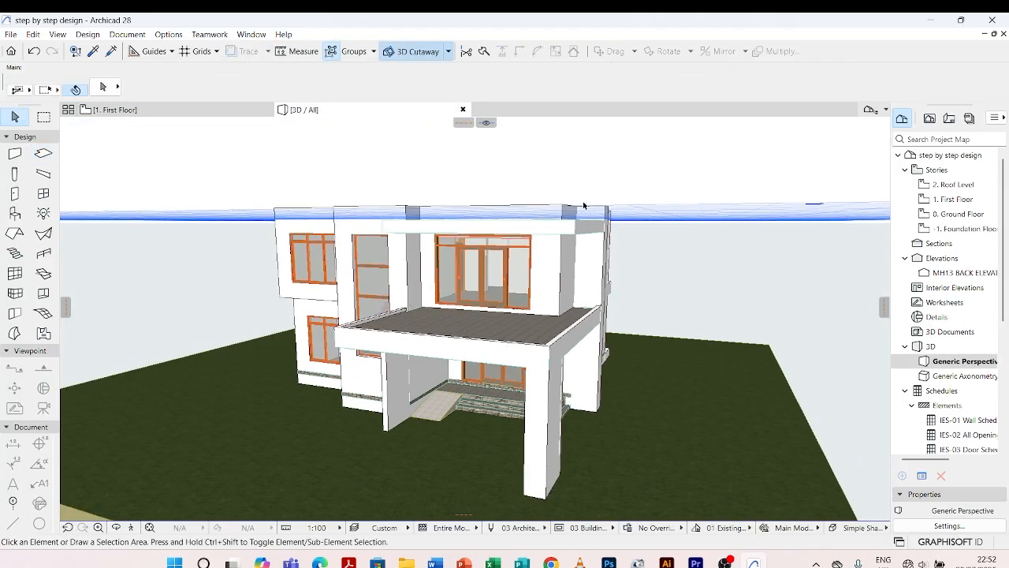
{"action": "middle_click_drag", "start_coordinate": [577, 205], "coordinate": [577, 205], "text": "shift"}
{"action": "mouse_move", "coordinate": [498, 233]}
{"action": "middle_mouse_down", "text": "shift"}
{"action": "mouse_move", "coordinate": [595, 280]}
{"action": "mouse_move", "coordinate": [411, 293]}
{"action": "mouse_move", "coordinate": [600, 308]}
{"action": "middle_mouse_up", "text": "shift"}
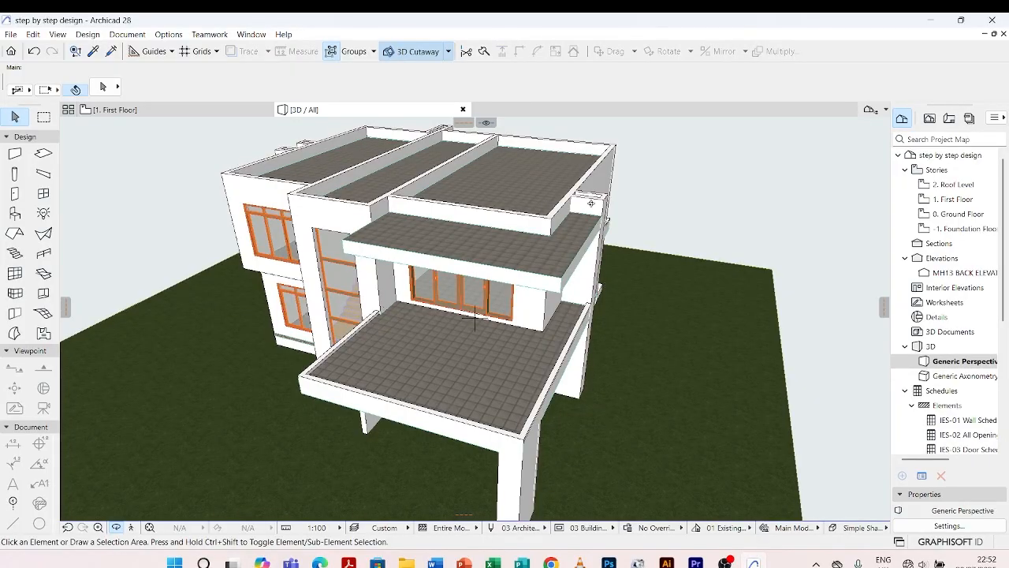
{"action": "middle_click_drag", "start_coordinate": [591, 200], "coordinate": [314, 135], "text": "shift"}
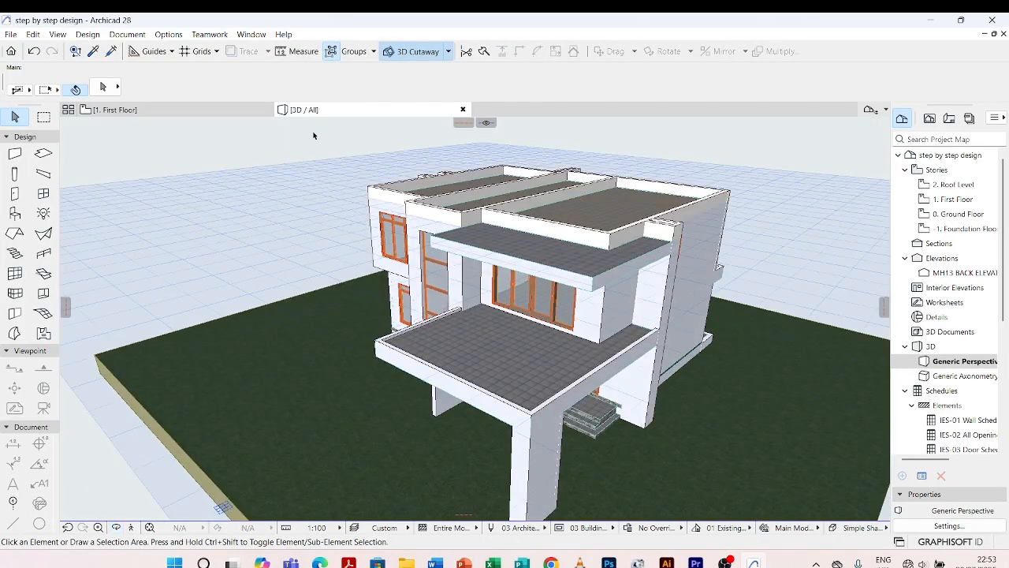
{"action": "double_click", "coordinate": [949, 185]}
{"action": "scroll", "coordinate": [597, 289], "scroll_direction": "down", "scroll_amount": 3}
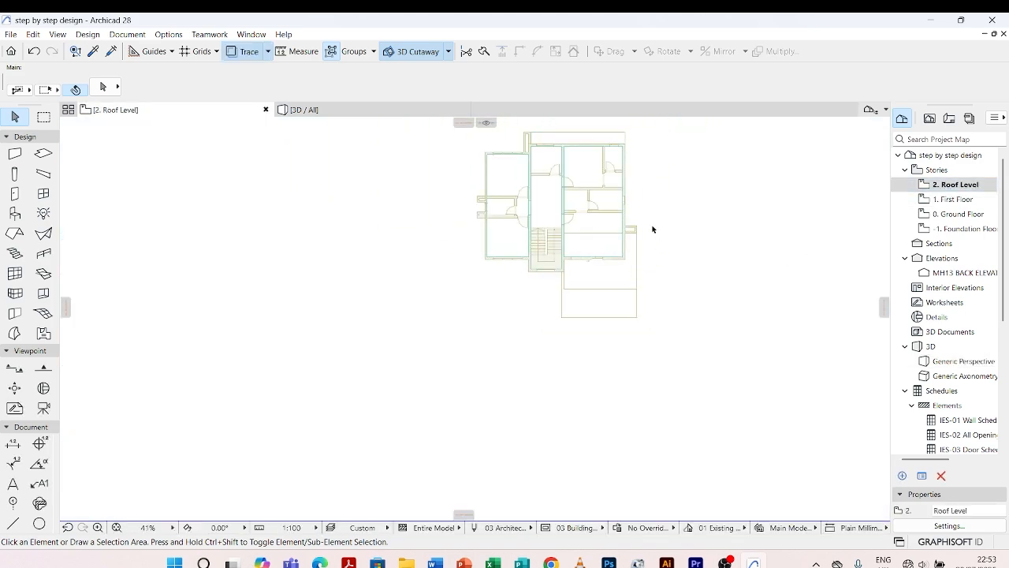
{"action": "scroll", "coordinate": [653, 229], "scroll_direction": "up", "scroll_amount": 5}
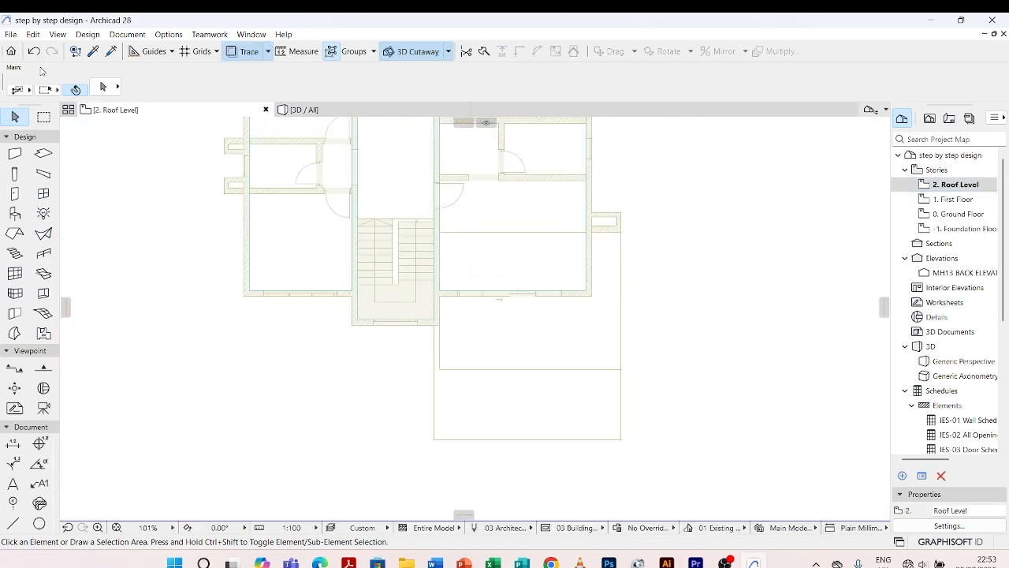
Set the default wall height to 100 mm and the reference line location to Outside Face
{"action": "left_click", "coordinate": [19, 157]}
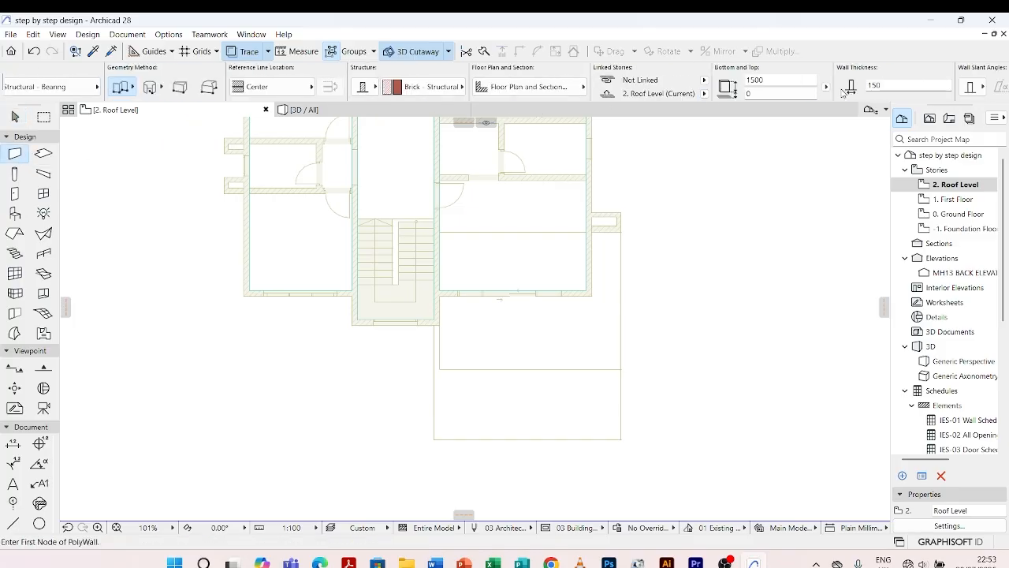
{"action": "left_click", "coordinate": [788, 83]}
{"action": "type", "text": "10"}
{"action": "left_click", "coordinate": [300, 86]}
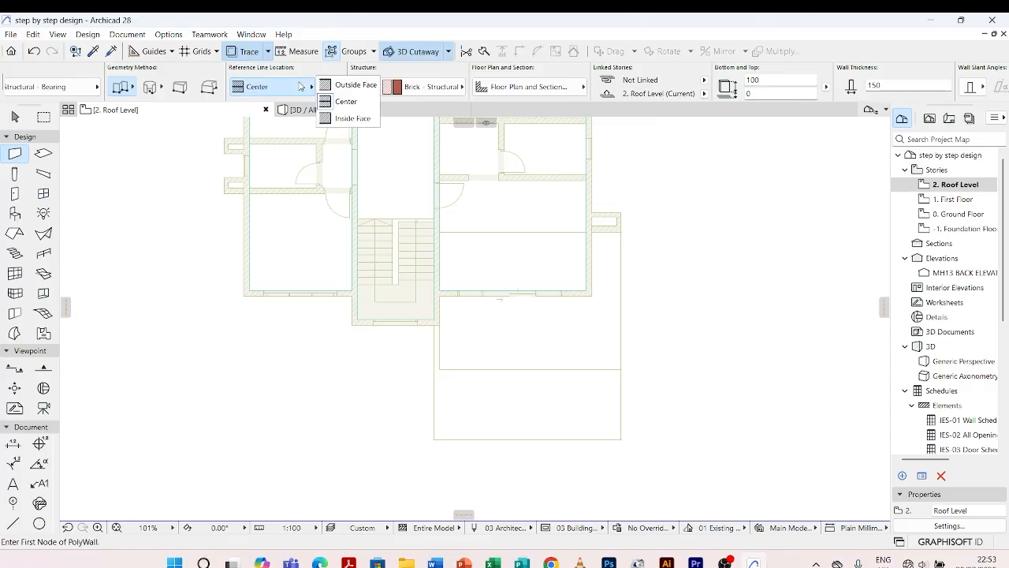
{"action": "left_click", "coordinate": [342, 85]}
Draw the parapet wall from the side wall box corner along the slab's side and front edges, returning to the stair wall
{"action": "scroll", "coordinate": [605, 239], "scroll_direction": "up", "scroll_amount": 4}
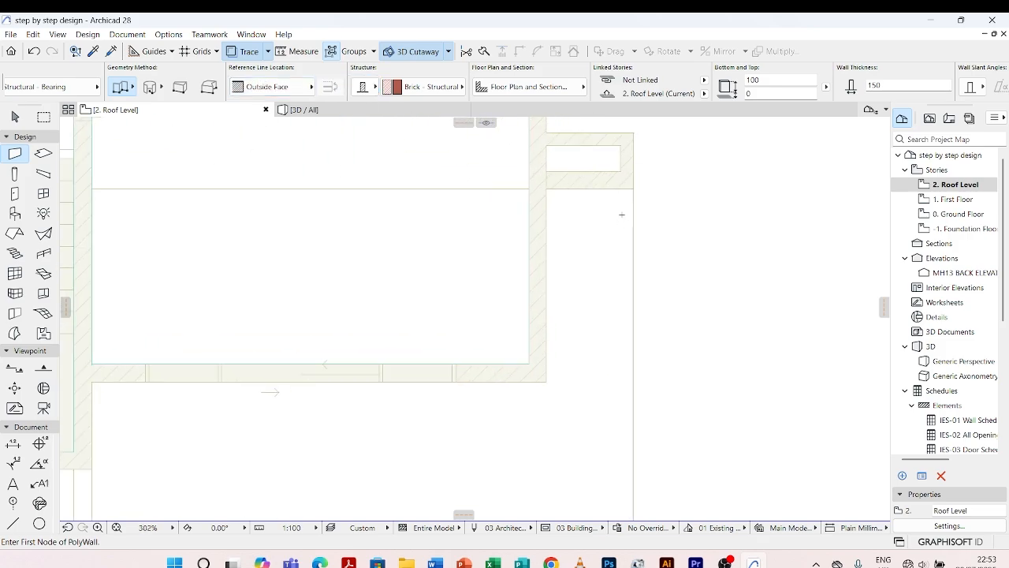
{"action": "left_click", "coordinate": [634, 188]}
{"action": "scroll", "coordinate": [622, 195], "scroll_direction": "down", "scroll_amount": 3}
{"action": "scroll", "coordinate": [623, 434], "scroll_direction": "up", "scroll_amount": 3}
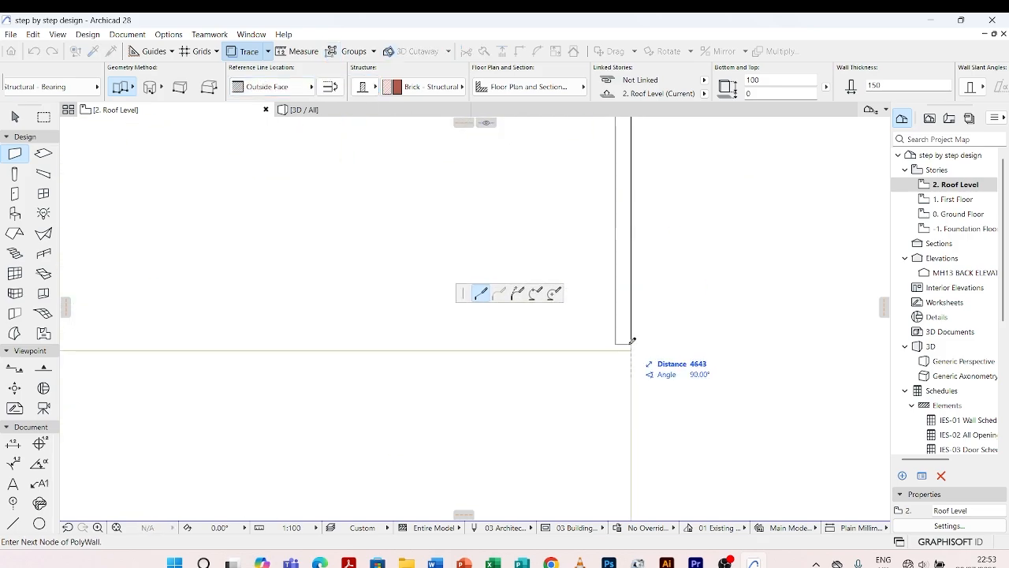
{"action": "left_click", "coordinate": [632, 344]}
{"action": "scroll", "coordinate": [512, 331], "scroll_direction": "down", "scroll_amount": 3}
{"action": "scroll", "coordinate": [350, 326], "scroll_direction": "up", "scroll_amount": 3}
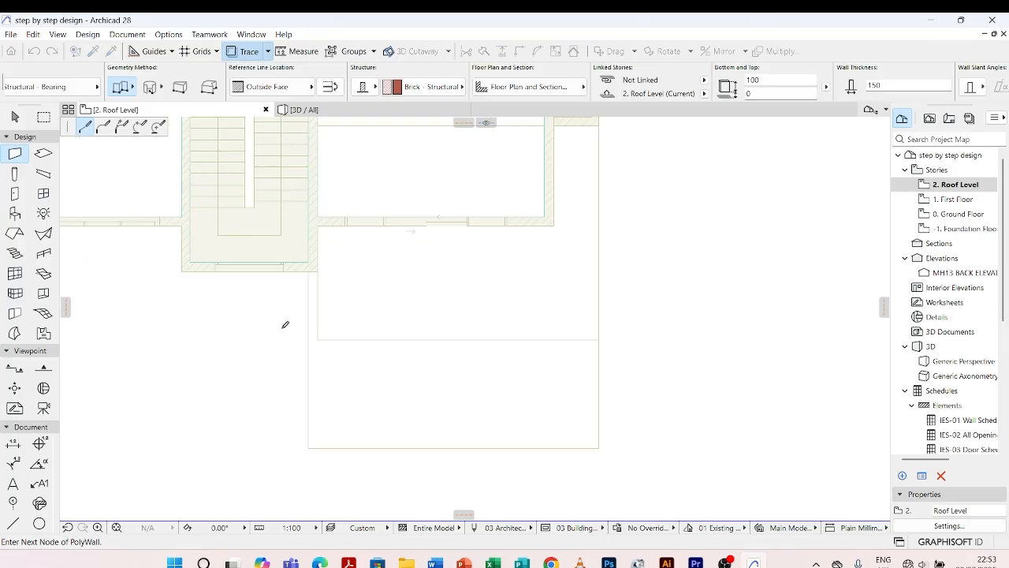
{"action": "left_click", "coordinate": [366, 351]}
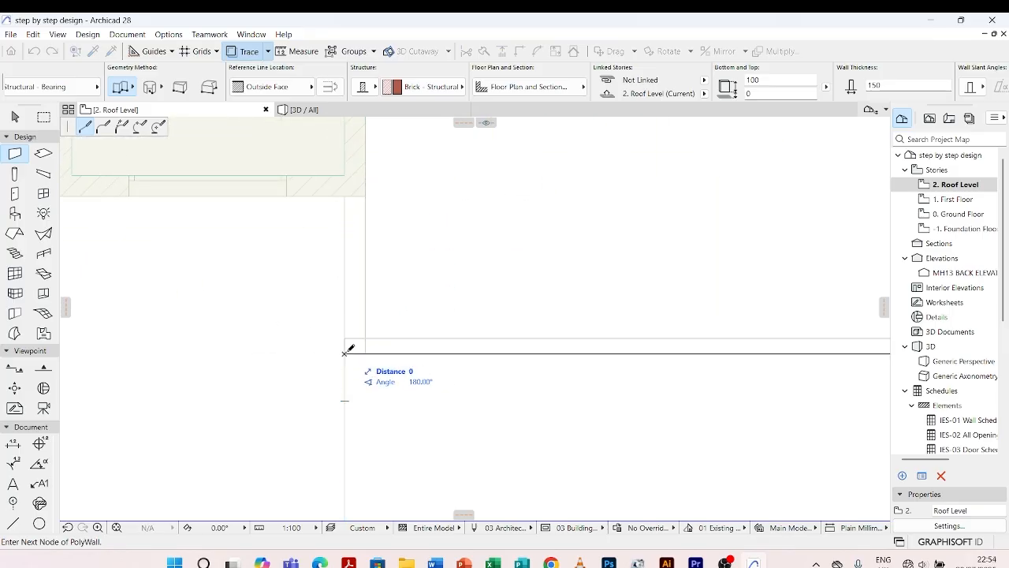
{"action": "double_click", "coordinate": [348, 195]}
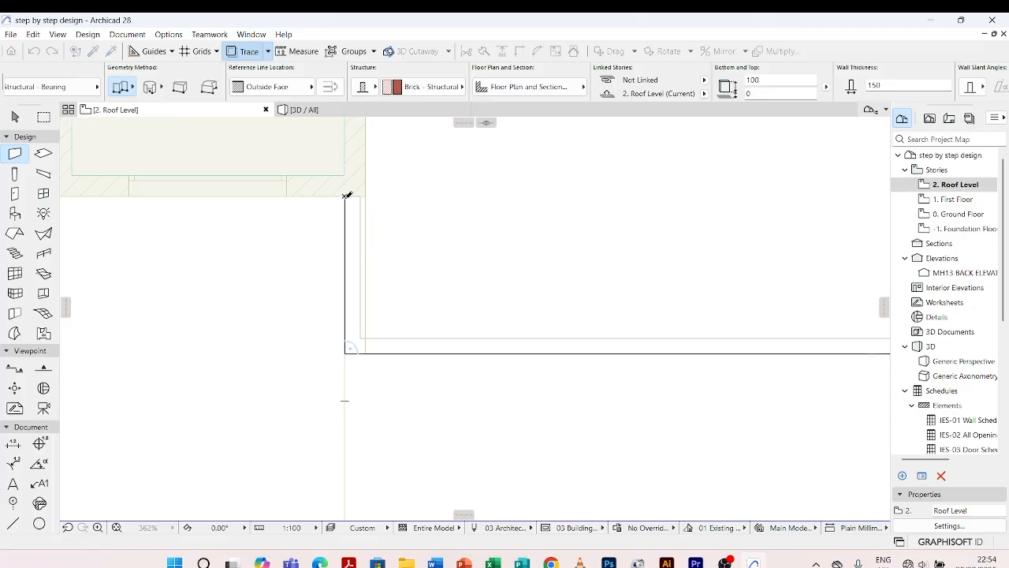
In 3D, lower the parapet wall on the wall box side so its base corner meets the slab's front top corner
{"action": "key", "text": "F3"}
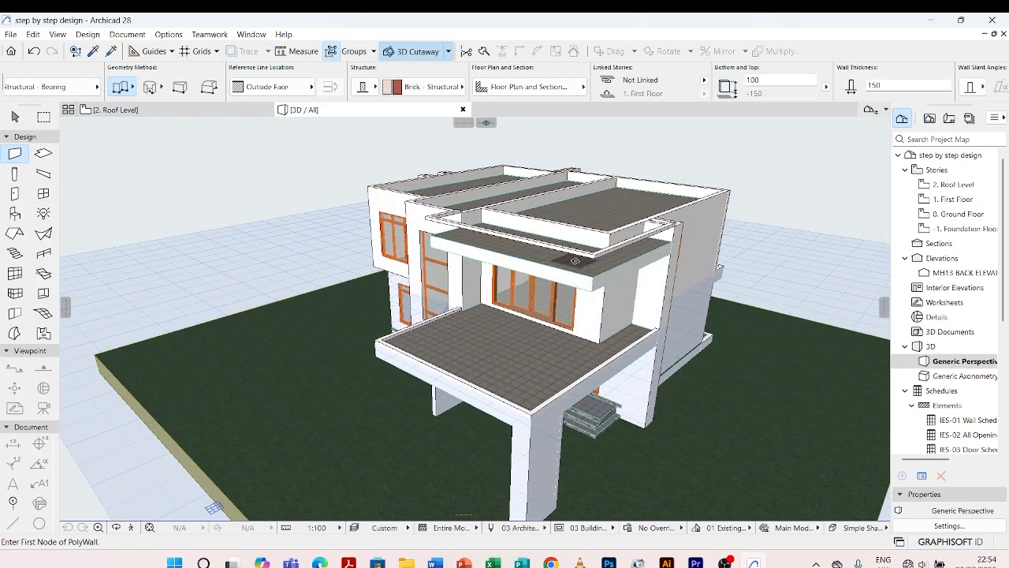
{"action": "scroll", "coordinate": [630, 246], "scroll_direction": "up", "scroll_amount": 3}
{"action": "key", "text": "Escape"}
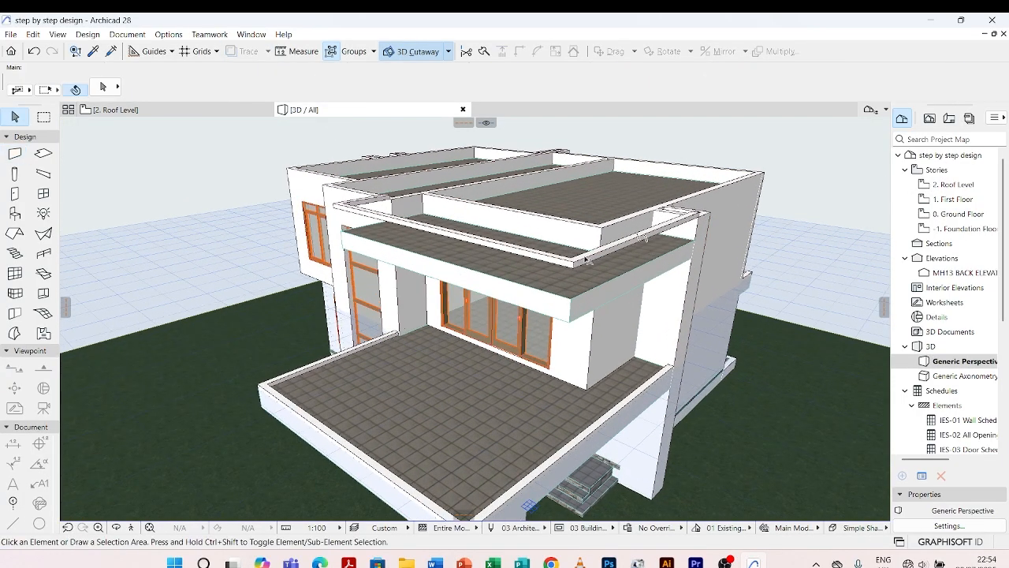
{"action": "left_click", "coordinate": [586, 261]}
{"action": "scroll", "coordinate": [576, 260], "scroll_direction": "up", "scroll_amount": 2}
{"action": "key", "text": "ctrl+d"}
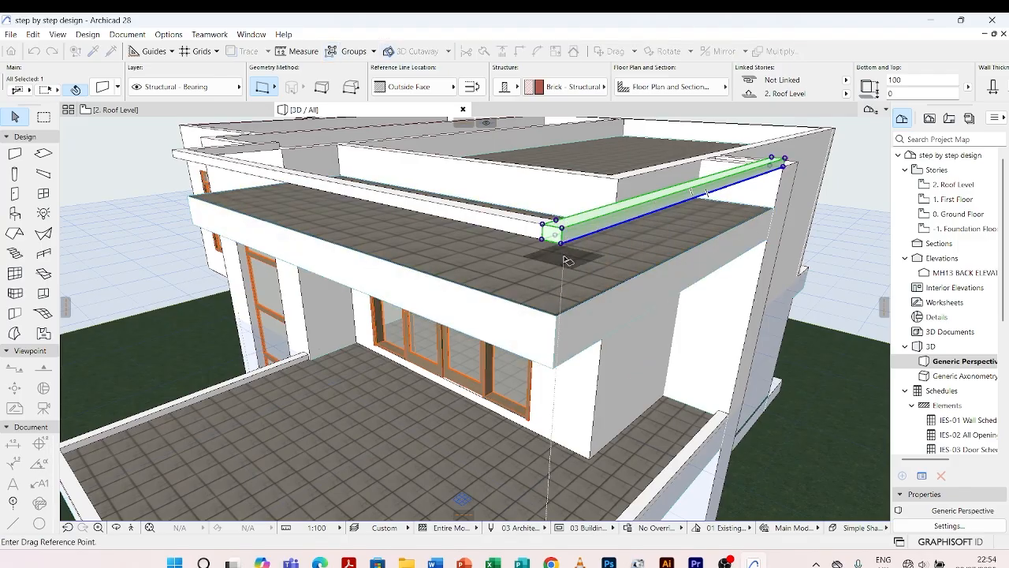
{"action": "left_click", "coordinate": [563, 246]}
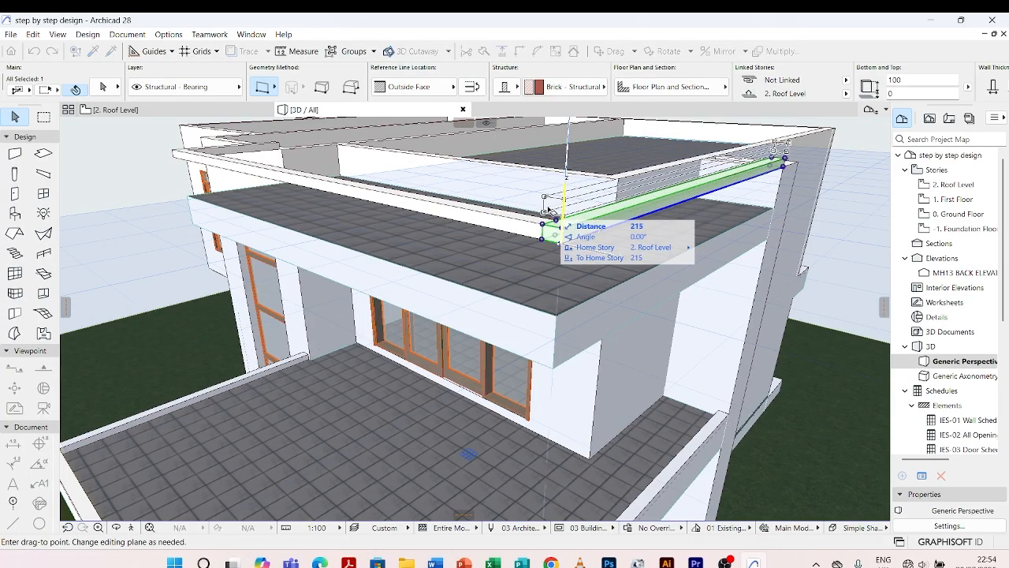
{"action": "scroll", "coordinate": [558, 313], "scroll_direction": "up", "scroll_amount": 3}
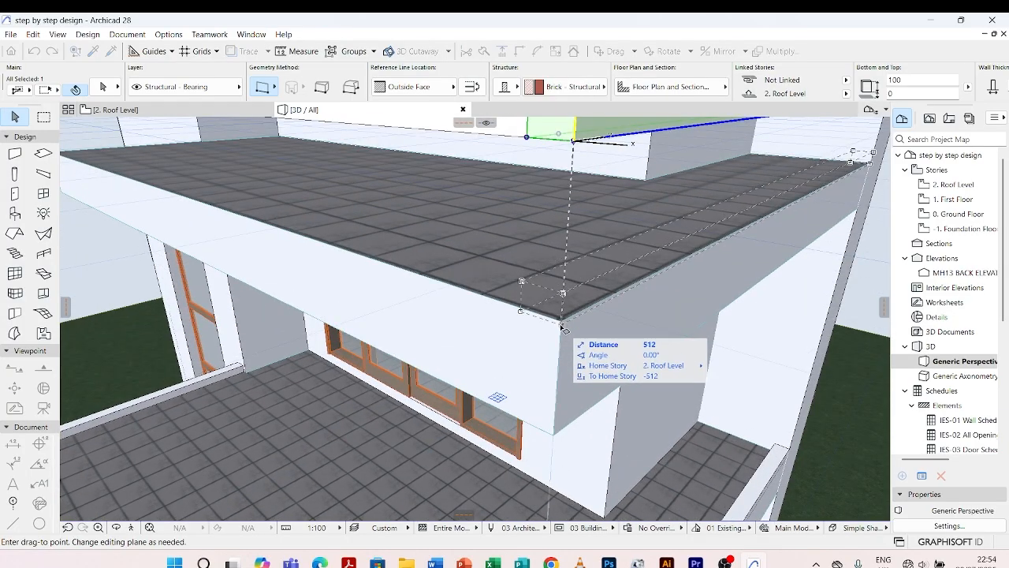
{"action": "left_click", "coordinate": [561, 320]}
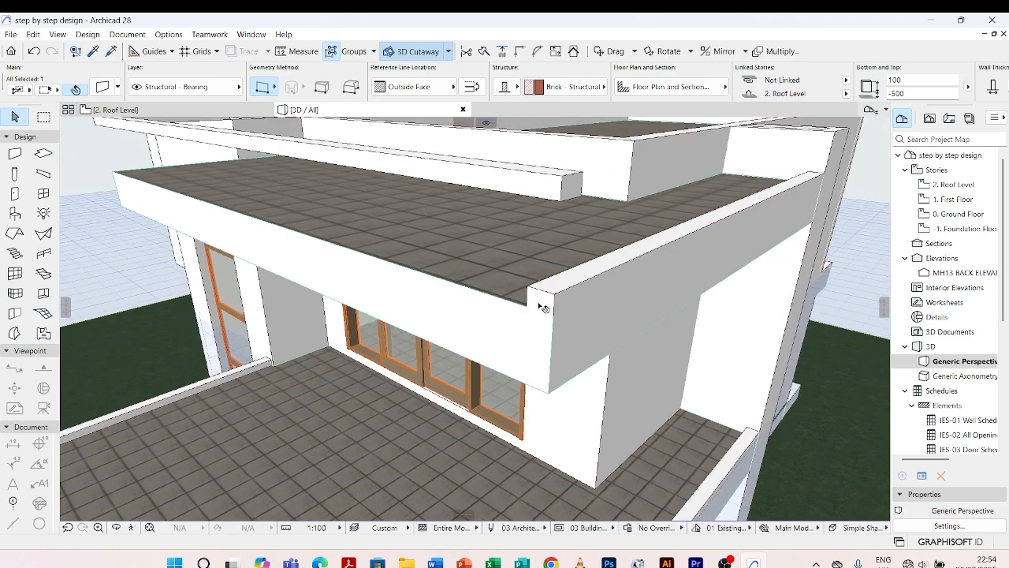
Pick up the lowered side parapet's settings and transfer them to the front parapet wall
{"action": "left_click", "coordinate": [93, 52]}
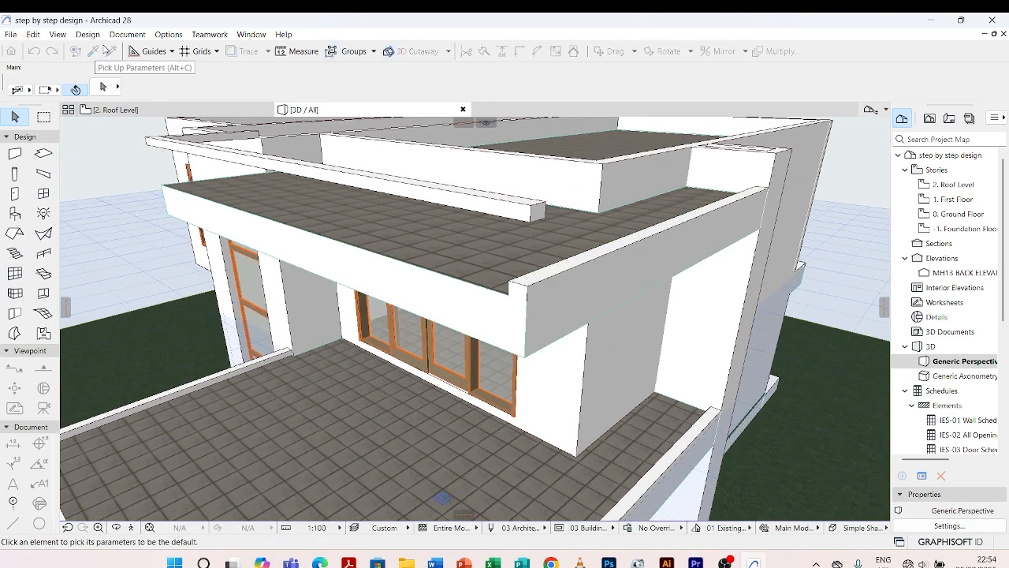
{"action": "left_click", "coordinate": [556, 259]}
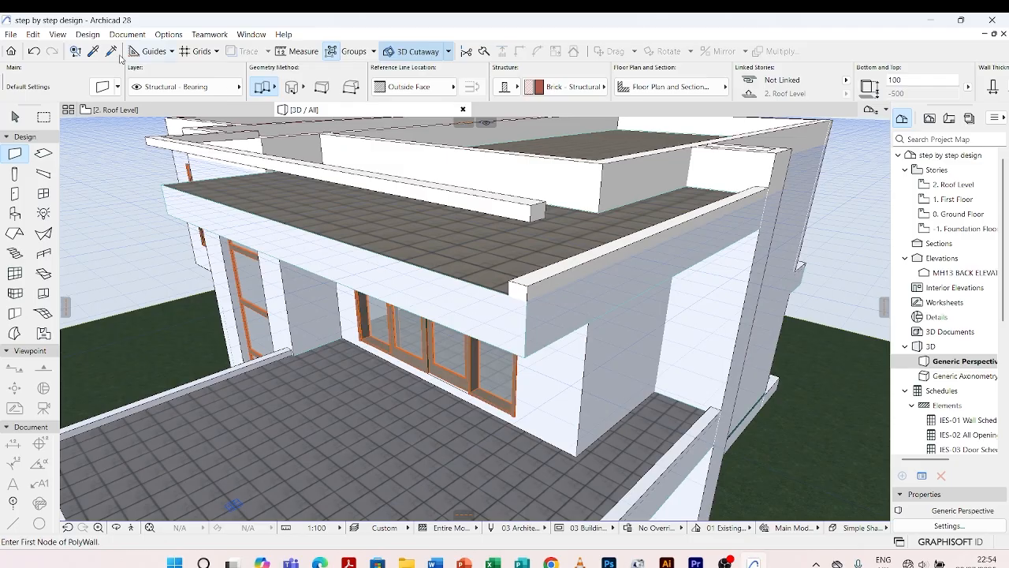
{"action": "left_click", "coordinate": [112, 51]}
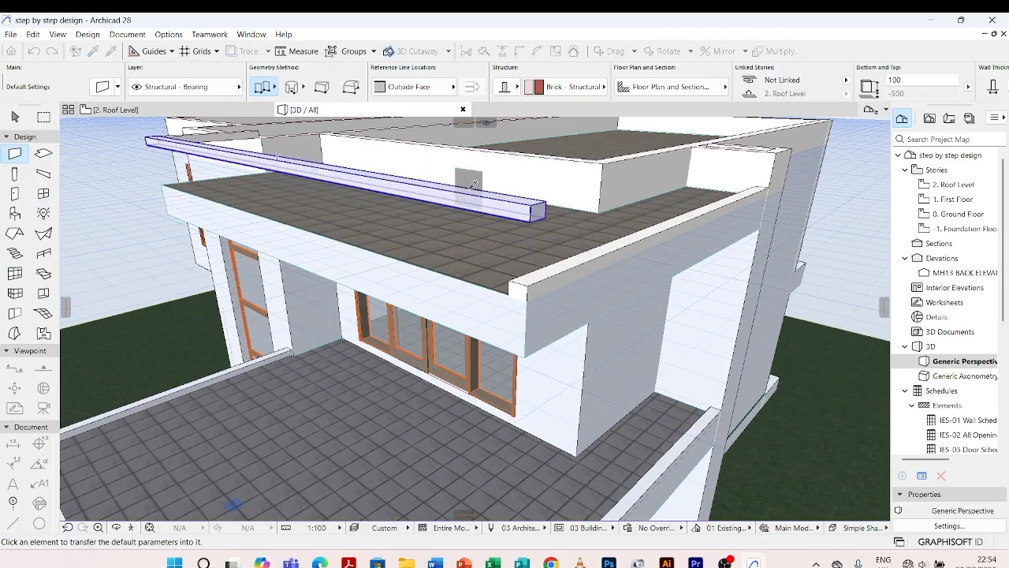
{"action": "left_click", "coordinate": [473, 185]}
Try to transfer the same wall settings to the short parapet return beside the stair wall
{"action": "middle_click_drag", "start_coordinate": [328, 239], "coordinate": [403, 263], "text": "shift"}
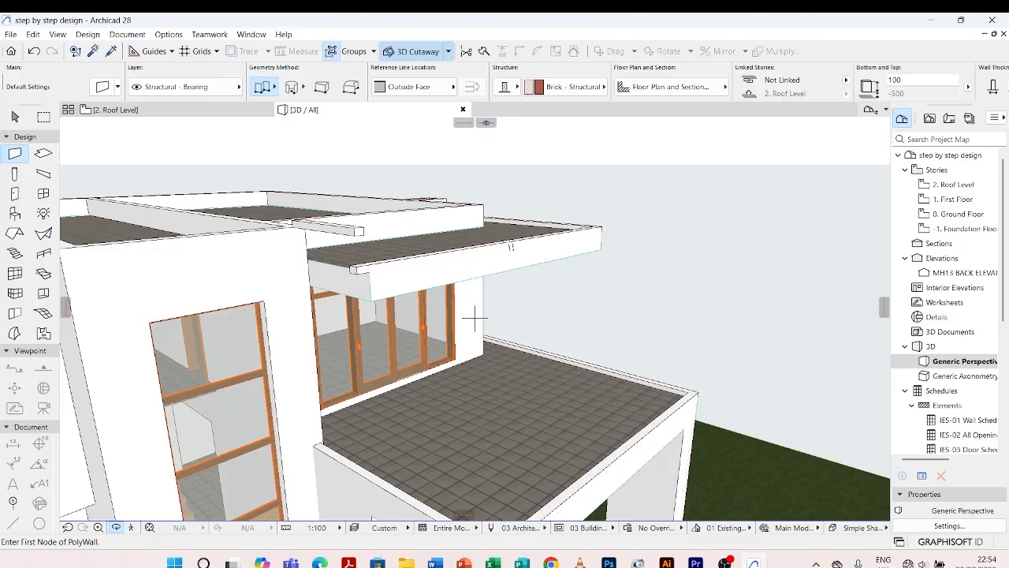
{"action": "left_click", "coordinate": [111, 51]}
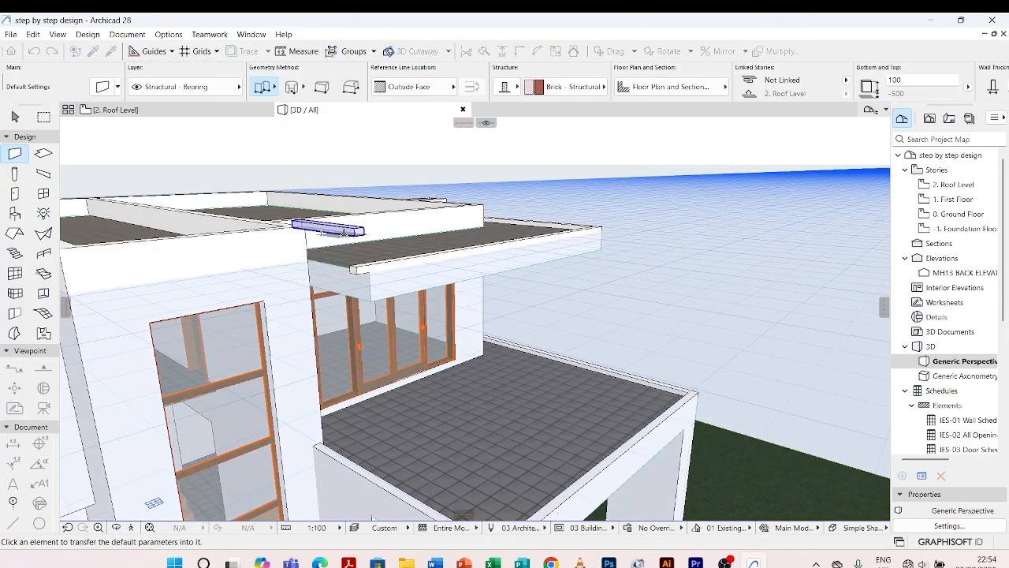
{"action": "left_click", "coordinate": [344, 230]}
{"action": "key", "text": "Escape"}
{"action": "key", "text": "Escape"}
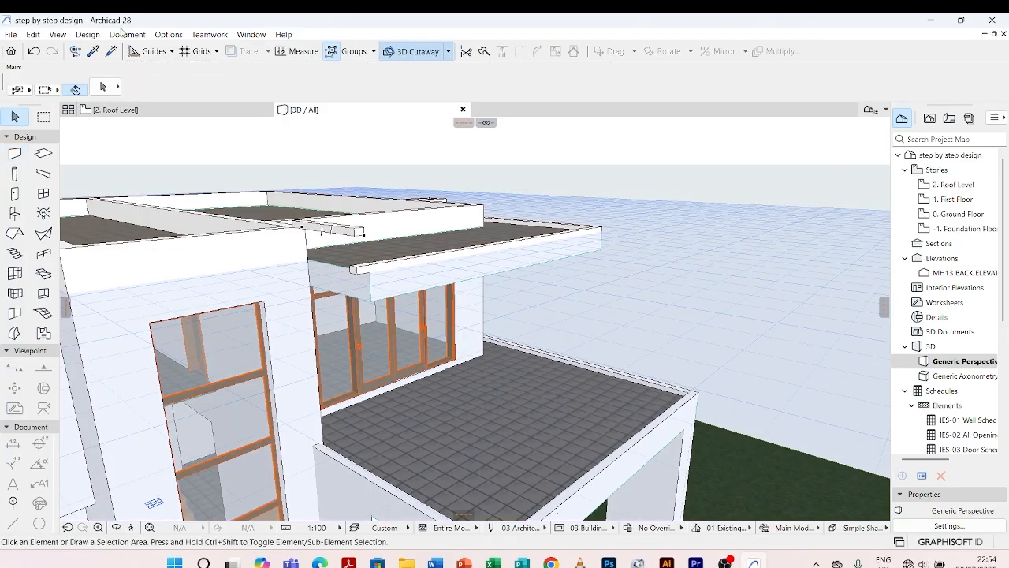
Pick up the front parapet's settings and transfer them to the short parapet return beside the stair wall
{"action": "left_click", "coordinate": [96, 52]}
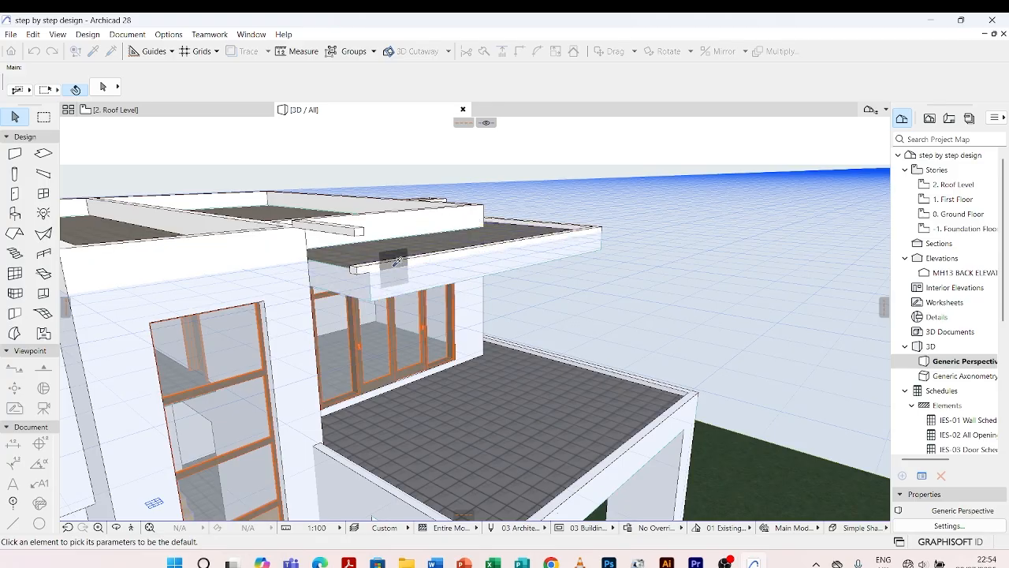
{"action": "left_click", "coordinate": [387, 262]}
{"action": "left_click", "coordinate": [111, 52]}
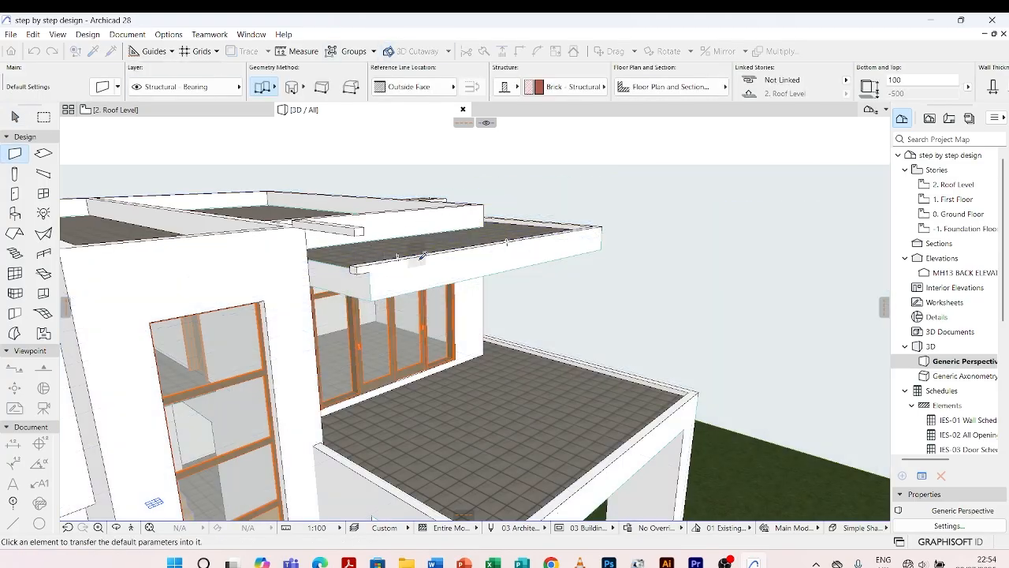
{"action": "left_click", "coordinate": [360, 230]}
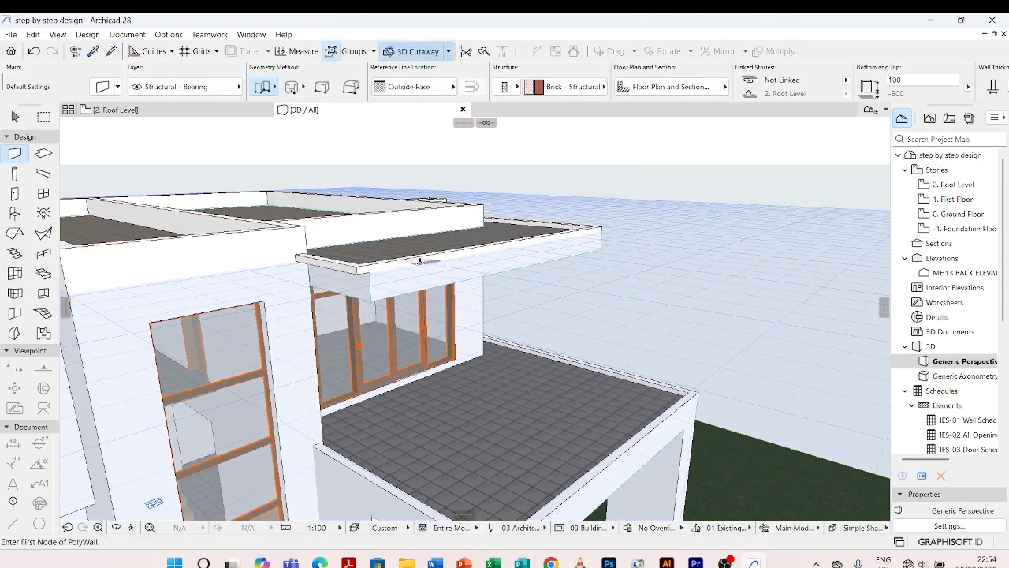
{"action": "key", "text": "Escape"}
Check the balcony roof slab against the parapet return in 3D, and return to the First Floor plan
{"action": "left_click", "coordinate": [356, 291]}
{"action": "scroll", "coordinate": [358, 292], "scroll_direction": "up", "scroll_amount": 1}
{"action": "scroll", "coordinate": [356, 292], "scroll_direction": "up", "scroll_amount": 1}
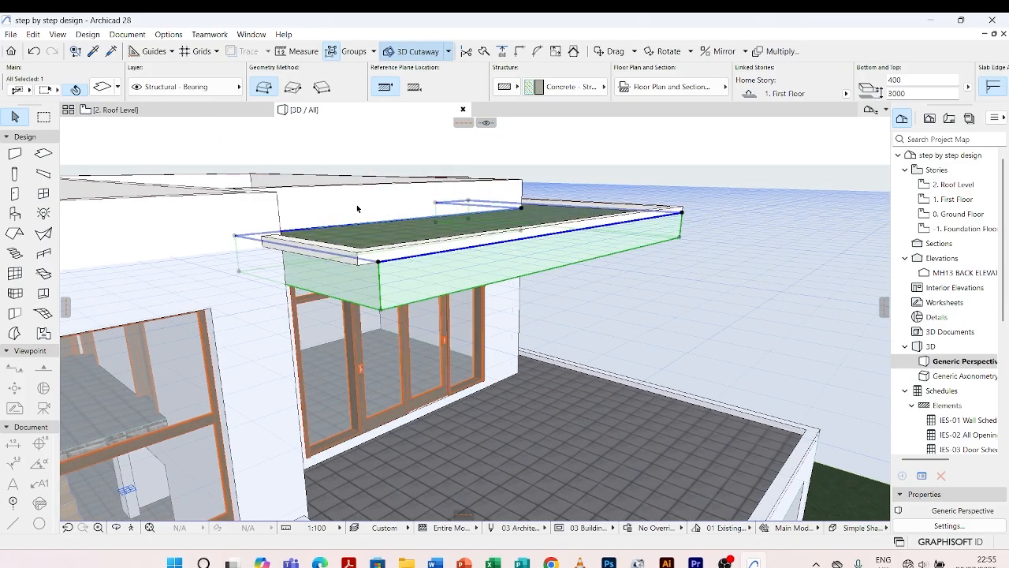
{"action": "key", "text": "Escape"}
{"action": "left_click", "coordinate": [172, 112]}
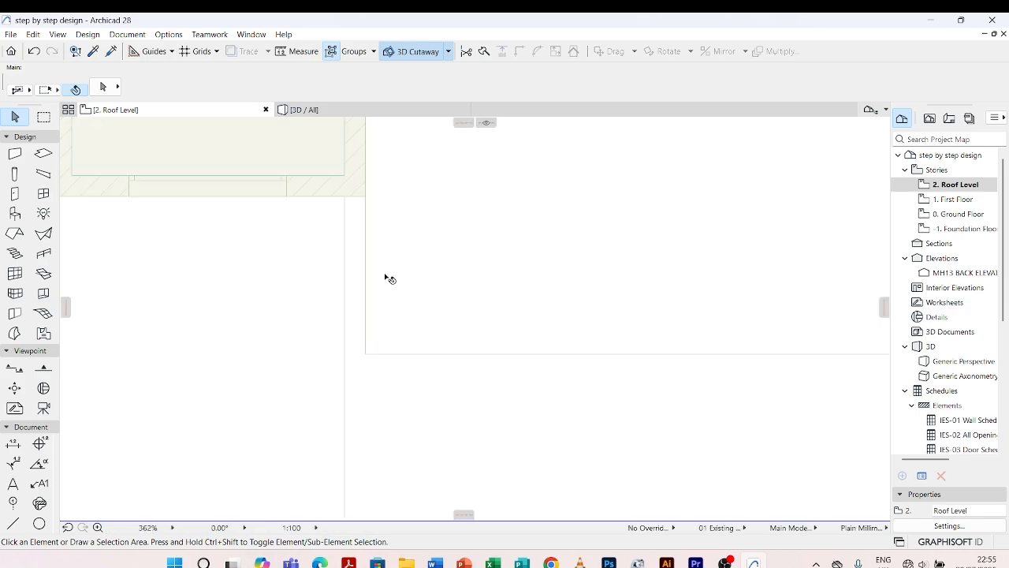
{"action": "double_click", "coordinate": [938, 199]}
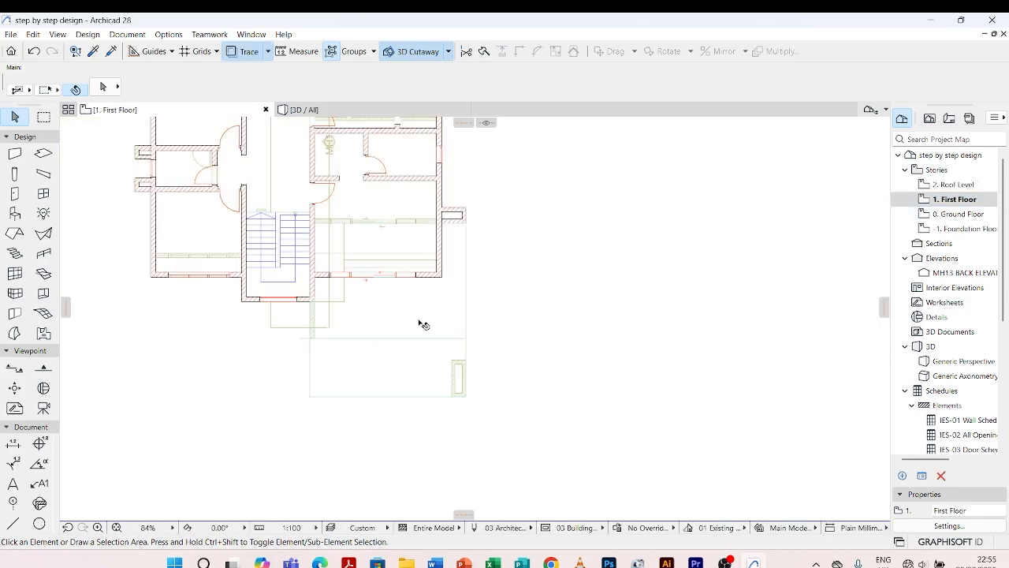
Insert a new node on the balcony roof slab's stair-side edge, at the outer corner of the stair wall
{"action": "left_click", "coordinate": [357, 341]}
{"action": "scroll", "coordinate": [320, 315], "scroll_direction": "up", "scroll_amount": 8}
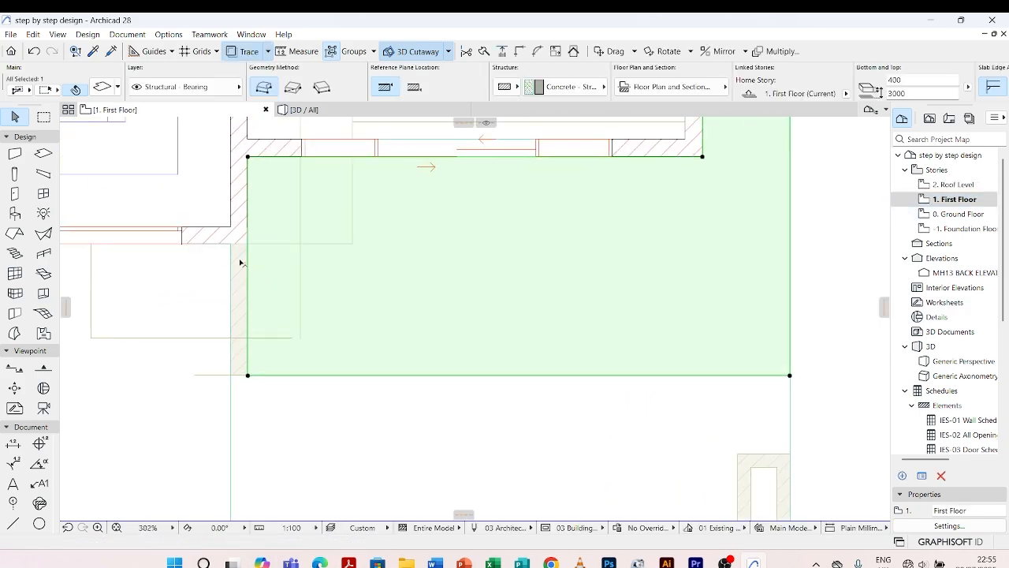
{"action": "scroll", "coordinate": [233, 252], "scroll_direction": "up", "scroll_amount": 2}
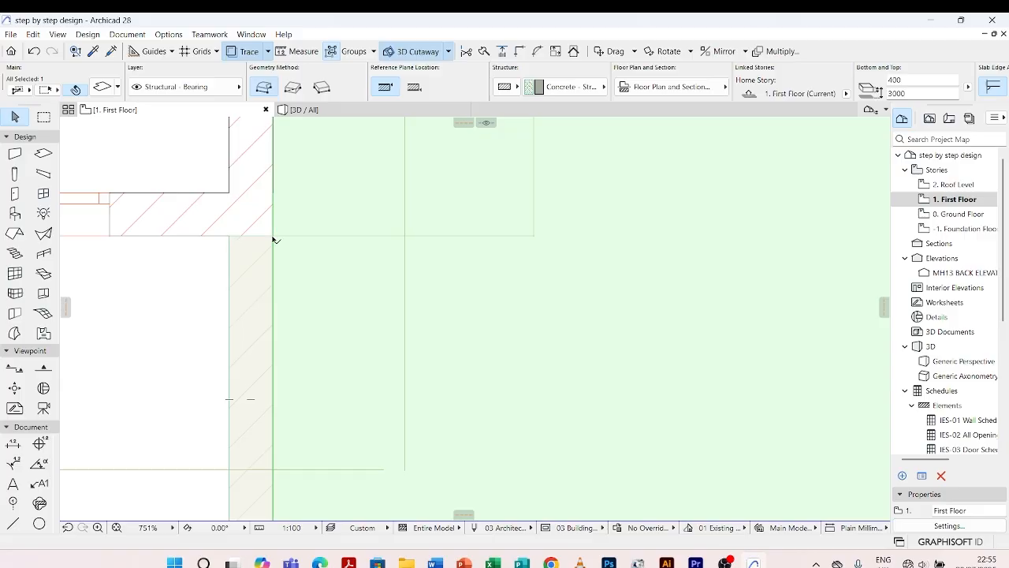
{"action": "scroll", "coordinate": [274, 239], "scroll_direction": "down", "scroll_amount": 3}
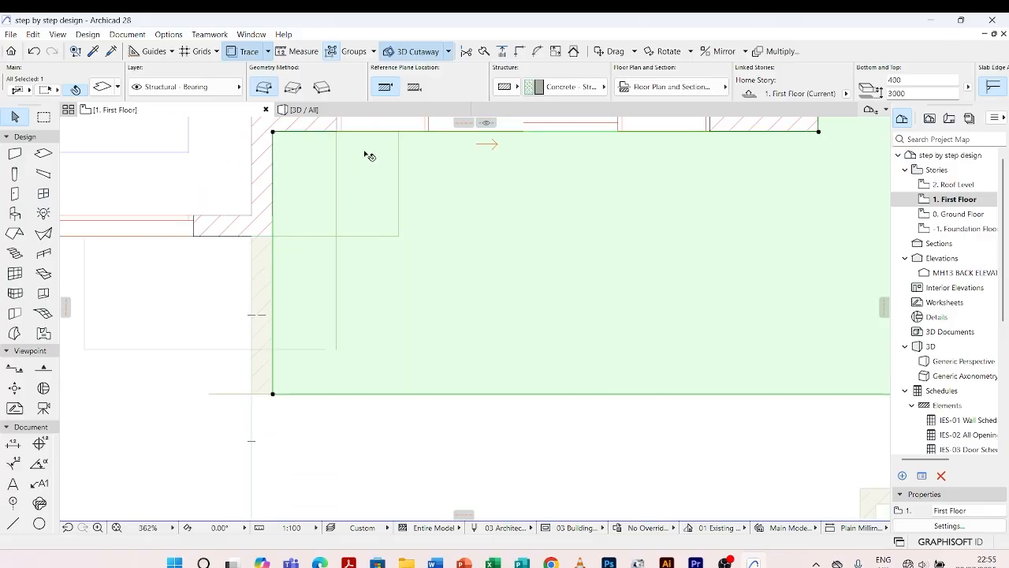
{"action": "left_click", "coordinate": [273, 260]}
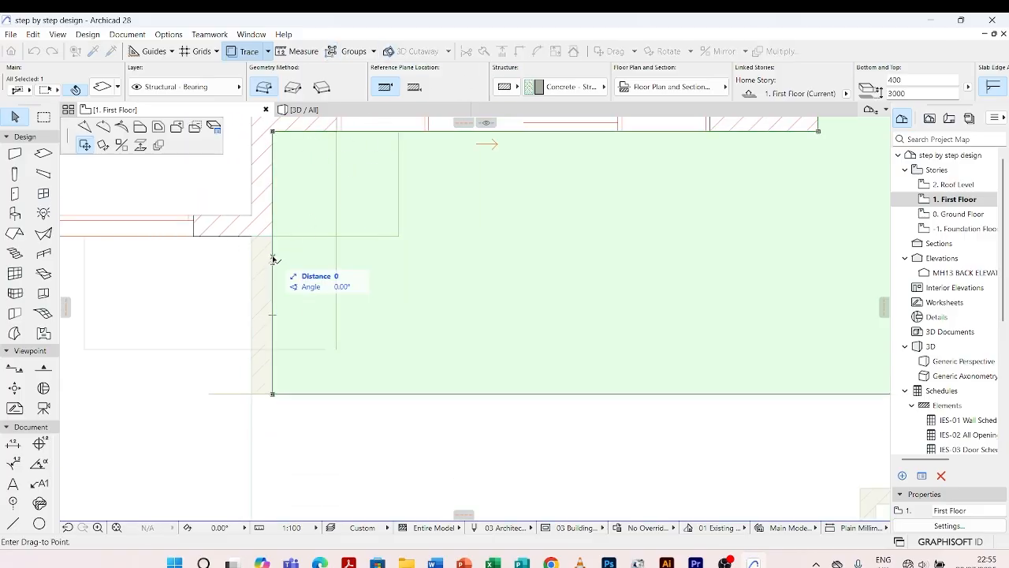
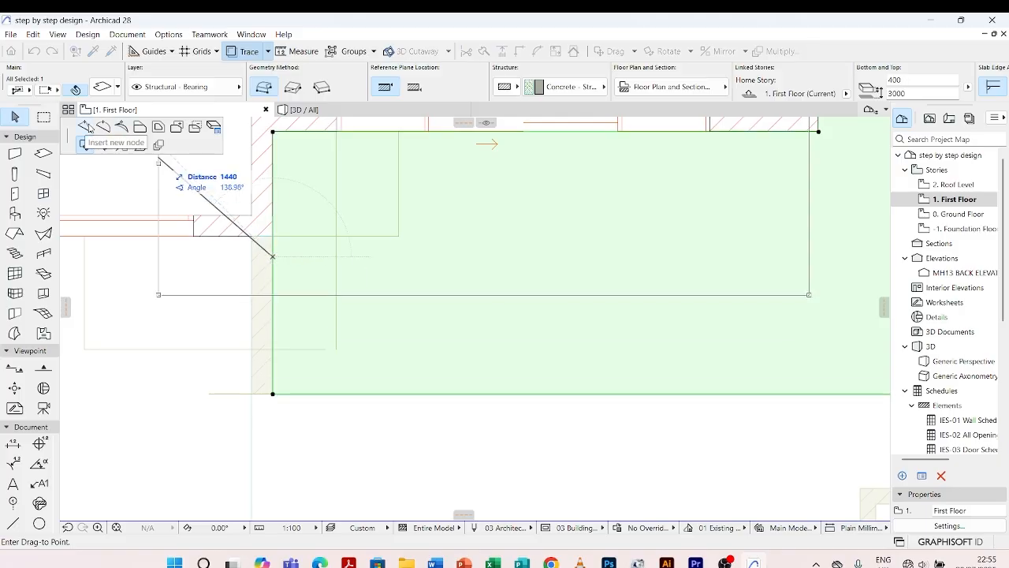
{"action": "left_click", "coordinate": [89, 128]}
{"action": "scroll", "coordinate": [291, 224], "scroll_direction": "up", "scroll_amount": 2}
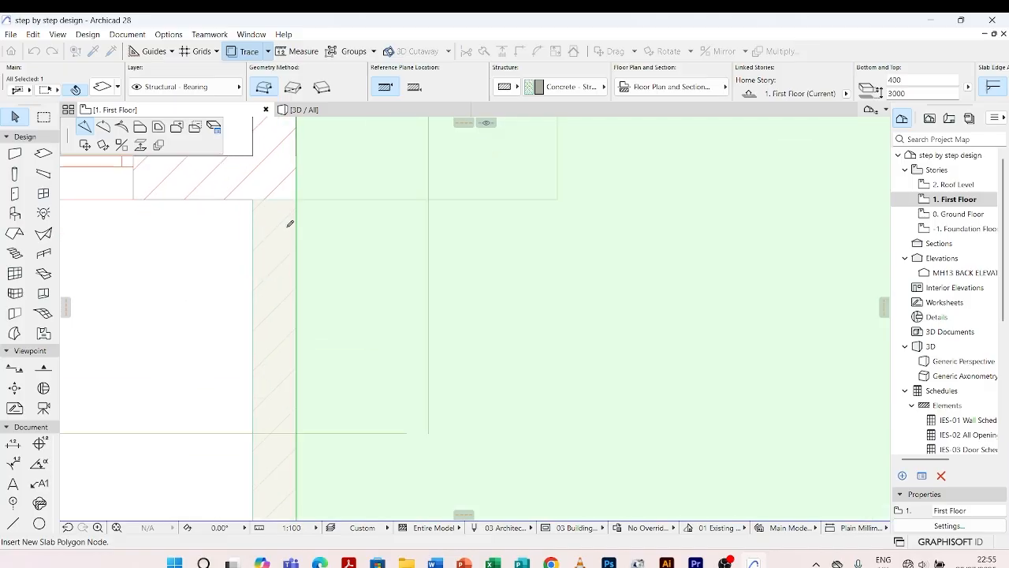
{"action": "left_click", "coordinate": [295, 224]}
{"action": "left_click", "coordinate": [299, 192]}
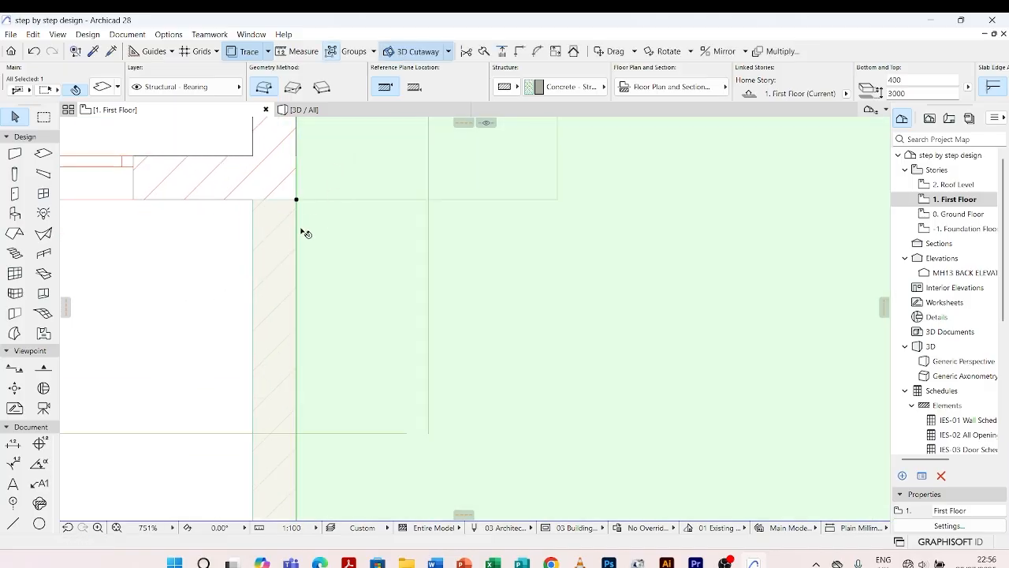
In 3D, offset the slab's stair-side edge outward by 200 mm to the parapet's outer face
{"action": "left_click", "coordinate": [318, 110]}
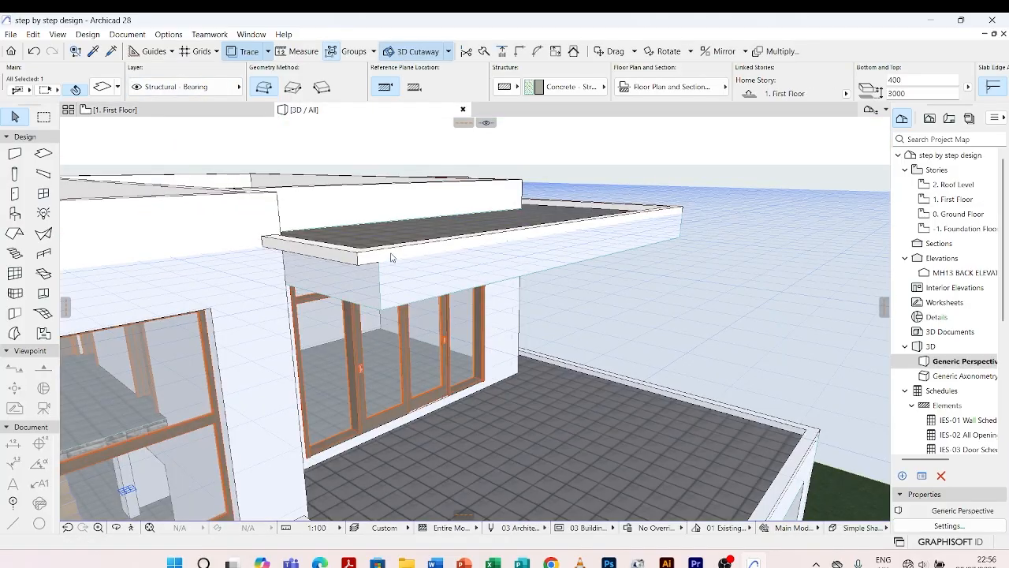
{"action": "left_click", "coordinate": [382, 279]}
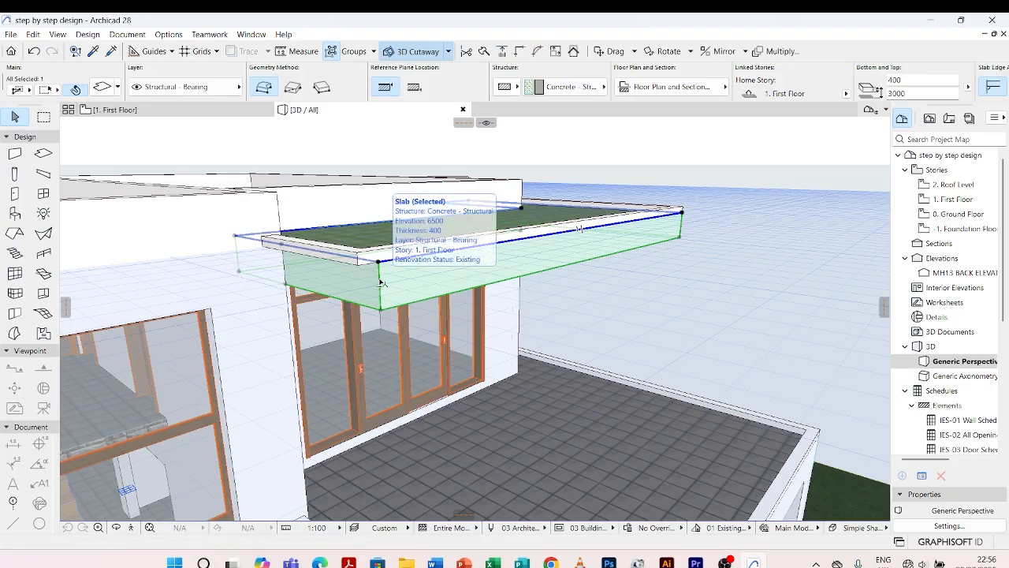
{"action": "left_click", "coordinate": [308, 251]}
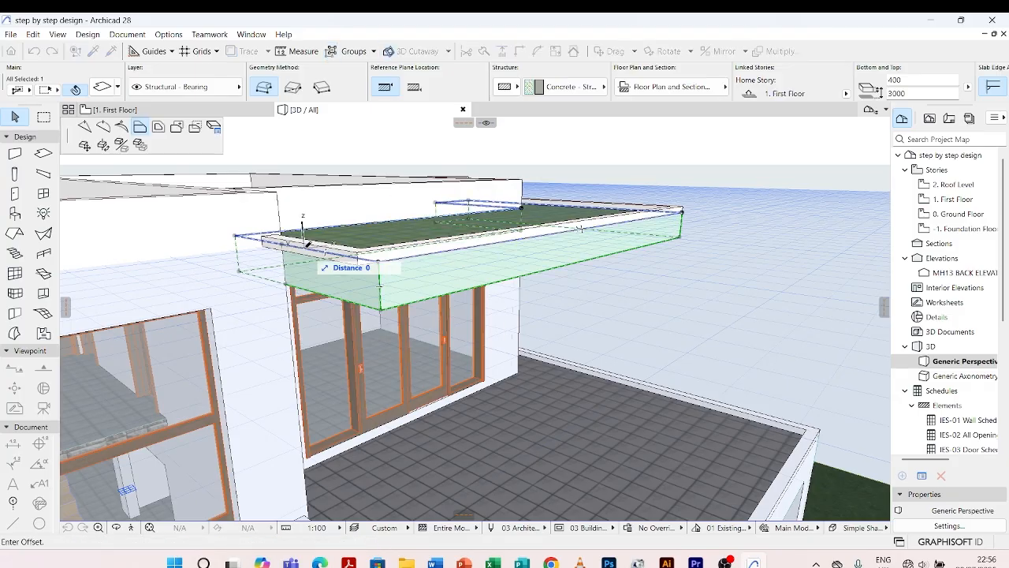
{"action": "left_click", "coordinate": [140, 127]}
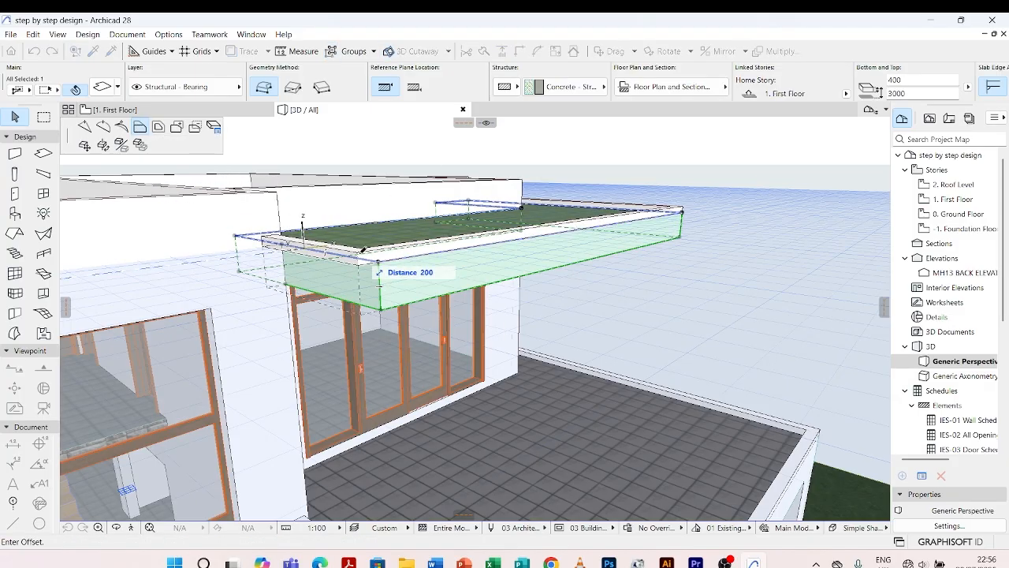
{"action": "scroll", "coordinate": [359, 265], "scroll_direction": "up", "scroll_amount": 1}
{"action": "left_click", "coordinate": [358, 251]}
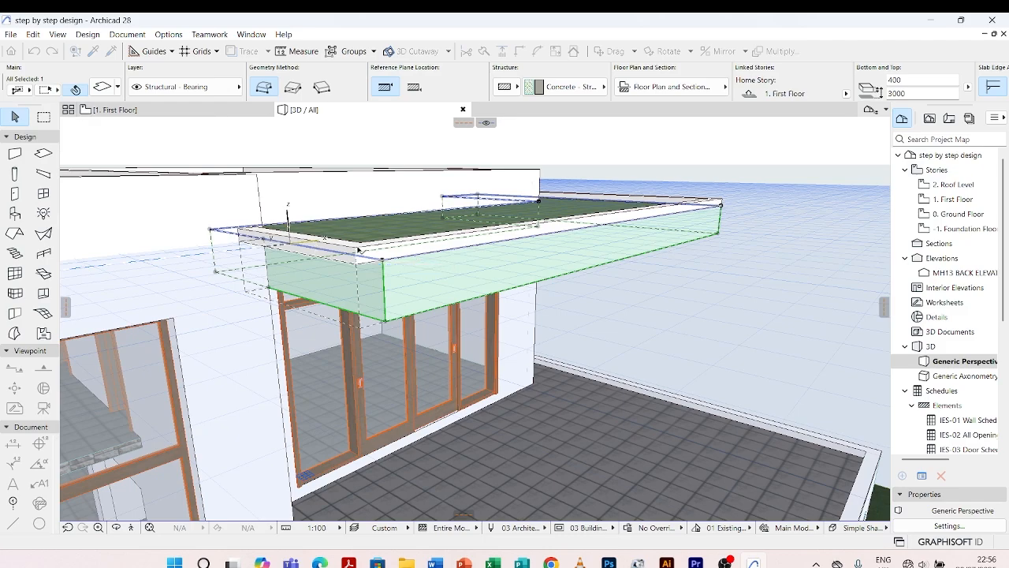
{"action": "key", "text": "Escape"}
Examine the extended balcony roof slab and its parapet from the front, the stair side and above
{"action": "key", "text": "o"}
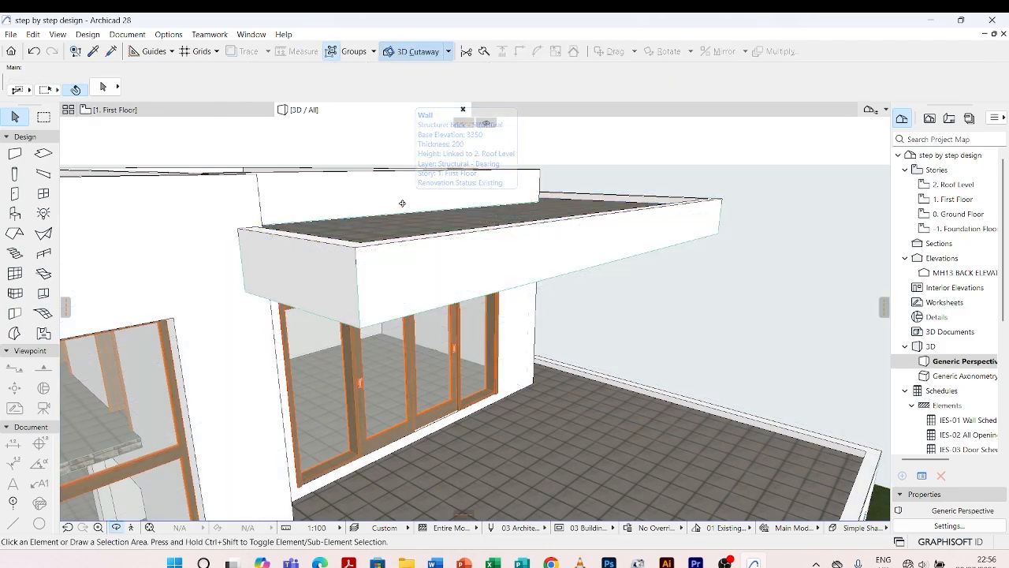
{"action": "scroll", "coordinate": [402, 207], "scroll_direction": "down", "scroll_amount": 5}
{"action": "left_click_drag", "start_coordinate": [618, 275], "coordinate": [313, 258]}
{"action": "scroll", "coordinate": [331, 268], "scroll_direction": "down", "scroll_amount": 5}
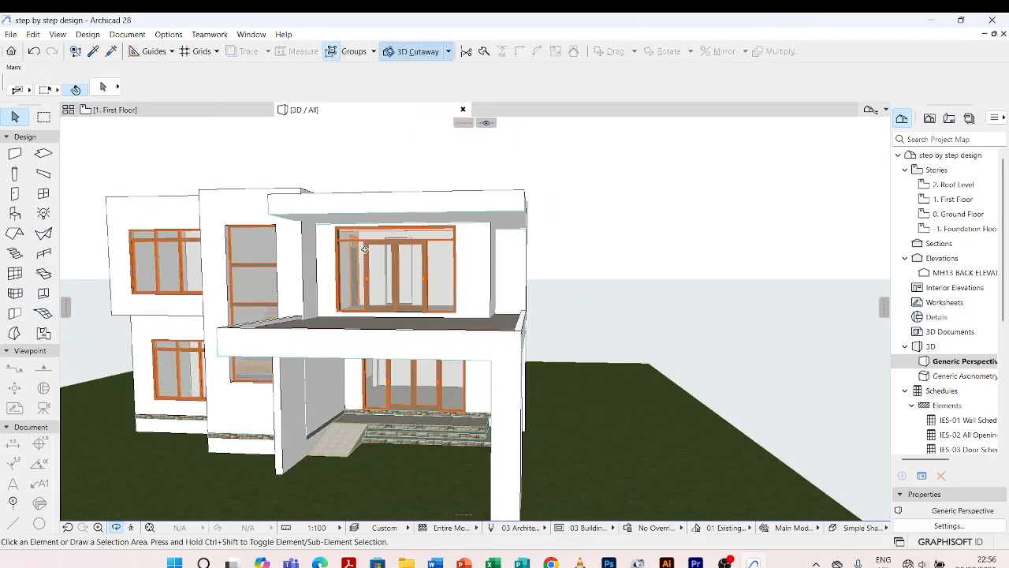
{"action": "left_click_drag", "start_coordinate": [442, 258], "coordinate": [597, 255]}
{"action": "left_click_drag", "start_coordinate": [179, 320], "coordinate": [379, 339]}
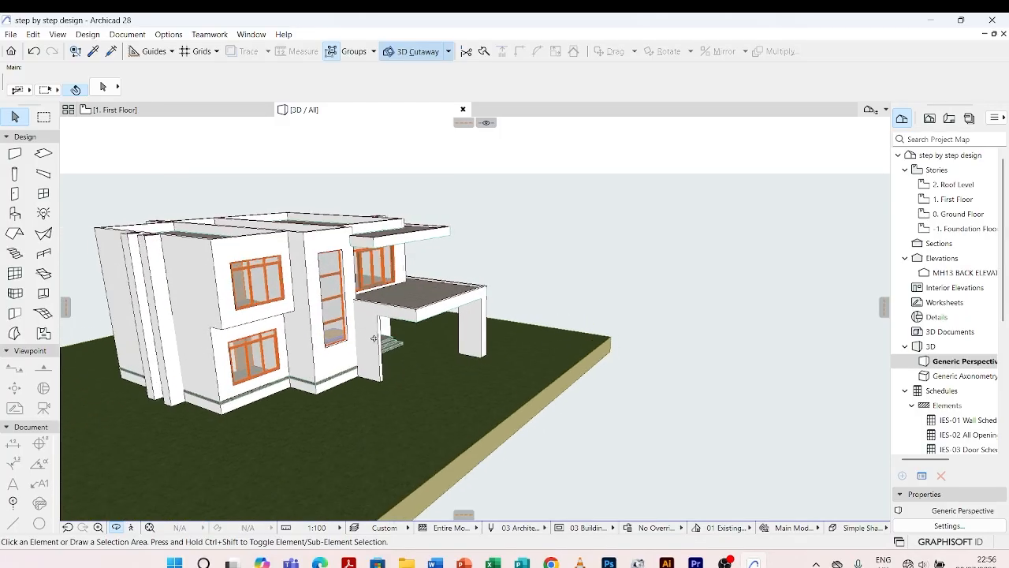
{"action": "scroll", "coordinate": [448, 275], "scroll_direction": "down", "scroll_amount": 3}
{"action": "scroll", "coordinate": [262, 294], "scroll_direction": "up", "scroll_amount": 3}
{"action": "left_click_drag", "start_coordinate": [631, 189], "coordinate": [465, 246]}
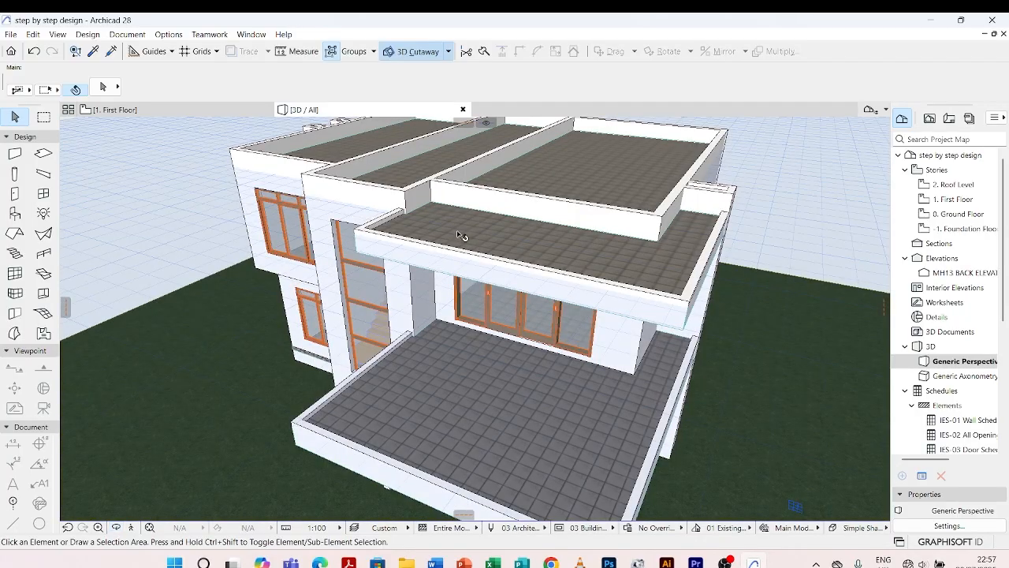
Set the balcony roof slab's thickness to 500 mm
{"action": "left_click", "coordinate": [431, 213]}
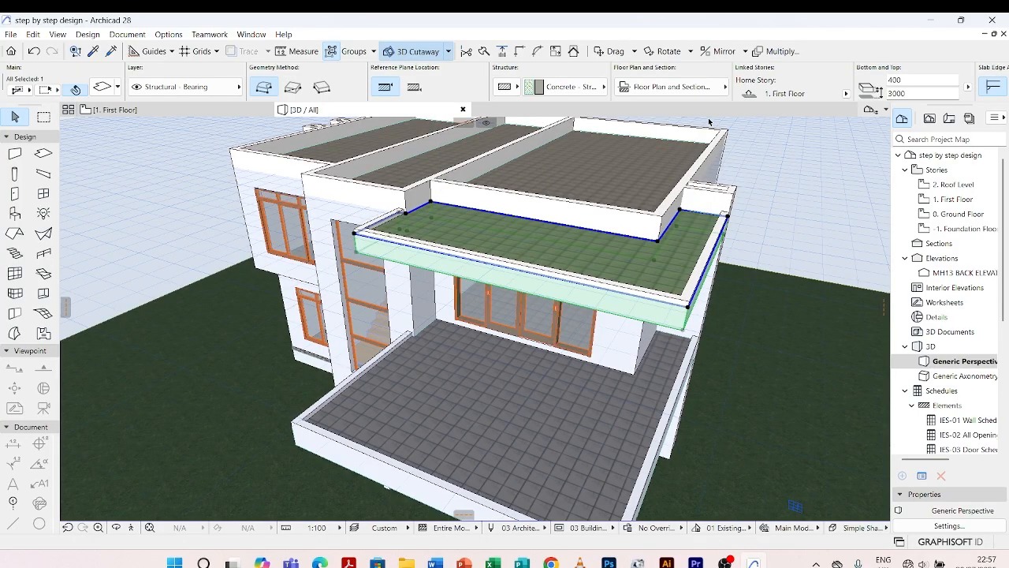
{"action": "left_click", "coordinate": [779, 79]}
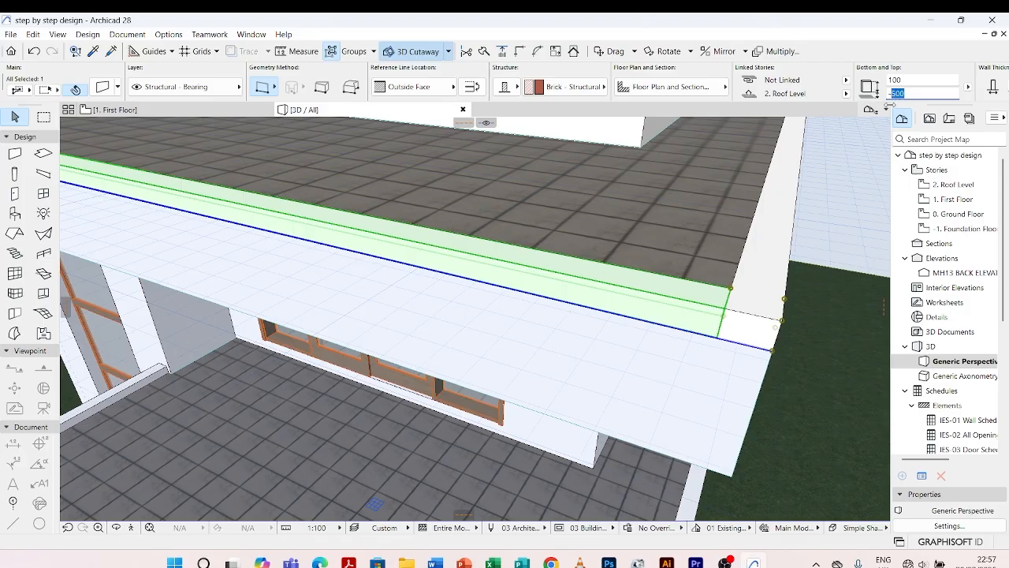
Try to raise the front parapet wall's base offset, and undo the change
{"action": "type", "text": "-40"}
{"action": "key", "text": "Return"}
{"action": "key", "text": "Escape"}
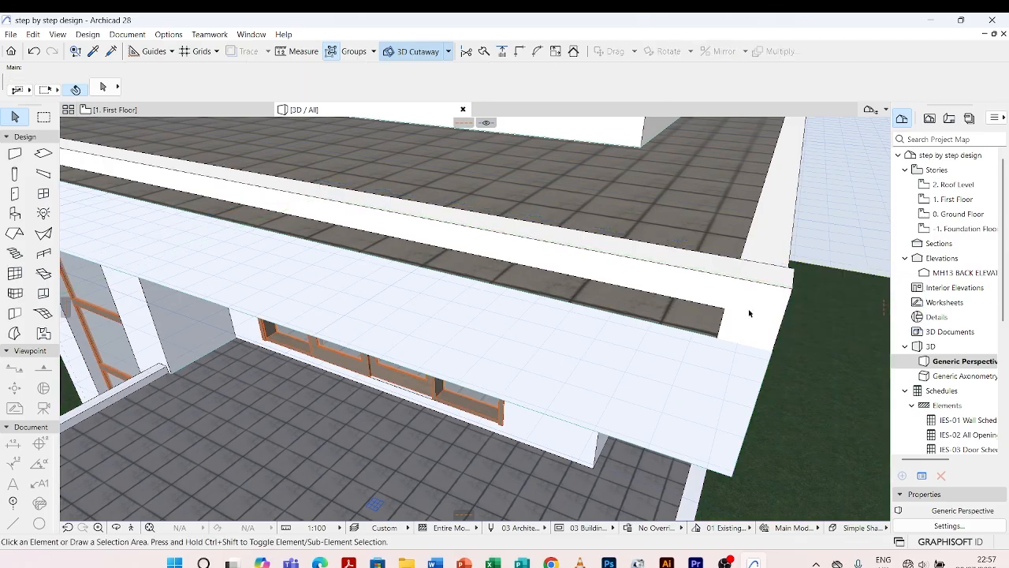
{"action": "key", "text": "ctrl+z"}
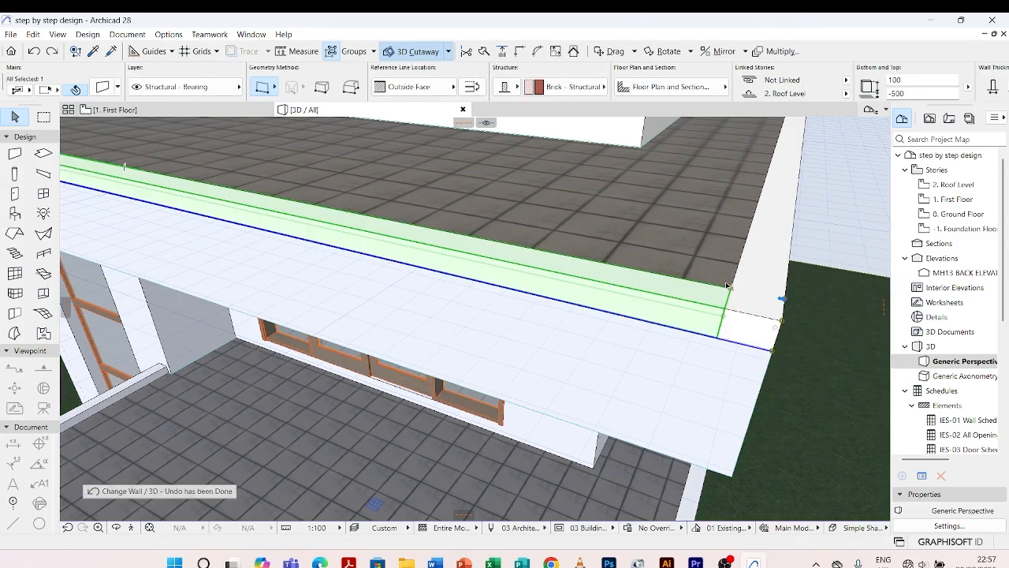
{"action": "key", "text": "Escape"}
Examine the front and stair-side facades in 3D, including the overhanging first floor room beside the stairs
{"action": "scroll", "coordinate": [533, 305], "scroll_direction": "down", "scroll_amount": 5}
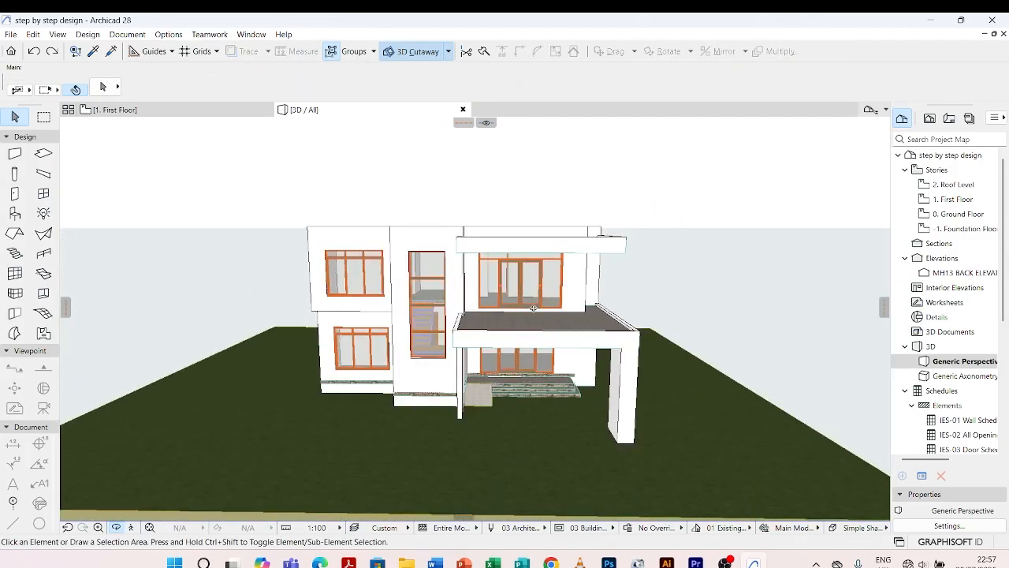
{"action": "left_click_drag", "start_coordinate": [476, 319], "coordinate": [627, 394]}
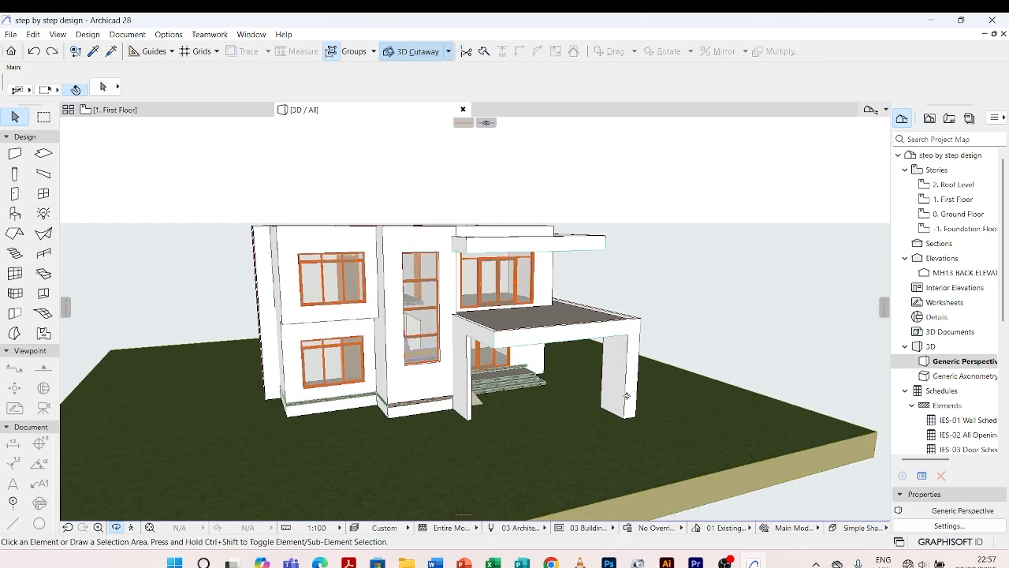
{"action": "scroll", "coordinate": [269, 304], "scroll_direction": "up", "scroll_amount": 3}
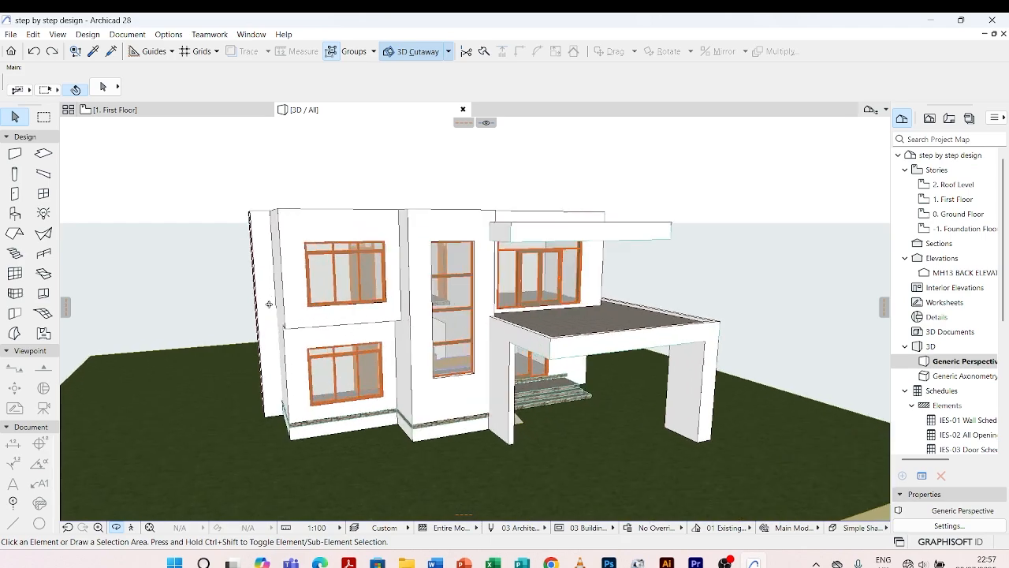
{"action": "scroll", "coordinate": [354, 293], "scroll_direction": "down", "scroll_amount": 2}
{"action": "left_click_drag", "start_coordinate": [251, 329], "coordinate": [280, 330]}
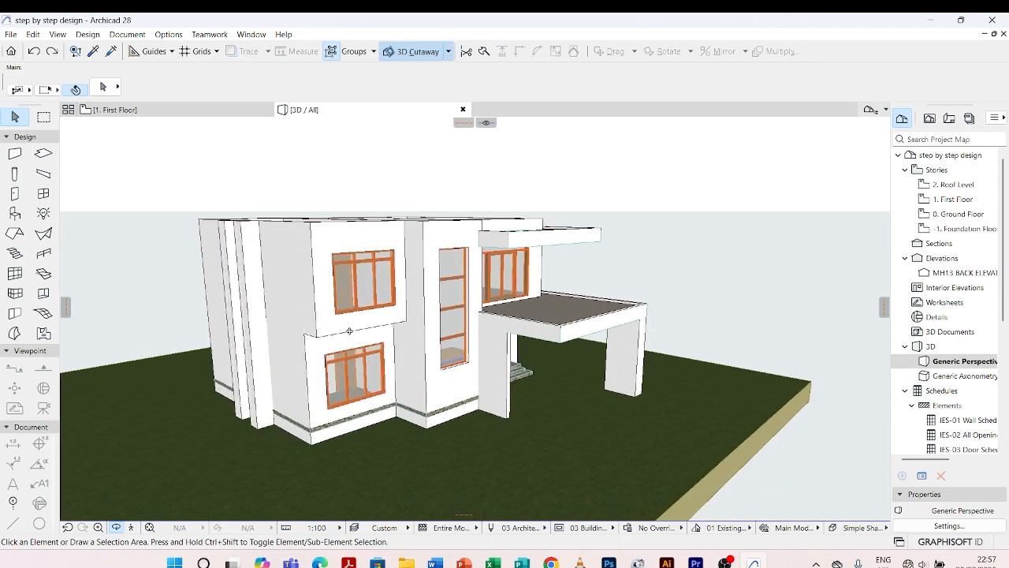
{"action": "scroll", "coordinate": [413, 214], "scroll_direction": "up", "scroll_amount": 4}
{"action": "left_click_drag", "start_coordinate": [301, 216], "coordinate": [294, 216]}
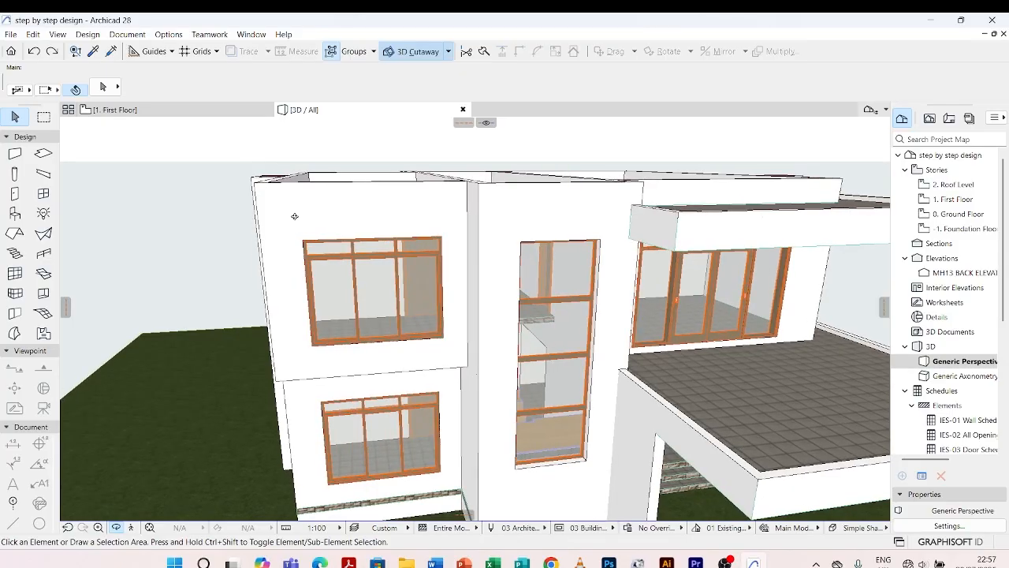
{"action": "scroll", "coordinate": [477, 365], "scroll_direction": "down", "scroll_amount": 3}
{"action": "left_click_drag", "start_coordinate": [291, 377], "coordinate": [223, 101]}
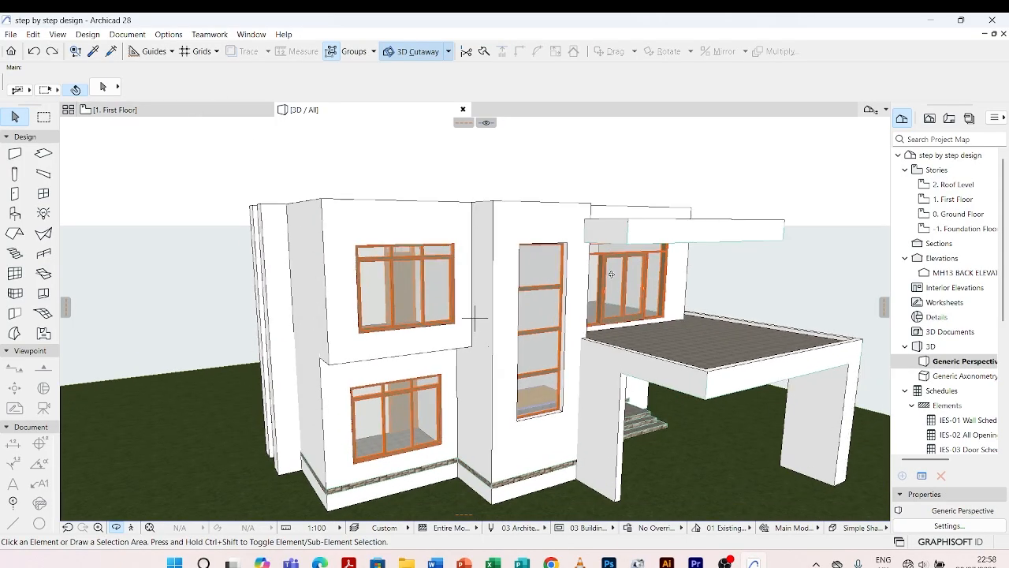
On the First Floor plan, stretch the outer side wall of the front room beside the stairs past its window wall
{"action": "left_click", "coordinate": [200, 112]}
{"action": "left_click", "coordinate": [453, 338]}
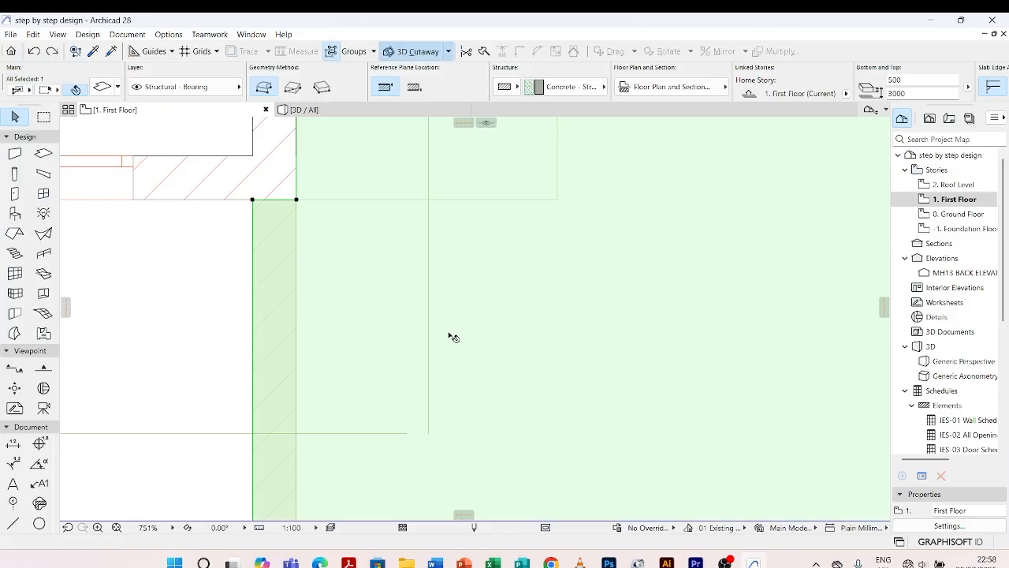
{"action": "scroll", "coordinate": [450, 335], "scroll_direction": "down", "scroll_amount": 10}
{"action": "key", "text": "Escape"}
{"action": "scroll", "coordinate": [318, 313], "scroll_direction": "up", "scroll_amount": 6}
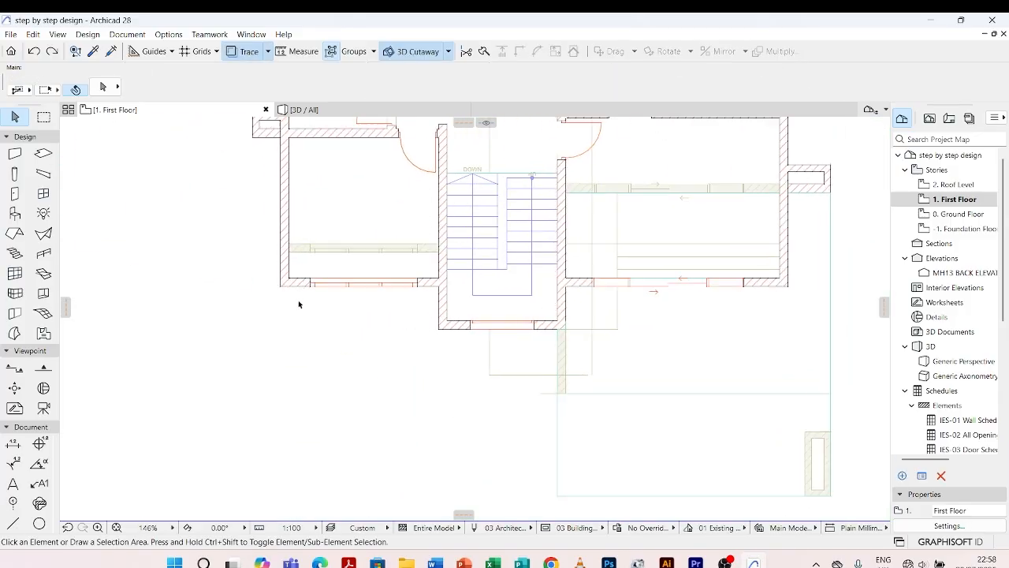
{"action": "left_click", "coordinate": [269, 262]}
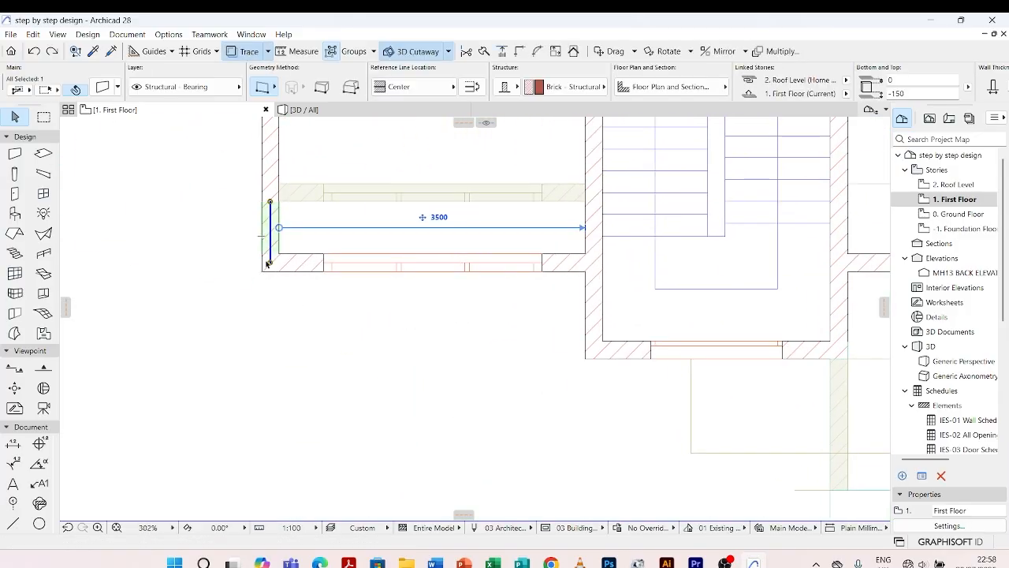
{"action": "left_click", "coordinate": [267, 308]}
{"action": "left_click", "coordinate": [278, 235]}
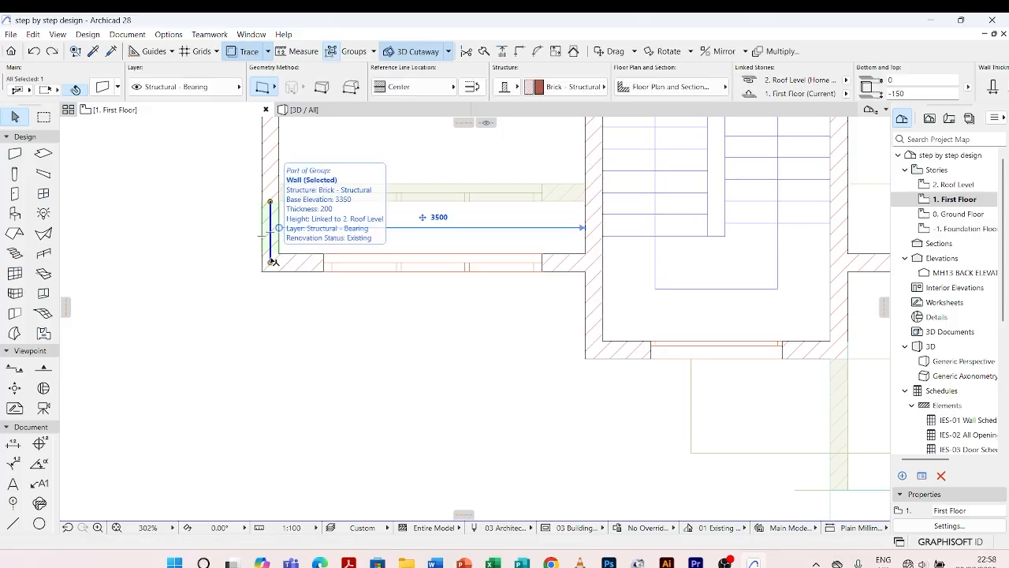
{"action": "left_click", "coordinate": [271, 262]}
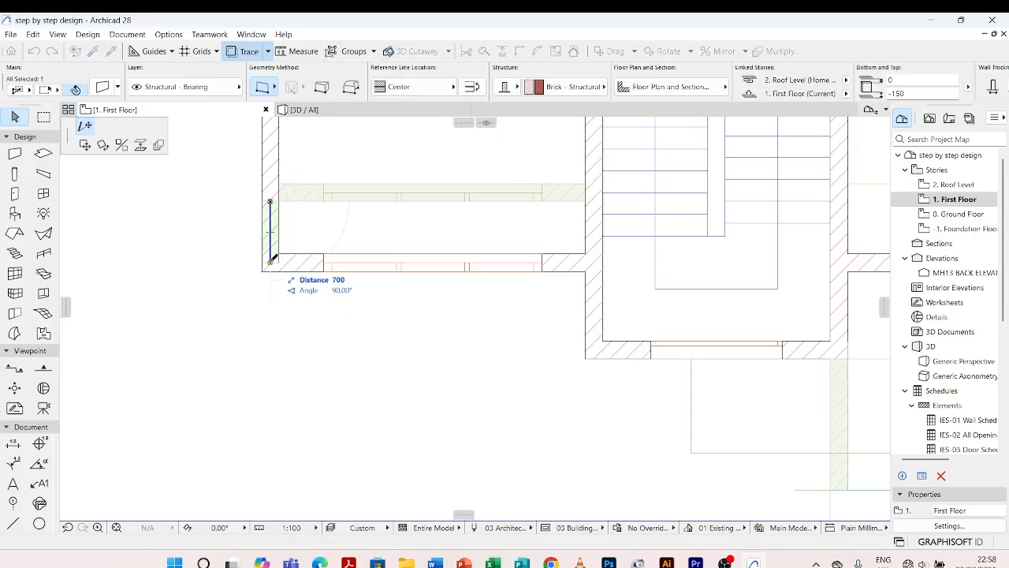
{"action": "left_click", "coordinate": [271, 301]}
{"action": "left_click", "coordinate": [293, 243]}
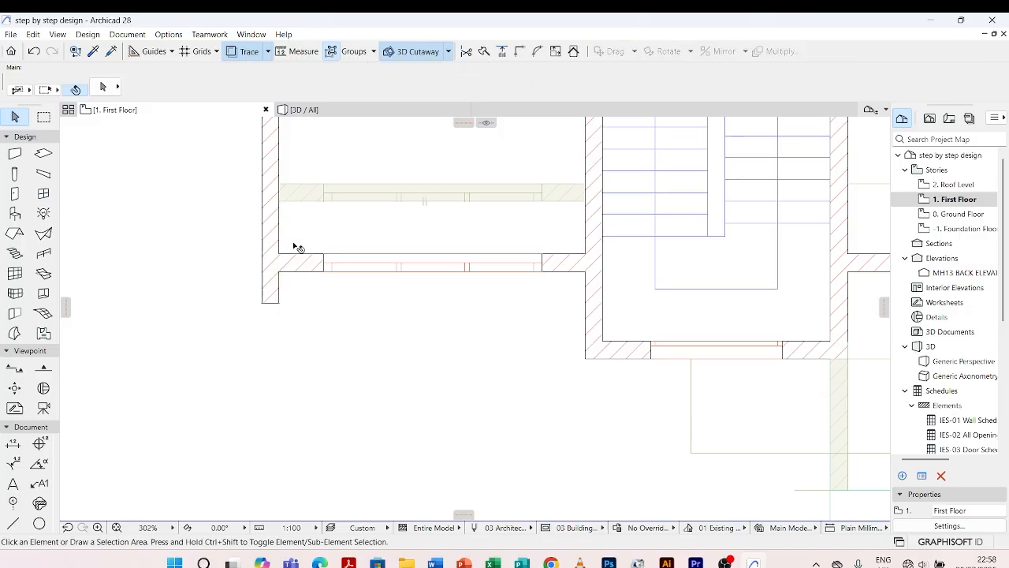
Reuse the settings of the narrow pier wall beside the balcony for new walls, with First Floor as their home story
{"action": "scroll", "coordinate": [273, 349], "scroll_direction": "down", "scroll_amount": 7}
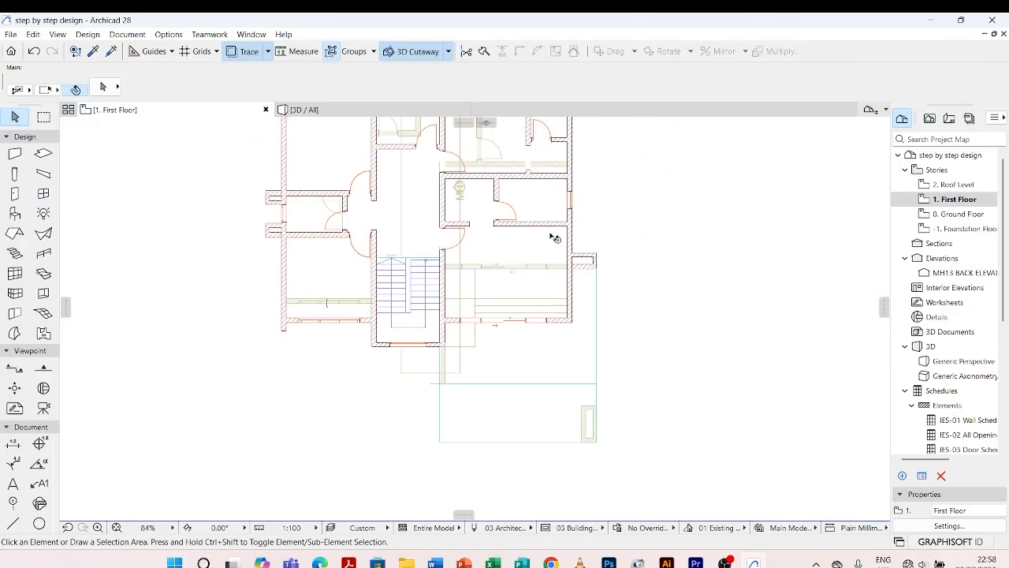
{"action": "left_click", "coordinate": [93, 50]}
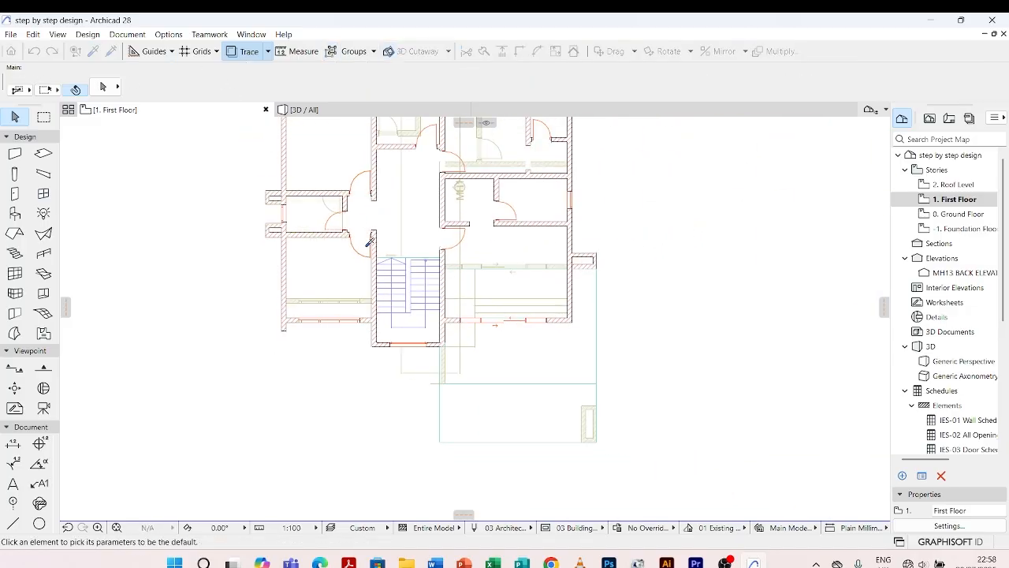
{"action": "left_click", "coordinate": [593, 254]}
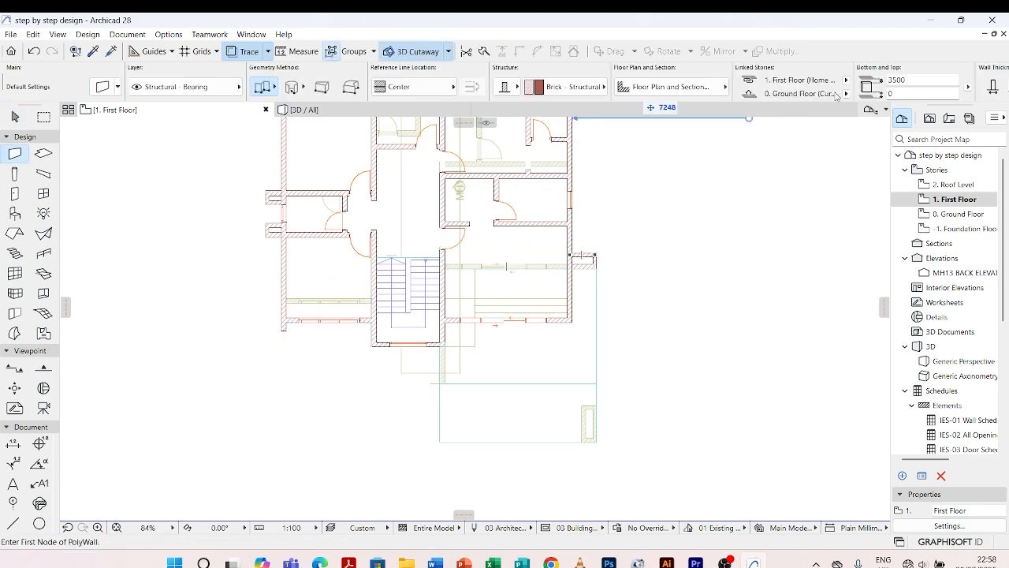
{"action": "left_click", "coordinate": [846, 93]}
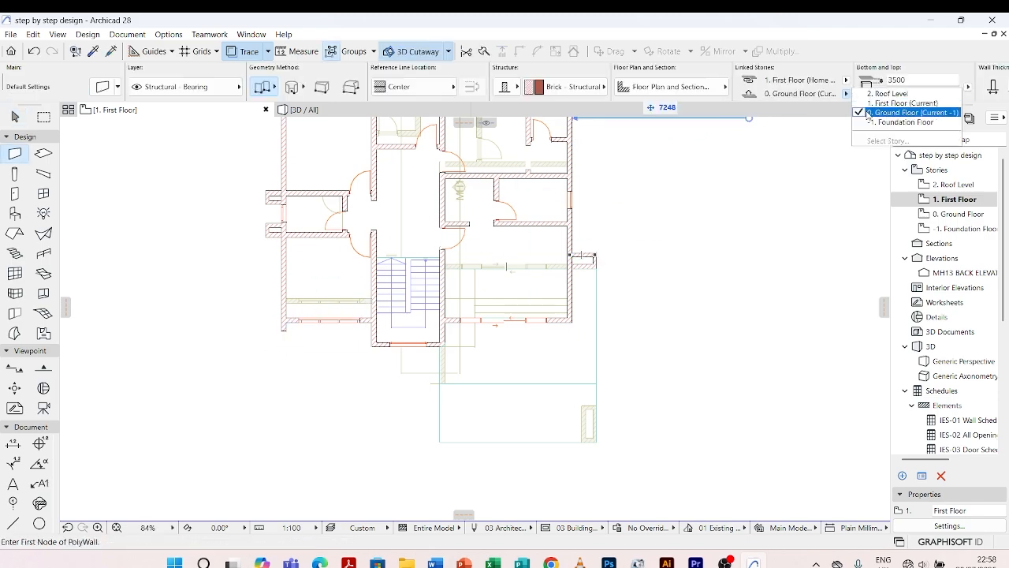
{"action": "left_click", "coordinate": [899, 103]}
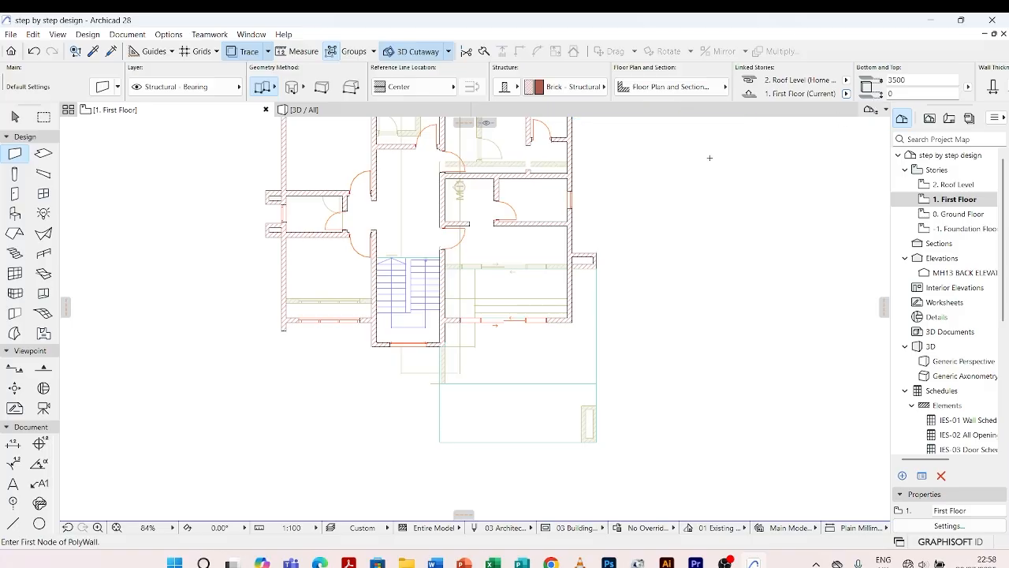
Draw a small L-shaped wall in front of the stair-side room's window wall, next to the extended outer side wall
{"action": "scroll", "coordinate": [306, 323], "scroll_direction": "up", "scroll_amount": 6}
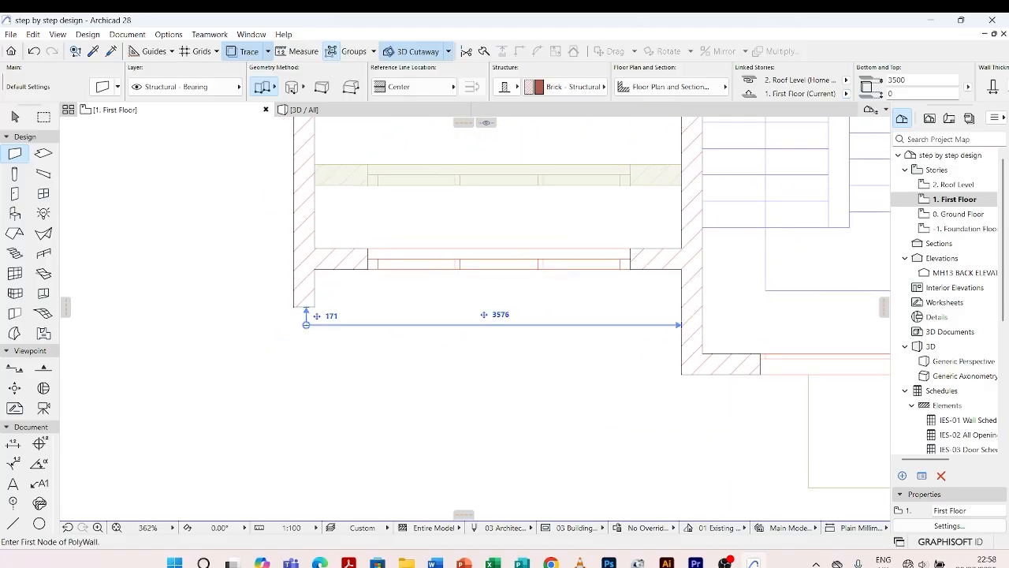
{"action": "left_click", "coordinate": [306, 324]}
{"action": "left_click", "coordinate": [361, 322]}
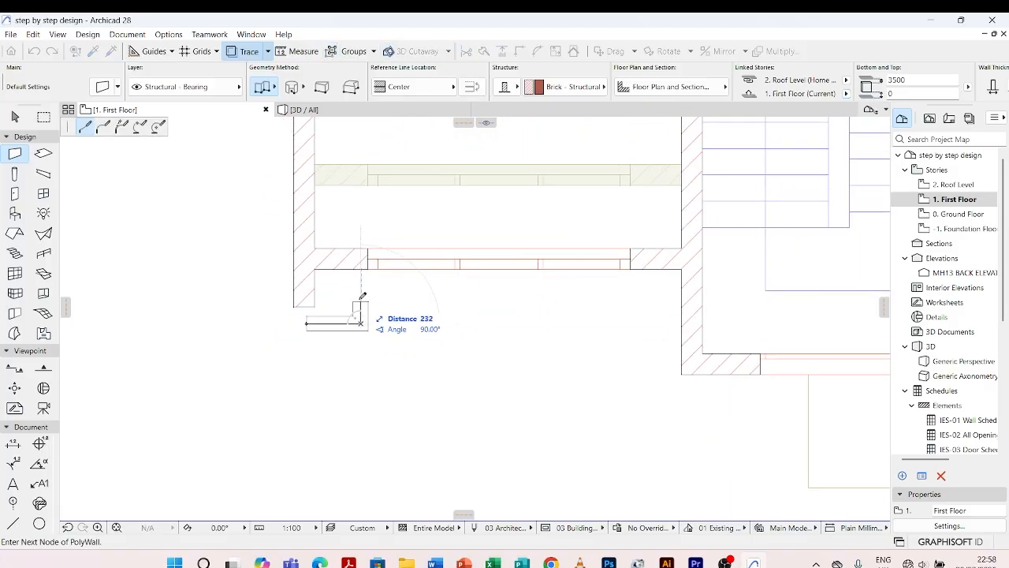
{"action": "double_click", "coordinate": [361, 274]}
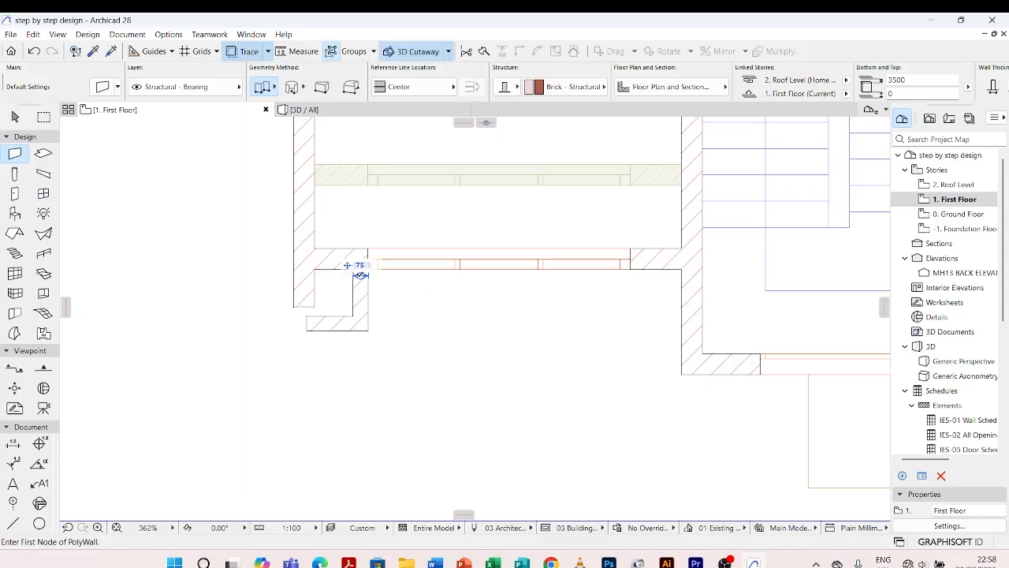
Align the short leg of the L-shaped wall with the window opening's edge and extend its end into the window wall
{"action": "key", "text": "Escape"}
{"action": "left_click", "coordinate": [368, 289]}
{"action": "scroll", "coordinate": [367, 288], "scroll_direction": "up", "scroll_amount": 8}
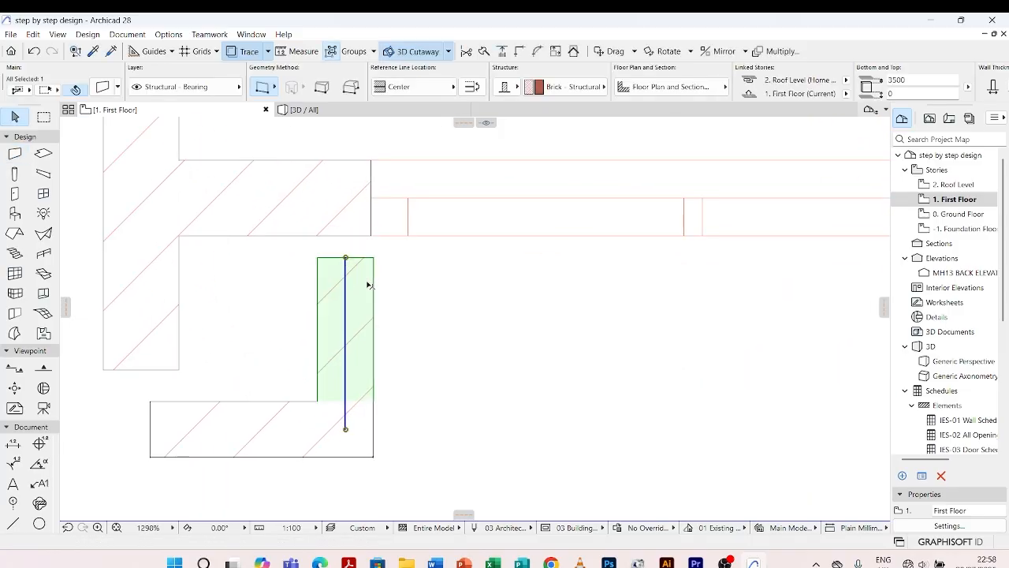
{"action": "key", "text": "ctrl+d"}
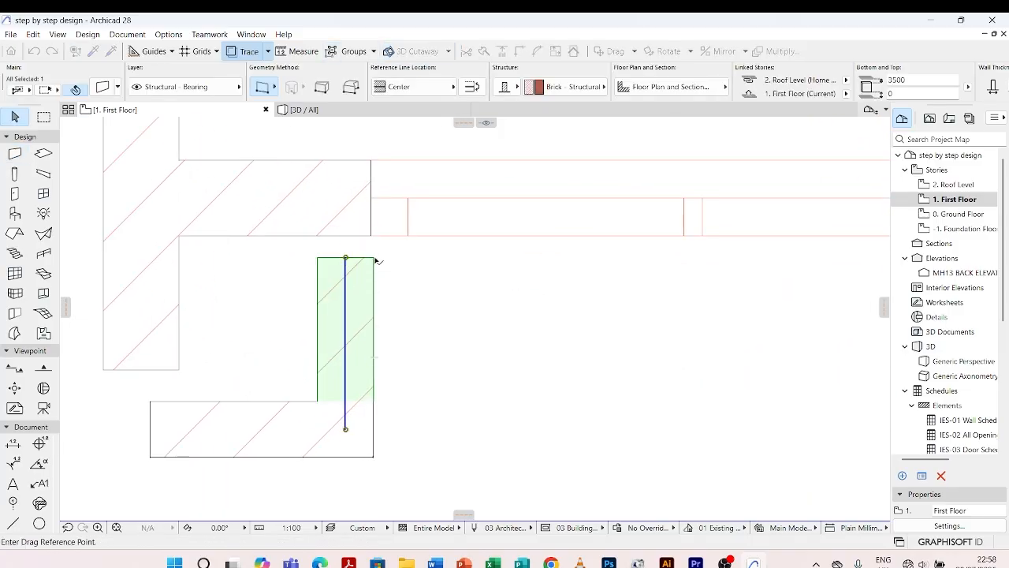
{"action": "left_click", "coordinate": [373, 258]}
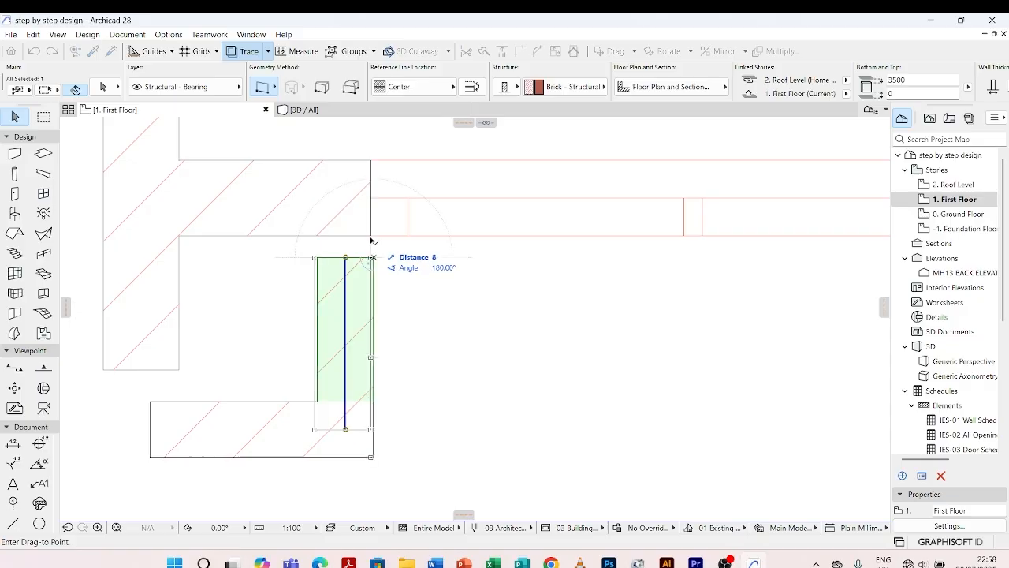
{"action": "left_click", "coordinate": [367, 257]}
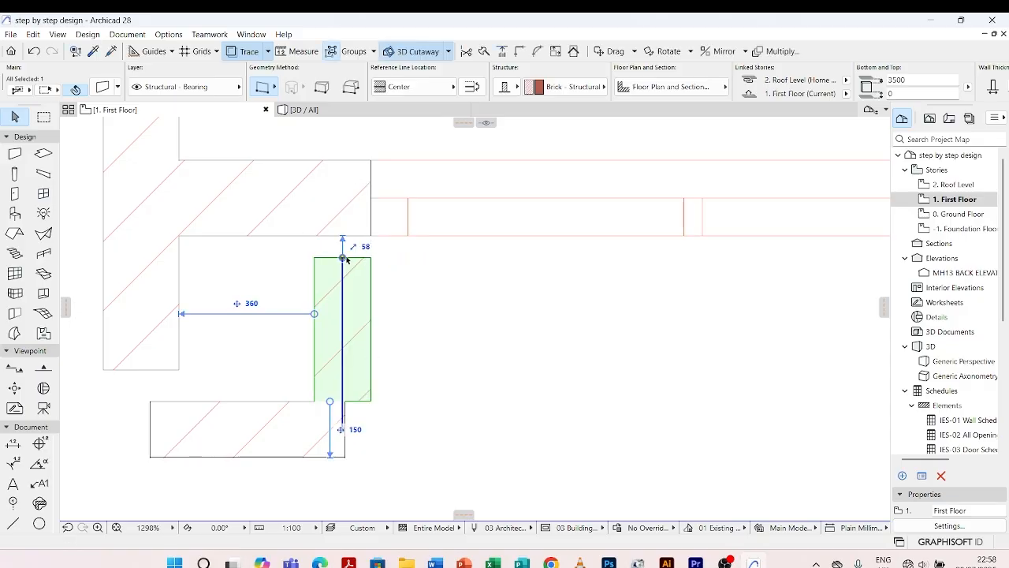
{"action": "left_click", "coordinate": [343, 258]}
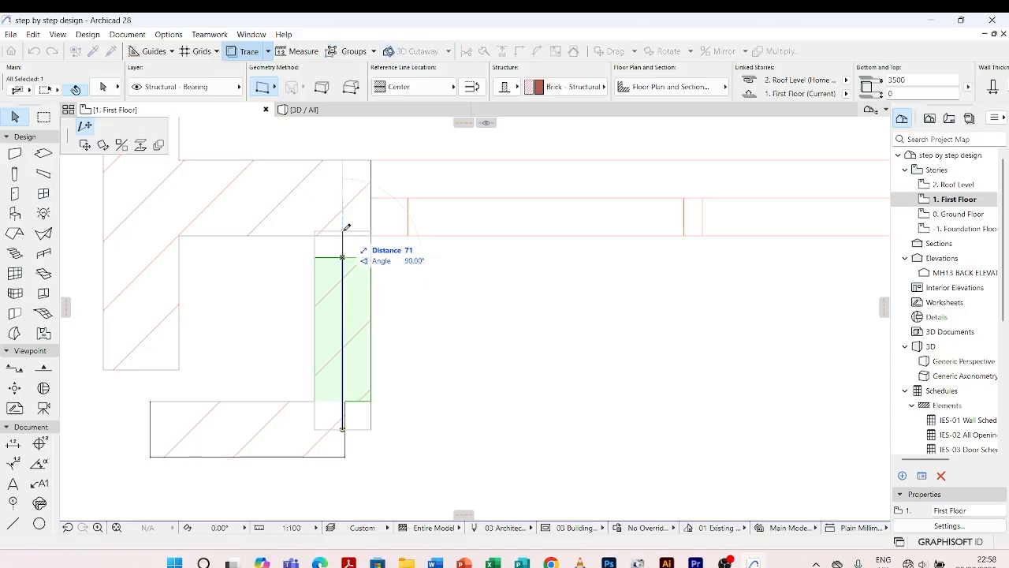
{"action": "left_click", "coordinate": [343, 198]}
{"action": "left_click", "coordinate": [401, 314]}
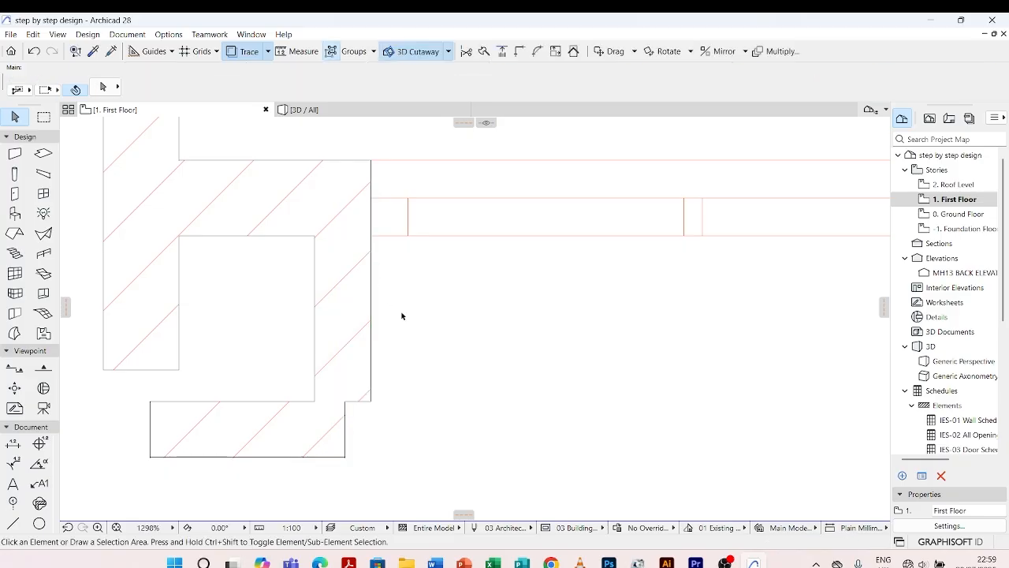
Set the front leg of the L-shaped wall 400 mm from the window wall and join it with the adjoining walls
{"action": "scroll", "coordinate": [418, 306], "scroll_direction": "down", "scroll_amount": 1}
{"action": "middle_click_drag", "start_coordinate": [394, 320], "coordinate": [484, 267]}
{"action": "left_click", "coordinate": [377, 351]}
{"action": "key", "text": "ctrl+d"}
{"action": "left_click", "coordinate": [378, 353]}
{"action": "left_click", "coordinate": [379, 300]}
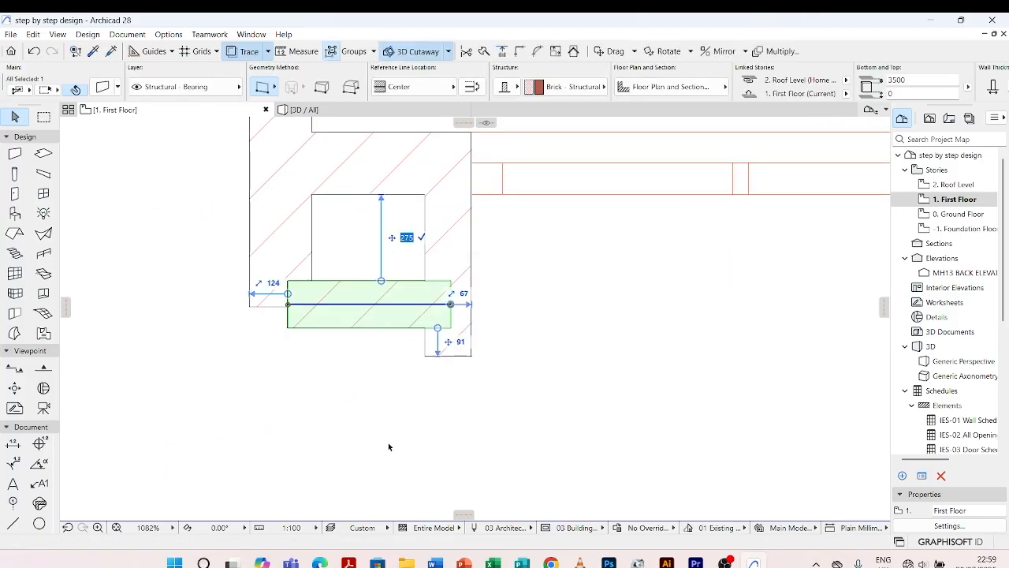
{"action": "key", "text": "Return"}
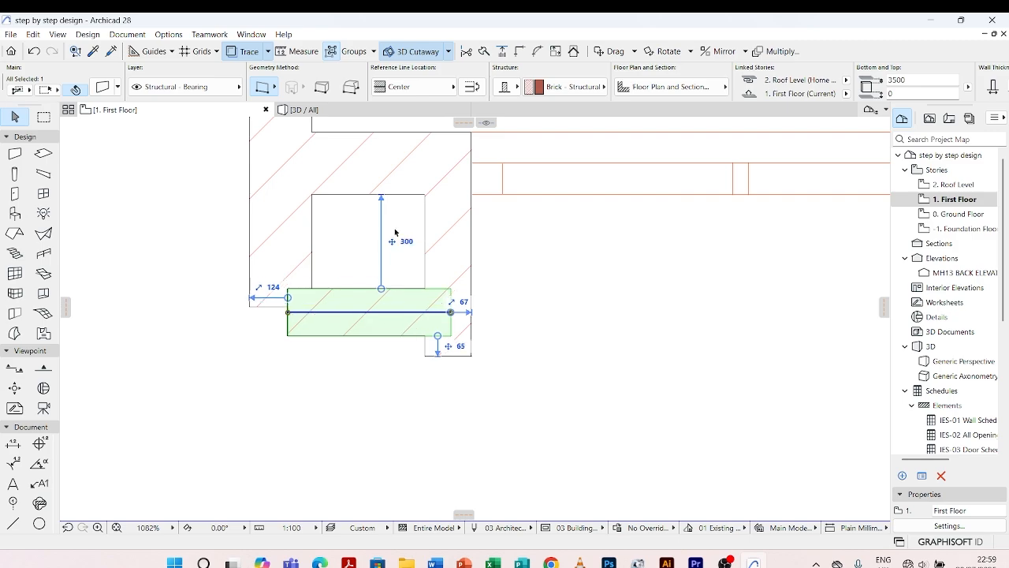
{"action": "type", "text": "400"}
{"action": "key", "text": "Return"}
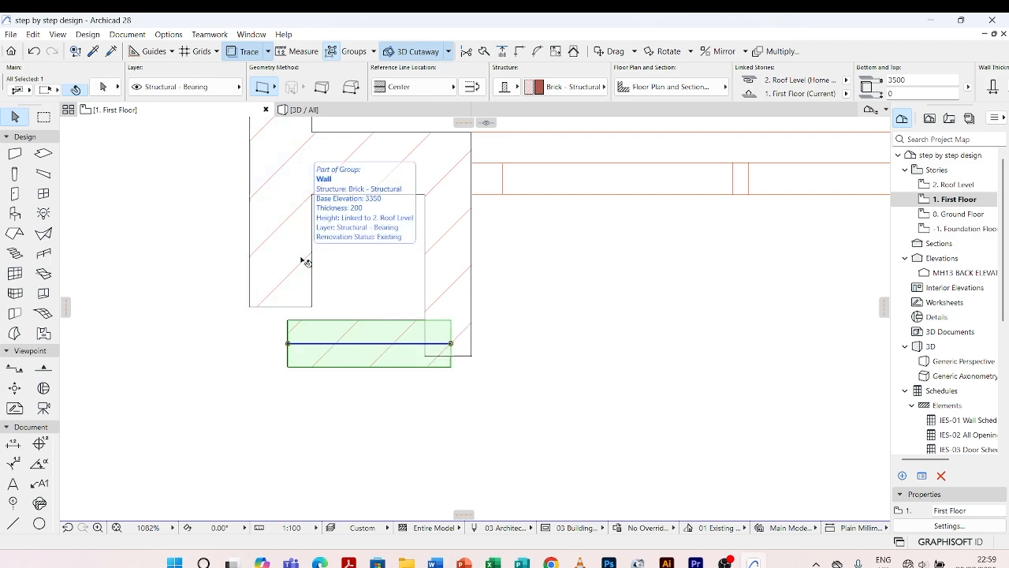
{"action": "left_click", "coordinate": [305, 261], "text": "shift"}
{"action": "left_click", "coordinate": [471, 261], "text": "shift"}
Examine the new corner pier in 3D from the front facade and from above the roof
{"action": "key", "text": "F3"}
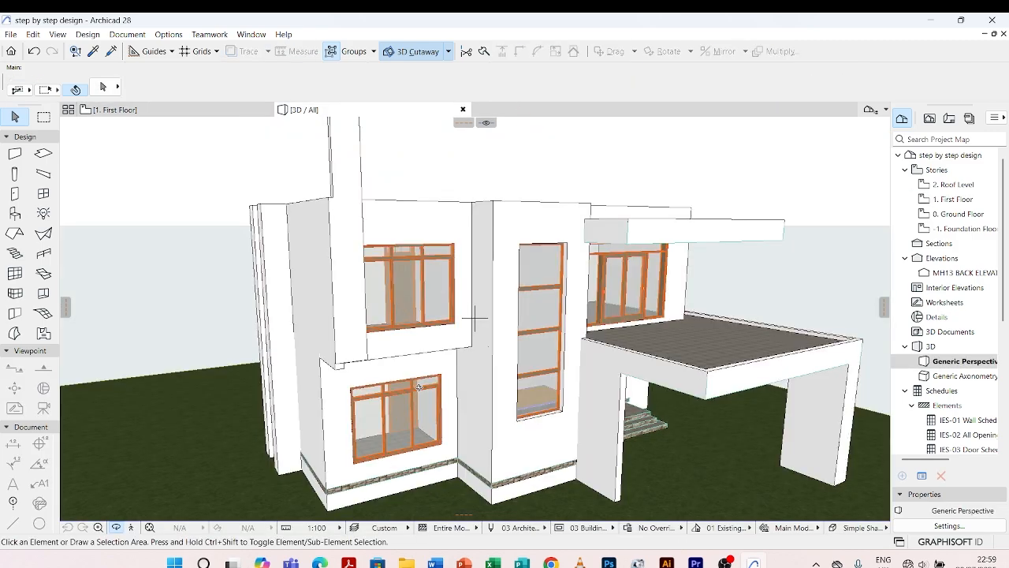
{"action": "scroll", "coordinate": [418, 386], "scroll_direction": "down", "scroll_amount": 2}
{"action": "scroll", "coordinate": [445, 394], "scroll_direction": "down", "scroll_amount": 3}
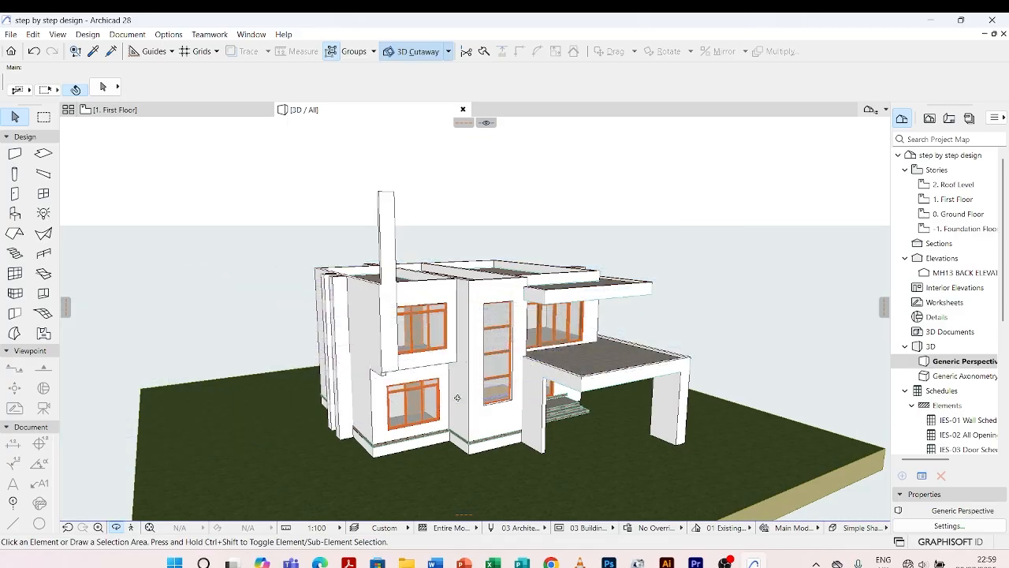
{"action": "middle_click_drag", "start_coordinate": [457, 397], "coordinate": [301, 446], "text": "shift"}
{"action": "scroll", "coordinate": [436, 165], "scroll_direction": "up", "scroll_amount": 4}
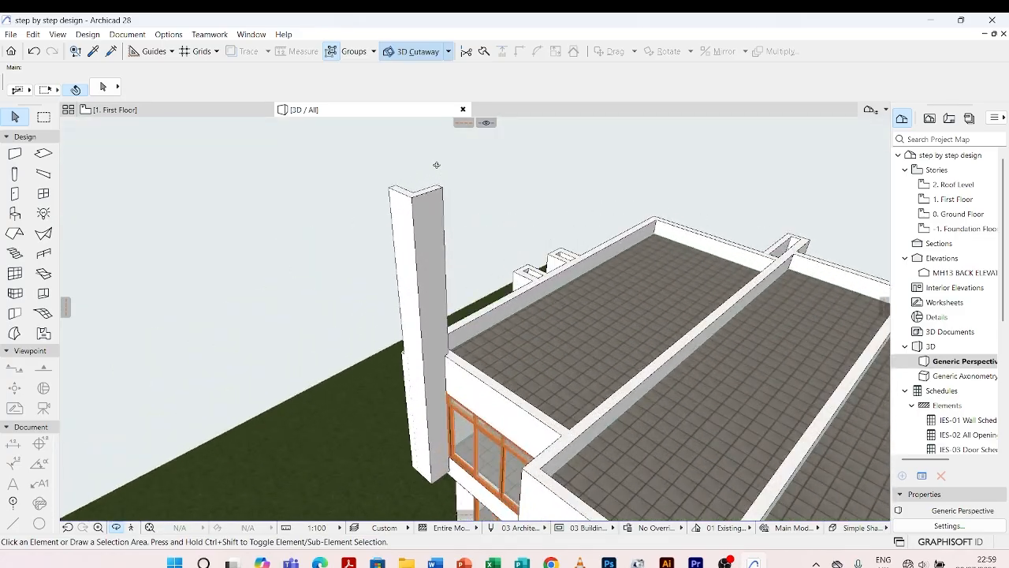
{"action": "scroll", "coordinate": [436, 165], "scroll_direction": "down", "scroll_amount": 4}
{"action": "middle_click_drag", "start_coordinate": [345, 341], "coordinate": [556, 308], "text": "shift"}
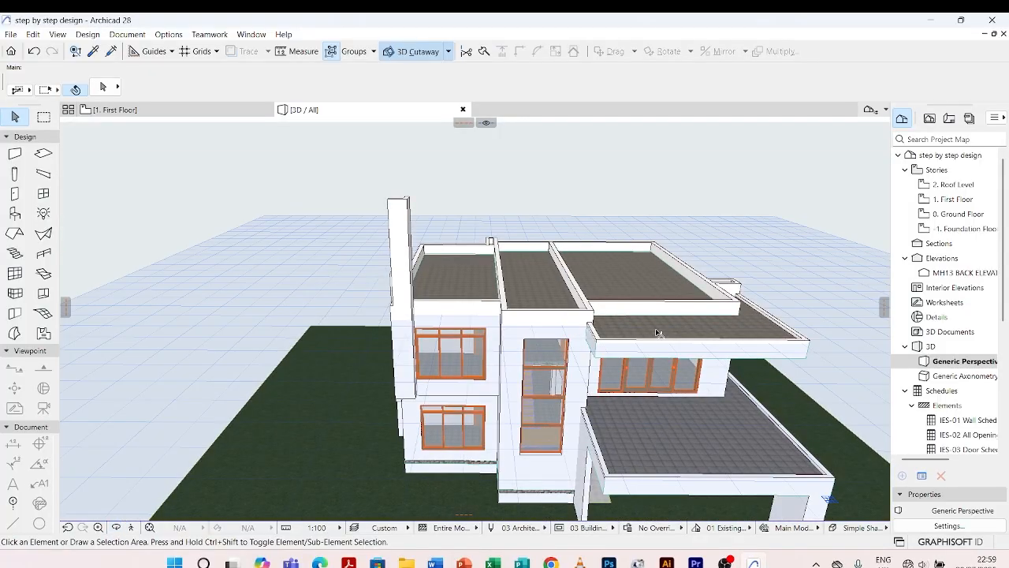
On the Roof Level plan, draw a rectangular 500 mm thick slab along the window wall, from the corner pier to the stair wall
{"action": "double_click", "coordinate": [960, 187]}
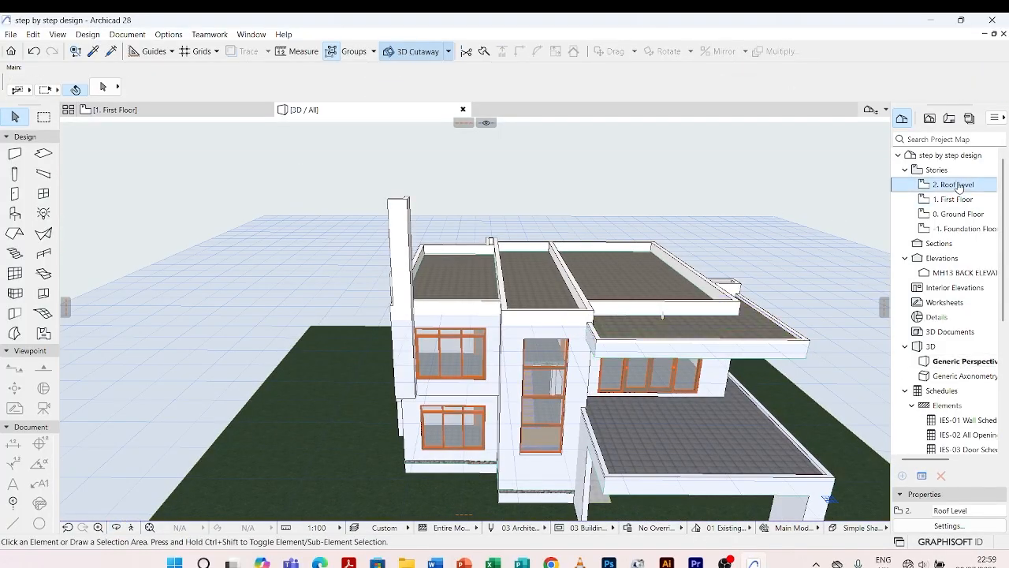
{"action": "left_click", "coordinate": [44, 154]}
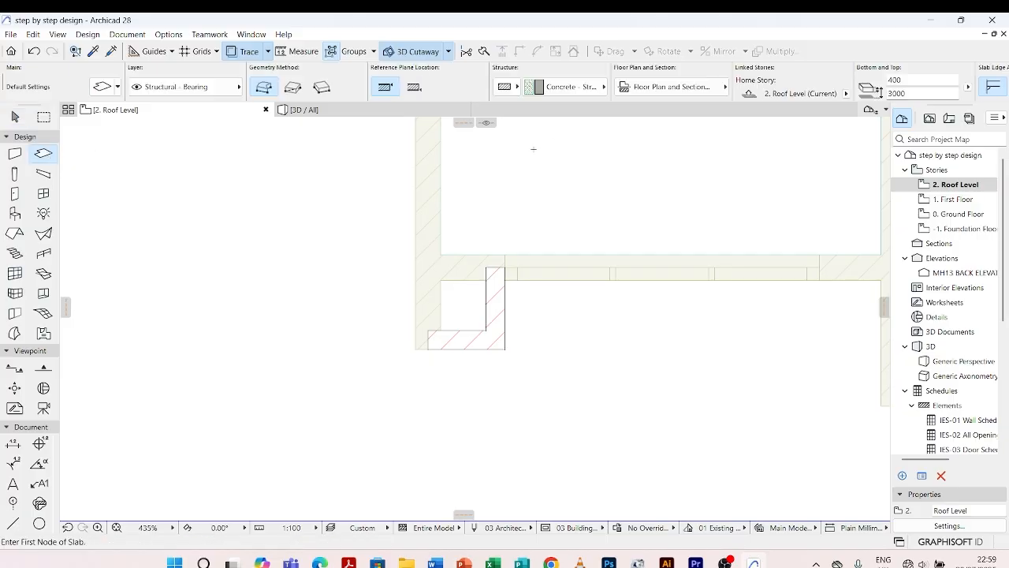
{"action": "left_click", "coordinate": [894, 80]}
{"action": "key", "text": "BackSpace"}
{"action": "left_click", "coordinate": [506, 276]}
{"action": "scroll", "coordinate": [462, 372], "scroll_direction": "down", "scroll_amount": 4}
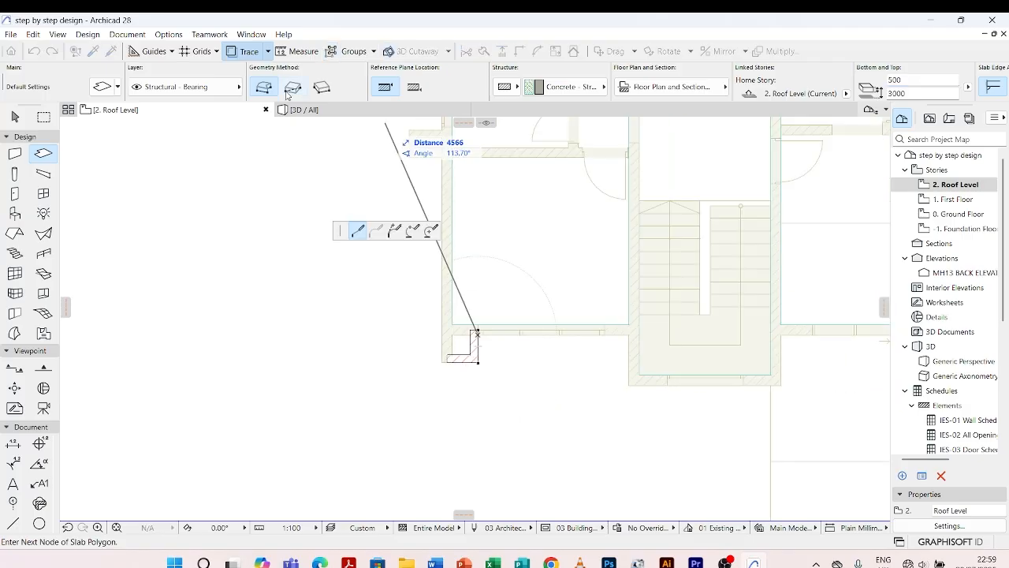
{"action": "left_click", "coordinate": [293, 87]}
{"action": "scroll", "coordinate": [587, 351], "scroll_direction": "up", "scroll_amount": 3}
{"action": "left_click", "coordinate": [359, 315]}
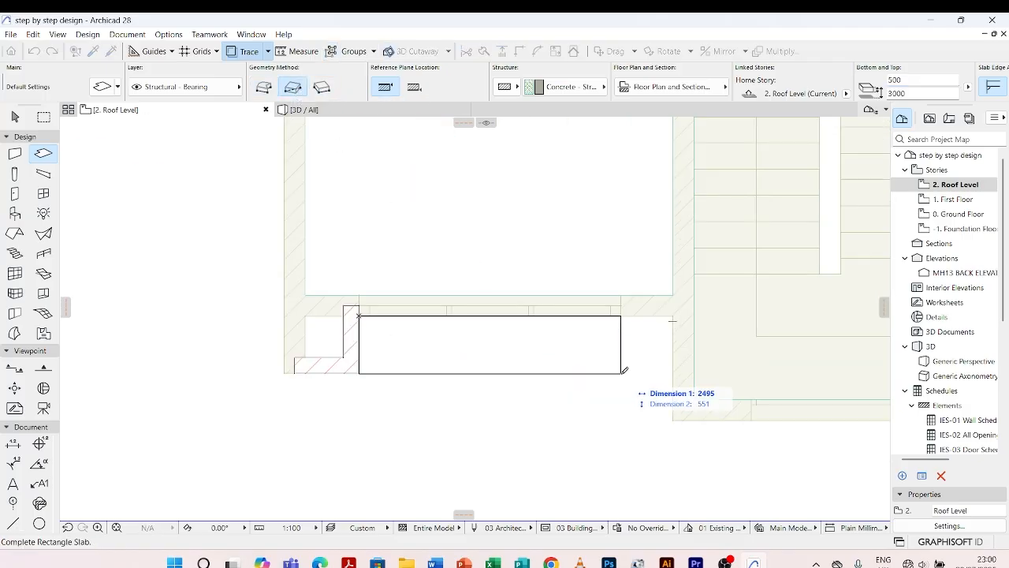
{"action": "left_click", "coordinate": [676, 368]}
In 3D, change the new slab's home story to First Floor
{"action": "key", "text": "F3"}
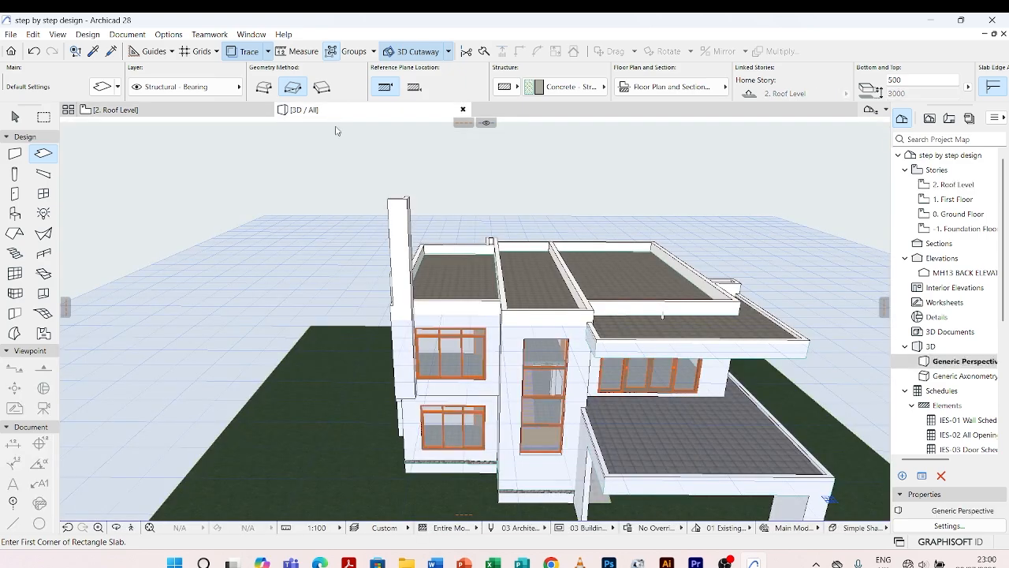
{"action": "scroll", "coordinate": [491, 221], "scroll_direction": "up", "scroll_amount": 4}
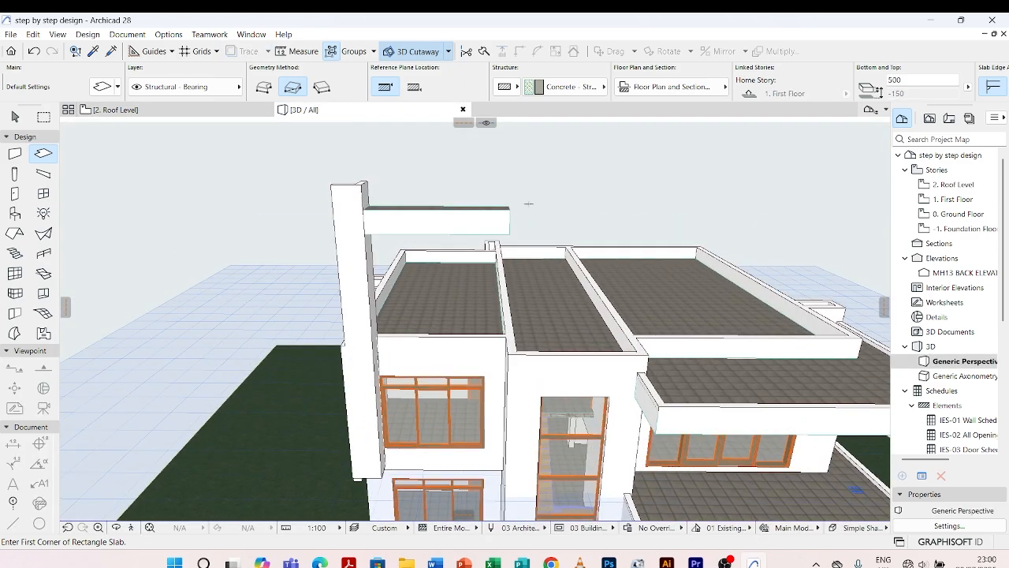
{"action": "key", "text": "Escape"}
{"action": "left_click", "coordinate": [487, 213]}
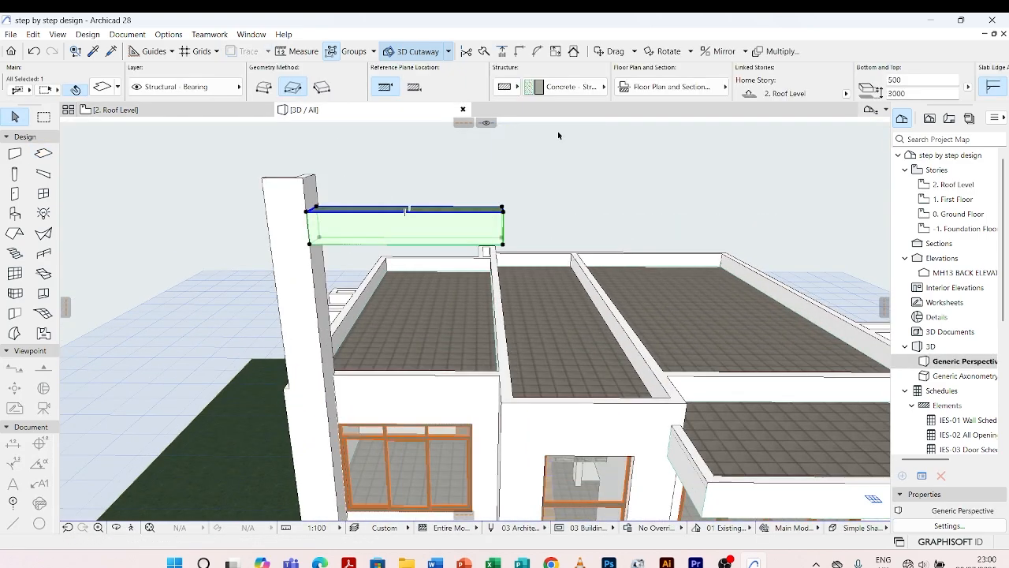
{"action": "left_click", "coordinate": [846, 93]}
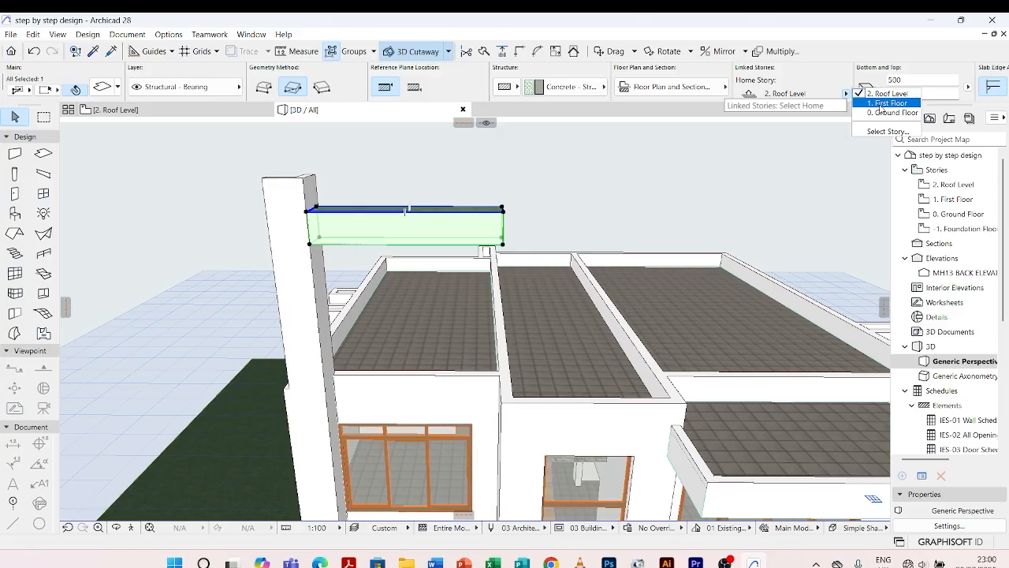
{"action": "left_click", "coordinate": [884, 103]}
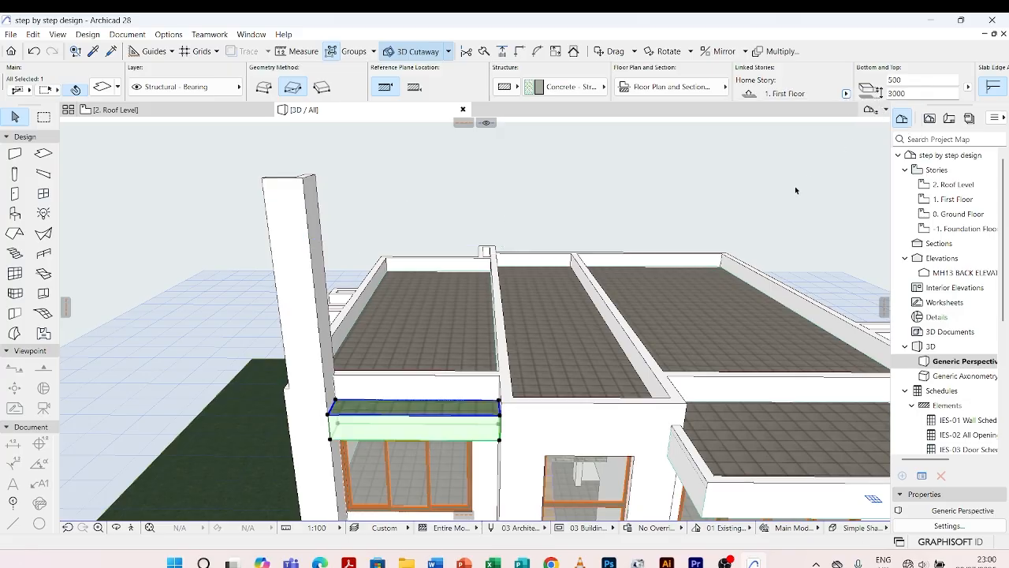
{"action": "left_click", "coordinate": [843, 94]}
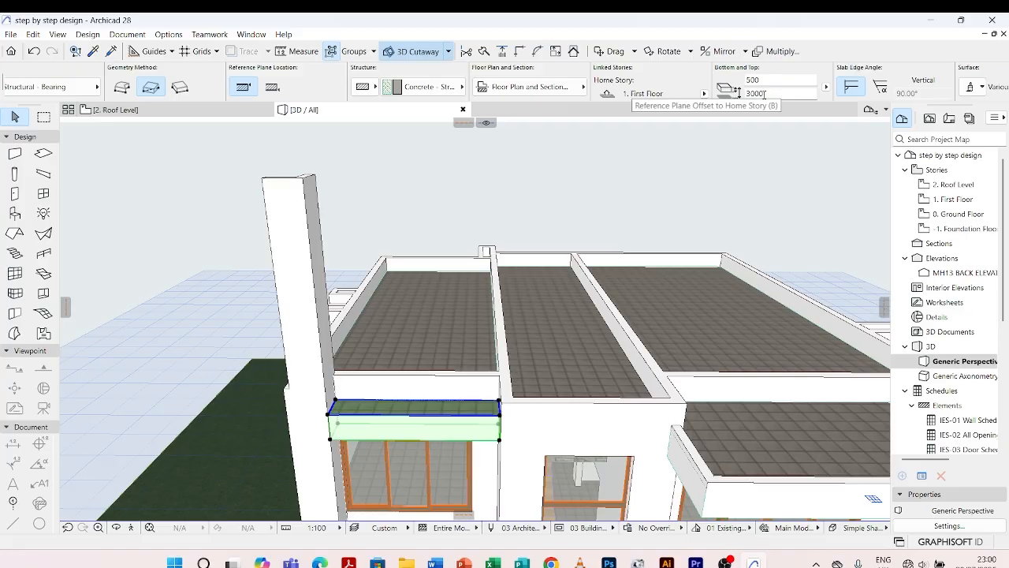
{"action": "key", "text": "Escape"}
Examine the slab's height above the first floor window from the front and from below
{"action": "scroll", "coordinate": [475, 318], "scroll_direction": "down", "scroll_amount": 2}
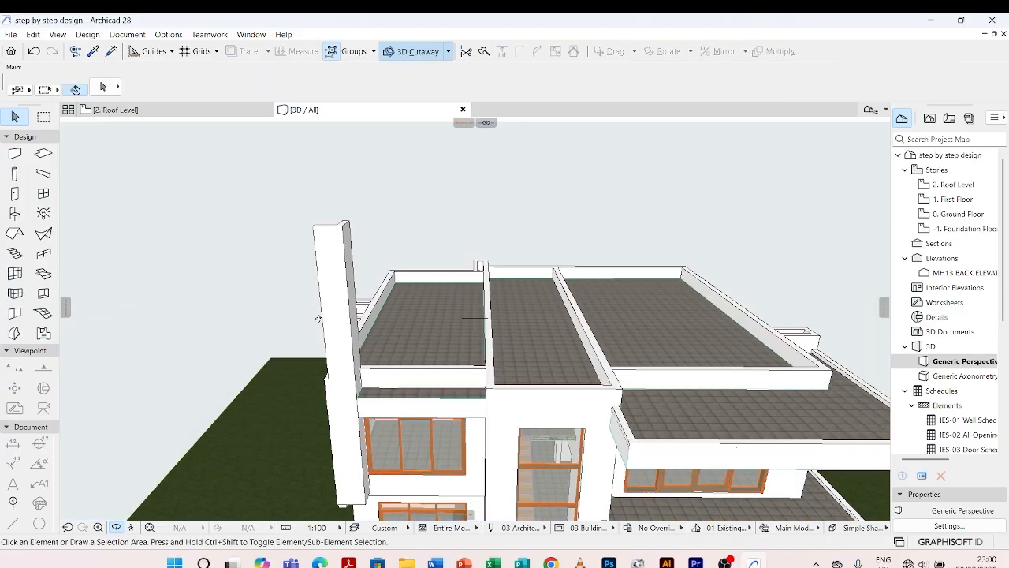
{"action": "middle_click_drag", "start_coordinate": [476, 317], "coordinate": [537, 298], "text": "shift"}
{"action": "scroll", "coordinate": [538, 298], "scroll_direction": "down", "scroll_amount": 2}
{"action": "middle_click_drag", "start_coordinate": [579, 363], "coordinate": [347, 308], "text": "shift"}
{"action": "scroll", "coordinate": [465, 241], "scroll_direction": "up", "scroll_amount": 3}
{"action": "middle_click_drag", "start_coordinate": [473, 215], "coordinate": [574, 240], "text": "shift"}
{"action": "scroll", "coordinate": [503, 328], "scroll_direction": "up", "scroll_amount": 3}
{"action": "middle_click_drag", "start_coordinate": [503, 328], "coordinate": [540, 289], "text": "shift"}
Set the window slab's reference plane offset to its home story to 3200
{"action": "left_click", "coordinate": [533, 286]}
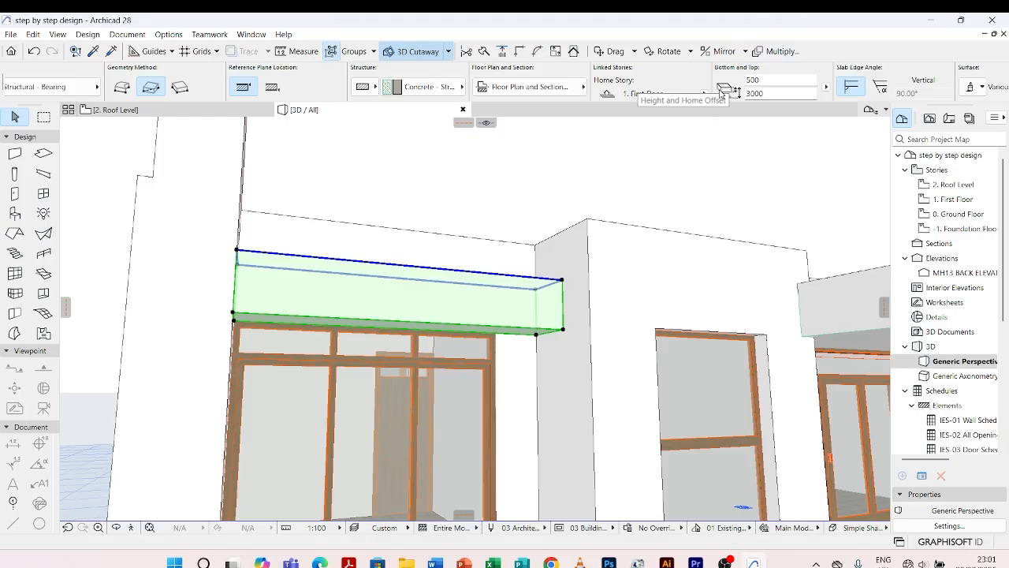
{"action": "left_click", "coordinate": [778, 92]}
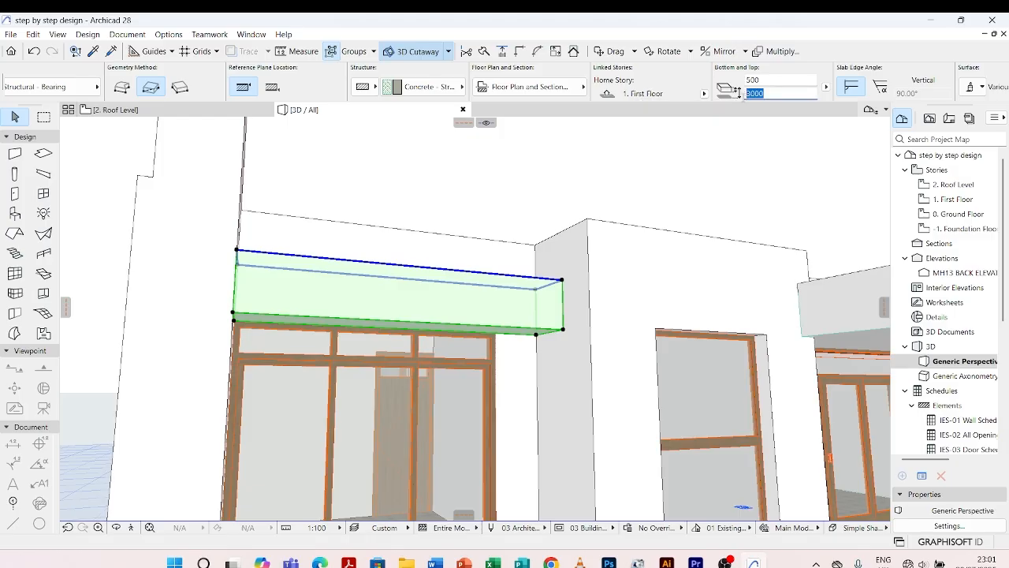
{"action": "type", "text": "3200"}
{"action": "left_click", "coordinate": [685, 192]}
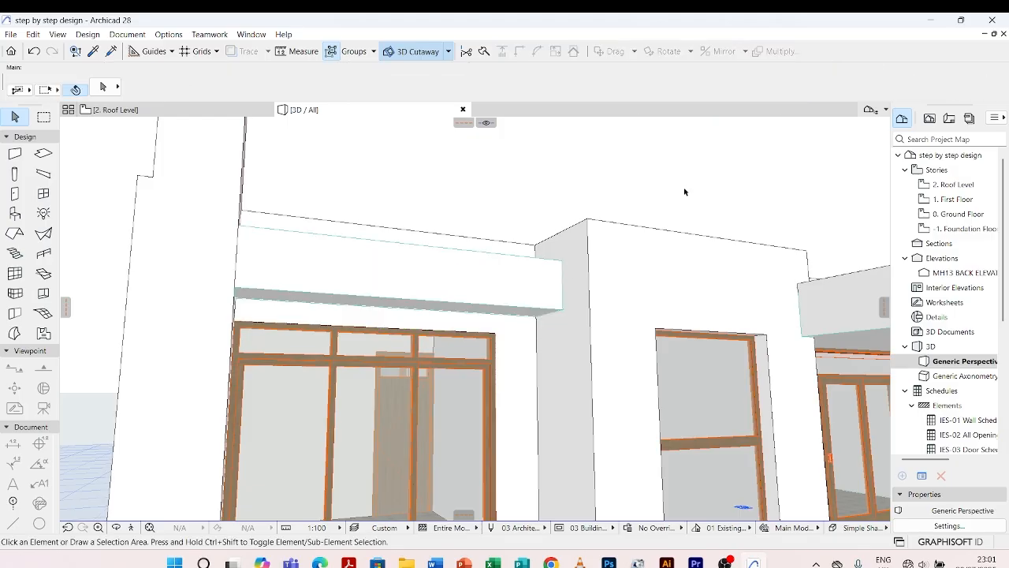
Compare the window slab with the slab over the balcony door and check that slab's height settings
{"action": "scroll", "coordinate": [441, 295], "scroll_direction": "down", "scroll_amount": 3}
{"action": "middle_click_drag", "start_coordinate": [442, 295], "coordinate": [406, 281], "text": "shift"}
{"action": "scroll", "coordinate": [405, 219], "scroll_direction": "down", "scroll_amount": 5}
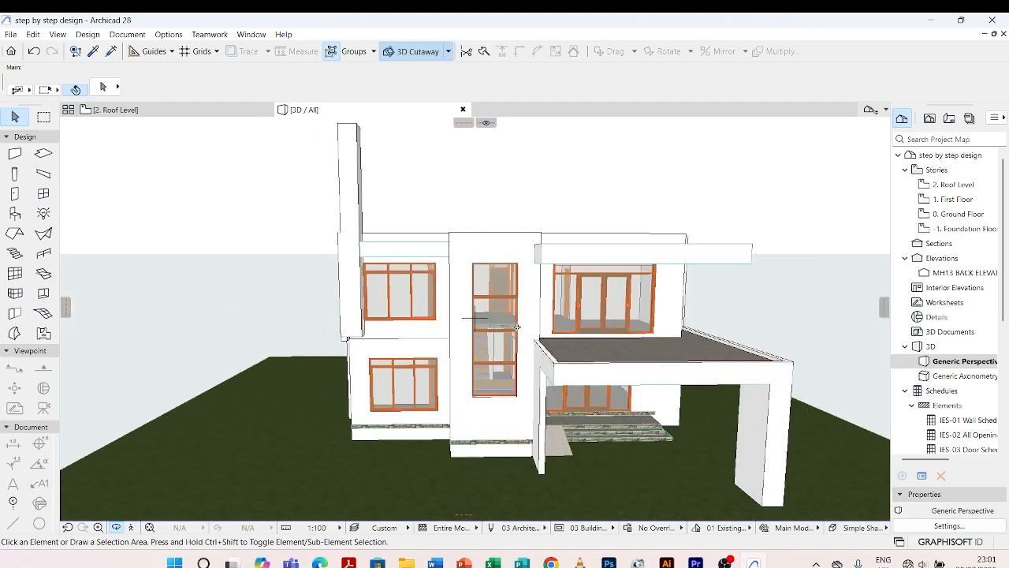
{"action": "scroll", "coordinate": [678, 255], "scroll_direction": "up", "scroll_amount": 5}
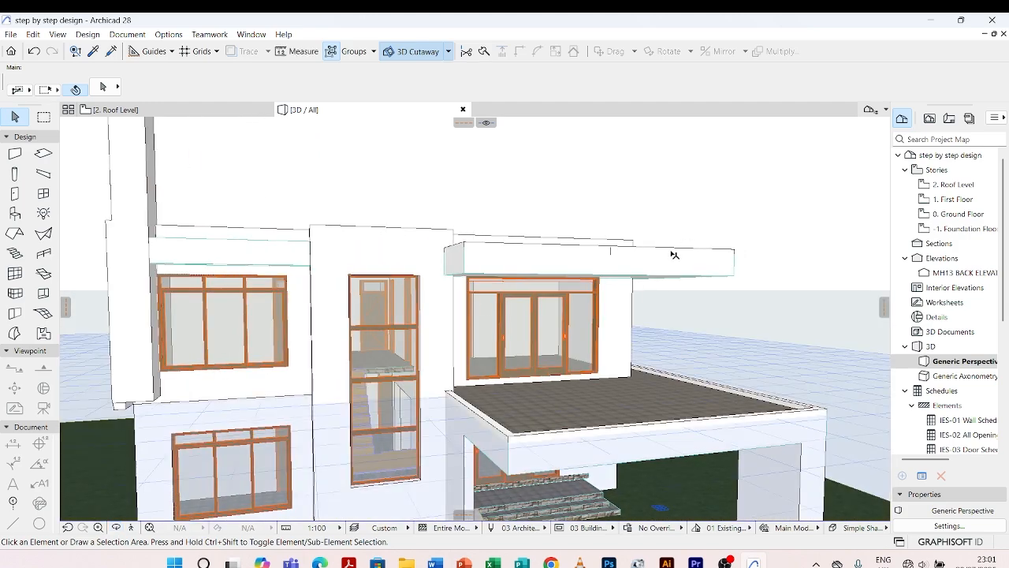
{"action": "left_click", "coordinate": [671, 254]}
{"action": "key", "text": "Escape"}
{"action": "left_click", "coordinate": [671, 275]}
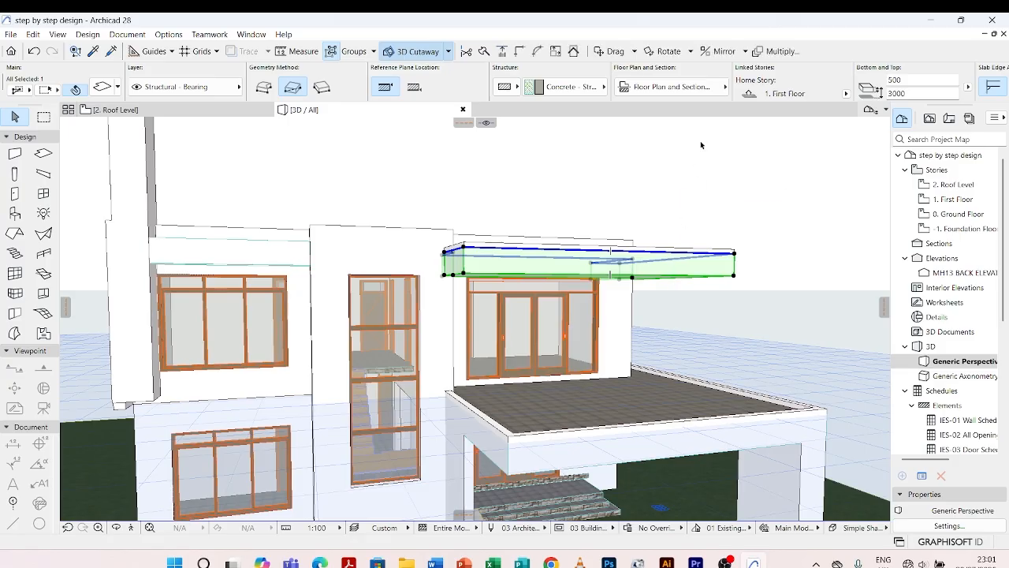
{"action": "key", "text": "Escape"}
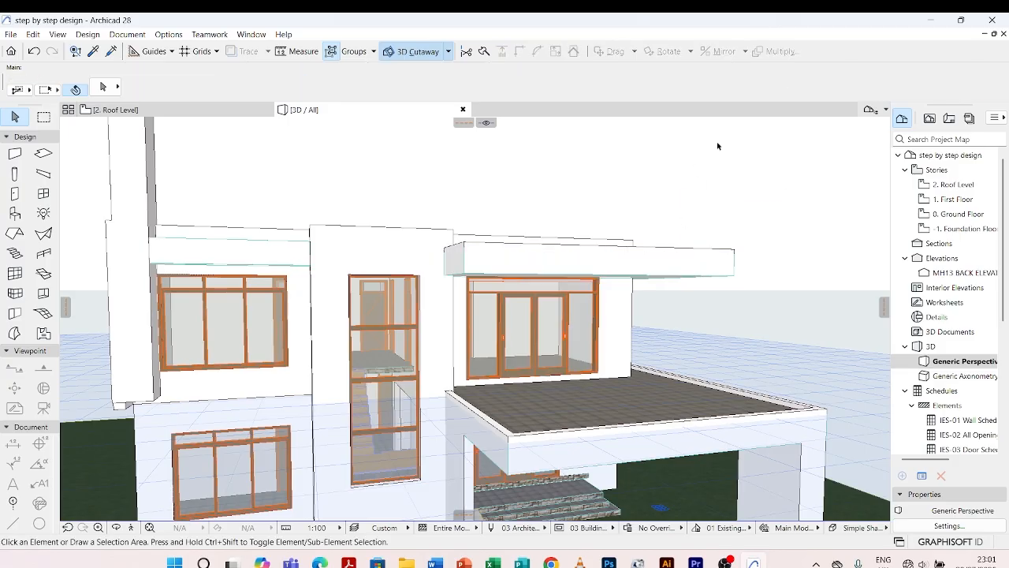
Set the bottom offset to home story of the three parapet walls around the balcony roof slab to -300
{"action": "middle_click_drag", "start_coordinate": [711, 153], "coordinate": [670, 251], "text": "shift"}
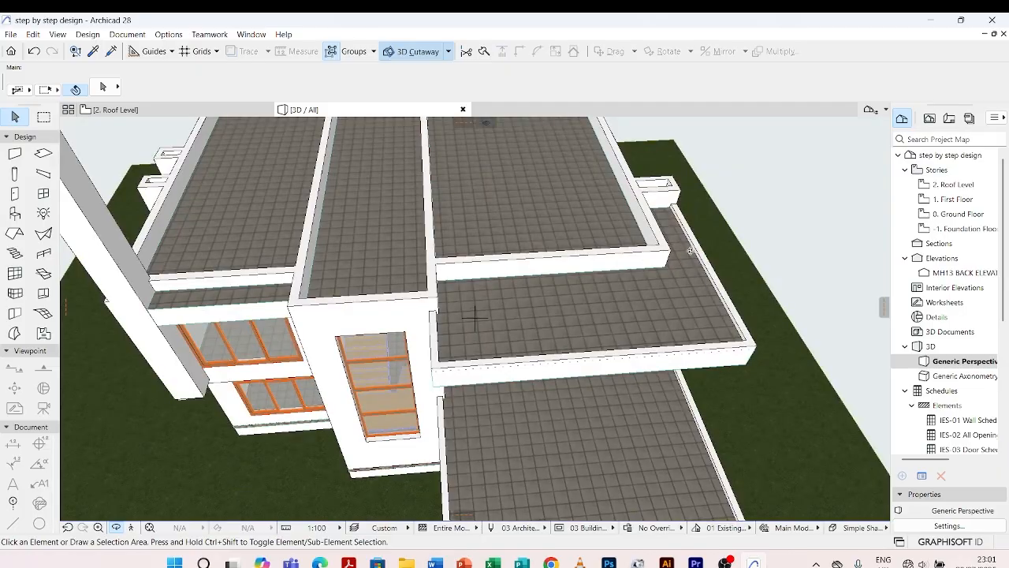
{"action": "left_click", "coordinate": [697, 266]}
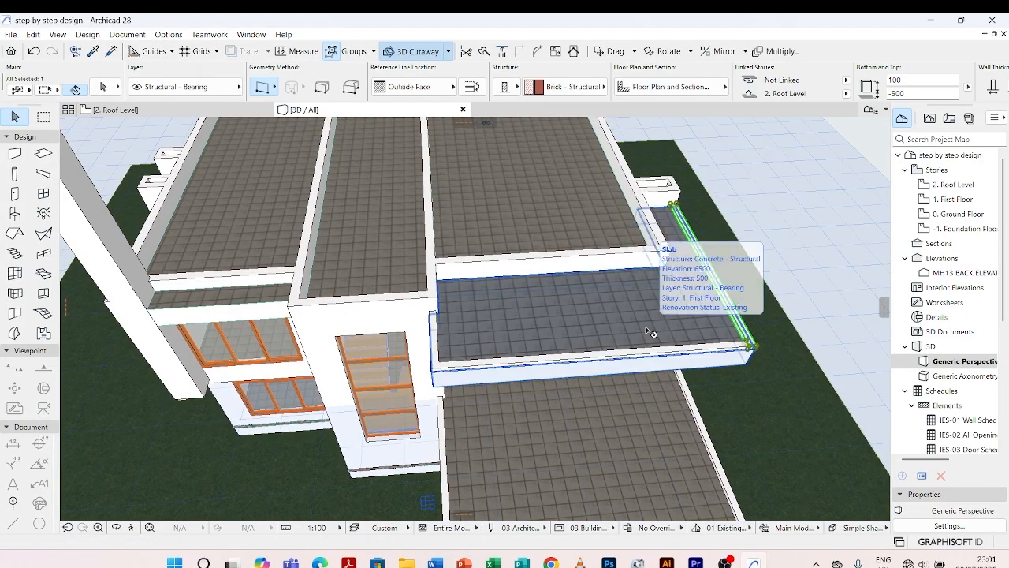
{"action": "left_click", "coordinate": [633, 358], "text": "shift"}
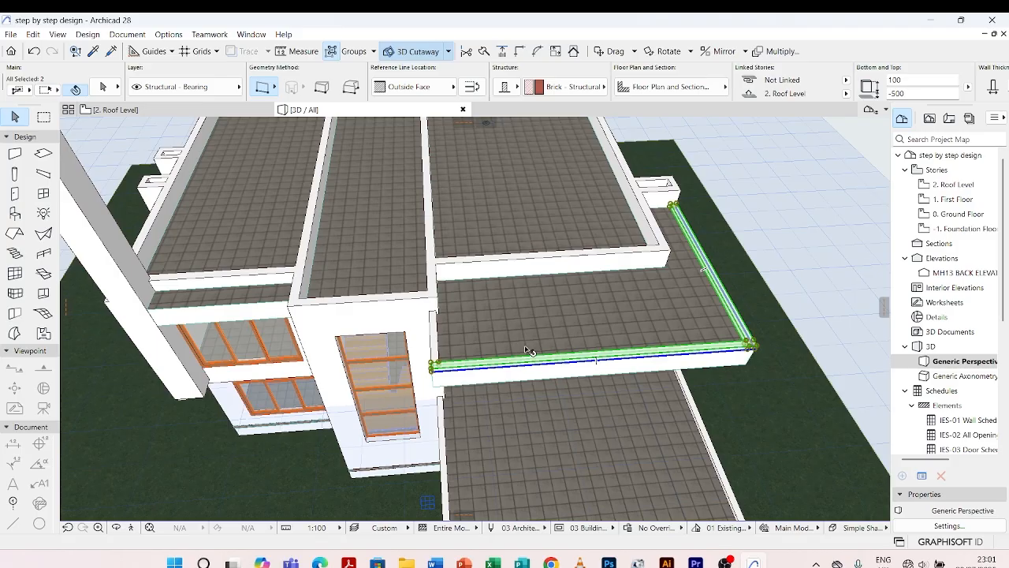
{"action": "left_click", "coordinate": [436, 338], "text": "shift"}
{"action": "left_click_drag", "start_coordinate": [907, 93], "coordinate": [876, 91]}
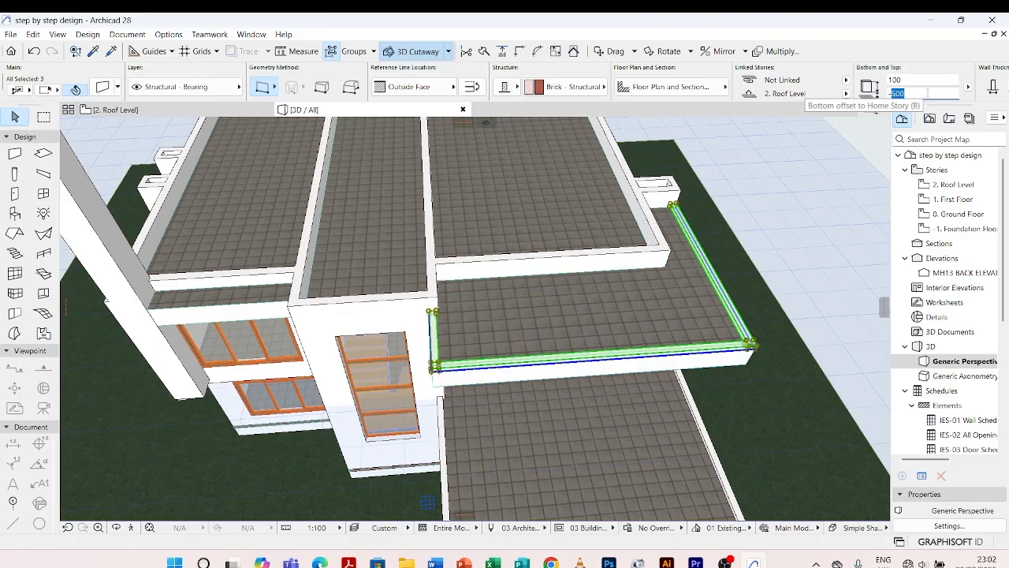
{"action": "type", "text": "-30"}
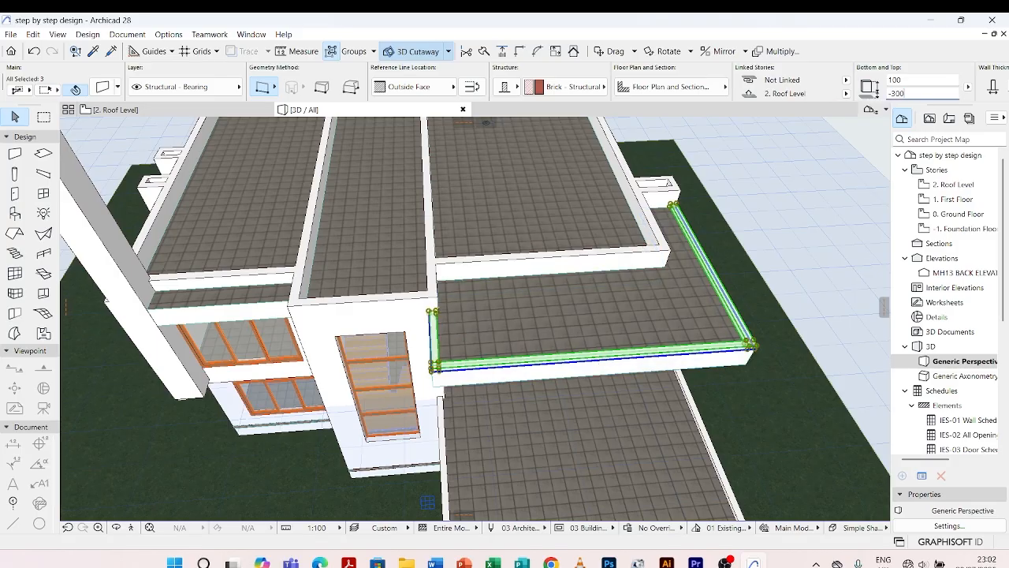
{"action": "type", "text": "0"}
{"action": "key", "text": "Return"}
{"action": "key", "text": "Escape"}
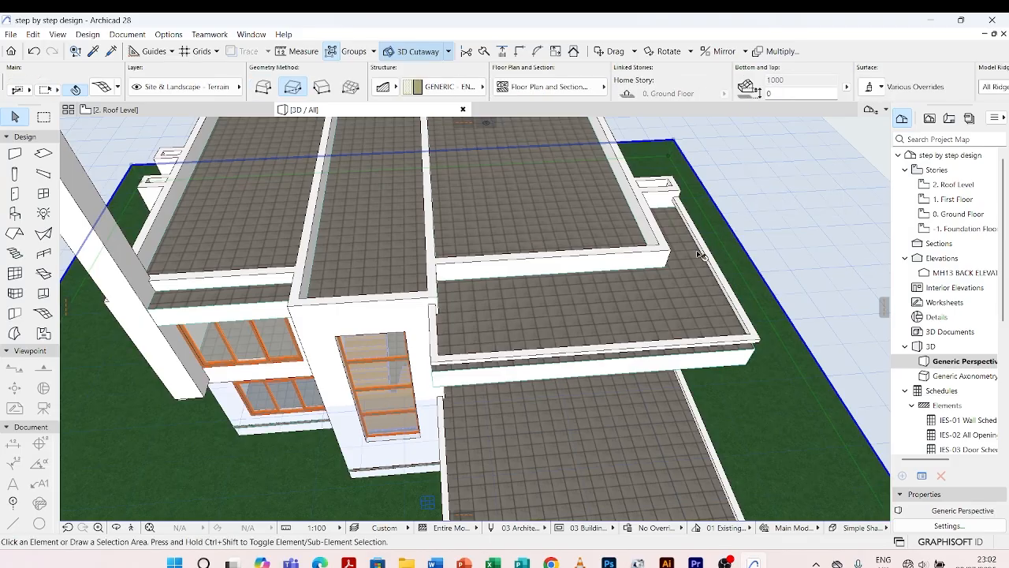
Raise the reference plane offset of the slab over the balcony door to close the gap beneath its parapet walls
{"action": "middle_click_drag", "start_coordinate": [623, 336], "coordinate": [501, 338], "text": "shift"}
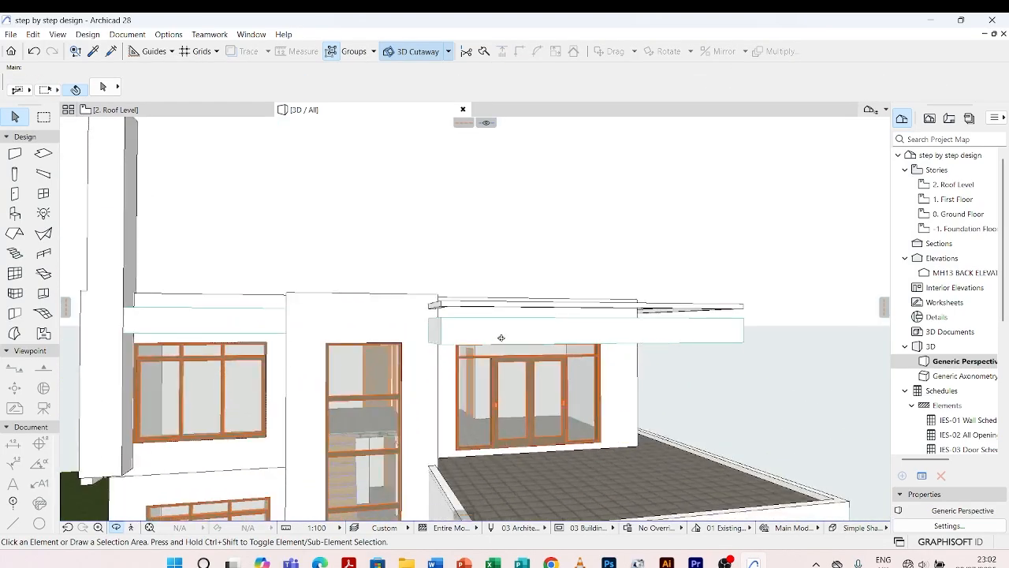
{"action": "left_click", "coordinate": [465, 322]}
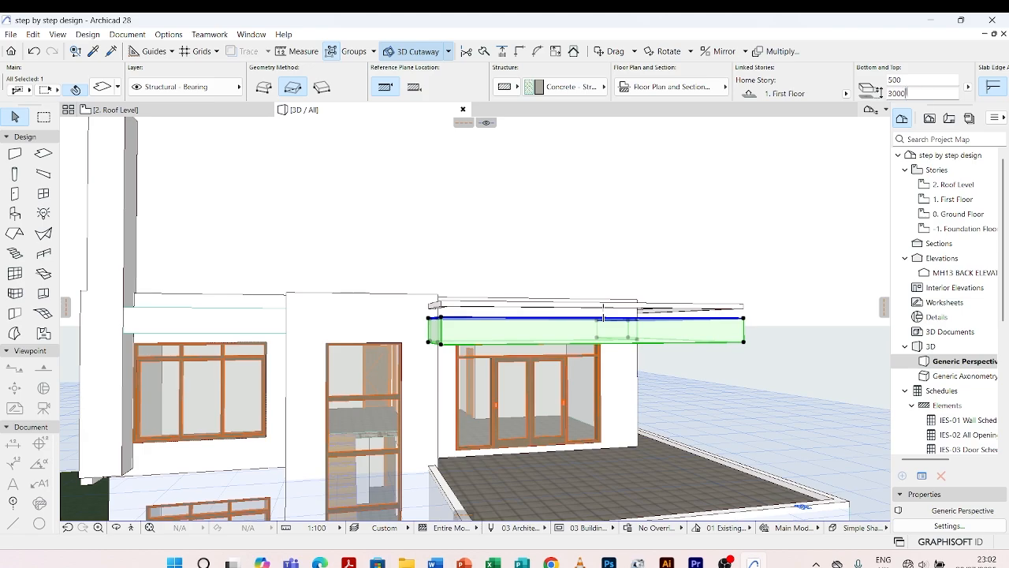
{"action": "key", "text": "ctrl+a"}
{"action": "type", "text": "3"}
{"action": "type", "text": "0"}
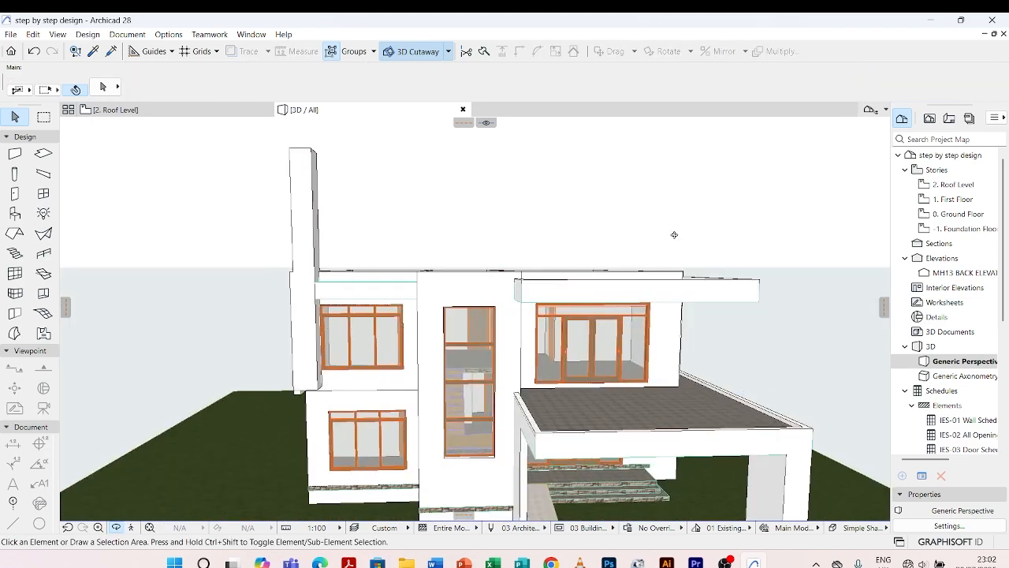
Lower the top of the corner pier's front wall to about 183 mm below Roof Level
{"action": "middle_click_drag", "start_coordinate": [674, 234], "coordinate": [375, 300], "text": "shift"}
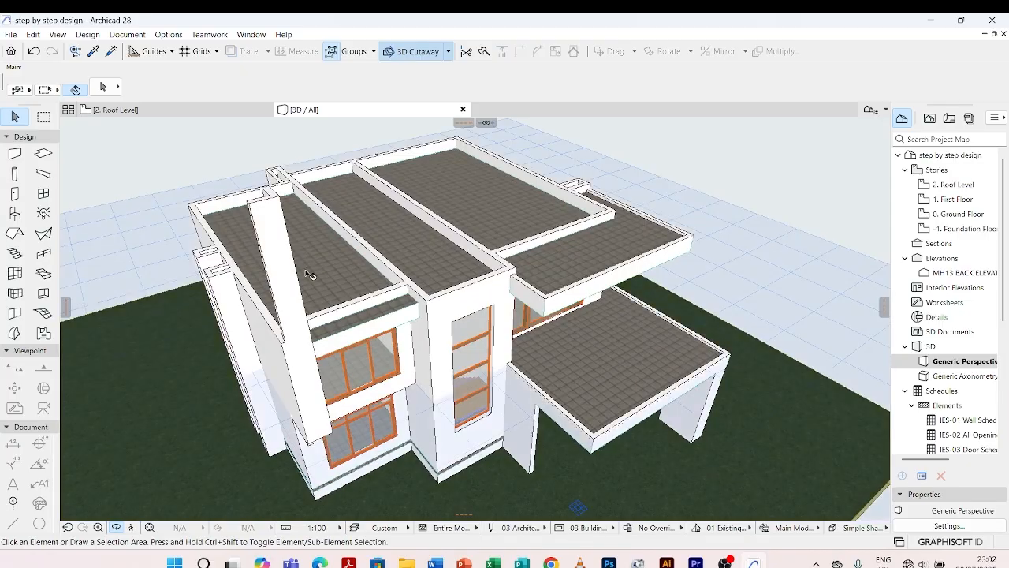
{"action": "left_click", "coordinate": [259, 205]}
{"action": "scroll", "coordinate": [268, 201], "scroll_direction": "up", "scroll_amount": 2}
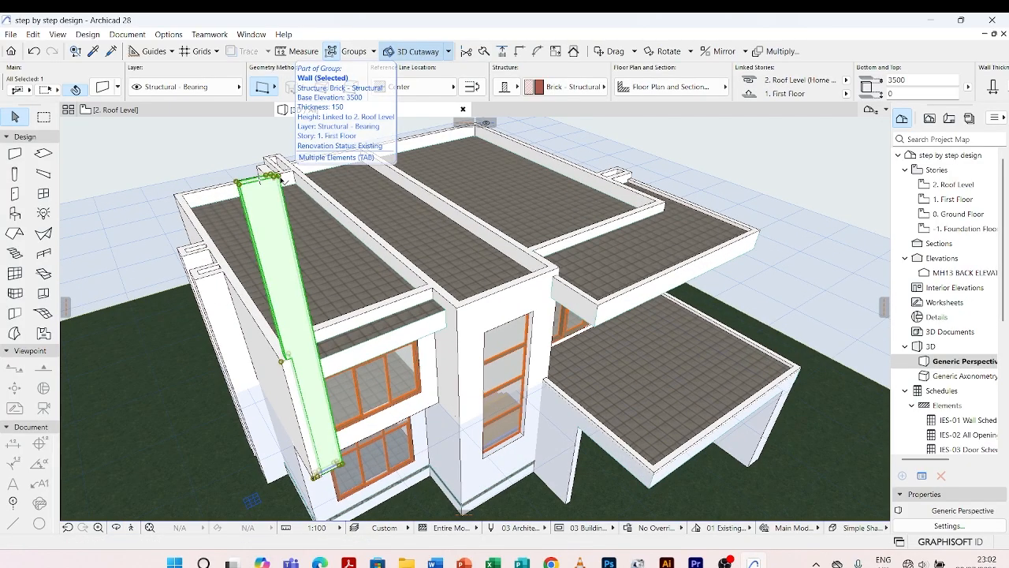
{"action": "left_click", "coordinate": [281, 175]}
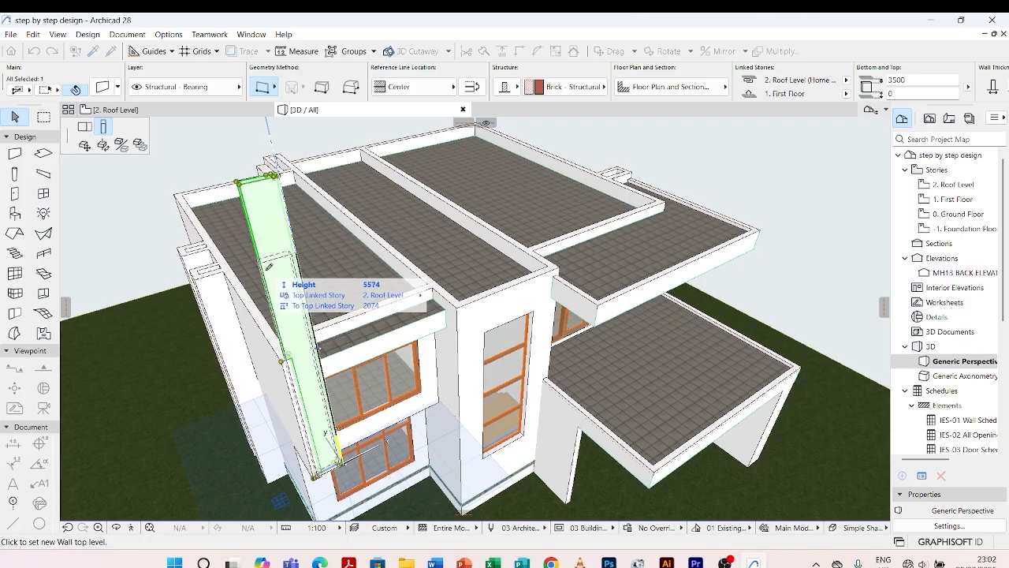
{"action": "left_click", "coordinate": [290, 365]}
{"action": "scroll", "coordinate": [292, 366], "scroll_direction": "up", "scroll_amount": 5}
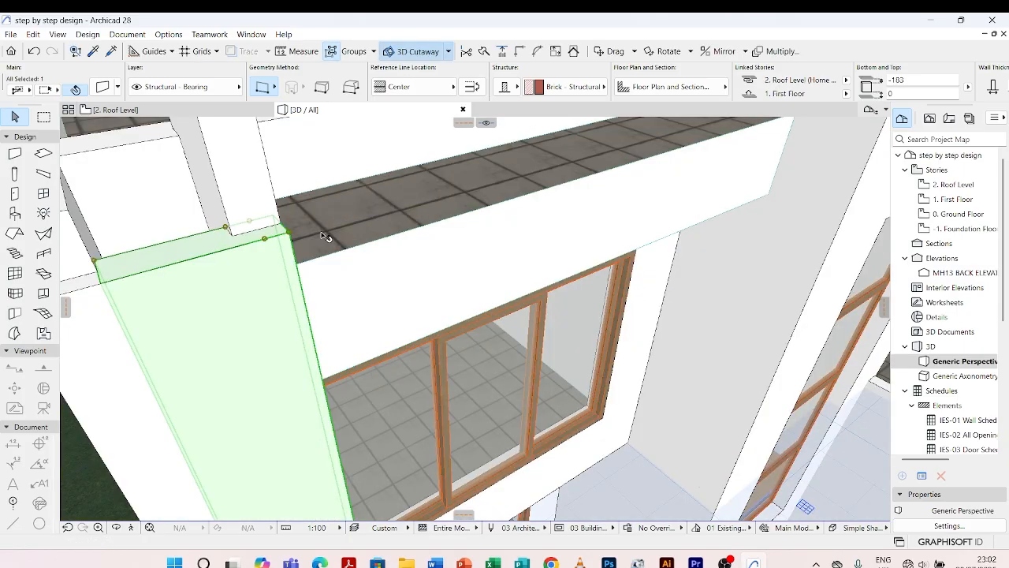
{"action": "key", "text": "Escape"}
{"action": "scroll", "coordinate": [278, 260], "scroll_direction": "down", "scroll_amount": 2}
{"action": "scroll", "coordinate": [241, 268], "scroll_direction": "down", "scroll_amount": 5}
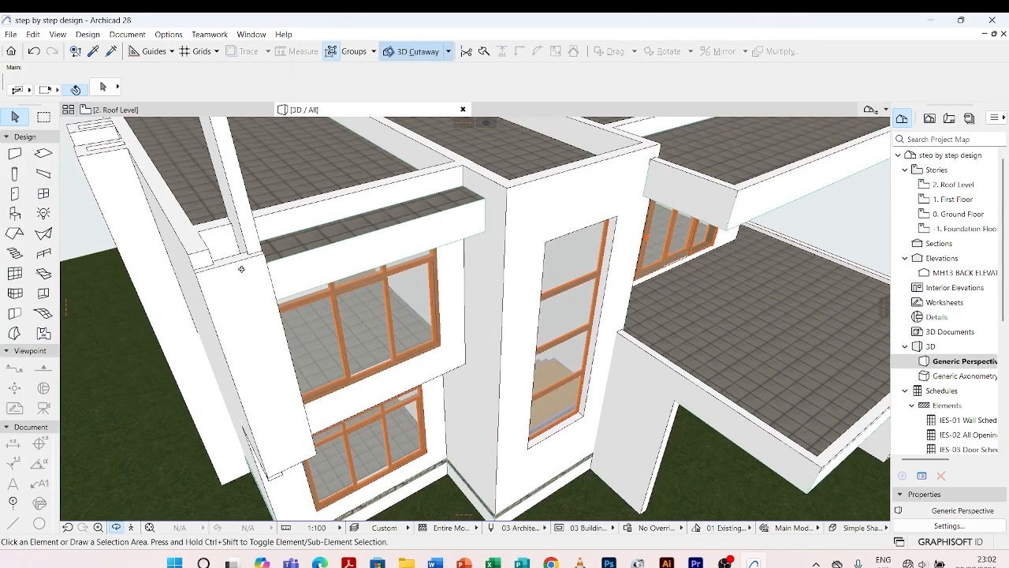
{"action": "middle_click_drag", "start_coordinate": [243, 402], "coordinate": [292, 249], "text": "shift"}
{"action": "scroll", "coordinate": [307, 251], "scroll_direction": "down", "scroll_amount": 3}
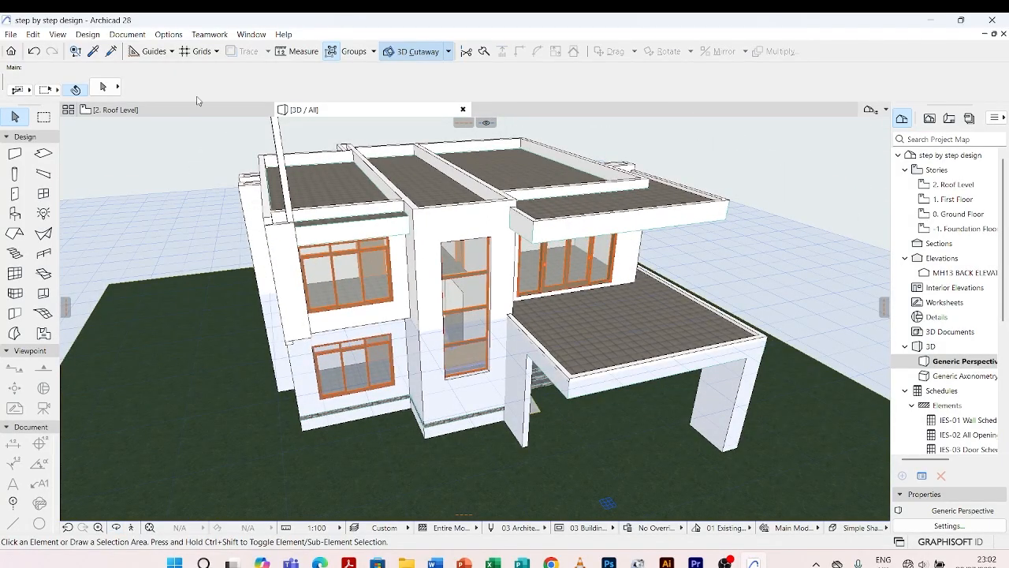
On the Roof Level plan, pick up the settings of the corner pier's side wall for a new wall
{"action": "left_click", "coordinate": [180, 109]}
{"action": "double_click", "coordinate": [956, 199]}
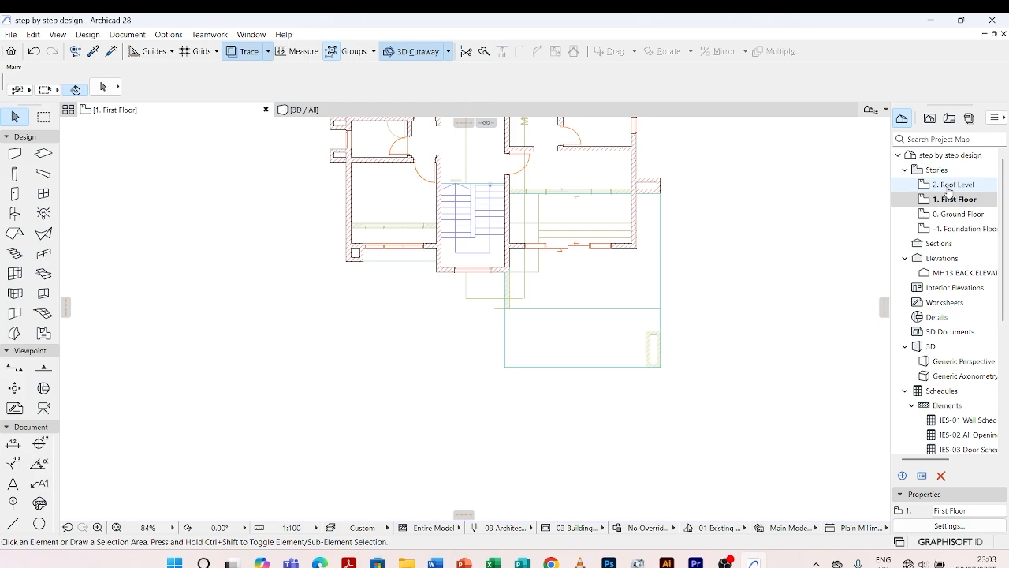
{"action": "double_click", "coordinate": [952, 185]}
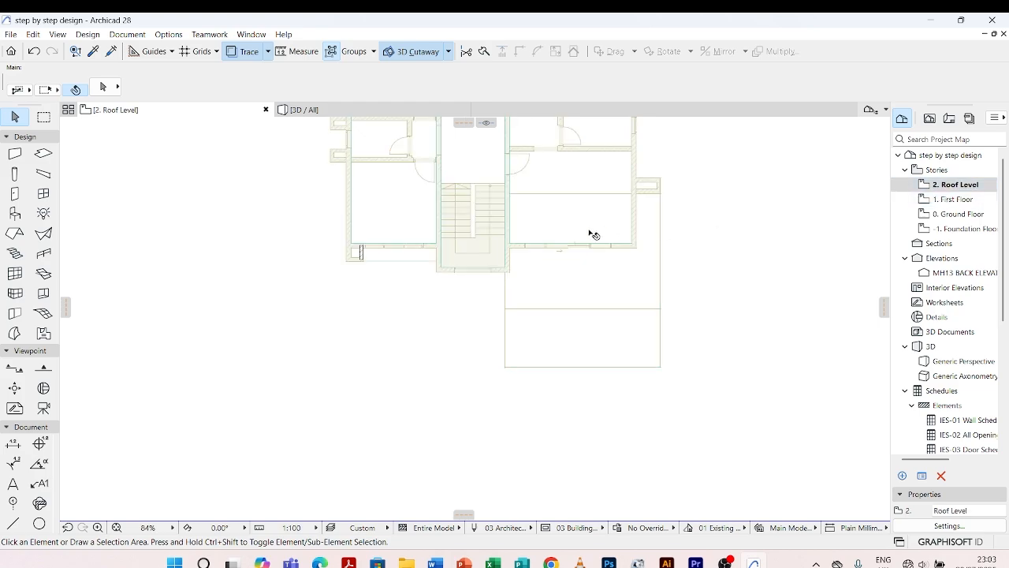
{"action": "scroll", "coordinate": [344, 278], "scroll_direction": "up", "scroll_amount": 5}
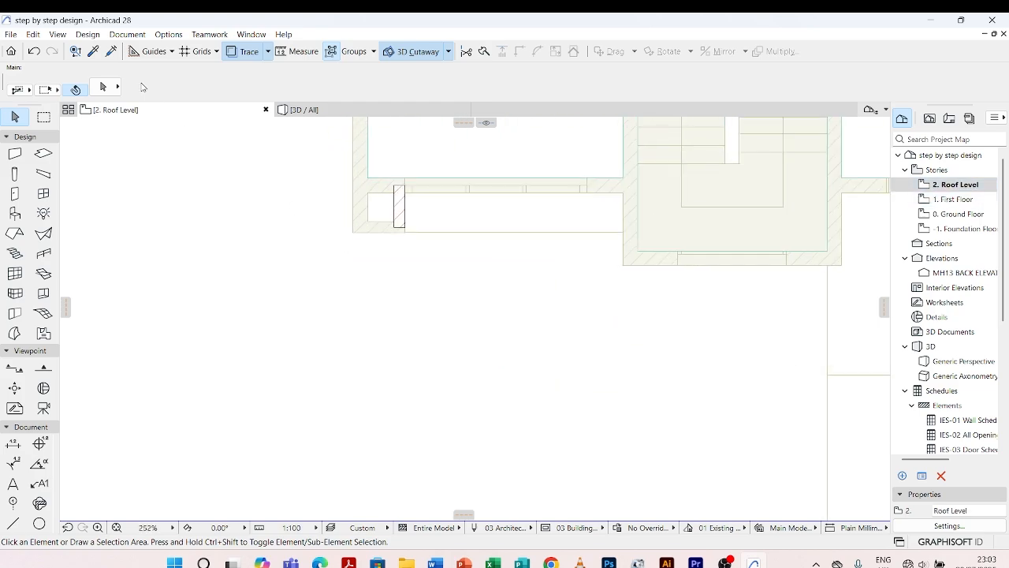
{"action": "left_click", "coordinate": [398, 207], "text": "alt"}
{"action": "left_click", "coordinate": [405, 221]}
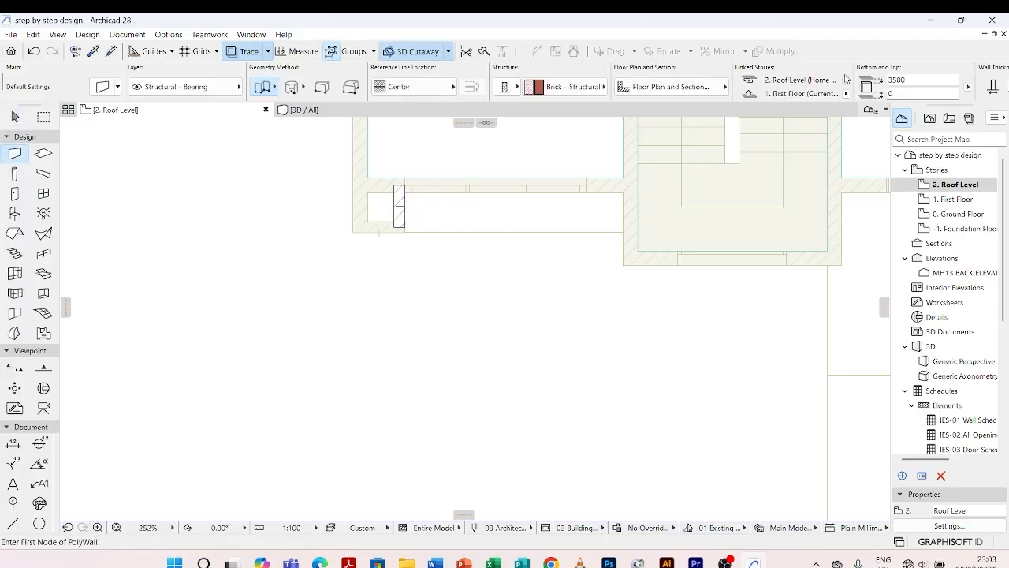
Set the new wall's top to Not Linked, its home story to Roof Level and its height to 100
{"action": "scroll", "coordinate": [847, 79], "scroll_direction": "down", "scroll_amount": 2}
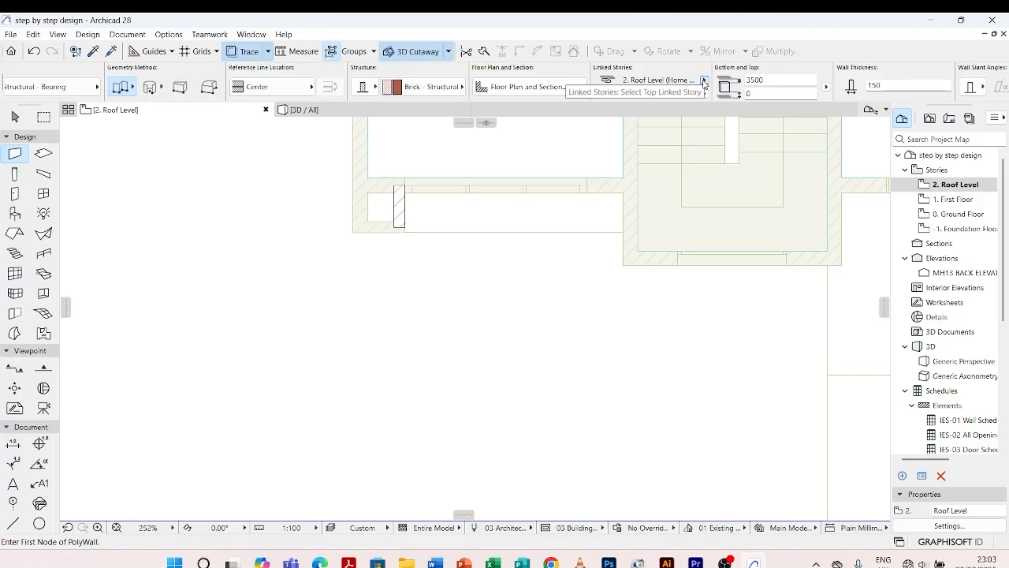
{"action": "left_click", "coordinate": [704, 81]}
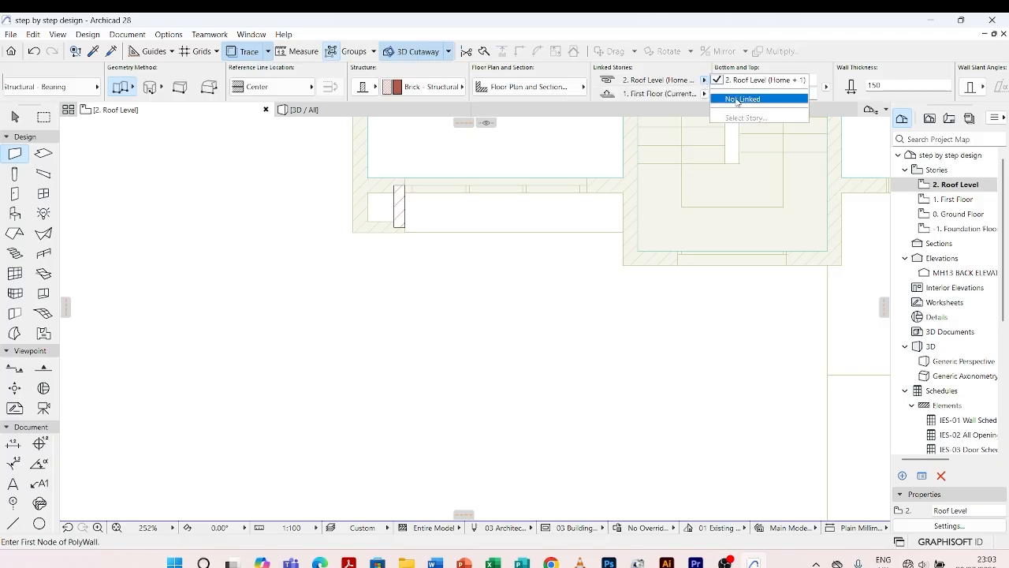
{"action": "left_click", "coordinate": [737, 100]}
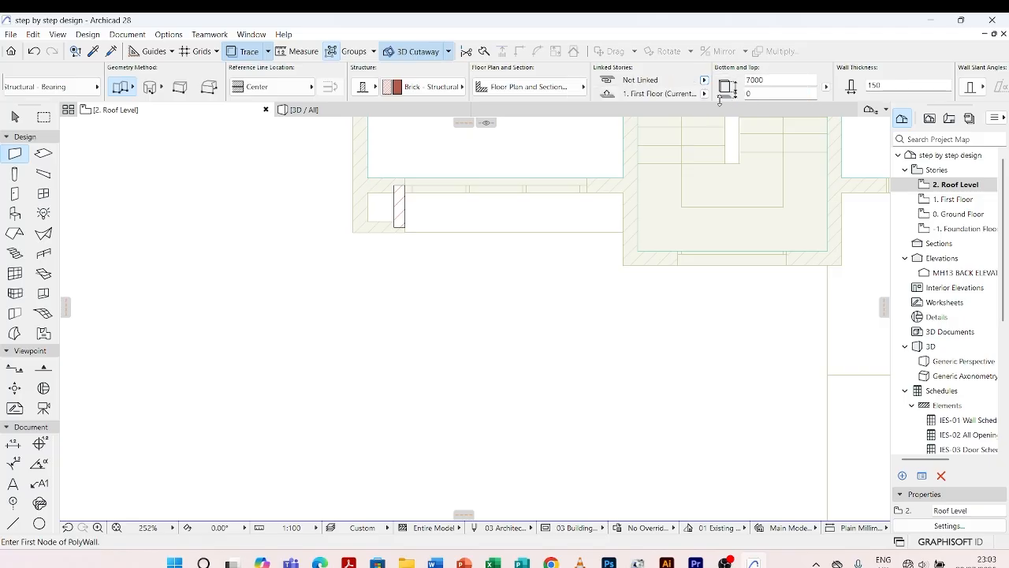
{"action": "left_click", "coordinate": [704, 94]}
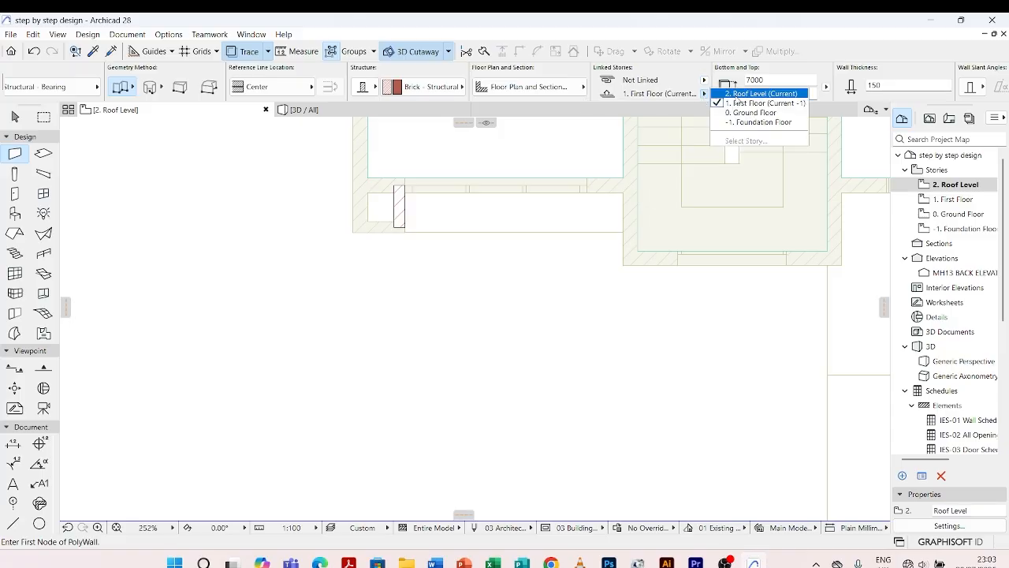
{"action": "left_click", "coordinate": [738, 93]}
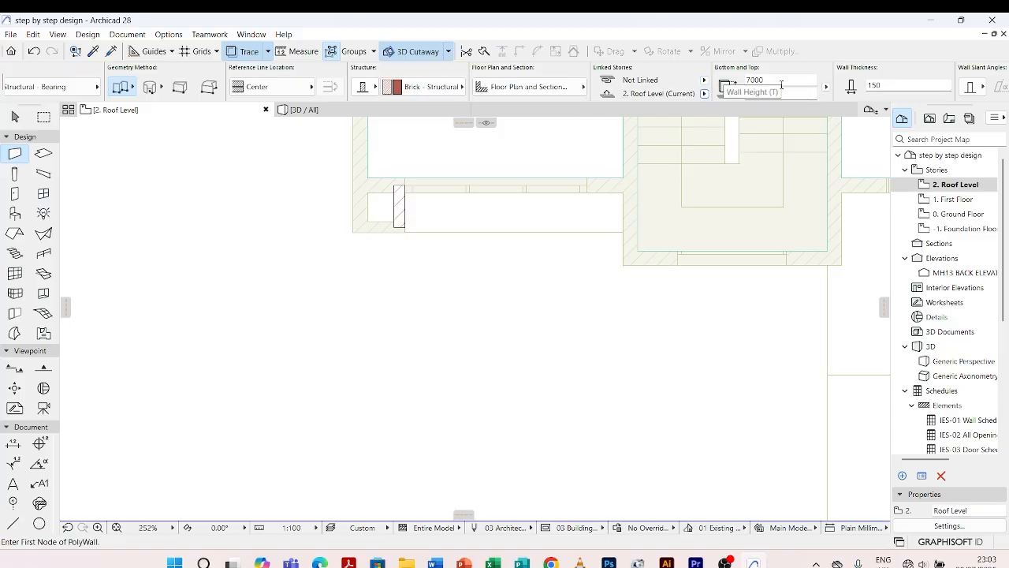
{"action": "left_click_drag", "start_coordinate": [781, 85], "coordinate": [760, 82]}
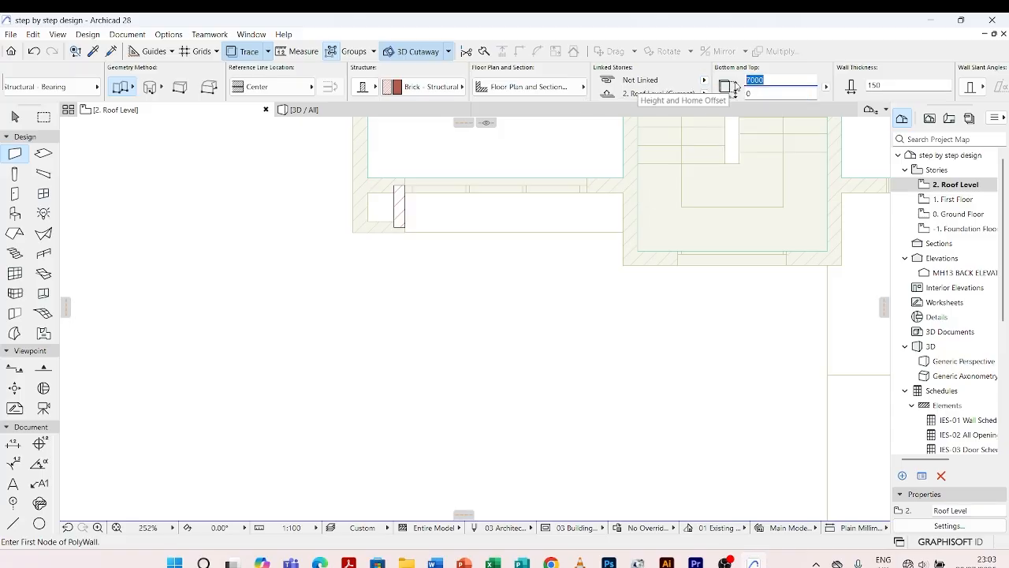
{"action": "type", "text": "1"}
Draw the 150 mm parapet wall along the window slab's front edge, from stair wall to corner pier, with its reference line on the Outside Face
{"action": "scroll", "coordinate": [405, 241], "scroll_direction": "up", "scroll_amount": 4}
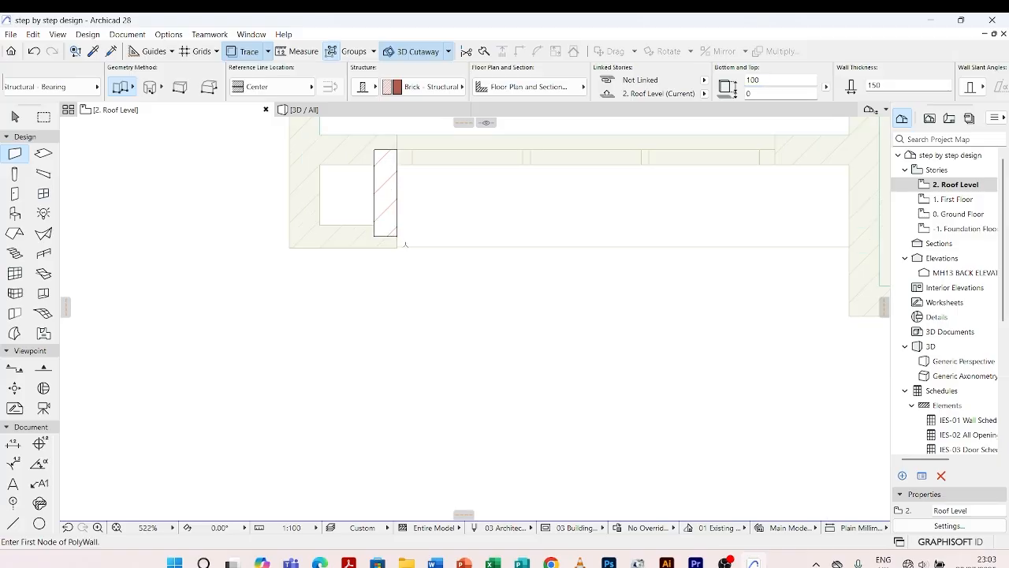
{"action": "left_click", "coordinate": [397, 241]}
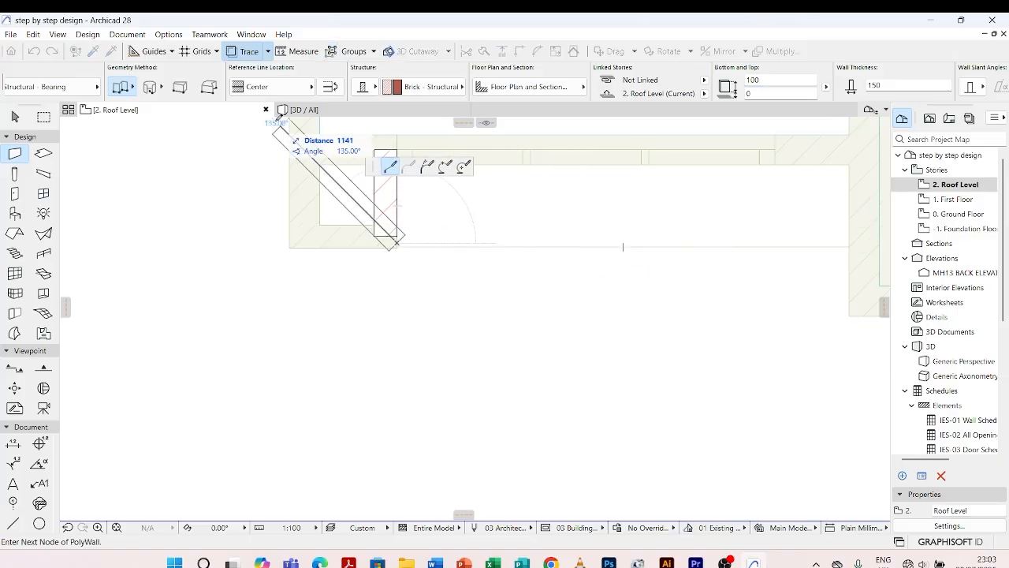
{"action": "key", "text": "Escape"}
{"action": "left_click", "coordinate": [299, 87]}
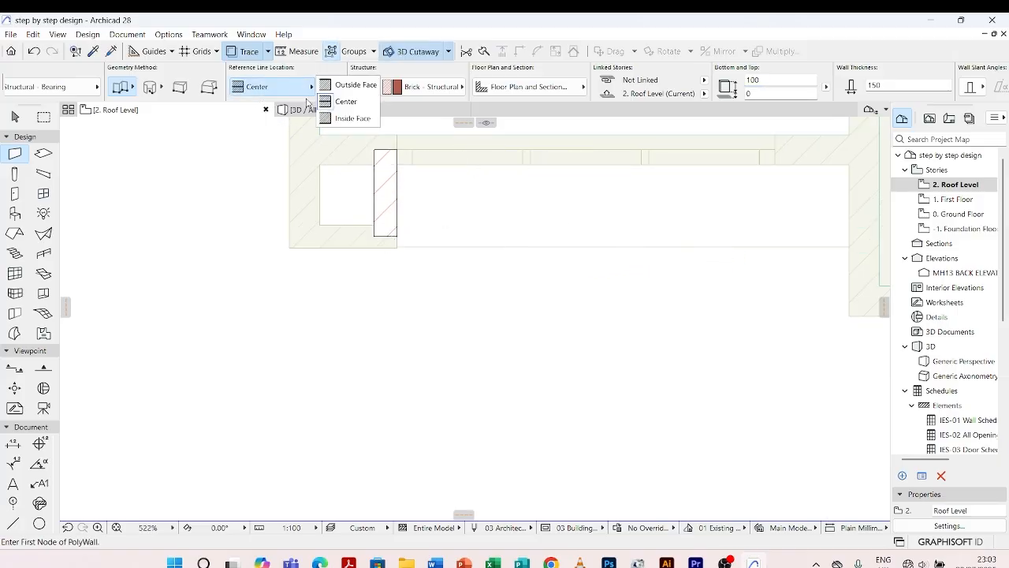
{"action": "left_click", "coordinate": [351, 86]}
{"action": "scroll", "coordinate": [671, 88], "scroll_direction": "down", "scroll_amount": 3}
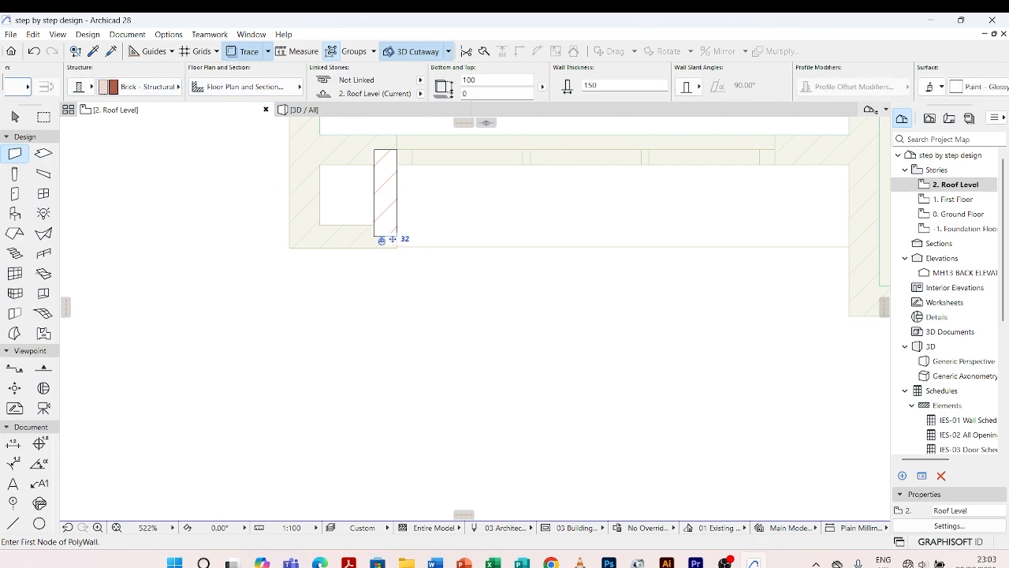
{"action": "left_click", "coordinate": [848, 247]}
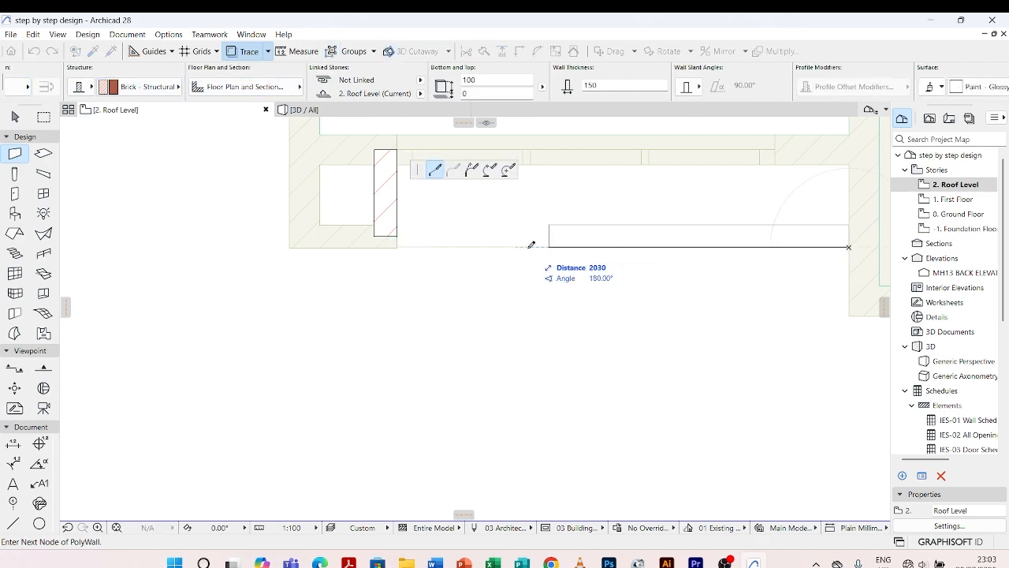
{"action": "left_click", "coordinate": [397, 247]}
{"action": "left_click", "coordinate": [397, 246]}
{"action": "left_click", "coordinate": [352, 110]}
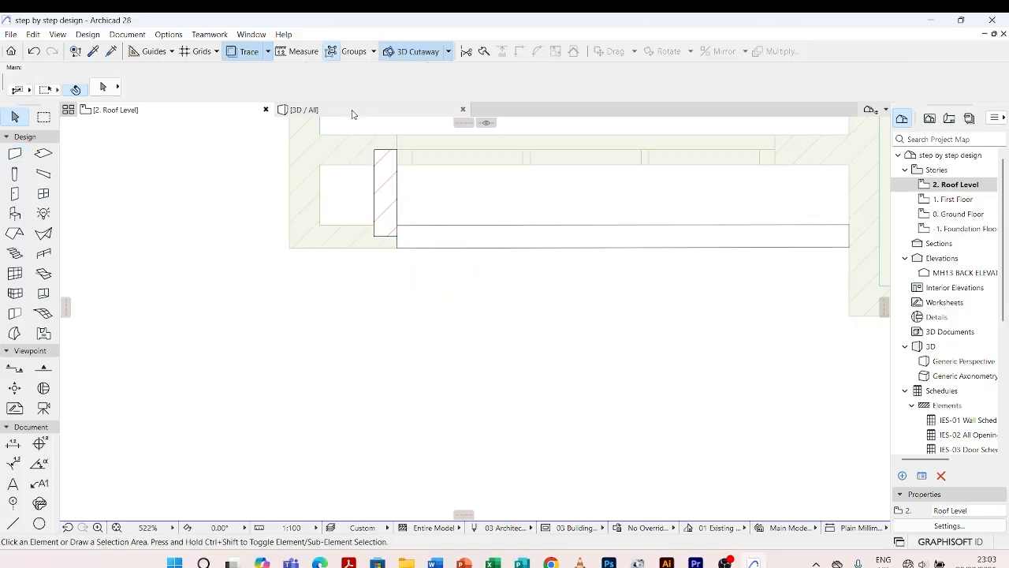
In the 3D view, set the new parapet wall's base offset to -300 from Roof Level
{"action": "left_click", "coordinate": [355, 207]}
{"action": "scroll", "coordinate": [351, 218], "scroll_direction": "up", "scroll_amount": 5}
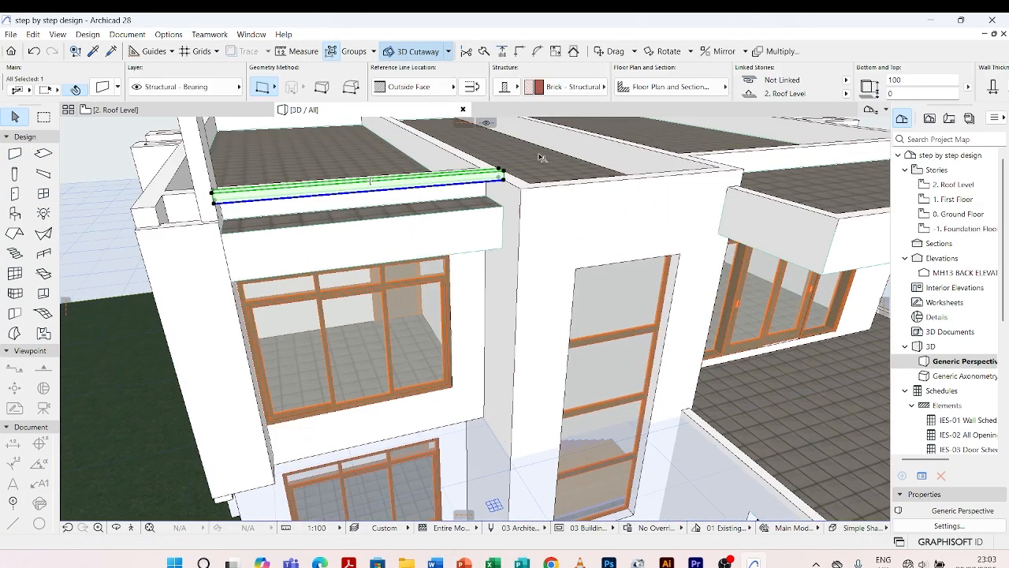
{"action": "left_click", "coordinate": [894, 92]}
{"action": "type", "text": "-300"}
{"action": "key", "text": "Return"}
{"action": "key", "text": "Escape"}
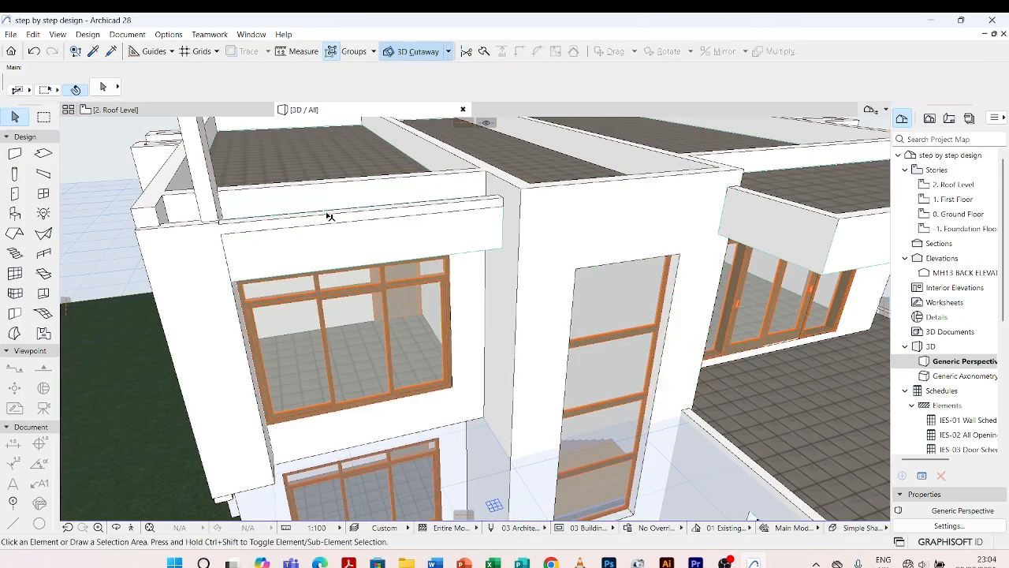
Align the top of the corner pier's front wall with the parapet's top, at -200 from Roof Level
{"action": "scroll", "coordinate": [157, 228], "scroll_direction": "up", "scroll_amount": 5}
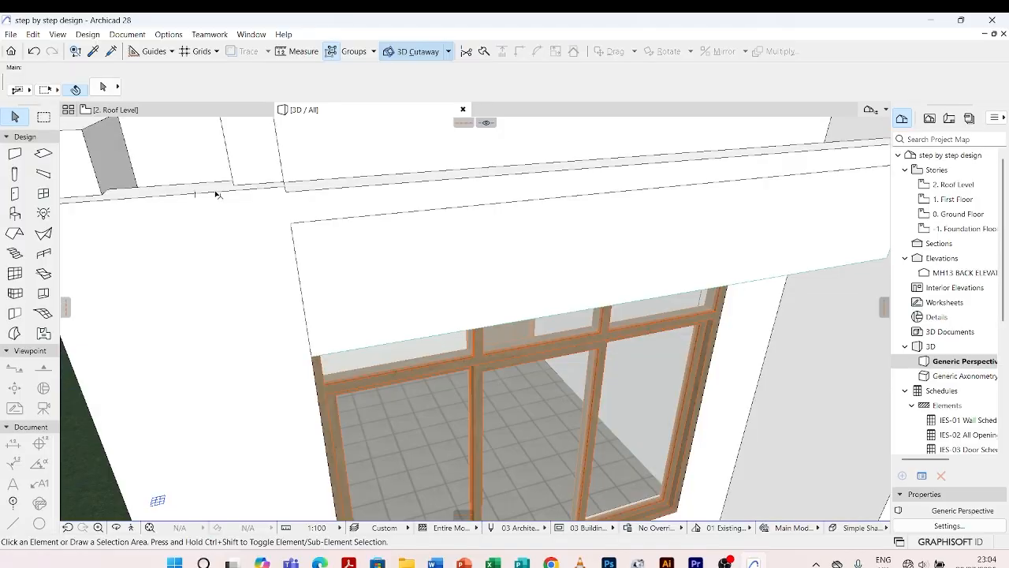
{"action": "left_click", "coordinate": [217, 194]}
{"action": "left_click", "coordinate": [282, 188]}
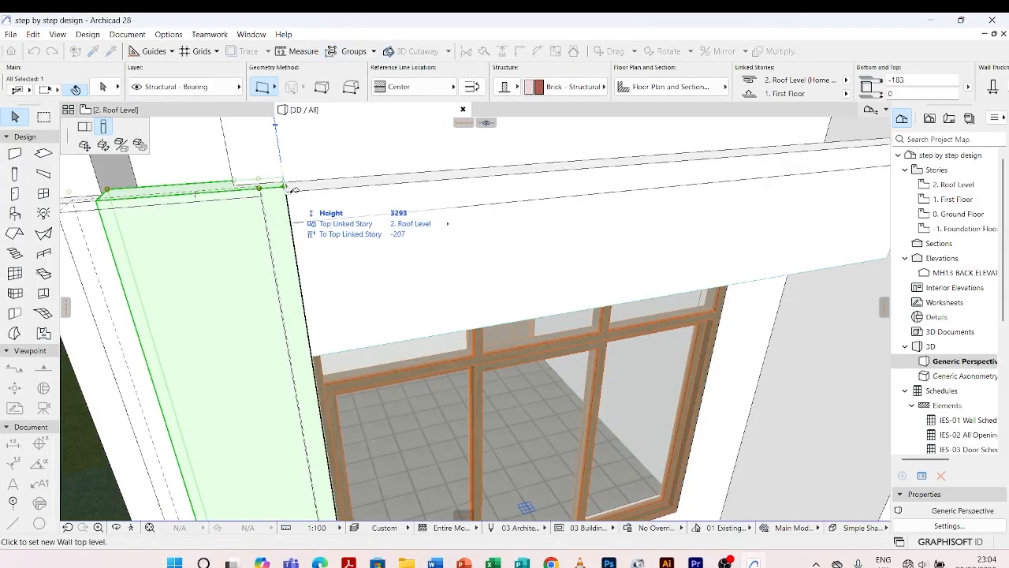
{"action": "scroll", "coordinate": [410, 189], "scroll_direction": "down", "scroll_amount": 2}
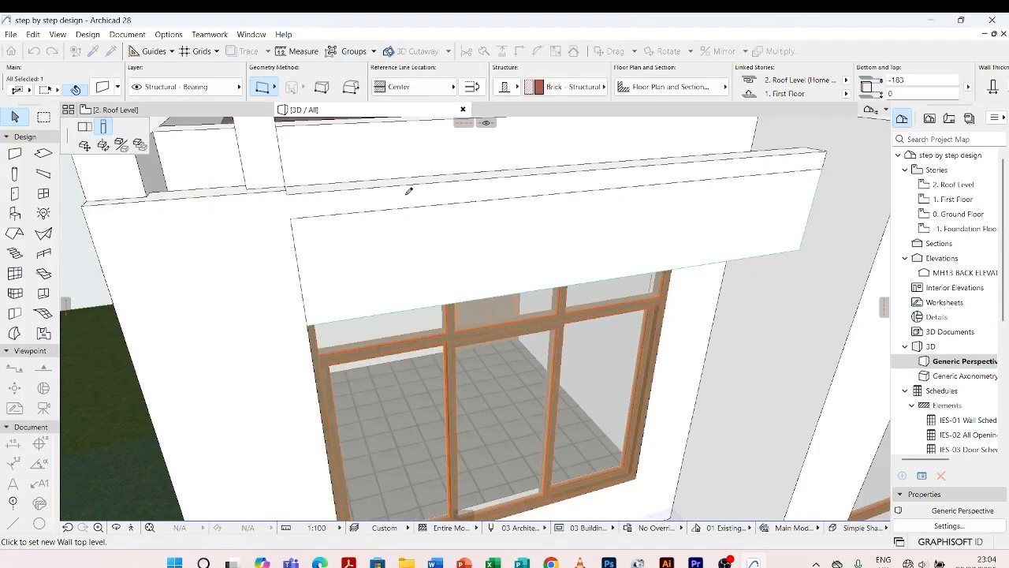
{"action": "left_click", "coordinate": [825, 156]}
{"action": "key", "text": "Escape"}
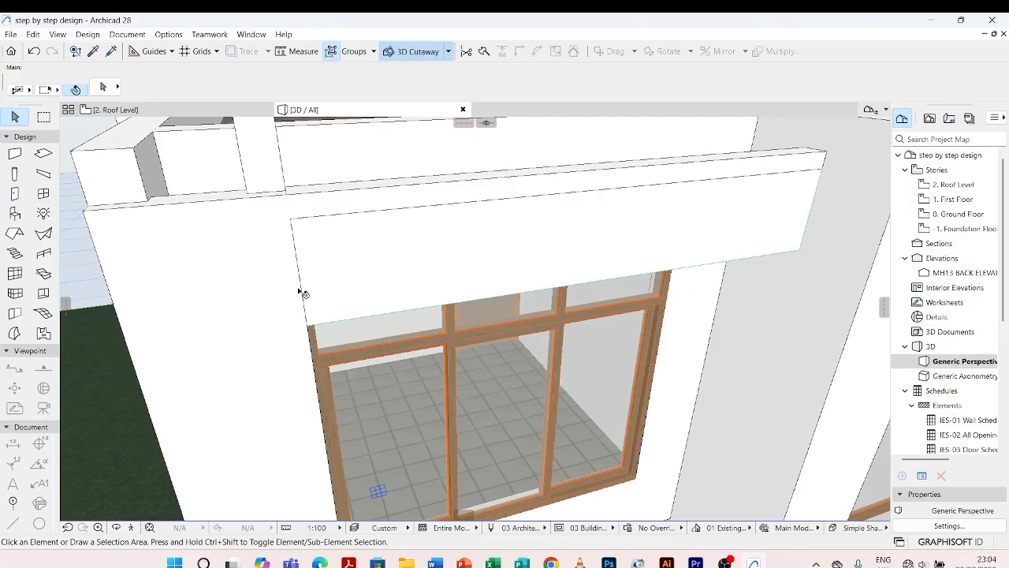
Lower the corner pier's inner side wall to the parapet's top, at -200 from Roof Level
{"action": "scroll", "coordinate": [304, 293], "scroll_direction": "down", "scroll_amount": 2}
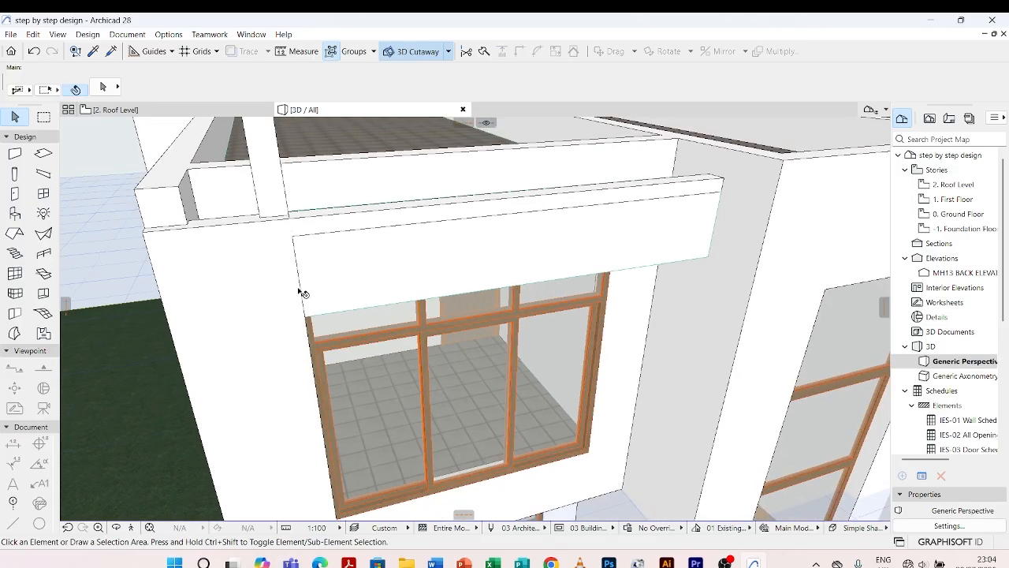
{"action": "left_click", "coordinate": [272, 162]}
{"action": "scroll", "coordinate": [265, 247], "scroll_direction": "down", "scroll_amount": 6}
{"action": "left_click", "coordinate": [246, 125]}
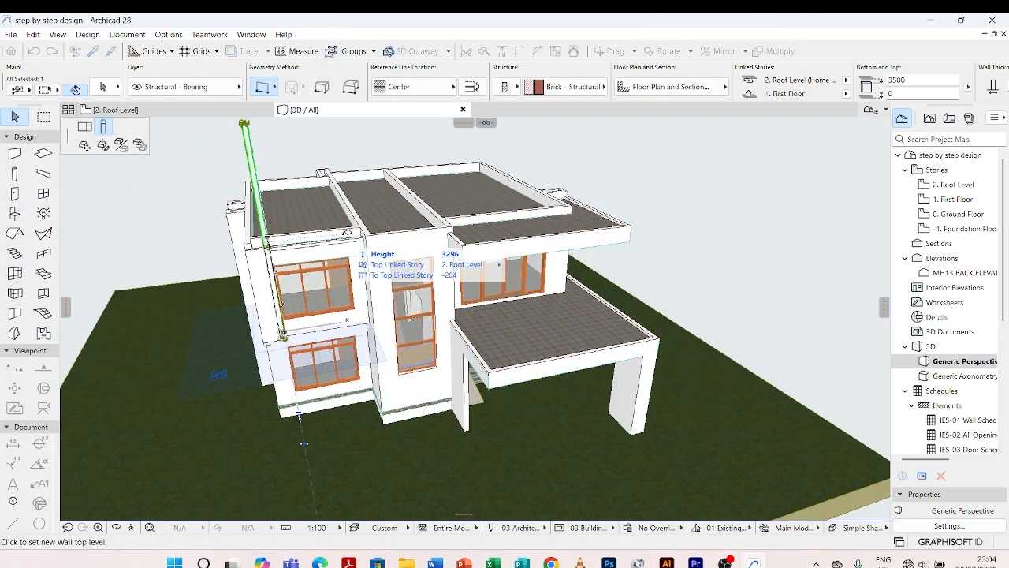
{"action": "scroll", "coordinate": [347, 234], "scroll_direction": "up", "scroll_amount": 5}
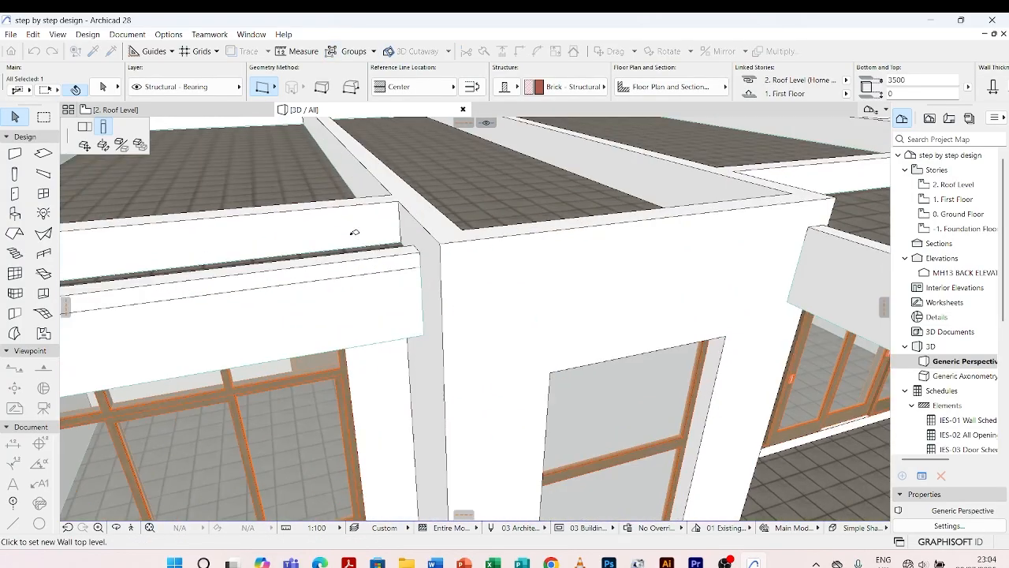
{"action": "left_click", "coordinate": [421, 256]}
Examine the corner pier, the window slab and the parapet from below and from above
{"action": "scroll", "coordinate": [388, 320], "scroll_direction": "down", "scroll_amount": 4}
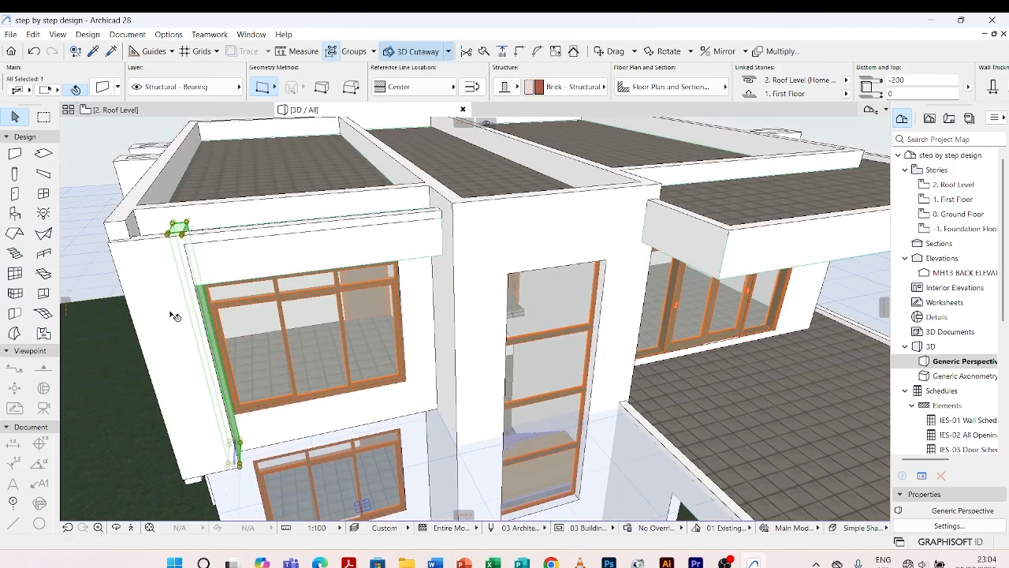
{"action": "middle_click_drag", "start_coordinate": [171, 266], "coordinate": [237, 332], "text": "shift"}
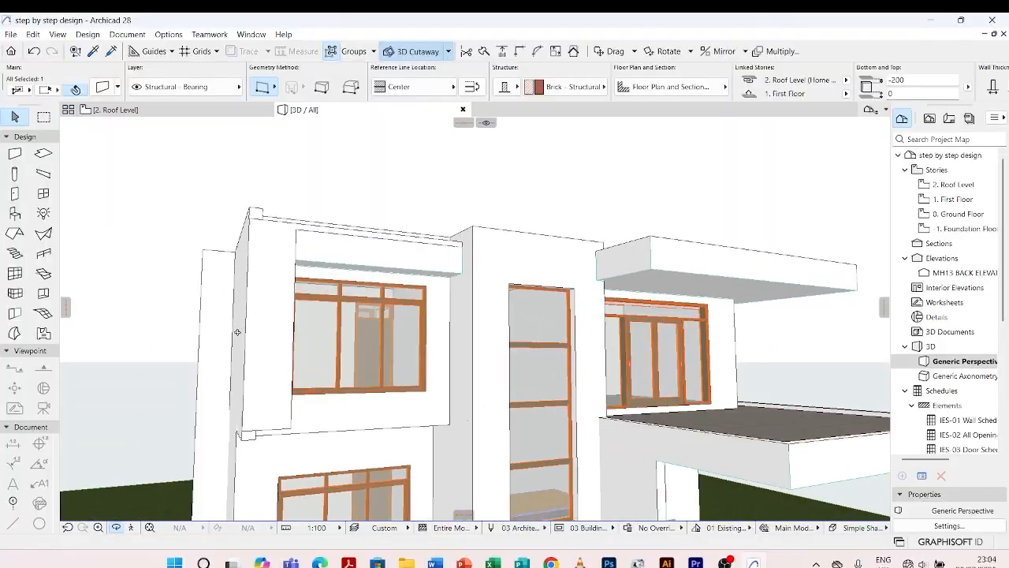
{"action": "scroll", "coordinate": [267, 423], "scroll_direction": "down", "scroll_amount": 2}
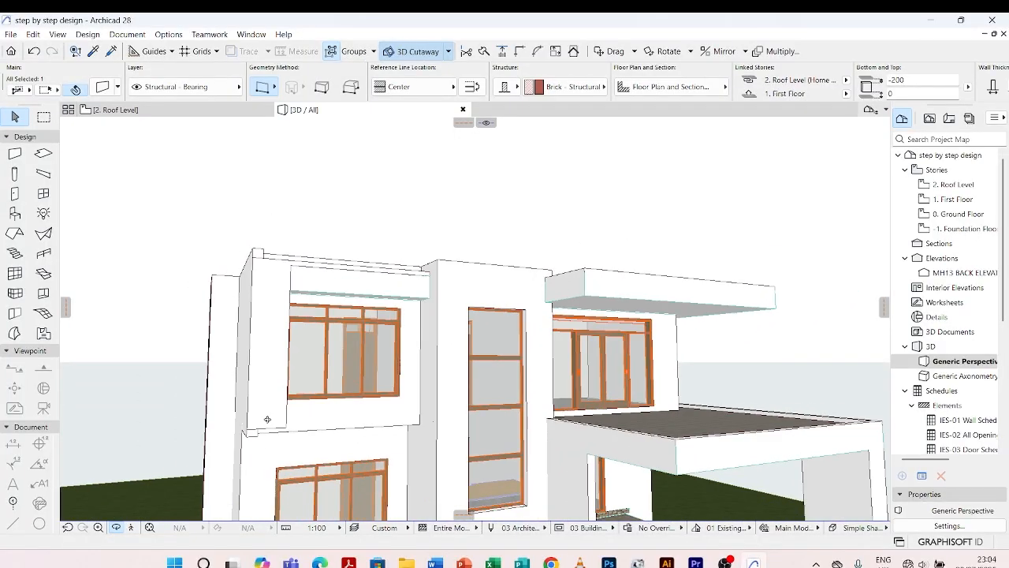
{"action": "middle_click_drag", "start_coordinate": [312, 245], "coordinate": [287, 367], "text": "shift"}
{"action": "scroll", "coordinate": [351, 278], "scroll_direction": "up", "scroll_amount": 5}
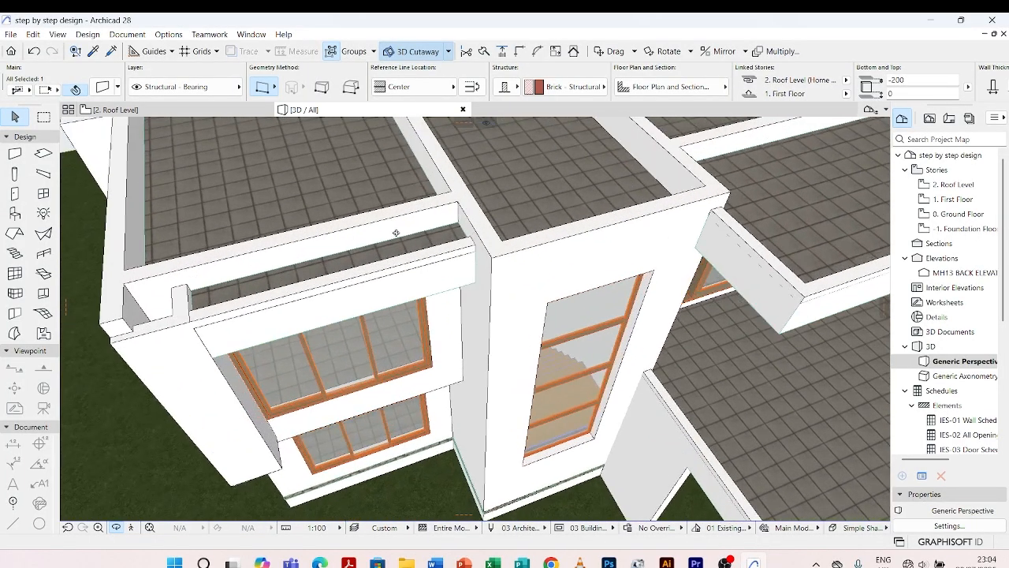
{"action": "scroll", "coordinate": [154, 316], "scroll_direction": "up", "scroll_amount": 2}
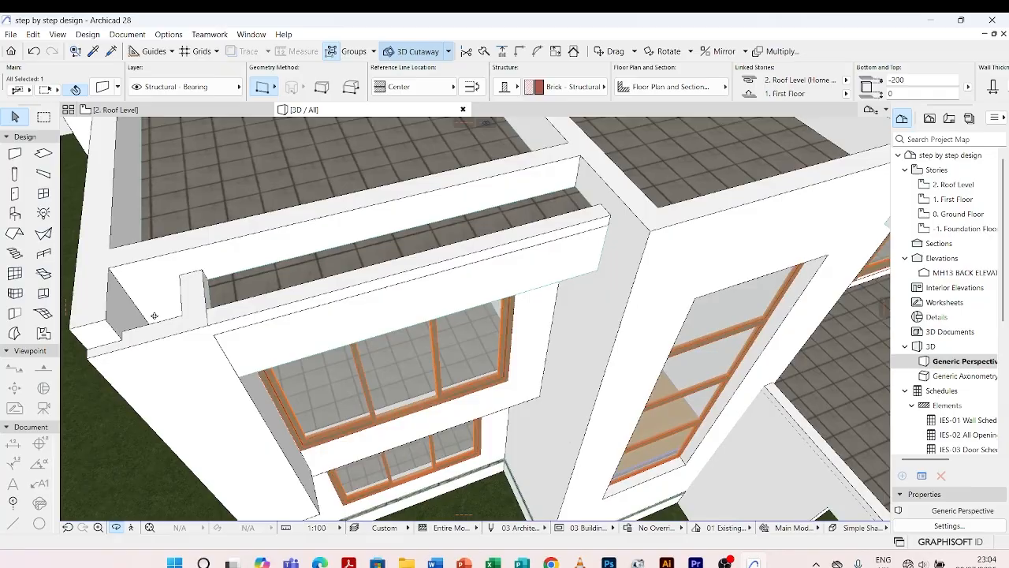
{"action": "key", "text": "Escape"}
{"action": "left_click", "coordinate": [202, 278]}
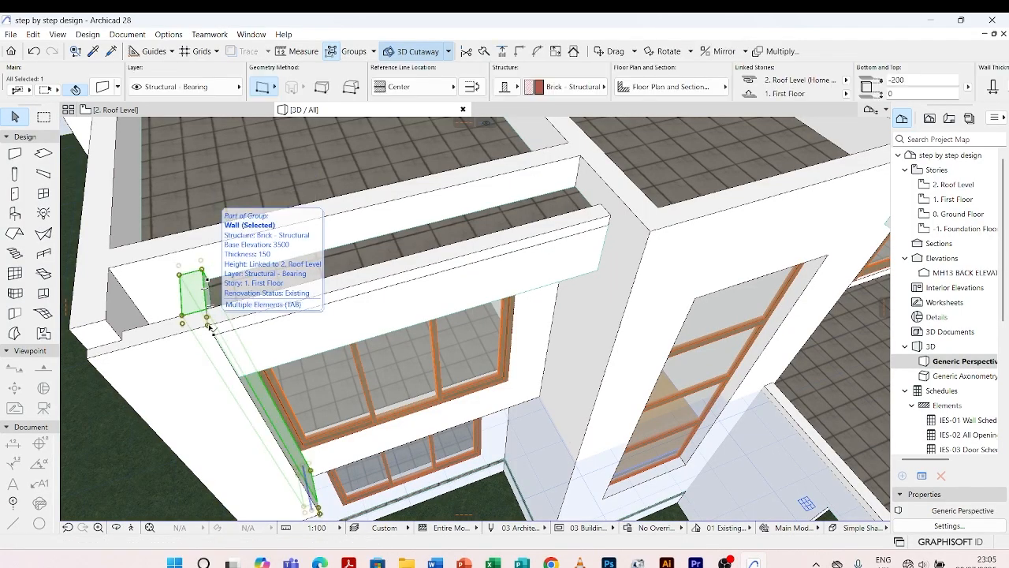
{"action": "key", "text": "Escape"}
{"action": "middle_click_drag", "start_coordinate": [209, 326], "coordinate": [268, 294], "text": "shift"}
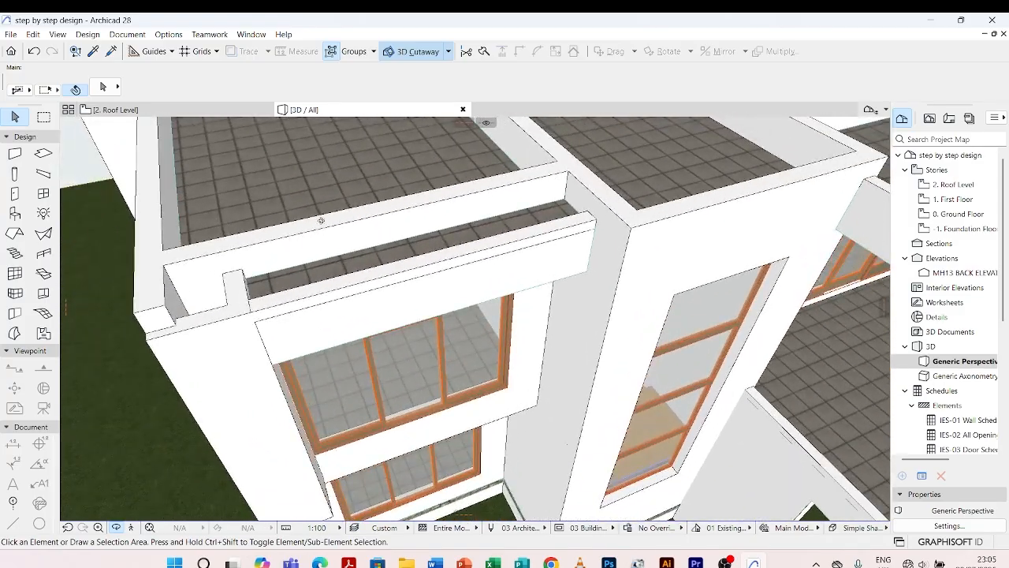
{"action": "middle_click_drag", "start_coordinate": [320, 221], "coordinate": [281, 224], "text": "shift"}
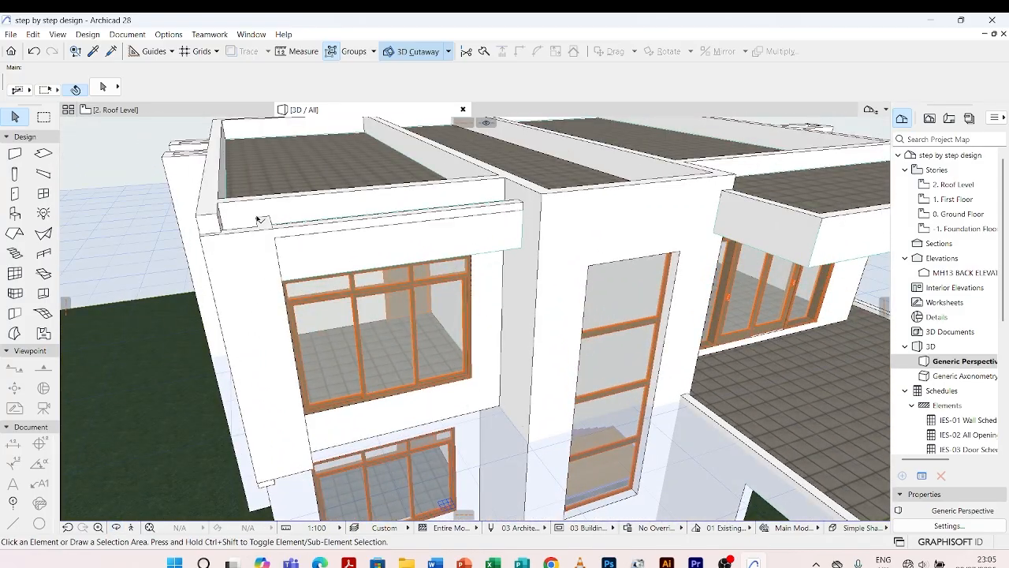
Lower the top of the corner pier's front wall to the underside of the window slab
{"action": "left_click", "coordinate": [264, 227]}
{"action": "left_click", "coordinate": [272, 229]}
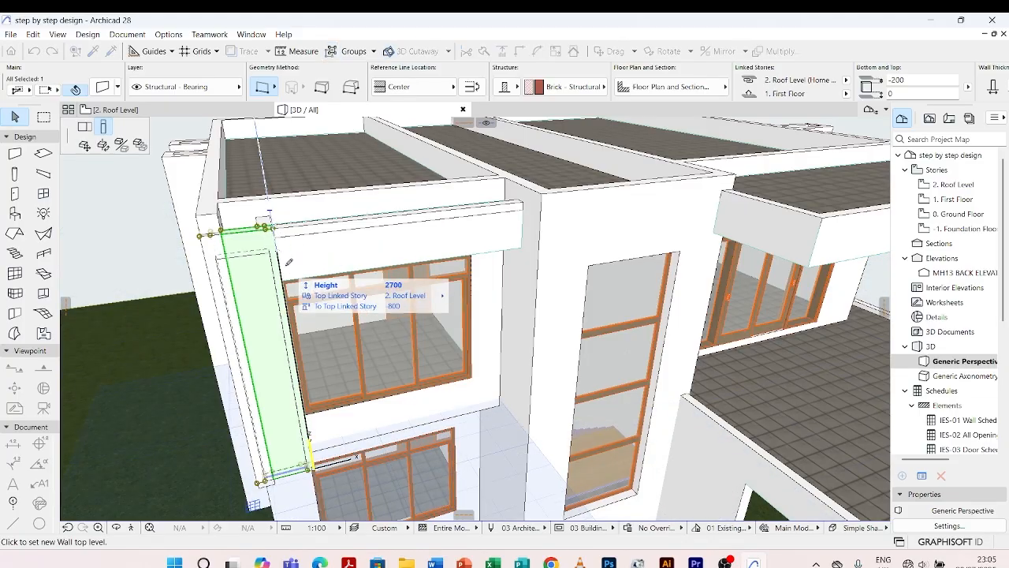
{"action": "left_click", "coordinate": [528, 247]}
{"action": "left_click", "coordinate": [187, 223]}
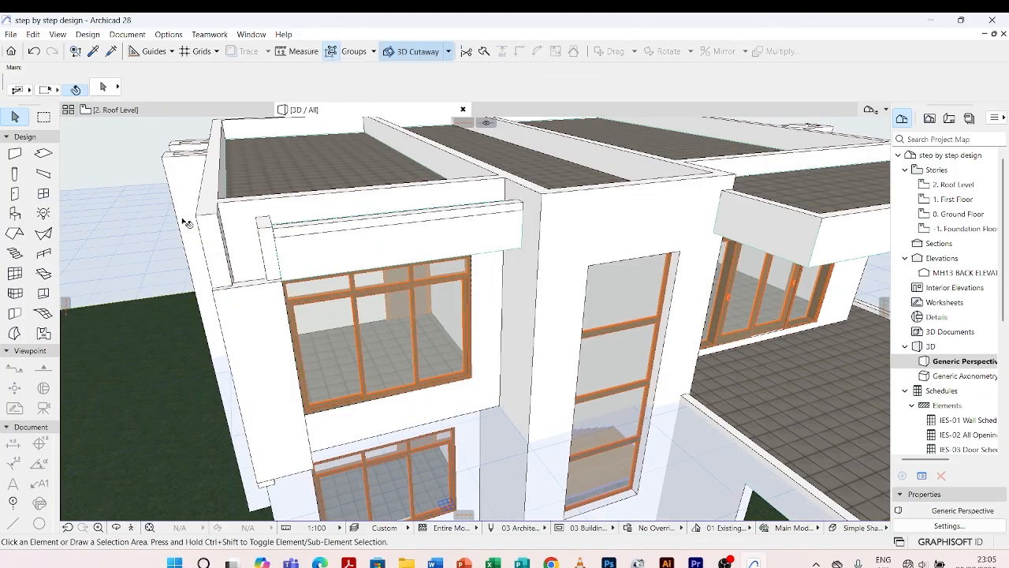
On the First Floor plan, split the corner pier's outer side wall in line with the window wall's outer face
{"action": "left_click", "coordinate": [201, 221]}
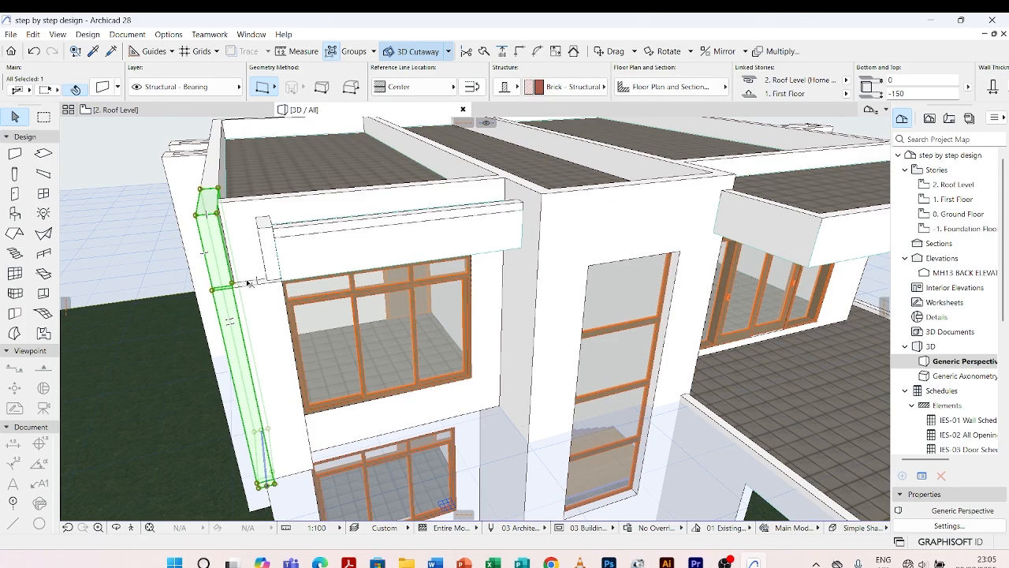
{"action": "middle_click_drag", "start_coordinate": [246, 301], "coordinate": [439, 304], "text": "shift"}
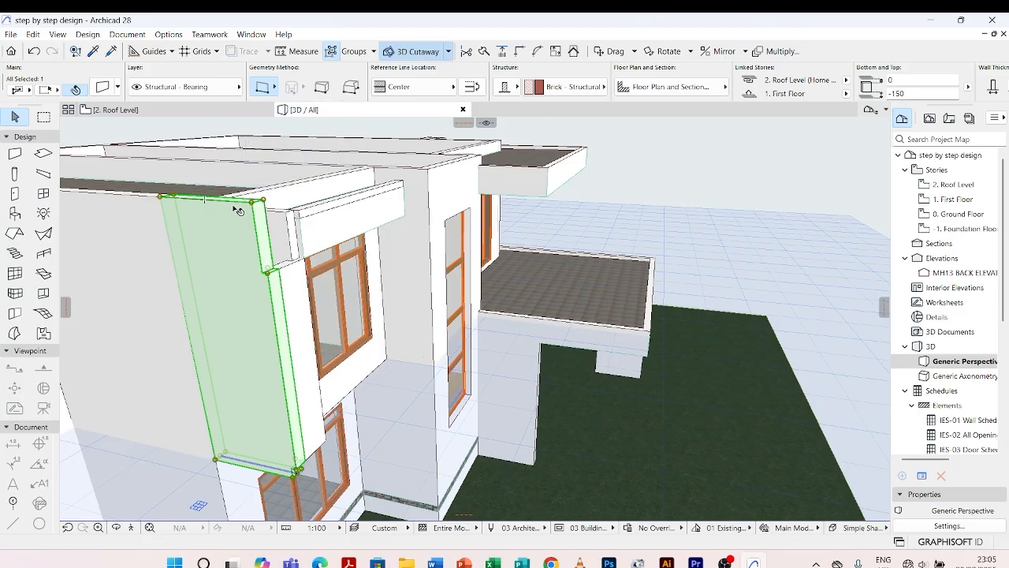
{"action": "left_click", "coordinate": [116, 110]}
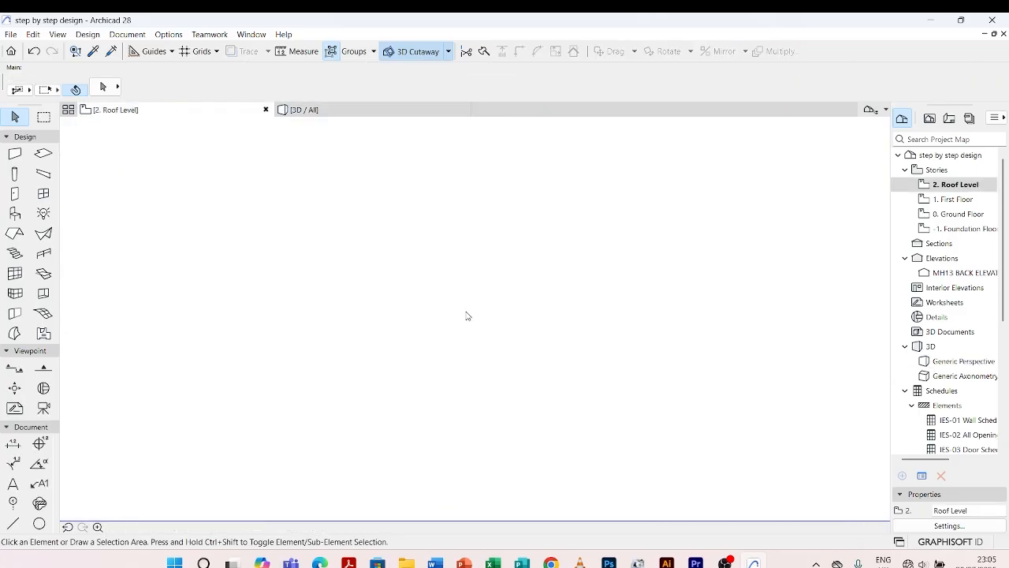
{"action": "double_click", "coordinate": [955, 198]}
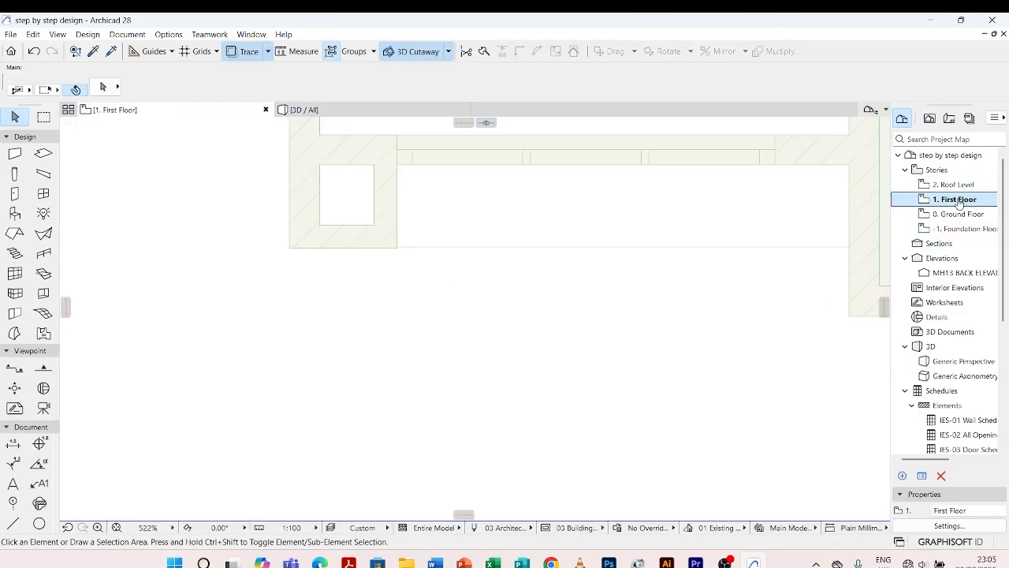
{"action": "left_click", "coordinate": [299, 181]}
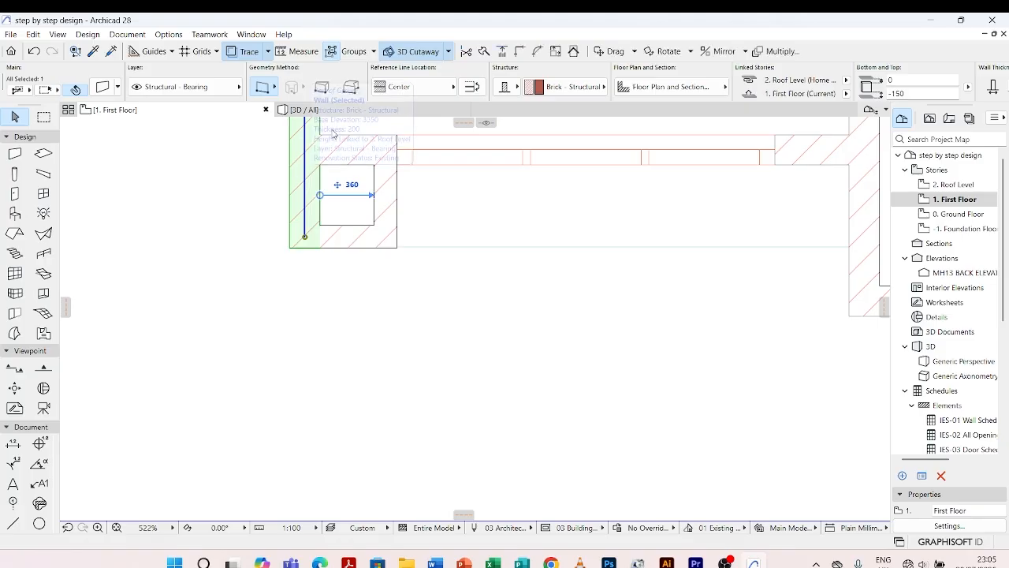
{"action": "left_click", "coordinate": [502, 51]}
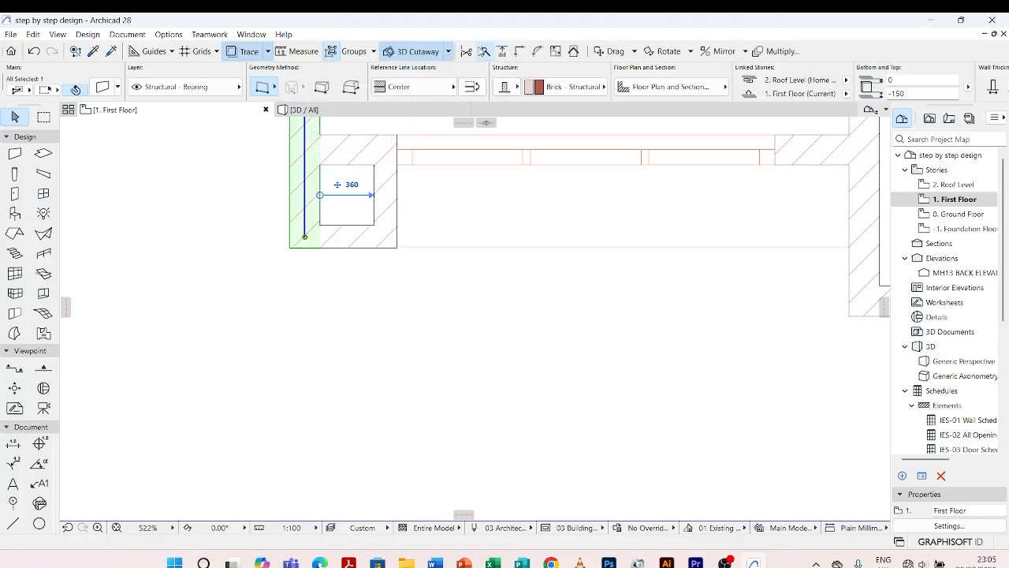
{"action": "left_click", "coordinate": [321, 166]}
{"action": "left_click", "coordinate": [291, 165]}
{"action": "left_click", "coordinate": [270, 201]}
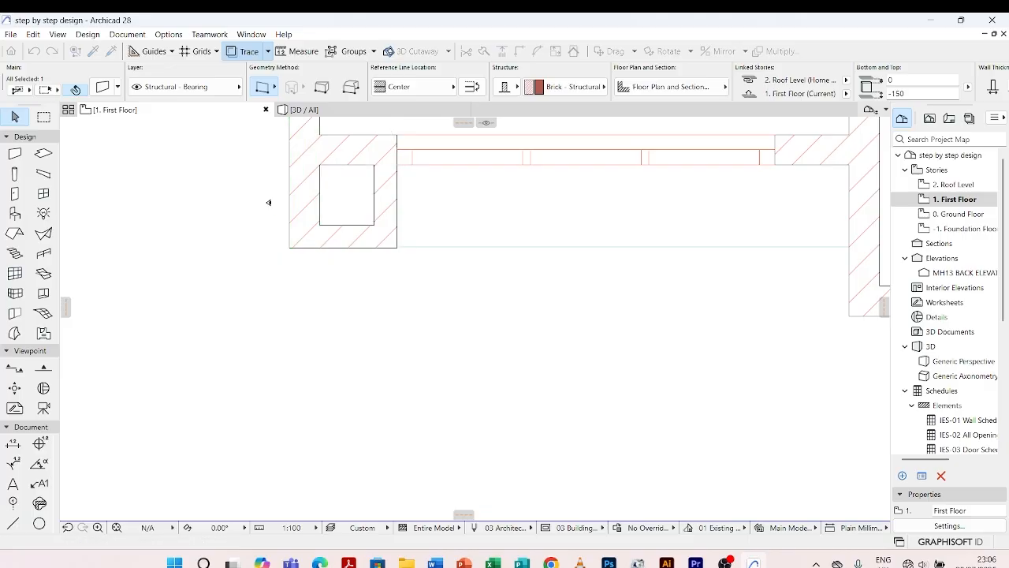
{"action": "key", "text": "Escape"}
In the 3D view, lower the split-off outer side wall section to the top of the pier's front wall
{"action": "left_click", "coordinate": [356, 113]}
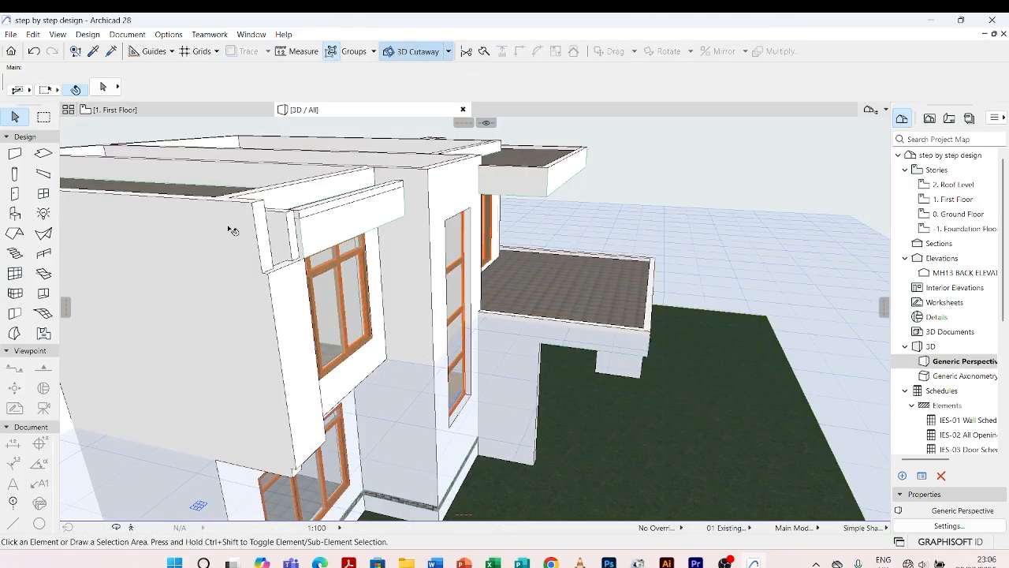
{"action": "left_click", "coordinate": [249, 211]}
{"action": "scroll", "coordinate": [250, 211], "scroll_direction": "up", "scroll_amount": 1}
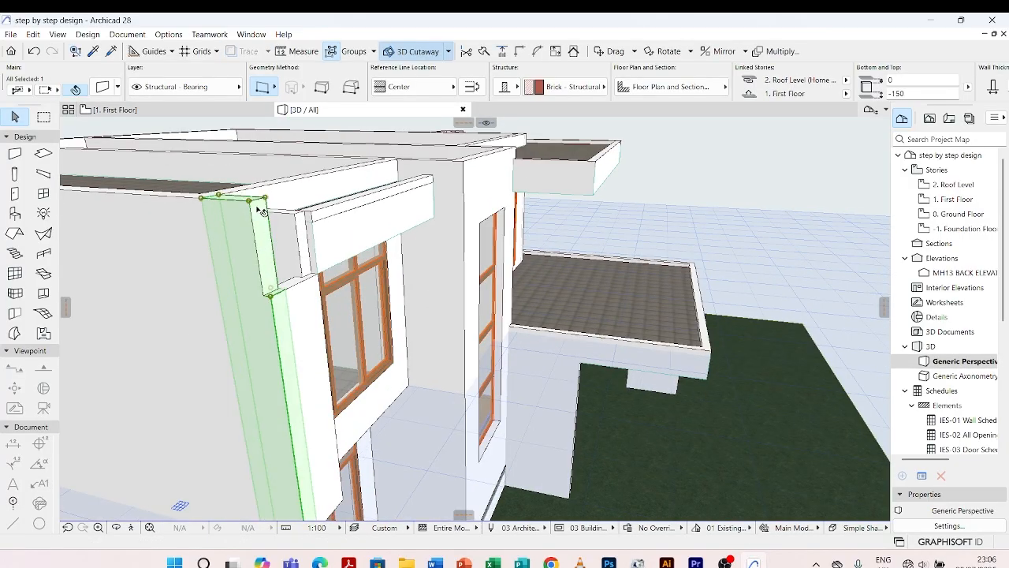
{"action": "left_click", "coordinate": [249, 202]}
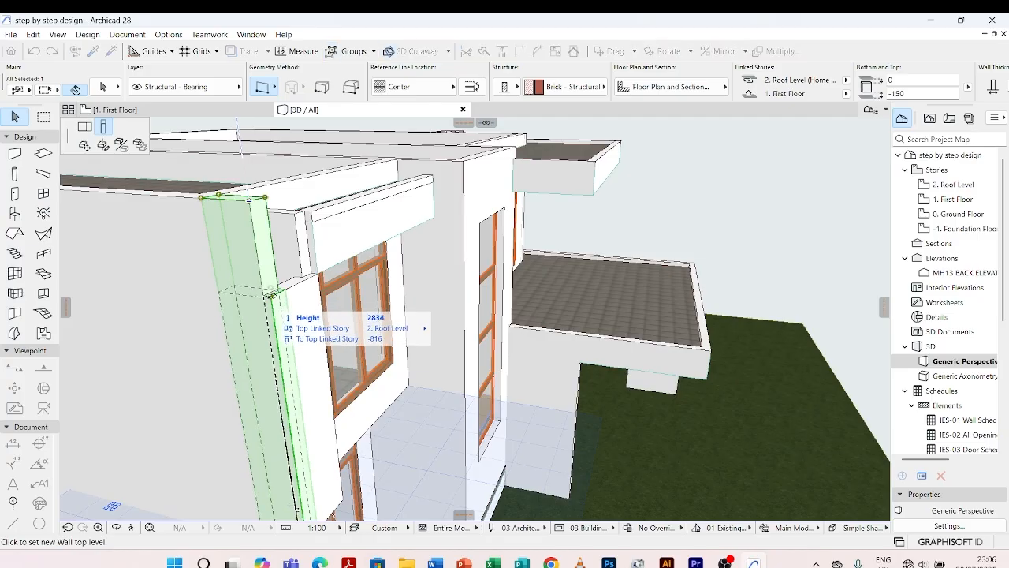
{"action": "left_click", "coordinate": [270, 296]}
{"action": "key", "text": "Escape"}
Lower the corner pier's inner side wall to the window slab's underside, at -800 from Roof Level
{"action": "left_click", "coordinate": [295, 214]}
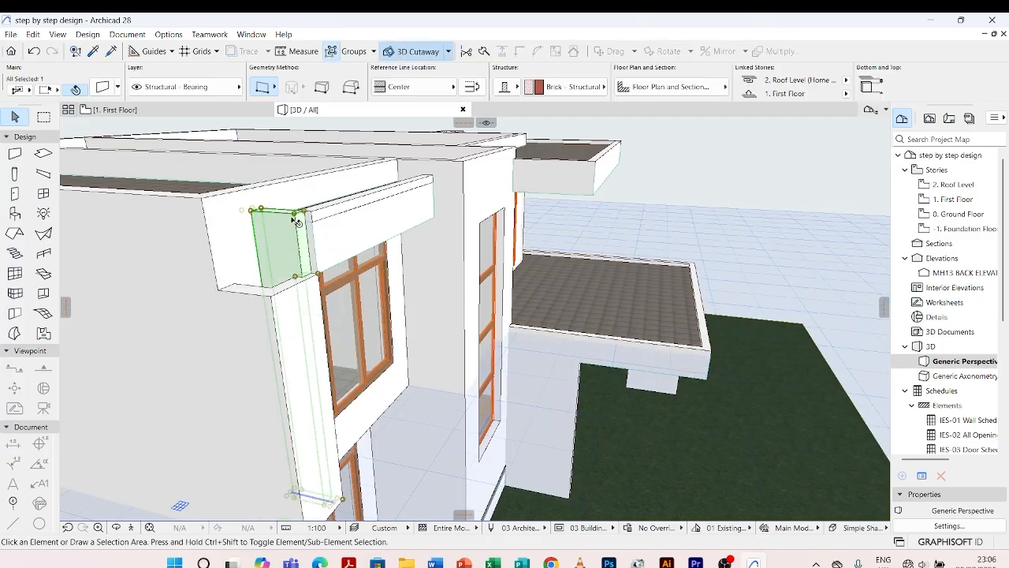
{"action": "left_click", "coordinate": [295, 215]}
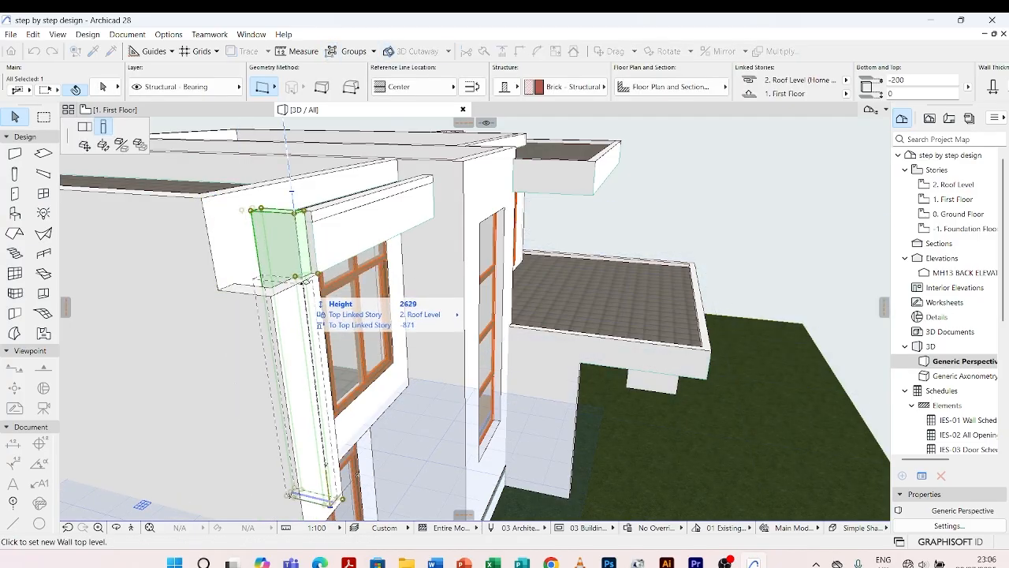
{"action": "left_click", "coordinate": [318, 273]}
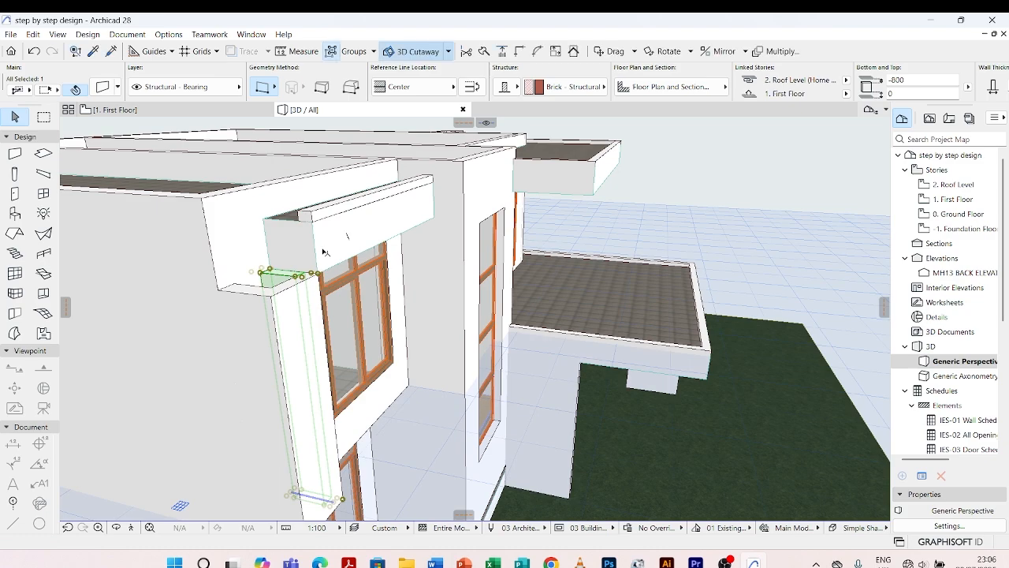
{"action": "key", "text": "Escape"}
{"action": "left_click", "coordinate": [314, 243]}
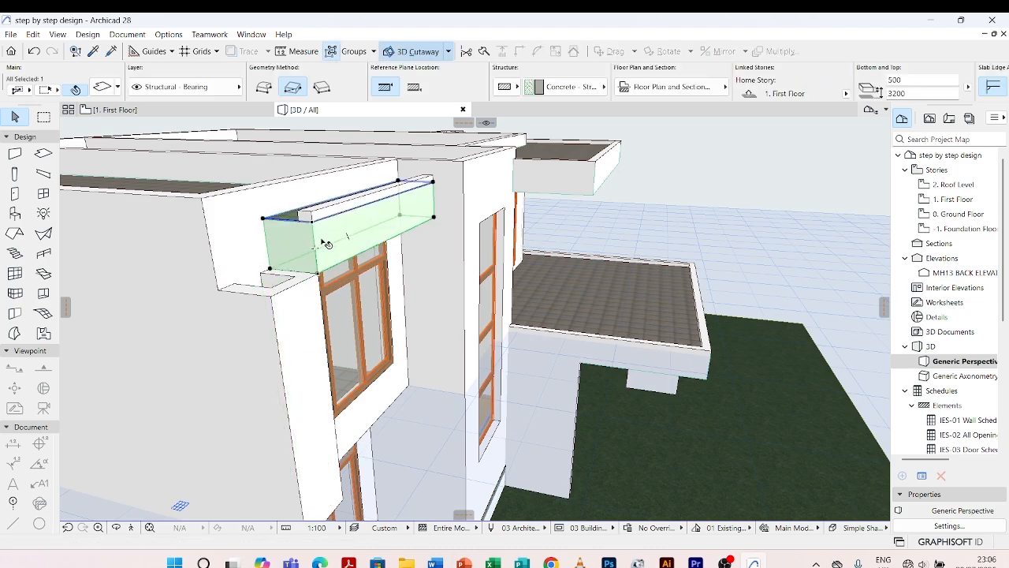
{"action": "scroll", "coordinate": [361, 214], "scroll_direction": "up", "scroll_amount": 4}
{"action": "left_click", "coordinate": [340, 214]}
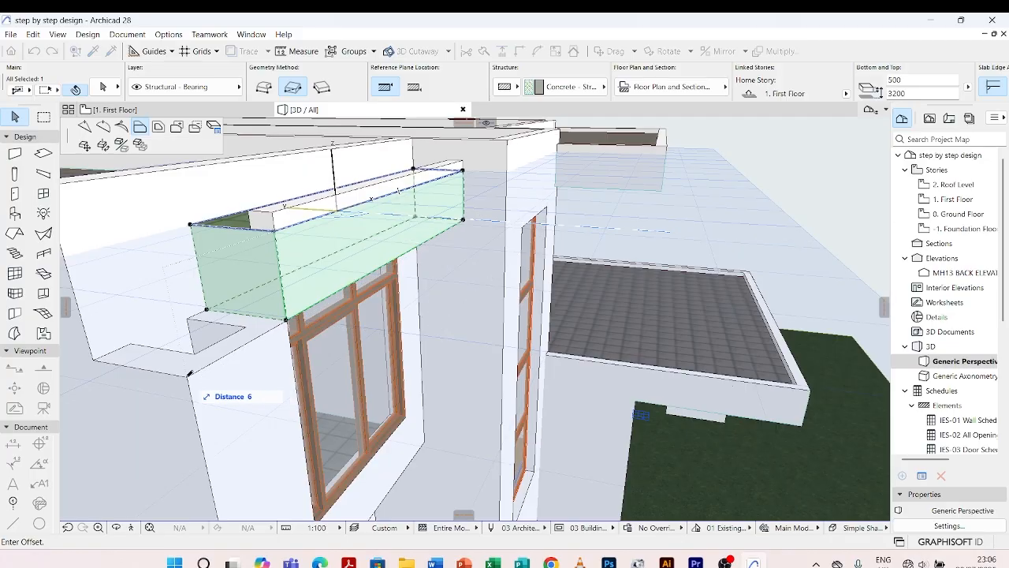
{"action": "left_click", "coordinate": [187, 377]}
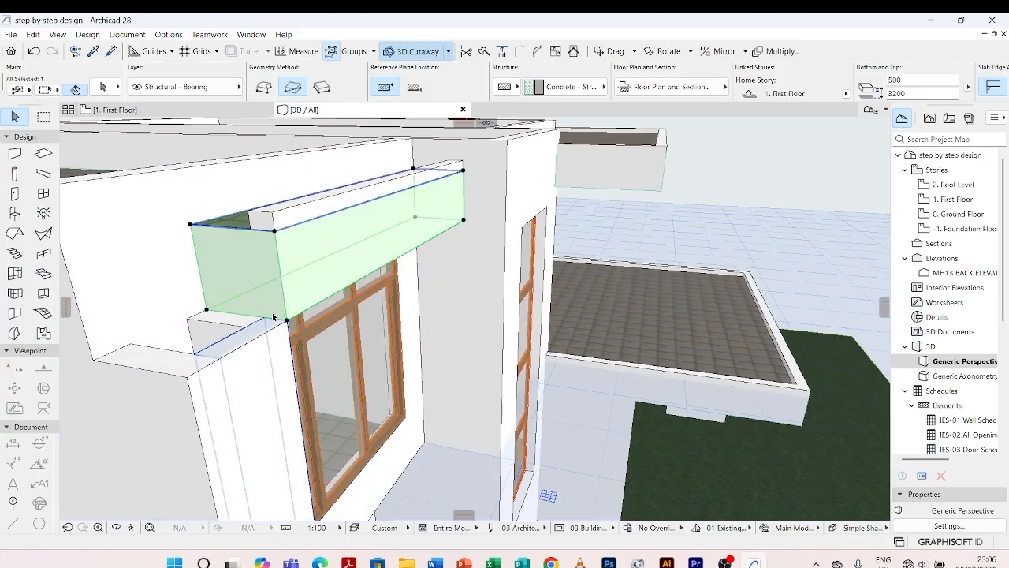
{"action": "key", "text": "Escape"}
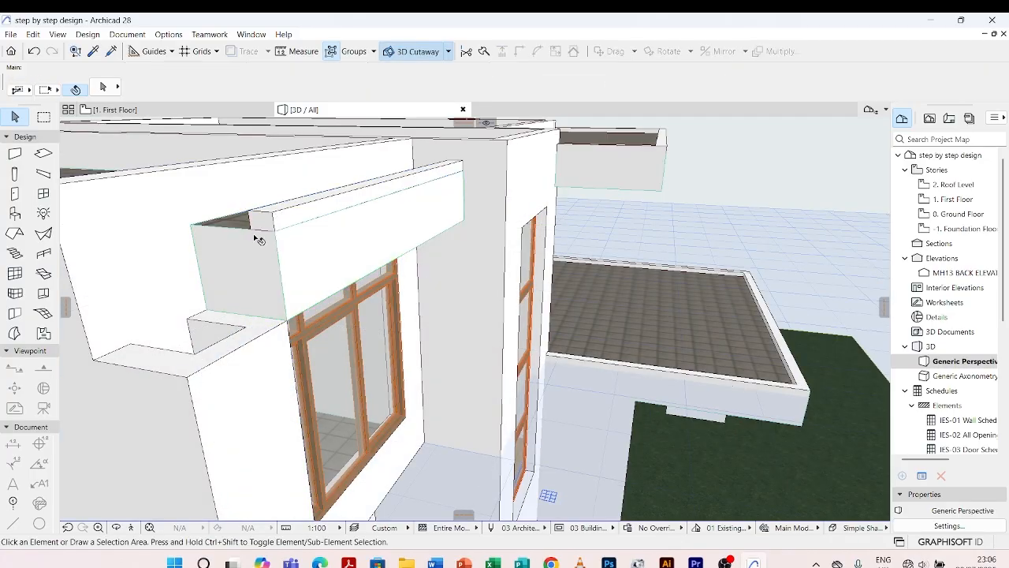
Extend the end edge of the slab above the window to the corner pier's outer front corner
{"action": "middle_click_drag", "start_coordinate": [243, 234], "coordinate": [272, 221], "text": "shift"}
{"action": "left_click", "coordinate": [272, 220]}
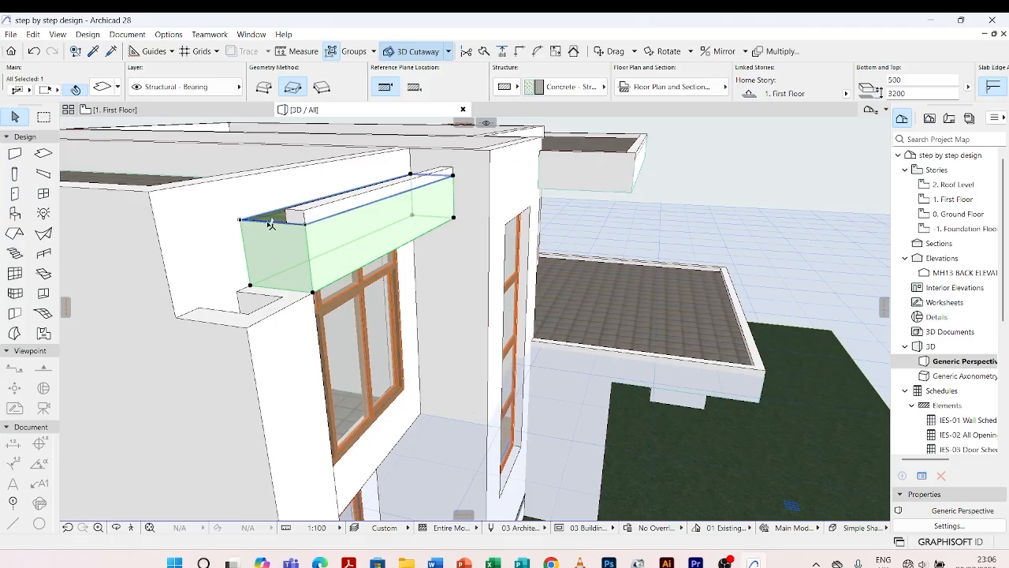
{"action": "left_click", "coordinate": [269, 224]}
{"action": "left_click", "coordinate": [246, 328]}
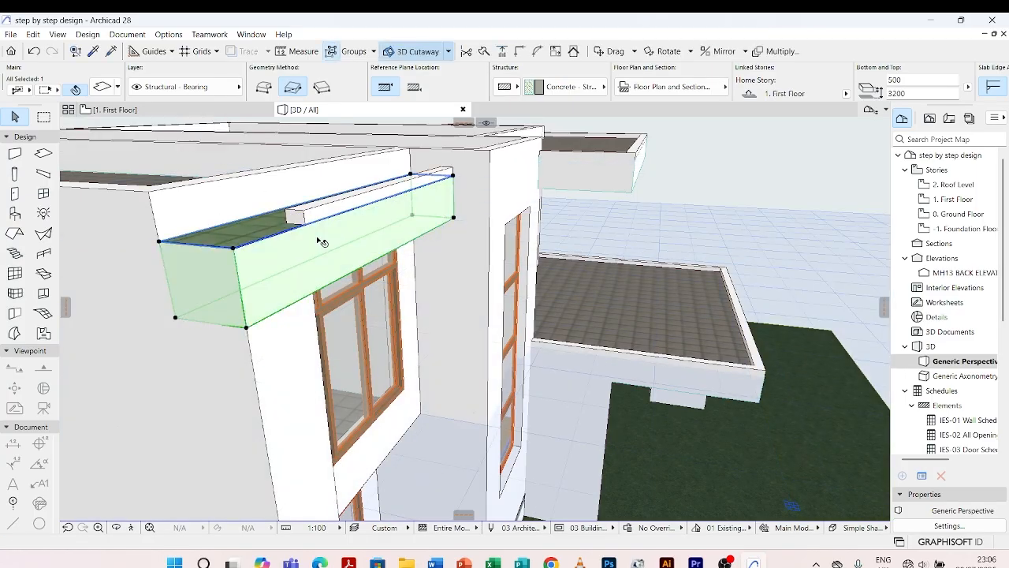
{"action": "key", "text": "Escape"}
Stretch the end of the front parapet wall along the slab edge to the slab's outer corner
{"action": "scroll", "coordinate": [331, 245], "scroll_direction": "down", "scroll_amount": 5}
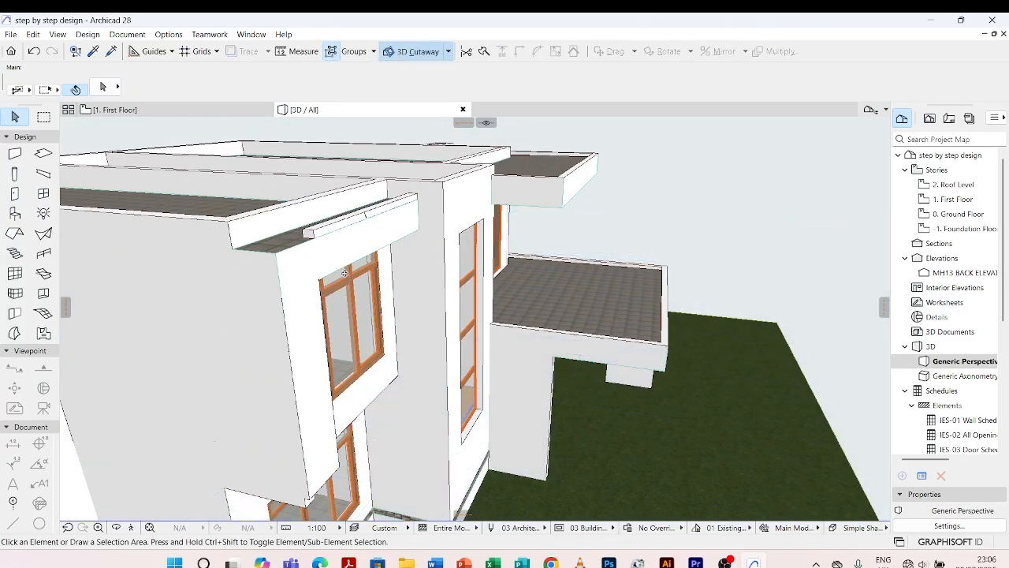
{"action": "middle_click_drag", "start_coordinate": [351, 280], "coordinate": [332, 370], "text": "shift"}
{"action": "scroll", "coordinate": [271, 263], "scroll_direction": "up", "scroll_amount": 4}
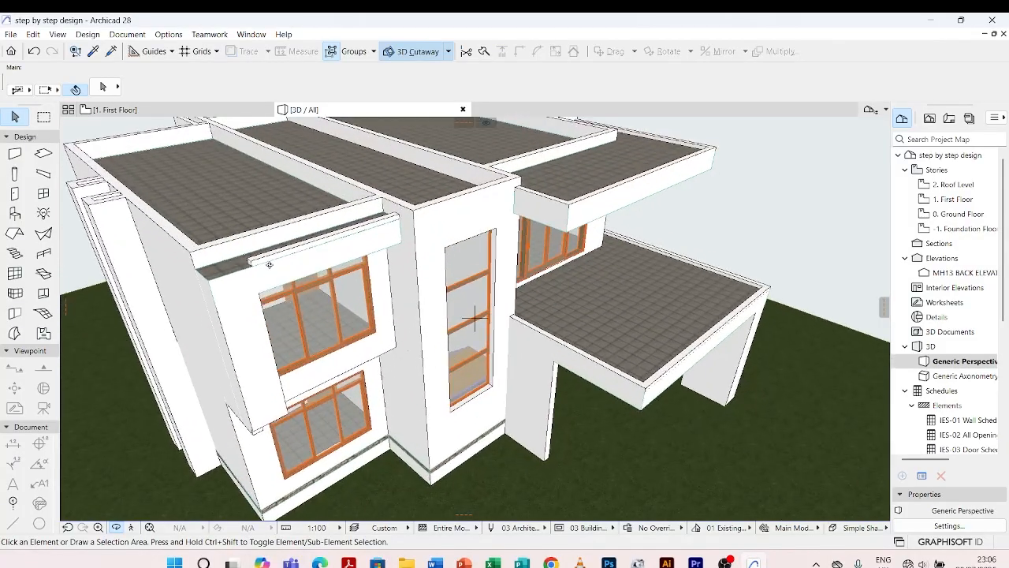
{"action": "left_click", "coordinate": [268, 255]}
{"action": "scroll", "coordinate": [261, 264], "scroll_direction": "up", "scroll_amount": 3}
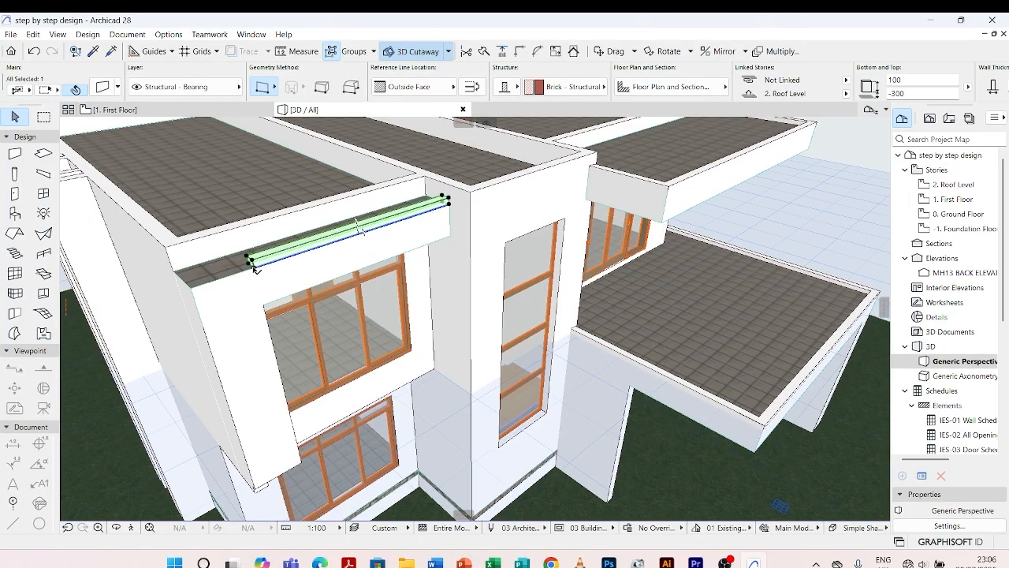
{"action": "left_click", "coordinate": [250, 260]}
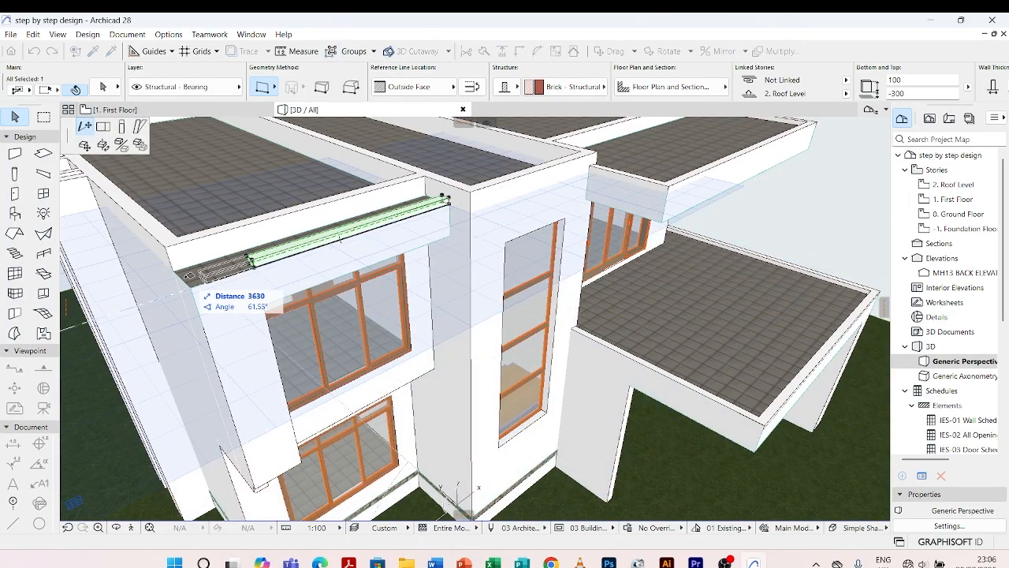
{"action": "left_click", "coordinate": [192, 286]}
On the Roof Level plan, set up a new wall with its base offset at -300
{"action": "key", "text": "w"}
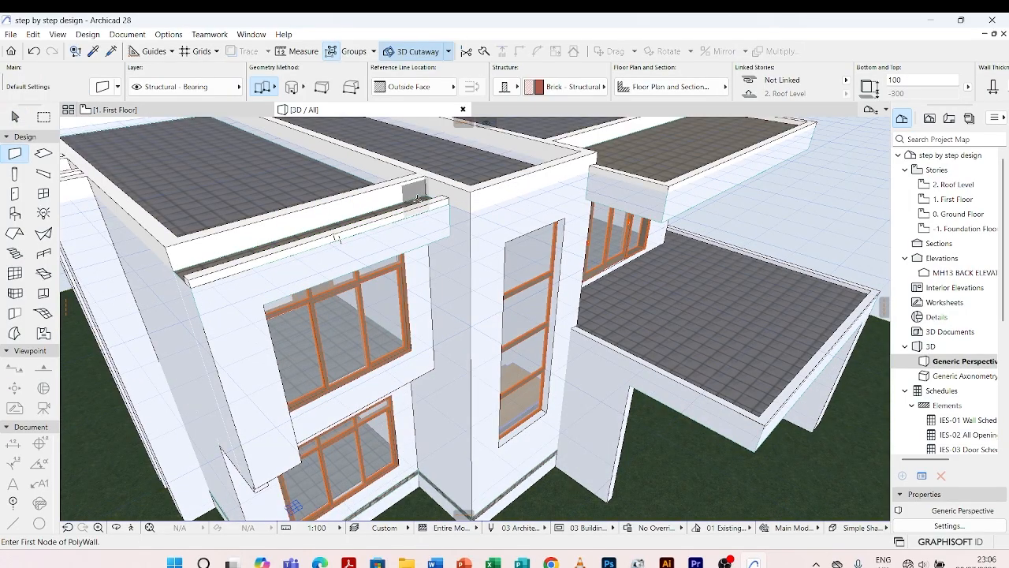
{"action": "left_click", "coordinate": [242, 110]}
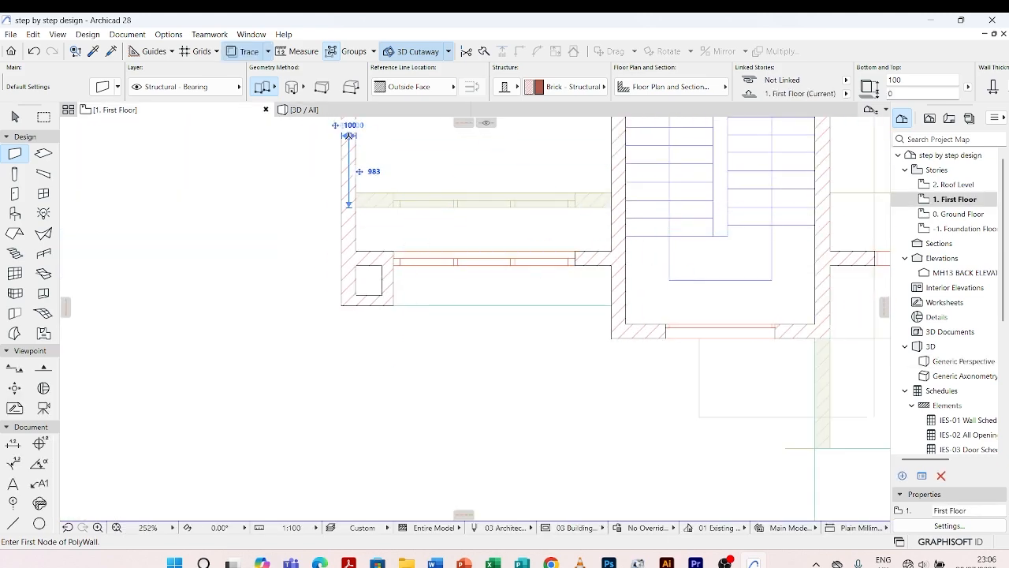
{"action": "double_click", "coordinate": [956, 185]}
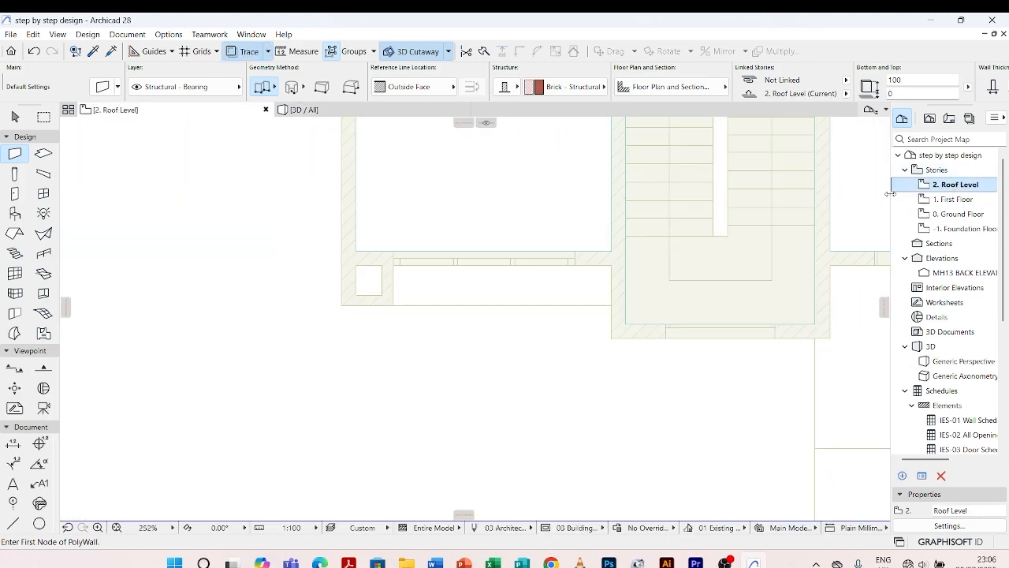
{"action": "scroll", "coordinate": [349, 295], "scroll_direction": "up", "scroll_amount": 3}
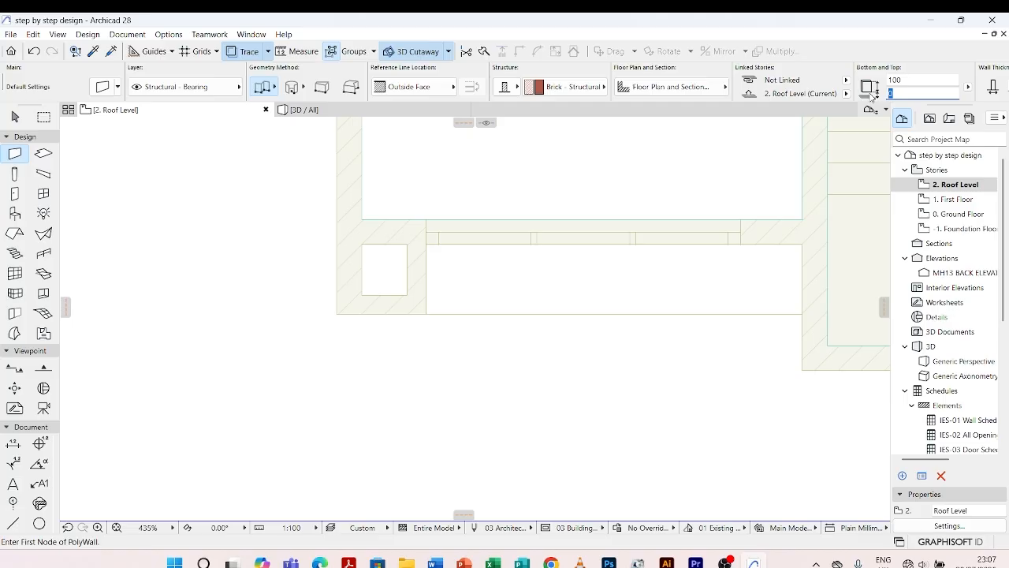
{"action": "type", "text": "-300"}
{"action": "left_click", "coordinate": [338, 313]}
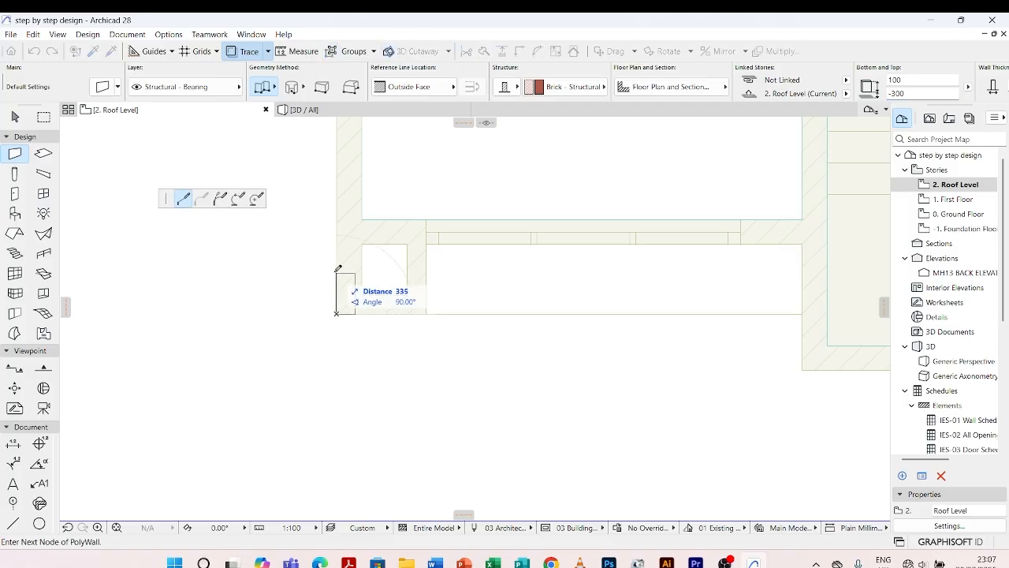
{"action": "key", "text": "Escape"}
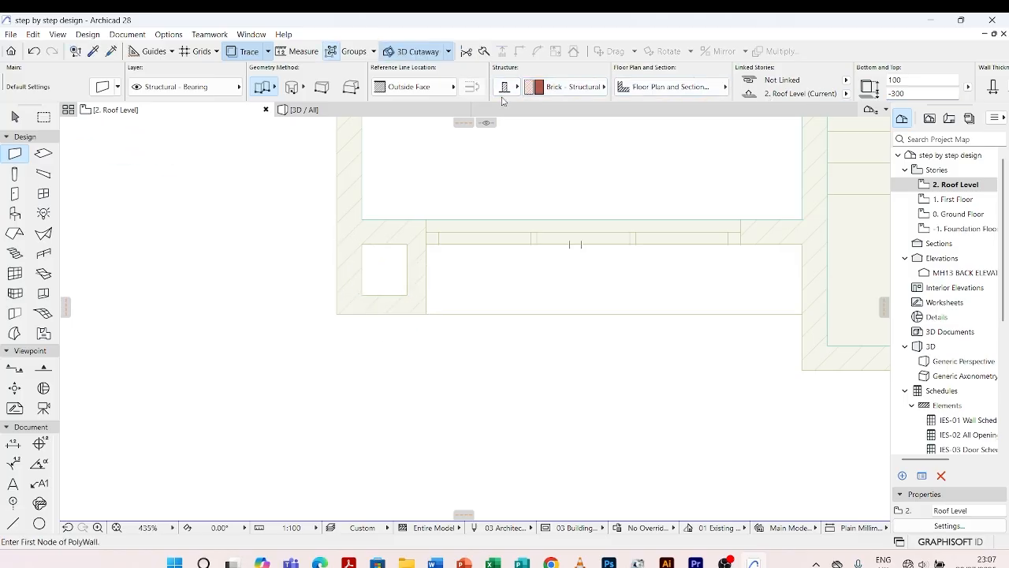
{"action": "key", "text": "Escape"}
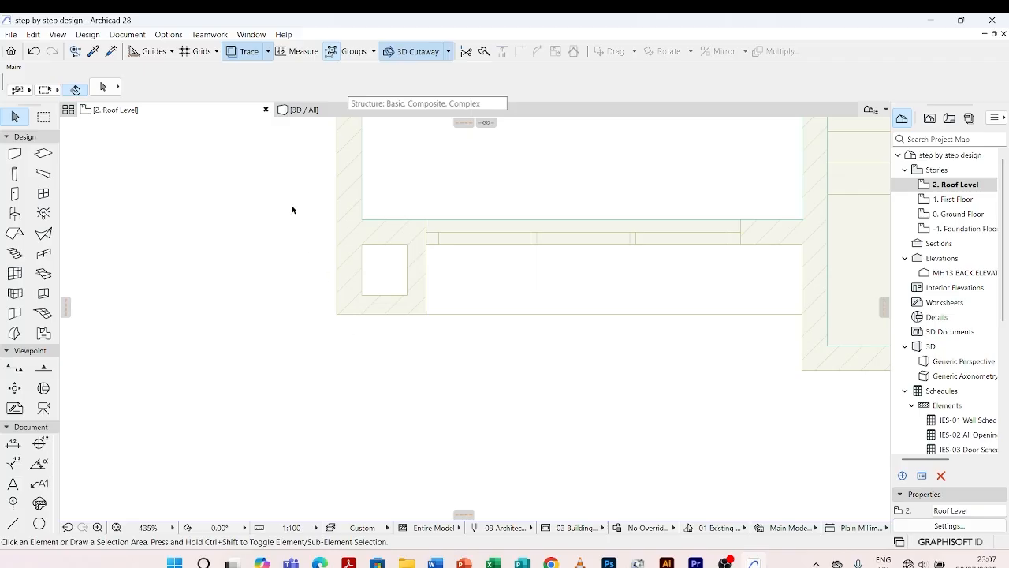
Draw a 550 mm parapet wall along the corner pier's outer side from its front corner, and show it in 3D
{"action": "left_click", "coordinate": [14, 153]}
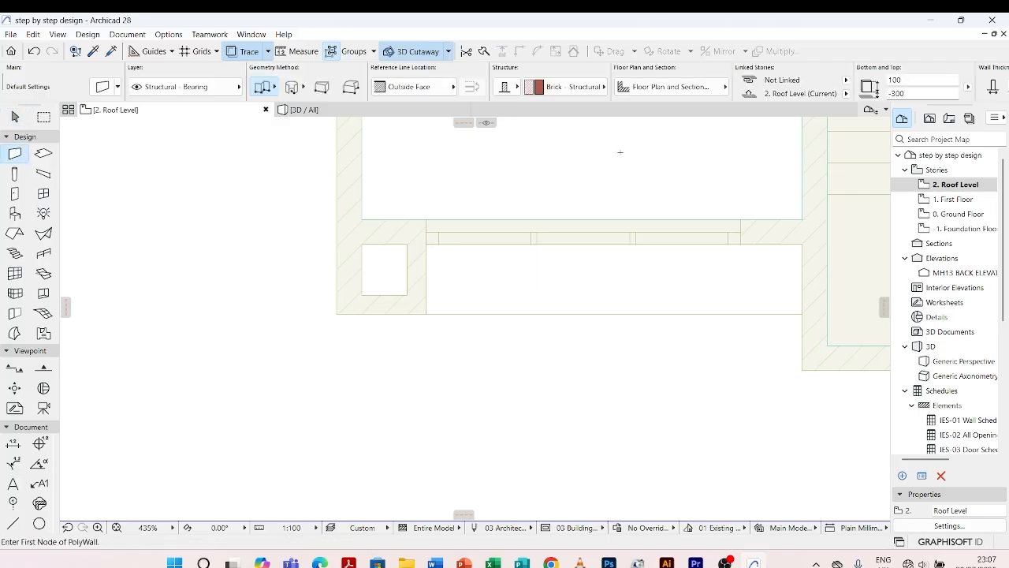
{"action": "left_click", "coordinate": [338, 312]}
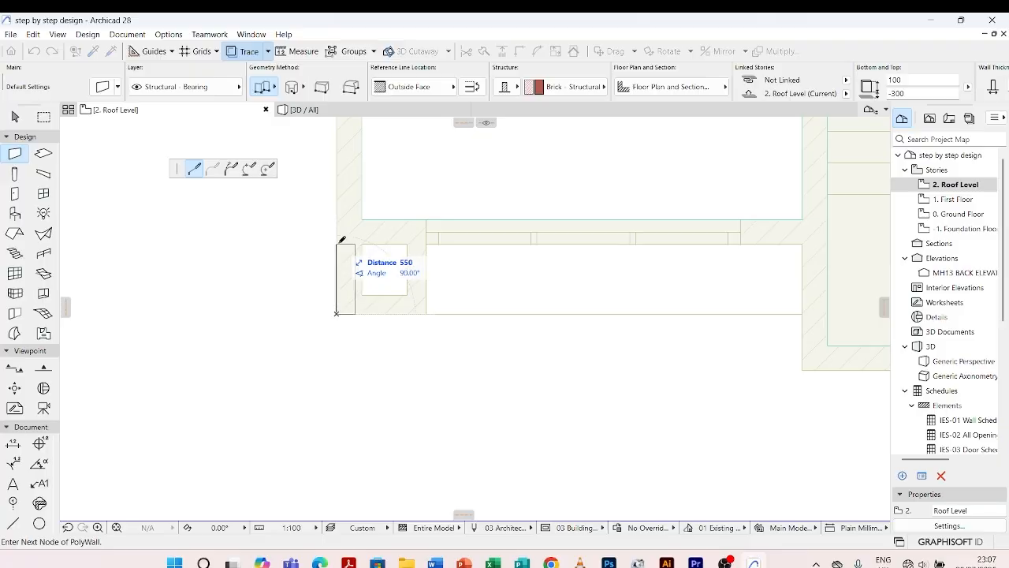
{"action": "double_click", "coordinate": [337, 244]}
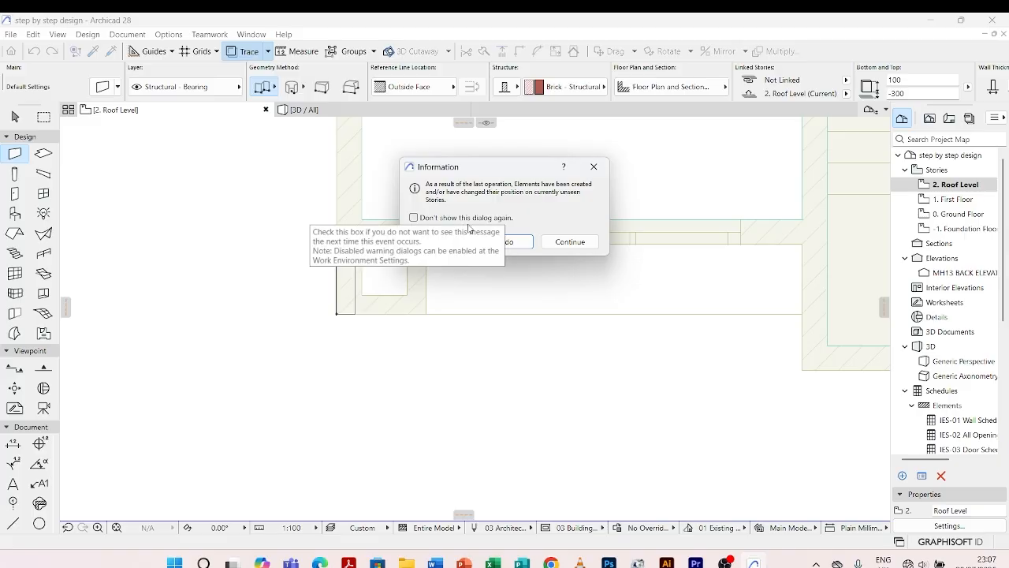
{"action": "left_click", "coordinate": [570, 241]}
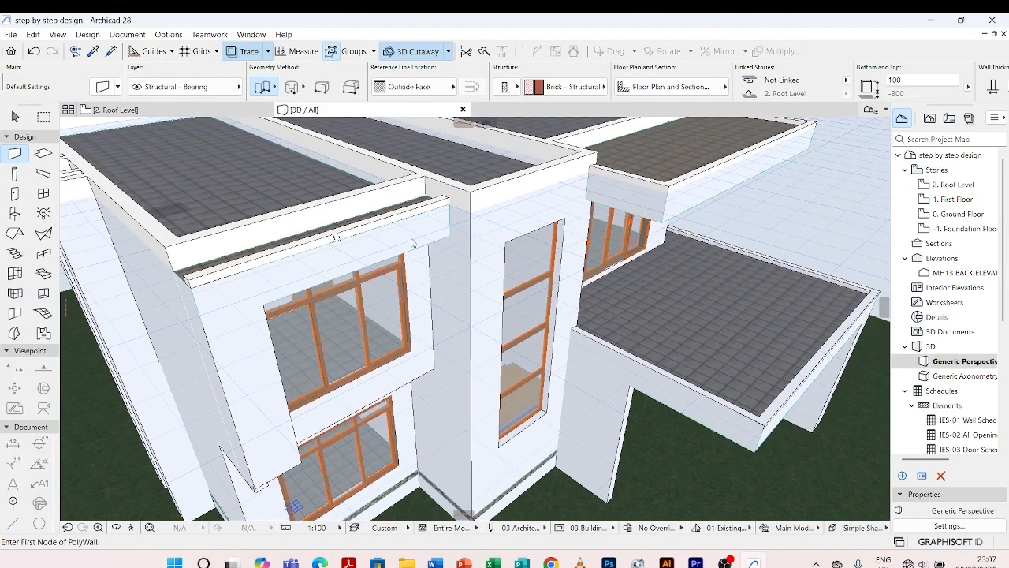
{"action": "scroll", "coordinate": [169, 294], "scroll_direction": "up", "scroll_amount": 3}
{"action": "scroll", "coordinate": [170, 294], "scroll_direction": "up", "scroll_amount": 3}
{"action": "key", "text": "Escape"}
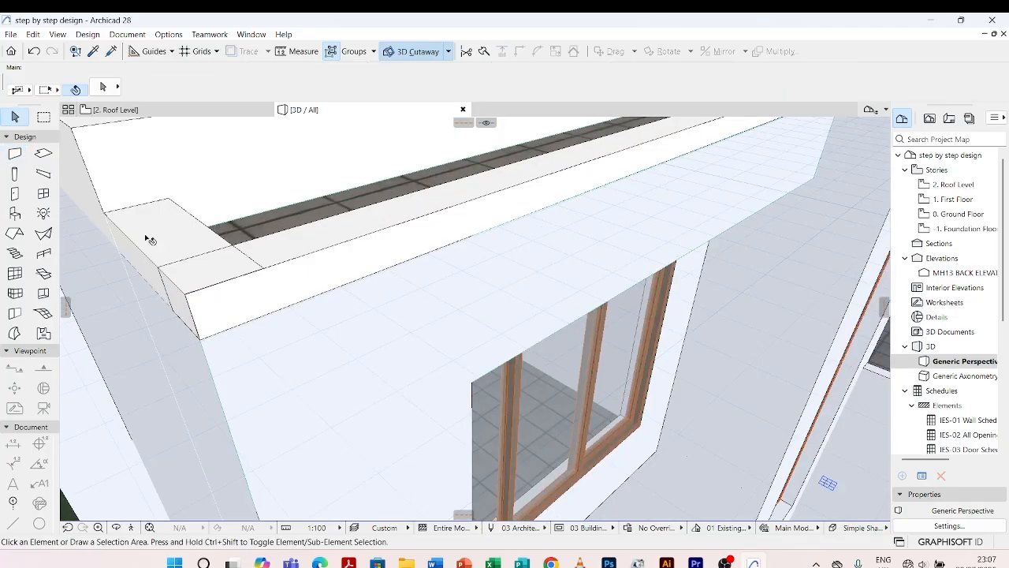
Try deleting the short side parapet wall and undo the deletion
{"action": "left_click", "coordinate": [122, 233]}
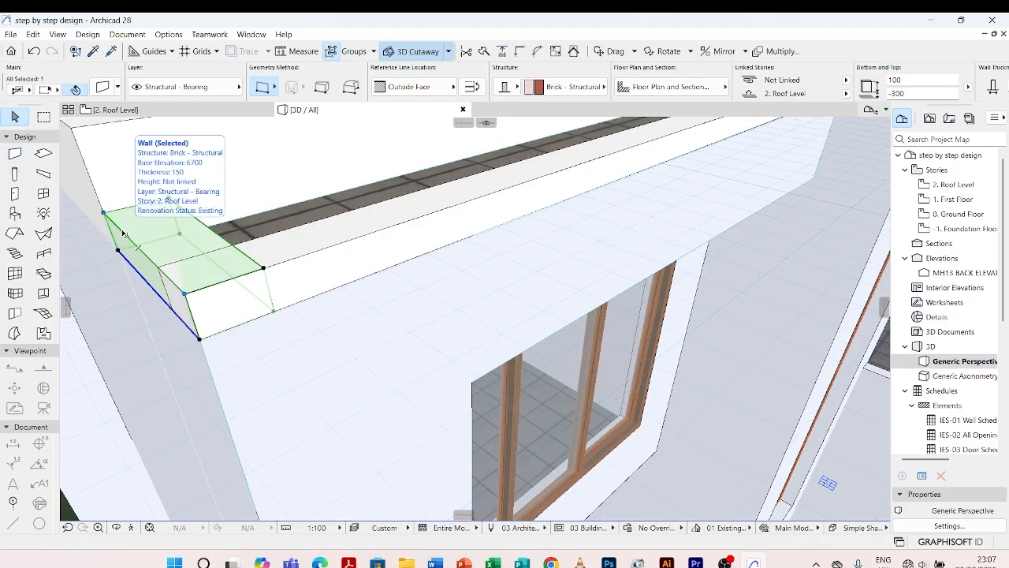
{"action": "key", "text": "Delete"}
{"action": "key", "text": "ctrl+z"}
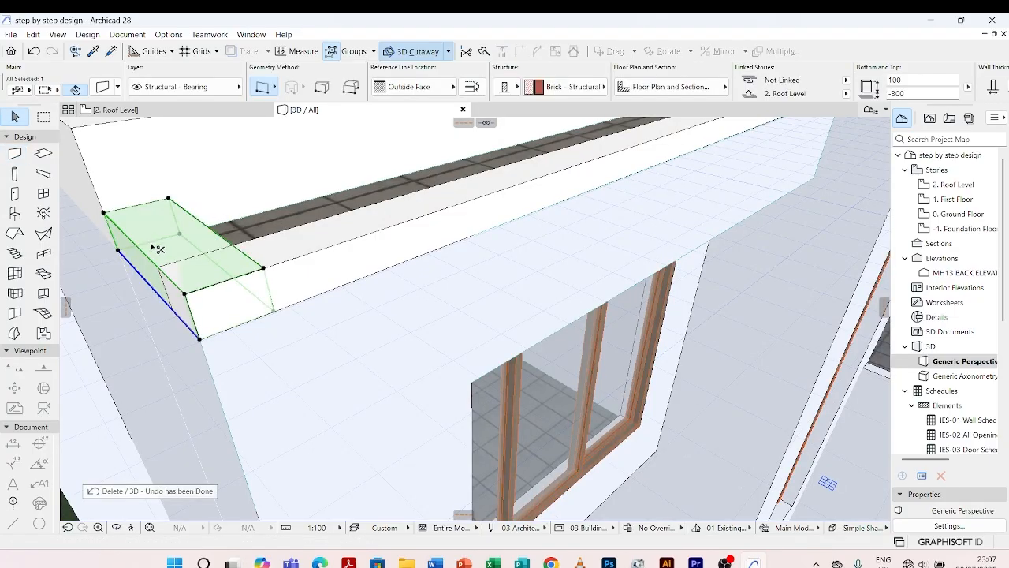
{"action": "left_click", "coordinate": [286, 264], "text": "shift"}
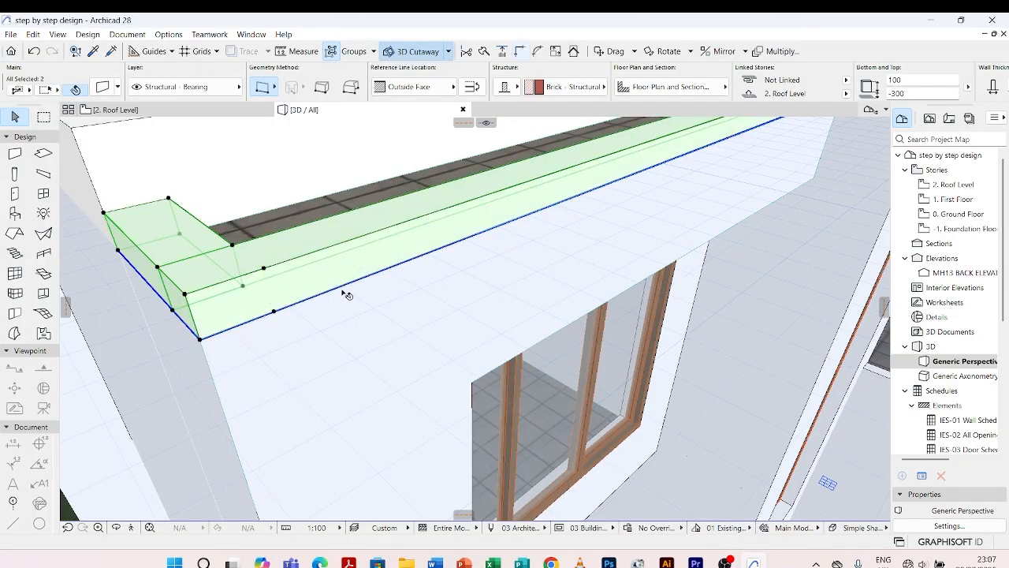
{"action": "key", "text": "Escape"}
Copy the slab above the first-floor window vertically down to below the window, at 500 from First Floor
{"action": "scroll", "coordinate": [345, 275], "scroll_direction": "down", "scroll_amount": 6}
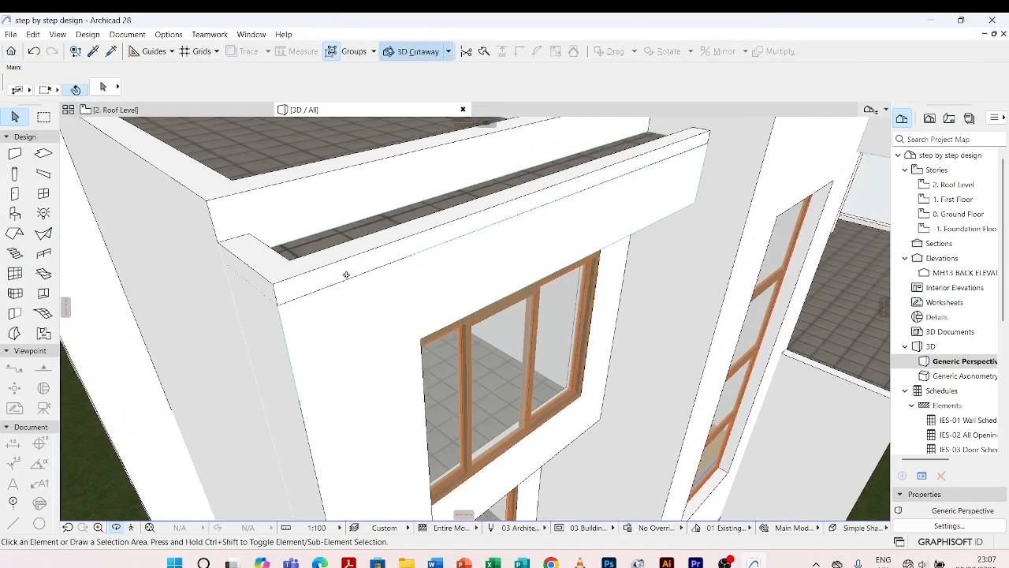
{"action": "middle_click_drag", "start_coordinate": [405, 420], "coordinate": [346, 390], "text": "shift"}
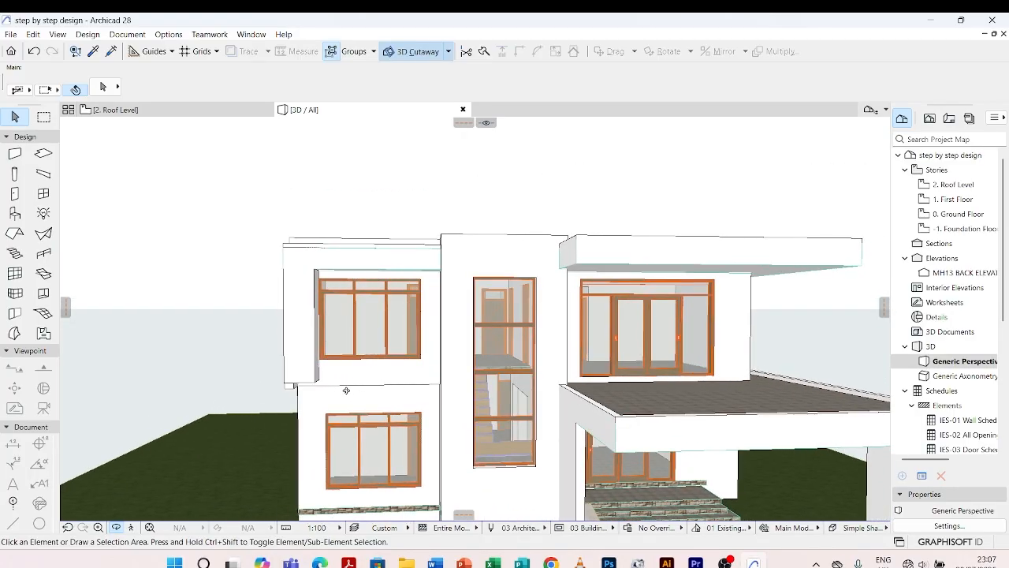
{"action": "scroll", "coordinate": [292, 286], "scroll_direction": "up", "scroll_amount": 3}
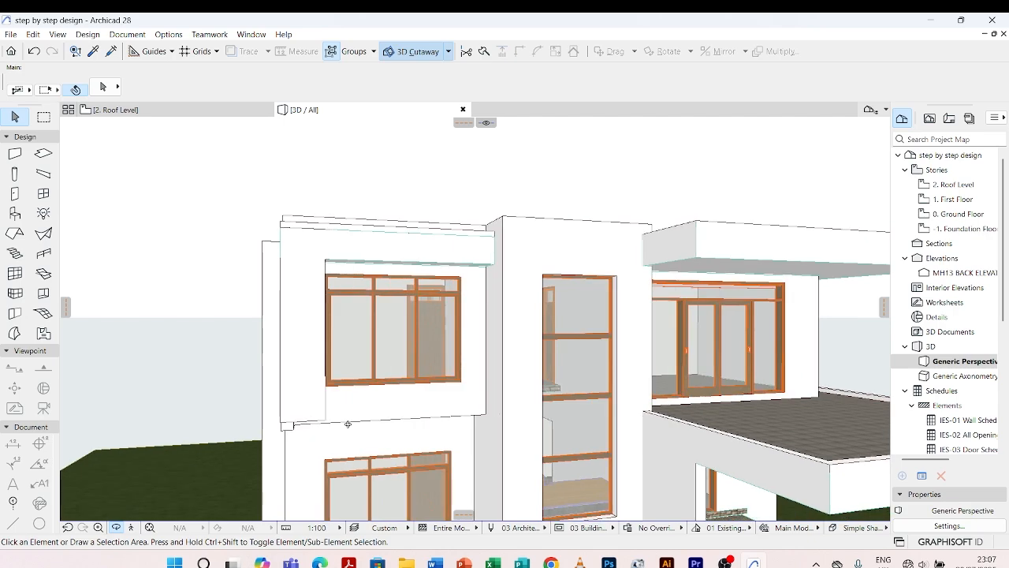
{"action": "left_click", "coordinate": [484, 261]}
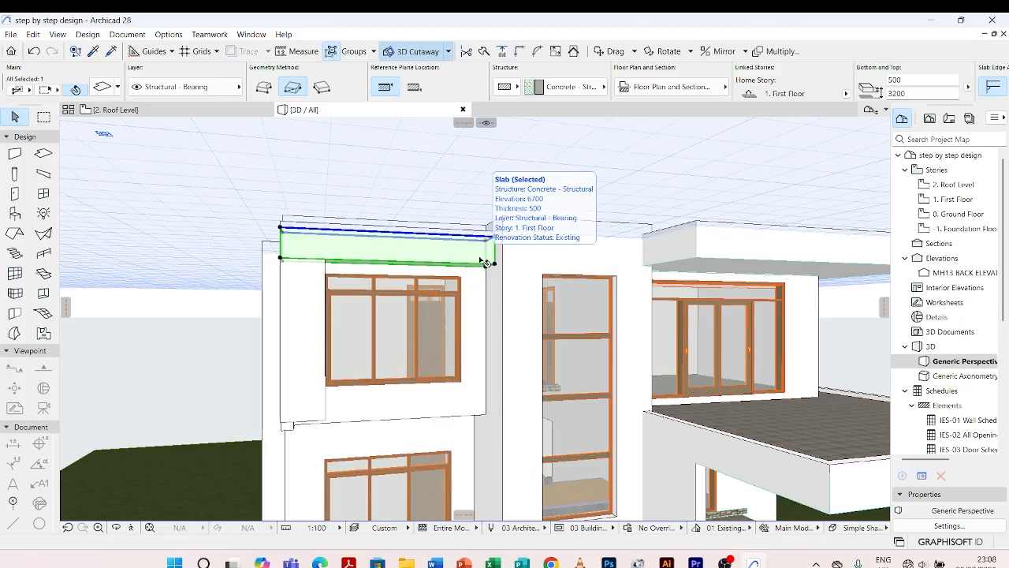
{"action": "key", "text": "ctrl+shift+d"}
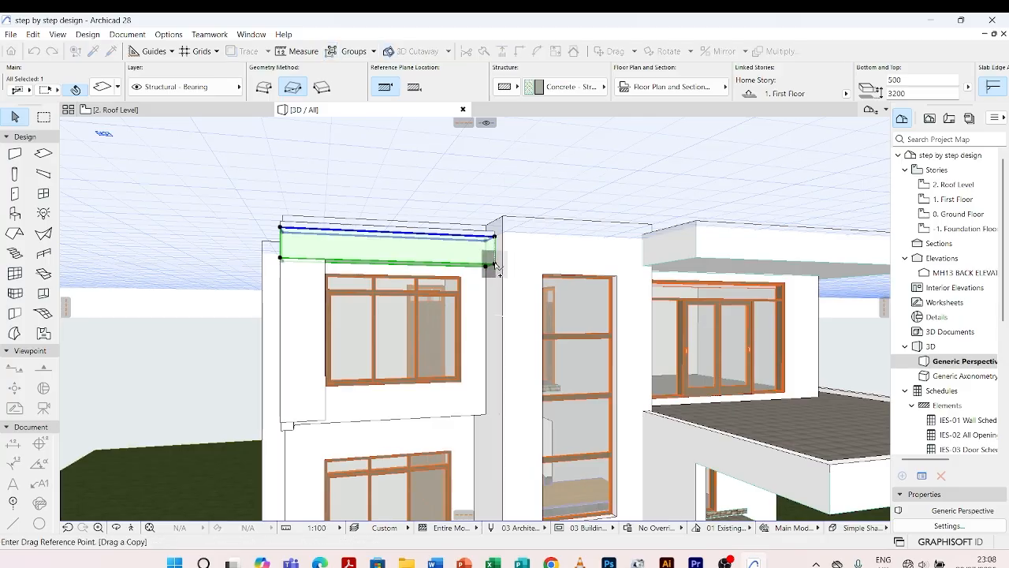
{"action": "left_click", "coordinate": [495, 265]}
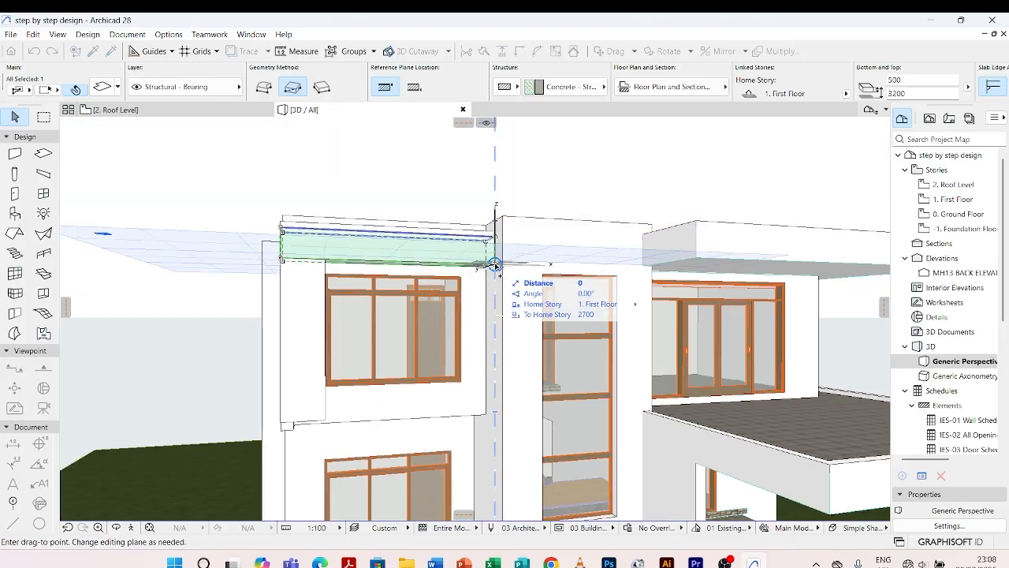
{"action": "left_click", "coordinate": [495, 411]}
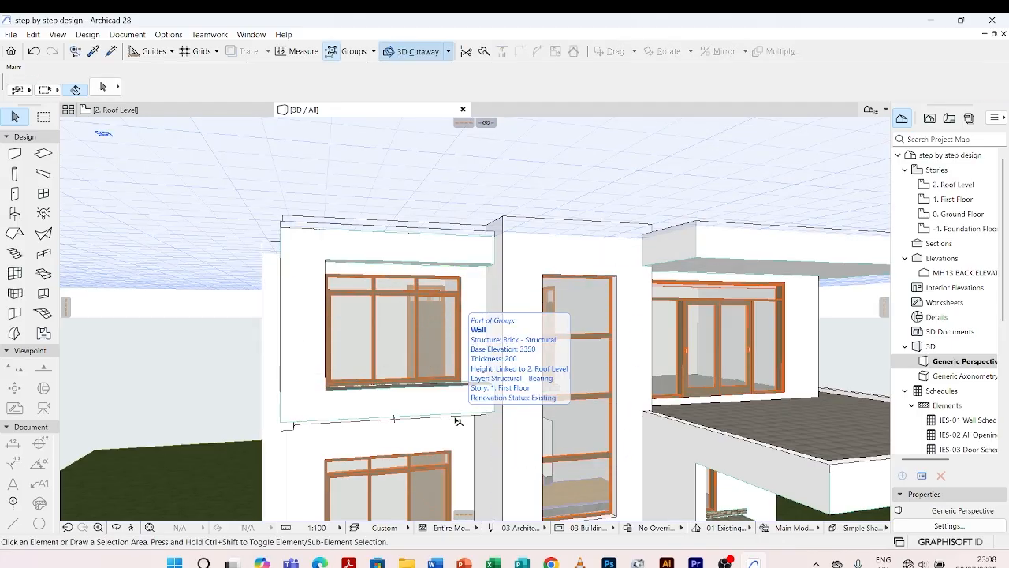
Move the slab below the first-floor window vertically down so its underside lines up with the bottom corner of the corner pier
{"action": "middle_click_drag", "start_coordinate": [387, 419], "coordinate": [471, 409], "text": "shift"}
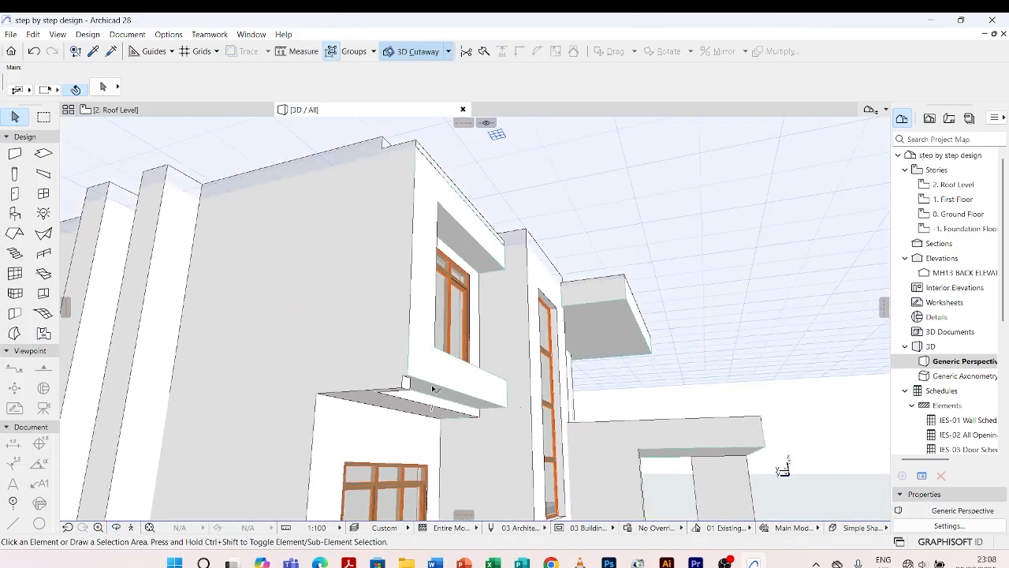
{"action": "left_click", "coordinate": [418, 384]}
{"action": "key", "text": "Escape"}
{"action": "left_click", "coordinate": [470, 393]}
{"action": "middle_click_drag", "start_coordinate": [470, 393], "coordinate": [558, 398], "text": "shift"}
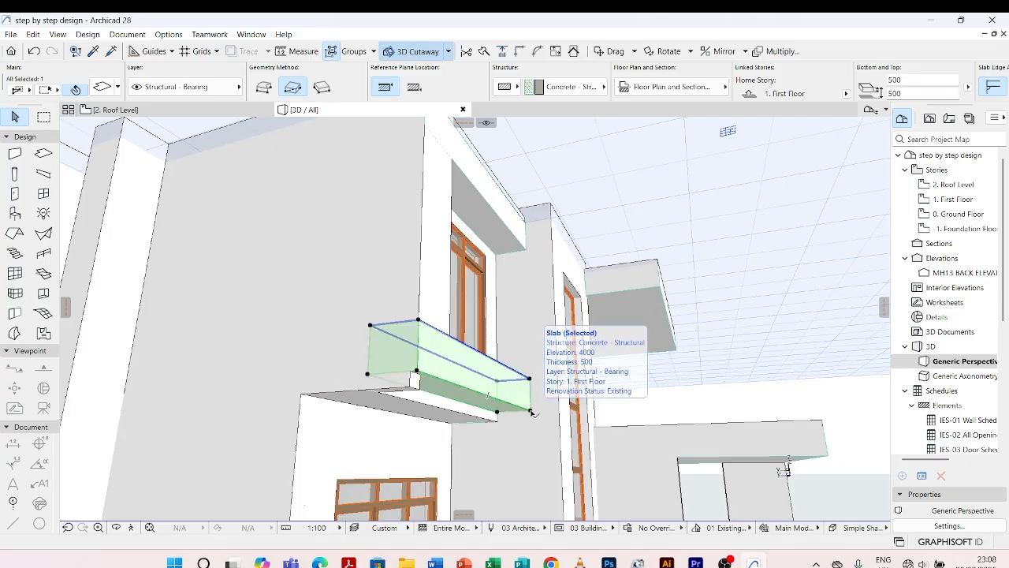
{"action": "key", "text": "ctrl+d"}
{"action": "left_click", "coordinate": [530, 412]}
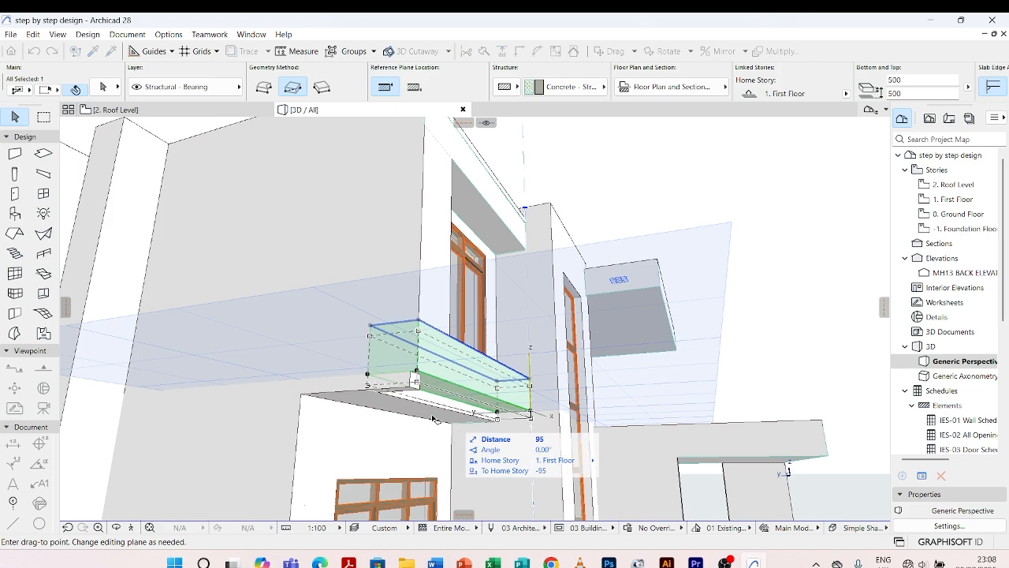
{"action": "scroll", "coordinate": [329, 373], "scroll_direction": "up", "scroll_amount": 3}
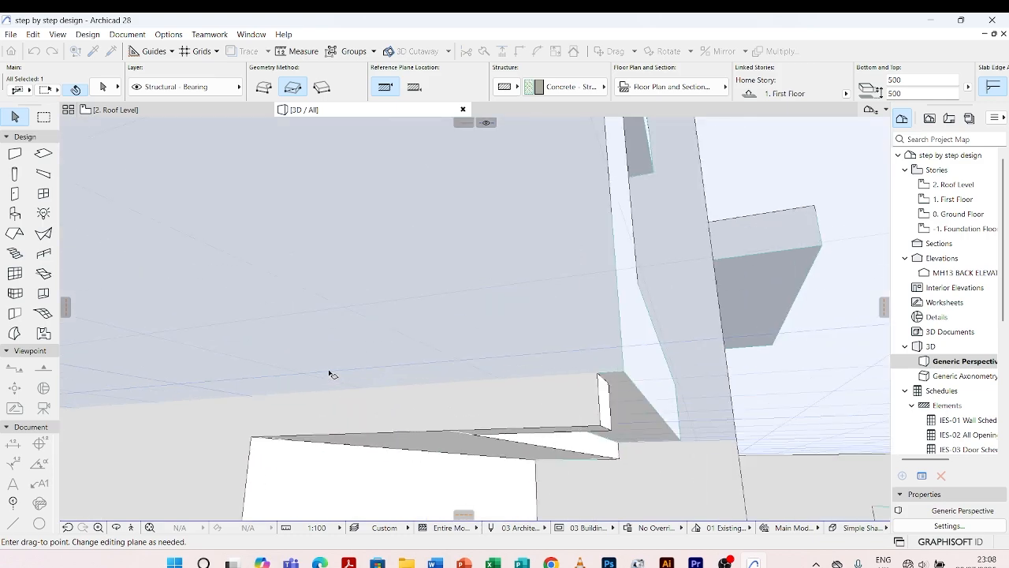
{"action": "left_click", "coordinate": [601, 429]}
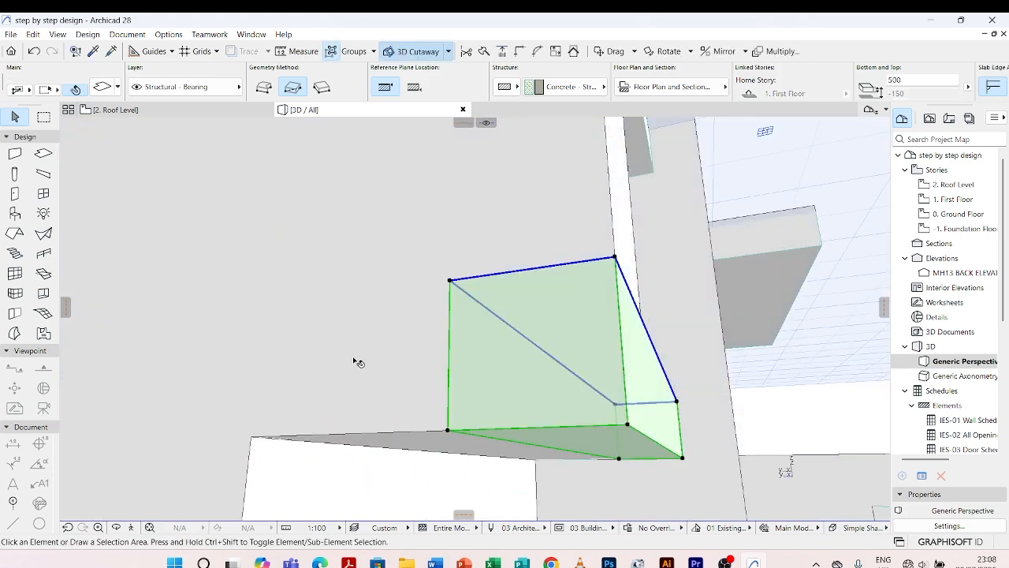
{"action": "key", "text": "Escape"}
Examine the lowered slab at the corner pier and the whole front facade from several angles
{"action": "scroll", "coordinate": [354, 359], "scroll_direction": "down", "scroll_amount": 1}
{"action": "scroll", "coordinate": [354, 361], "scroll_direction": "down", "scroll_amount": 1}
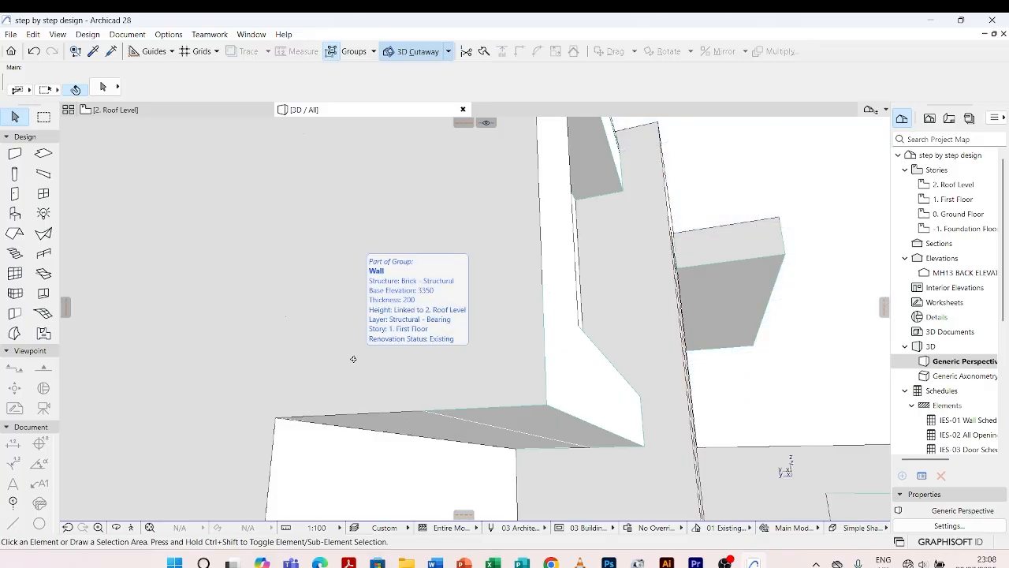
{"action": "middle_click_drag", "start_coordinate": [354, 359], "coordinate": [480, 289], "text": "shift"}
{"action": "left_click", "coordinate": [484, 270]}
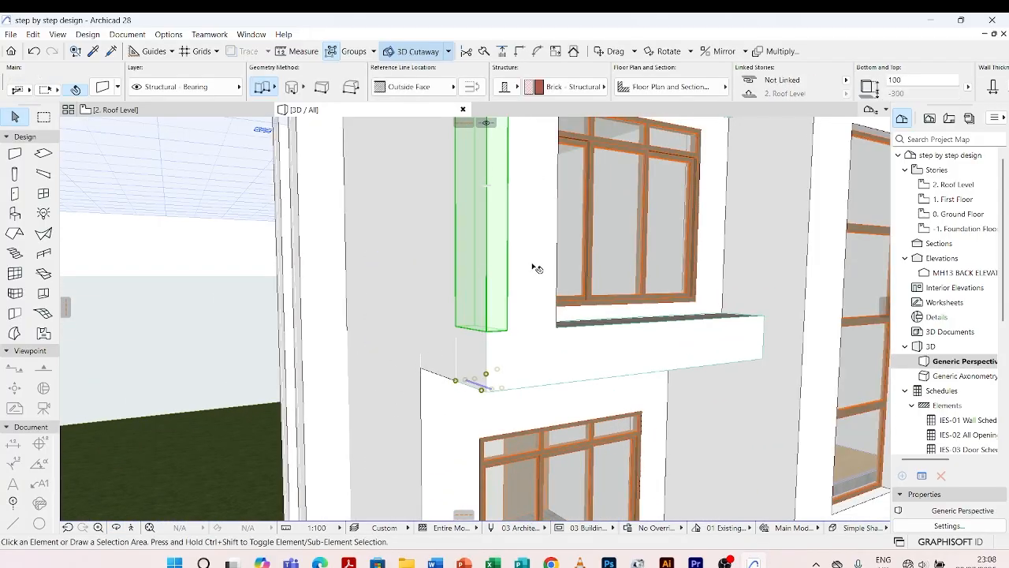
{"action": "key", "text": "Escape"}
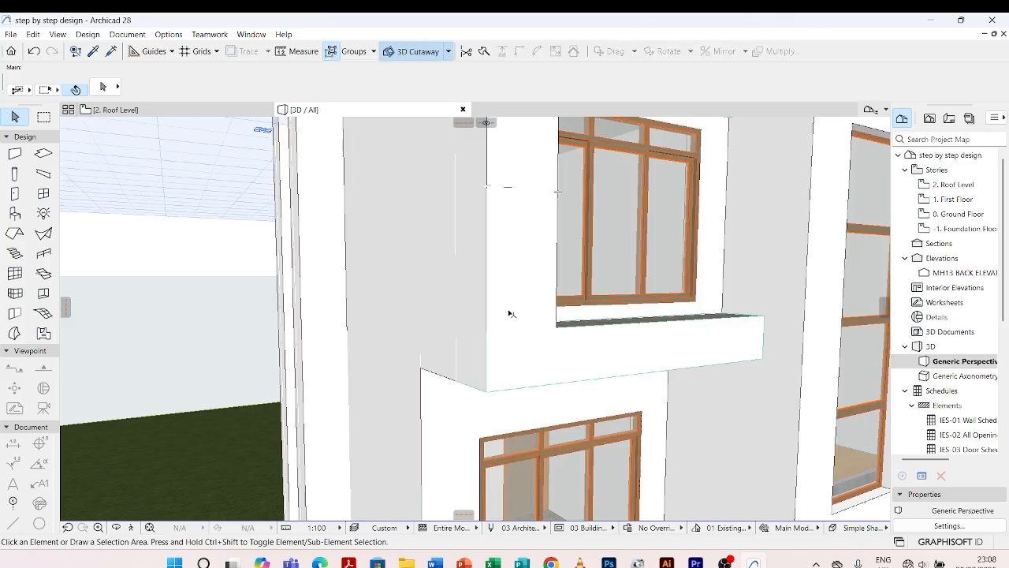
{"action": "scroll", "coordinate": [505, 332], "scroll_direction": "down", "scroll_amount": 5}
{"action": "scroll", "coordinate": [342, 360], "scroll_direction": "up", "scroll_amount": 5}
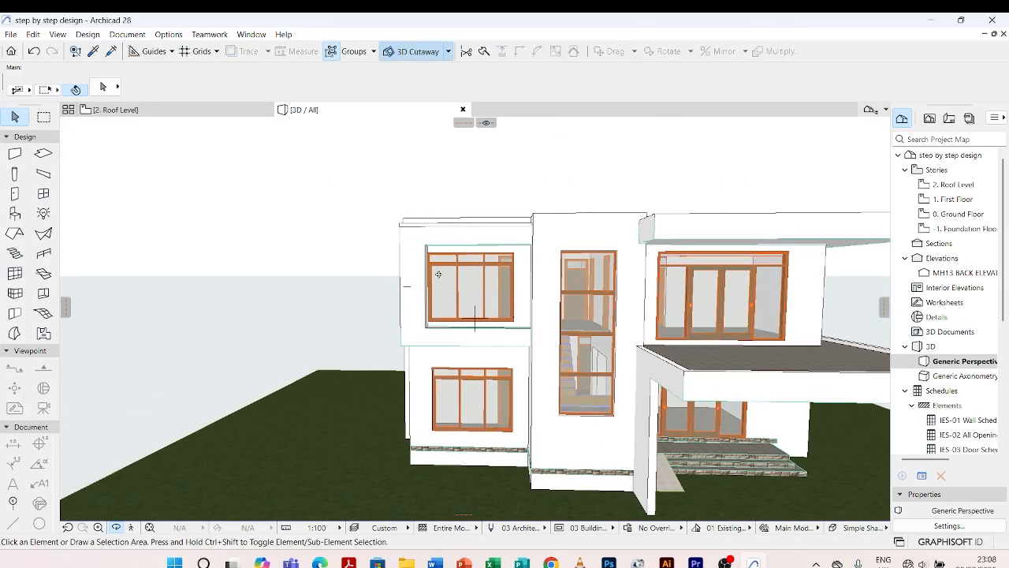
{"action": "scroll", "coordinate": [345, 273], "scroll_direction": "down", "scroll_amount": 3}
{"action": "left_click_drag", "start_coordinate": [665, 394], "coordinate": [472, 410]}
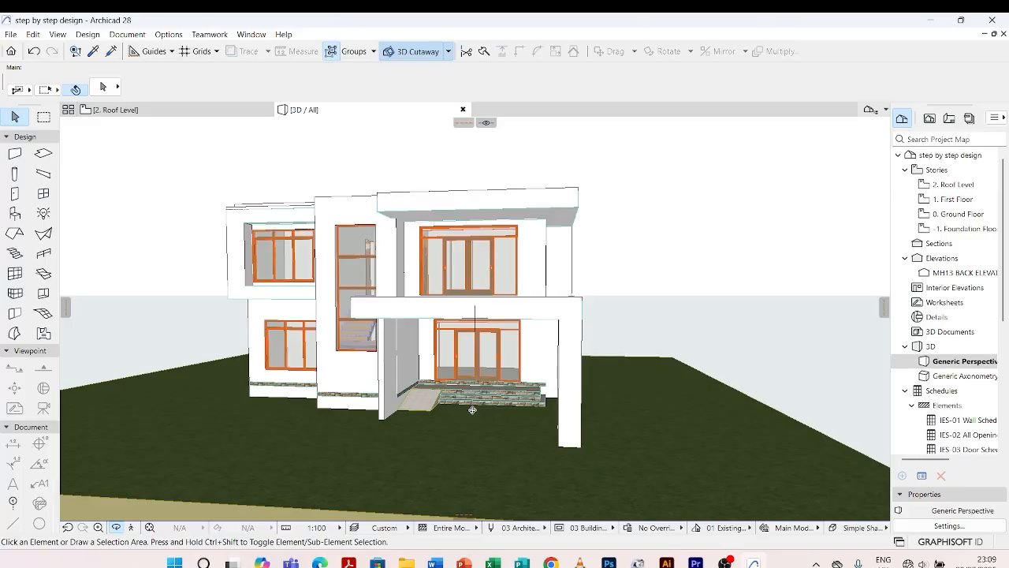